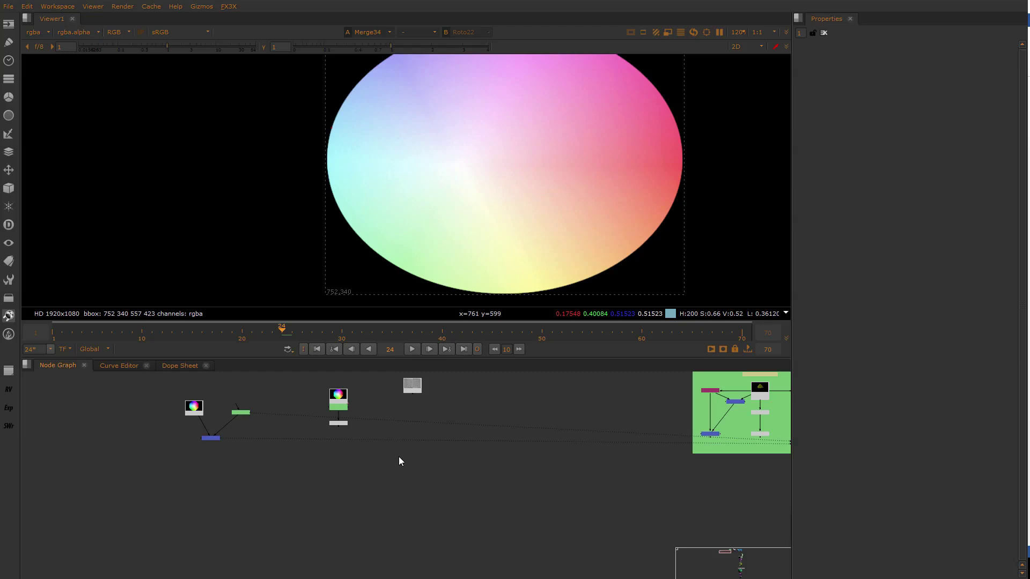
# Show the ColorWheel1 node's output in the viewer
pyautogui.scroll(2, 421, 435)
pyautogui.moveTo(429, 433); pyautogui.dragTo(553, 457, button='middle')
pyautogui.scroll(2, 391, 423)
pyautogui.scroll(2, 407, 420)
pyautogui.moveTo(387, 418); pyautogui.dragTo(307, 486, button='middle')
pyautogui.scroll(5, 542, 432)
pyautogui.click(368, 391)
pyautogui.press('1')
# Show the Roto21 node's output in the viewer
pyautogui.scroll(-6, 511, 132)
pyautogui.moveTo(522, 147); pyautogui.dragTo(443, 170, button='middle')
pyautogui.moveTo(408, 477); pyautogui.dragTo(398, 492)
pyautogui.press('1')
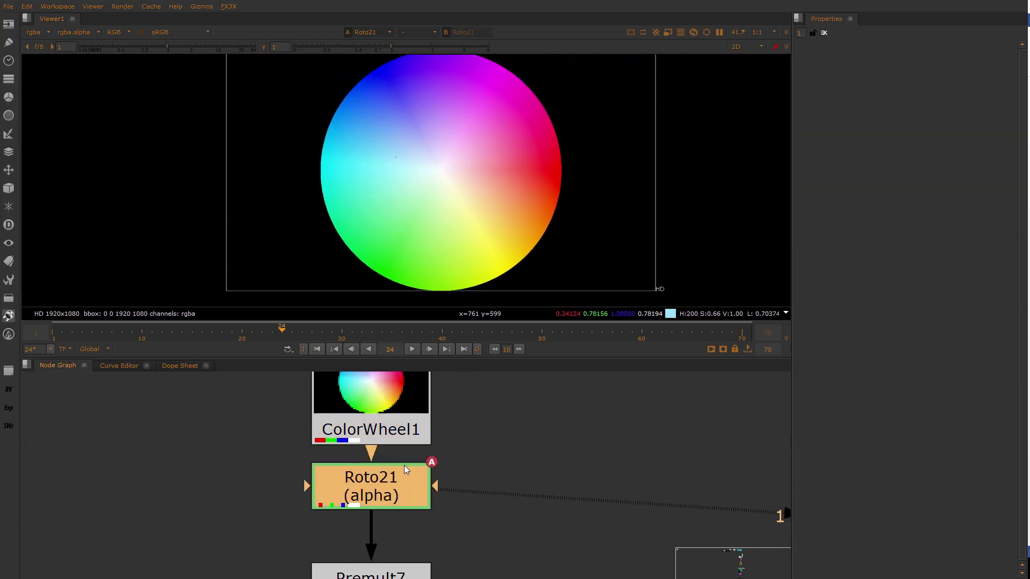
# Open the Roto21 properties and select all points of its ellipse shape
pyautogui.doubleClick(411, 474)
pyautogui.moveTo(354, 94); pyautogui.dragTo(532, 260)
pyautogui.scroll(2, 471, 161)
pyautogui.moveTo(458, 161); pyautogui.dragTo(404, 156, button='middle')
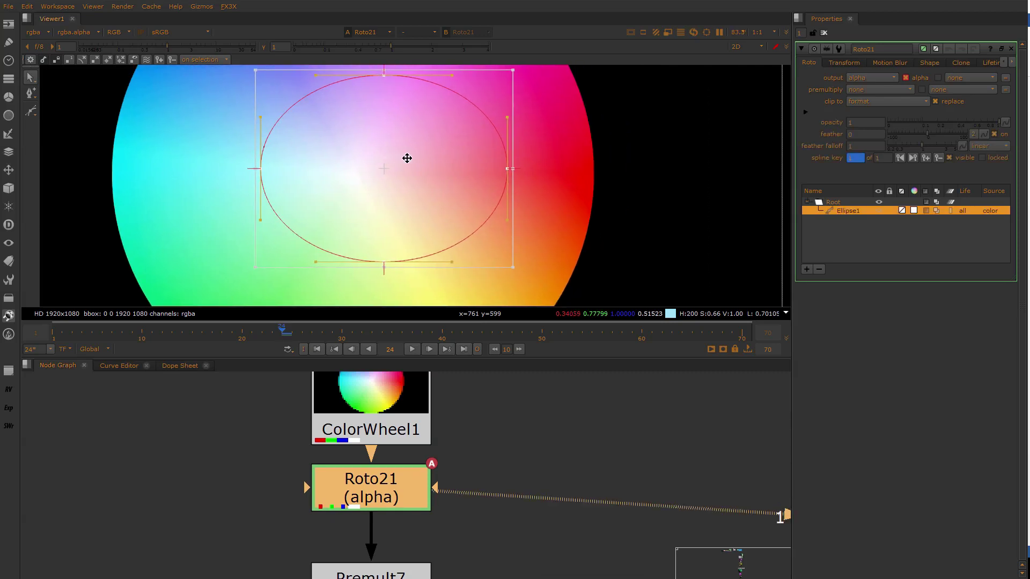
# Show the Premult7 node's output in the viewer
pyautogui.scroll(1, 443, 542)
pyautogui.moveTo(444, 542); pyautogui.dragTo(439, 468, button='middle')
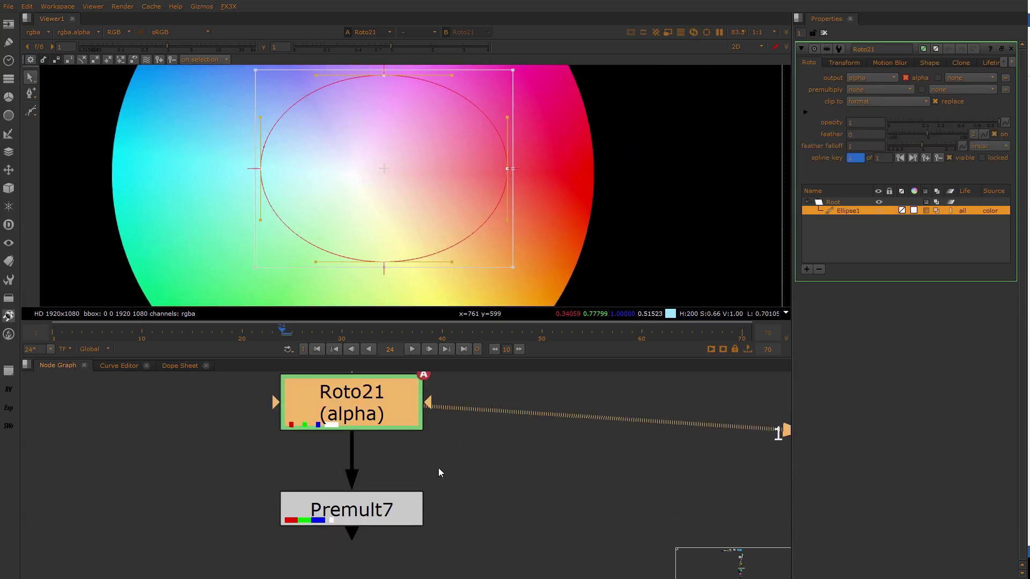
pyautogui.click(398, 503)
pyautogui.press('1')
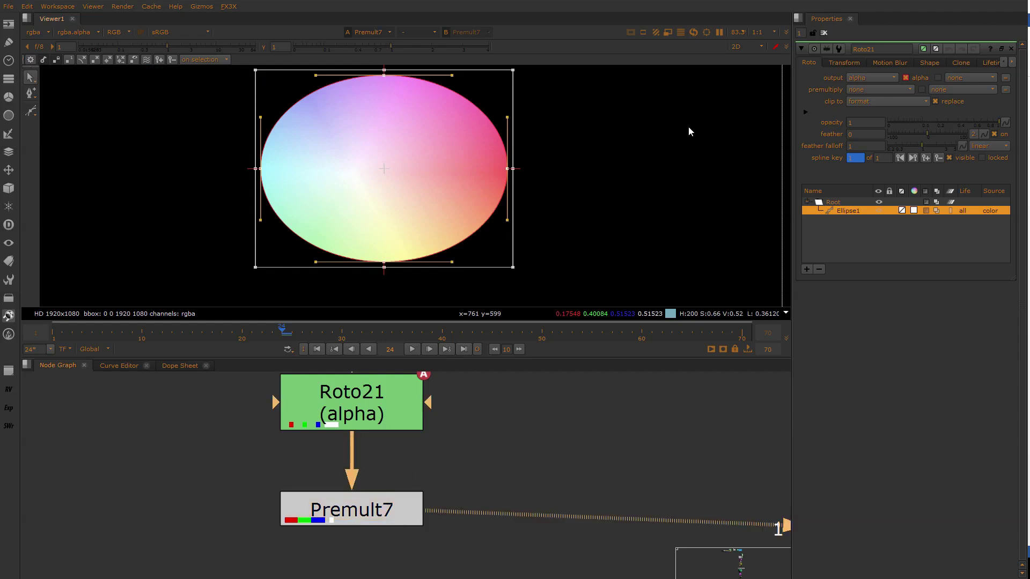
# Clear the open node properties and open the properties of Premult7
pyautogui.click(825, 33)
pyautogui.scroll(-2, 549, 135)
pyautogui.moveTo(552, 67); pyautogui.dragTo(293, 275)
pyautogui.doubleClick(378, 514)
pyautogui.moveTo(575, 82); pyautogui.dragTo(298, 254)
# Reopen the Roto21 properties and display the node's alpha channel in the viewer
pyautogui.click(333, 400)
pyautogui.doubleClick(333, 400)
pyautogui.press('1')
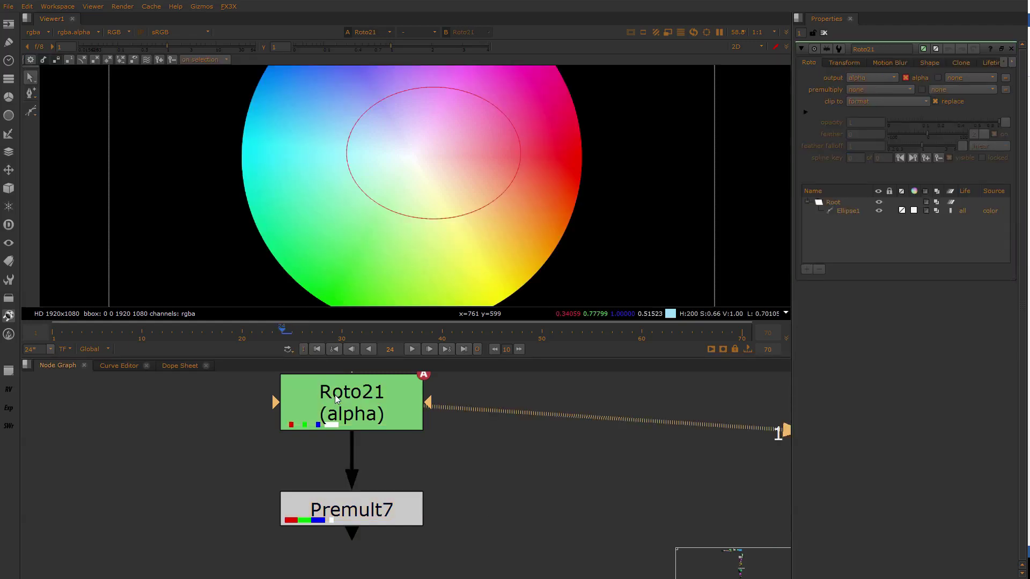
pyautogui.press('a')
pyautogui.click(341, 416)
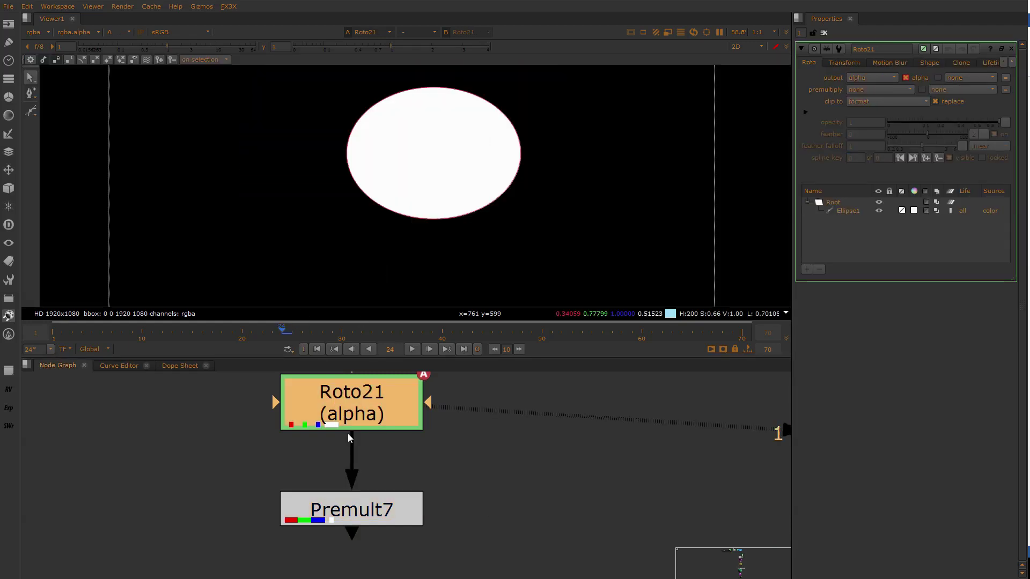
# View the alpha channel of Premult7, followed by its RGB channels
pyautogui.scroll(-2, 409, 175)
pyautogui.scroll(-3, 363, 443)
pyautogui.click(353, 443)
pyautogui.moveTo(352, 442); pyautogui.dragTo(352, 432)
pyautogui.moveTo(393, 474); pyautogui.dragTo(390, 423, button='middle')
pyautogui.scroll(2, 360, 503)
pyautogui.click(361, 504)
pyautogui.press('1')
pyautogui.scroll(4, 471, 233)
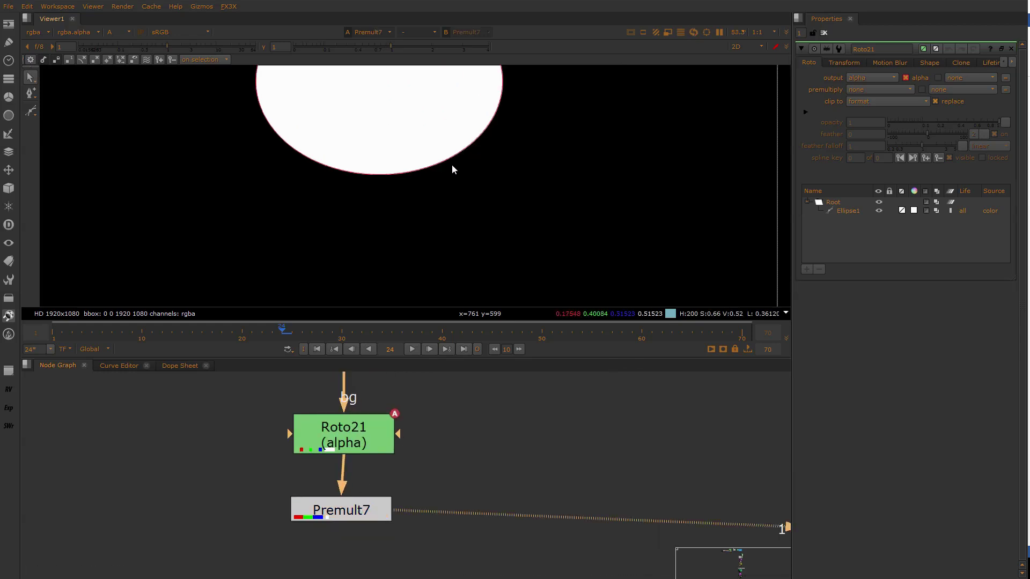
pyautogui.press('a')
pyautogui.moveTo(455, 170); pyautogui.dragTo(455, 196, button='middle')
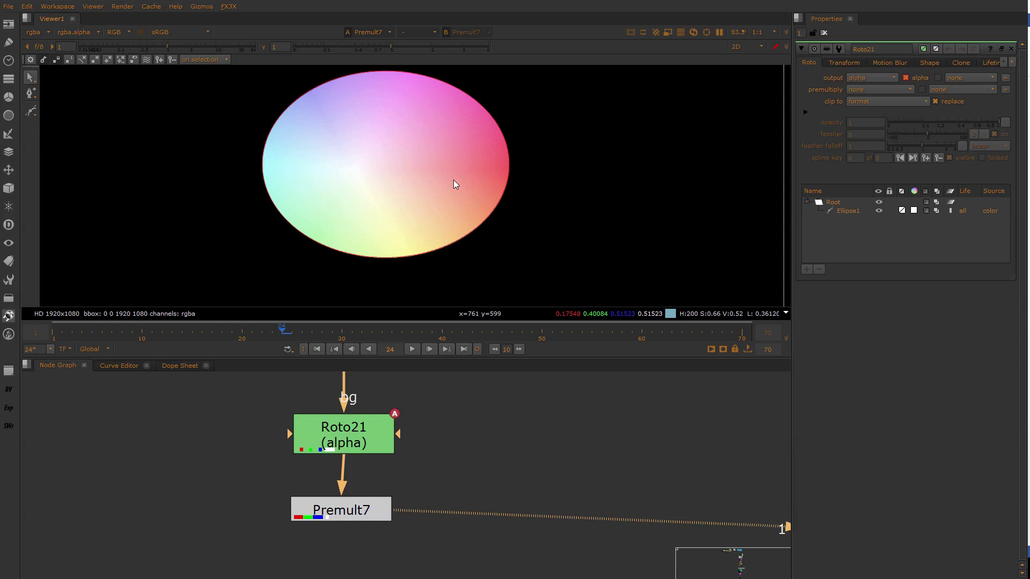
# Switch the viewer from Premult7 to Roto21 and display Roto21's alpha channel
pyautogui.click(353, 510)
pyautogui.press('1')
pyautogui.click(361, 457)
pyautogui.press('1')
pyautogui.scroll(-2, 410, 209)
pyautogui.press('a')
pyautogui.scroll(4, 398, 184)
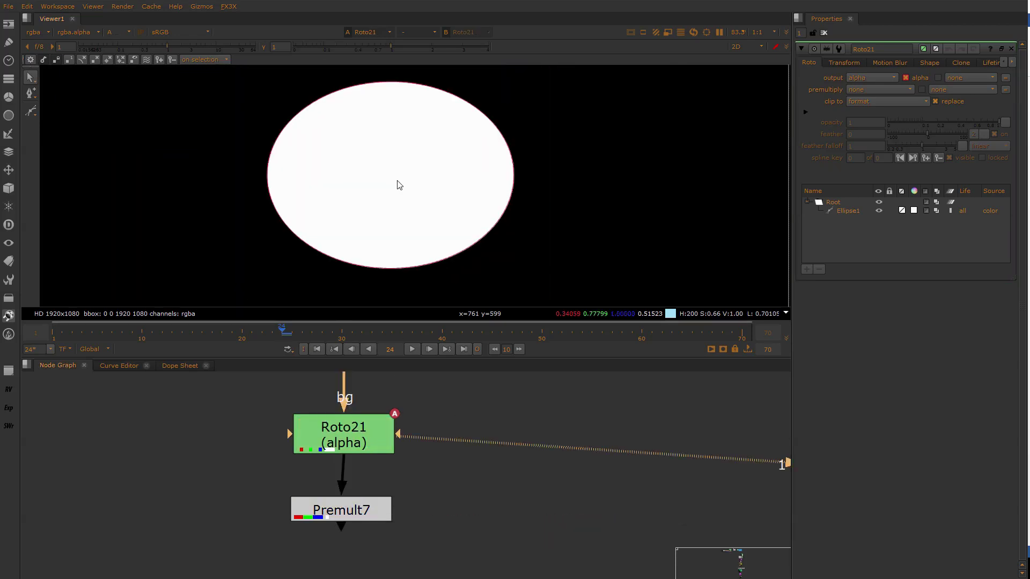
# Sample pixels of Roto21's alpha channel inside and outside the ellipse to read their alpha values
pyautogui.keyDown('ctrl'); pyautogui.click(466, 186); pyautogui.keyUp('ctrl')
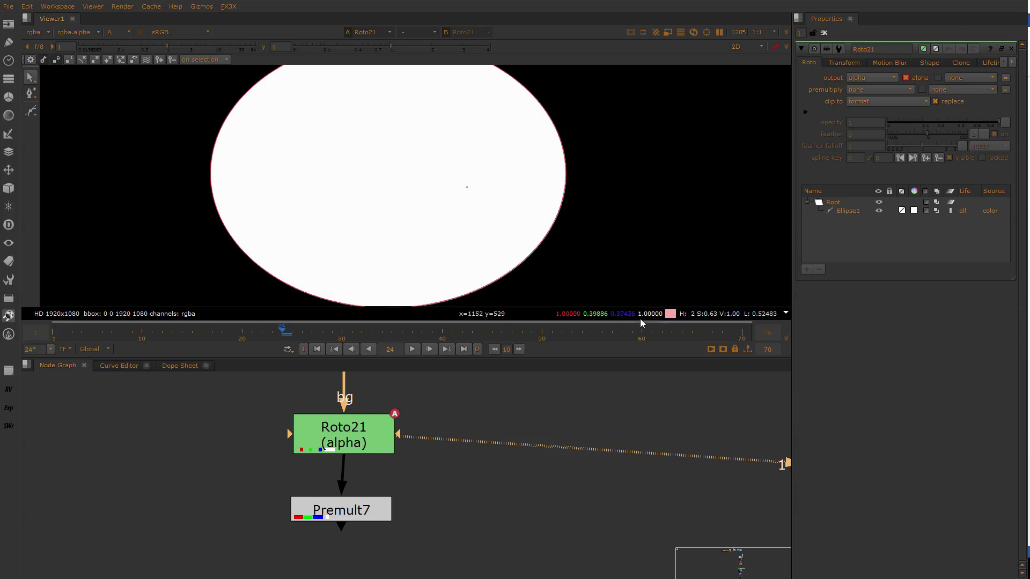
pyautogui.moveTo(640, 322)
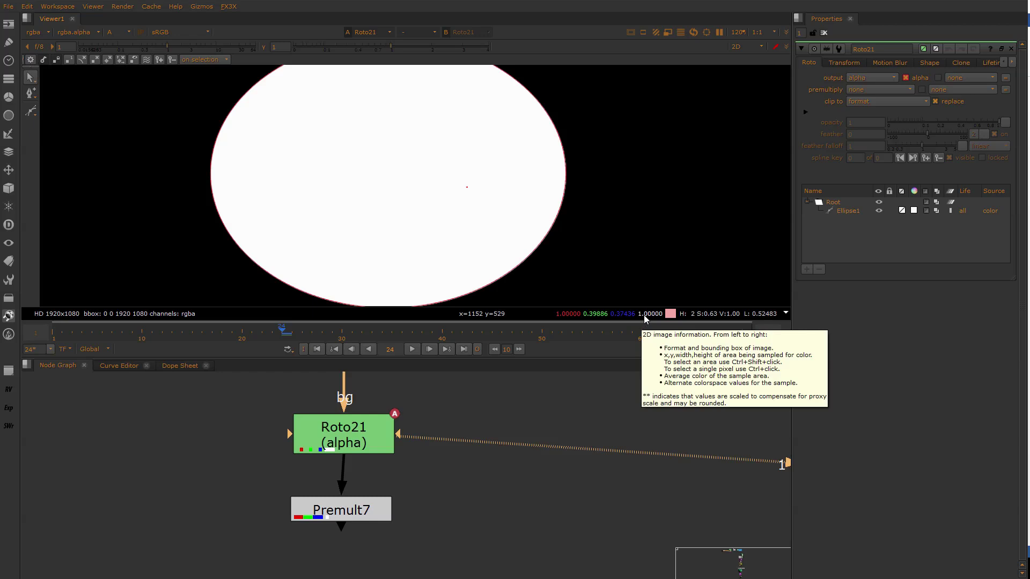
pyautogui.scroll(6, 475, 210)
pyautogui.scroll(-4, 636, 230)
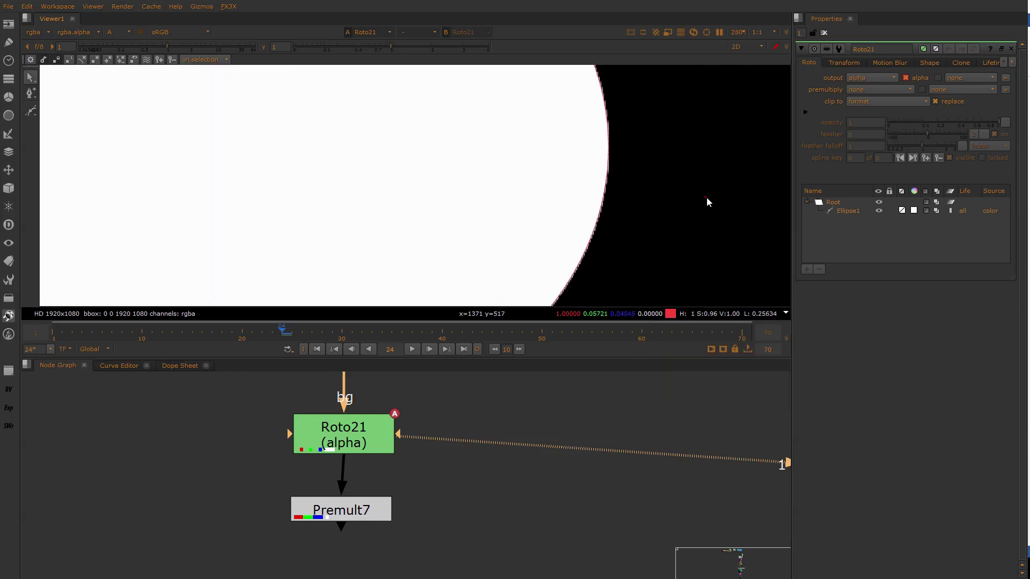
pyautogui.keyDown('ctrl'); pyautogui.click(514, 191); pyautogui.keyUp('ctrl')
# Display the Premult7 output in RGB and align the node directly beneath Roto21
pyautogui.click(341, 509)
pyautogui.press('1')
pyautogui.press('a')
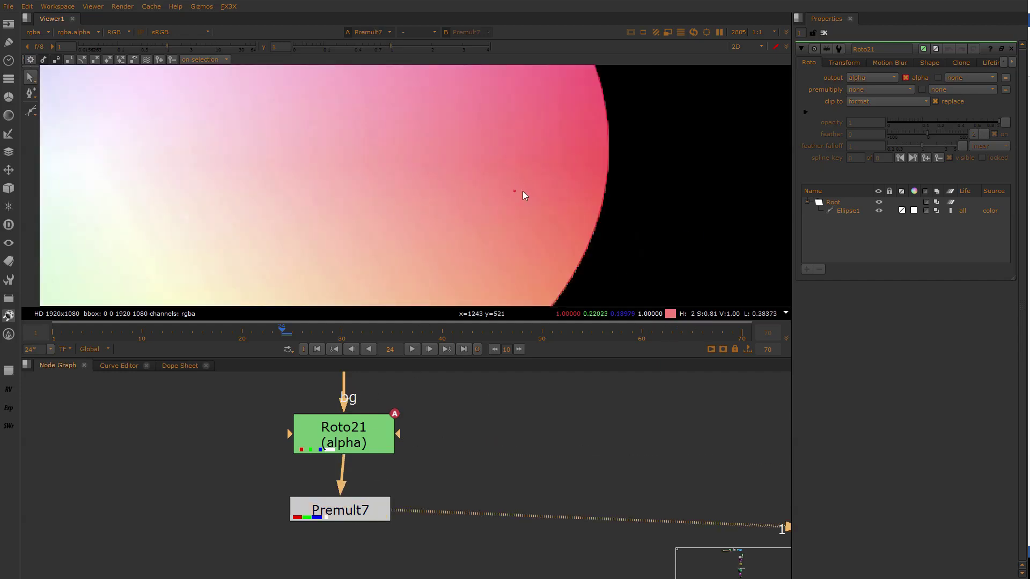
pyautogui.scroll(-5, 401, 513)
pyautogui.moveTo(401, 512); pyautogui.dragTo(391, 562, button='middle')
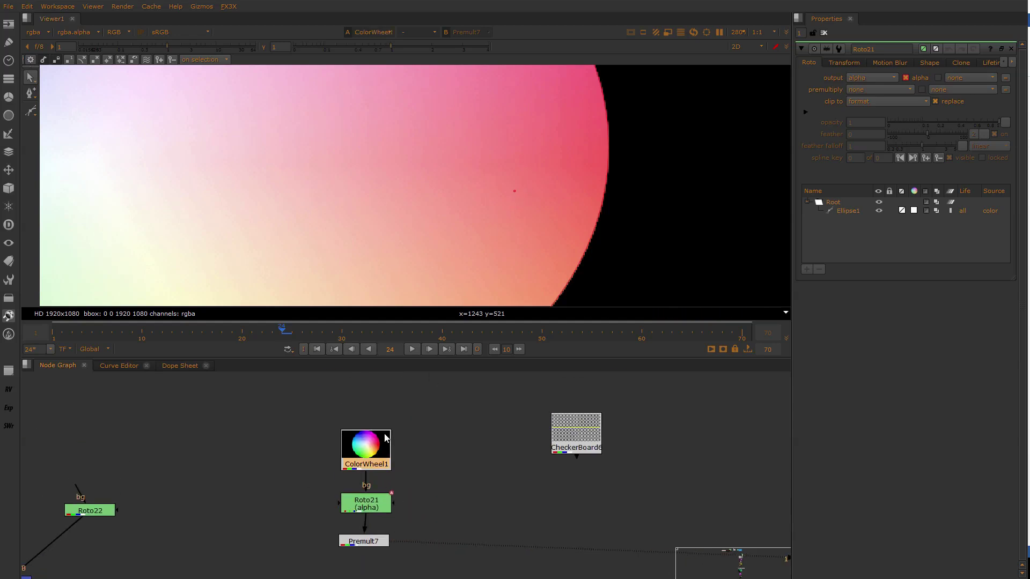
pyautogui.moveTo(363, 541); pyautogui.dragTo(366, 541)
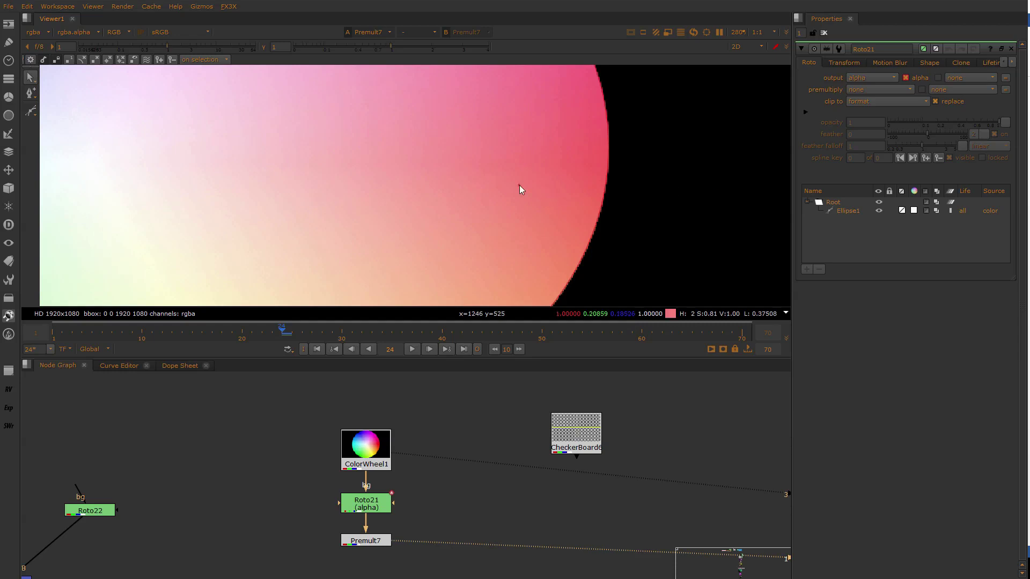
# Sample a pixel near the edge of the premultiplied ellipse and close the open node properties
pyautogui.keyDown('ctrl'); pyautogui.click(548, 185); pyautogui.keyUp('ctrl')
pyautogui.scroll(3, 580, 227)
pyautogui.scroll(4, 581, 230)
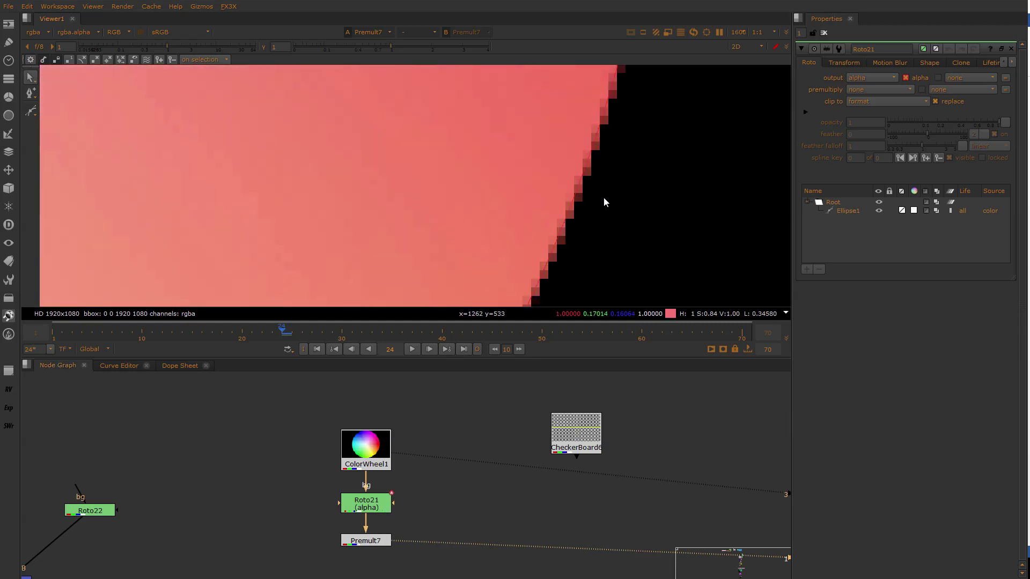
pyautogui.click(823, 33)
pyautogui.scroll(3, 605, 162)
pyautogui.moveTo(379, 486); pyautogui.dragTo(390, 436, button='middle')
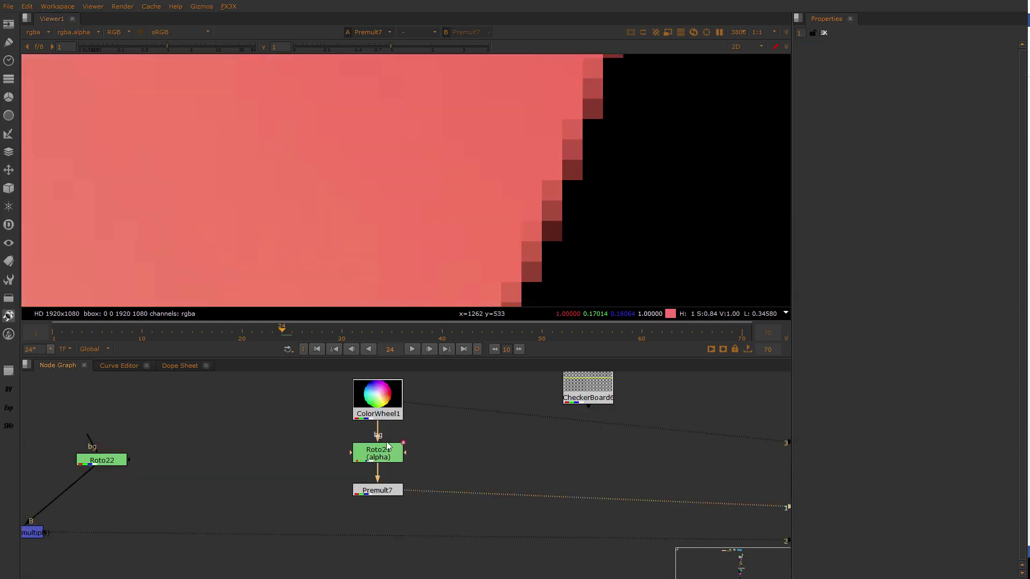
# Display Roto21's alpha channel and sample individual pixels along the ellipse's anti-aliased edge to read their alpha values
pyautogui.press('1')
pyautogui.press('a')
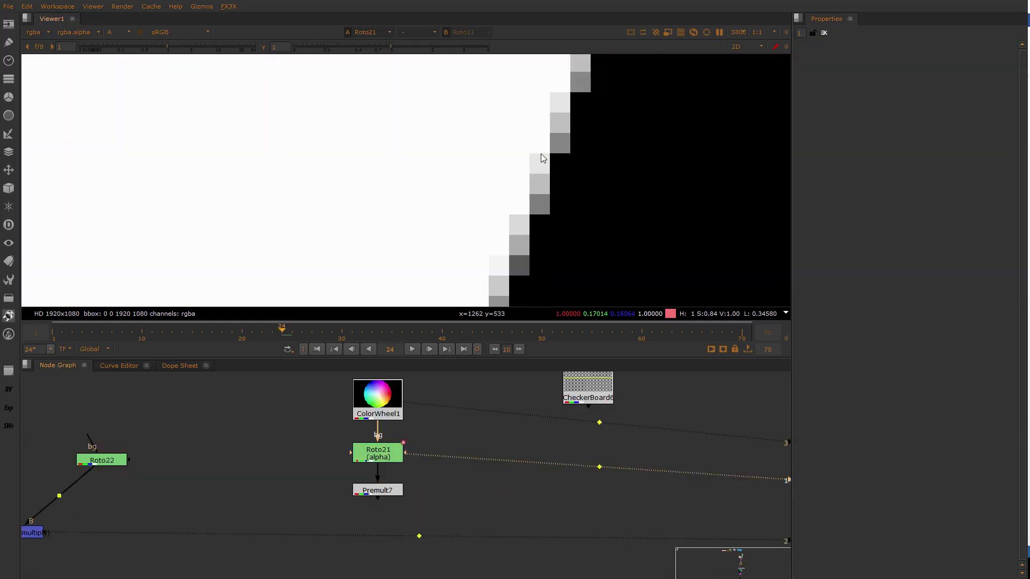
pyautogui.keyDown('ctrl'); pyautogui.click(542, 161); pyautogui.keyUp('ctrl')
pyautogui.keyDown('ctrl'); pyautogui.click(542, 182); pyautogui.keyUp('ctrl')
pyautogui.keyDown('ctrl'); pyautogui.click(538, 144); pyautogui.keyUp('ctrl')
pyautogui.keyDown('ctrl'); pyautogui.click(546, 168); pyautogui.keyUp('ctrl')
pyautogui.keyDown('ctrl'); pyautogui.click(539, 185); pyautogui.keyUp('ctrl')
pyautogui.keyDown('ctrl'); pyautogui.click(540, 162); pyautogui.keyUp('ctrl')
pyautogui.keyDown('ctrl'); pyautogui.click(536, 130); pyautogui.keyUp('ctrl')
pyautogui.keyDown('ctrl'); pyautogui.click(527, 142); pyautogui.keyUp('ctrl')
pyautogui.keyDown('ctrl'); pyautogui.click(536, 142); pyautogui.keyUp('ctrl')
pyautogui.keyDown('ctrl'); pyautogui.click(540, 163); pyautogui.keyUp('ctrl')
pyautogui.keyDown('ctrl'); pyautogui.click(543, 185); pyautogui.keyUp('ctrl')
pyautogui.keyDown('ctrl'); pyautogui.click(542, 207); pyautogui.keyUp('ctrl')
pyautogui.keyDown('ctrl'); pyautogui.click(544, 227); pyautogui.keyUp('ctrl')
pyautogui.keyDown('ctrl'); pyautogui.click(541, 184); pyautogui.keyUp('ctrl')
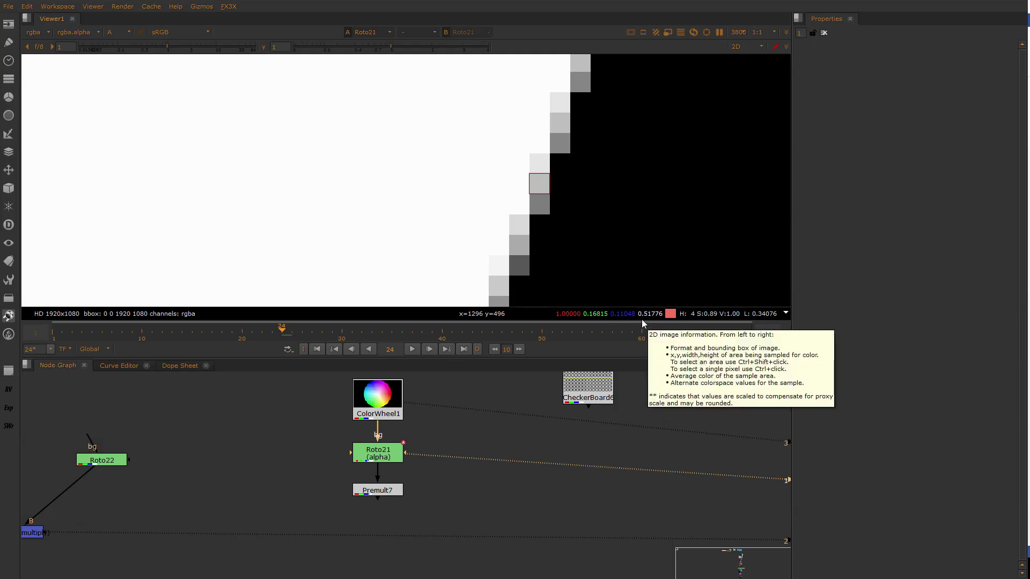
# Compare the sampled edge pixel's RGB values at ColorWheel1, Roto21 and Premult7
pyautogui.click(389, 412)
pyautogui.press('1')
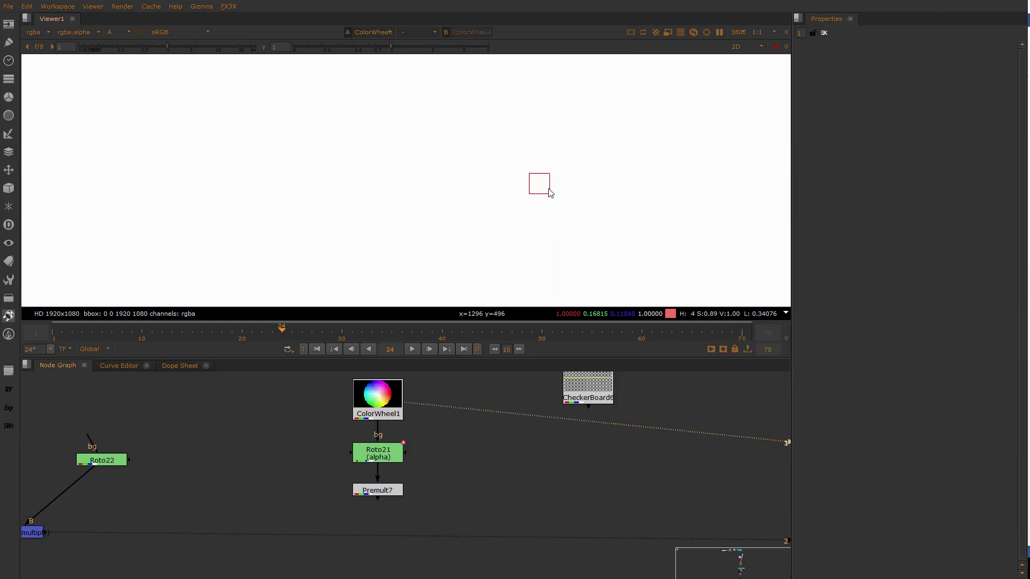
pyautogui.press('a')
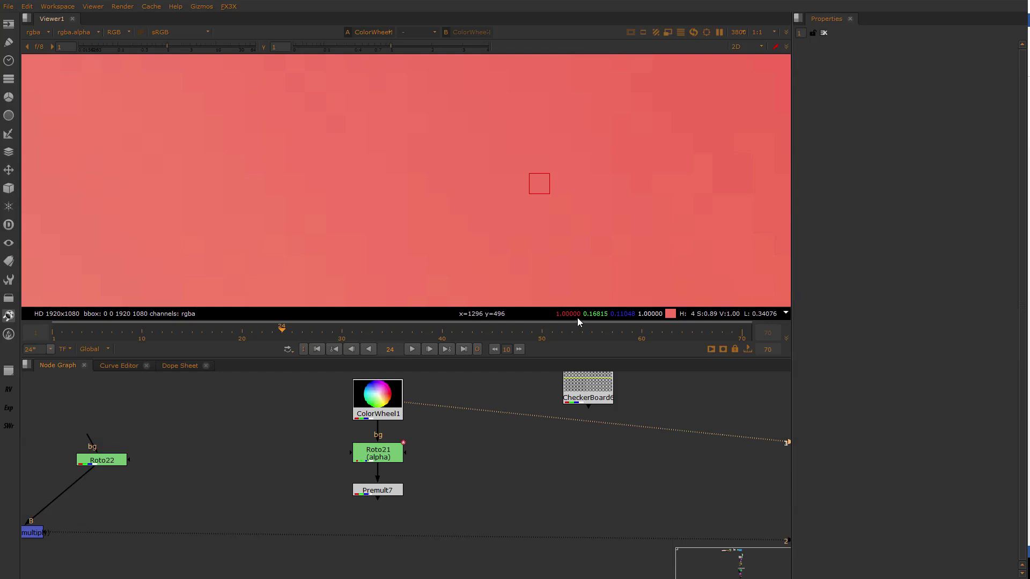
pyautogui.click(399, 456)
pyautogui.press('1')
pyautogui.click(401, 491)
pyautogui.press('1')
pyautogui.click(437, 410)
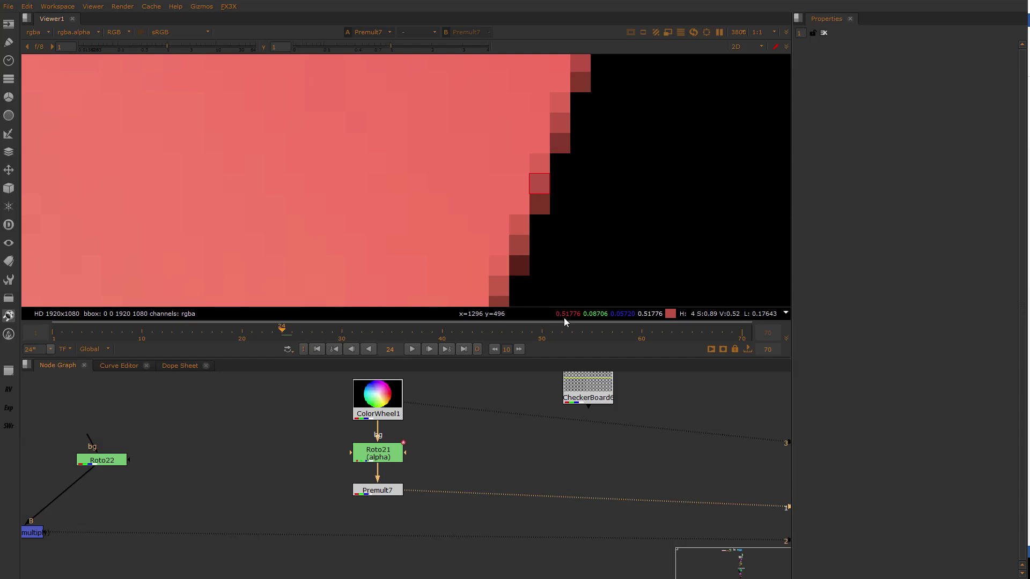
# Open the properties of Roto22 and show its output in the viewer
pyautogui.scroll(-3, 429, 439)
pyautogui.moveTo(464, 435); pyautogui.dragTo(665, 419, button='middle')
pyautogui.scroll(3, 536, 427)
pyautogui.moveTo(536, 427); pyautogui.dragTo(532, 451, button='middle')
pyautogui.click(384, 462)
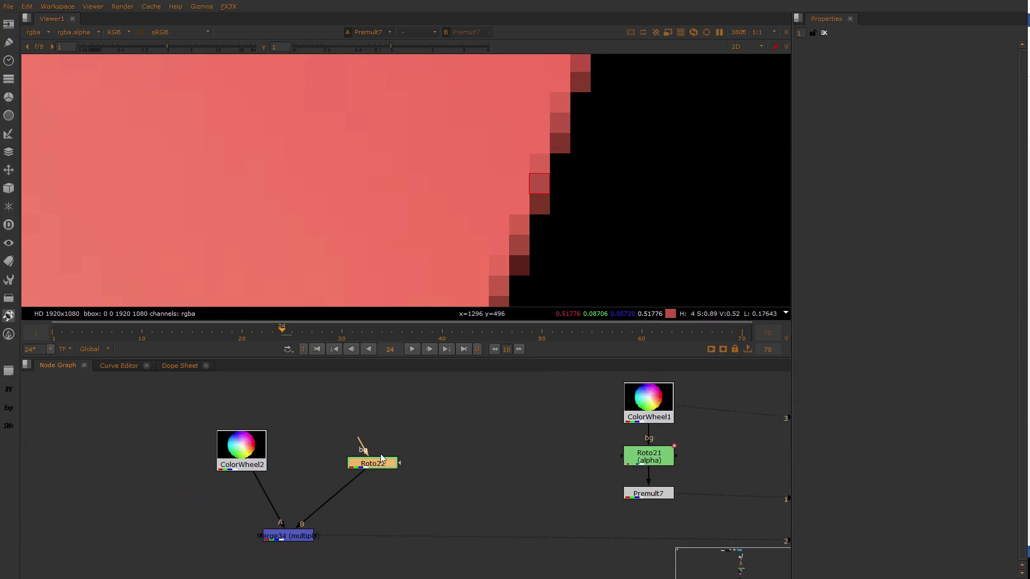
pyautogui.doubleClick(381, 462)
pyautogui.press('1')
pyautogui.scroll(-4, 531, 206)
pyautogui.scroll(3, 524, 212)
# Show the ColorWheel2 node's output in the viewer
pyautogui.click(373, 466)
pyautogui.click(230, 457)
pyautogui.press('1')
pyautogui.scroll(2, 411, 519)
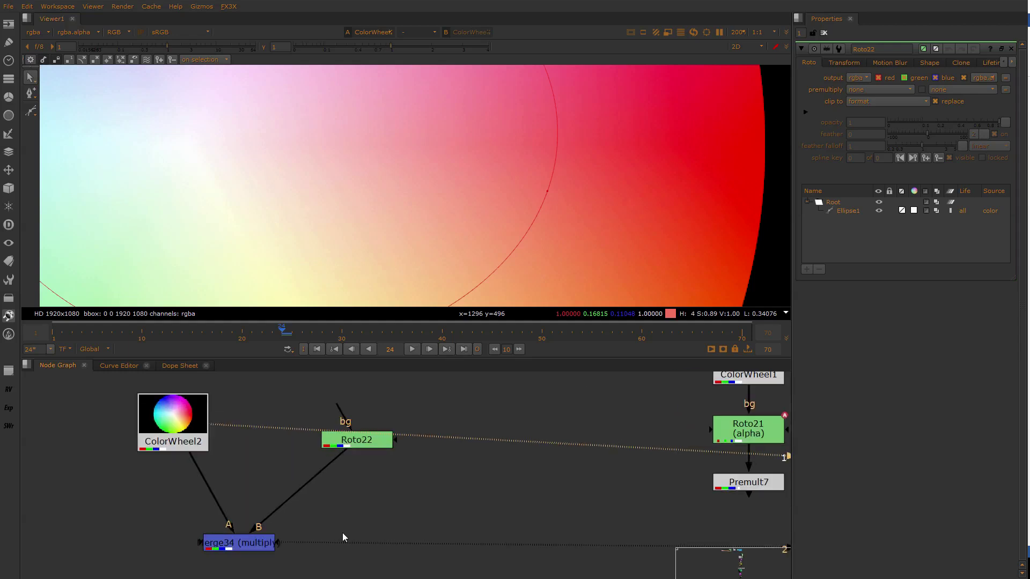
# Open the Merge34 properties and examine its operation, keeping it on multiply
pyautogui.moveTo(372, 537); pyautogui.dragTo(462, 485, button='middle')
pyautogui.doubleClick(350, 494)
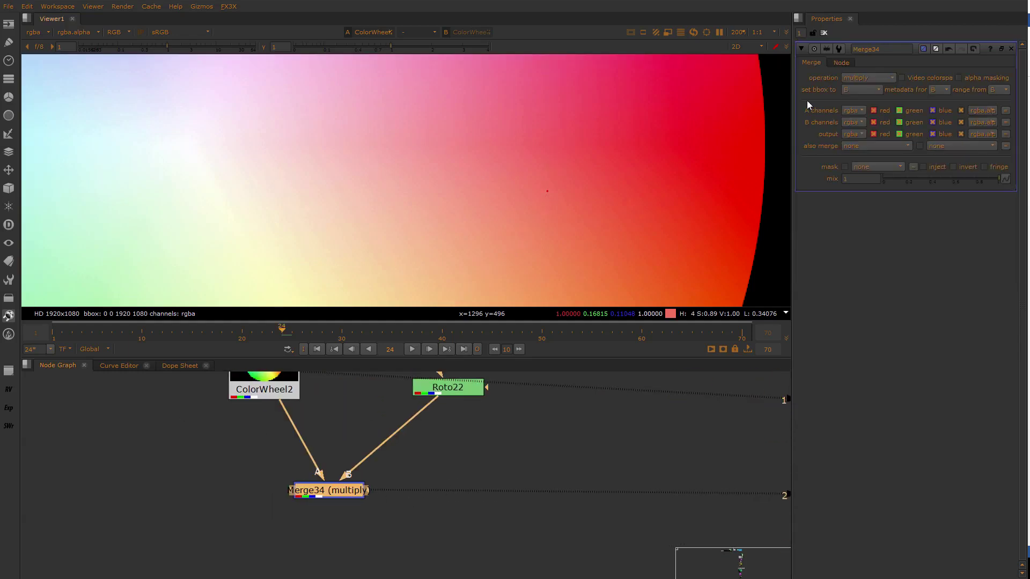
pyautogui.click(876, 77)
pyautogui.click(877, 210)
# Connect Merge34 to viewer input 2 and Premult7 to viewer input 1
pyautogui.moveTo(462, 480); pyautogui.dragTo(483, 513, button='middle')
pyautogui.scroll(-5, 690, 228)
pyautogui.moveTo(605, 312); pyautogui.dragTo(557, 346, button='middle')
pyautogui.scroll(-2, 536, 485)
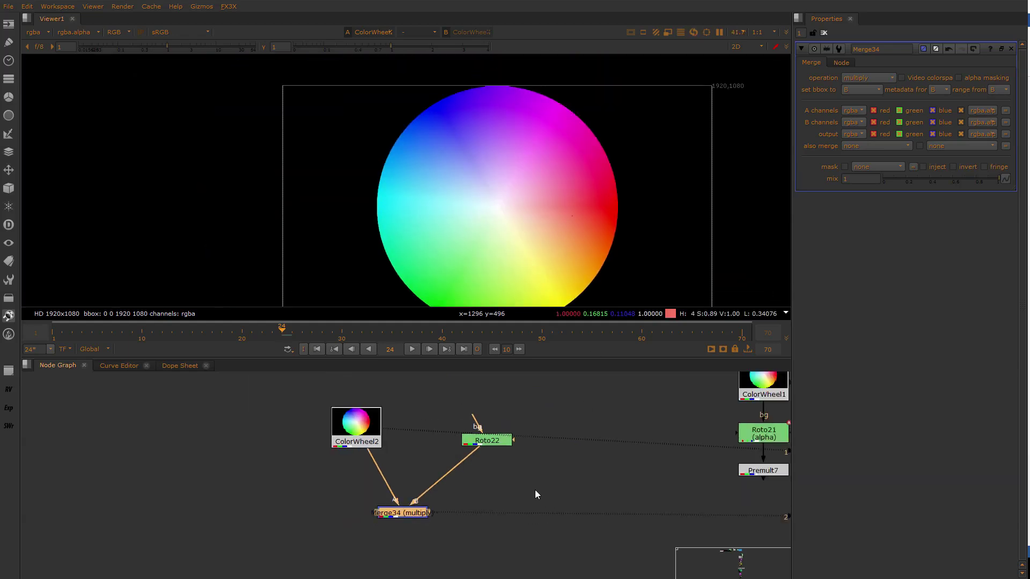
pyautogui.moveTo(536, 489); pyautogui.dragTo(333, 550)
pyautogui.press('2')
pyautogui.moveTo(626, 451); pyautogui.dragTo(445, 460, button='middle')
pyautogui.moveTo(505, 468); pyautogui.dragTo(691, 505)
pyautogui.press('1')
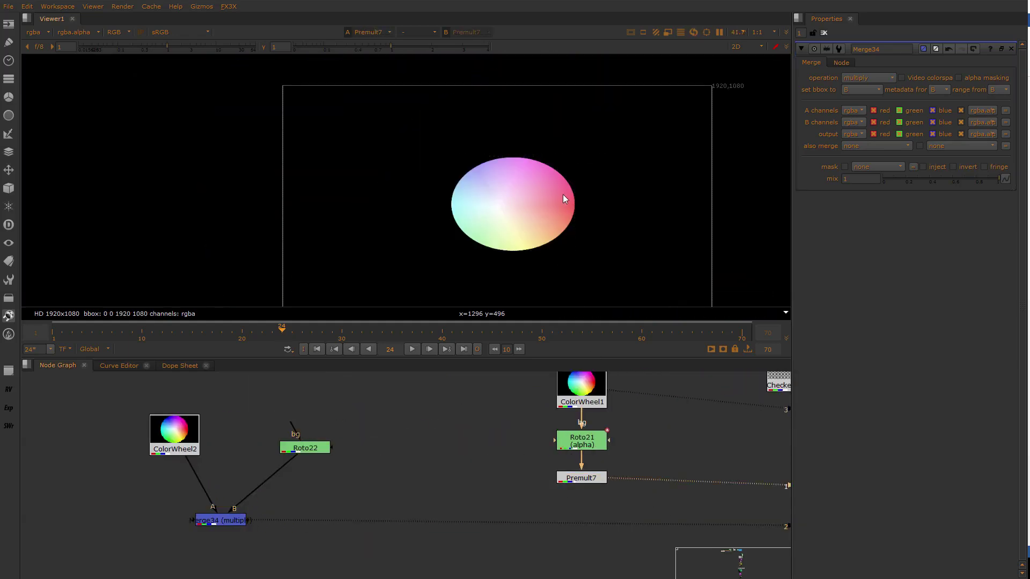
# Turn off the viewer overlay and compare the ellipse's edge pixels between Premult7 and Merge34
pyautogui.scroll(10, 583, 210)
pyautogui.moveTo(335, 499); pyautogui.dragTo(183, 574)
pyautogui.press('1')
pyautogui.scroll(5, 555, 224)
pyautogui.scroll(5, 555, 222)
pyautogui.press('o')
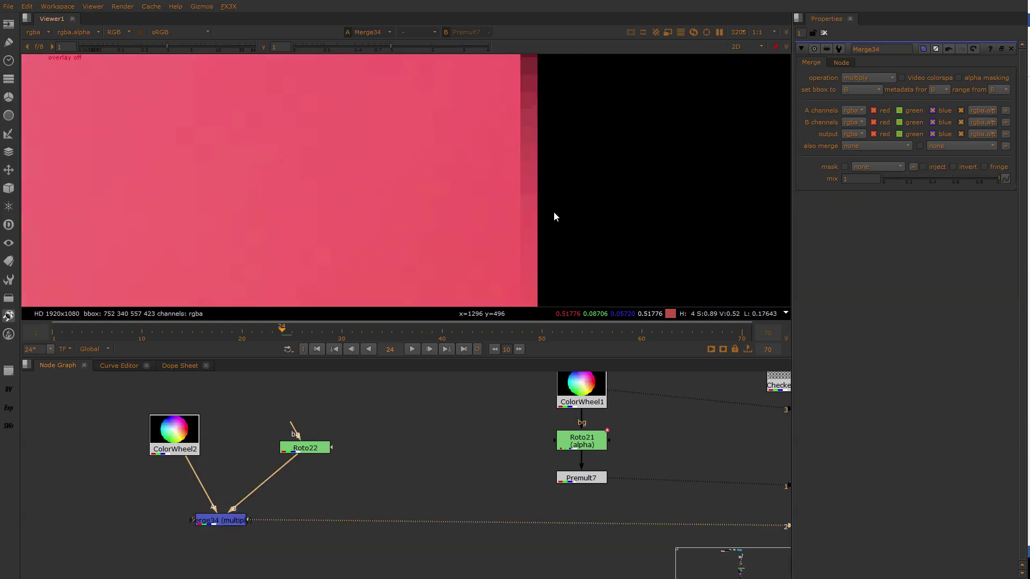
pyautogui.press('1')
pyautogui.press('2')
pyautogui.press('1')
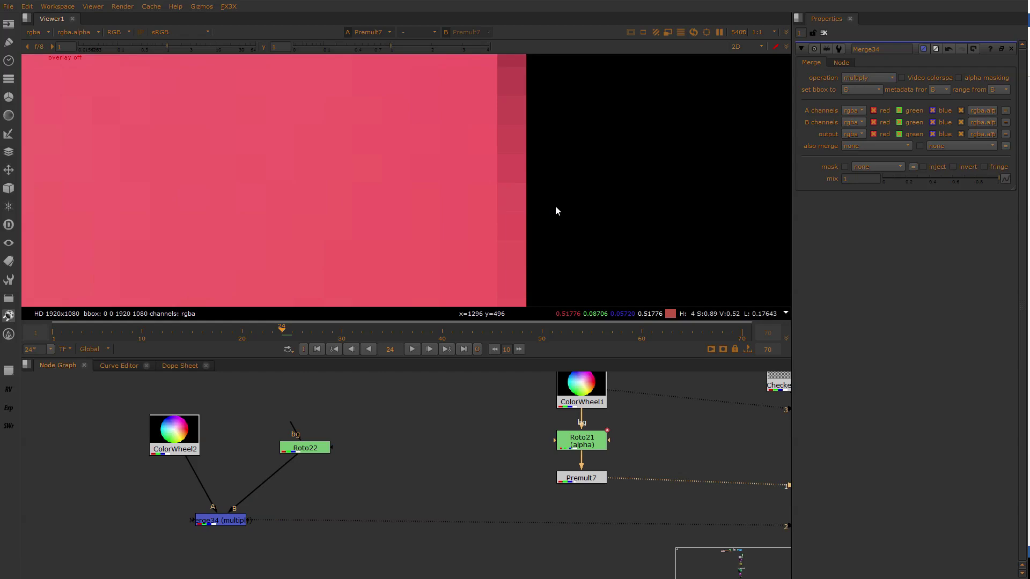
# Add an Unpremult node below Premult7
pyautogui.scroll(2, 587, 478)
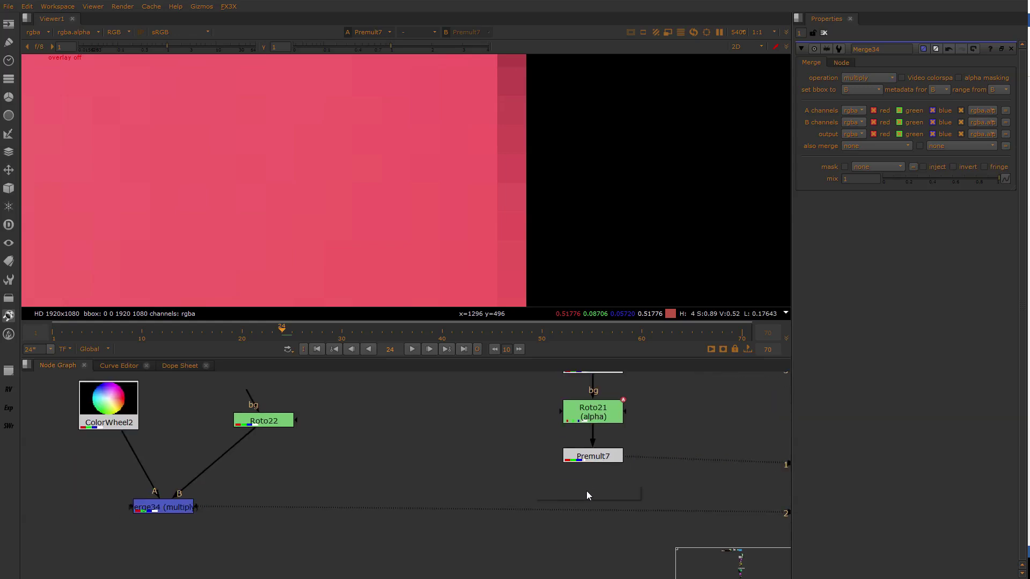
pyautogui.press('Tab')
pyautogui.write('u')
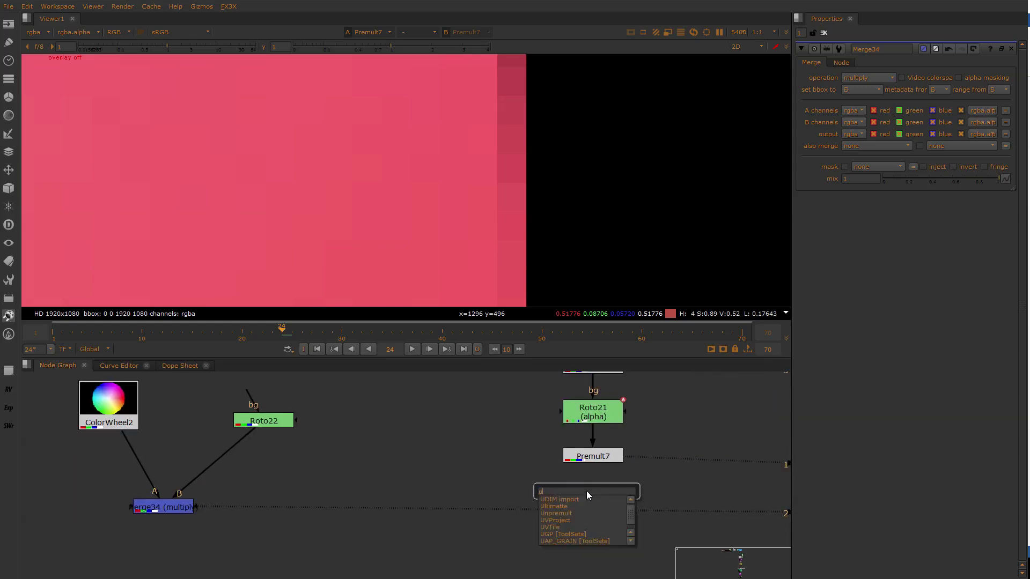
pyautogui.write('n')
pyautogui.press('Return')
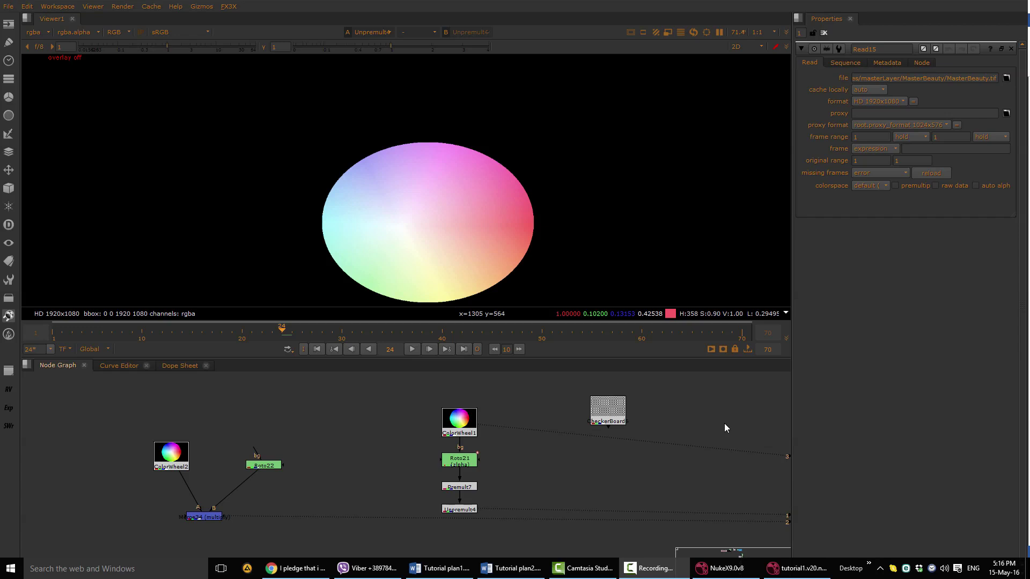
# Show the Constant4 node from the "(un)premultiply explained" group in the viewer and fit its image to the view
pyautogui.moveTo(718, 420); pyautogui.dragTo(536, 401, button='middle')
pyautogui.moveTo(681, 465); pyautogui.dragTo(406, 462, button='middle')
pyautogui.moveTo(579, 446); pyautogui.dragTo(493, 467, button='middle')
pyautogui.scroll(-1, 494, 467)
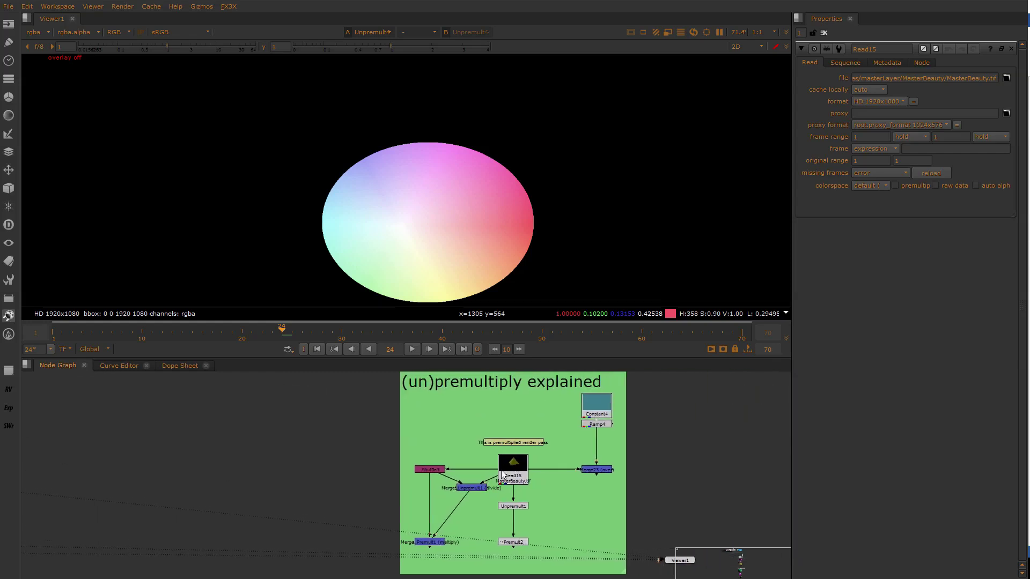
pyautogui.scroll(2, 494, 467)
pyautogui.moveTo(561, 443); pyautogui.dragTo(581, 479, button='middle')
pyautogui.scroll(1, 581, 481)
pyautogui.click(636, 418)
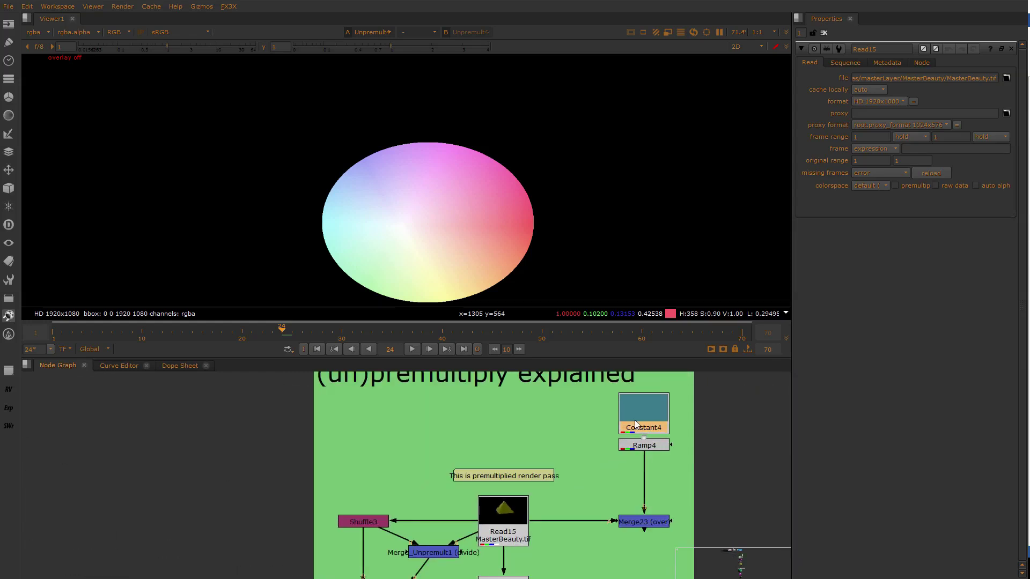
pyautogui.press('1')
pyautogui.press('f')
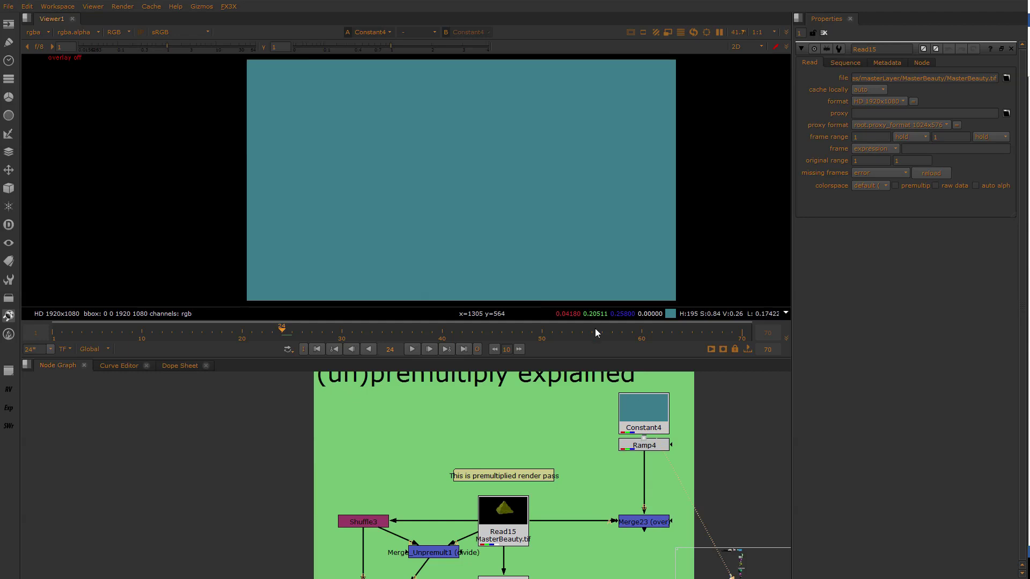
# View the Ramp4 background and the Read15 pyramid render in turn, framing the pyramid in the viewer
pyautogui.click(652, 445)
pyautogui.press('1')
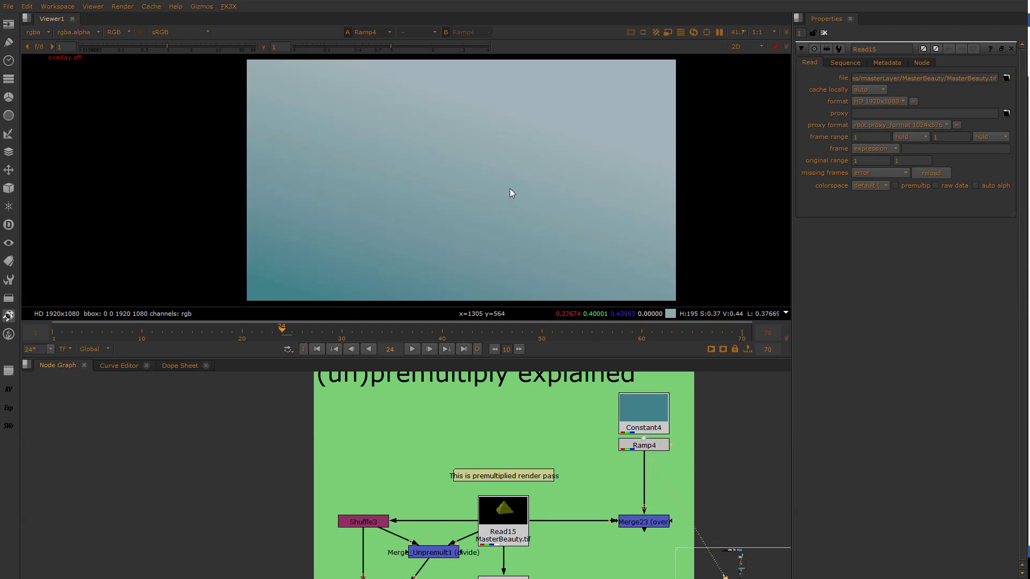
pyautogui.scroll(1, 524, 445)
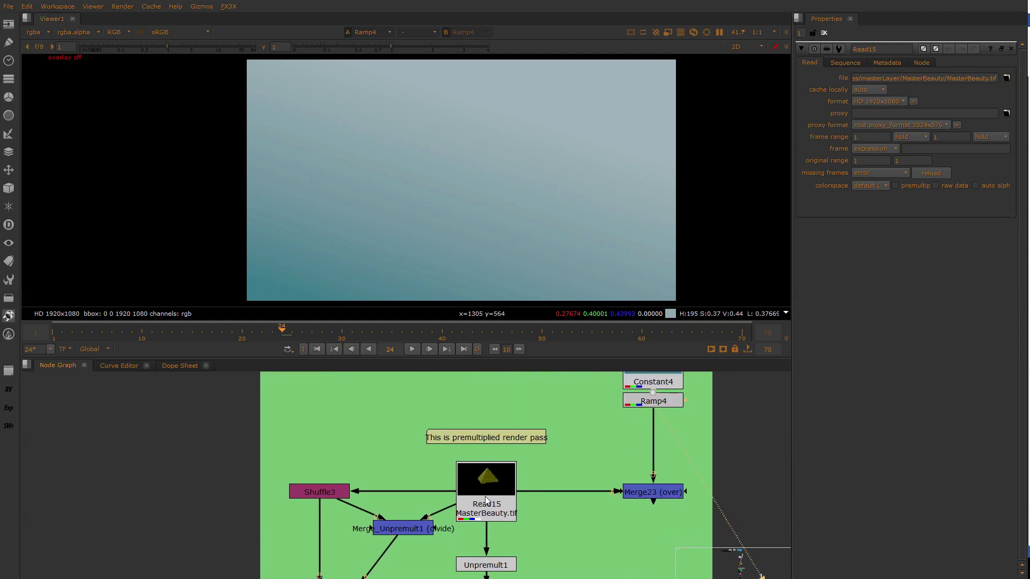
pyautogui.press('1')
pyautogui.scroll(1, 464, 120)
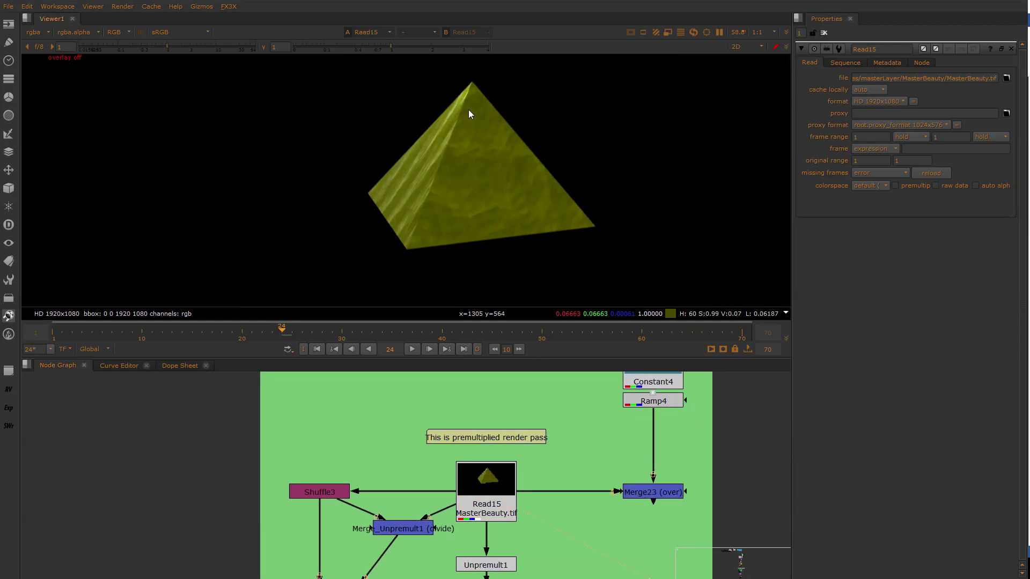
pyautogui.moveTo(468, 111); pyautogui.dragTo(472, 118, button='middle')
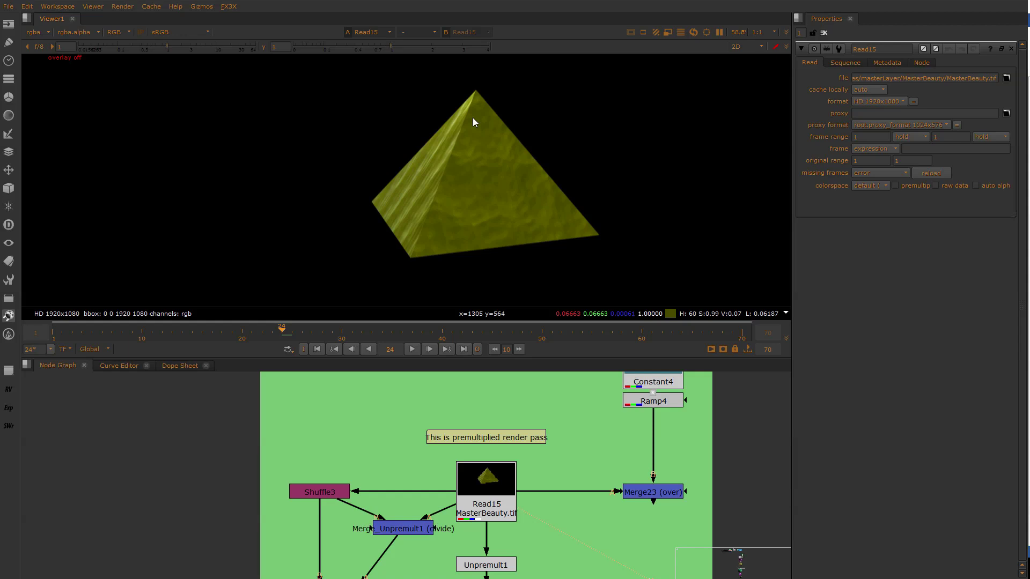
pyautogui.scroll(1, 475, 120)
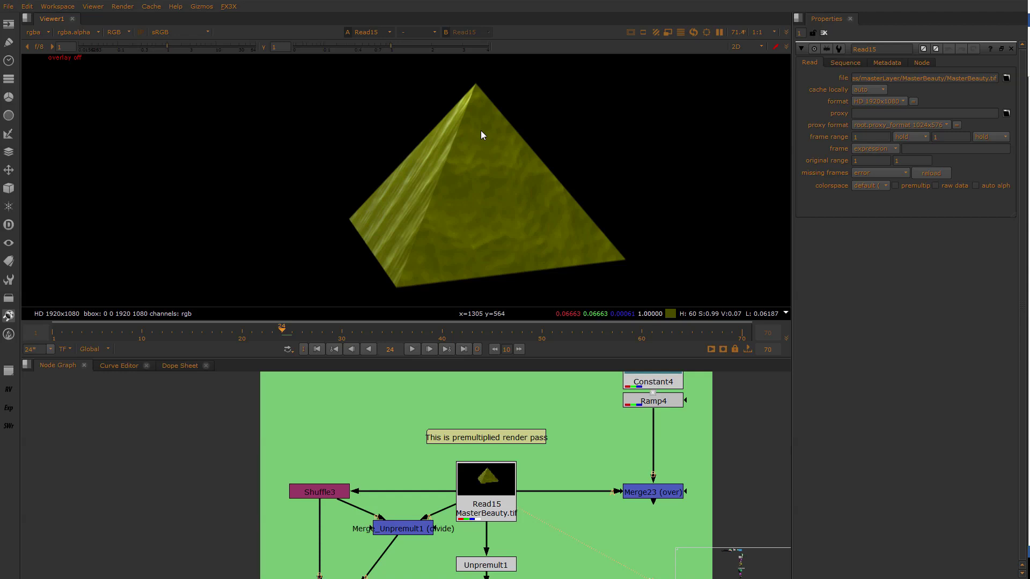
# Show the Merge23 (over) composite of the pyramid over the background in the viewer
pyautogui.moveTo(598, 482); pyautogui.dragTo(553, 475, button='middle')
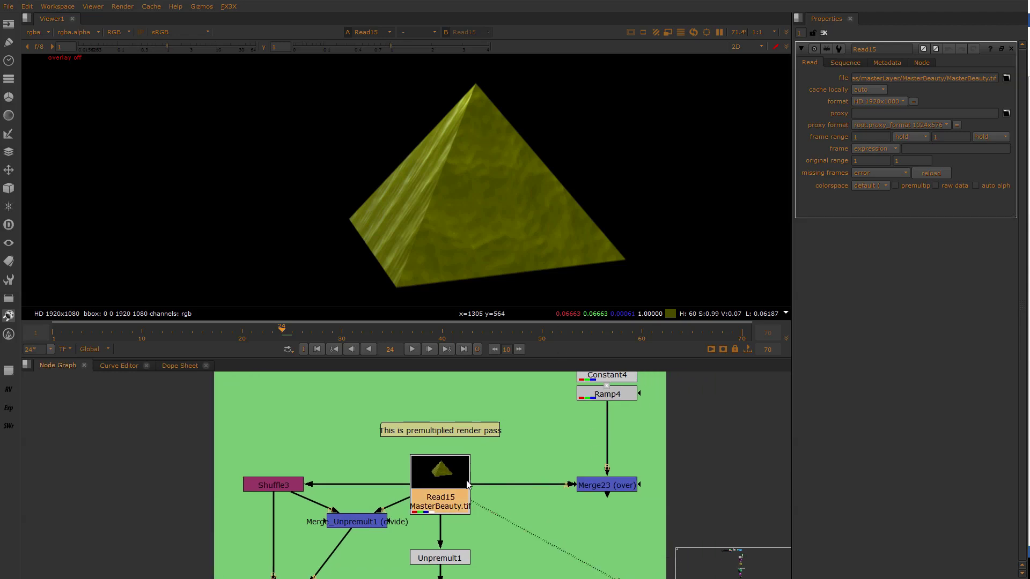
pyautogui.click(604, 488)
pyautogui.press('1')
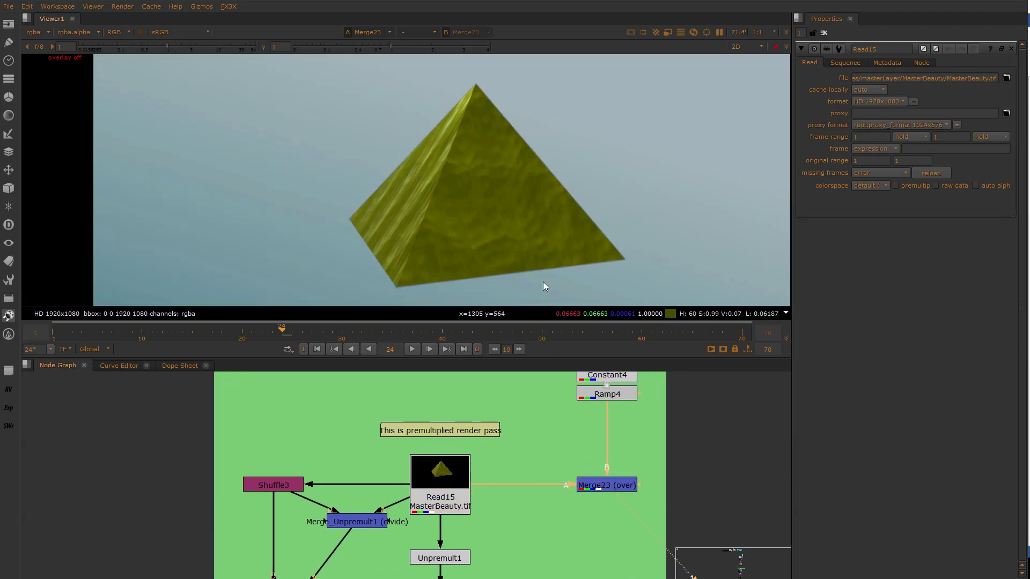
pyautogui.scroll(-3, 602, 205)
pyautogui.moveTo(601, 205); pyautogui.dragTo(589, 144, button='middle')
# Compare Ramp4, Read15 and the resulting Merge23 composite one after another in the viewer
pyautogui.click(609, 394)
pyautogui.press('1')
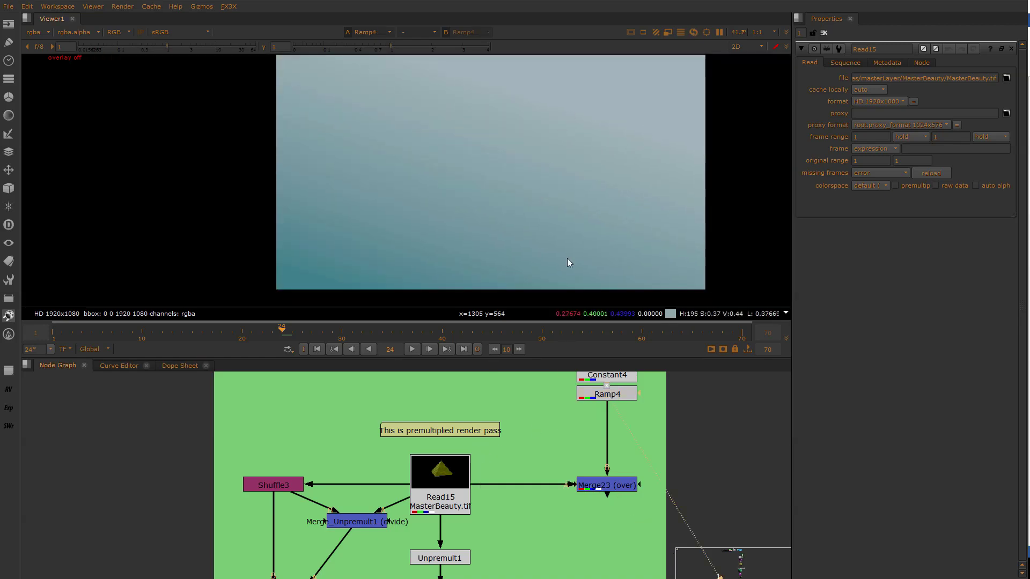
pyautogui.click(440, 491)
pyautogui.press('1')
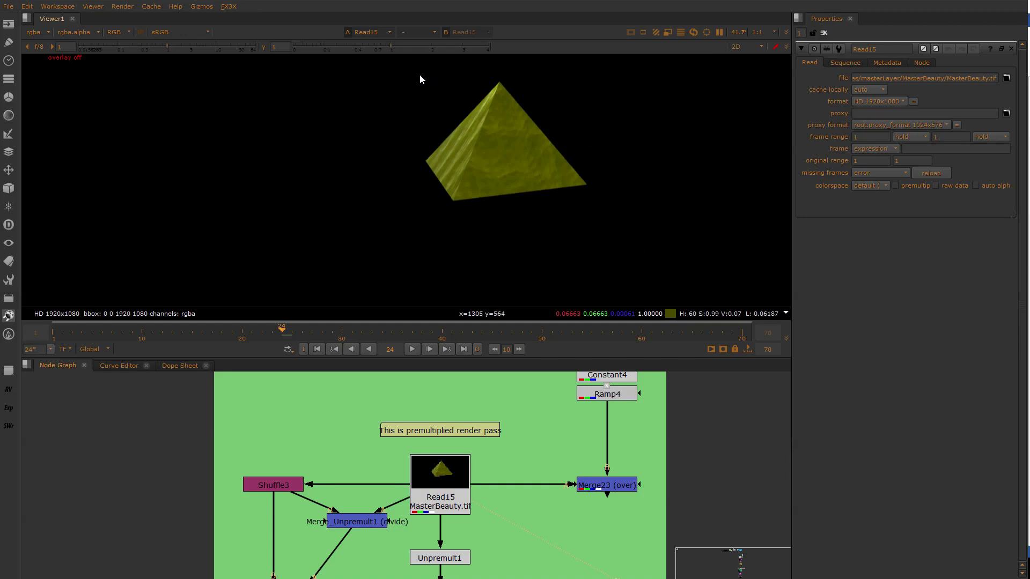
pyautogui.click(612, 485)
pyautogui.press('1')
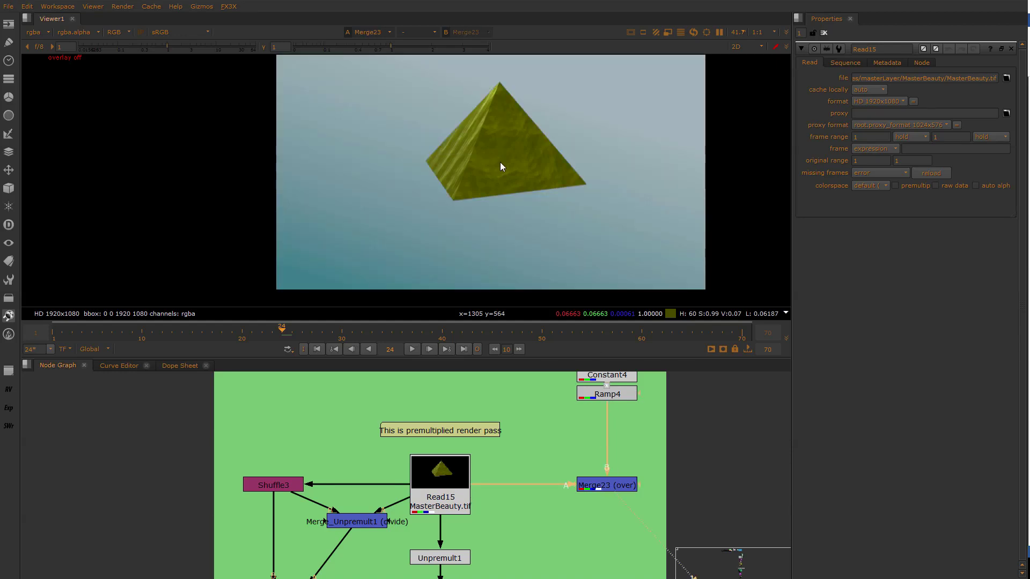
# Examine the "This is premultiplied render pass" note above the Read15 node in the node graph
pyautogui.scroll(1, 481, 209)
pyautogui.scroll(3, 440, 445)
pyautogui.moveTo(468, 423); pyautogui.dragTo(475, 449, button='middle')
pyautogui.moveTo(598, 409); pyautogui.dragTo(325, 462)
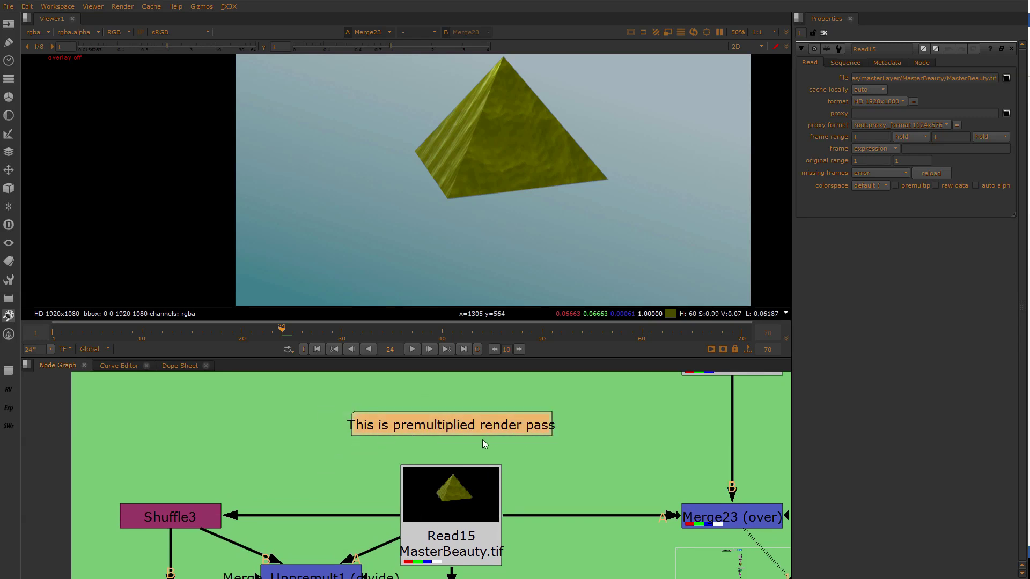
pyautogui.scroll(-1, 497, 434)
pyautogui.moveTo(490, 431); pyautogui.dragTo(420, 421, button='middle')
pyautogui.scroll(1, 417, 464)
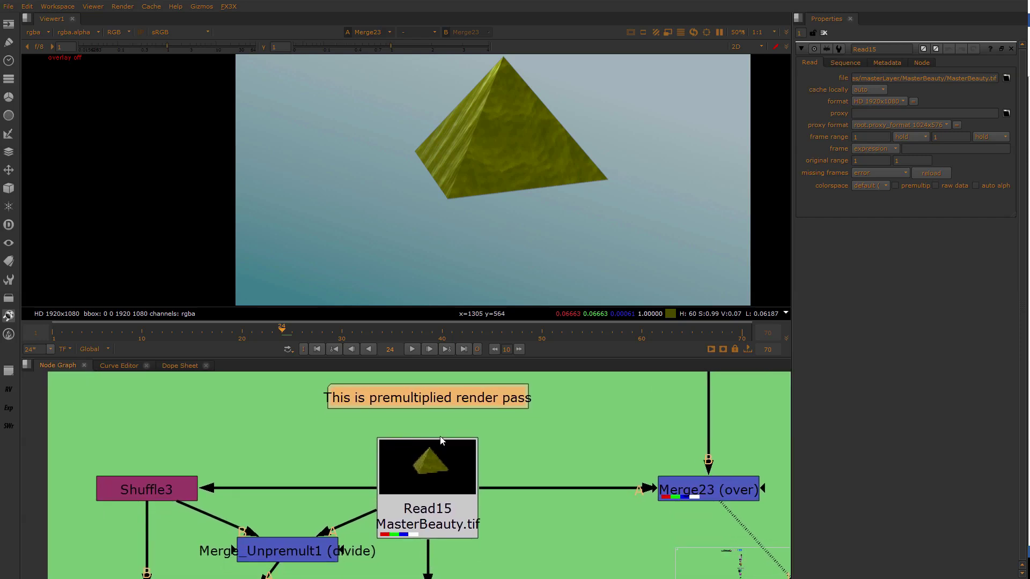
pyautogui.click(390, 403)
pyautogui.scroll(-1, 458, 430)
pyautogui.scroll(2, 458, 434)
# Show Read15, compare its alpha and RGB along the pyramid's left edge, and sample the black area outside that edge
pyautogui.click(467, 428)
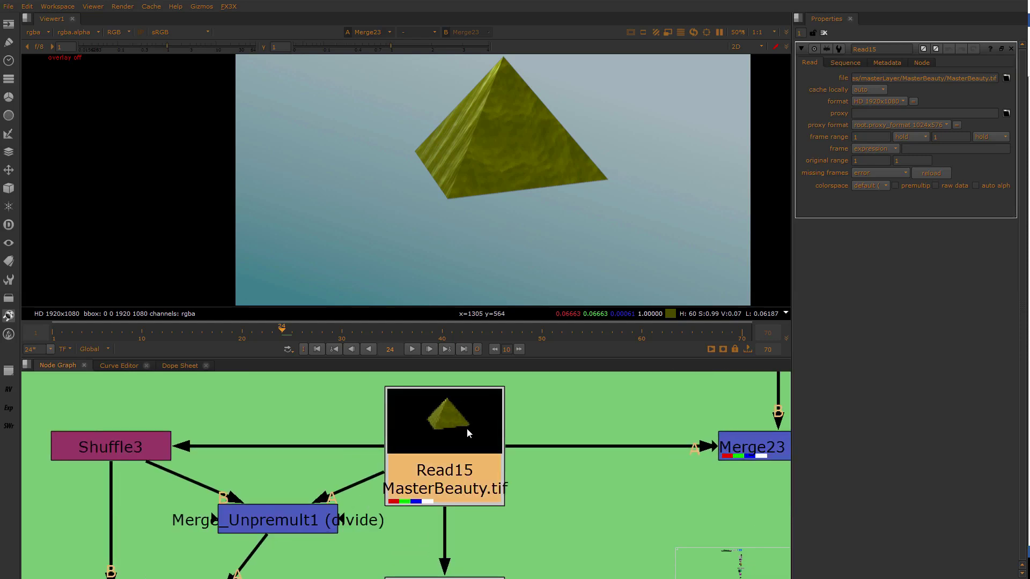
pyautogui.press('1')
pyautogui.scroll(7, 425, 120)
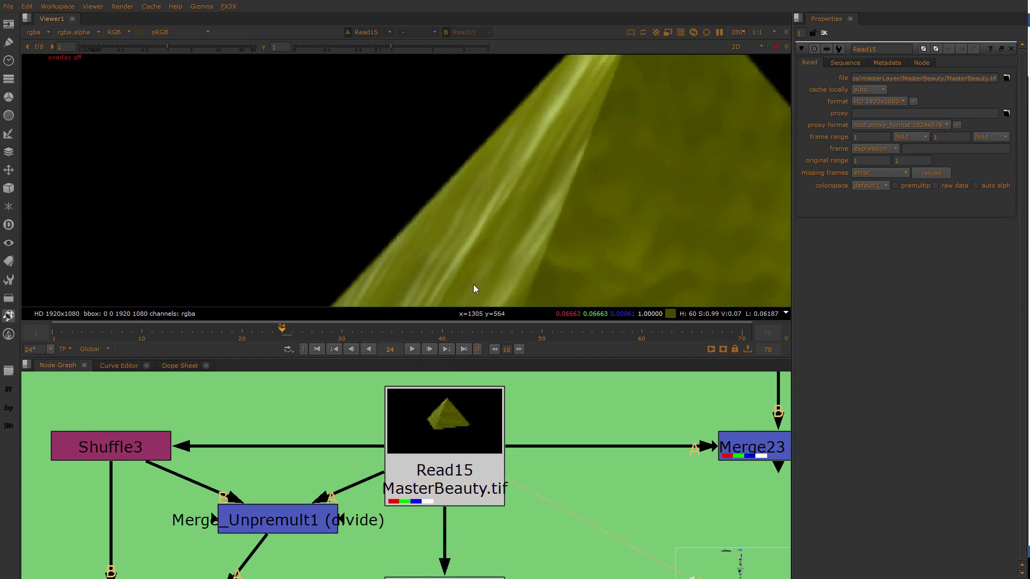
pyautogui.press('a')
pyautogui.scroll(2, 461, 212)
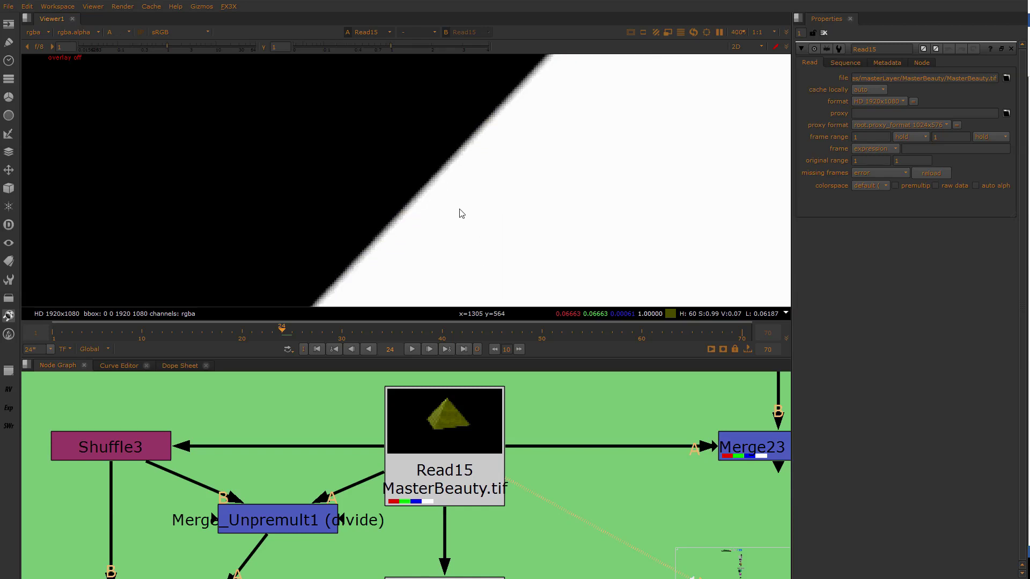
pyautogui.press('a')
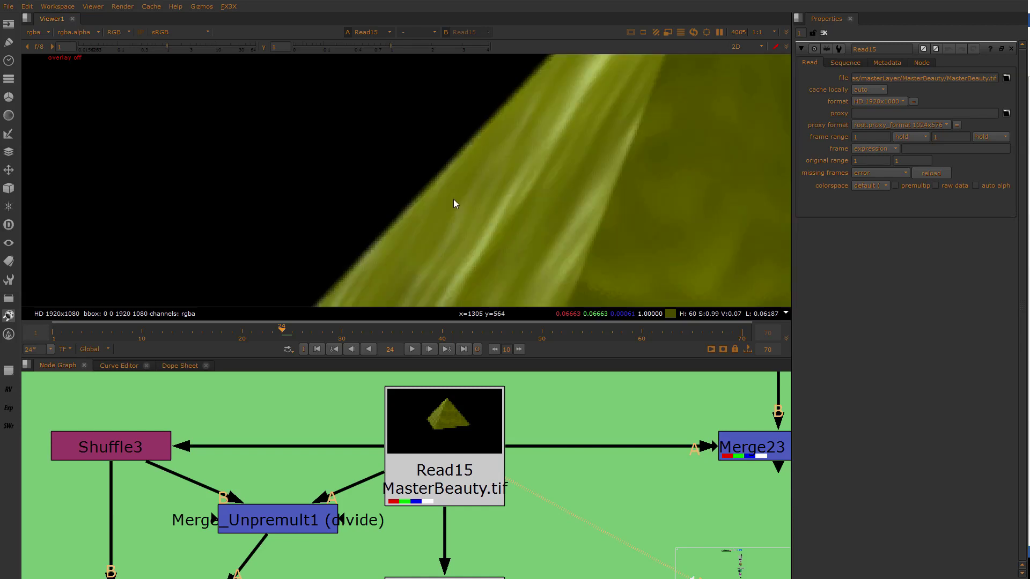
pyautogui.moveTo(524, 188); pyautogui.dragTo(548, 193, button='middle')
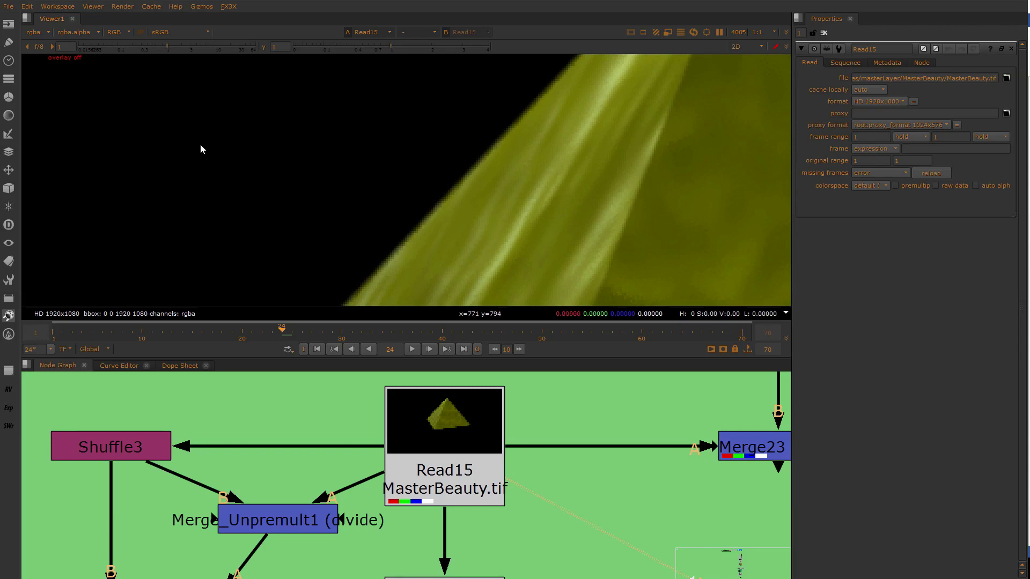
pyautogui.keyDown('ctrl'); pyautogui.keyDown('shift'); pyautogui.moveTo(252, 149); pyautogui.dragTo(283, 170); pyautogui.keyUp('shift'); pyautogui.keyUp('ctrl')
# Look over the node branches coming from Read15, including Merge_Unpremult1 and Unpremult1
pyautogui.scroll(3, 513, 237)
pyautogui.moveTo(443, 431); pyautogui.dragTo(440, 431)
pyautogui.scroll(-3, 453, 248)
pyautogui.moveTo(439, 426); pyautogui.dragTo(457, 337, button='middle')
pyautogui.moveTo(460, 399); pyautogui.dragTo(466, 400)
pyautogui.moveTo(482, 385); pyautogui.dragTo(443, 451, button='middle')
pyautogui.moveTo(446, 448); pyautogui.dragTo(440, 448)
pyautogui.click(540, 503)
pyautogui.scroll(-2, 540, 503)
pyautogui.moveTo(416, 450); pyautogui.dragTo(373, 480, button='middle')
pyautogui.moveTo(50, 395); pyautogui.dragTo(290, 500)
pyautogui.click(297, 477)
pyautogui.scroll(3, 426, 480)
pyautogui.moveTo(539, 406); pyautogui.dragTo(588, 366, button='middle')
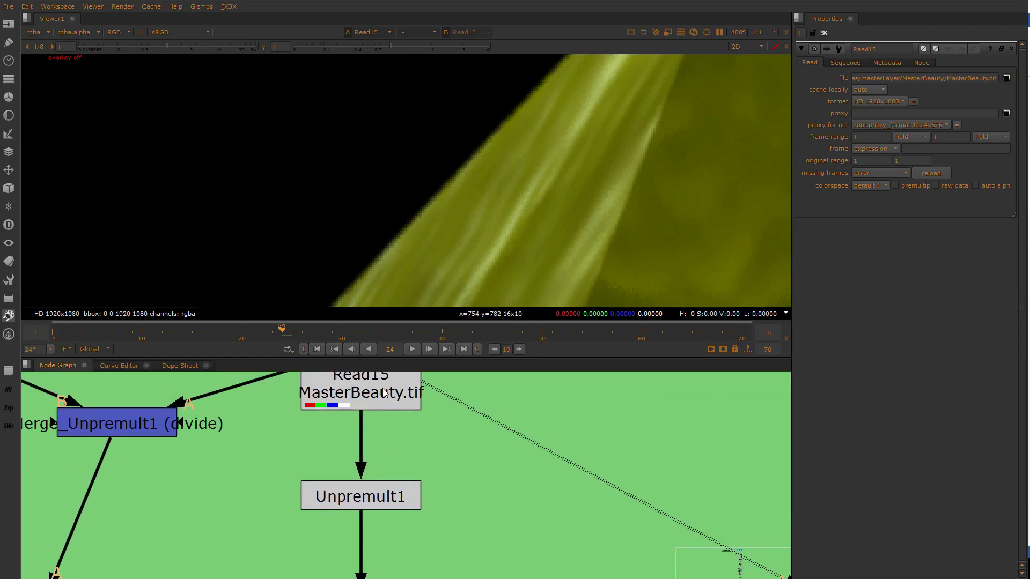
# Show Unpremult1 in the viewer and check the pyramid's edge pixels against the alpha channel
pyautogui.scroll(5, 420, 218)
pyautogui.click(379, 496)
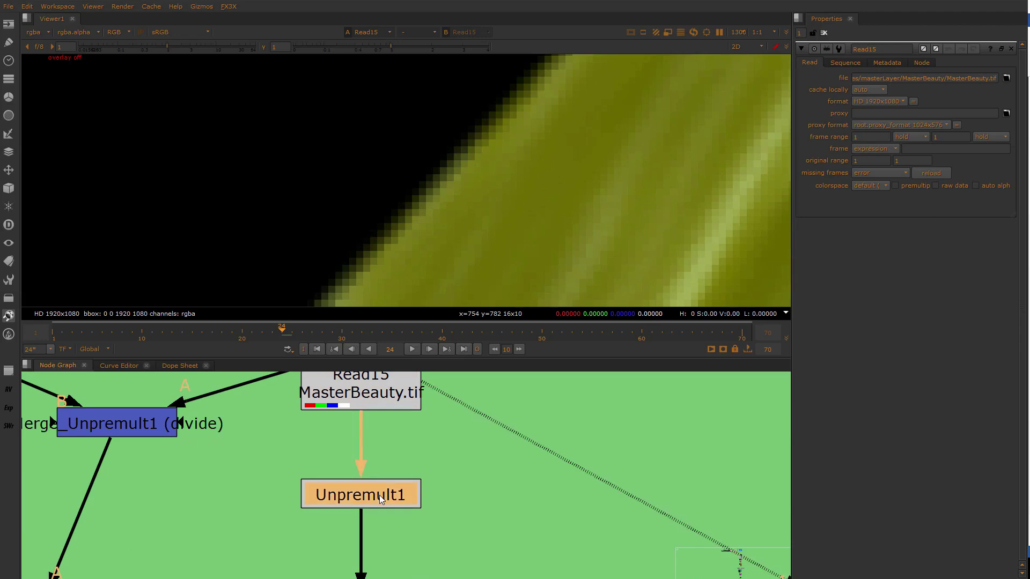
pyautogui.press('1')
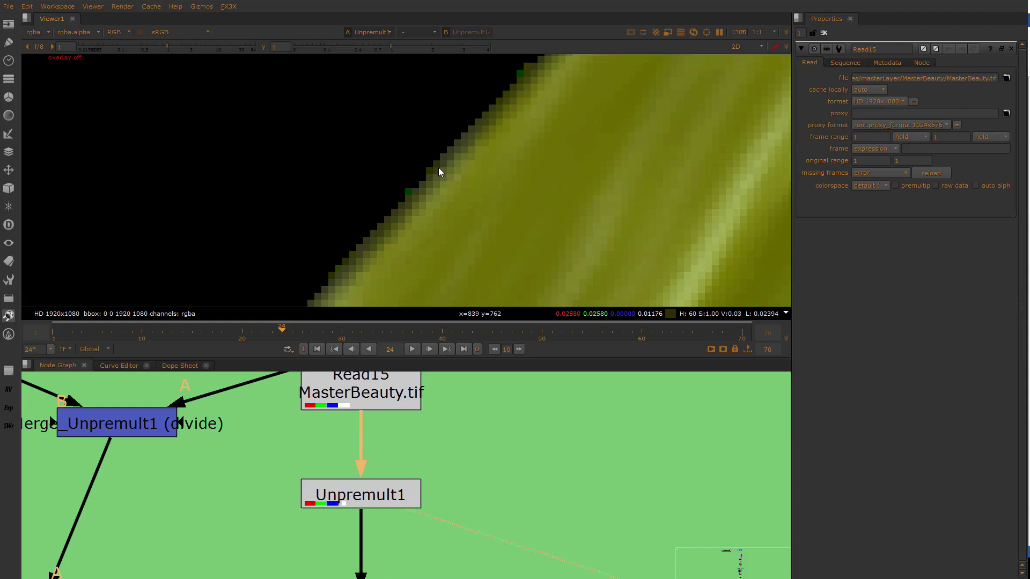
pyautogui.press('a')
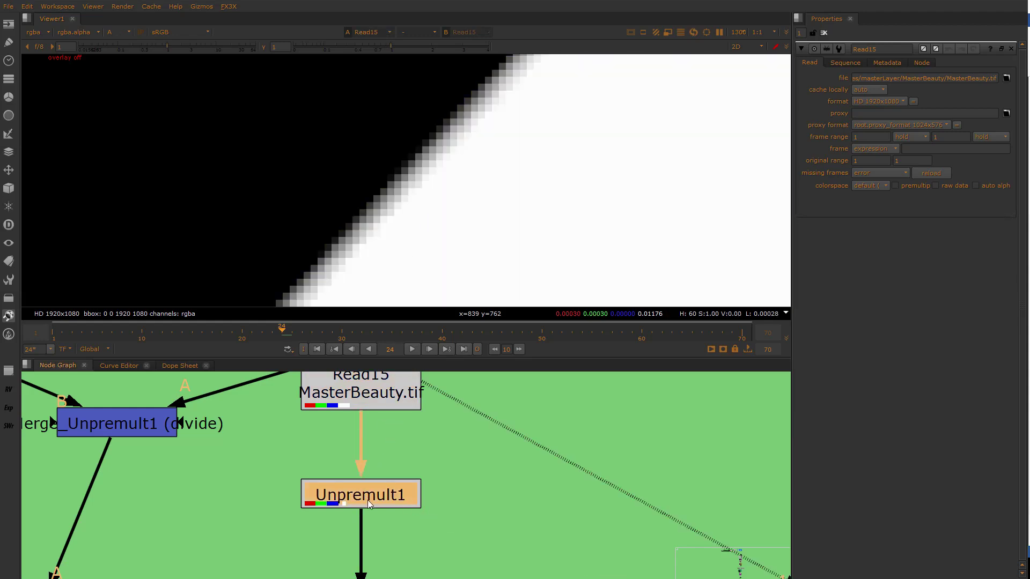
pyautogui.press('a')
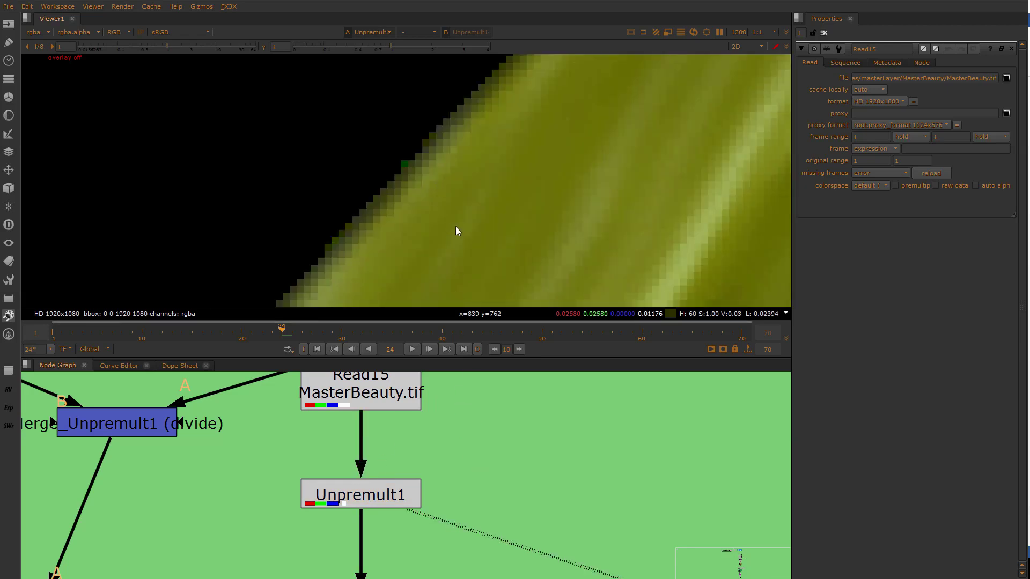
# Compare the pyramid's edge pixels between Read15 and Unpremult1 by alternating the two in the viewer
pyautogui.moveTo(450, 442); pyautogui.dragTo(492, 494, button='middle')
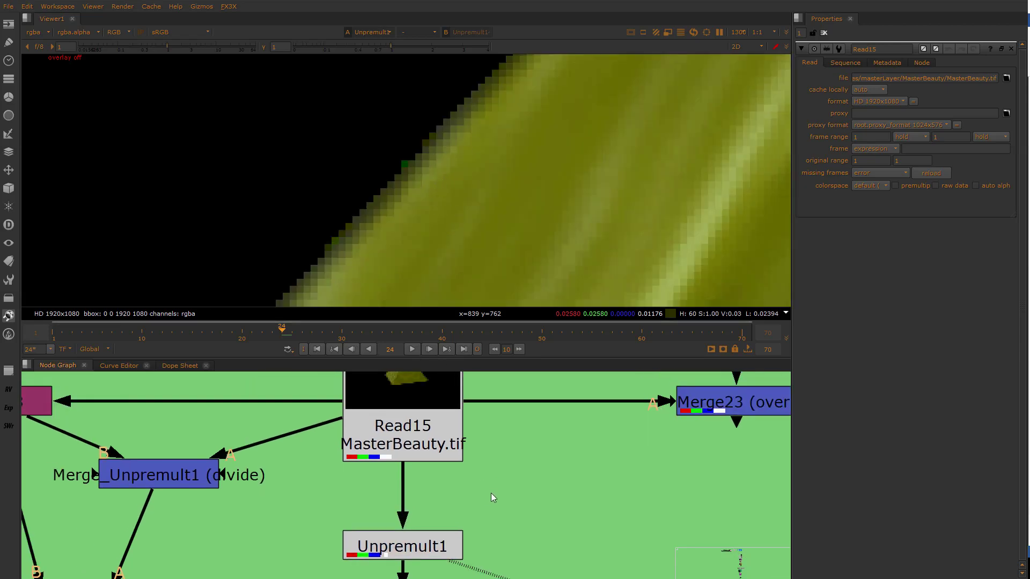
pyautogui.click(435, 426)
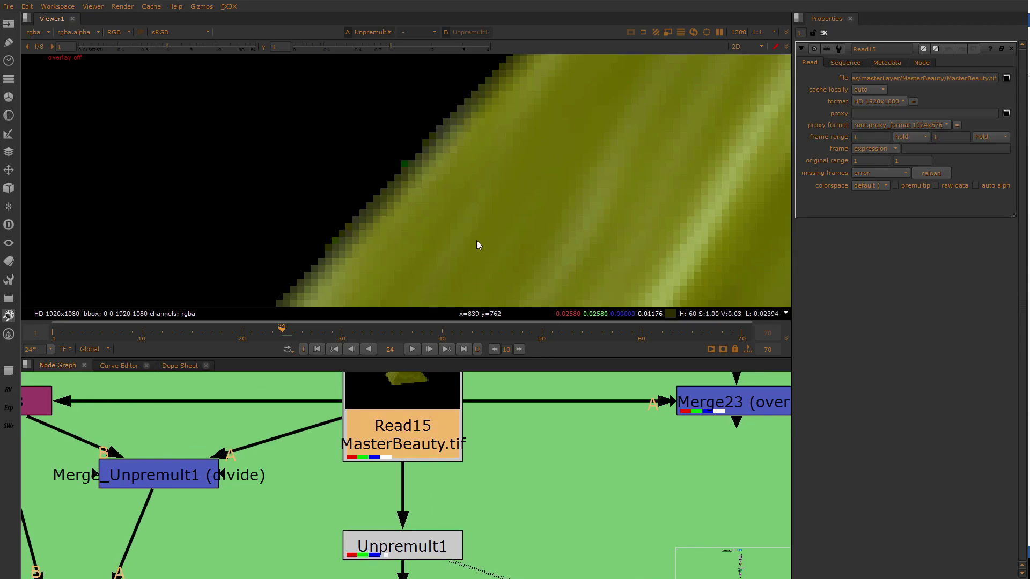
pyautogui.scroll(-4, 411, 179)
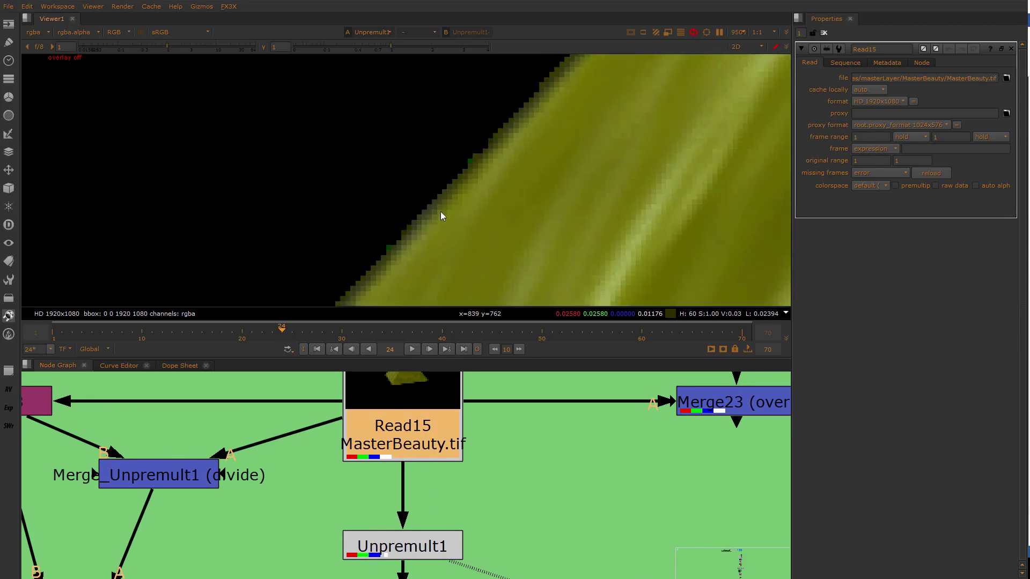
pyautogui.scroll(2, 445, 207)
pyautogui.click(429, 551)
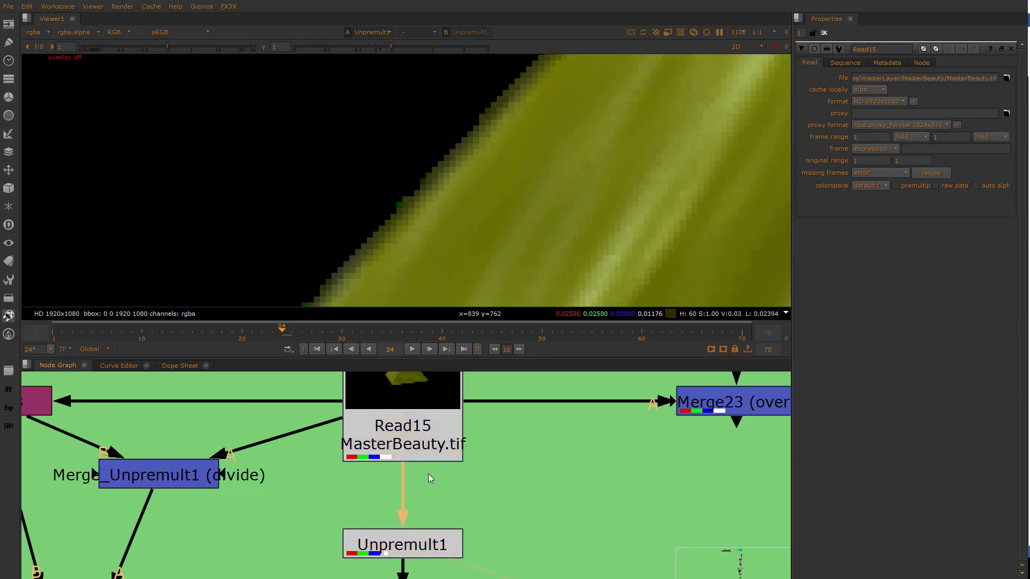
pyautogui.click(427, 437)
pyautogui.press('2')
pyautogui.press('1')
pyautogui.press('2')
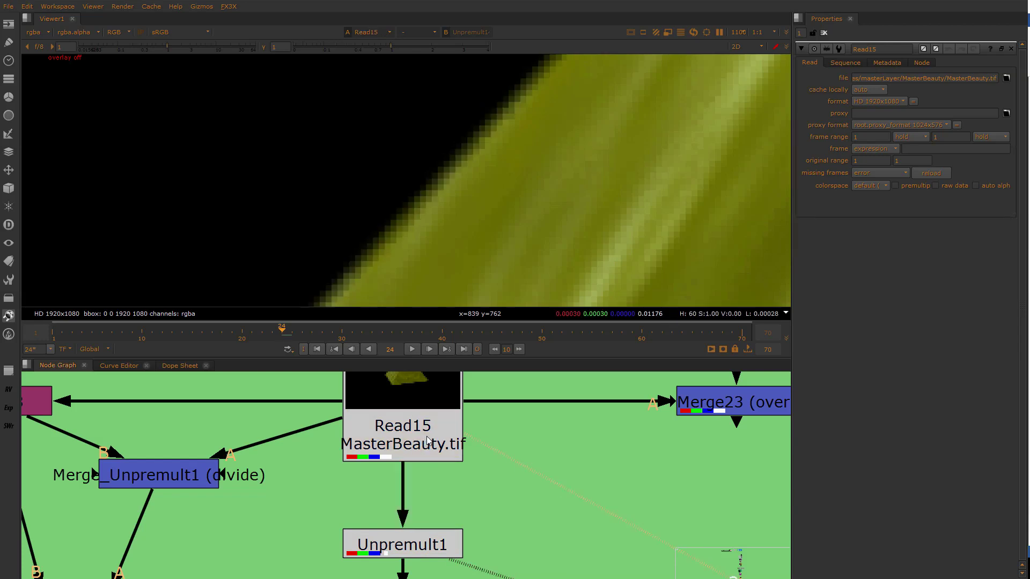
pyautogui.press('2')
pyautogui.press('1')
pyautogui.press('2')
pyautogui.press('1')
pyautogui.press('2')
# Compare the pyramid's edge between Premult2 and Read15, with Read15 on viewer input 3 and Premult2 on input 1
pyautogui.scroll(-2, 459, 499)
pyautogui.moveTo(459, 499); pyautogui.dragTo(436, 503, button='middle')
pyautogui.click(435, 468)
pyautogui.press('1')
pyautogui.scroll(-2, 445, 415)
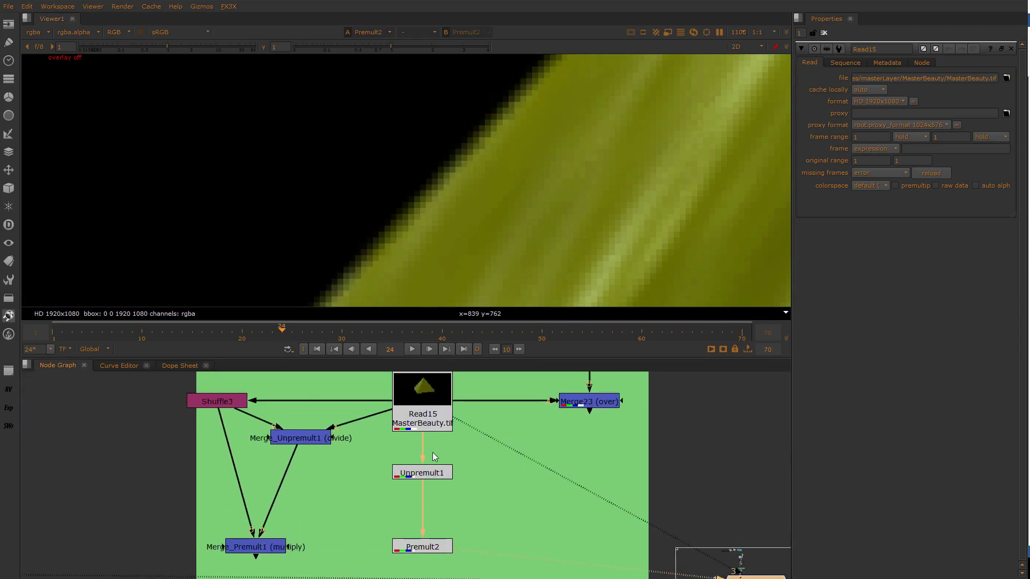
pyautogui.click(431, 418)
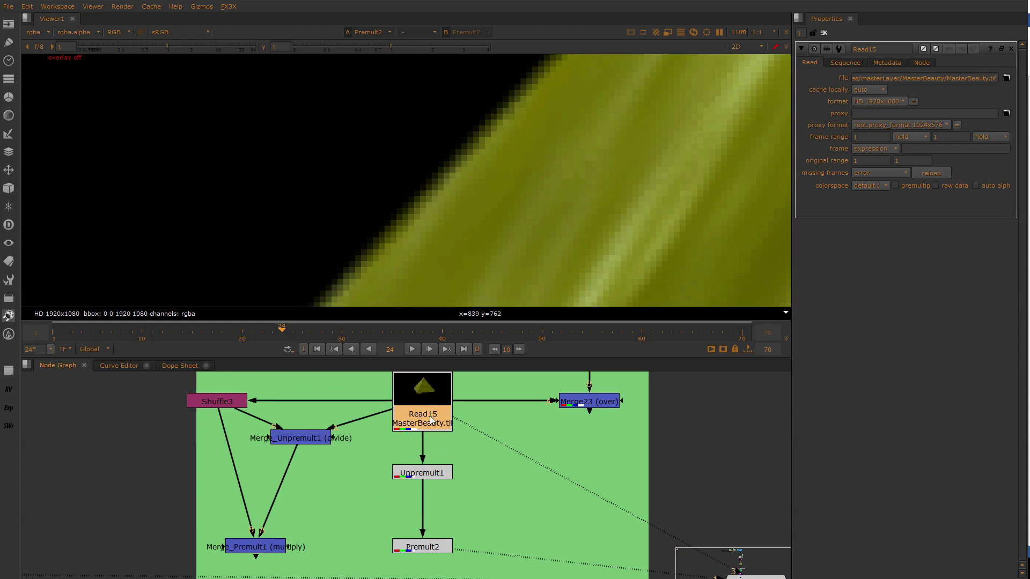
pyautogui.press('3')
pyautogui.press('1')
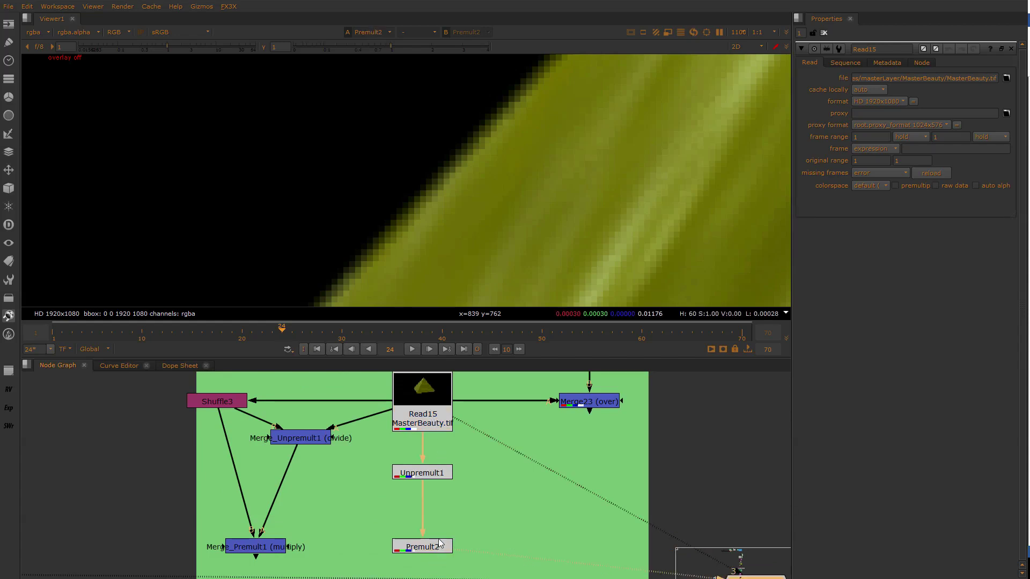
# Show the Unpremult1 result in the viewer again
pyautogui.scroll(2, 402, 472)
pyautogui.click(419, 478)
pyautogui.press('1')
# Show Shuffle3 in the viewer and open its properties to examine how alpha is routed into the colour channels
pyautogui.moveTo(363, 467); pyautogui.dragTo(384, 523, button='middle')
pyautogui.moveTo(391, 404); pyautogui.dragTo(457, 408, button='middle')
pyautogui.scroll(2, 416, 402)
pyautogui.click(420, 423)
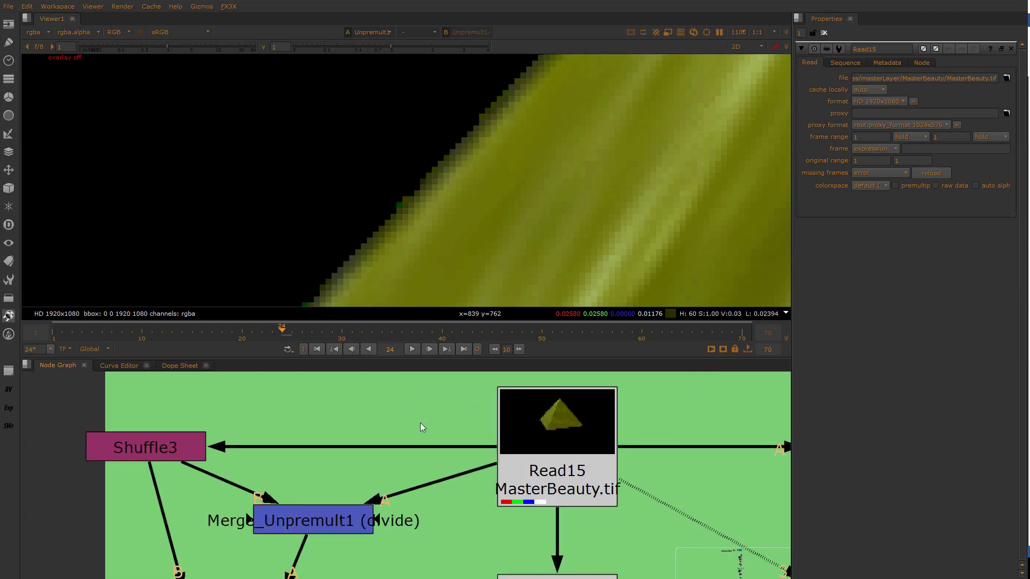
pyautogui.click(156, 451)
pyautogui.press('1')
pyautogui.doubleClick(155, 451)
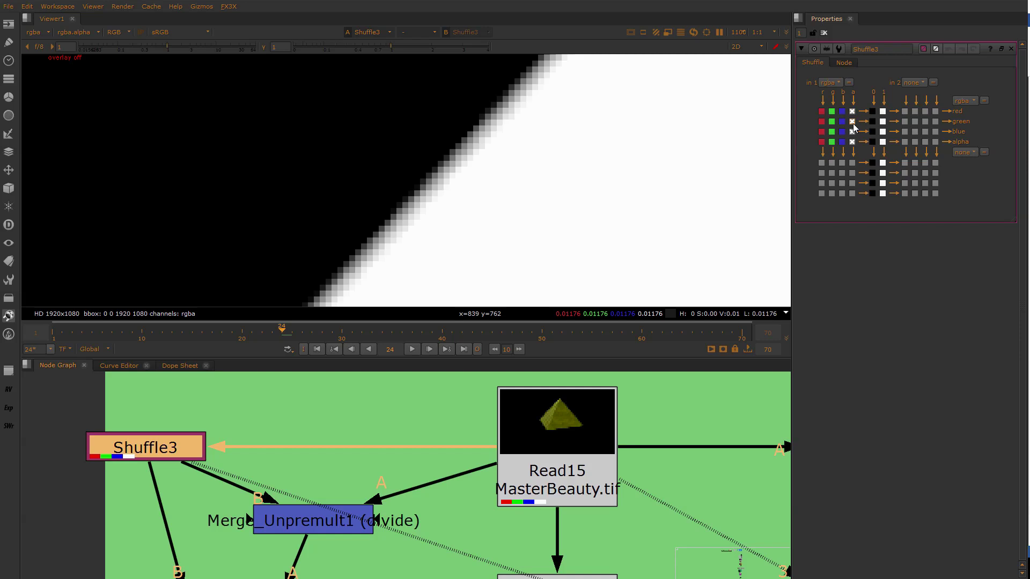
# Open the Merge_Unpremult1 properties and choose divide as the merge operation
pyautogui.moveTo(313, 454)
pyautogui.mouseDown(button='middle')
pyautogui.moveTo(323, 430)
pyautogui.moveTo(313, 460)
pyautogui.mouseUp(button='middle')
pyautogui.click(340, 531)
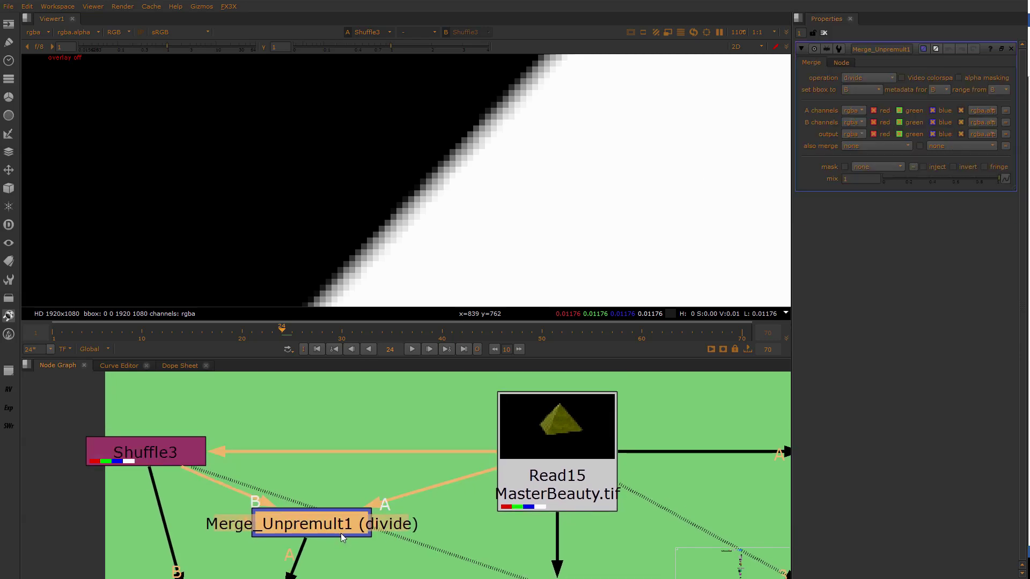
pyautogui.click(859, 78)
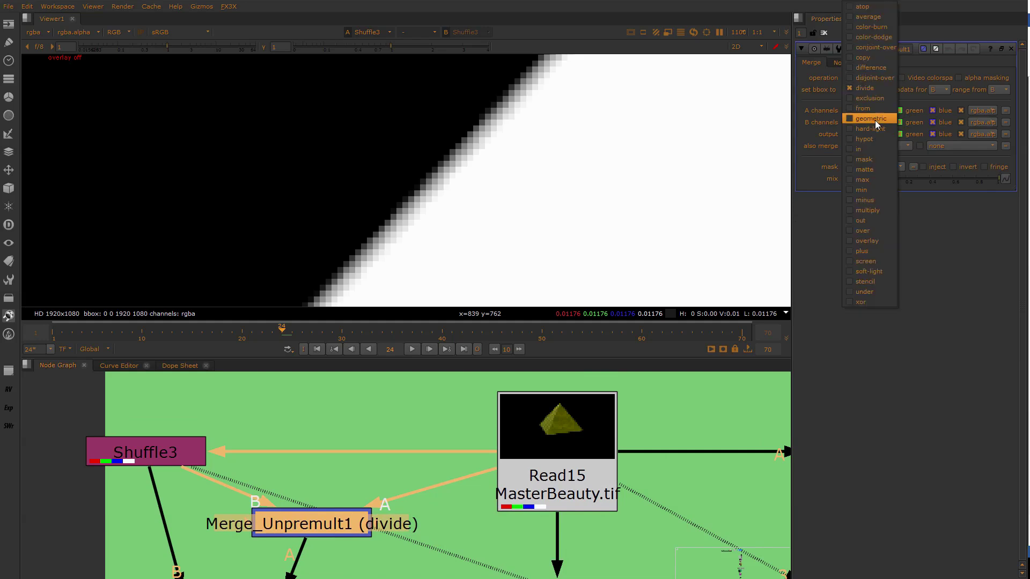
pyautogui.click(878, 90)
pyautogui.moveTo(342, 481); pyautogui.dragTo(358, 439, button='middle')
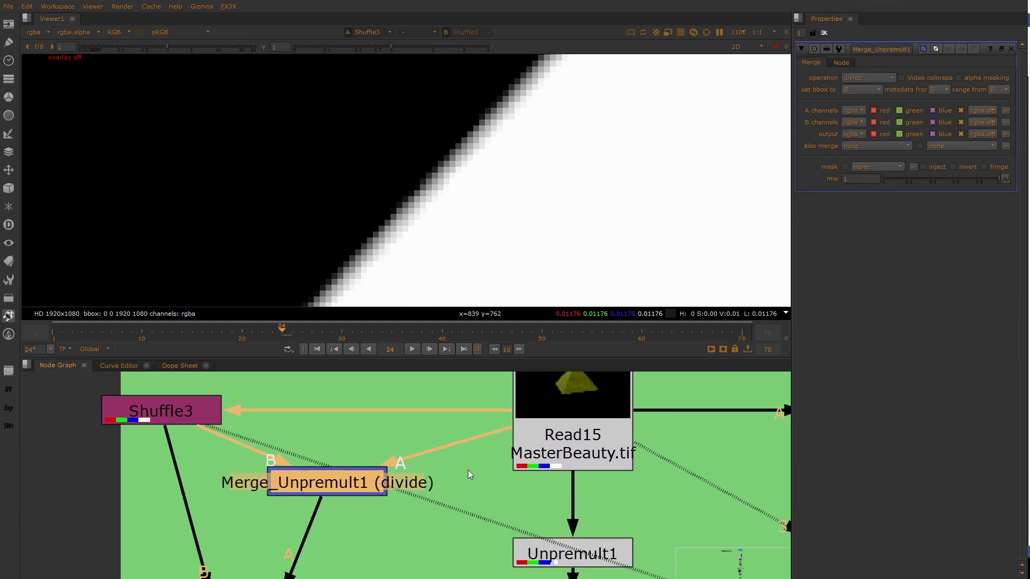
# View the Read15 render and the Shuffle3 alpha in turn, then the Merge_Unpremult1 divide result in the viewer
pyautogui.click(567, 454)
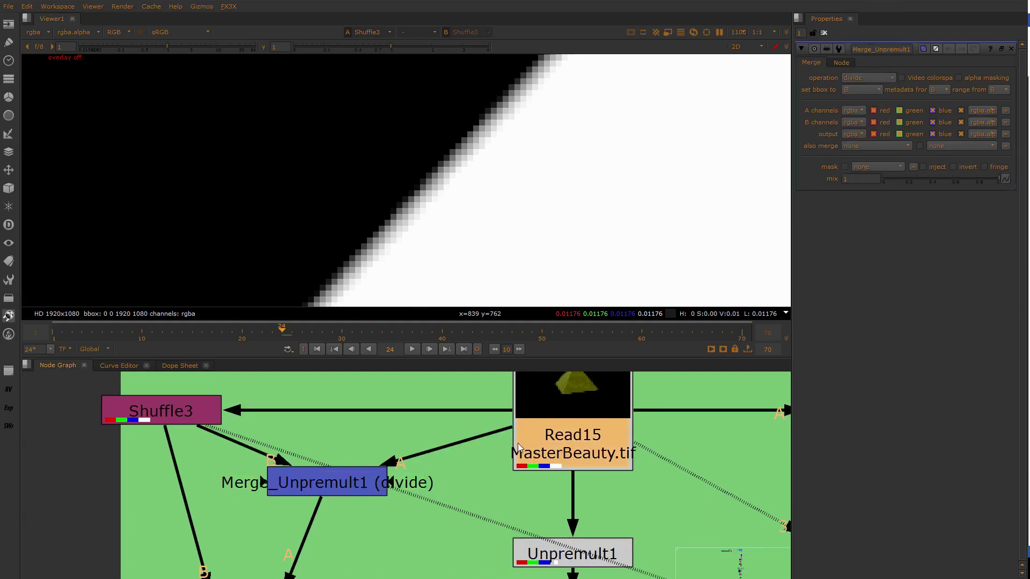
pyautogui.press('1')
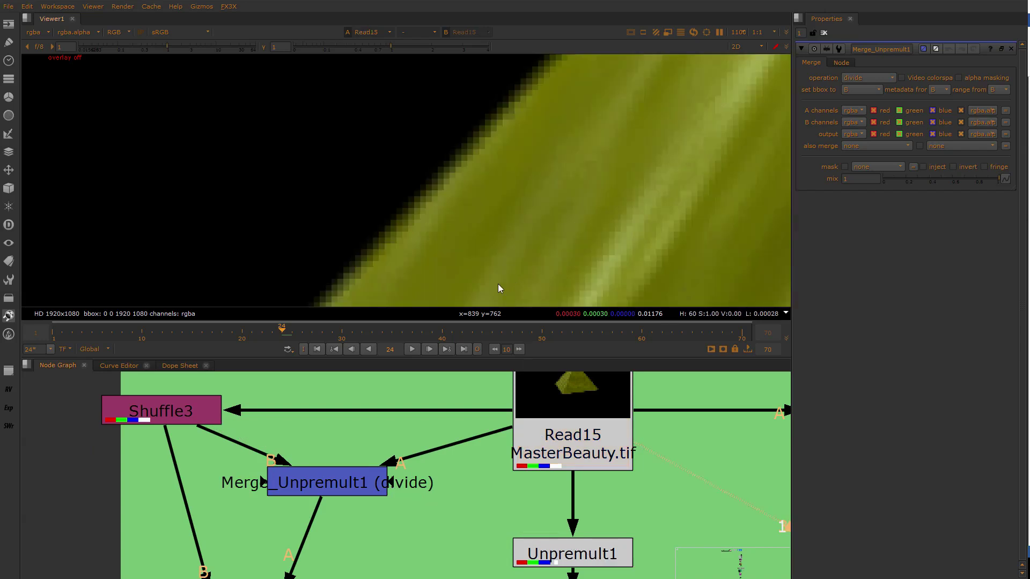
pyautogui.click(202, 410)
pyautogui.press('1')
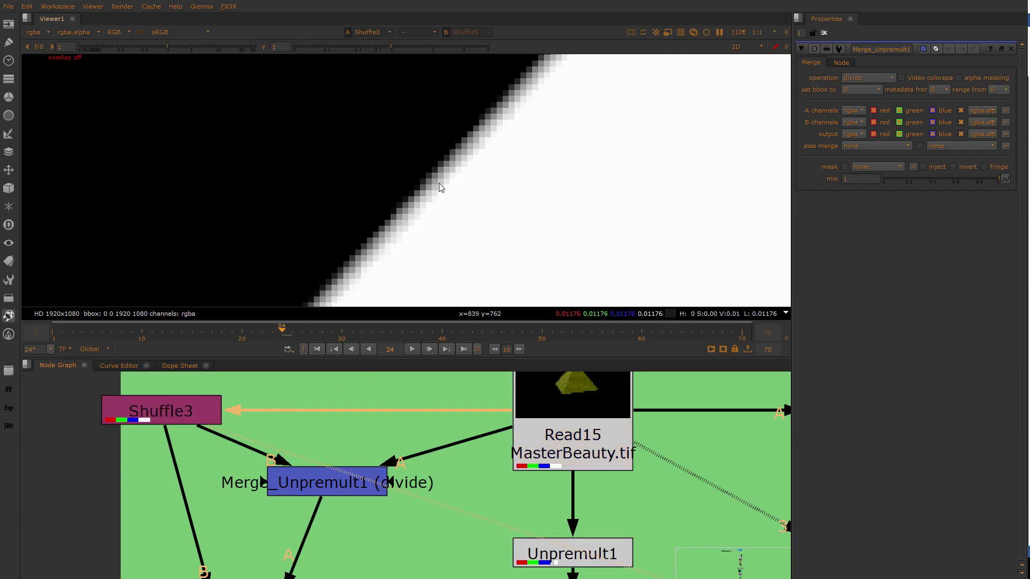
pyautogui.press('ctrl')
pyautogui.click(323, 482)
pyautogui.press('1')
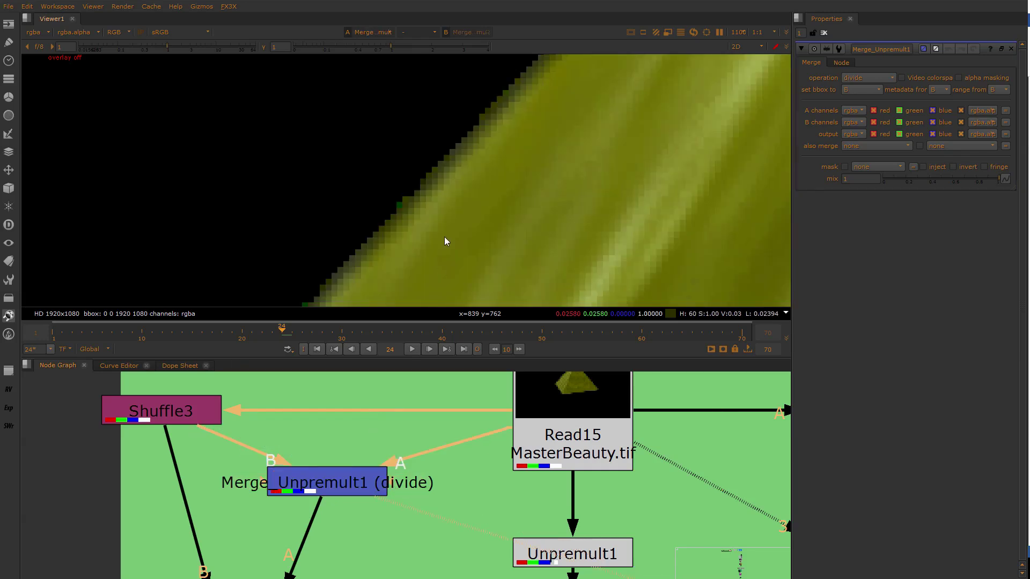
# Compare the Unpremult1 result on viewer input 1 with Merge_Unpremult1 on input 2
pyautogui.moveTo(576, 553); pyautogui.dragTo(578, 504, button='middle')
pyautogui.click(578, 504)
pyautogui.press('1')
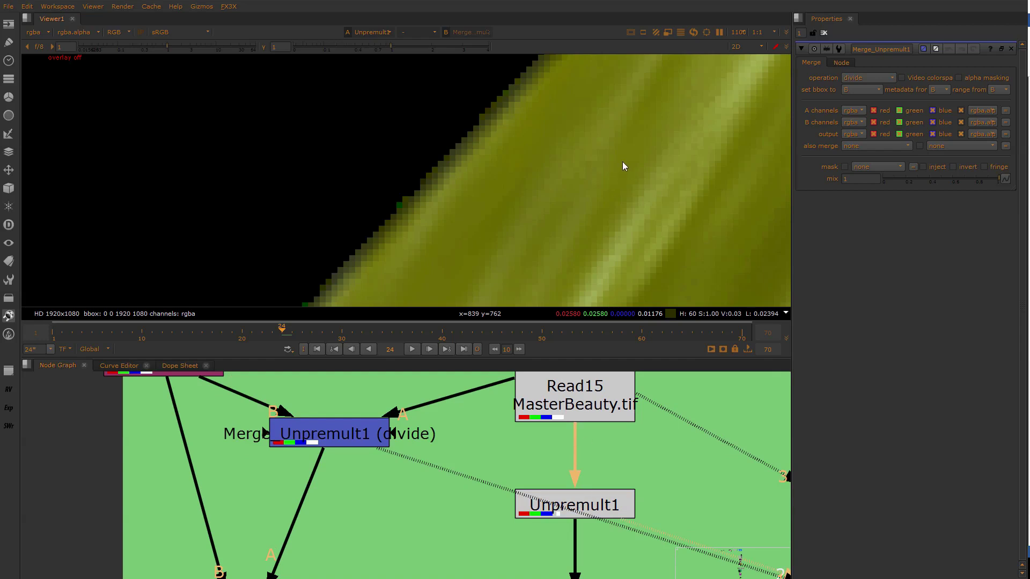
pyautogui.press('2')
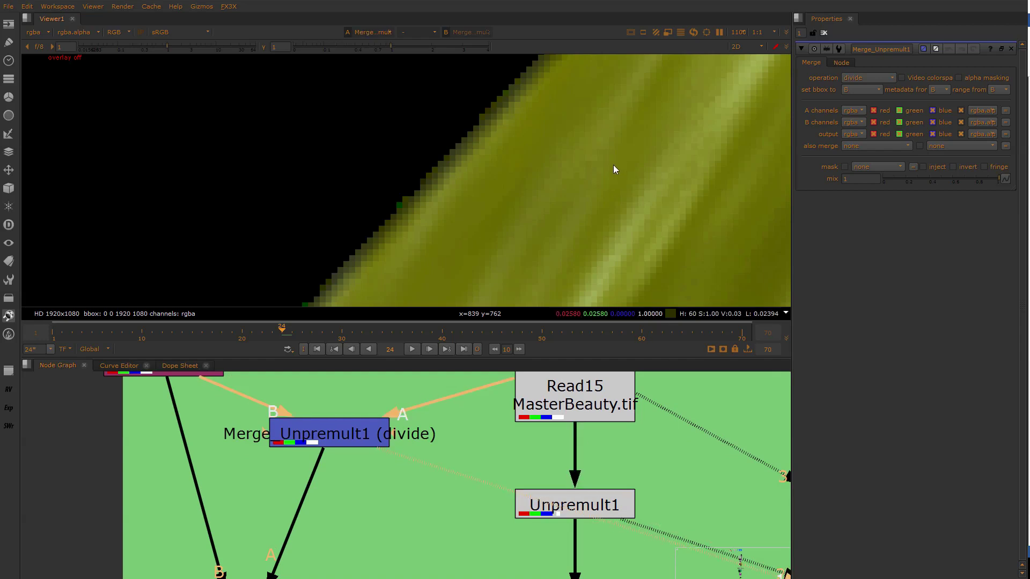
# Compare the Merge_Premult1 multiply result with the Premult2 result in the viewer
pyautogui.scroll(-2, 406, 493)
pyautogui.moveTo(377, 530); pyautogui.dragTo(362, 514, button='middle')
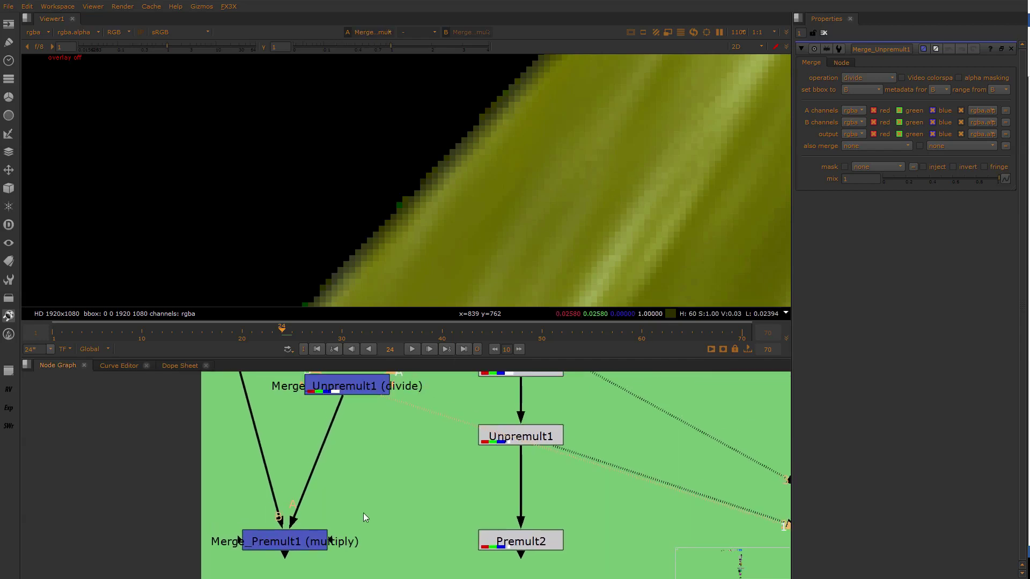
pyautogui.click(316, 539)
pyautogui.press('1')
pyautogui.click(529, 536)
pyautogui.press('1')
pyautogui.click(529, 538)
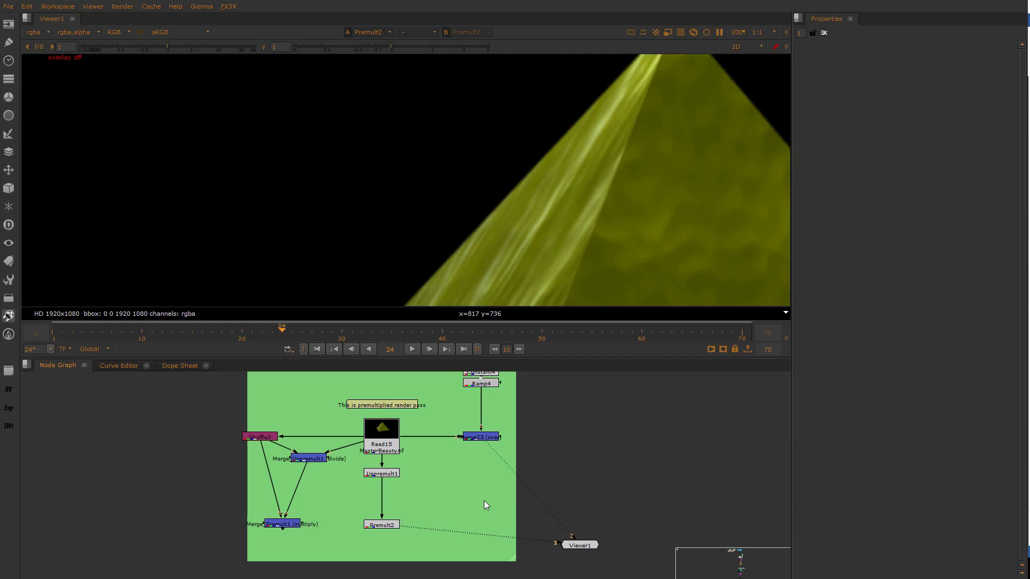
# View the premultiplied Read15 render, then its composite over the ramp background at Merge23
pyautogui.scroll(5, 466, 483)
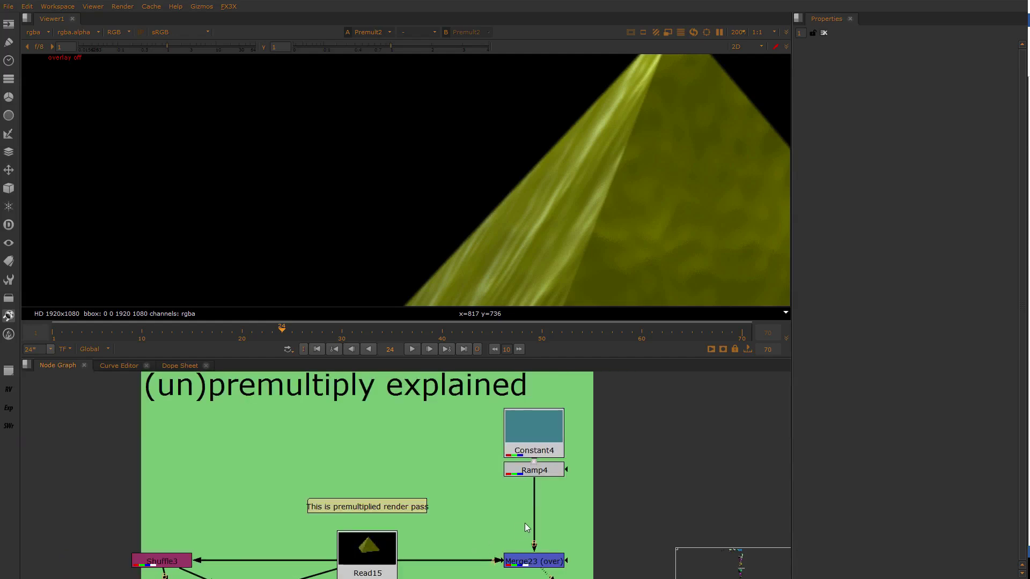
pyautogui.moveTo(519, 526); pyautogui.dragTo(461, 458, button='middle')
pyautogui.click(486, 489)
pyautogui.click(314, 488)
pyautogui.press('1')
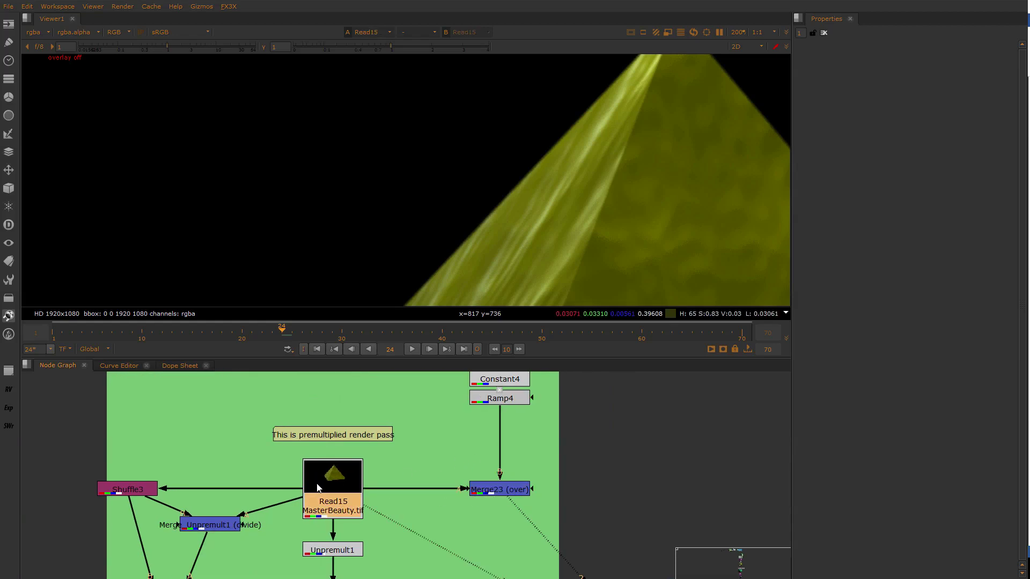
pyautogui.click(499, 489)
pyautogui.press('1')
pyautogui.scroll(-2, 544, 231)
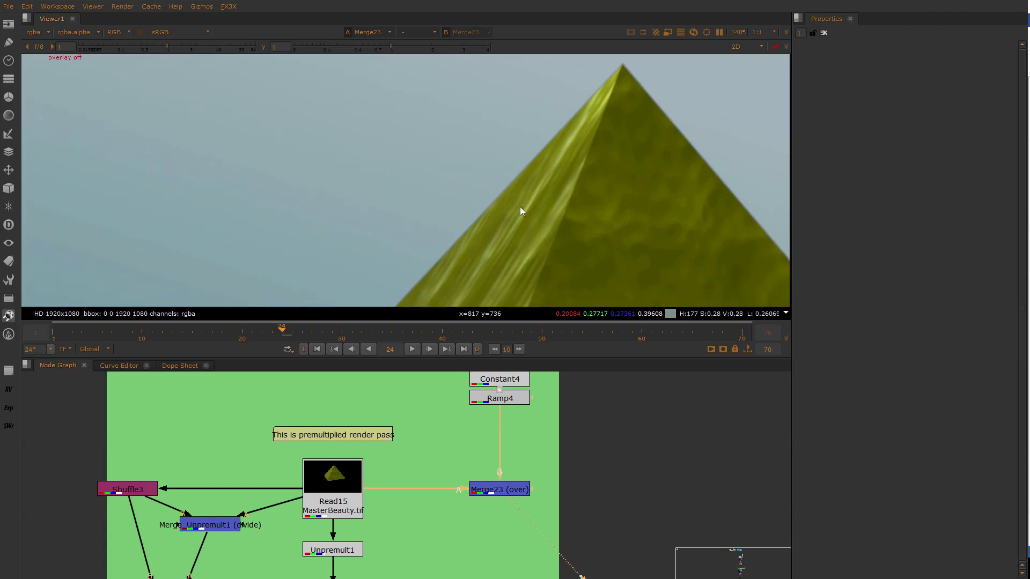
# Insert a Grade node between Read15 and Merge23 and show the Merge23 composite in the viewer
pyautogui.click(414, 466)
pyautogui.press('g')
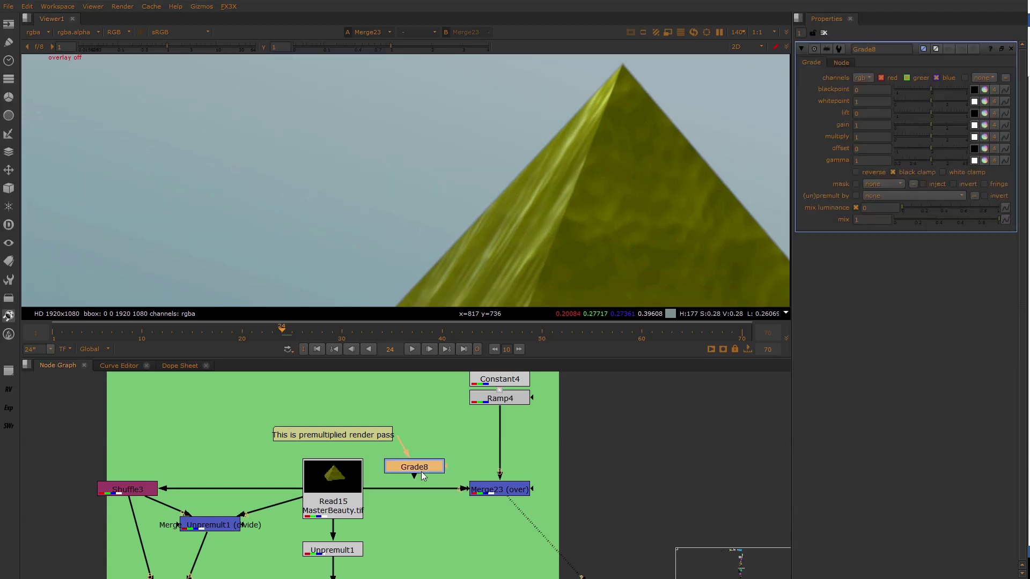
pyautogui.moveTo(421, 482); pyautogui.dragTo(418, 490)
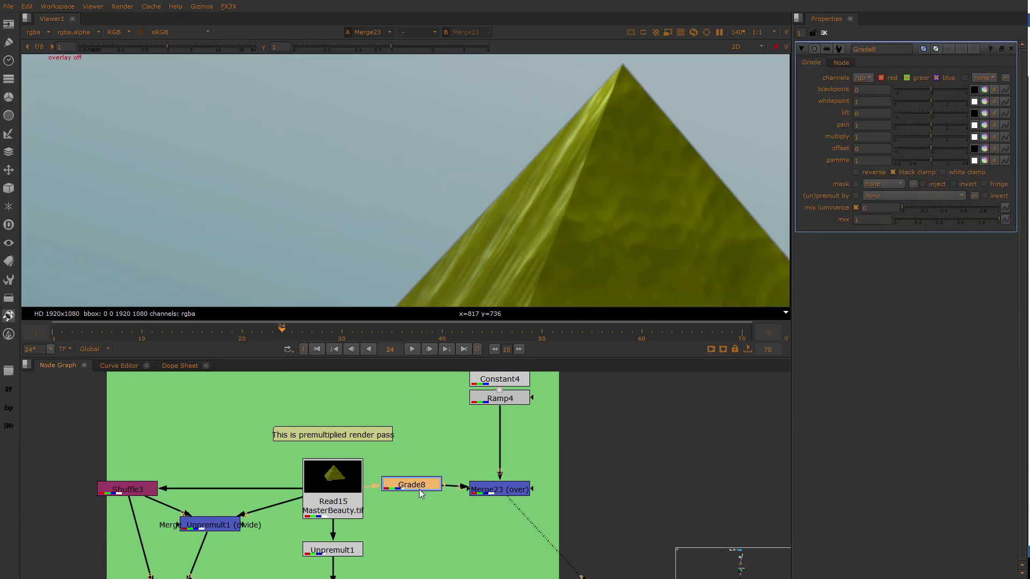
pyautogui.press('1')
pyautogui.click(478, 489)
pyautogui.press('1')
# Set Grade8's lift to 0.05 and examine the pyramid's edge and the background in the Merge23 composite
pyautogui.click(433, 486)
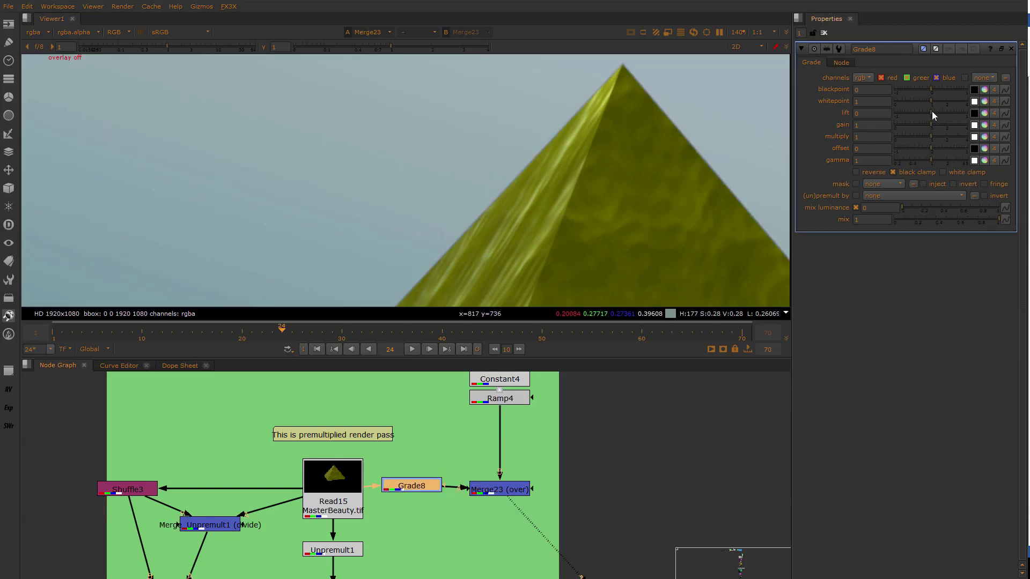
pyautogui.moveTo(932, 111); pyautogui.dragTo(940, 114)
pyautogui.scroll(5, 442, 220)
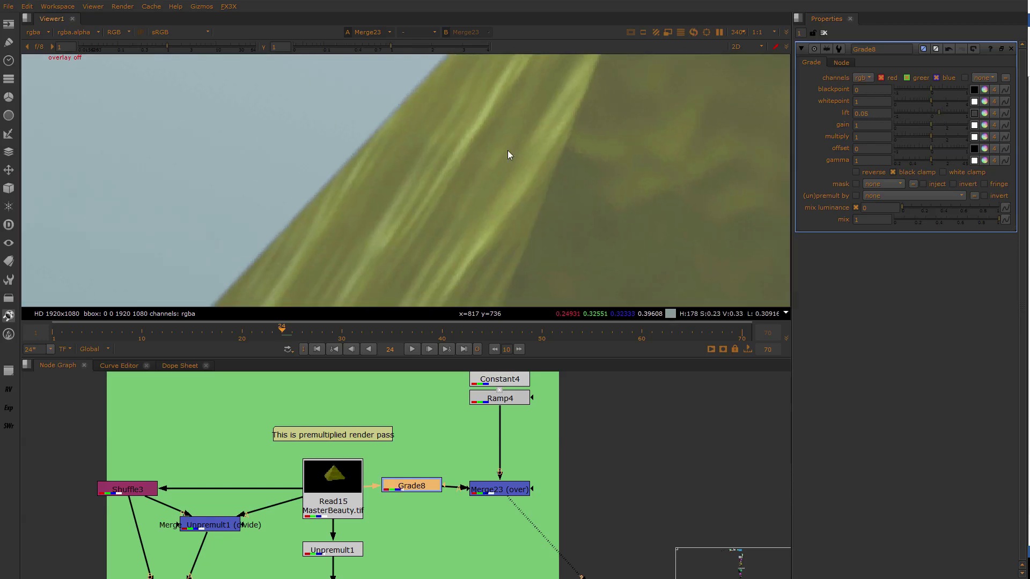
pyautogui.moveTo(504, 205); pyautogui.dragTo(511, 169, button='middle')
pyautogui.moveTo(445, 236); pyautogui.dragTo(474, 209, button='middle')
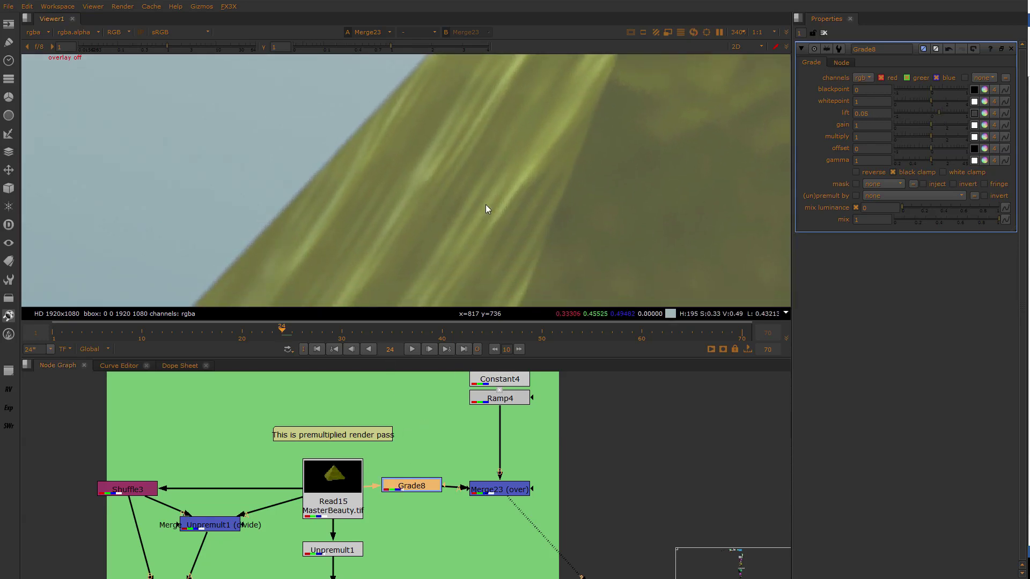
pyautogui.scroll(-7, 494, 231)
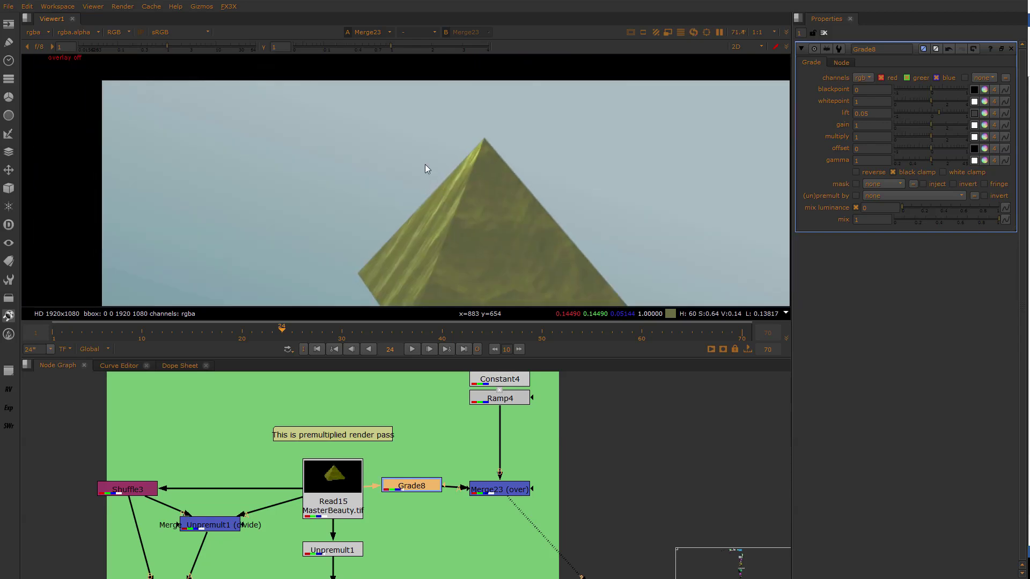
pyautogui.moveTo(611, 115); pyautogui.dragTo(437, 80, button='middle')
pyautogui.moveTo(570, 133); pyautogui.dragTo(610, 169, button='middle')
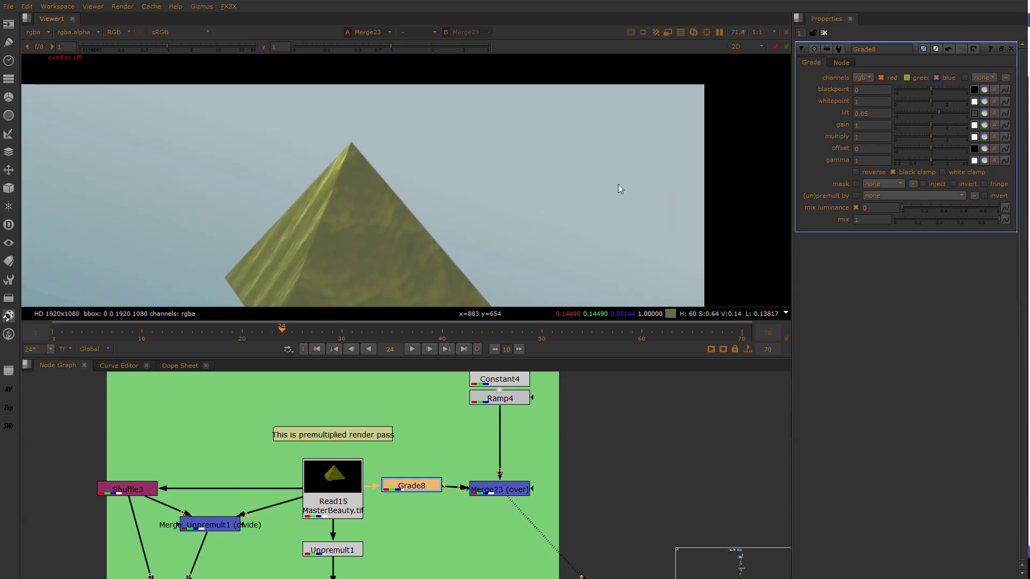
# Toggle Grade8 off and on repeatedly to compare its effect on the background around the pyramid
pyautogui.scroll(-4, 600, 162)
pyautogui.scroll(2, 651, 152)
pyautogui.scroll(2, 498, 119)
pyautogui.moveTo(417, 488); pyautogui.dragTo(420, 486)
pyautogui.press('d')
pyautogui.press('d')
pyautogui.press('d')
pyautogui.press('d')
pyautogui.press('d')
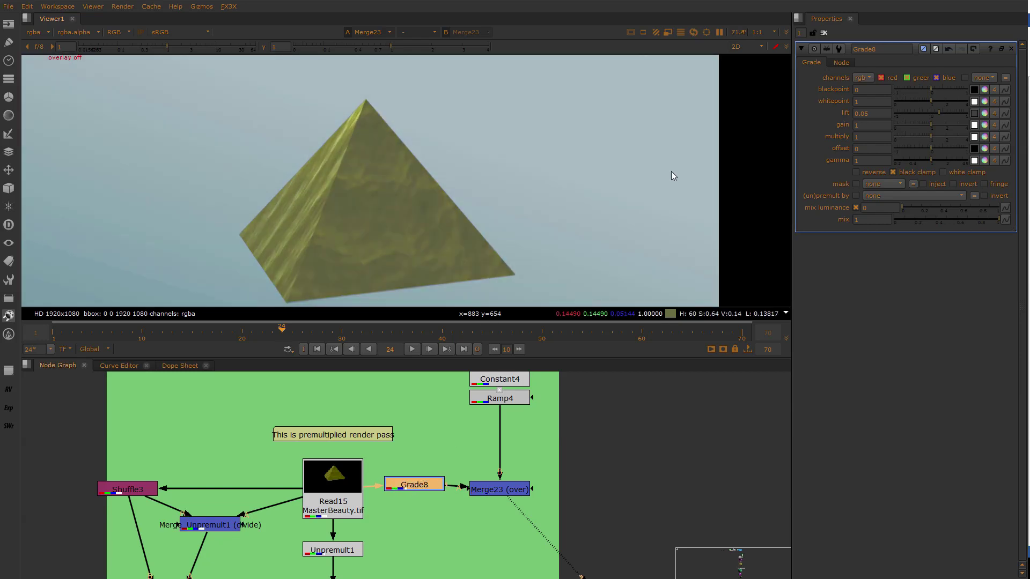
pyautogui.press('d')
# Raise Grade8's lift to 0.55 and toggle the node off and on to compare the composite
pyautogui.moveTo(942, 113); pyautogui.dragTo(959, 112)
pyautogui.press('d')
pyautogui.press('d')
pyautogui.press('d')
pyautogui.press('d')
pyautogui.press('d')
pyautogui.press('d')
pyautogui.press('d')
pyautogui.press('d')
# Show the ungraded Read15 render in the viewer with the whole pyramid in view
pyautogui.moveTo(432, 470); pyautogui.dragTo(449, 439, button='middle')
pyautogui.moveTo(433, 458); pyautogui.dragTo(433, 459)
pyautogui.click(368, 449)
pyautogui.press('1')
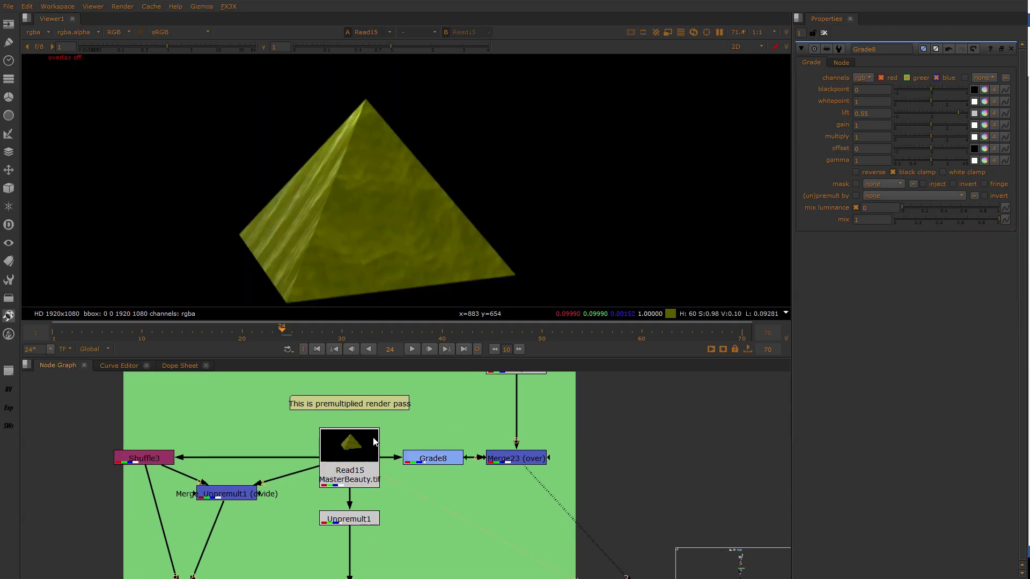
pyautogui.scroll(-3, 489, 189)
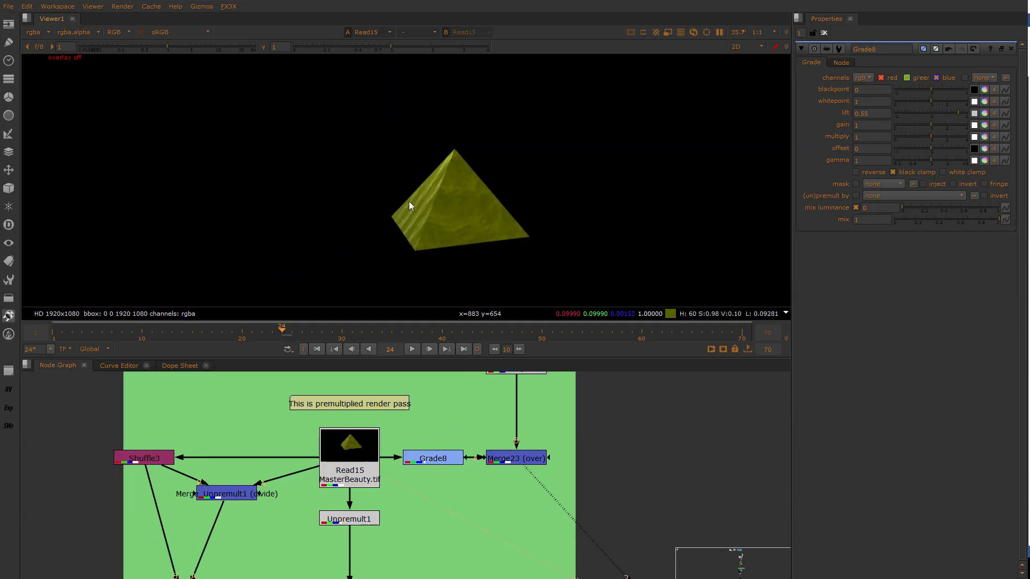
# Show Grade8 in the viewer, reduce its lift to 0.04 and examine the black area around the pyramid
pyautogui.click(430, 459)
pyautogui.press('1')
pyautogui.click(429, 459)
pyautogui.moveTo(947, 113); pyautogui.dragTo(937, 112)
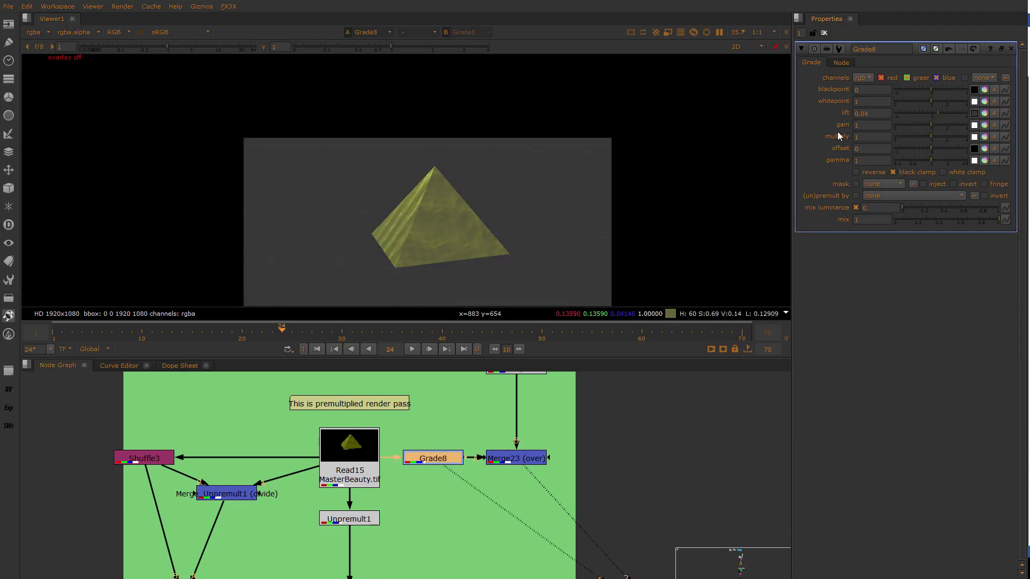
pyautogui.scroll(7, 370, 198)
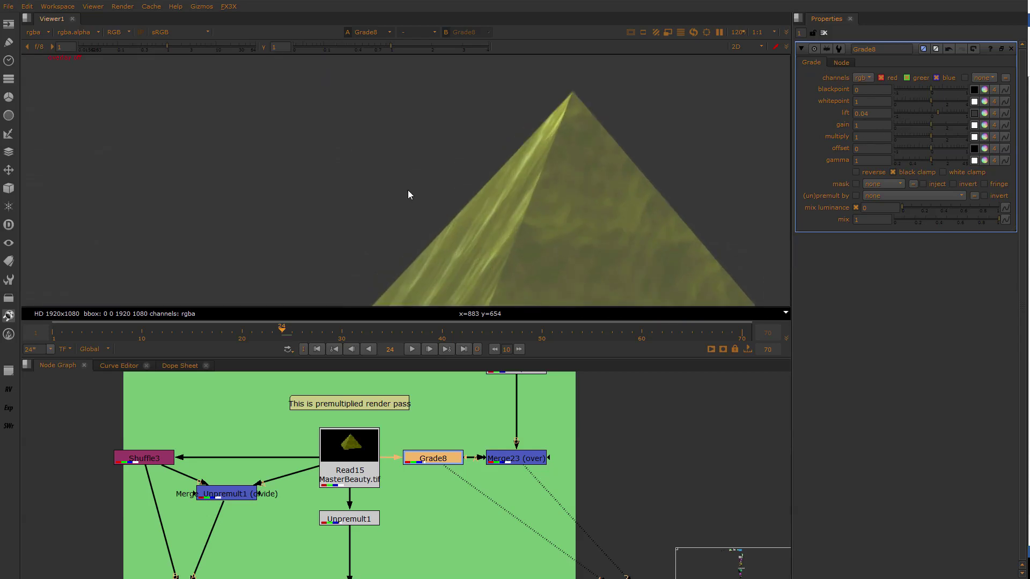
pyautogui.scroll(4, 362, 163)
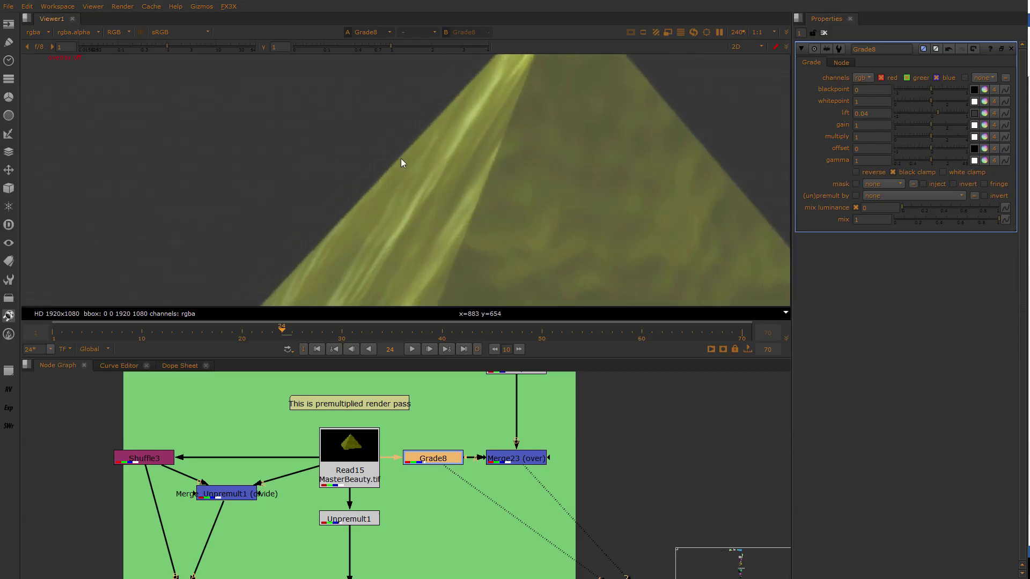
# Set Grade8's lift to 0.11 and compare the render with the Grade disabled and enabled
pyautogui.click(885, 114)
pyautogui.moveTo(937, 110); pyautogui.dragTo(941, 110)
pyautogui.scroll(-3, 239, 194)
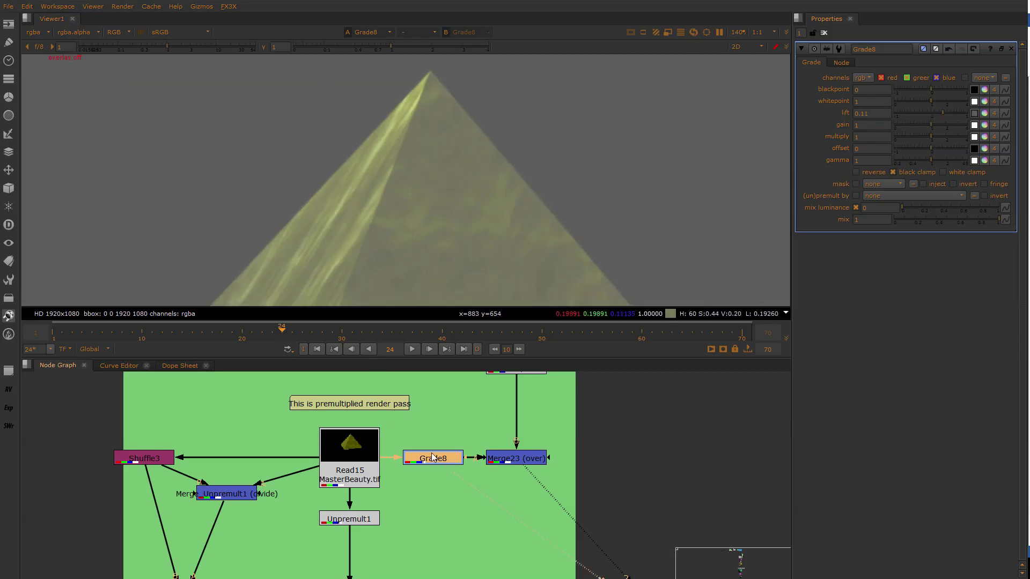
pyautogui.press('d')
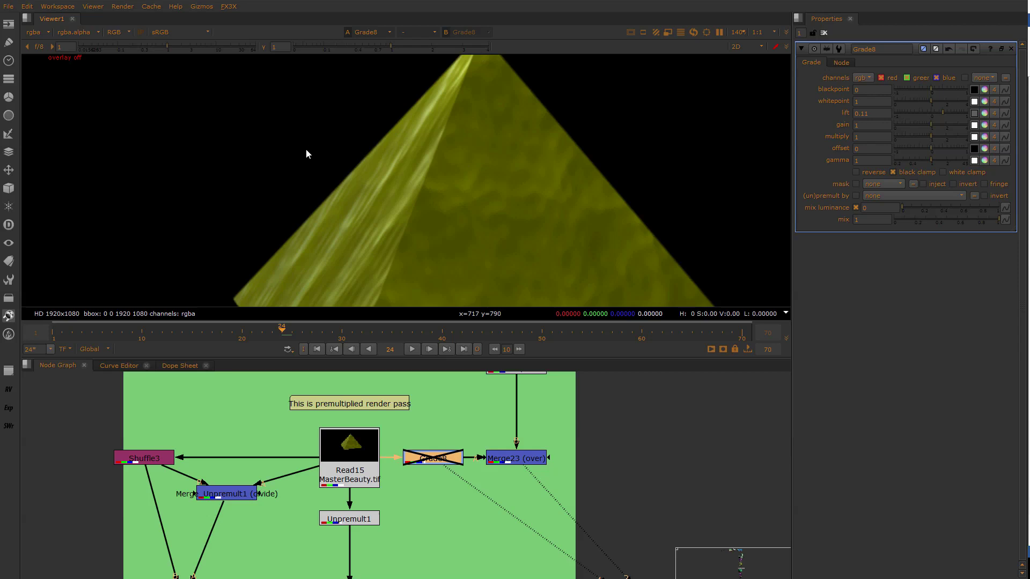
pyautogui.press('d')
# Show the Merge23 composite in the viewer with the graded pyramid over the background
pyautogui.click(512, 460)
pyautogui.press('1')
pyautogui.scroll(-3, 459, 162)
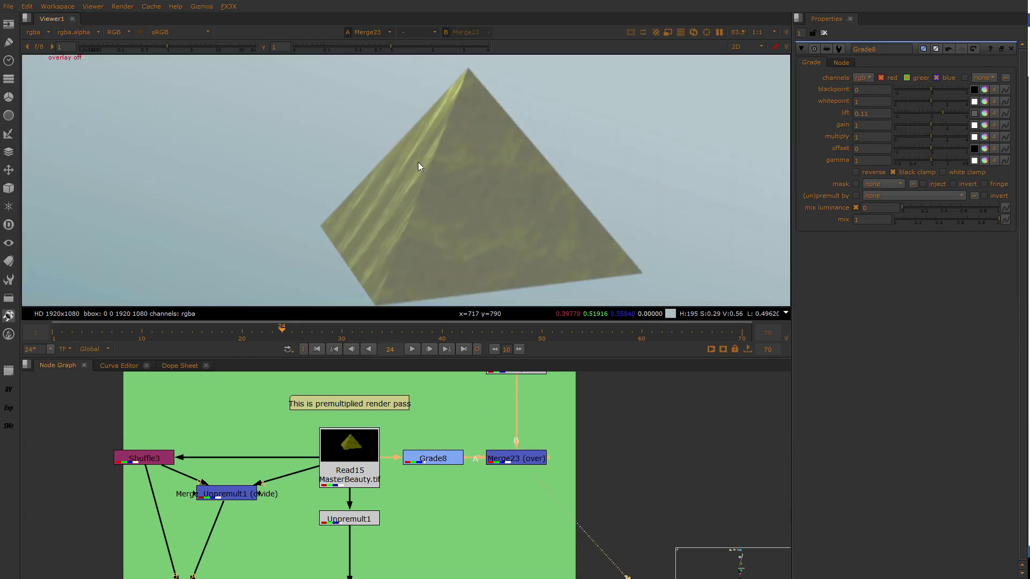
# Show Unpremult1 in the viewer and paste a copy of Grade8 directly after it, ahead of Premult2
pyautogui.moveTo(443, 527); pyautogui.dragTo(484, 471, button='middle')
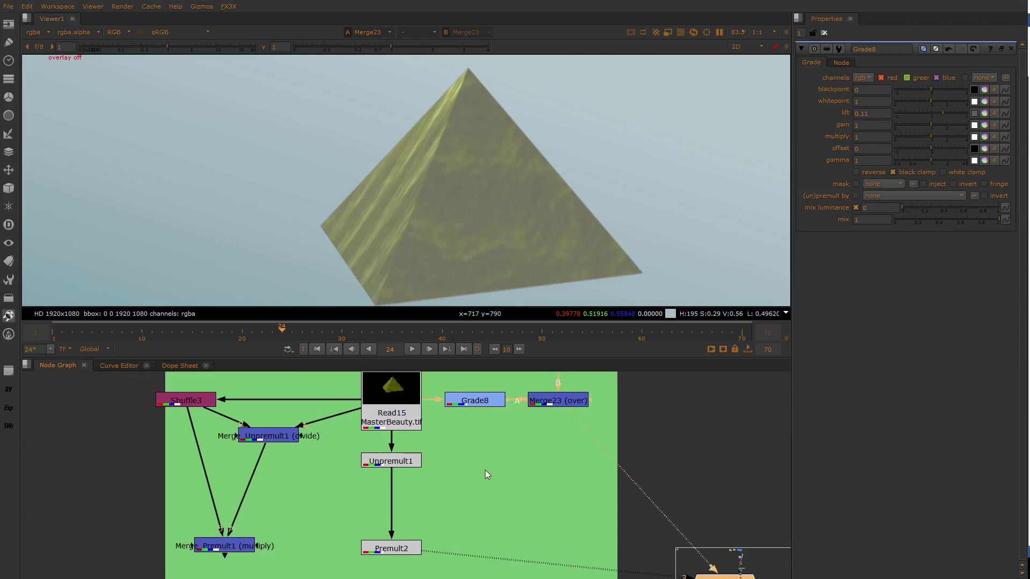
pyautogui.click(408, 464)
pyautogui.press('1')
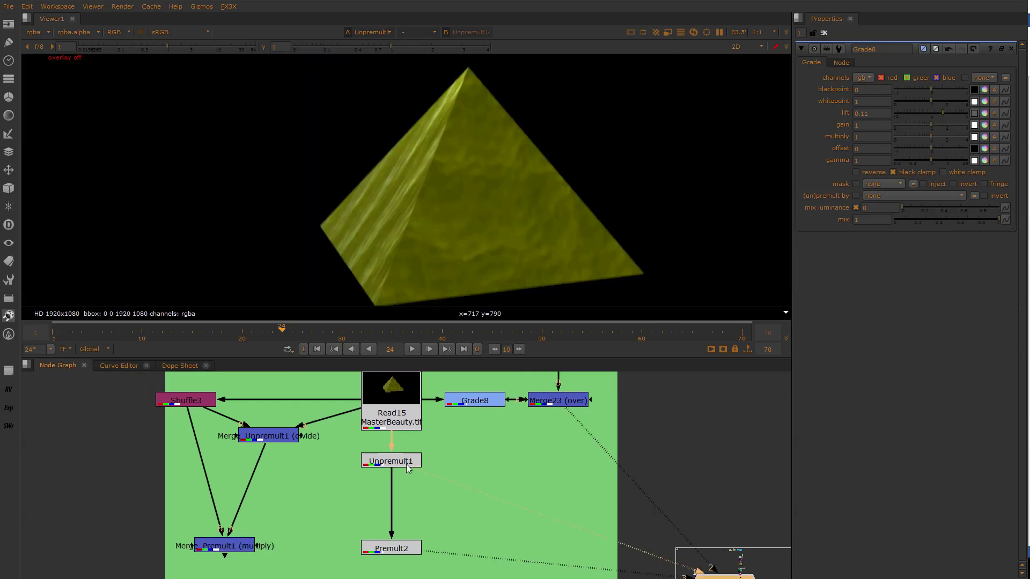
pyautogui.click(476, 403)
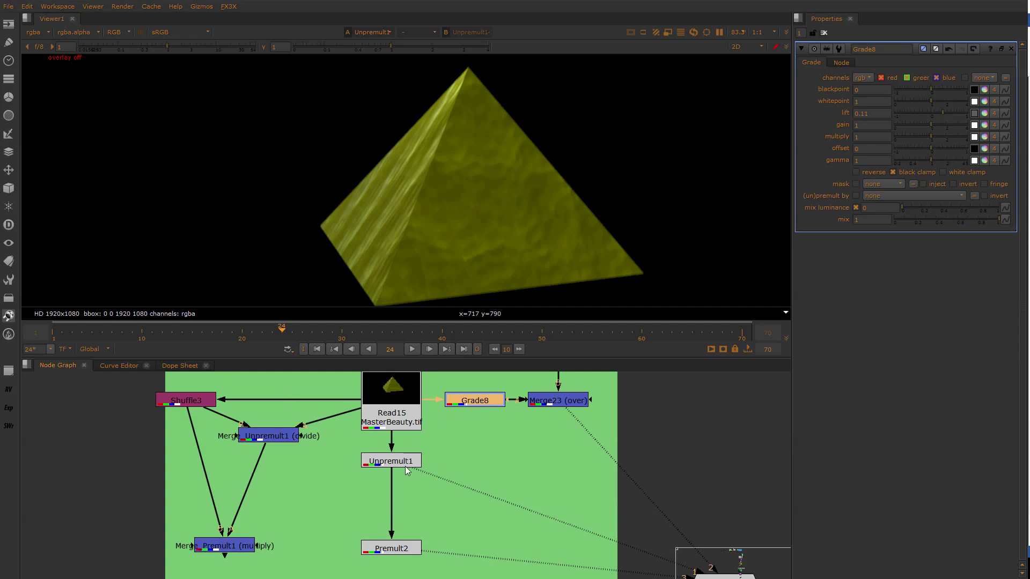
pyautogui.click(411, 464)
pyautogui.hotkey('ctrl', 'v')
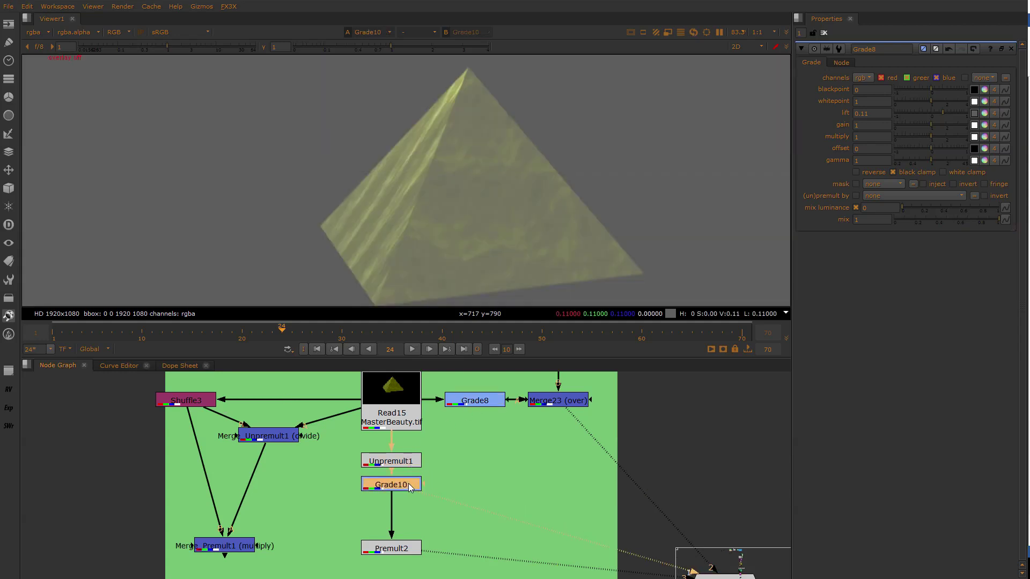
# Open the pasted Grade's properties and compare its result with Unpremult1 in the viewer
pyautogui.click(409, 483)
pyautogui.scroll(-3, 419, 155)
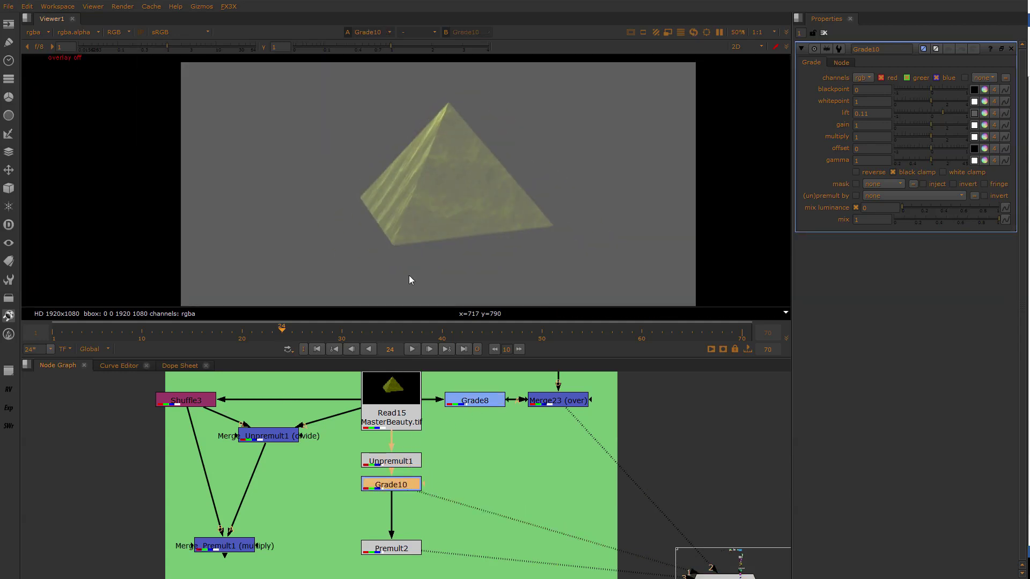
pyautogui.click(393, 463)
pyautogui.press('1')
pyautogui.click(393, 489)
pyautogui.press('1')
# Show Premult2 in the viewer and examine the graded pyramid's edge against the black background
pyautogui.moveTo(398, 522); pyautogui.dragTo(404, 471, button='middle')
pyautogui.click(402, 501)
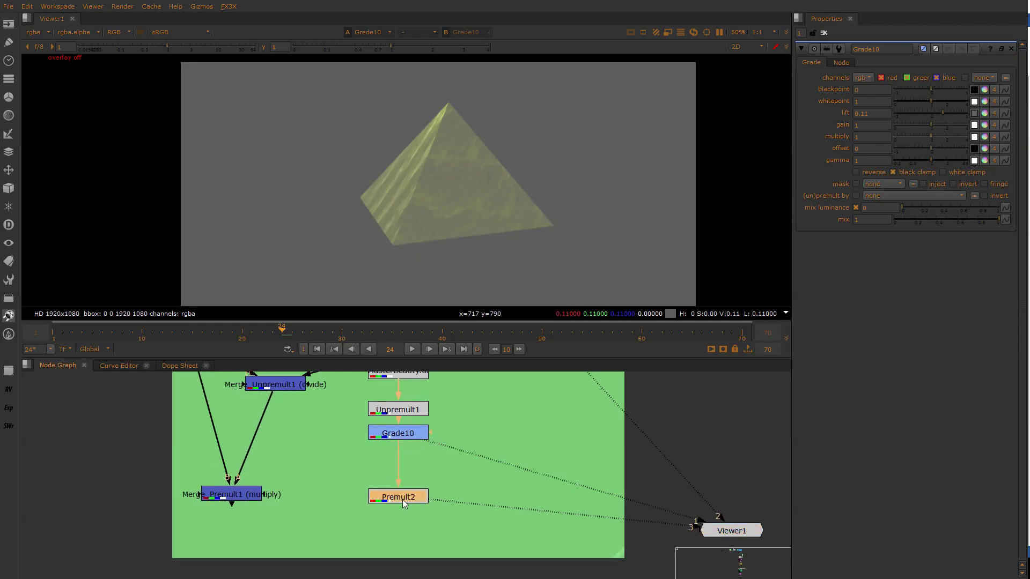
pyautogui.press('1')
pyautogui.moveTo(458, 475); pyautogui.dragTo(453, 502, button='middle')
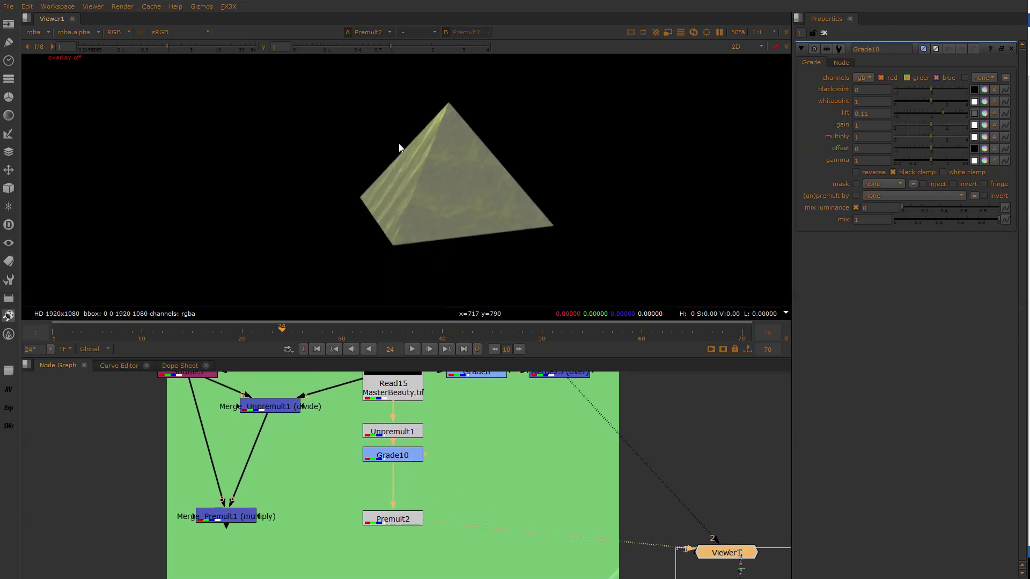
pyautogui.scroll(6, 433, 149)
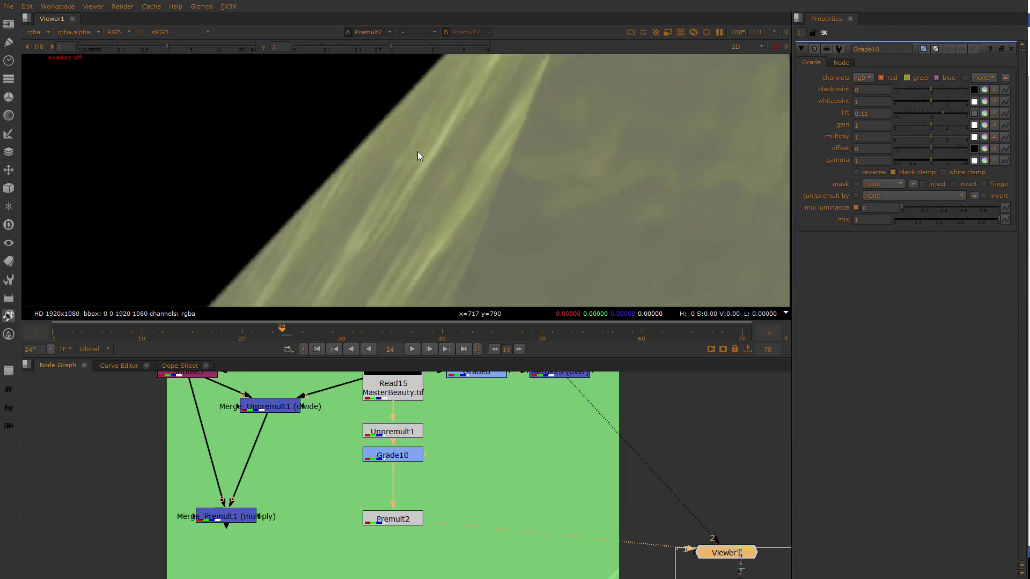
# Add a Merge (over) node near Premult2, with Premult2 as its A input and Ramp4 as its B input
pyautogui.scroll(-4, 546, 152)
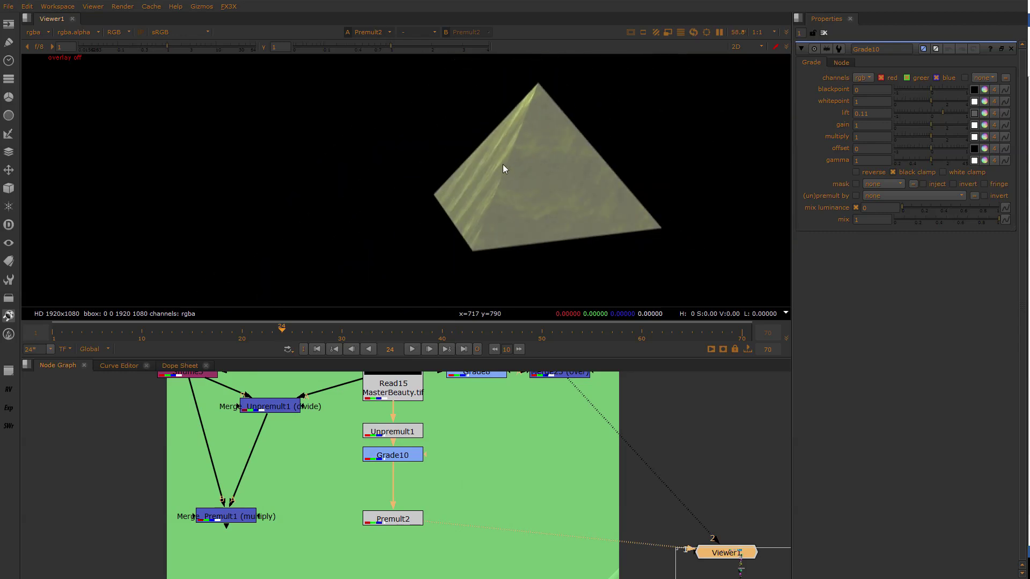
pyautogui.scroll(2, 507, 171)
pyautogui.click(518, 505)
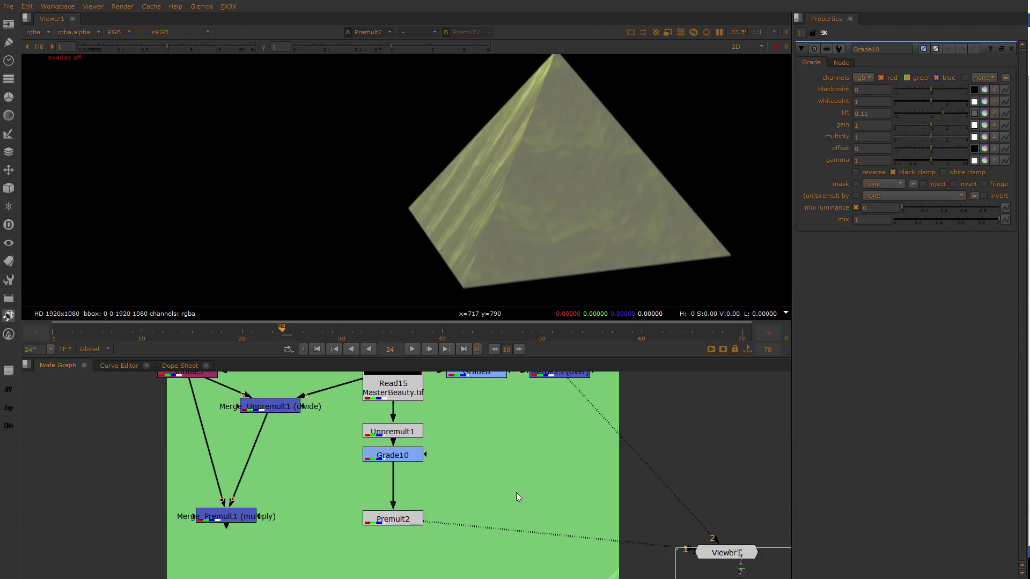
pyautogui.press('m')
pyautogui.moveTo(501, 475); pyautogui.dragTo(411, 519)
pyautogui.scroll(-1, 480, 470)
pyautogui.moveTo(481, 472); pyautogui.dragTo(462, 518, button='middle')
pyautogui.moveTo(505, 512); pyautogui.dragTo(527, 420)
pyautogui.scroll(-1, 521, 468)
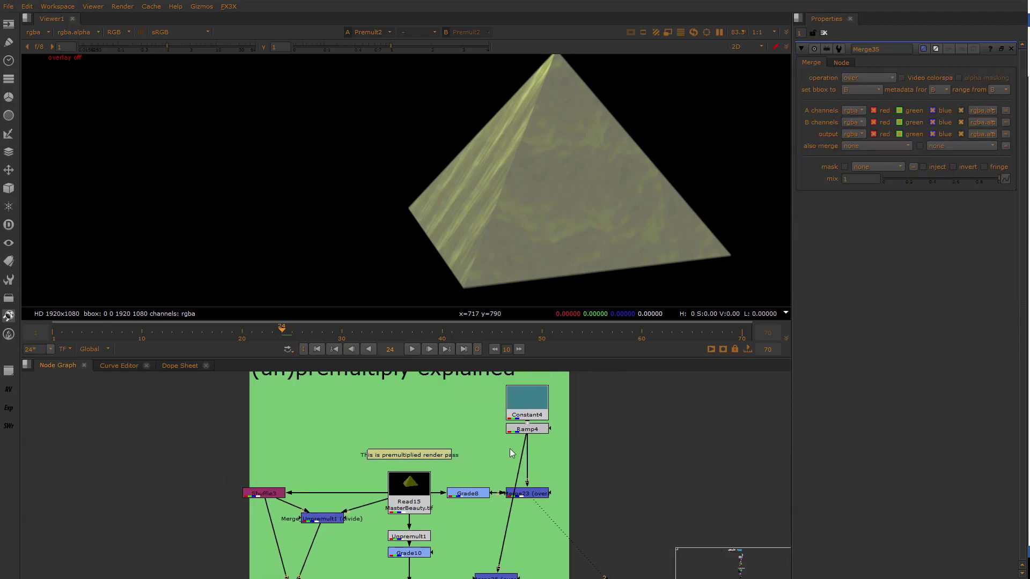
# Show Merge35 in the viewer and disable and re-enable Grade10 to compare the composite with and without the grade
pyautogui.moveTo(515, 472); pyautogui.dragTo(503, 397, button='middle')
pyautogui.click(486, 504)
pyautogui.press('1')
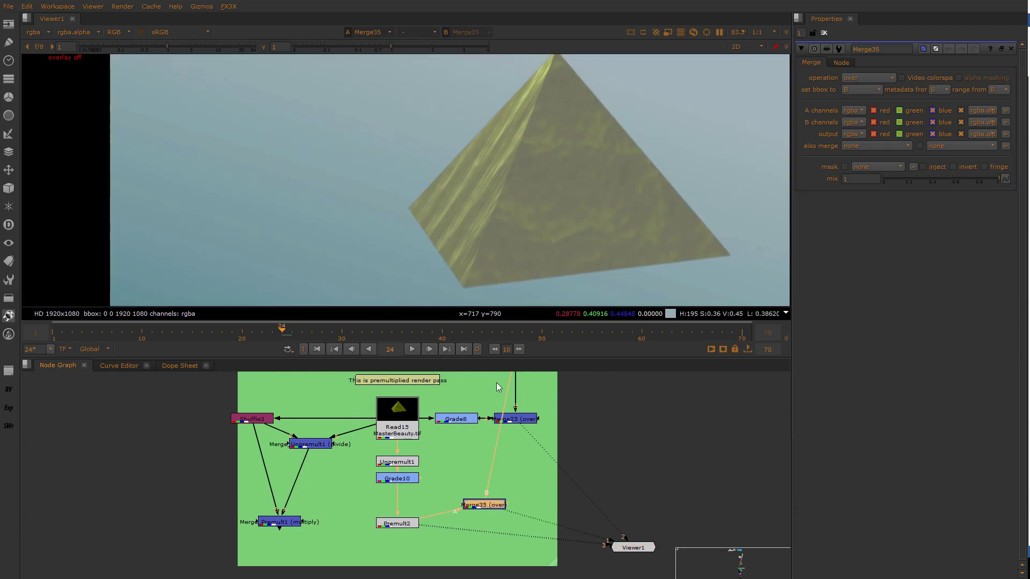
pyautogui.click(397, 477)
pyautogui.press('d')
pyautogui.press('d')
pyautogui.press('d')
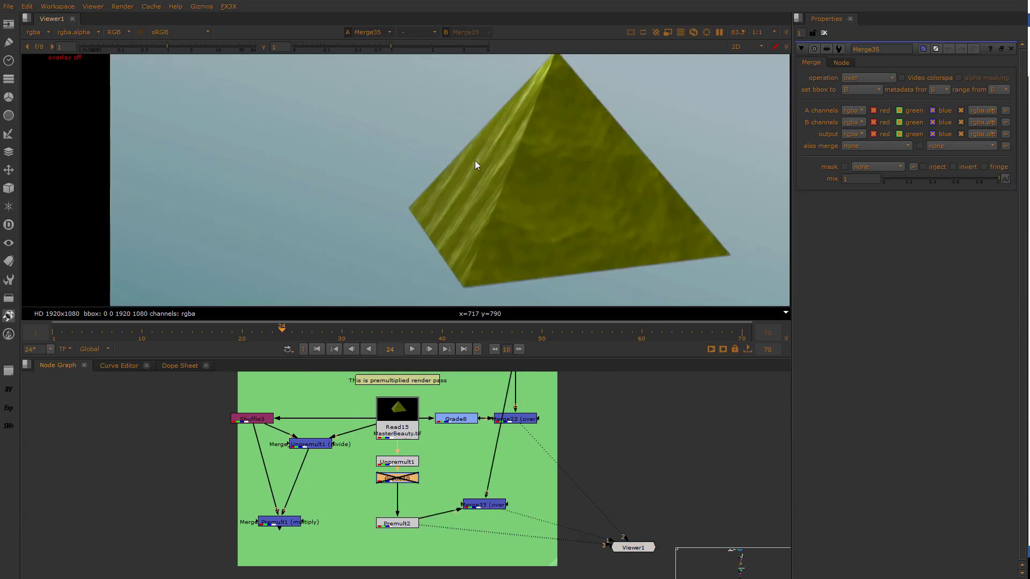
pyautogui.press('d')
# Examine the pyramid's tip and edges up close in the Merge35 composite
pyautogui.scroll(8, 416, 220)
pyautogui.moveTo(519, 182); pyautogui.dragTo(307, 201, button='middle')
pyautogui.moveTo(499, 107); pyautogui.dragTo(439, 230, button='middle')
pyautogui.scroll(-3, 326, 288)
pyautogui.scroll(3, 448, 126)
pyautogui.moveTo(521, 86); pyautogui.dragTo(449, 190, button='middle')
pyautogui.scroll(2, 449, 191)
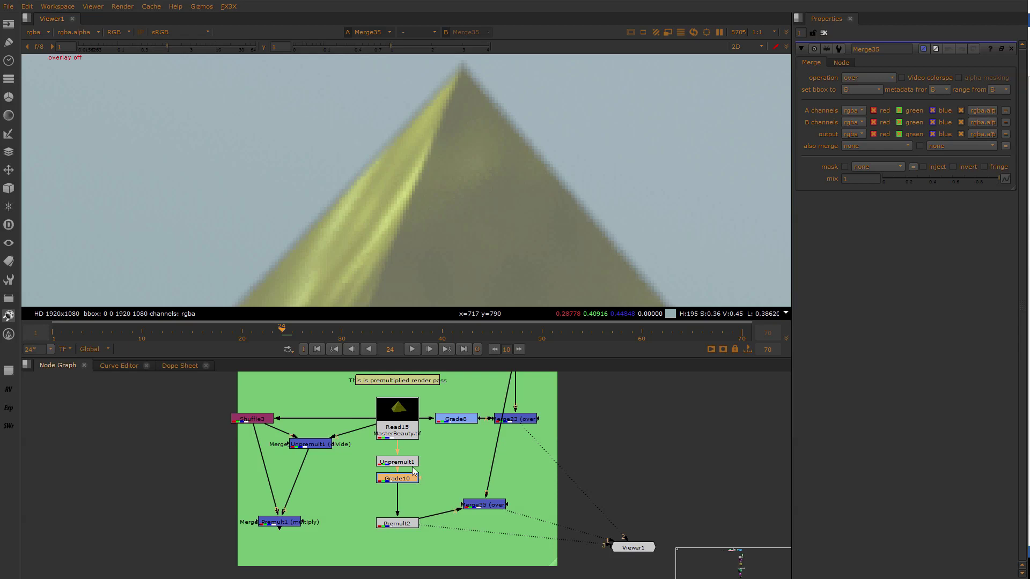
# Reset Grade8's lift to 0 and set its gamma to 2.5, with Merge23 shown in the viewer
pyautogui.doubleClick(458, 418)
pyautogui.moveTo(370, 244); pyautogui.dragTo(428, 233, button='middle')
pyautogui.click(923, 114)
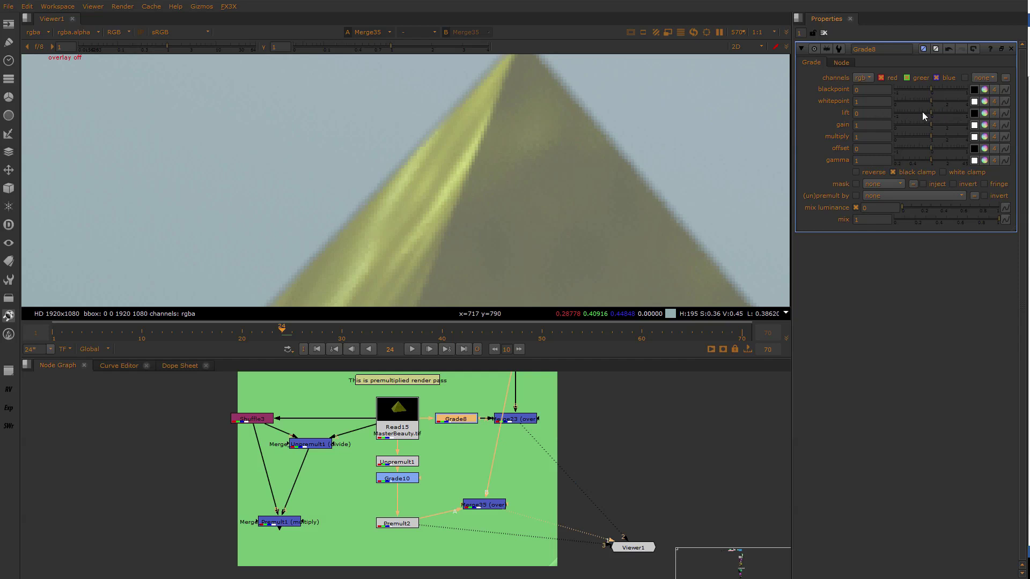
pyautogui.hotkey('ctrl', 'z')
pyautogui.click(462, 420)
pyautogui.moveTo(930, 156); pyautogui.dragTo(952, 159)
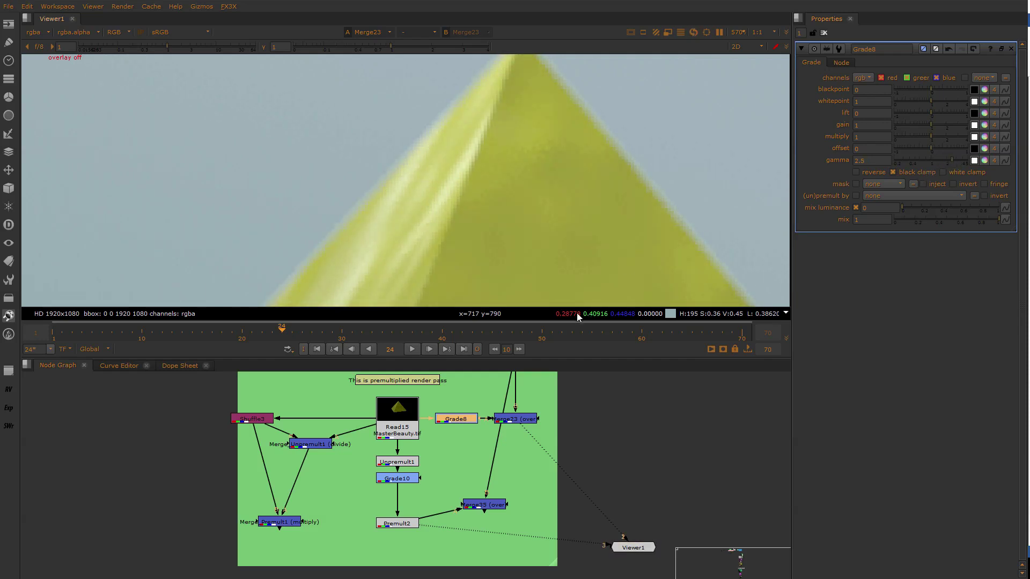
# Examine the pyramid's slanted edge against the background in the Merge23 composite, and select Grade8
pyautogui.scroll(3, 324, 214)
pyautogui.scroll(-2, 324, 219)
pyautogui.moveTo(324, 219); pyautogui.dragTo(573, 220, button='middle')
pyautogui.scroll(3, 477, 207)
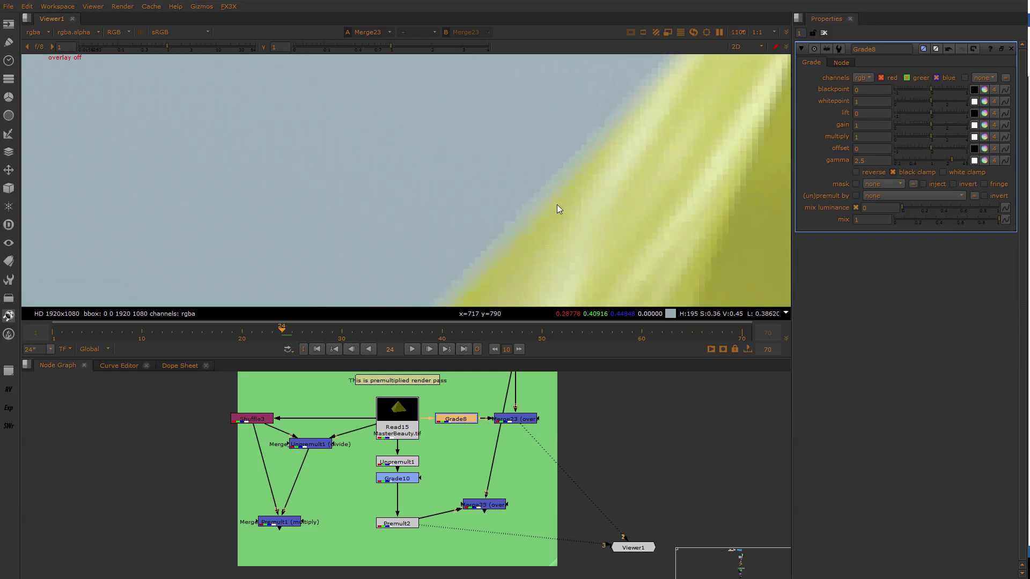
pyautogui.click(454, 410)
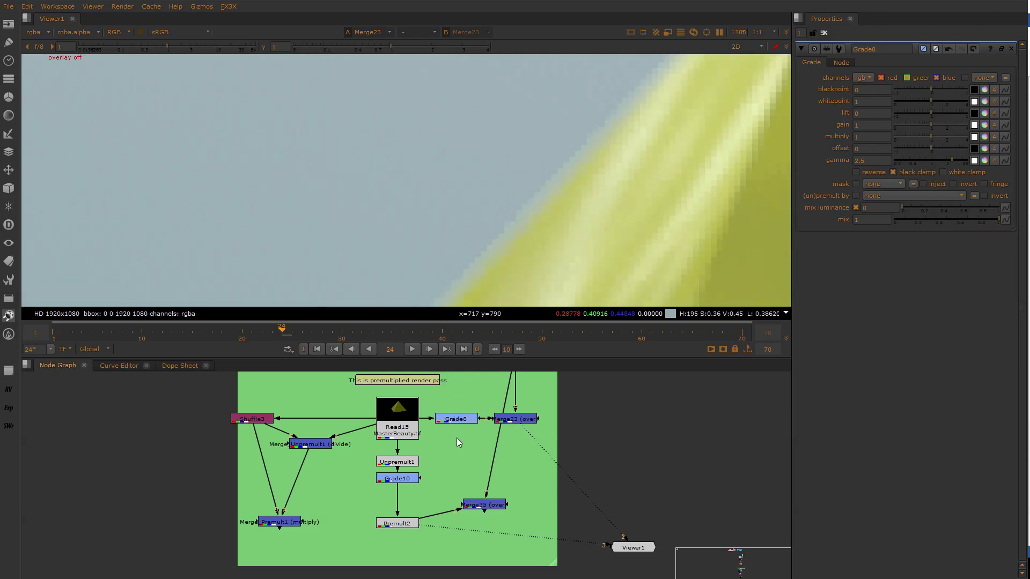
pyautogui.click(460, 423)
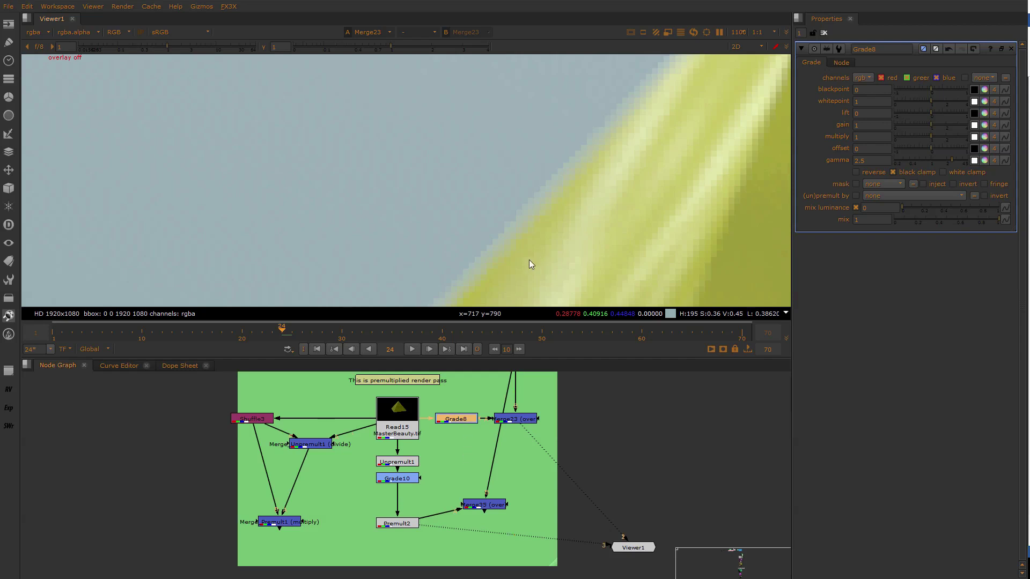
# View Read15, Grade8 and Merge23 in turn to compare the pyramid's edge pixels
pyautogui.keyDown('ctrl'); pyautogui.keyDown('shift'); pyautogui.click(409, 414); pyautogui.keyUp('shift'); pyautogui.keyUp('ctrl')
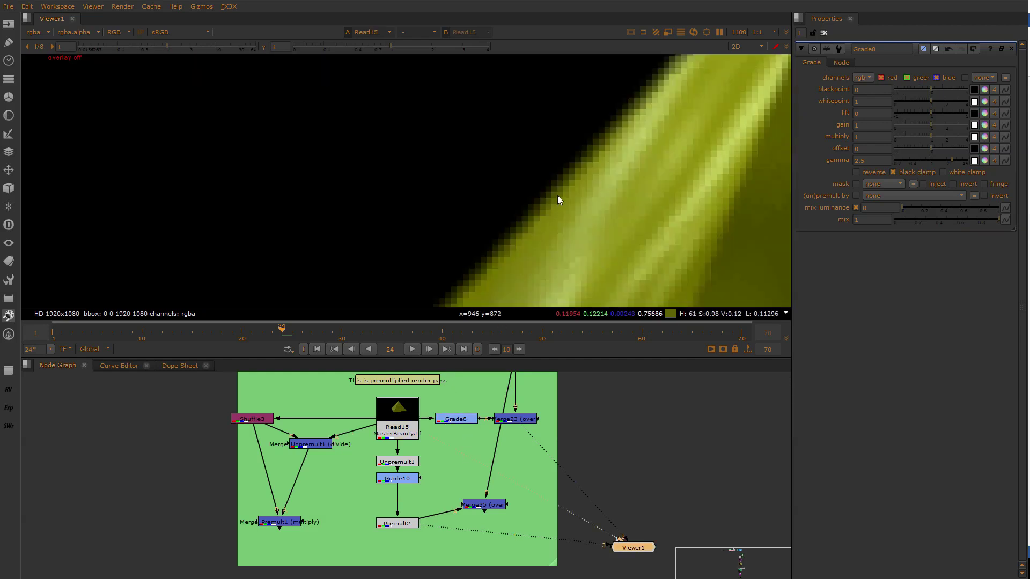
pyautogui.click(464, 421)
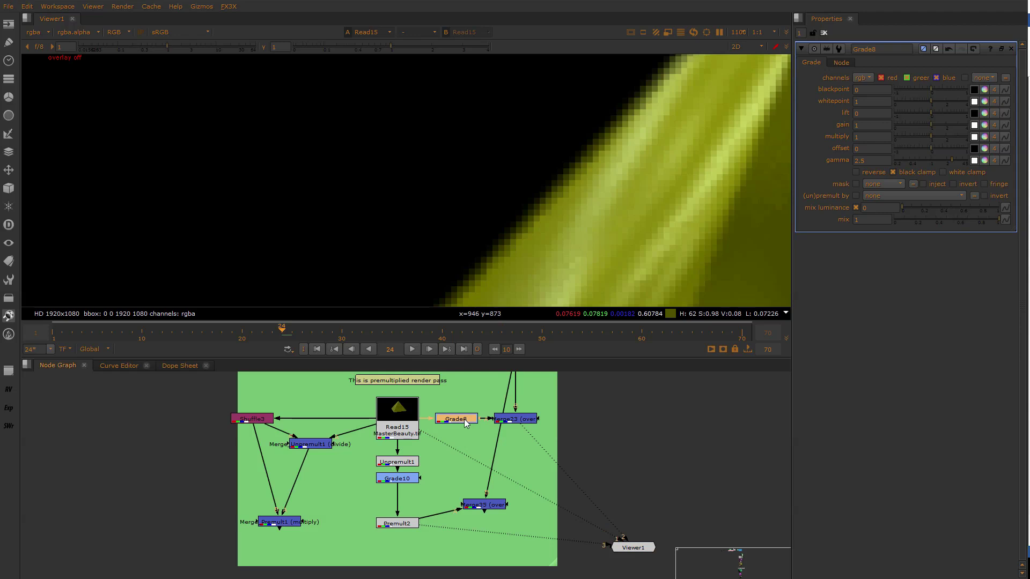
pyautogui.press('1')
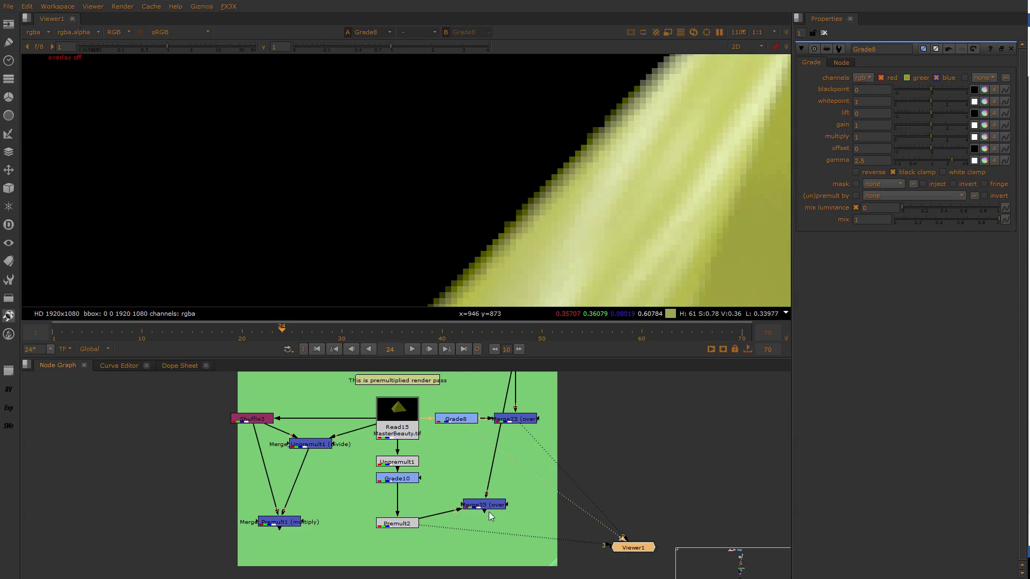
pyautogui.press('2')
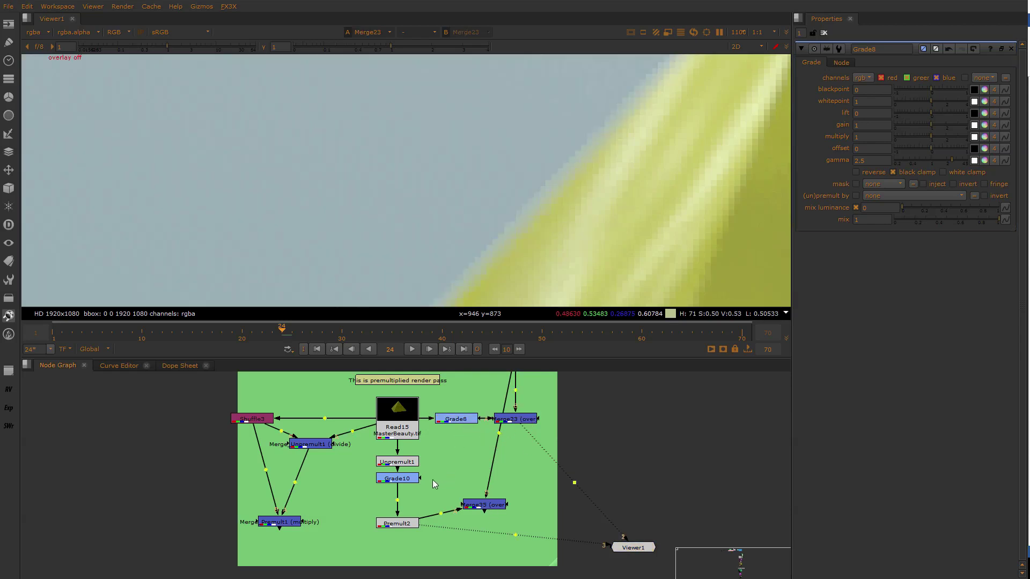
# Replace Grade10 between Unpremult1 and Premult2 with a copy of Grade8, and show Merge35 in the viewer
pyautogui.press('Delete')
pyautogui.hotkey('ctrl', 'z')
pyautogui.press('1')
pyautogui.click(492, 503)
pyautogui.press('1')
# Alternate the viewer between Merge35 and Merge23 to compare the pyramid's edge in both composites
pyautogui.press('2')
pyautogui.press('1')
pyautogui.press('2')
pyautogui.press('1')
pyautogui.press('2')
pyautogui.press('1')
pyautogui.press('2')
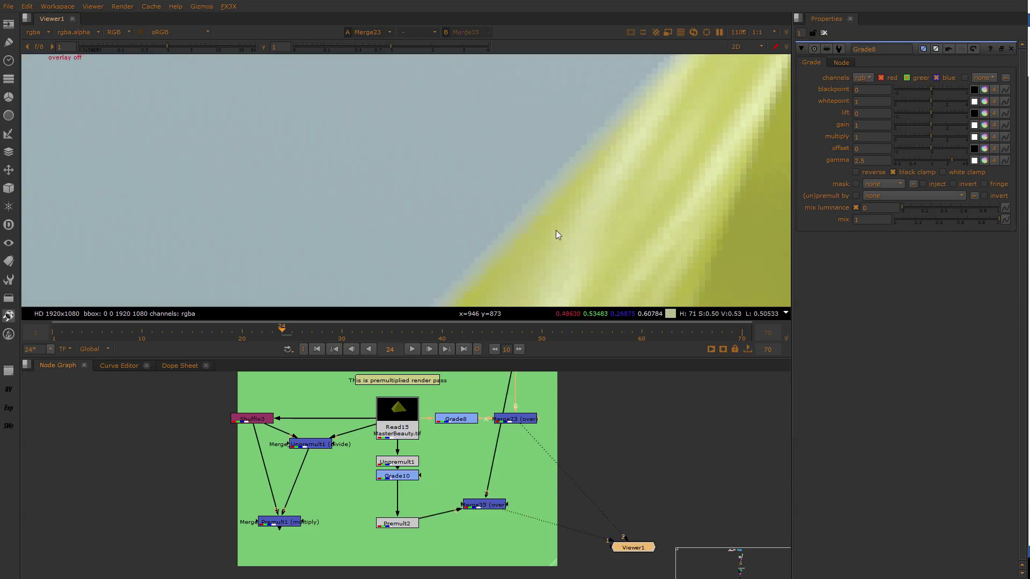
pyautogui.press('1')
pyautogui.click(423, 467)
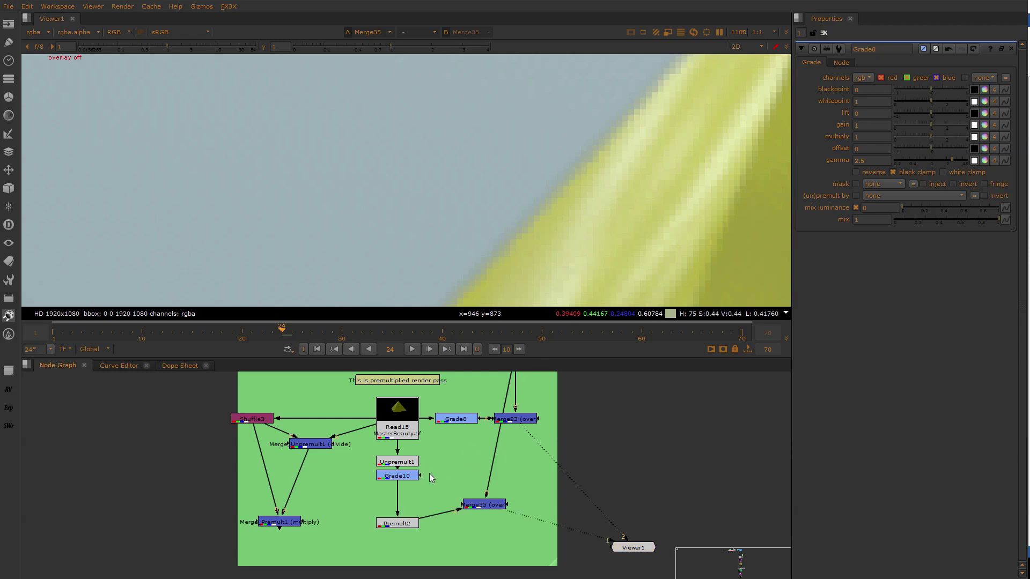
# View Unpremult1, Read15 and Grade10 in turn to compare the edge before and after unpremultiplying and grading
pyautogui.click(410, 461)
pyautogui.press('1')
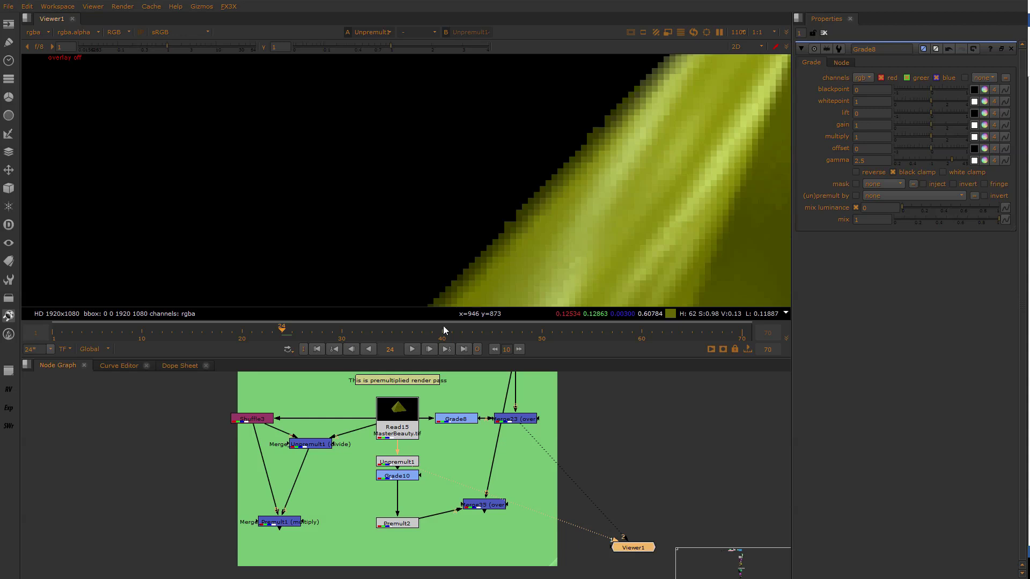
pyautogui.click(403, 426)
pyautogui.press('1')
pyautogui.click(408, 464)
pyautogui.press('1')
pyautogui.doubleClick(414, 475)
pyautogui.press('1')
# Add two more Grade nodes and a ColorCorrect between Grade10 and Premult2, and move Merge35 down beside Premult2
pyautogui.press('g')
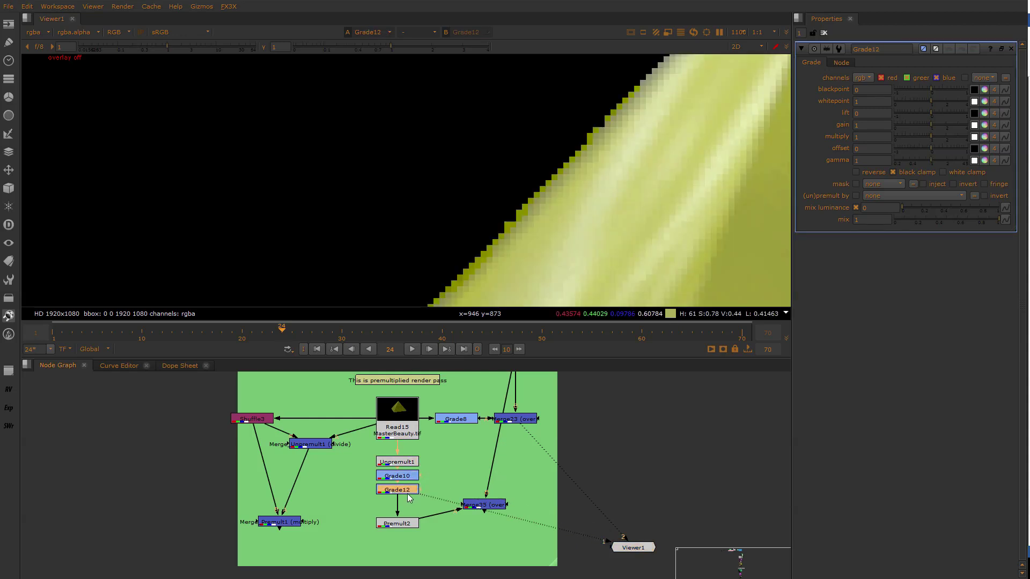
pyautogui.press('g')
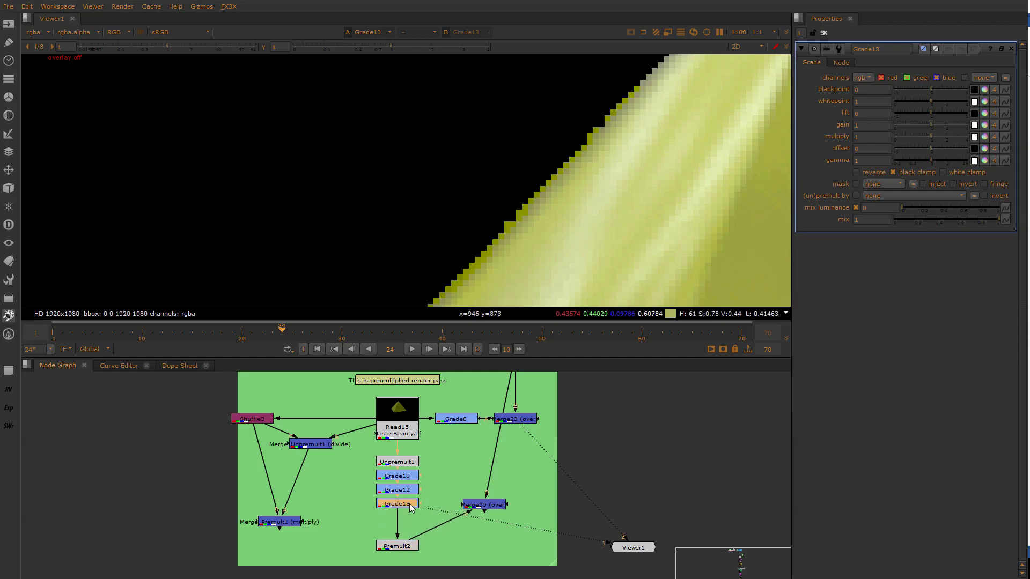
pyautogui.press('c')
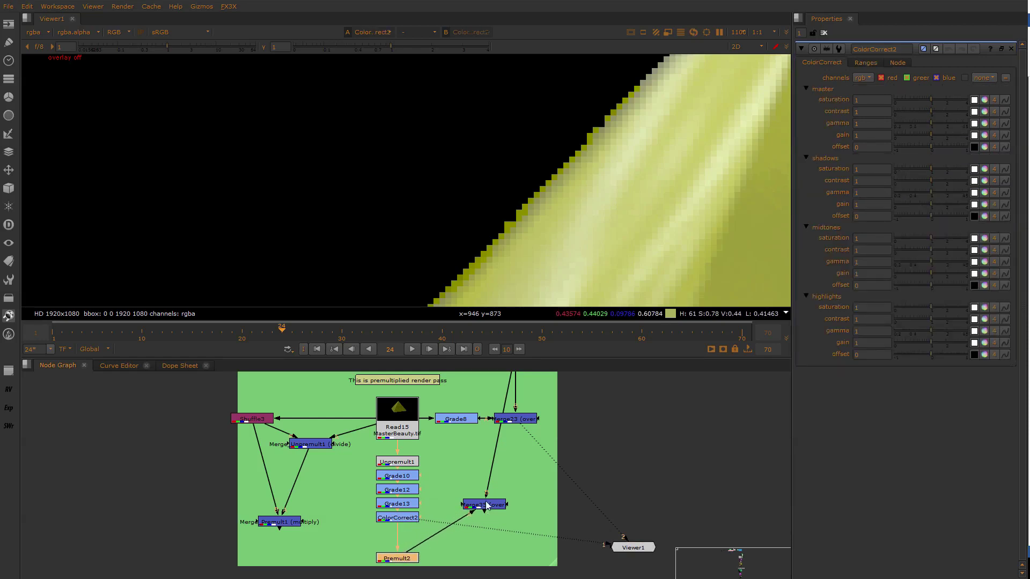
pyautogui.moveTo(486, 507); pyautogui.dragTo(482, 475, button='middle')
pyautogui.moveTo(482, 475); pyautogui.dragTo(499, 517)
pyautogui.click(407, 487)
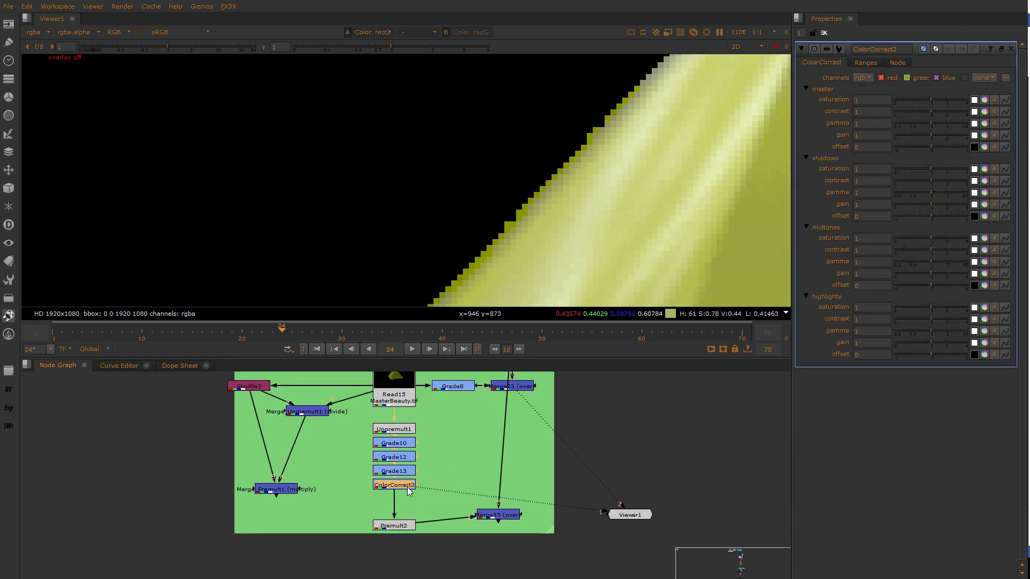
# Show Premult2 and then Merge35 in the viewer, and examine the pyramid's tip over the background
pyautogui.click(409, 525)
pyautogui.press('1')
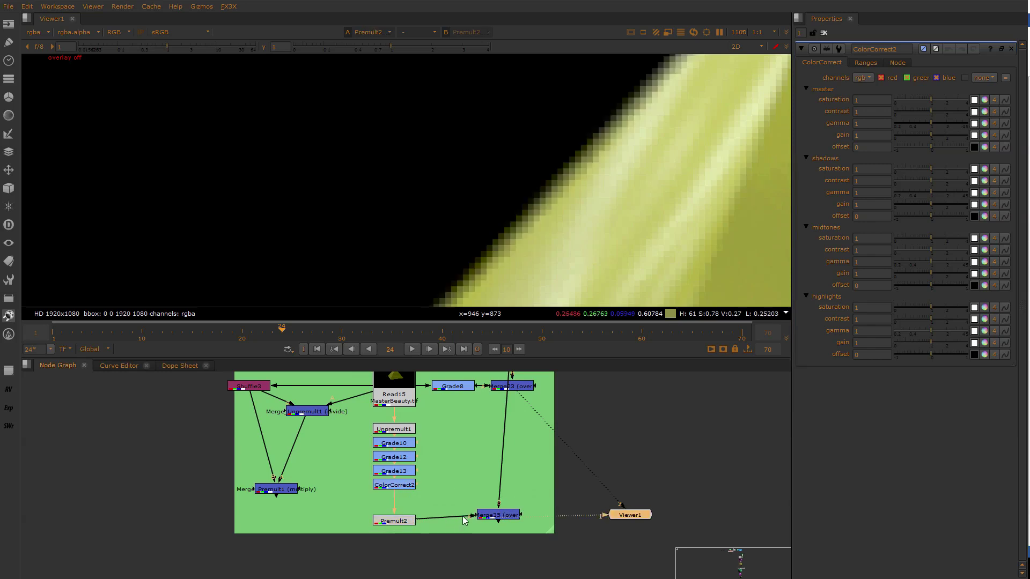
pyautogui.click(497, 514)
pyautogui.press('1')
pyautogui.scroll(-4, 626, 226)
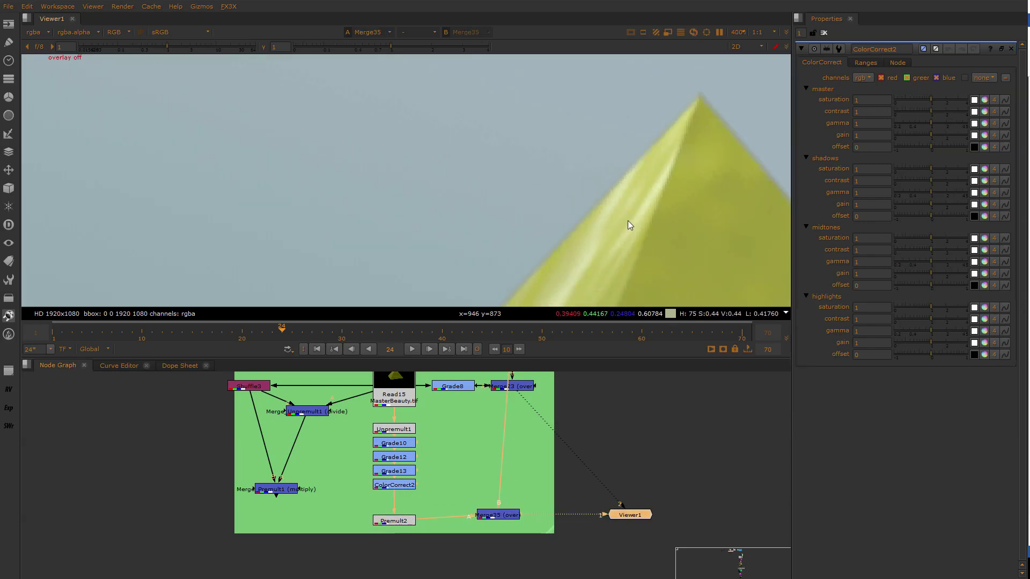
pyautogui.moveTo(652, 191); pyautogui.dragTo(593, 214, button='middle')
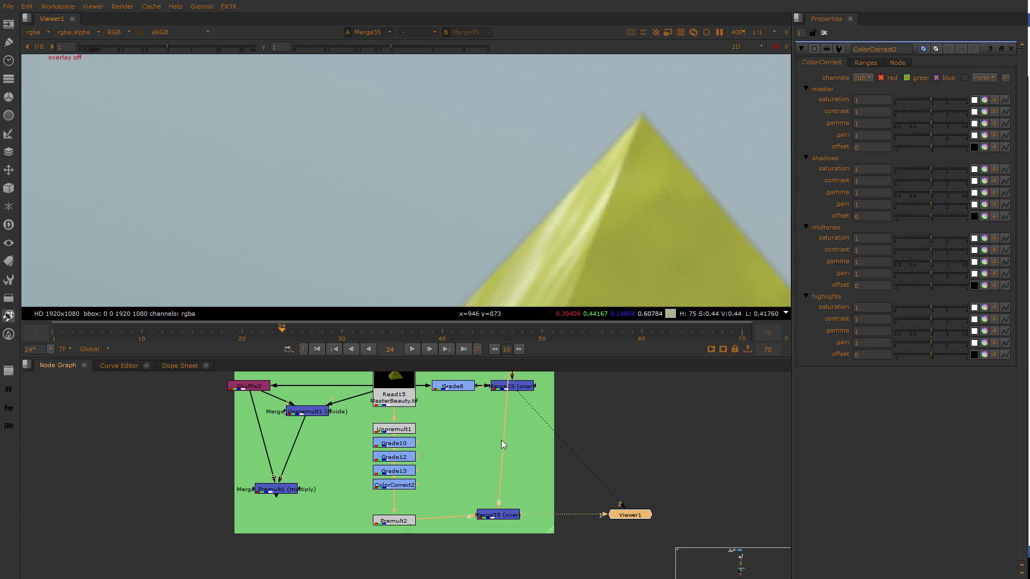
# Delete the whole chain from Unpremult1 through Premult2 between Read15 and Merge35
pyautogui.scroll(-2, 446, 485)
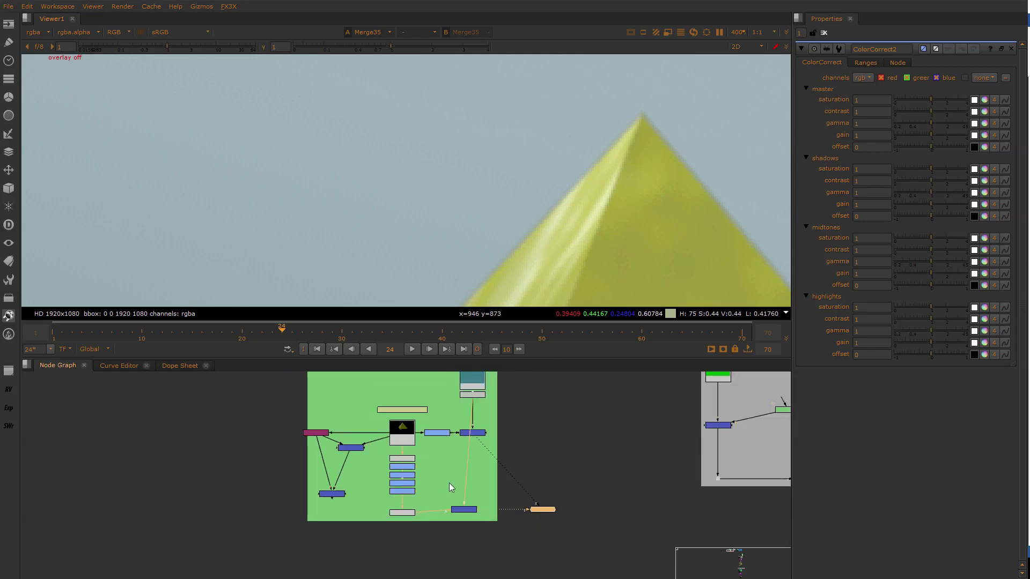
pyautogui.scroll(3, 449, 482)
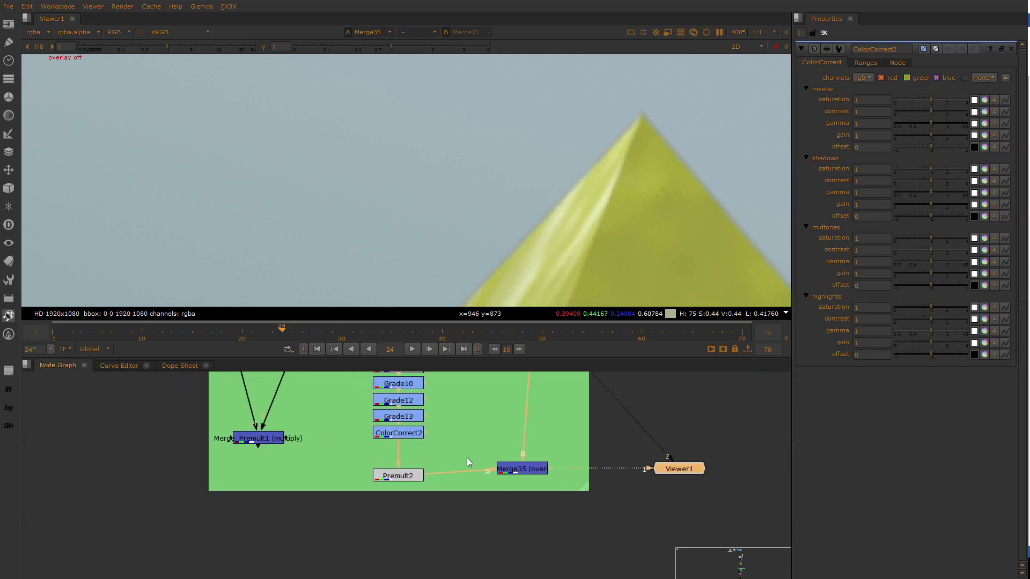
pyautogui.click(445, 423)
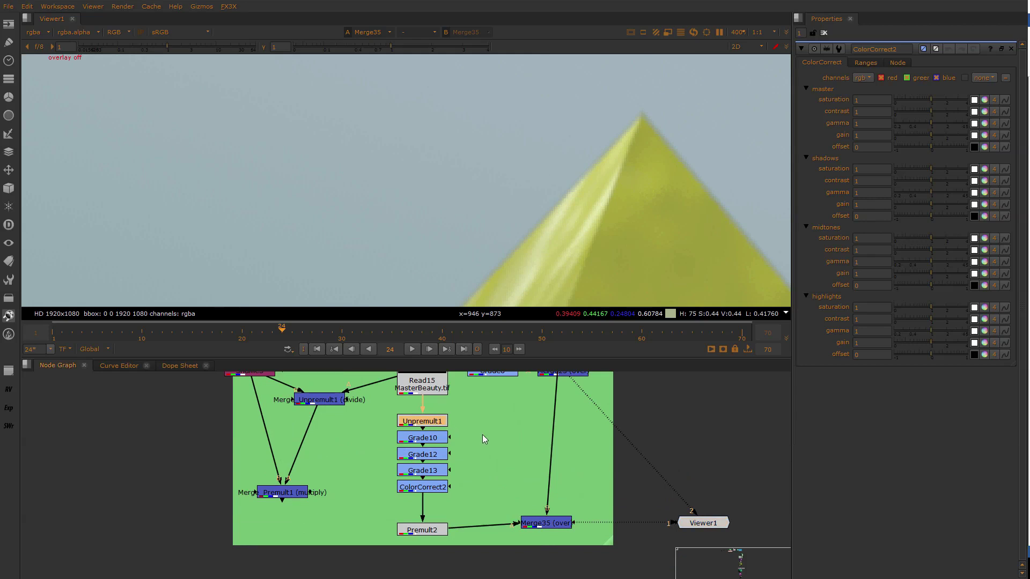
pyautogui.press('Up')
pyautogui.moveTo(468, 408); pyautogui.dragTo(368, 545)
pyautogui.press('Delete')
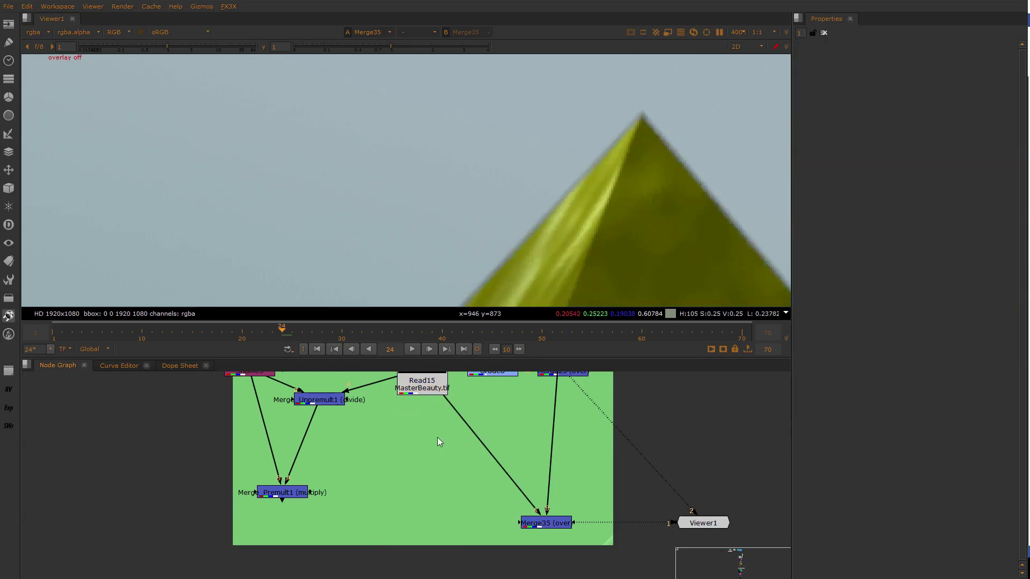
# Insert the UGP toolset in the empty area of the node graph below Read15
pyautogui.click(8, 279)
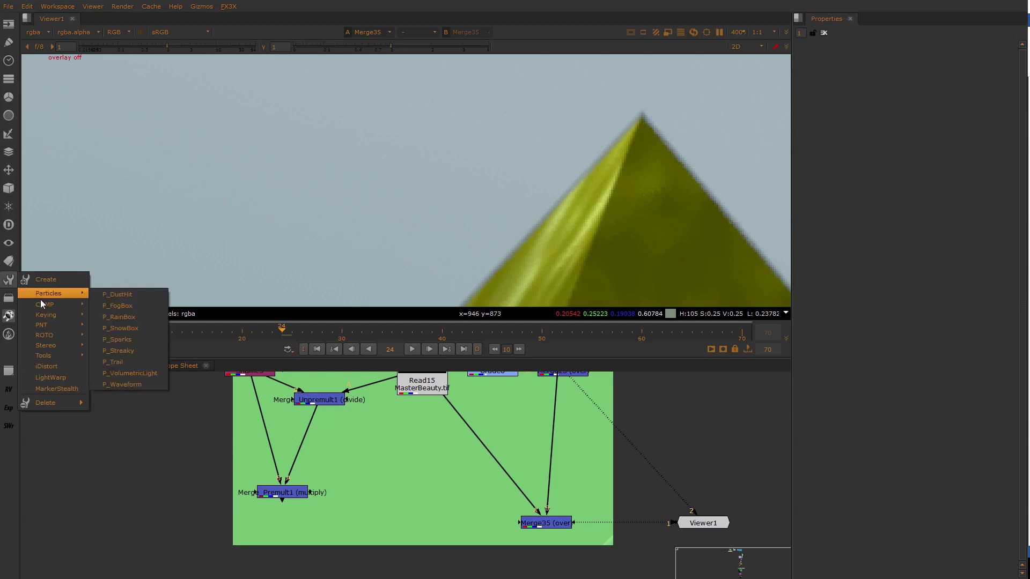
pyautogui.press('Escape')
pyautogui.press('Tab')
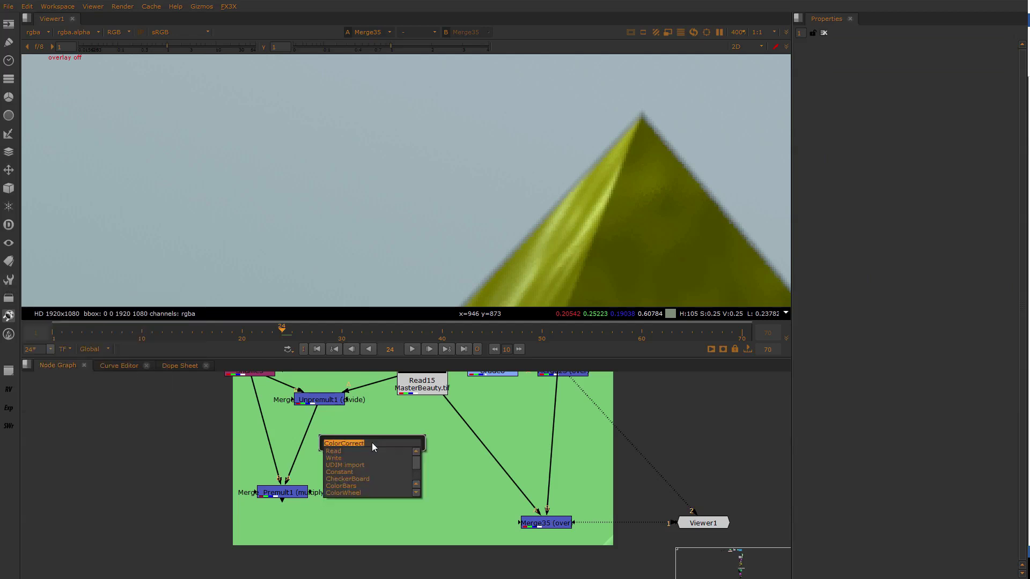
pyautogui.press('BackSpace')
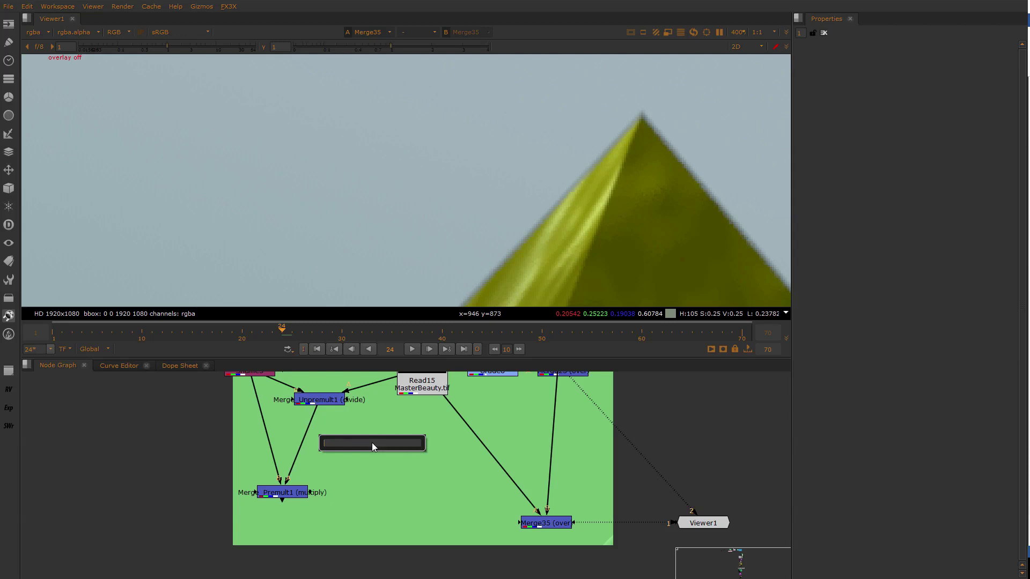
pyautogui.write('ug')
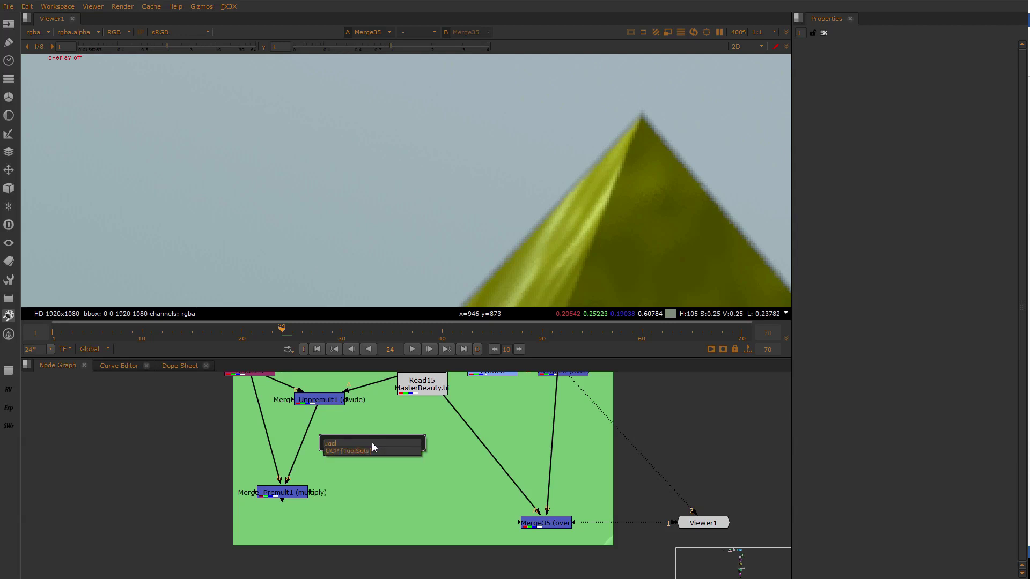
pyautogui.write('p')
pyautogui.press('Return')
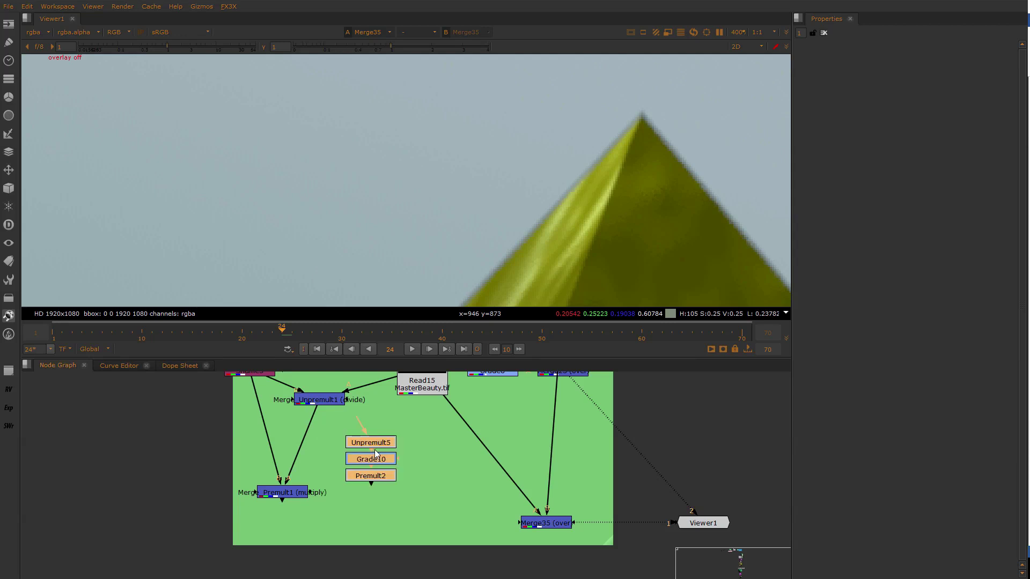
# Move the inserted Unpremult, Grade and Premult nodes into a column below Read15
pyautogui.moveTo(372, 453); pyautogui.dragTo(484, 519)
pyautogui.scroll(2, 474, 510)
pyautogui.click(460, 428)
pyautogui.click(423, 431)
pyautogui.click(422, 453)
pyautogui.click(422, 487)
pyautogui.click(456, 467)
# Connect Unpremult5's input to Read15 and move Premult2 further down below Grade10
pyautogui.scroll(-3, 456, 467)
pyautogui.moveTo(468, 423); pyautogui.dragTo(470, 435, button='middle')
pyautogui.moveTo(470, 437); pyautogui.dragTo(401, 500)
pyautogui.moveTo(423, 438); pyautogui.dragTo(427, 401)
pyautogui.moveTo(440, 469); pyautogui.dragTo(428, 498)
pyautogui.click(460, 457)
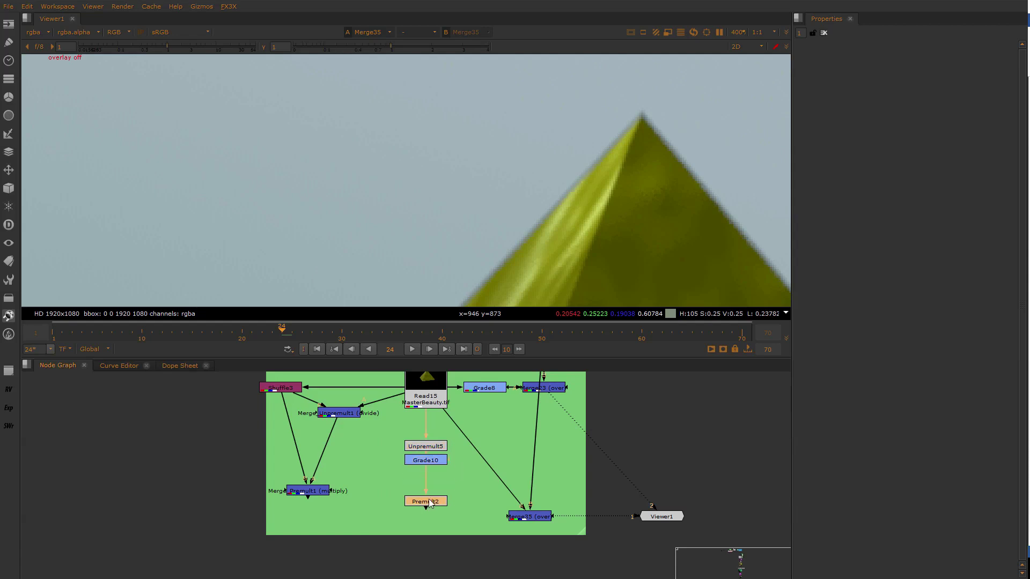
# Move Unpremult5 up towards Read15, review the Unpremult5 and Grade10 settings, and view the chain's output at Premult2
pyautogui.moveTo(431, 450); pyautogui.dragTo(431, 438)
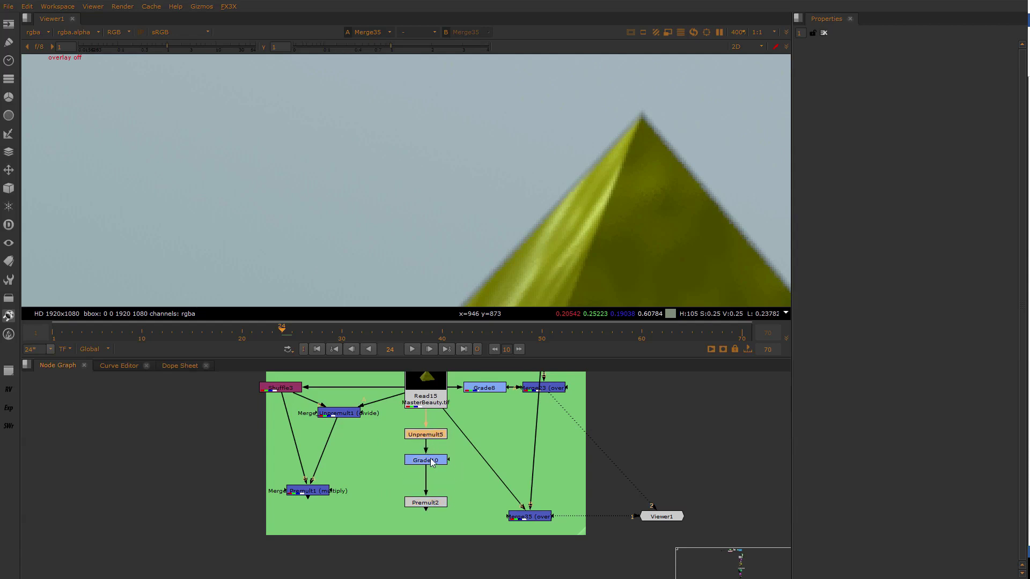
pyautogui.doubleClick(430, 459)
pyautogui.moveTo(486, 417); pyautogui.dragTo(371, 444)
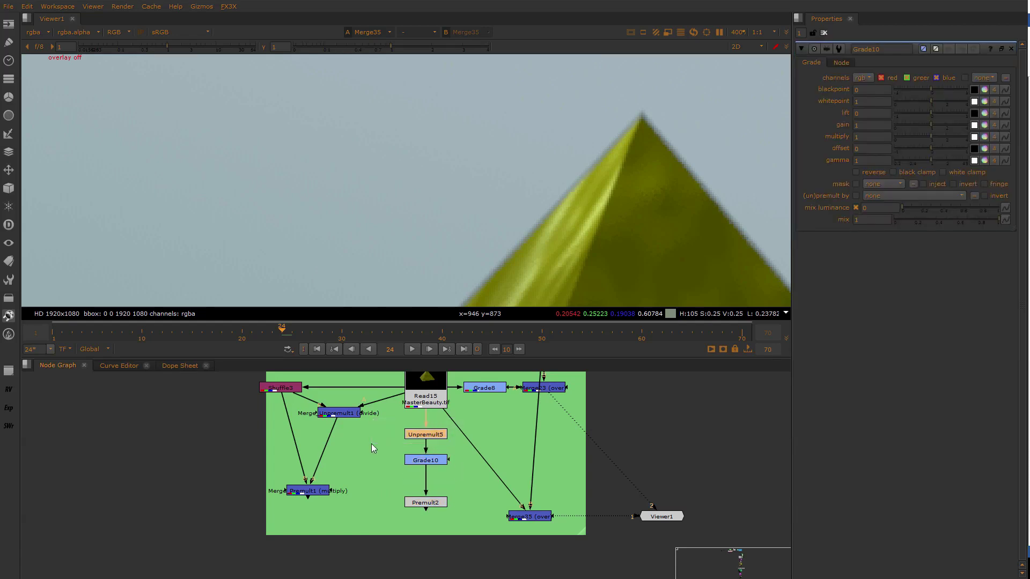
pyautogui.doubleClick(441, 435)
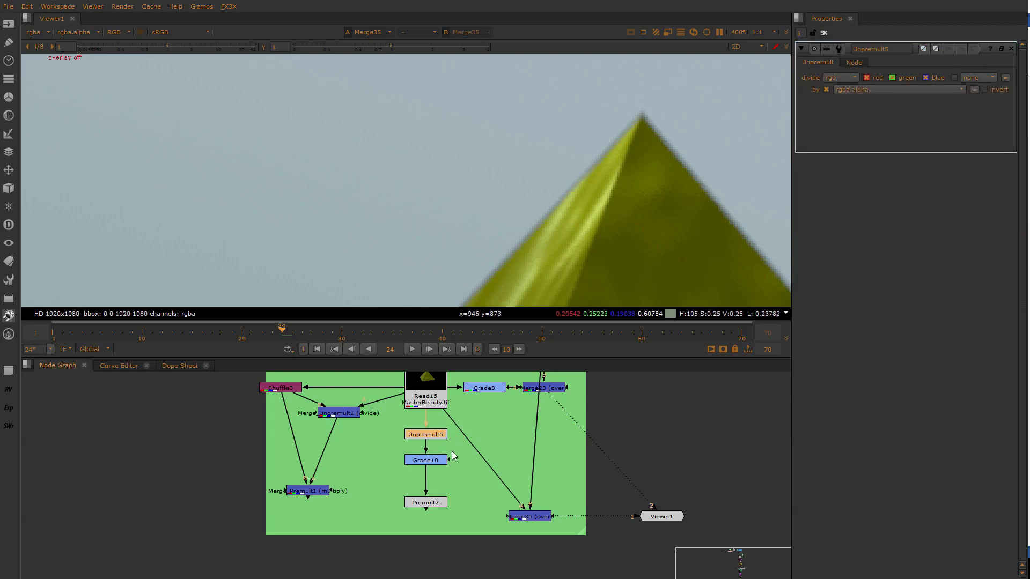
pyautogui.doubleClick(444, 459)
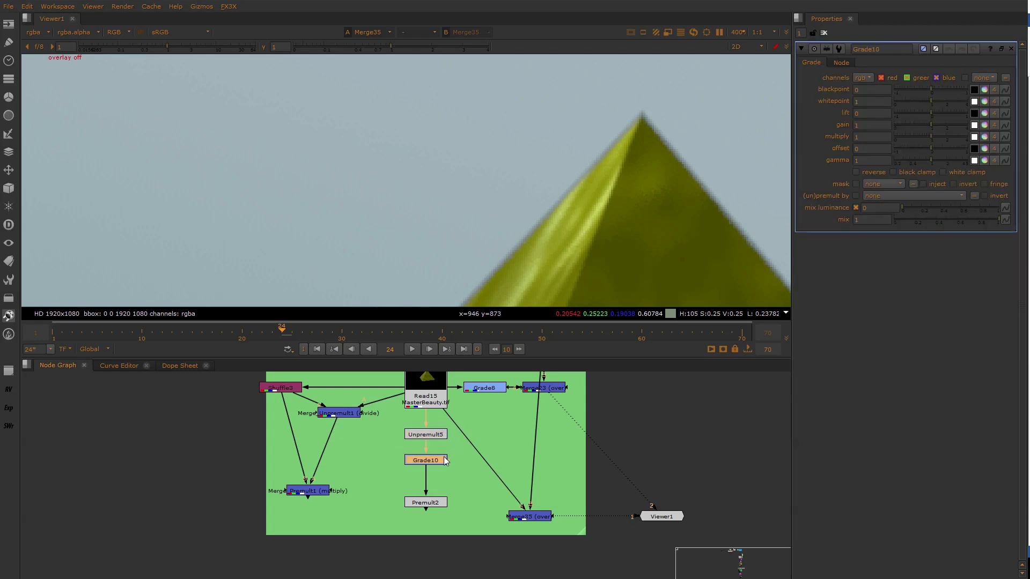
pyautogui.click(438, 507)
pyautogui.press('1')
# Stack Unpremult5, Grade10 and Premult2 tightly together and shift the group down below Read15
pyautogui.moveTo(457, 415); pyautogui.dragTo(374, 527)
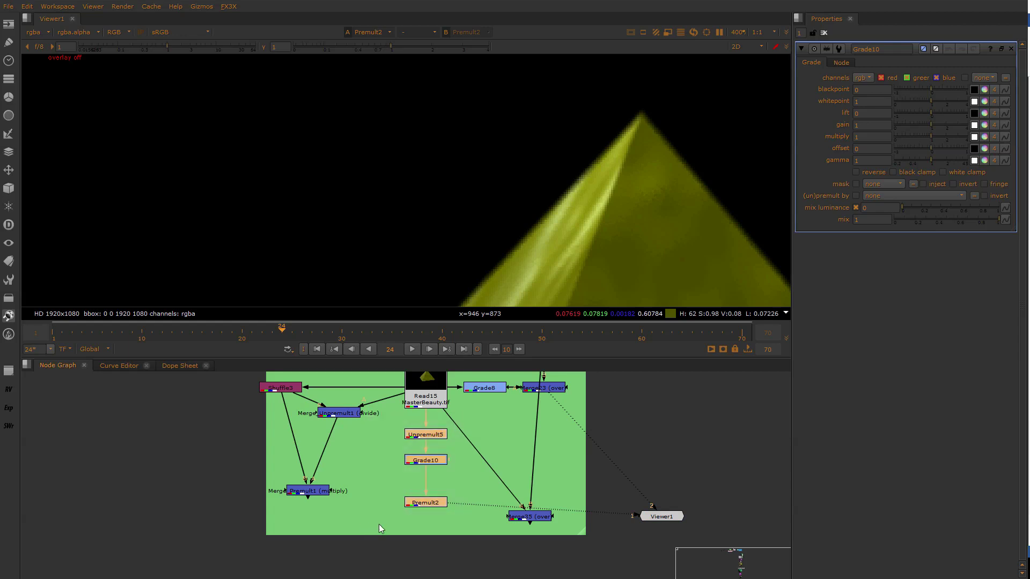
pyautogui.press('l')
pyautogui.moveTo(428, 420); pyautogui.dragTo(433, 471)
pyautogui.click(9, 279)
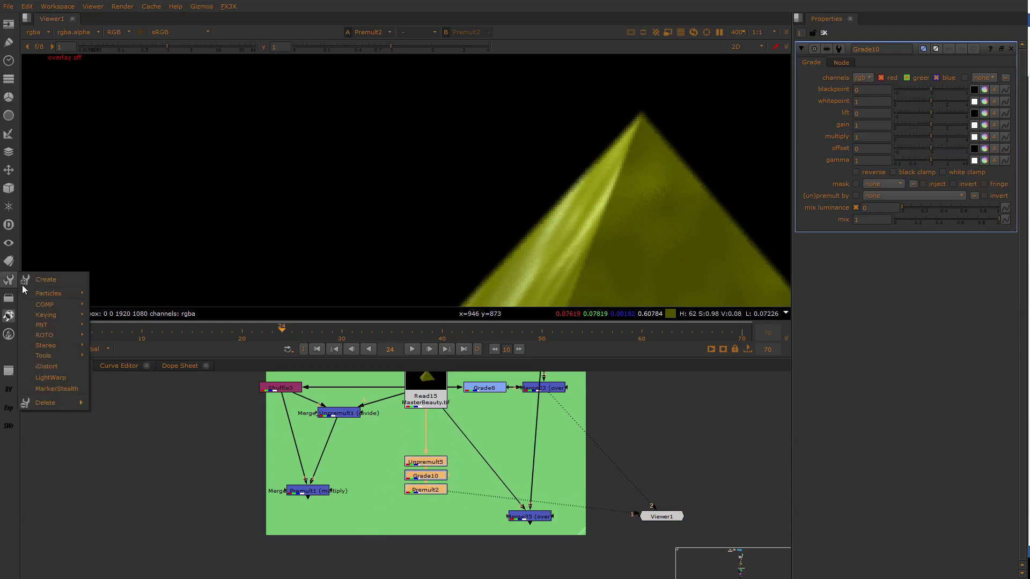
pyautogui.click(57, 280)
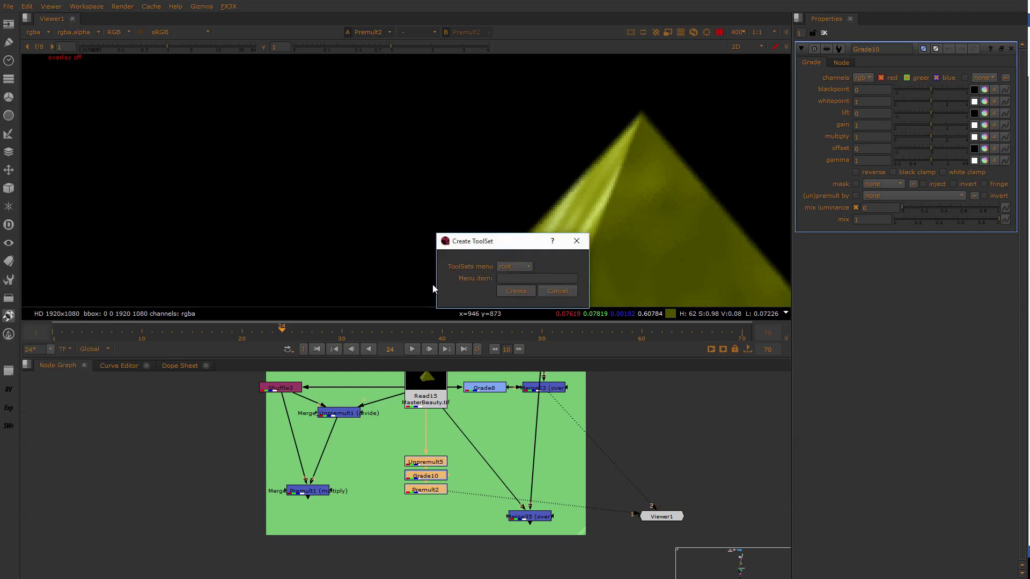
pyautogui.press('Escape')
# Create a toolset from the three selected nodes as COMP/UGP, overwriting the existing UGP toolset
pyautogui.click(10, 280)
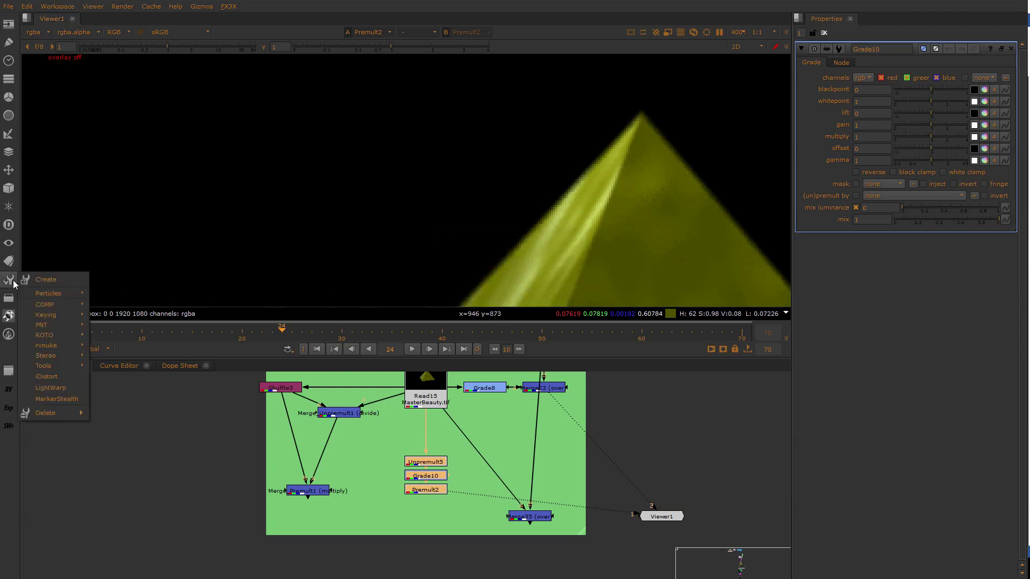
pyautogui.click(55, 279)
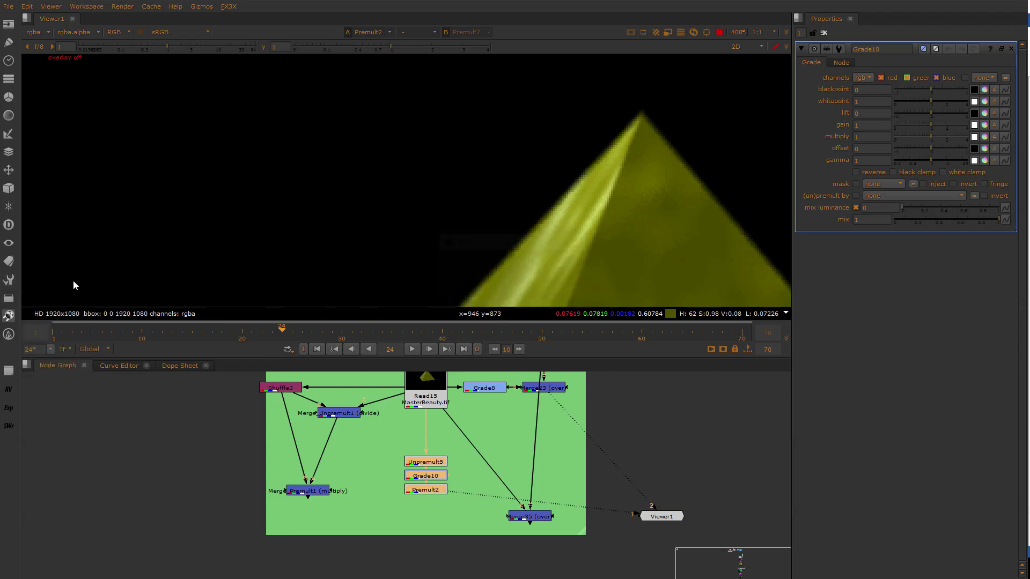
pyautogui.click(512, 266)
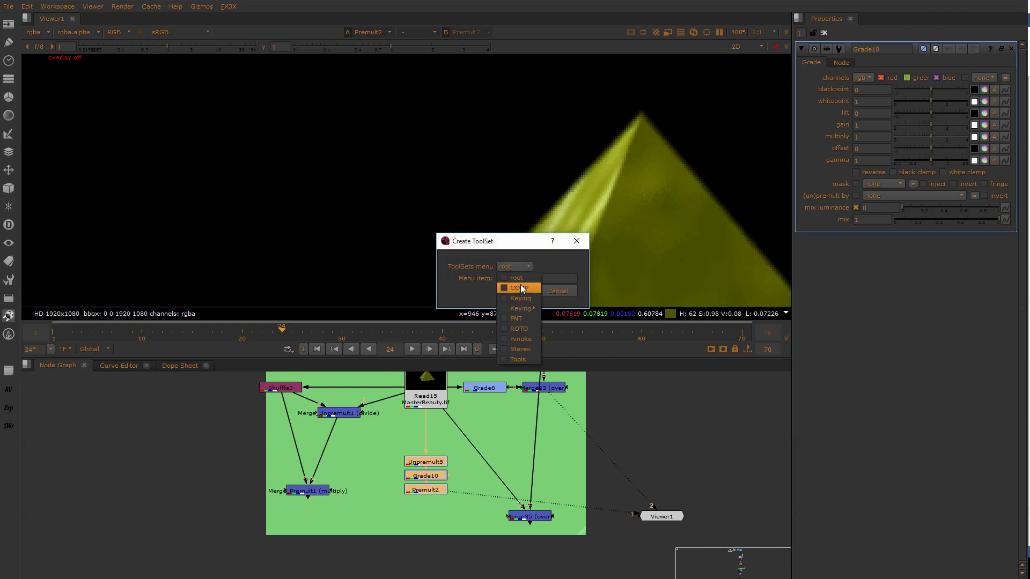
pyautogui.click(518, 288)
pyautogui.click(536, 278)
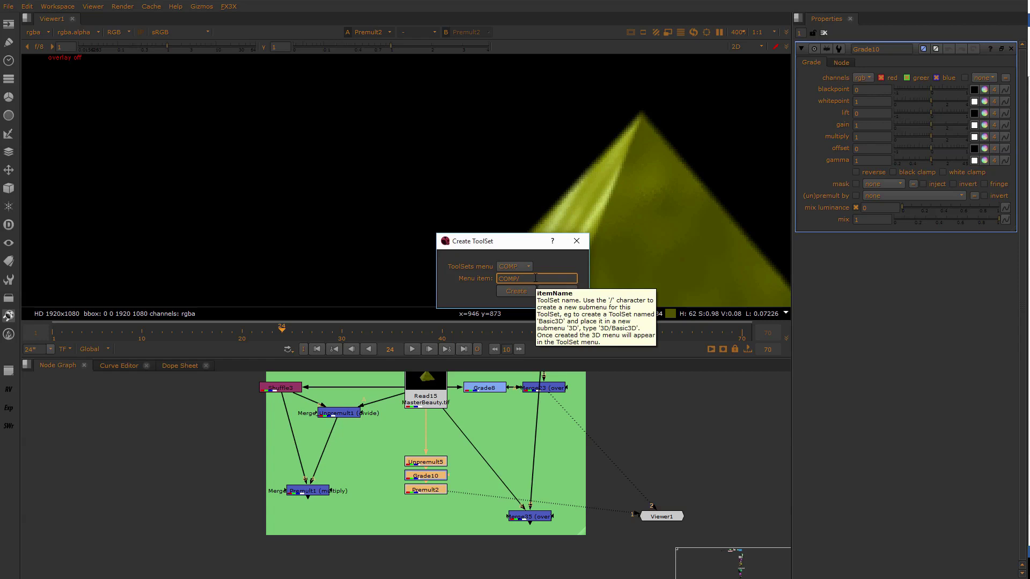
pyautogui.write('UGP')
pyautogui.press('Return')
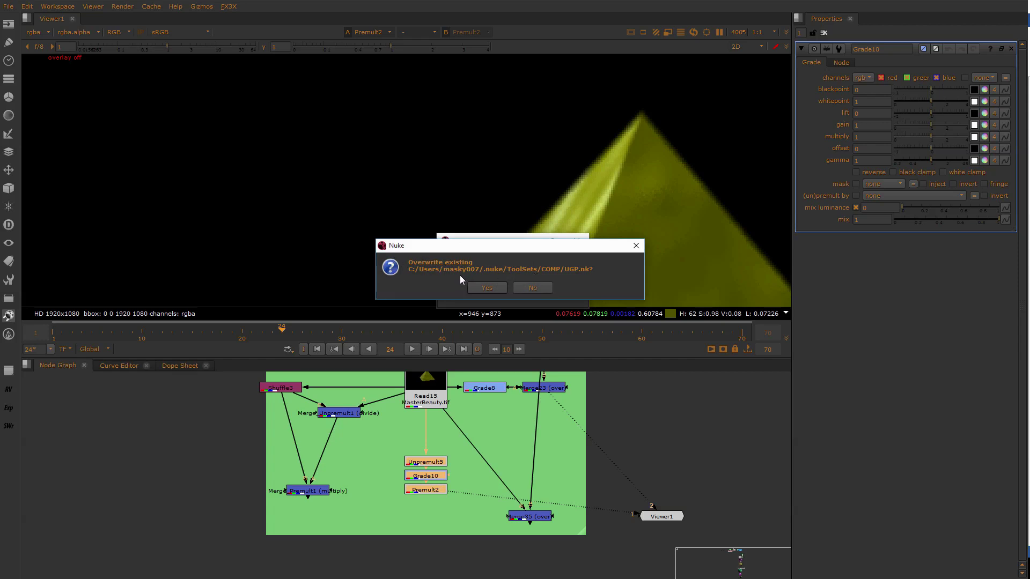
pyautogui.click(486, 289)
# Move Premult2 further below Grade10 and compare the viewer output of the chain with Merge35
pyautogui.click(489, 458)
pyautogui.scroll(-2, 488, 449)
pyautogui.scroll(2, 483, 440)
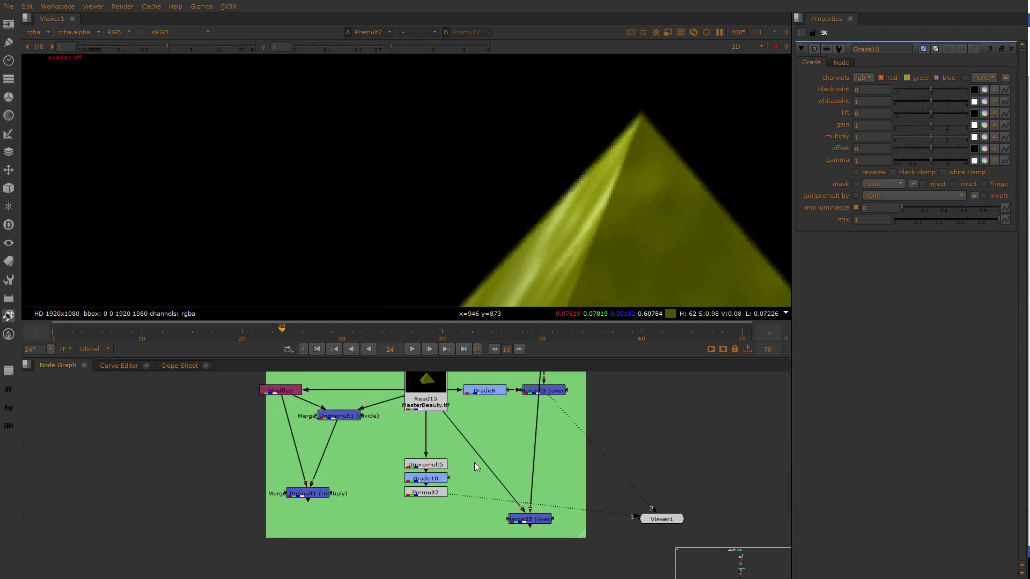
pyautogui.click(429, 479)
pyautogui.press('1')
pyautogui.press('1')
pyautogui.moveTo(433, 491); pyautogui.dragTo(433, 511)
pyautogui.click(430, 480)
pyautogui.click(429, 512)
pyautogui.press('1')
pyautogui.click(517, 520)
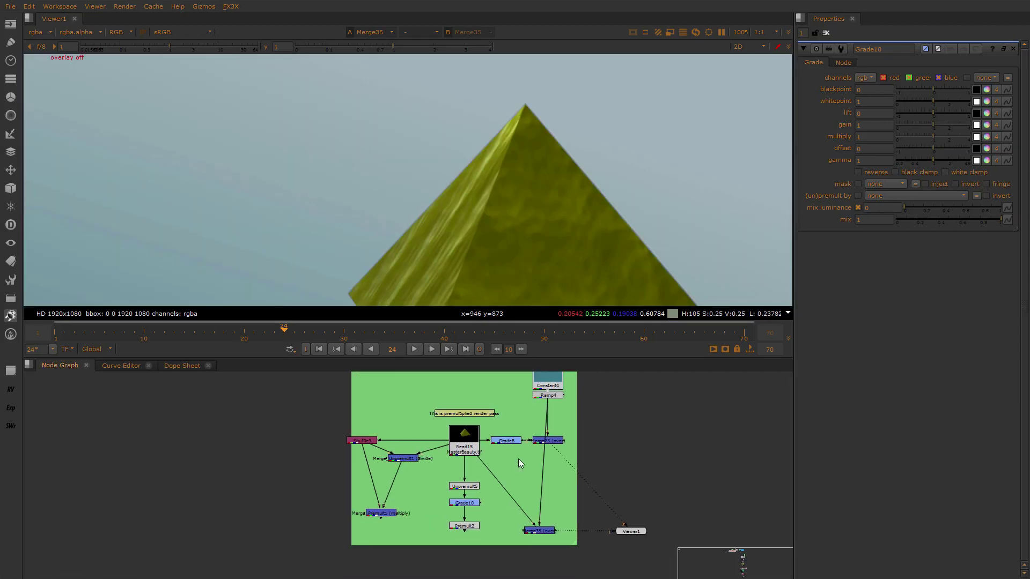
# Duplicate the Read15 node into the empty area below the green backdrop and view the copy
pyautogui.scroll(2, 561, 472)
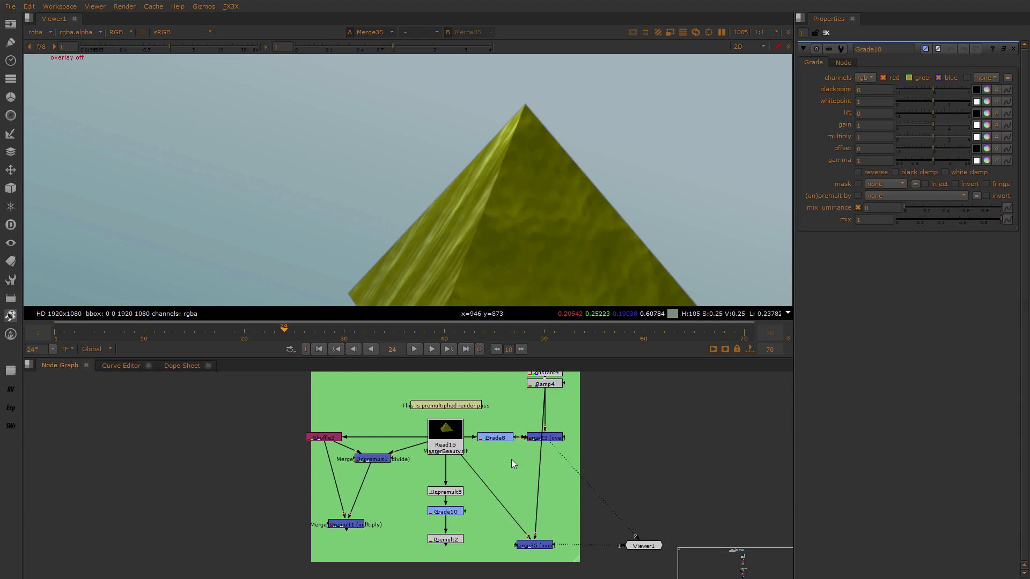
pyautogui.click(455, 443)
pyautogui.hotkey('ctrl', 'c')
pyautogui.hotkey('ctrl', 'v')
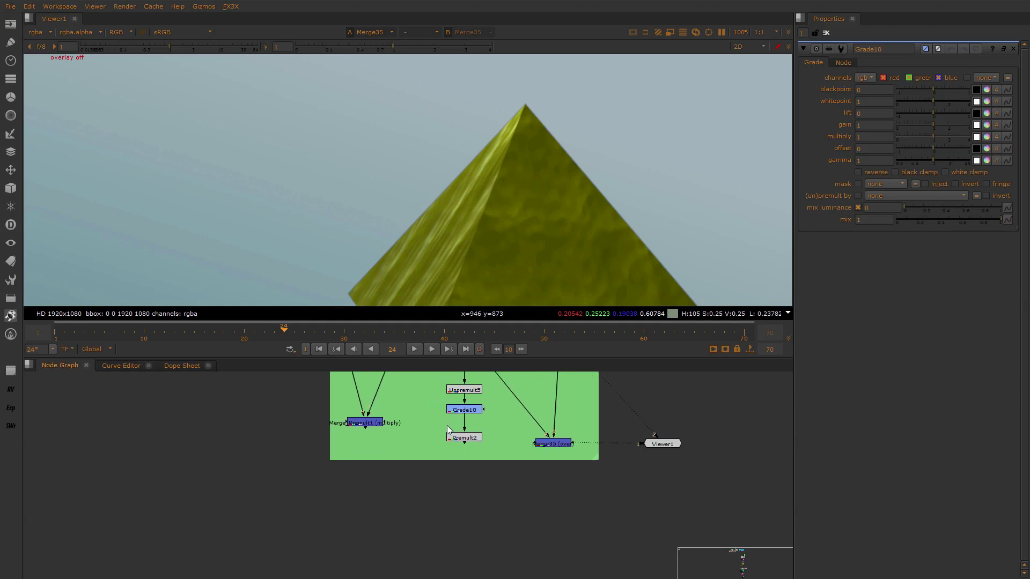
pyautogui.press('1')
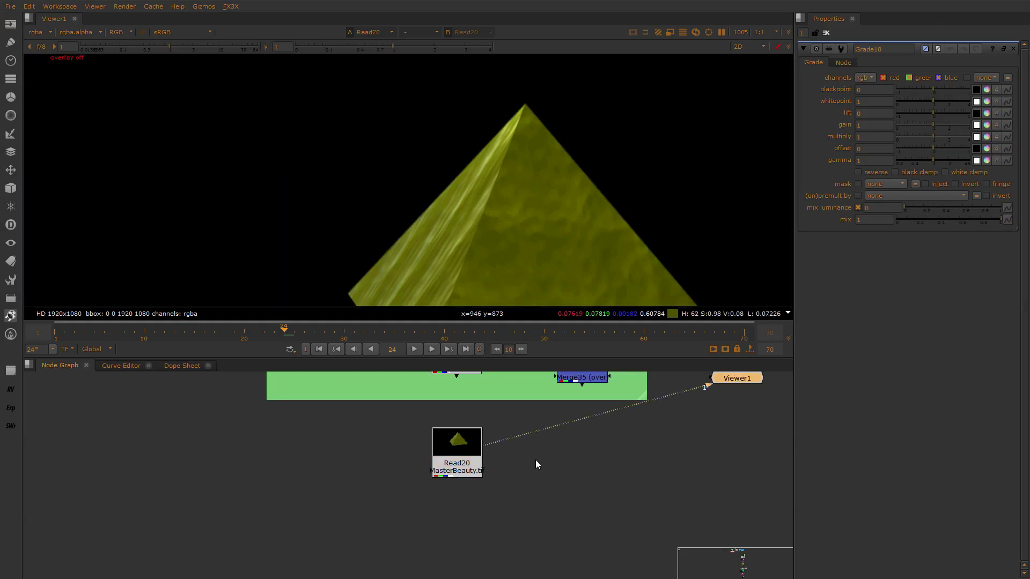
# Copy the Constant and Ramp background nodes from the green backdrop and paste them beside Read20
pyautogui.scroll(-5, 510, 547)
pyautogui.moveTo(509, 489); pyautogui.dragTo(513, 516, button='middle')
pyautogui.moveTo(588, 386); pyautogui.dragTo(519, 428)
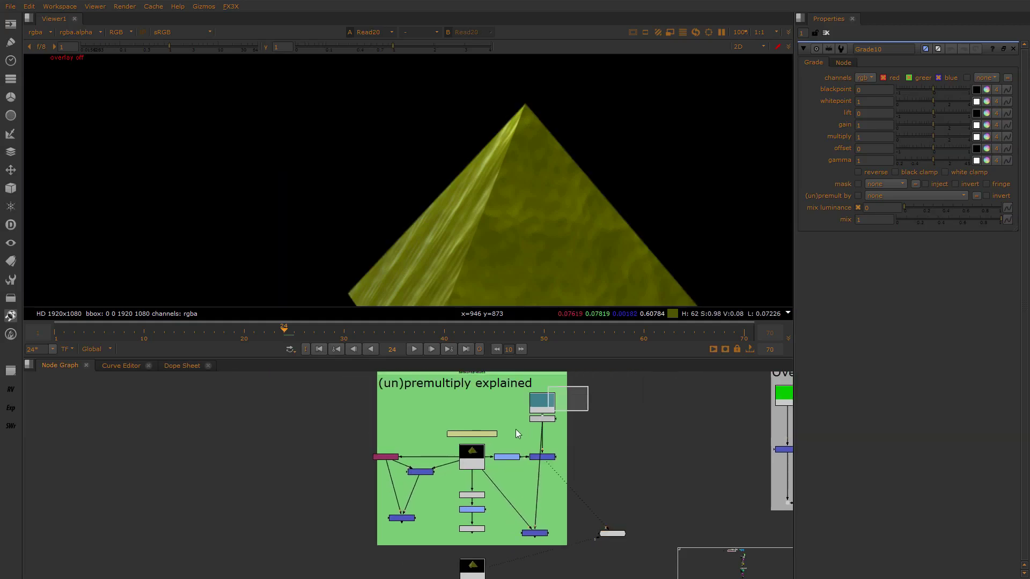
pyautogui.hotkey('ctrl', 'c')
pyautogui.moveTo(561, 569); pyautogui.dragTo(536, 457, button='middle')
pyautogui.click(547, 485)
pyautogui.hotkey('ctrl', 'v')
pyautogui.scroll(4, 510, 477)
pyautogui.moveTo(410, 450); pyautogui.dragTo(421, 519)
pyautogui.scroll(1, 422, 519)
pyautogui.moveTo(421, 519); pyautogui.dragTo(416, 457, button='middle')
pyautogui.click(416, 457)
# Add a Grade node below Read20 followed by a Premult node placed directly beneath it
pyautogui.click(397, 460)
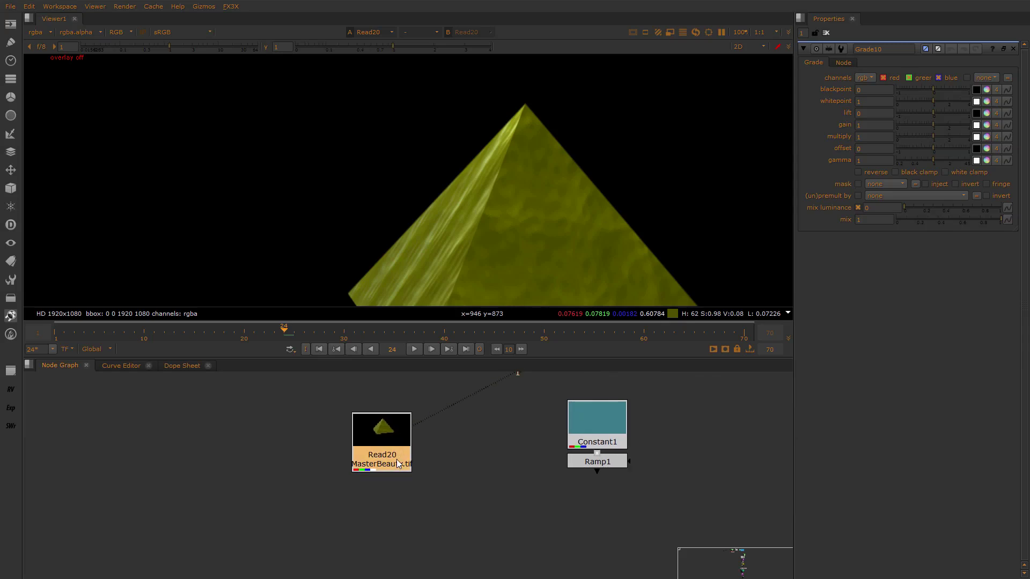
pyautogui.press('g')
pyautogui.moveTo(384, 483); pyautogui.dragTo(384, 508)
pyautogui.press('Tab')
pyautogui.write('pre')
pyautogui.press('Down')
pyautogui.press('Return')
pyautogui.moveTo(457, 524); pyautogui.dragTo(393, 538)
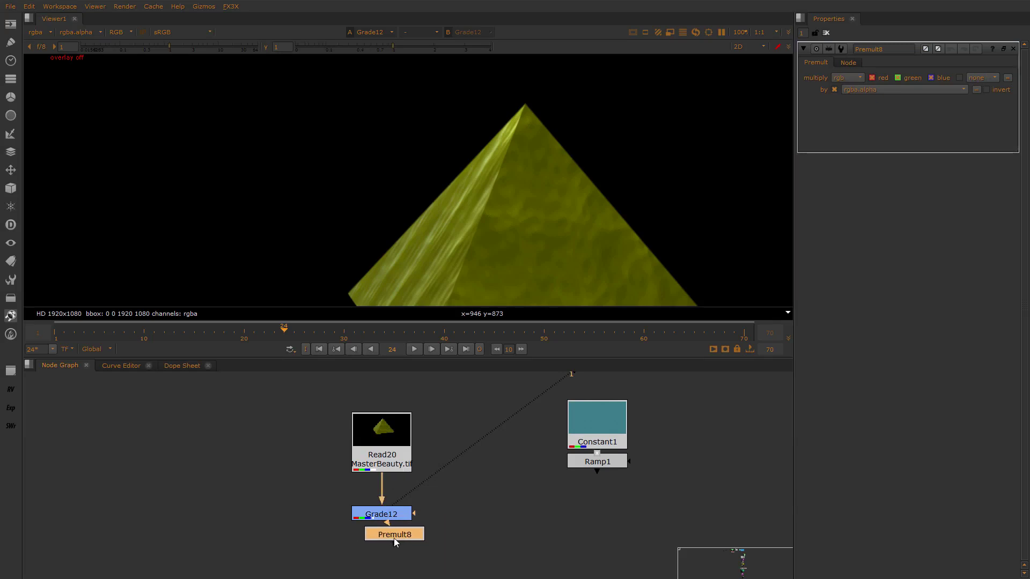
# Merge the Premult8 output over Ramp1, view the merge, and align Premult8 under Grade12
pyautogui.press('m')
pyautogui.moveTo(491, 521); pyautogui.dragTo(602, 520)
pyautogui.press('1')
pyautogui.click(514, 482)
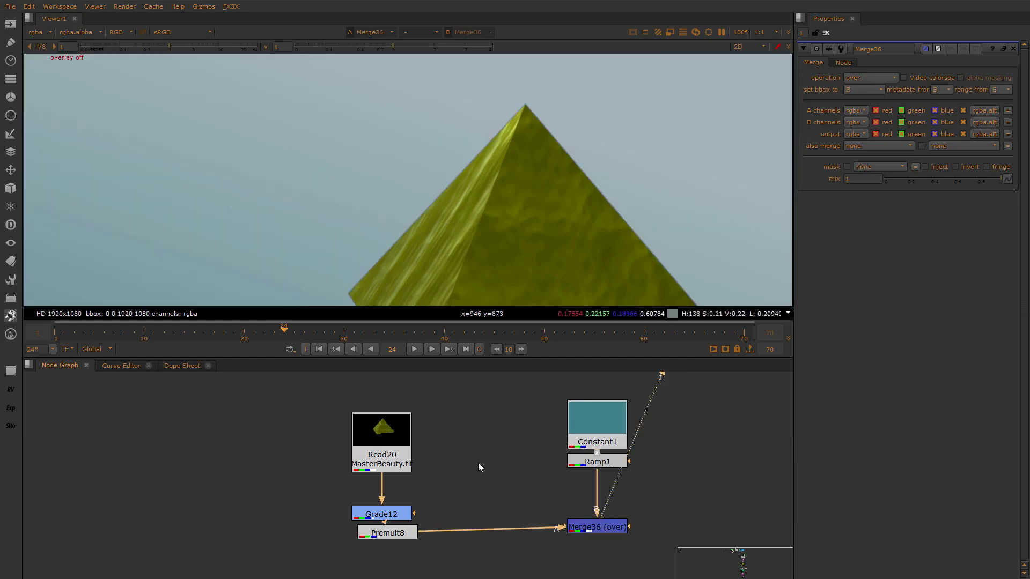
pyautogui.moveTo(394, 534); pyautogui.dragTo(388, 535)
# Brighten the pyramid in Grade12 with a gain of 1.65 and a multiply of 1.45, comparing it with Read20
pyautogui.click(390, 467)
pyautogui.press('1')
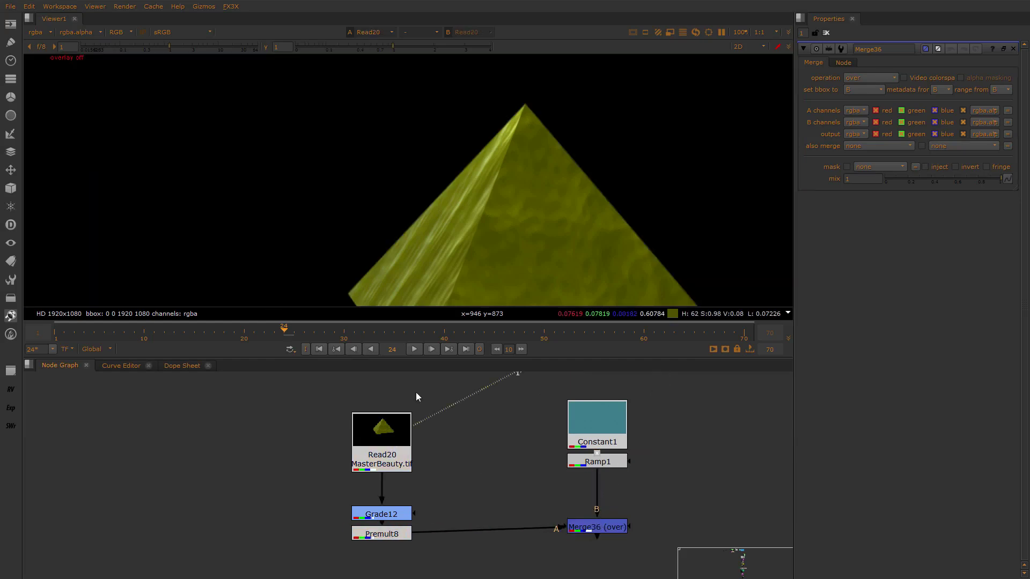
pyautogui.scroll(3, 489, 177)
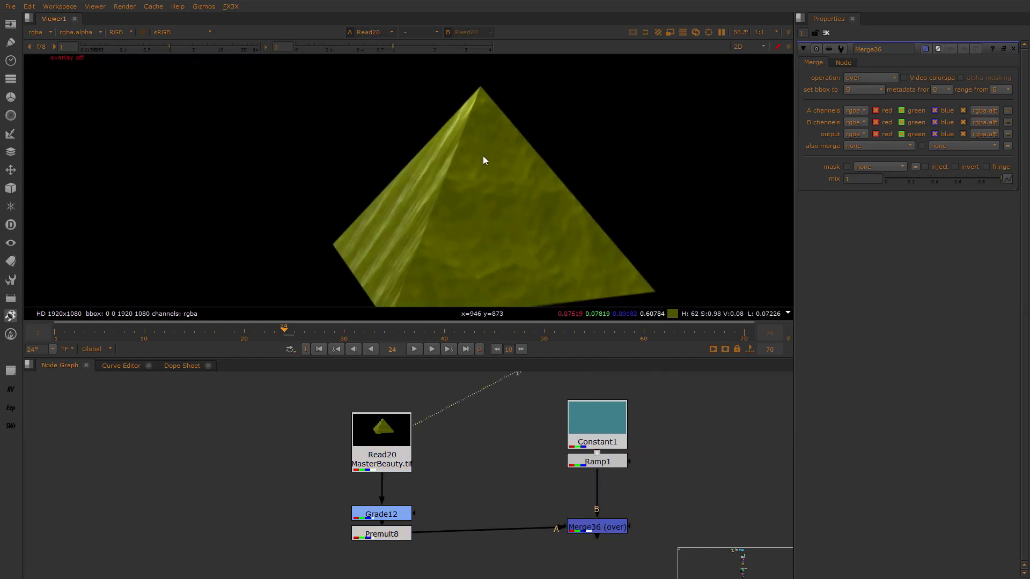
pyautogui.doubleClick(382, 514)
pyautogui.press('1')
pyautogui.moveTo(933, 125)
pyautogui.mouseDown()
pyautogui.moveTo(948, 128)
pyautogui.moveTo(939, 137)
pyautogui.mouseUp()
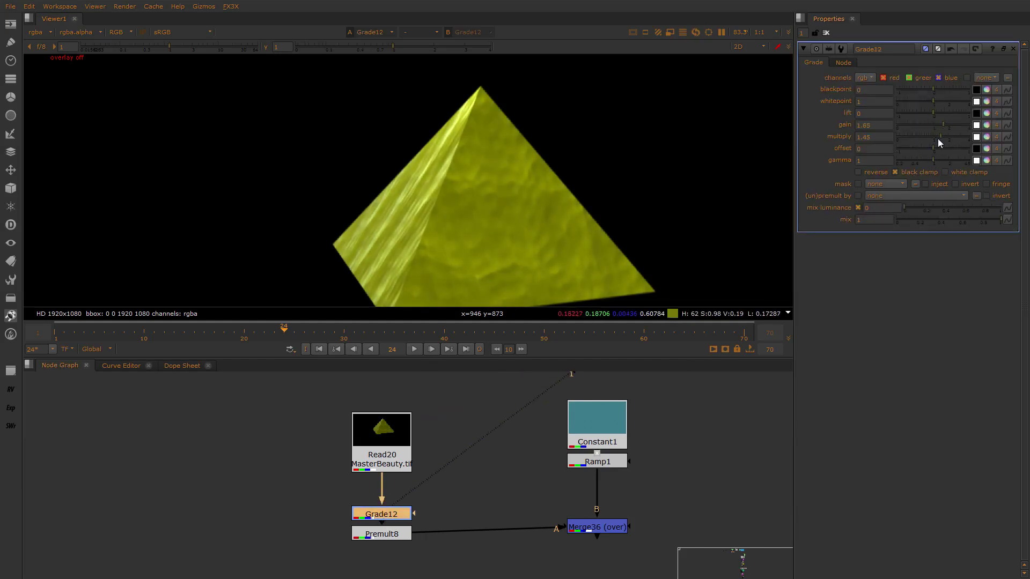
# View Premult8 and Merge36, and examine the pyramid's edges against the background up close in the merge
pyautogui.click(389, 534)
pyautogui.press('1')
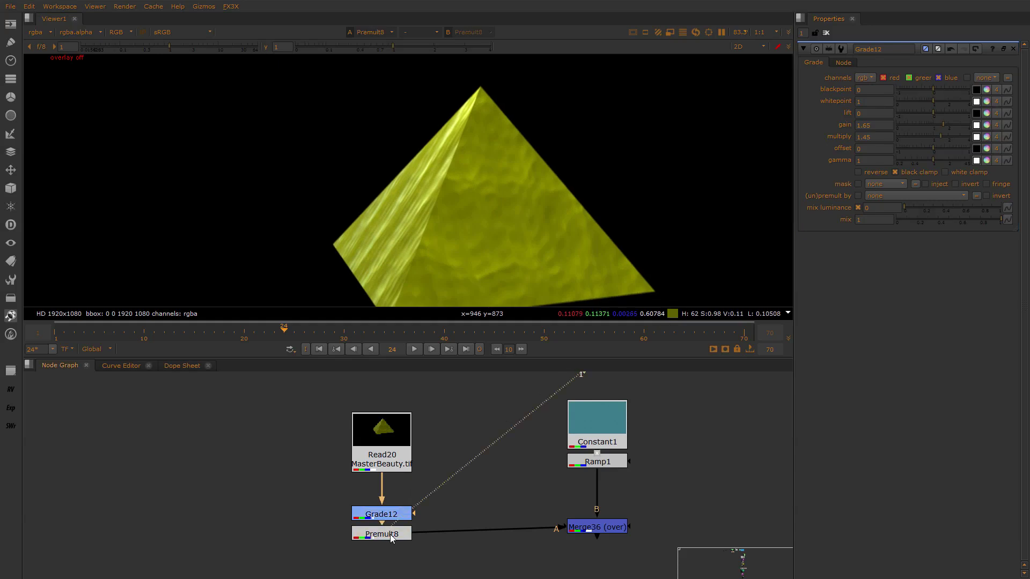
pyautogui.click(587, 525)
pyautogui.press('1')
pyautogui.scroll(6, 382, 201)
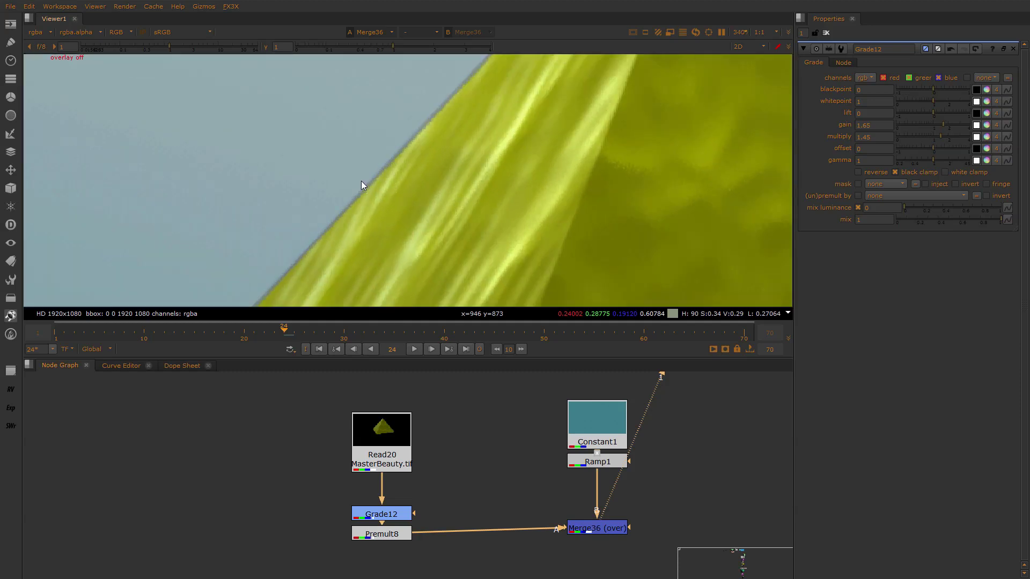
pyautogui.scroll(4, 321, 241)
pyautogui.moveTo(450, 242); pyautogui.dragTo(598, 88, button='middle')
pyautogui.moveTo(415, 298); pyautogui.dragTo(451, 149, button='middle')
pyautogui.scroll(2, 418, 145)
pyautogui.moveTo(386, 102); pyautogui.dragTo(426, 211, button='middle')
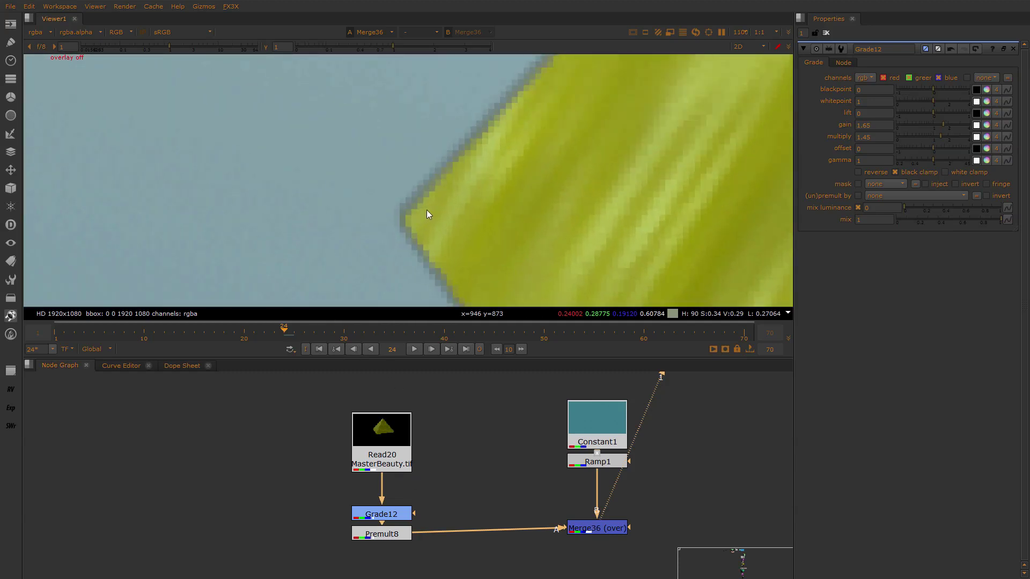
pyautogui.scroll(3, 429, 212)
# Toggle Premult8 off and on repeatedly to compare the pyramid's edge in the merge
pyautogui.click(396, 536)
pyautogui.press('d')
pyautogui.press('d')
pyautogui.press('d')
pyautogui.press('d')
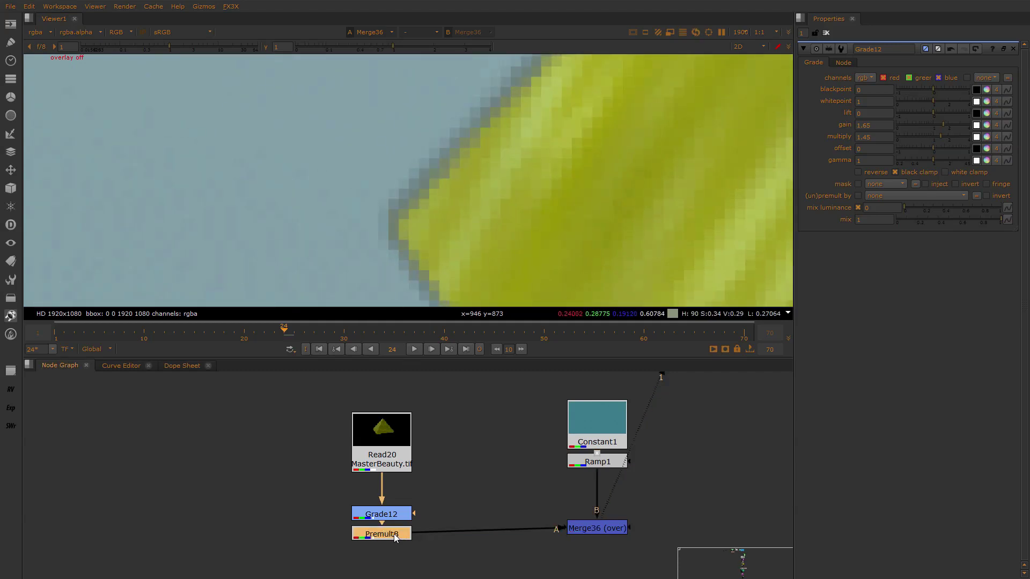
pyautogui.press('d')
pyautogui.press('d')
# Move Read20 up and insert an Unpremult node between Read20 and Grade12
pyautogui.moveTo(390, 454); pyautogui.dragTo(390, 440)
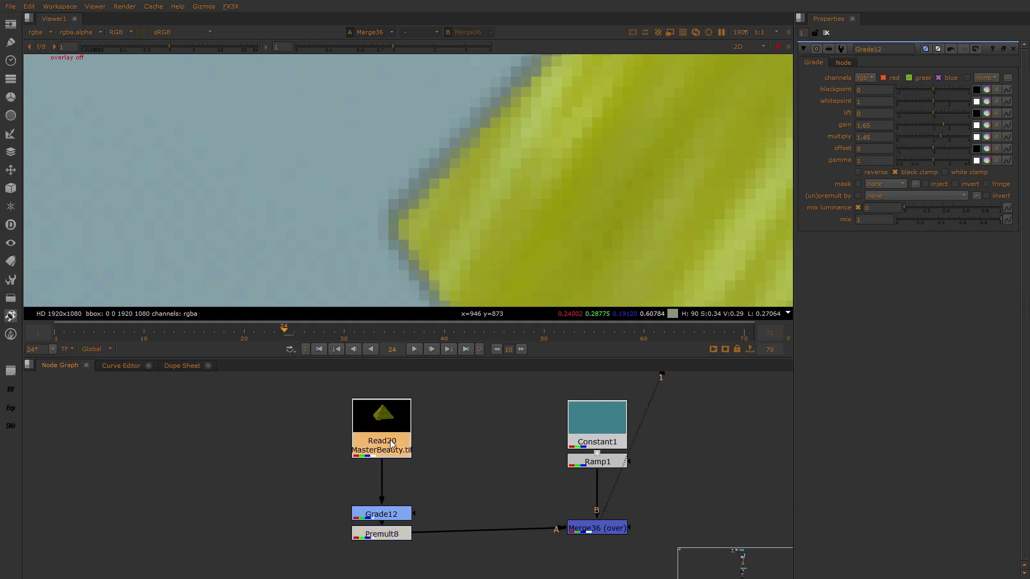
pyautogui.press('Tab')
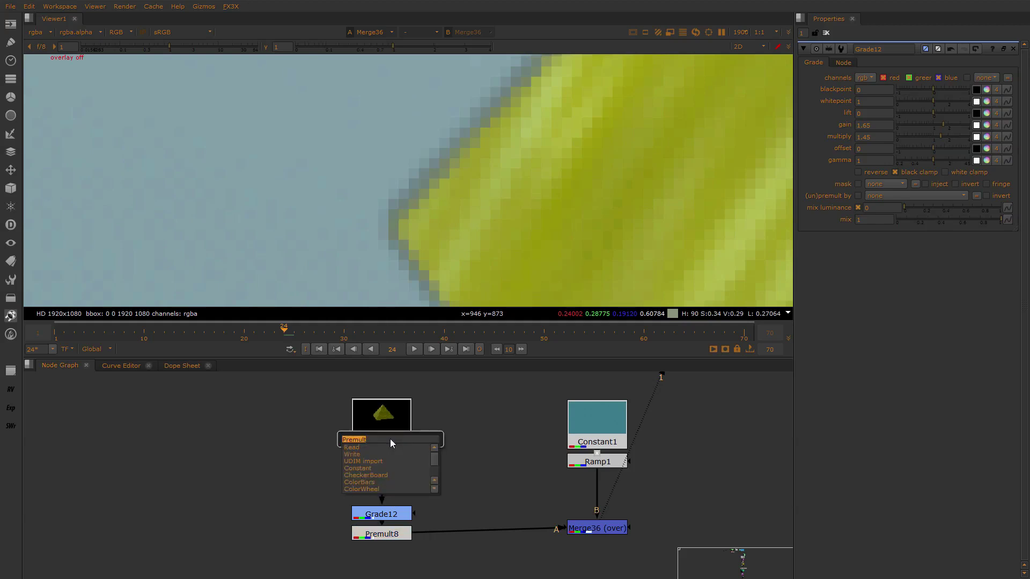
pyautogui.write('unp')
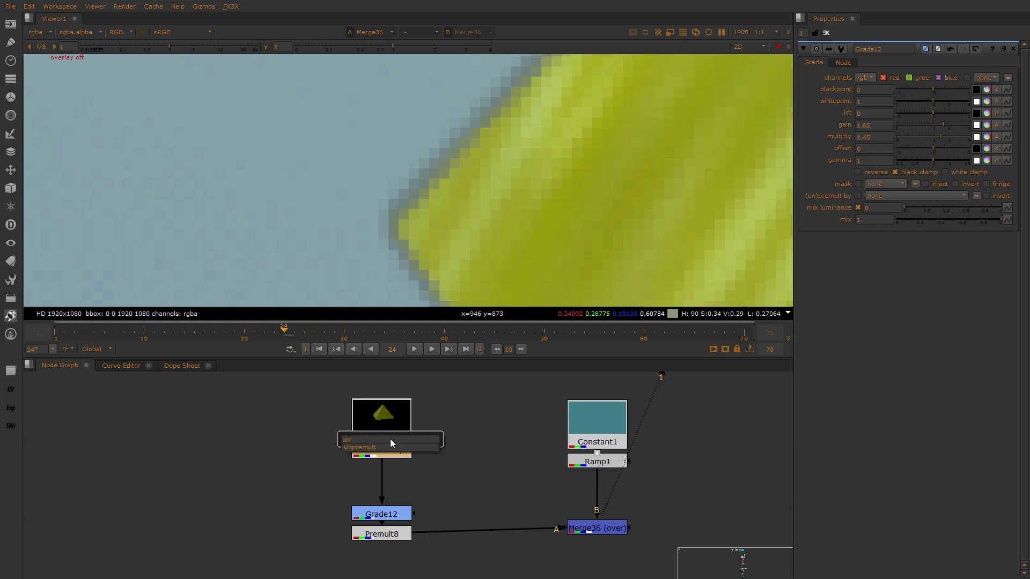
pyautogui.press('Return')
pyautogui.moveTo(373, 471); pyautogui.dragTo(319, 549)
pyautogui.click(481, 469)
pyautogui.moveTo(467, 464); pyautogui.dragTo(307, 551)
pyautogui.moveTo(452, 512); pyautogui.dragTo(397, 522, button='middle')
pyautogui.click(435, 463)
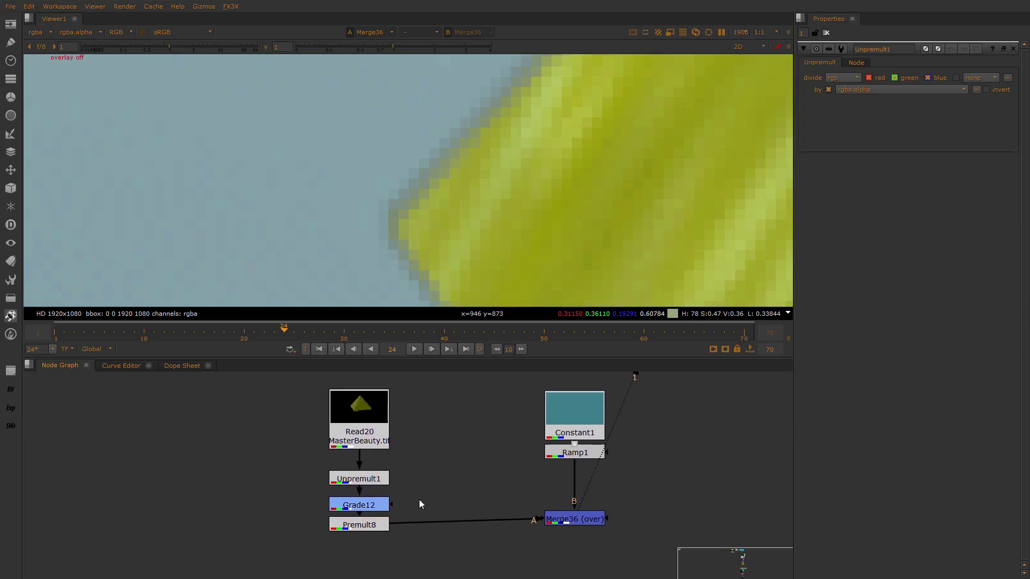
# Check the merged edge with Premult8 disabled, and space the Unpremult1, Grade12 and Premult8 nodes evenly in their column
pyautogui.click(365, 522)
pyautogui.press('d')
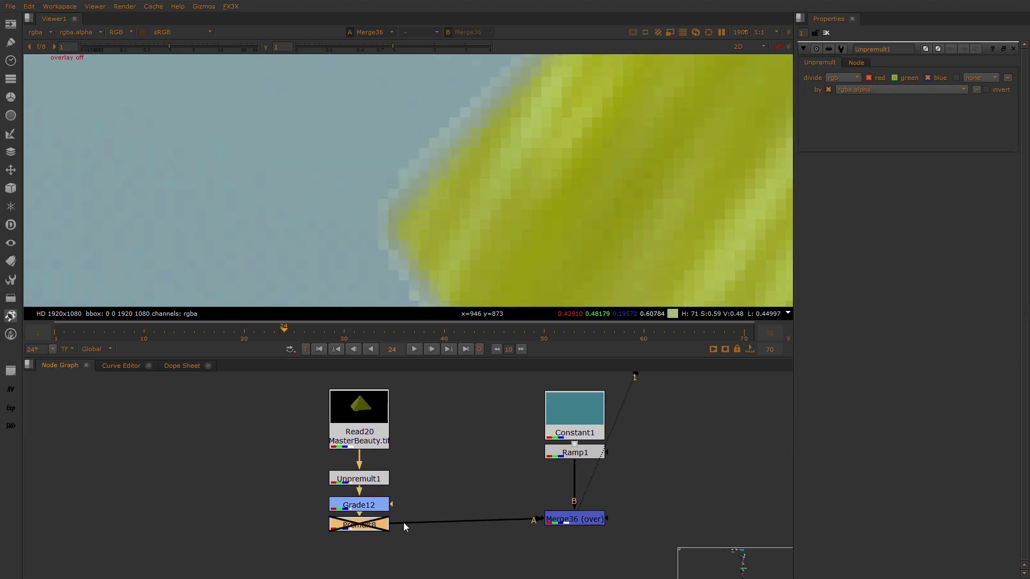
pyautogui.moveTo(387, 513); pyautogui.dragTo(385, 482)
pyautogui.click(562, 520)
pyautogui.click(372, 478)
pyautogui.moveTo(478, 181)
pyautogui.mouseDown(button='middle')
pyautogui.moveTo(430, 223)
pyautogui.moveTo(474, 161)
pyautogui.moveTo(487, 170)
pyautogui.mouseUp(button='middle')
pyautogui.scroll(2, 487, 170)
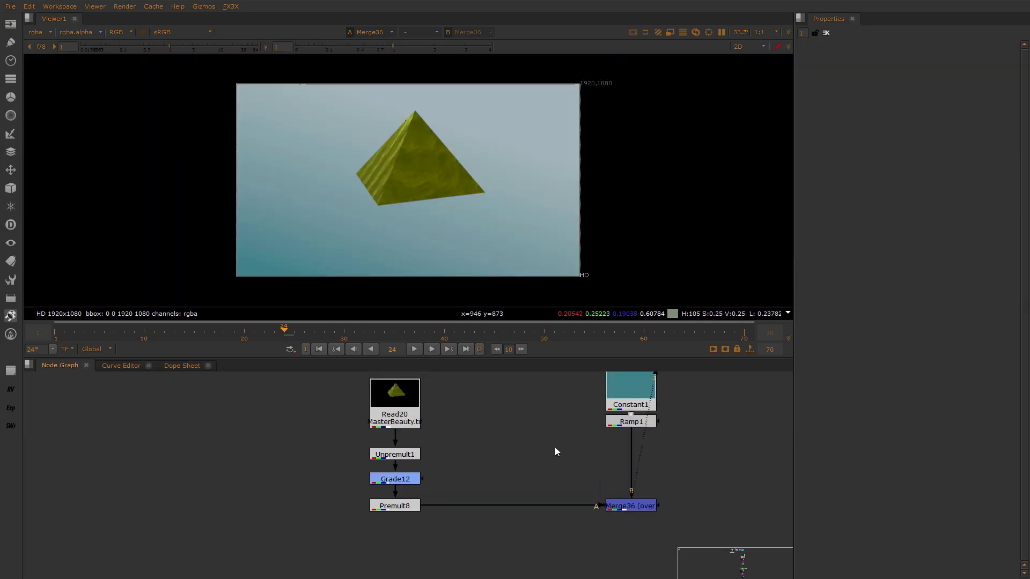
pyautogui.moveTo(476, 488); pyautogui.dragTo(481, 478, button='middle')
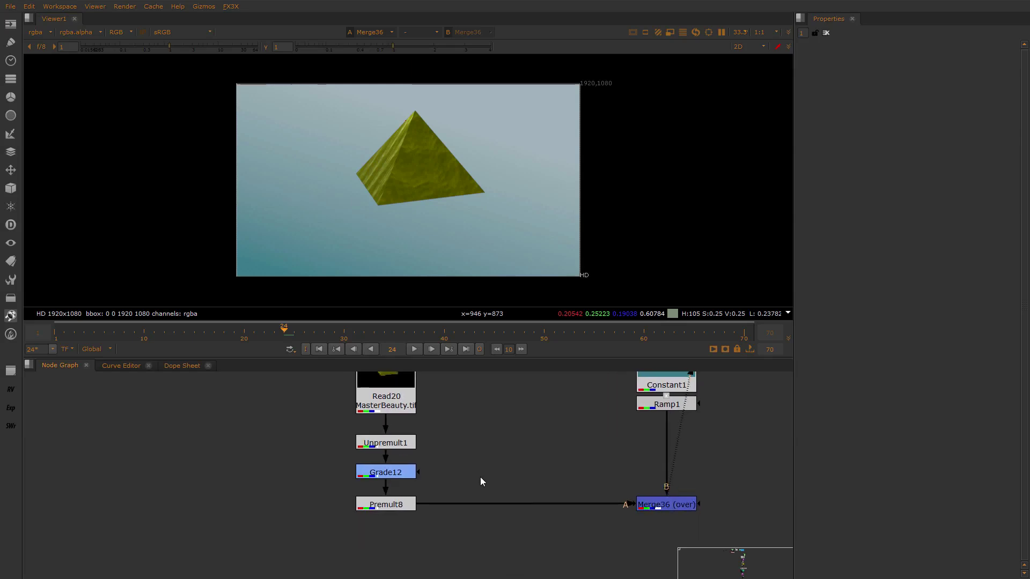
# Insert a Transform node after Premult8 and lower Merge36 to make room for the longer chain
pyautogui.click(397, 506)
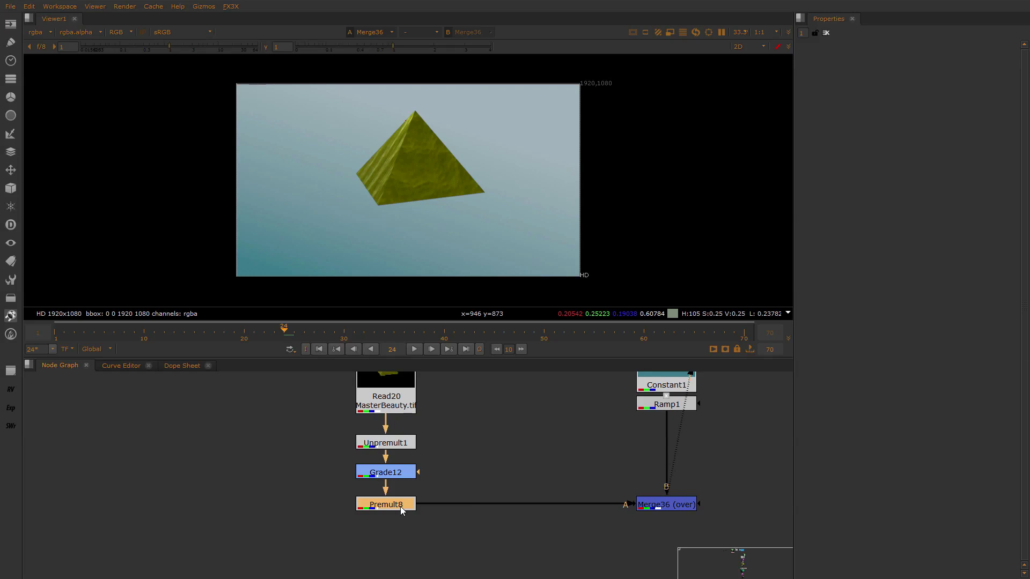
pyautogui.press('Tab')
pyautogui.write('tra')
pyautogui.click(375, 515)
pyautogui.moveTo(665, 504); pyautogui.dragTo(633, 529)
# Insert a Blur node after Transform10 and move Merge36 level with it
pyautogui.click(399, 524)
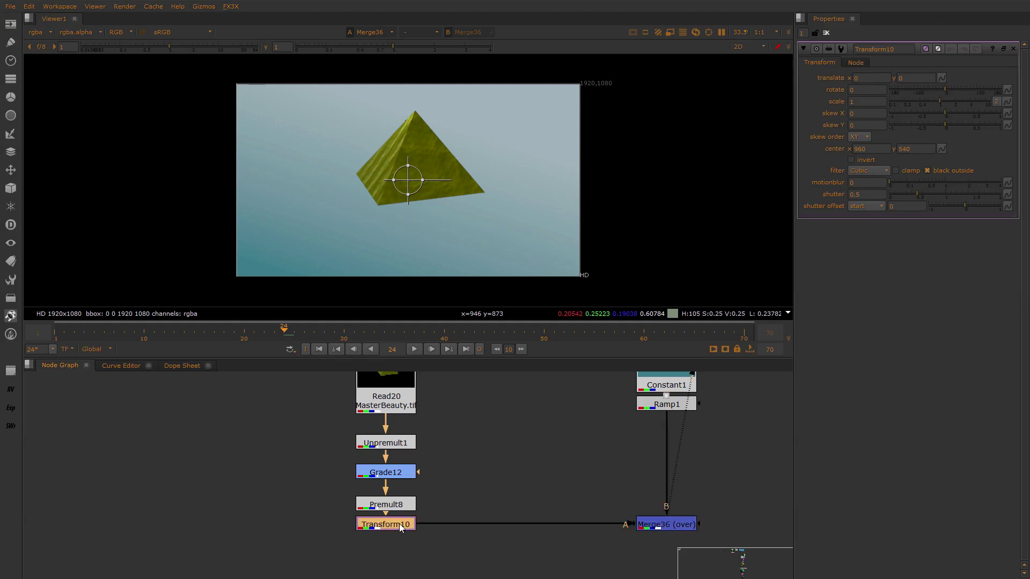
pyautogui.press('Tab')
pyautogui.click(374, 472)
pyautogui.moveTo(655, 520); pyautogui.dragTo(658, 550)
# Insert a Defocus node after the Blur node and lower Merge36 to line up with it
pyautogui.click(369, 548)
pyautogui.press('Tab')
pyautogui.write('def')
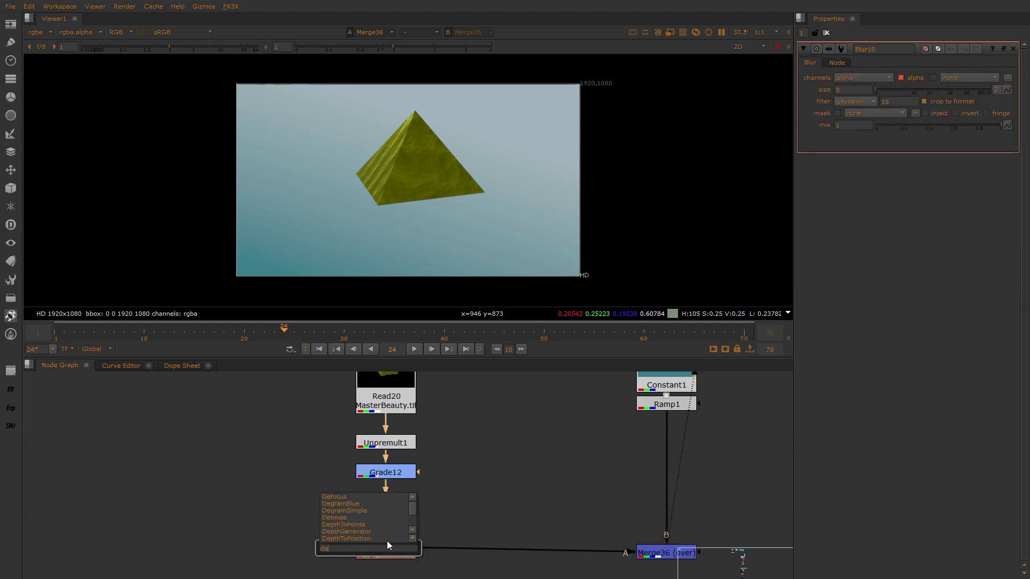
pyautogui.click(361, 539)
pyautogui.moveTo(492, 522); pyautogui.dragTo(500, 440, button='middle')
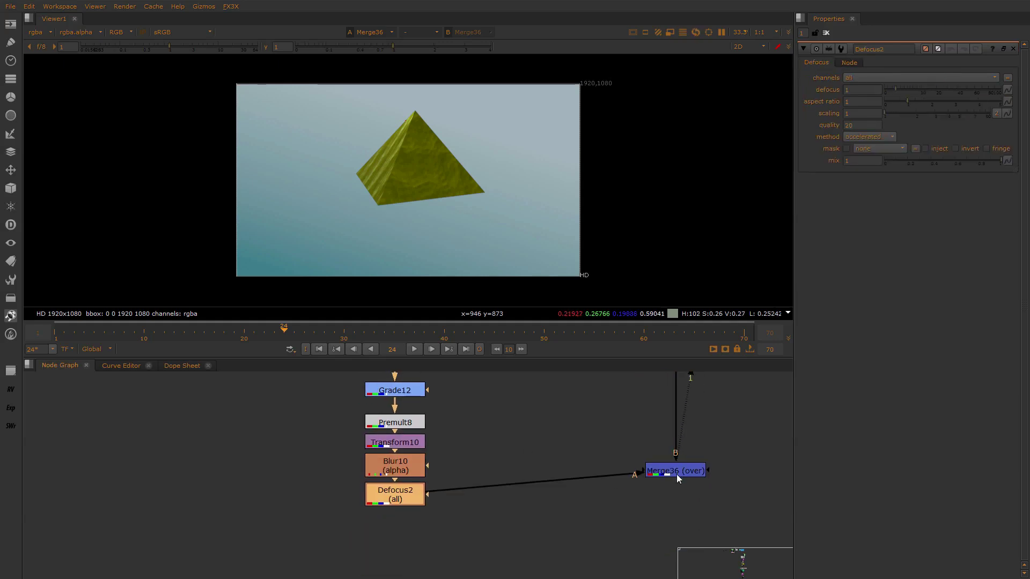
pyautogui.moveTo(677, 471); pyautogui.dragTo(677, 493)
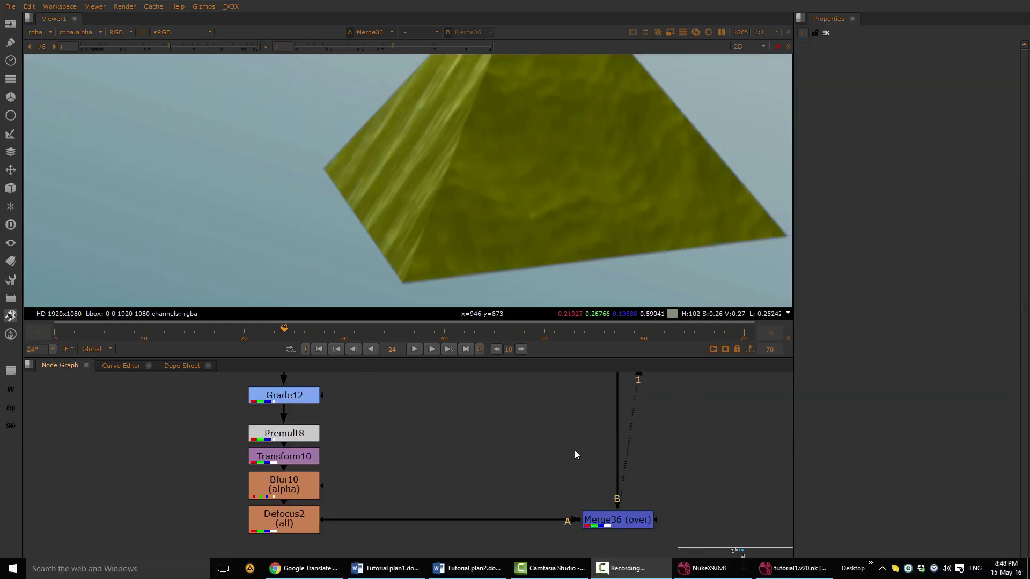
# Insert a Tracker node between Transform10 and Blur10, and move Merge36 level with Defocus2
pyautogui.press('Tab')
pyautogui.write('tracker')
pyautogui.press('Return')
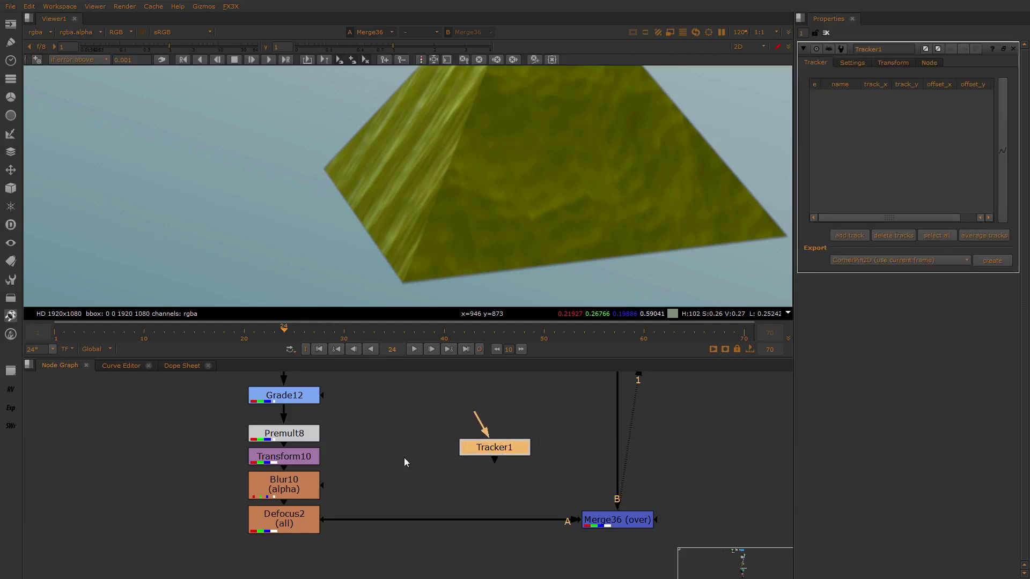
pyautogui.moveTo(360, 463); pyautogui.dragTo(211, 559)
pyautogui.moveTo(270, 486); pyautogui.dragTo(271, 530)
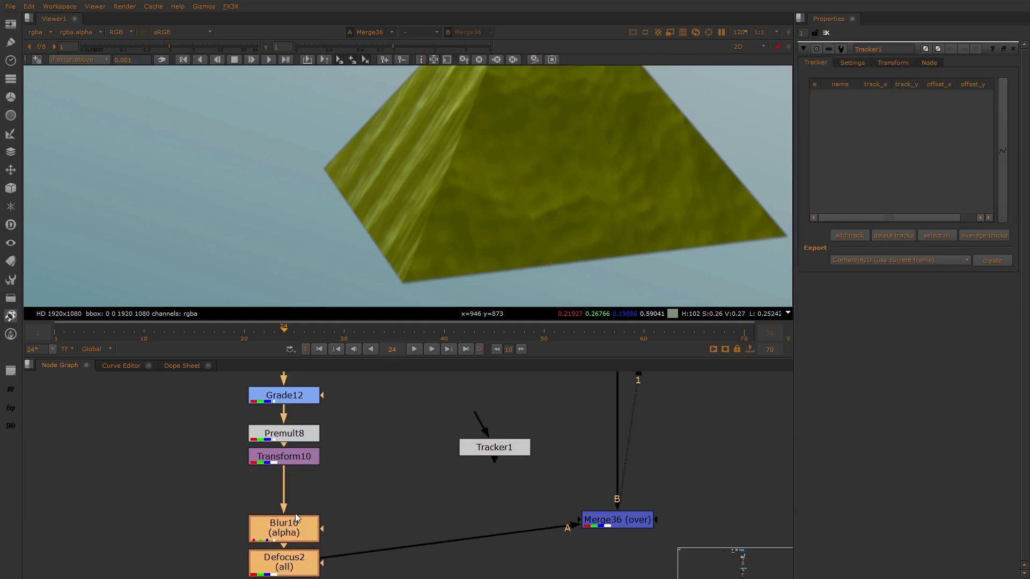
pyautogui.moveTo(471, 449); pyautogui.dragTo(281, 484)
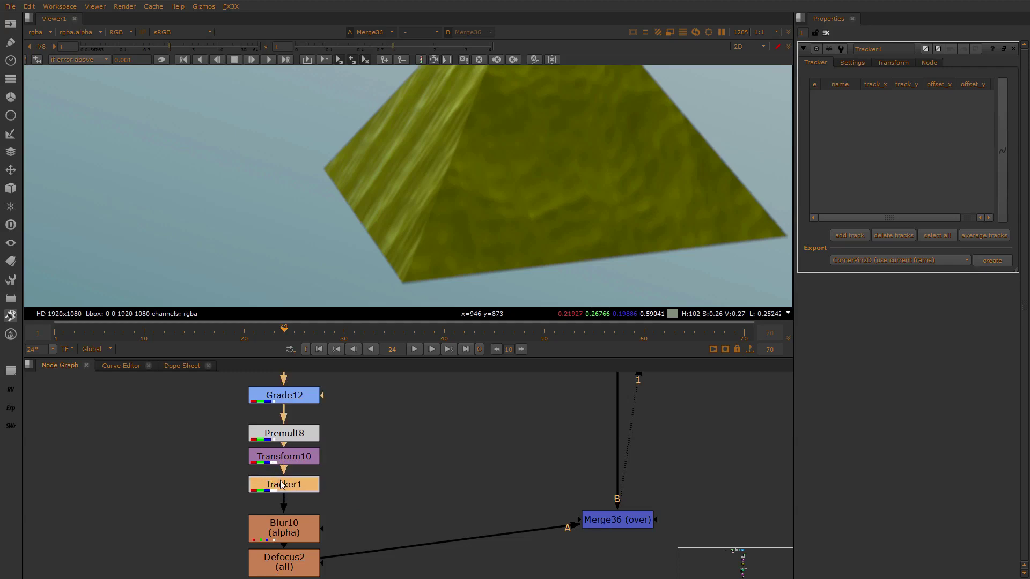
pyautogui.moveTo(621, 513); pyautogui.dragTo(611, 449, button='middle')
pyautogui.click(612, 497)
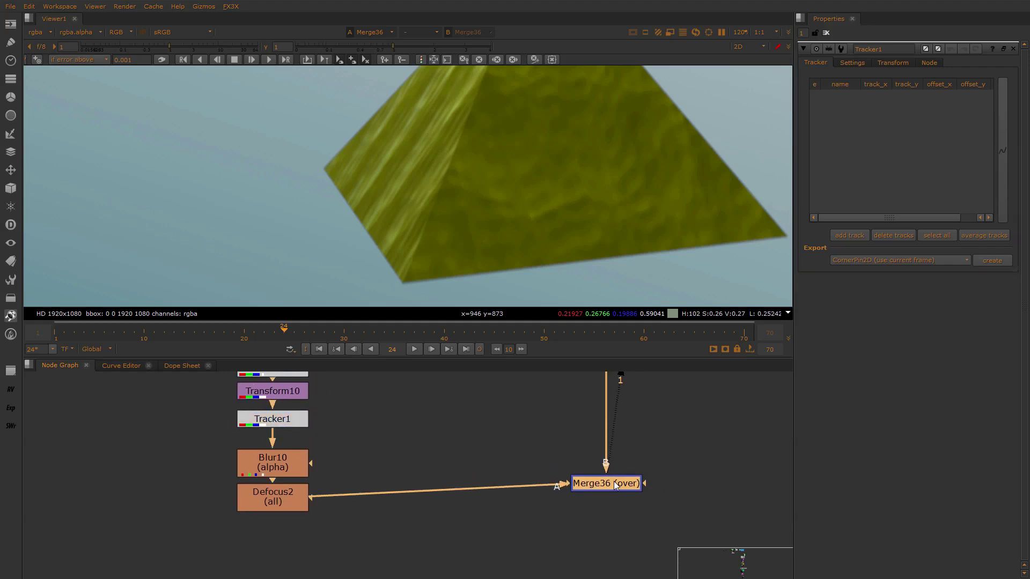
# View the outputs of Tracker1, Merge36, Transform10 and Blur10 in turn
pyautogui.click(292, 421)
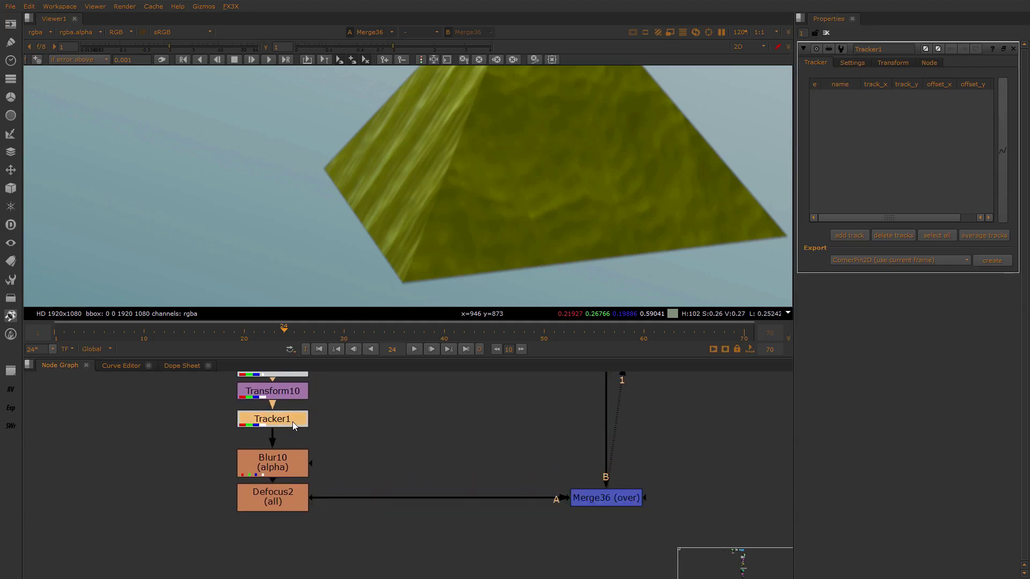
pyautogui.press('1')
pyautogui.click(596, 500)
pyautogui.press('1')
pyautogui.moveTo(403, 449); pyautogui.dragTo(412, 476, button='middle')
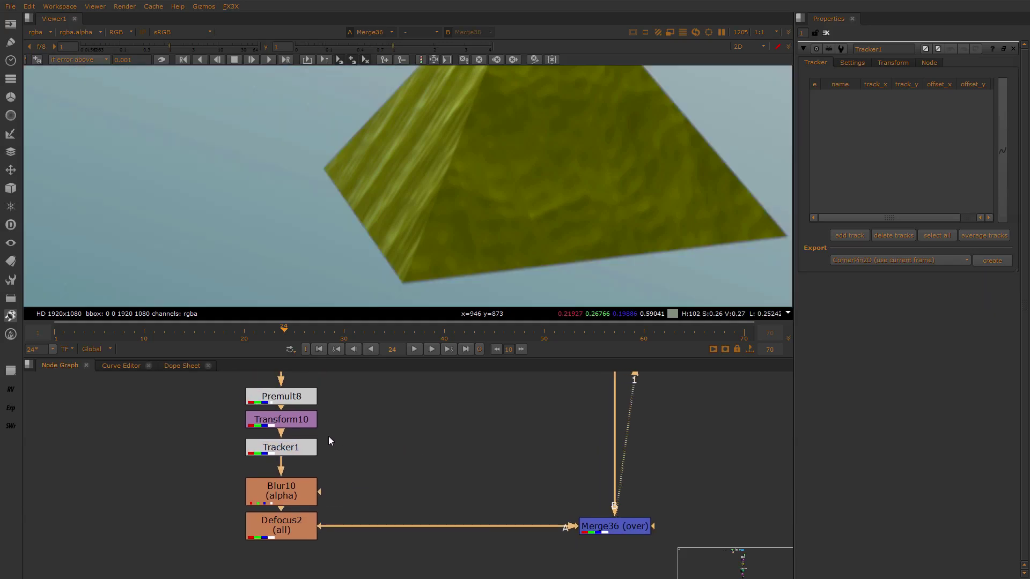
pyautogui.click(300, 420)
pyautogui.press('1')
pyautogui.click(301, 500)
pyautogui.press('1')
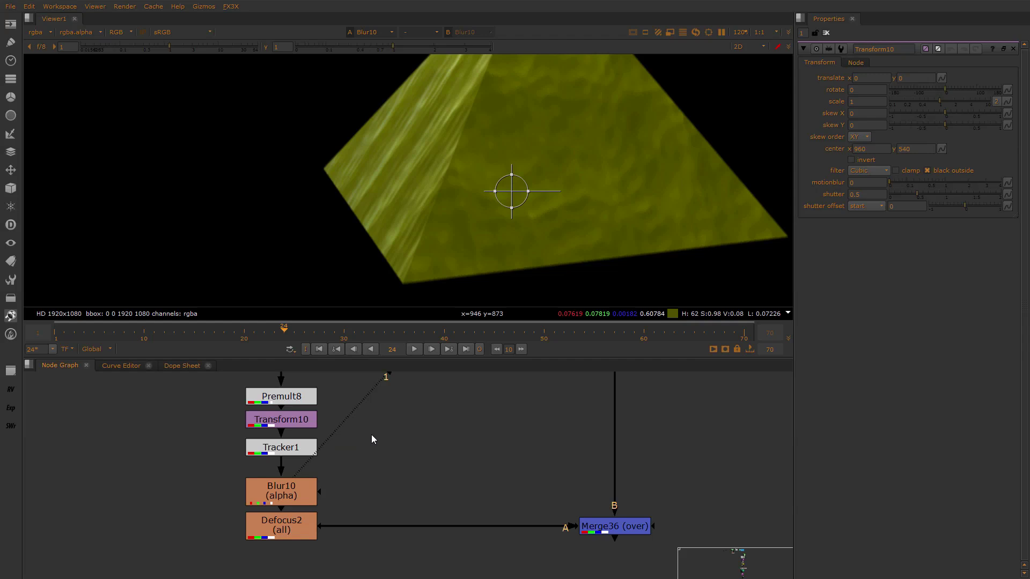
# Create a 3 by 3 Matrix node, connect it to Premult8 and view its output
pyautogui.press('Tab')
pyautogui.write('matrix...')
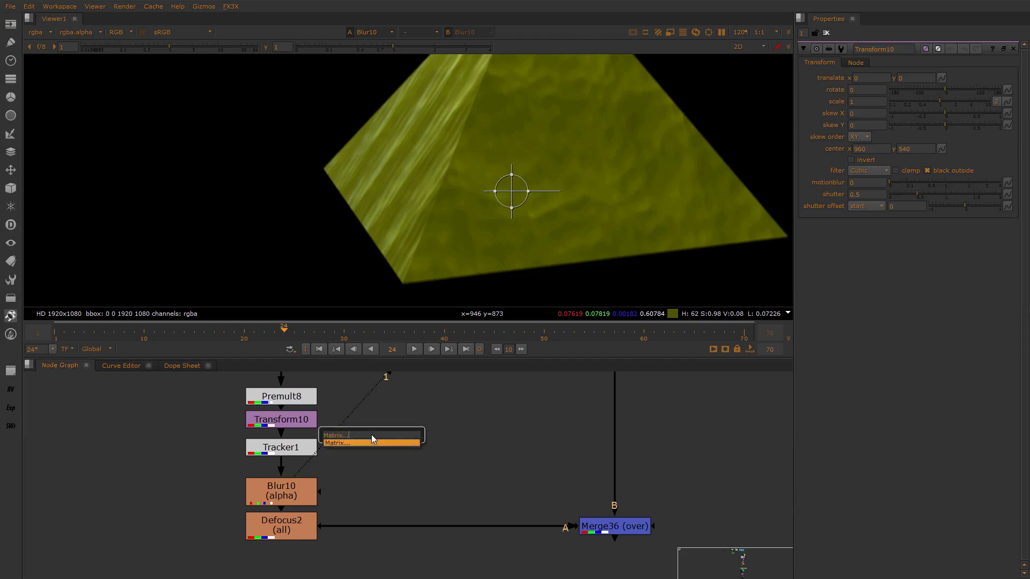
pyautogui.press('Return')
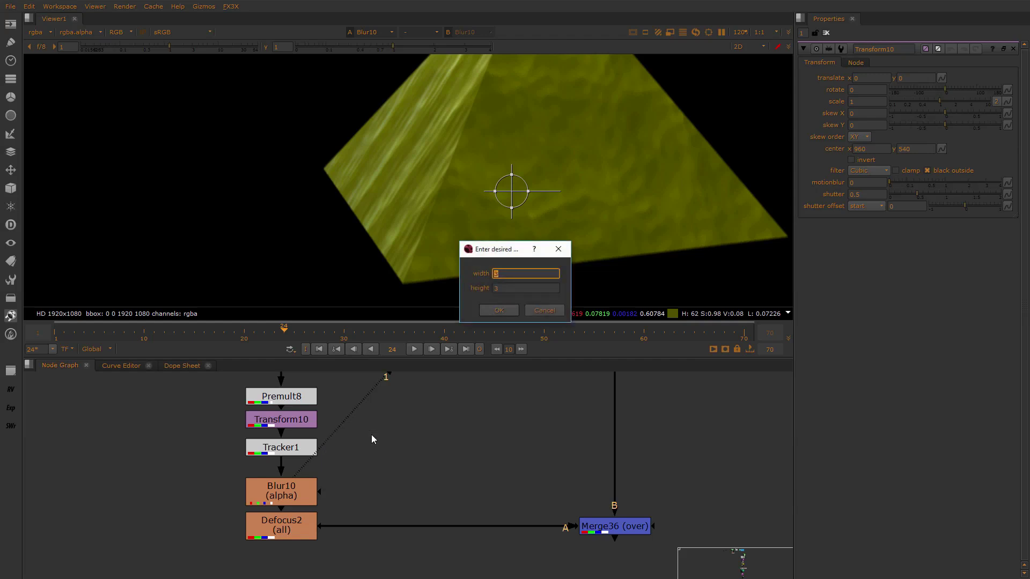
pyautogui.press('Return')
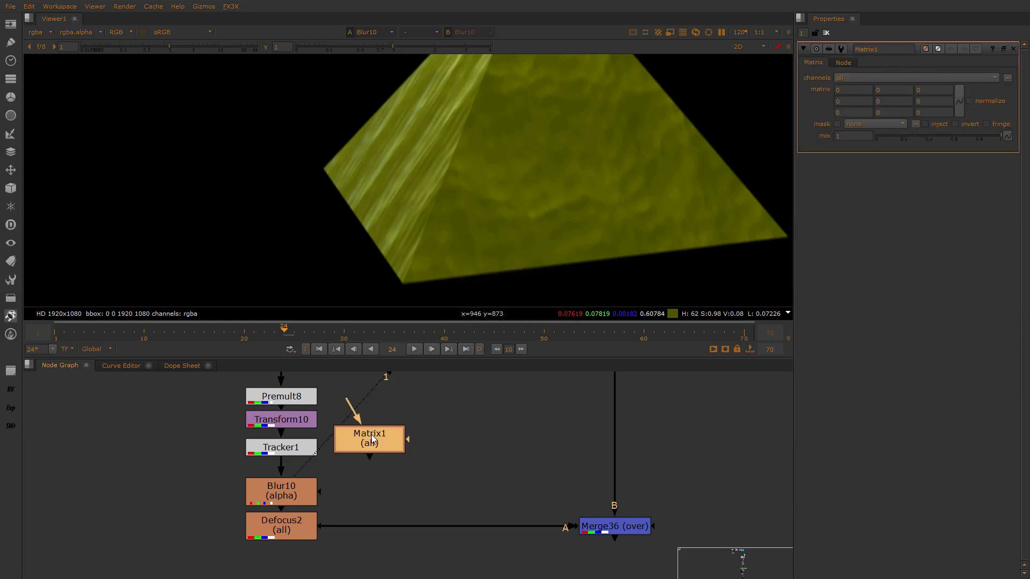
pyautogui.moveTo(357, 440); pyautogui.dragTo(429, 458)
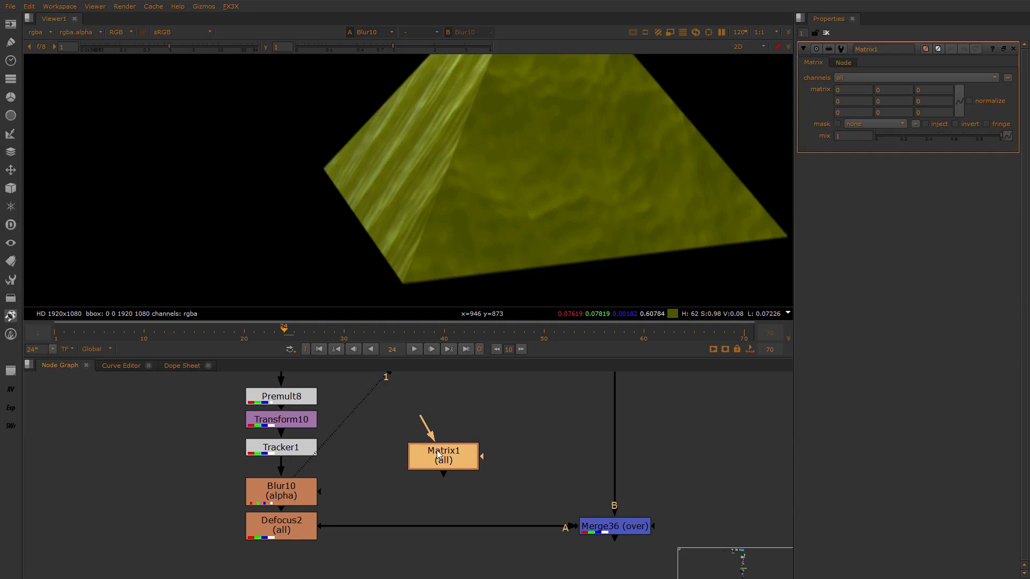
pyautogui.moveTo(434, 426); pyautogui.dragTo(308, 397)
pyautogui.moveTo(437, 452); pyautogui.dragTo(449, 436)
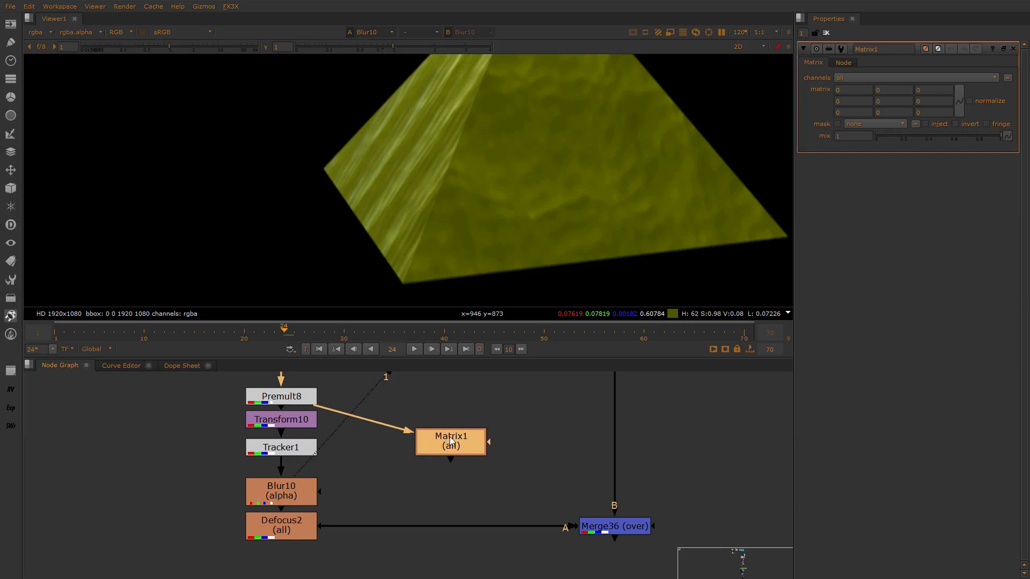
pyautogui.press('1')
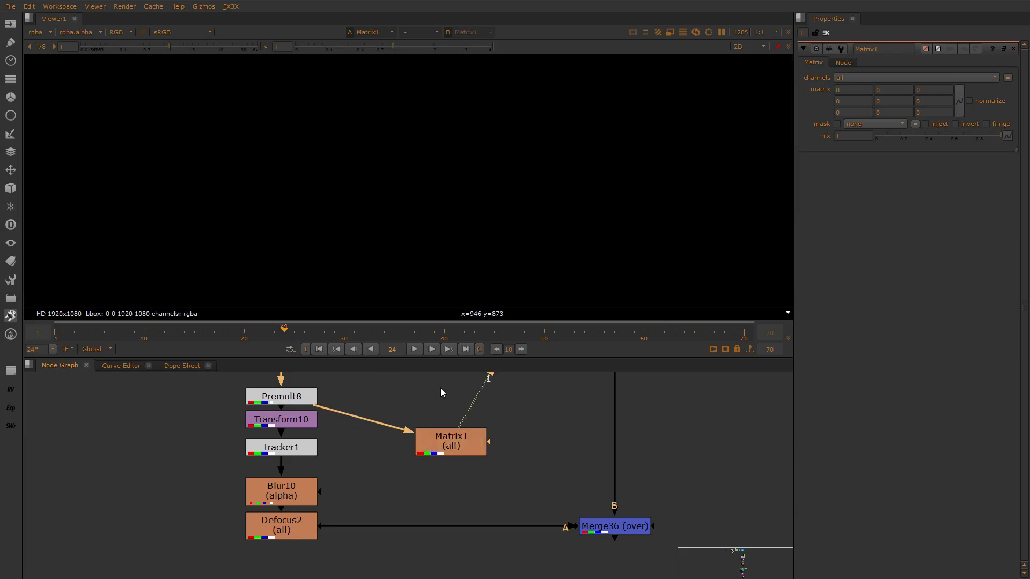
# Set the first coefficient of Matrix1 to 1, with the whole frame fitted in the viewer
pyautogui.press('f')
pyautogui.doubleClick(458, 435)
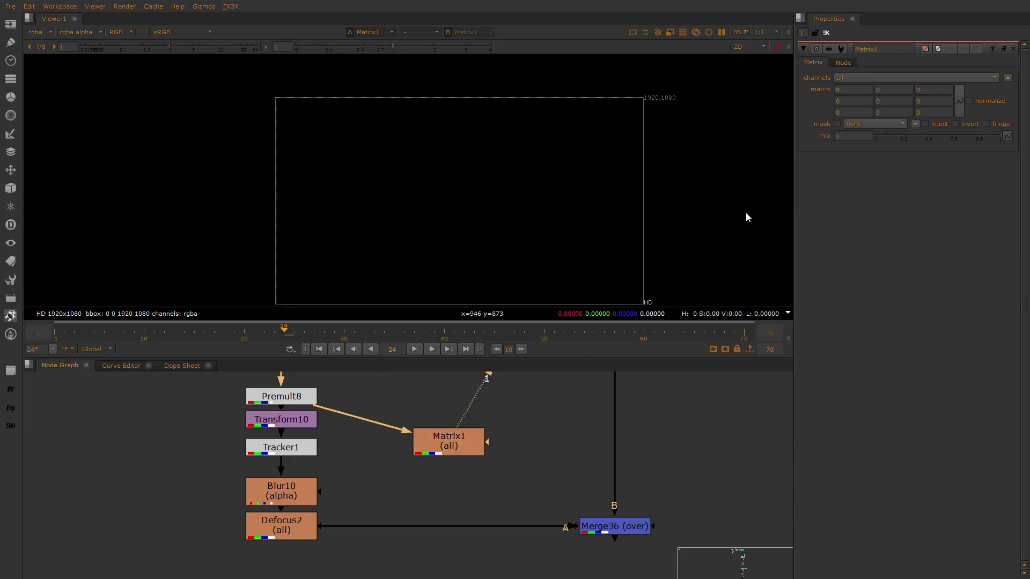
pyautogui.moveTo(854, 90); pyautogui.dragTo(602, 116)
pyautogui.doubleClick(460, 440)
pyautogui.click(452, 438)
pyautogui.moveTo(849, 91); pyautogui.dragTo(633, 116)
pyautogui.write('1')
pyautogui.press('Return')
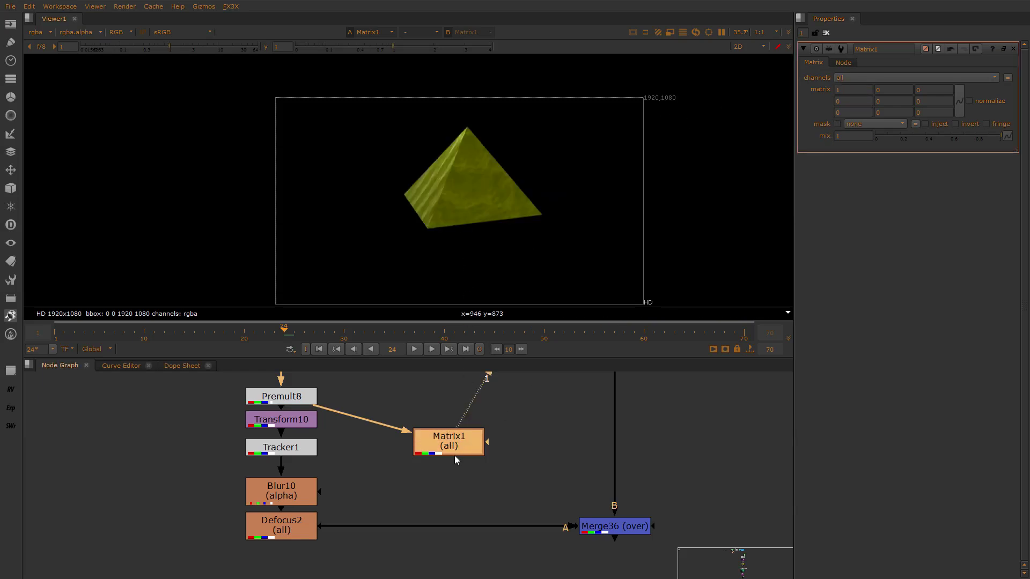
# Toggle Matrix1 off and on repeatedly to examine the pixel shift at the pyramid's tip and edges
pyautogui.scroll(2, 439, 152)
pyautogui.scroll(4, 439, 152)
pyautogui.scroll(3, 533, 126)
pyautogui.moveTo(547, 75); pyautogui.dragTo(500, 190, button='middle')
pyautogui.scroll(1, 500, 190)
pyautogui.click(454, 445)
pyautogui.press('d')
pyautogui.press('d')
pyautogui.press('d')
pyautogui.press('d')
pyautogui.press('d')
pyautogui.press('d')
pyautogui.press('d')
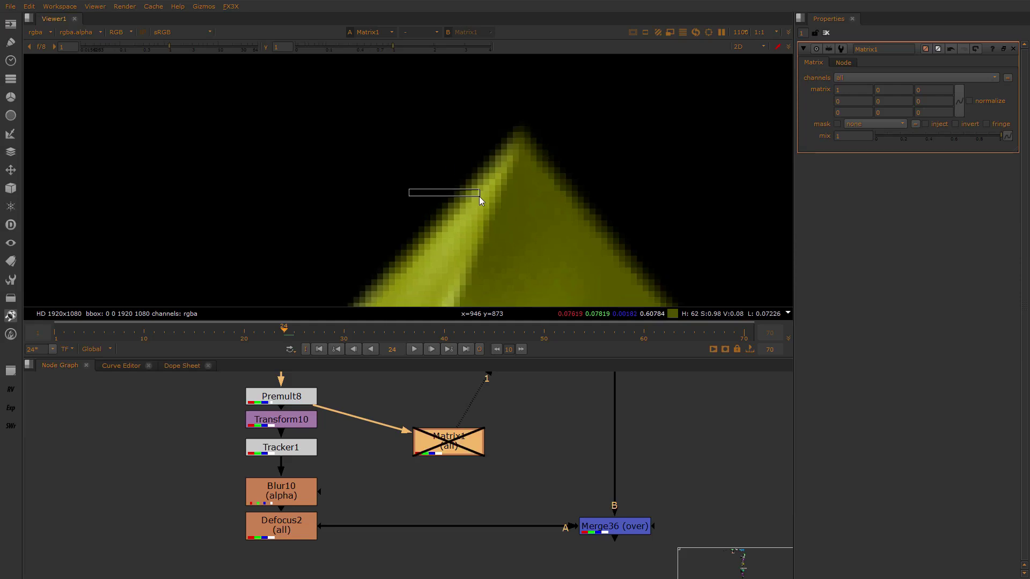
pyautogui.scroll(6, 498, 245)
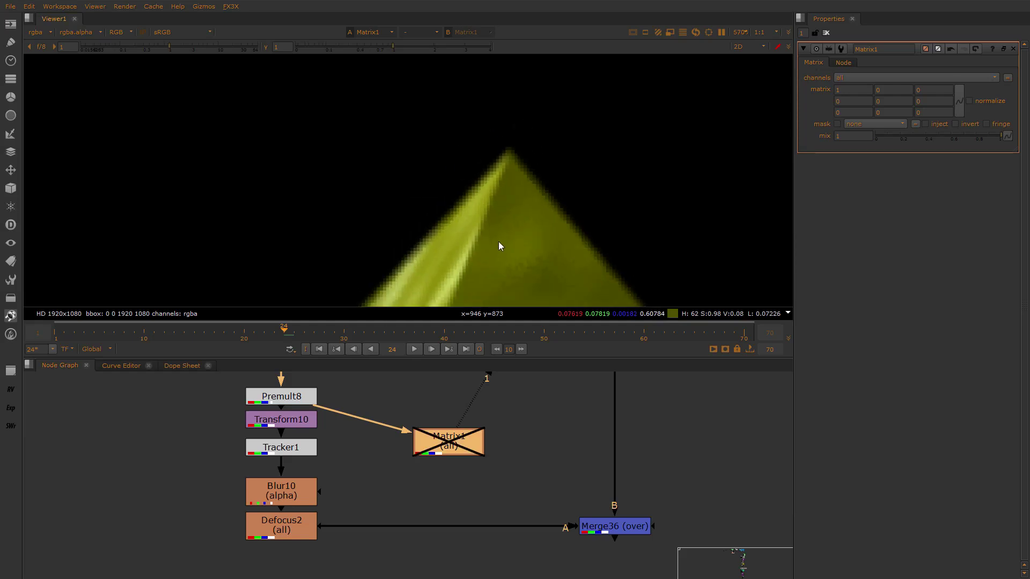
pyautogui.scroll(-6, 430, 137)
pyautogui.scroll(4, 423, 252)
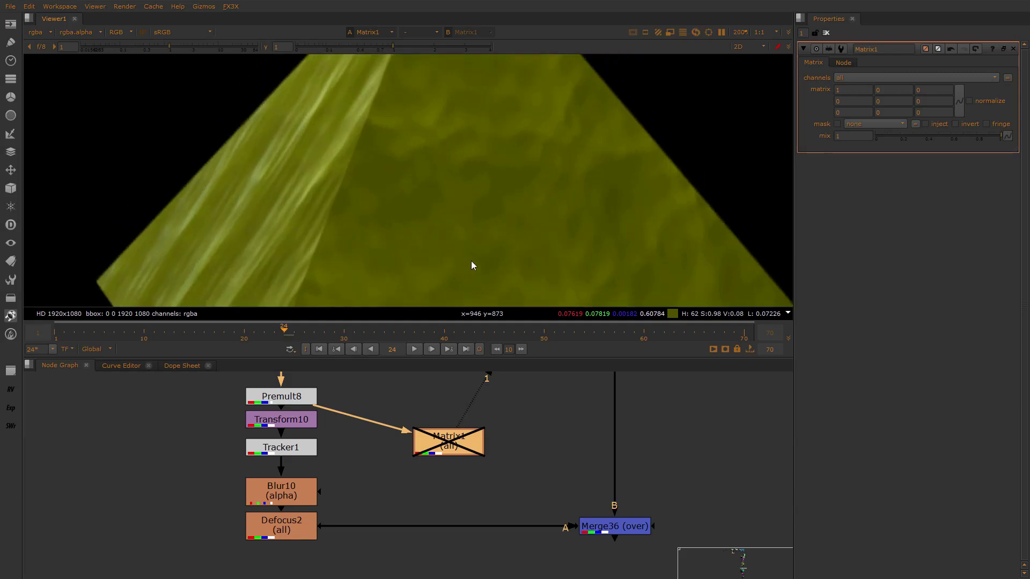
pyautogui.press('d')
# Create a Transform node beside Matrix1, connect it to Premult8 and view its output
pyautogui.click(528, 417)
pyautogui.press('Tab')
pyautogui.write('tran')
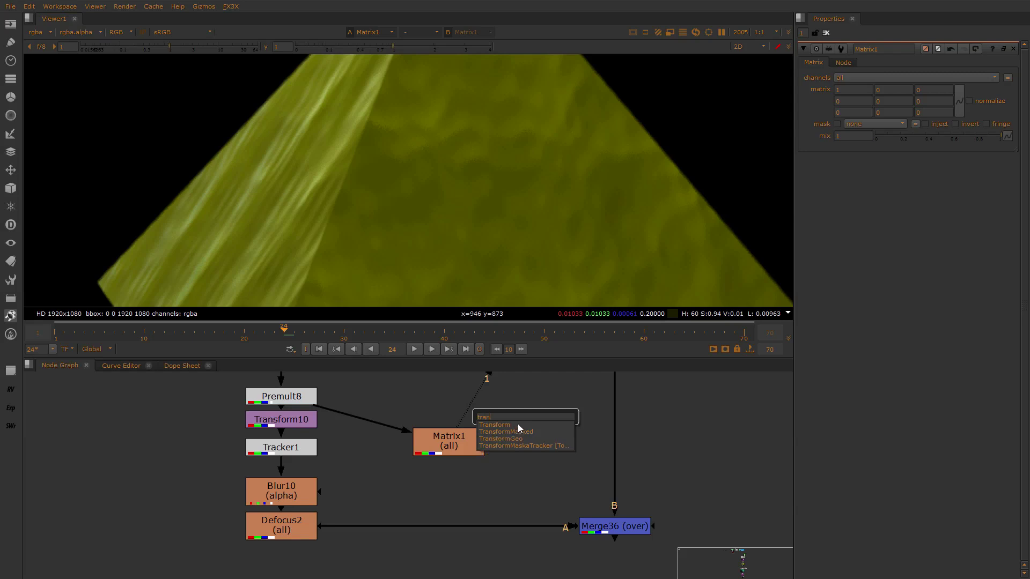
pyautogui.press('Return')
pyautogui.moveTo(513, 384); pyautogui.dragTo(294, 396)
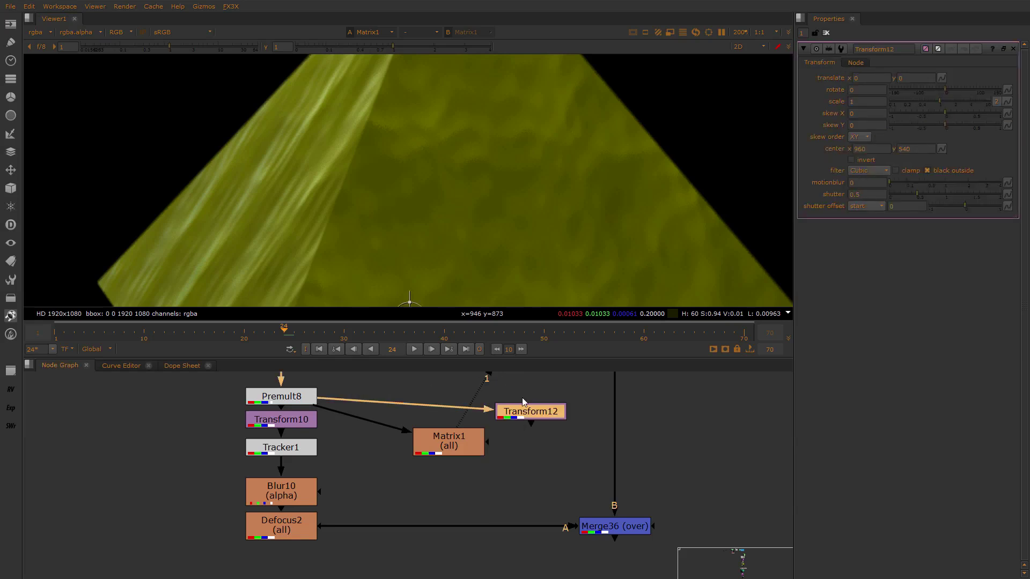
pyautogui.moveTo(536, 409); pyautogui.dragTo(548, 417)
pyautogui.press('1')
# Set the translation of Transform12 to x 1 and y -1
pyautogui.click(856, 77)
pyautogui.write('1')
pyautogui.press('Tab')
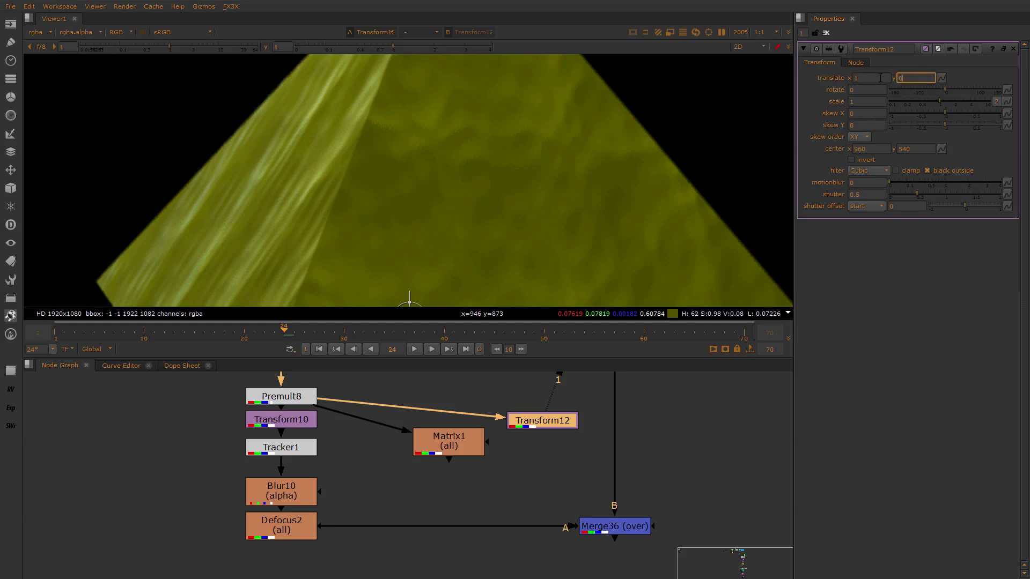
pyautogui.write('-')
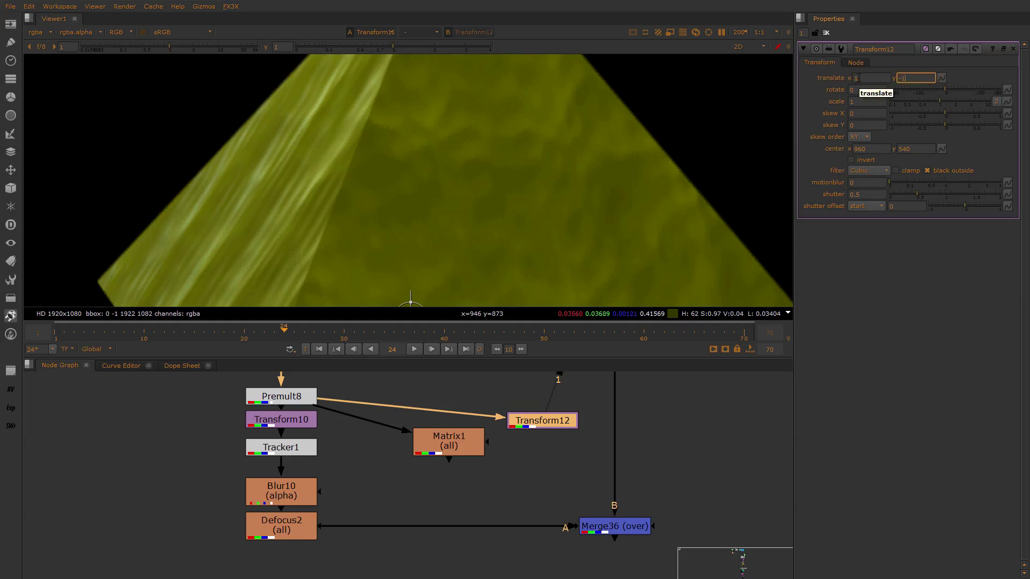
pyautogui.write('1')
pyautogui.press('Return')
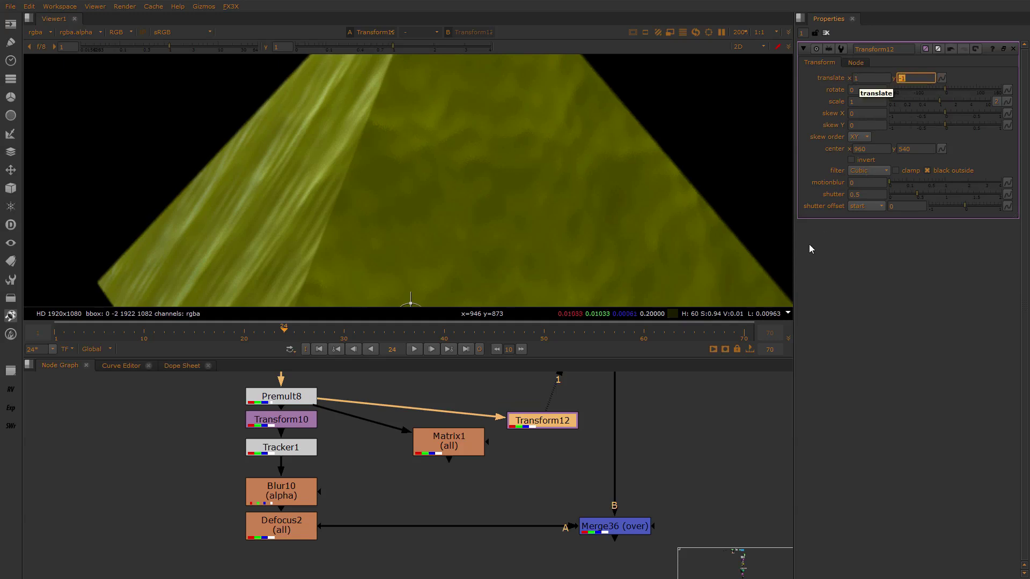
# Compare Matrix1 and Transform12 by alternating between them in the viewer, close up on the pyramid's edge
pyautogui.click(462, 434)
pyautogui.press('2')
pyautogui.scroll(10, 193, 188)
pyautogui.press('1')
pyautogui.press('2')
pyautogui.press('1')
pyautogui.press('2')
pyautogui.press('1')
pyautogui.press('2')
pyautogui.press('1')
pyautogui.press('2')
pyautogui.press('1')
pyautogui.press('2')
pyautogui.press('1')
pyautogui.press('2')
pyautogui.press('1')
pyautogui.scroll(-5, 273, 160)
pyautogui.moveTo(272, 156); pyautogui.dragTo(351, 219, button='middle')
pyautogui.scroll(2, 352, 218)
# Delete the test nodes Matrix1 and Transform12 from the graph
pyautogui.click(537, 420)
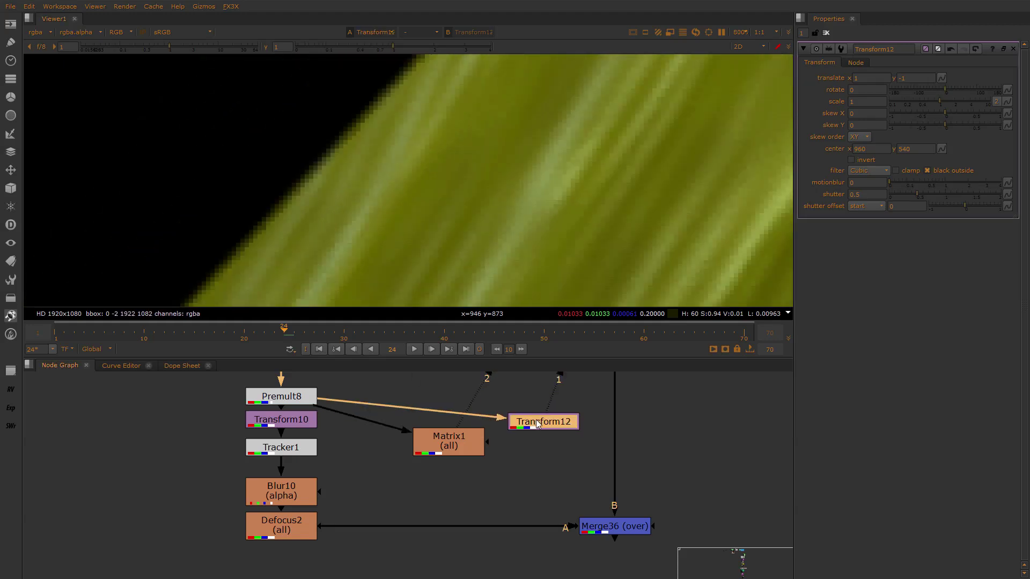
pyautogui.press('l')
pyautogui.press('Delete')
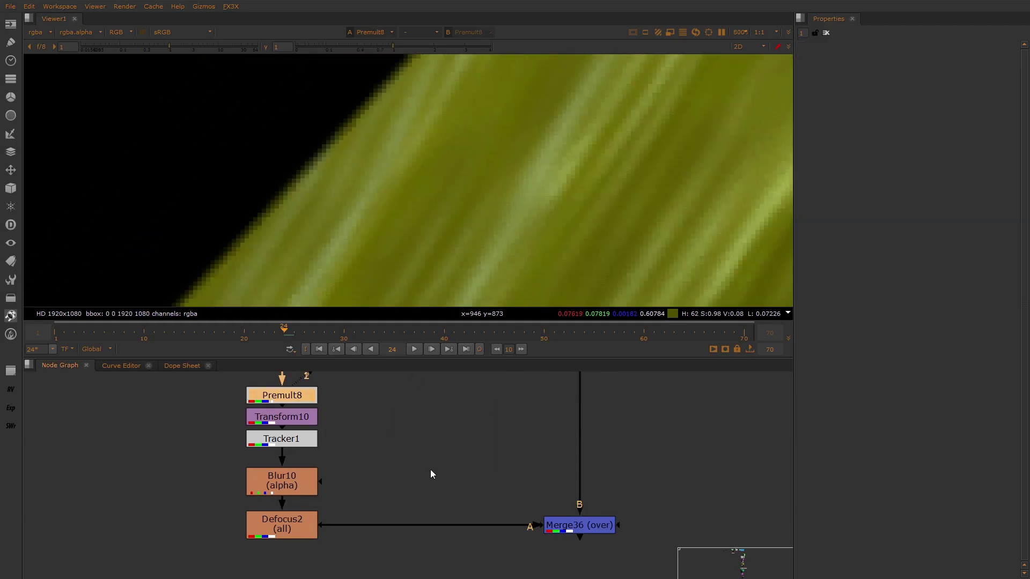
pyautogui.scroll(-5, 443, 451)
pyautogui.scroll(3, 442, 446)
pyautogui.hotkey('ctrl', 'z')
pyautogui.click(465, 454)
pyautogui.press('Delete')
pyautogui.click(523, 443)
pyautogui.press('Delete')
# View Merge36 and look over the chain of nodes from Unpremult1 to Premult8
pyautogui.click(524, 503)
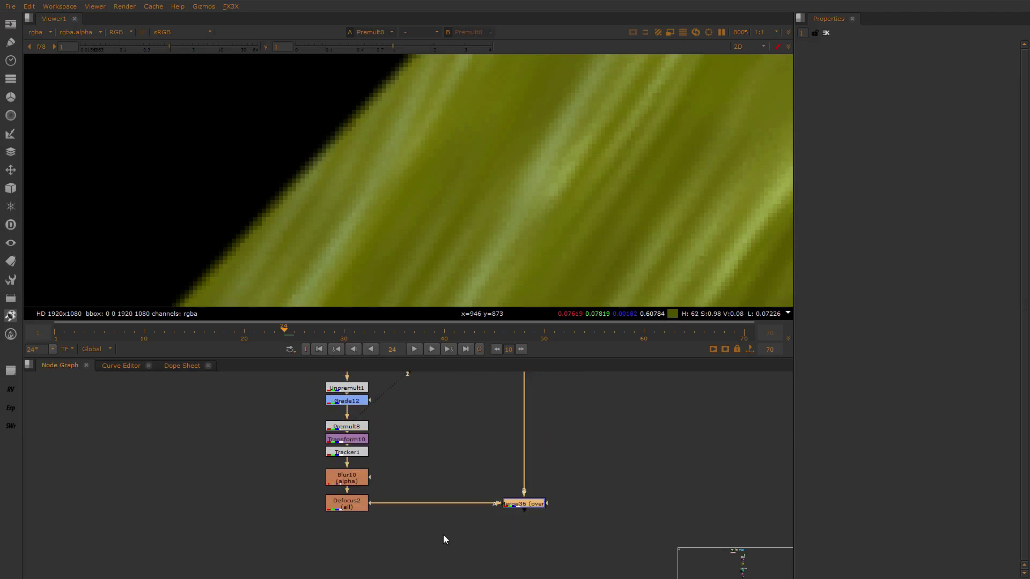
pyautogui.press('1')
pyautogui.click(438, 483)
pyautogui.scroll(1, 438, 478)
pyautogui.moveTo(399, 445); pyautogui.dragTo(399, 503, button='middle')
pyautogui.scroll(-2, 373, 469)
pyautogui.moveTo(373, 468); pyautogui.dragTo(374, 492, button='middle')
pyautogui.scroll(1, 372, 436)
pyautogui.moveTo(353, 456); pyautogui.dragTo(293, 509)
pyautogui.click(381, 445)
pyautogui.click(368, 466)
pyautogui.moveTo(355, 450); pyautogui.dragTo(355, 446)
pyautogui.click(365, 465)
pyautogui.moveTo(360, 468); pyautogui.dragTo(354, 428, button='middle')
pyautogui.scroll(1, 354, 428)
pyautogui.moveTo(359, 421); pyautogui.dragTo(360, 383, button='middle')
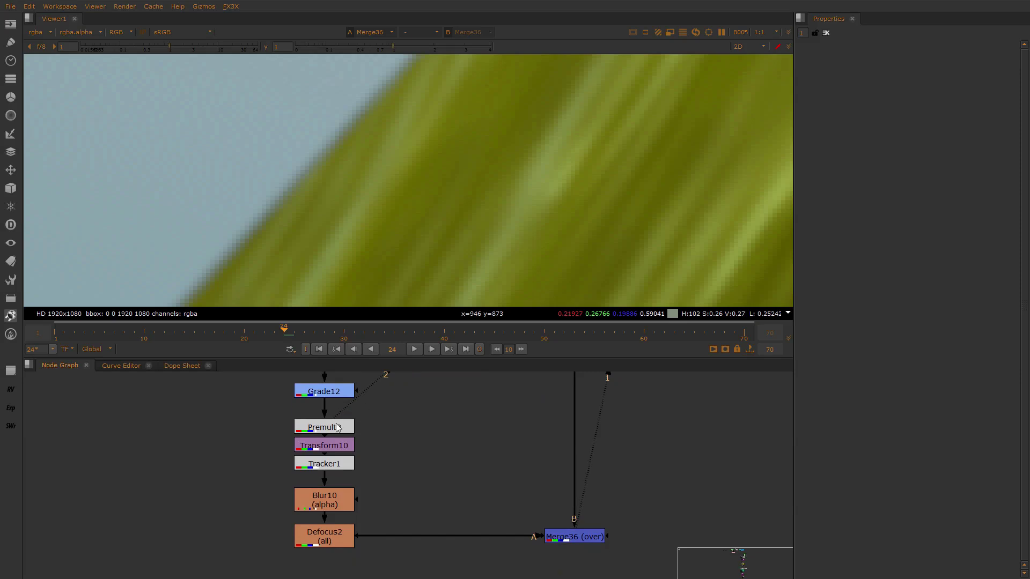
# Move Premult8 closer to Grade12, and select the group of nodes from Transform10 to Defocus2
pyautogui.moveTo(413, 430); pyautogui.dragTo(248, 563)
pyautogui.moveTo(384, 491); pyautogui.dragTo(394, 465, button='middle')
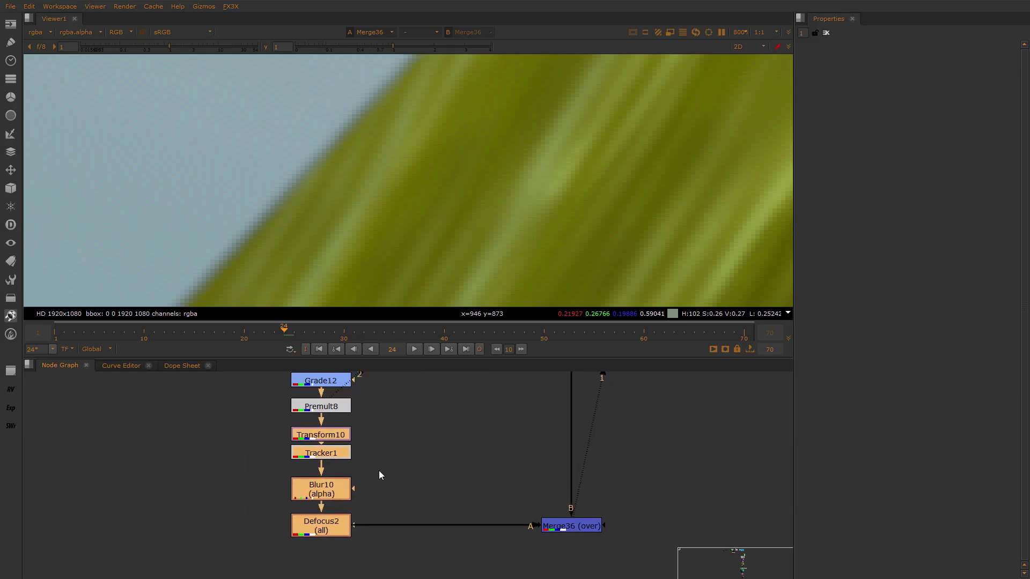
pyautogui.moveTo(472, 470); pyautogui.dragTo(411, 455, button='middle')
pyautogui.click(455, 536)
pyautogui.moveTo(456, 536); pyautogui.dragTo(447, 529)
pyautogui.click(481, 506)
pyautogui.scroll(-4, 465, 530)
pyautogui.moveTo(465, 529); pyautogui.dragTo(452, 549, button='middle')
pyautogui.moveTo(532, 395); pyautogui.dragTo(301, 570)
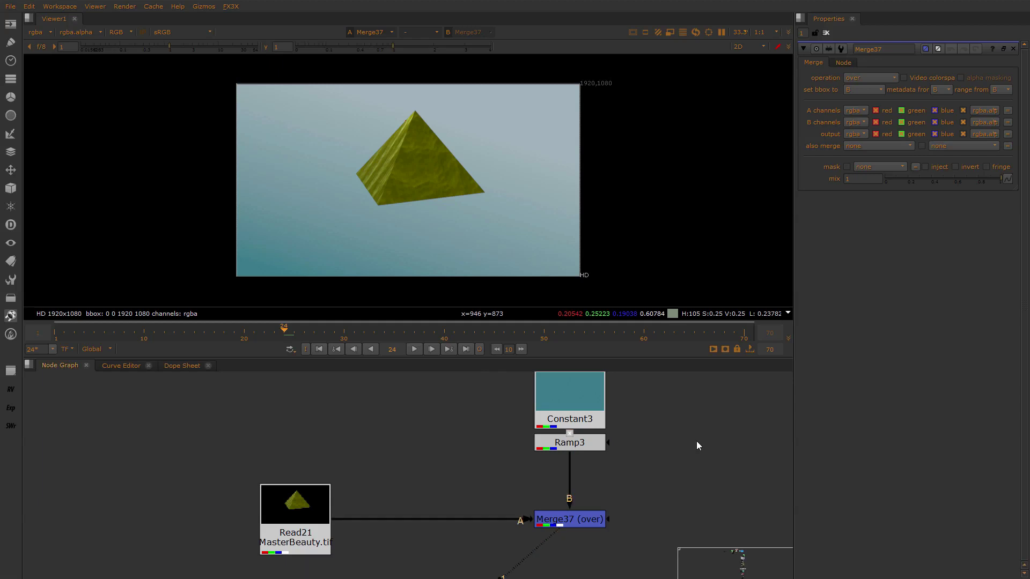
# View Read21 and Merge37 in turn to compare the source render with the merged result
pyautogui.click(314, 503)
pyautogui.click(559, 521)
pyautogui.click(347, 519)
pyautogui.click(319, 520)
pyautogui.press('1')
pyautogui.click(564, 520)
pyautogui.press('1')
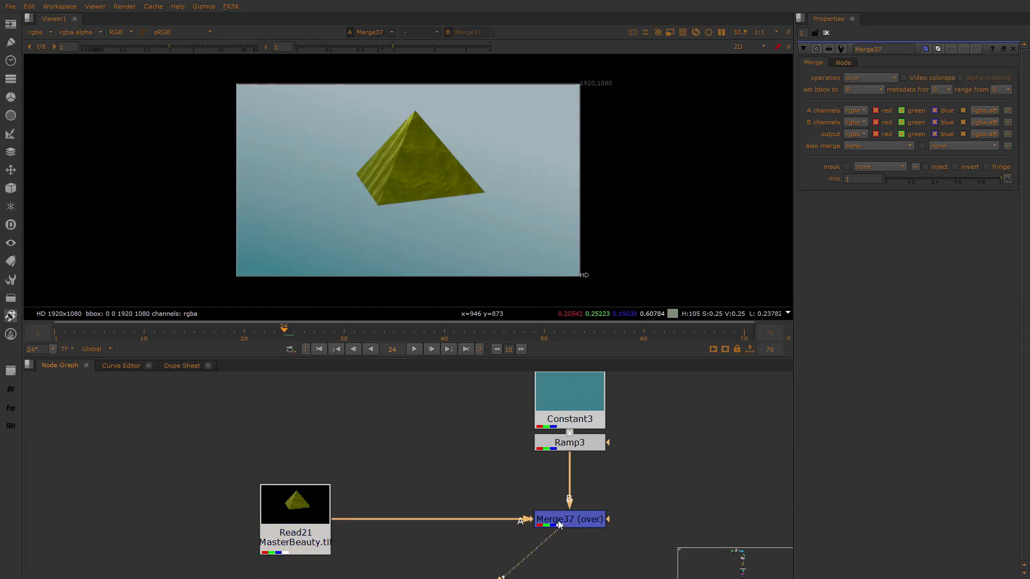
# Examine the Merge37 composite and the Read21, Constant3 and Ramp3 nodes that feed it
pyautogui.scroll(1, 410, 114)
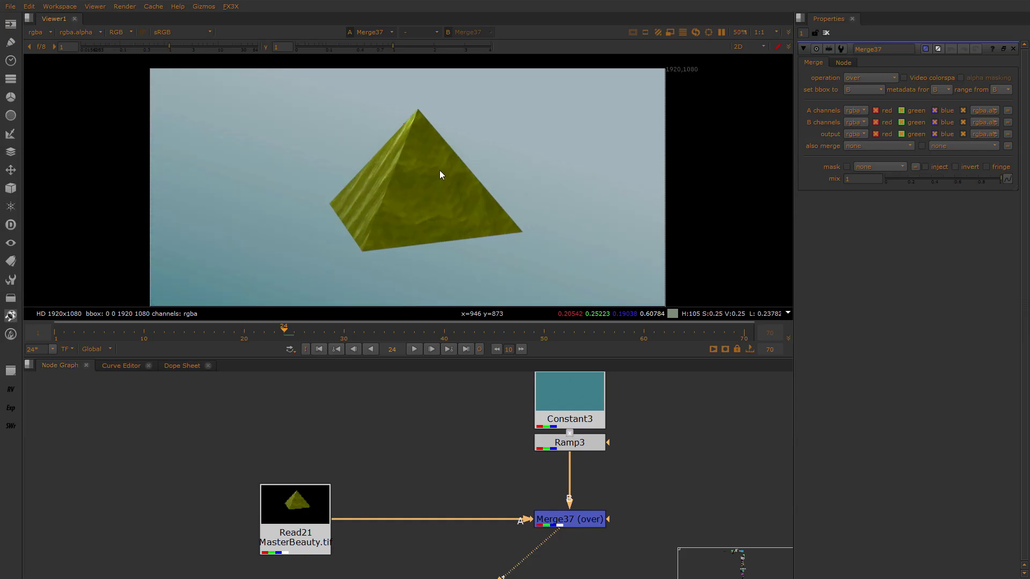
pyautogui.scroll(-4, 552, 494)
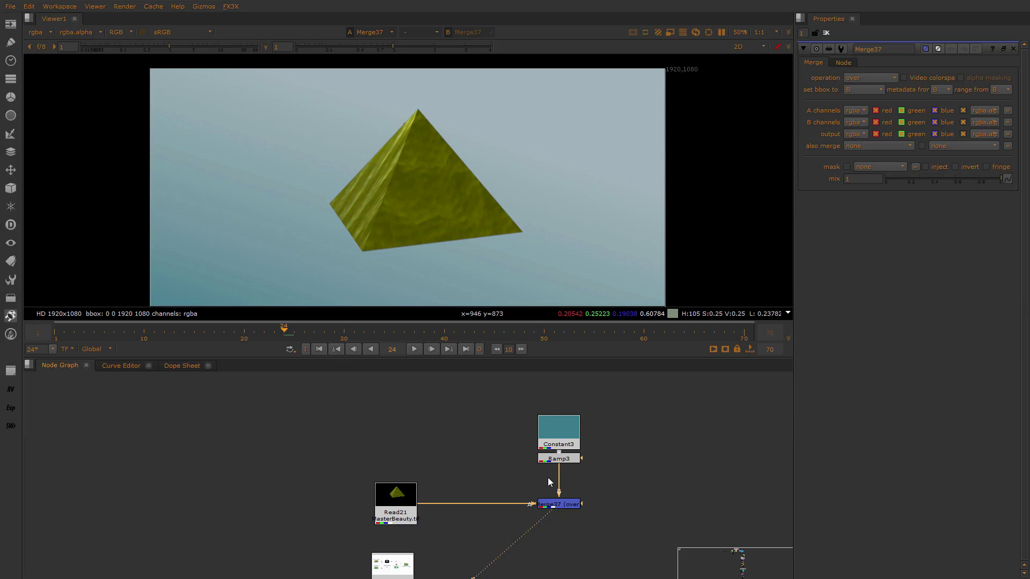
pyautogui.scroll(5, 541, 477)
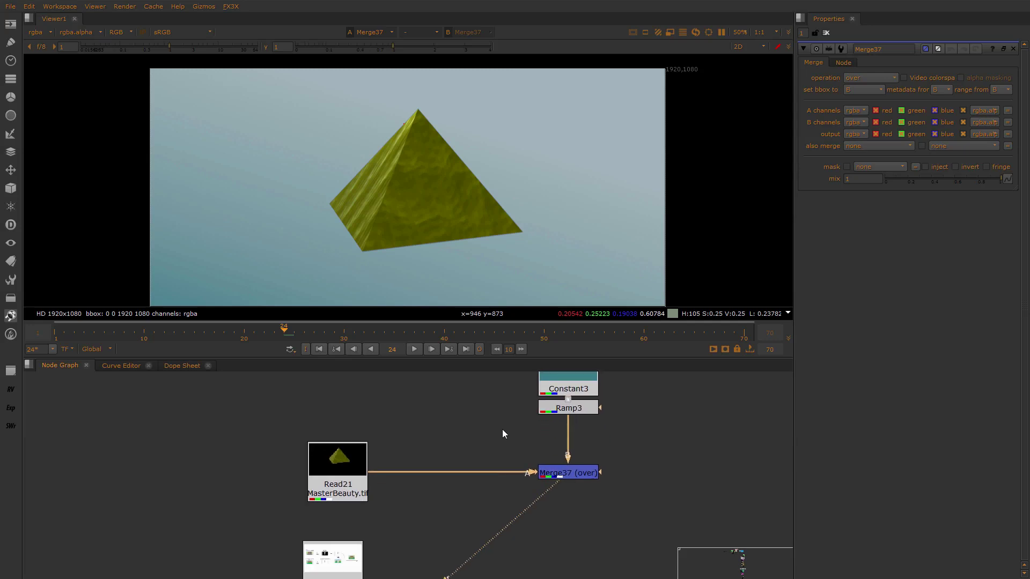
pyautogui.scroll(-1, 505, 465)
pyautogui.moveTo(506, 465); pyautogui.dragTo(523, 477, button='middle')
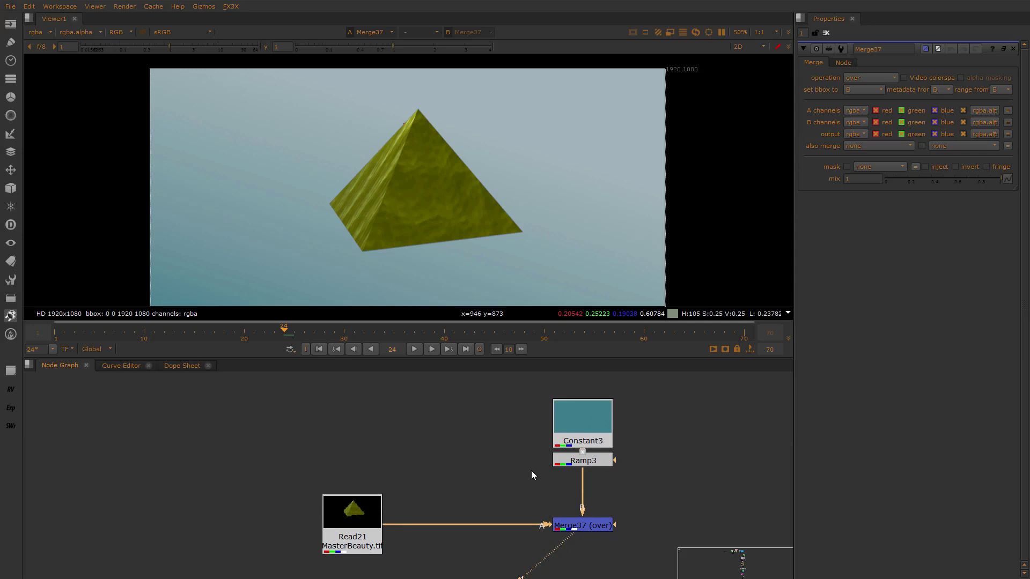
pyautogui.scroll(-2, 441, 501)
pyautogui.moveTo(441, 503); pyautogui.dragTo(454, 459, button='middle')
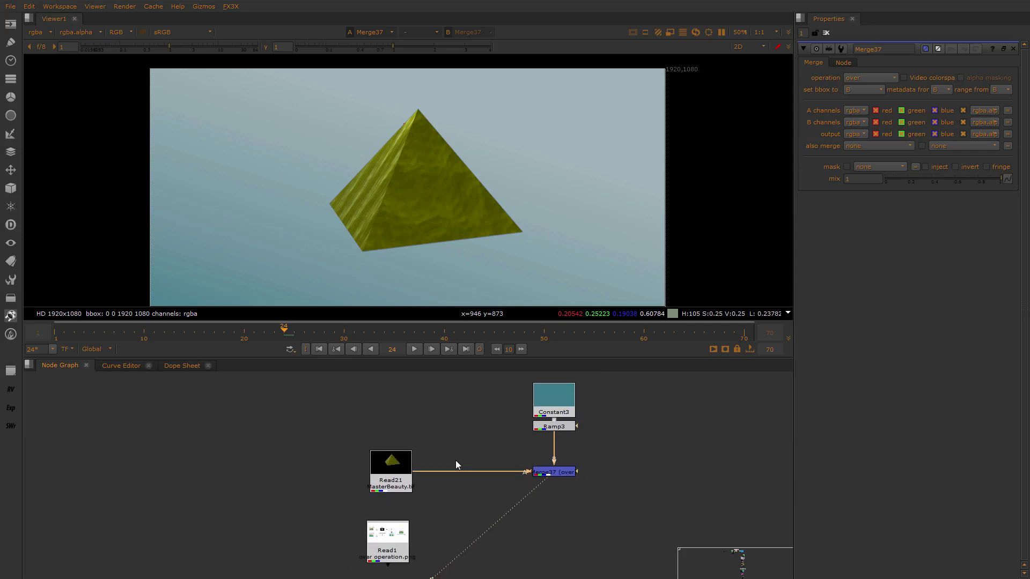
pyautogui.scroll(1, 462, 460)
pyautogui.moveTo(519, 425); pyautogui.dragTo(500, 486, button='middle')
pyautogui.click(515, 445)
pyautogui.scroll(1, 507, 459)
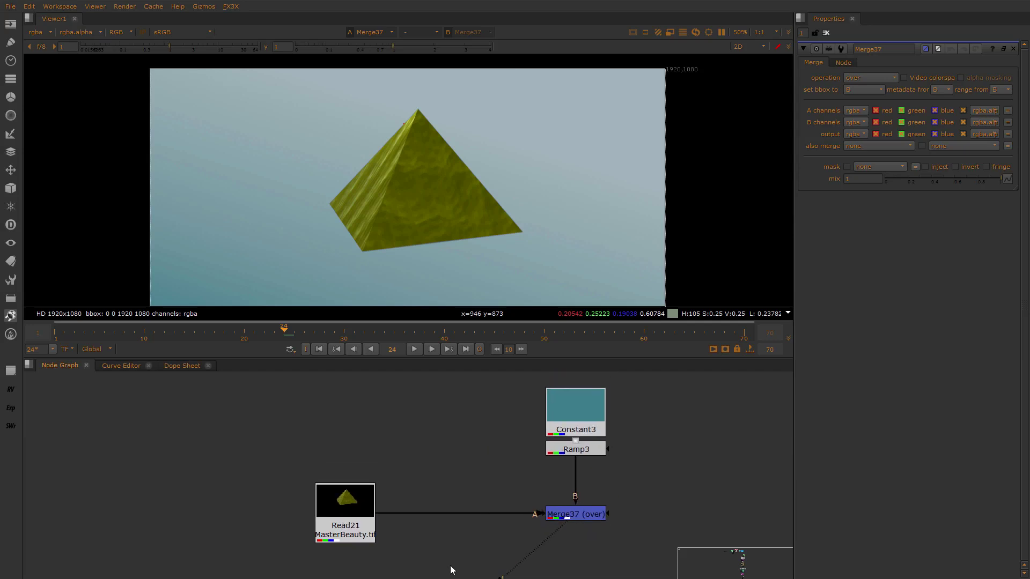
pyautogui.moveTo(462, 552); pyautogui.dragTo(471, 518, button='middle')
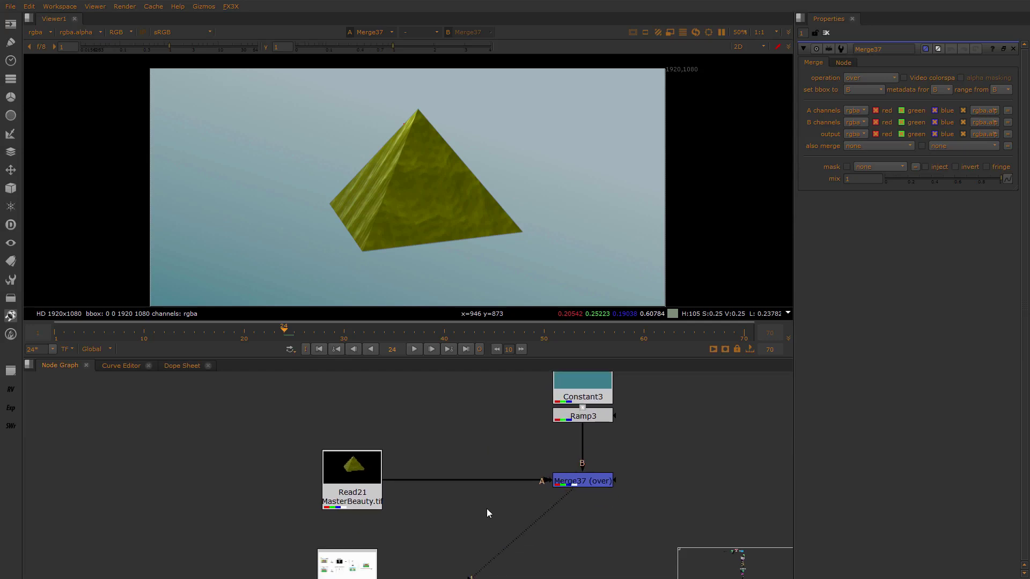
# View the Read1 diagram of the over operation in a full-screen viewer, fitted to the frame
pyautogui.moveTo(473, 503); pyautogui.dragTo(475, 490, button='middle')
pyautogui.click(376, 543)
pyautogui.press('1')
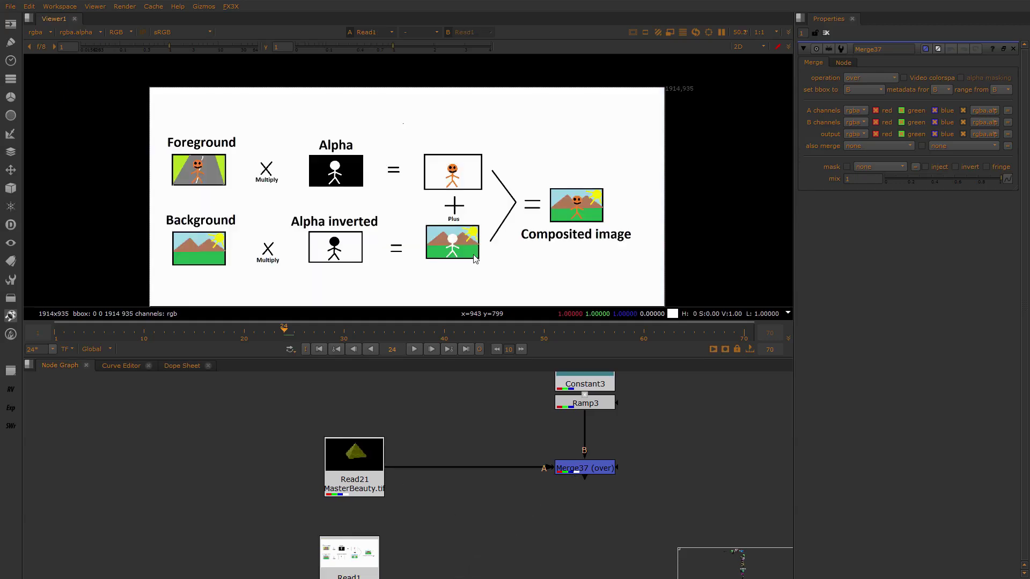
pyautogui.press('space')
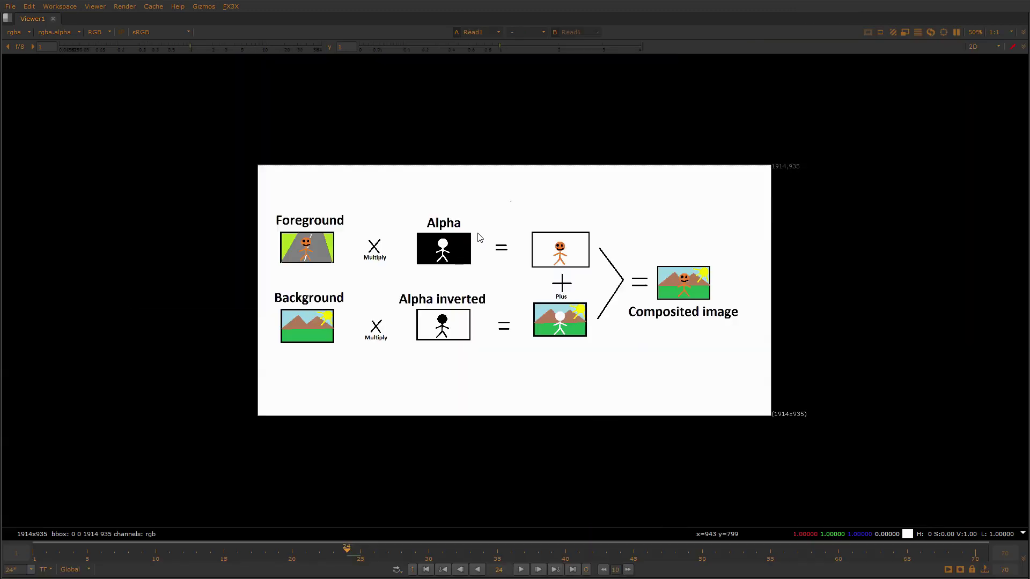
pyautogui.press('f')
pyautogui.scroll(-2, 511, 248)
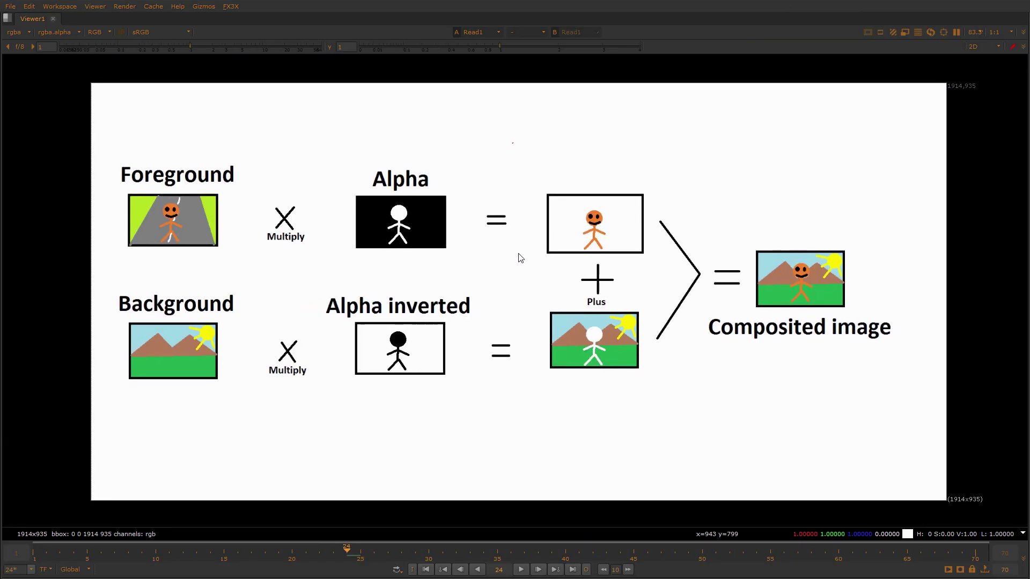
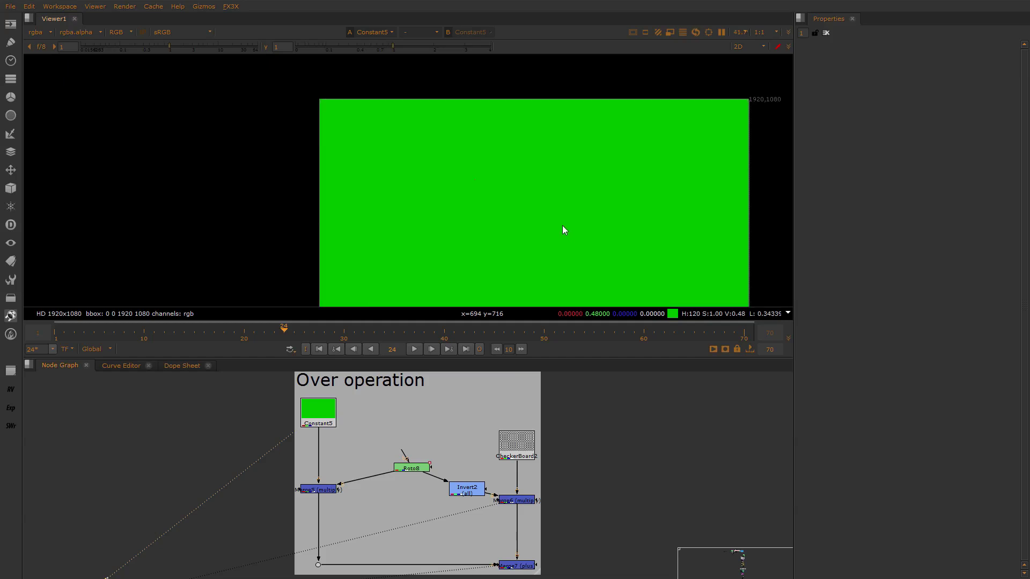
# Open the properties of Roto8 in the Over operation group and view its rectangular mask
pyautogui.scroll(2, 396, 457)
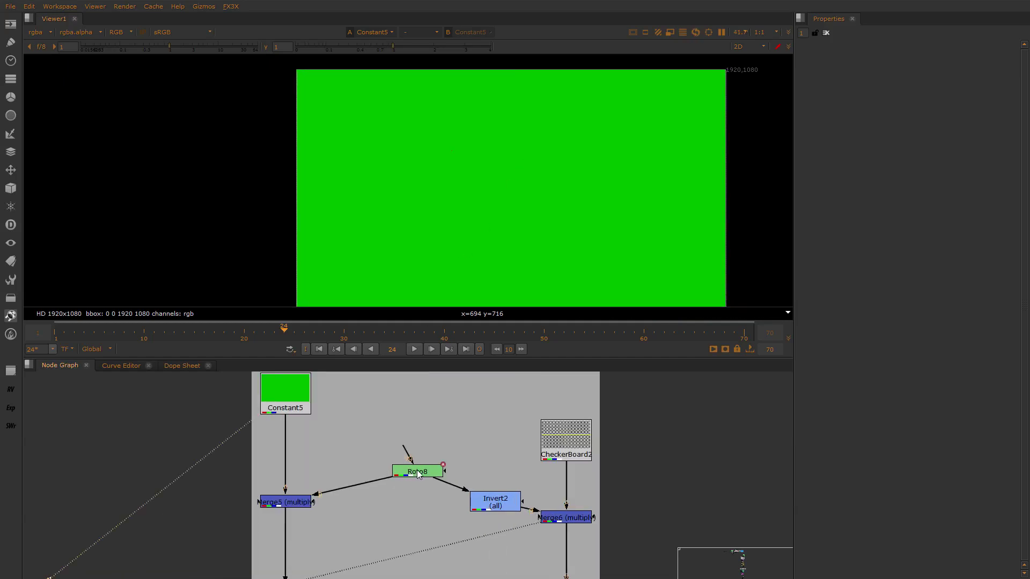
pyautogui.doubleClick(417, 471)
pyautogui.press('1')
pyautogui.moveTo(451, 114); pyautogui.dragTo(609, 270)
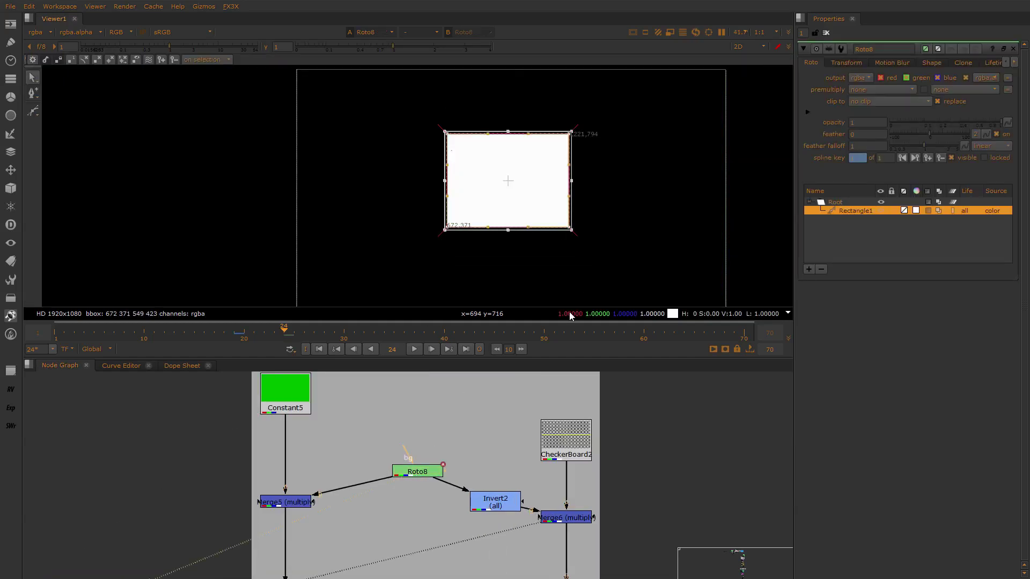
# View CheckerBoard2 and Constant5 in turn to compare background and foreground with the roto rectangle
pyautogui.click(574, 443)
pyautogui.press('1')
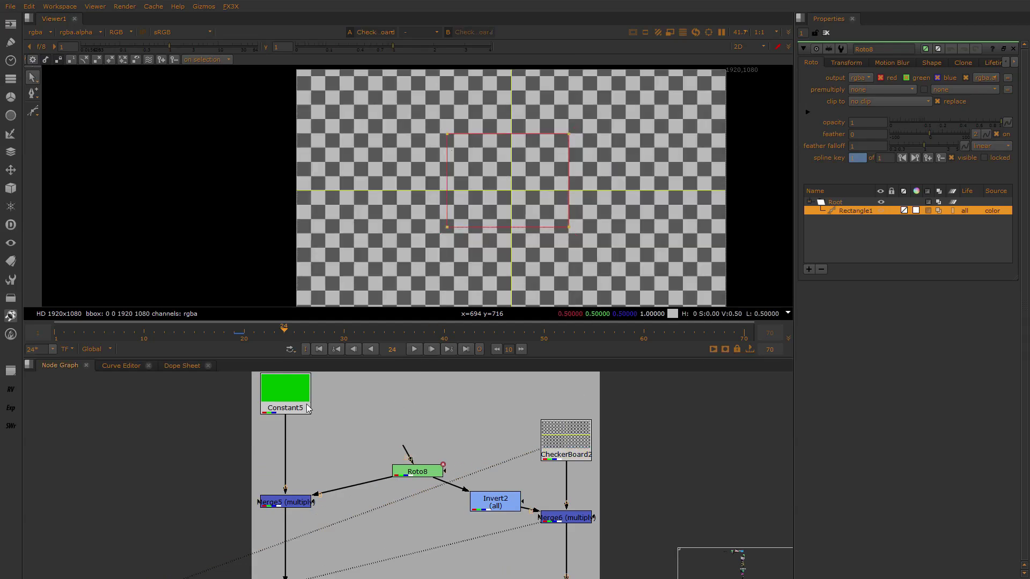
pyautogui.click(306, 406)
pyautogui.press('1')
pyautogui.moveTo(441, 121); pyautogui.dragTo(616, 278)
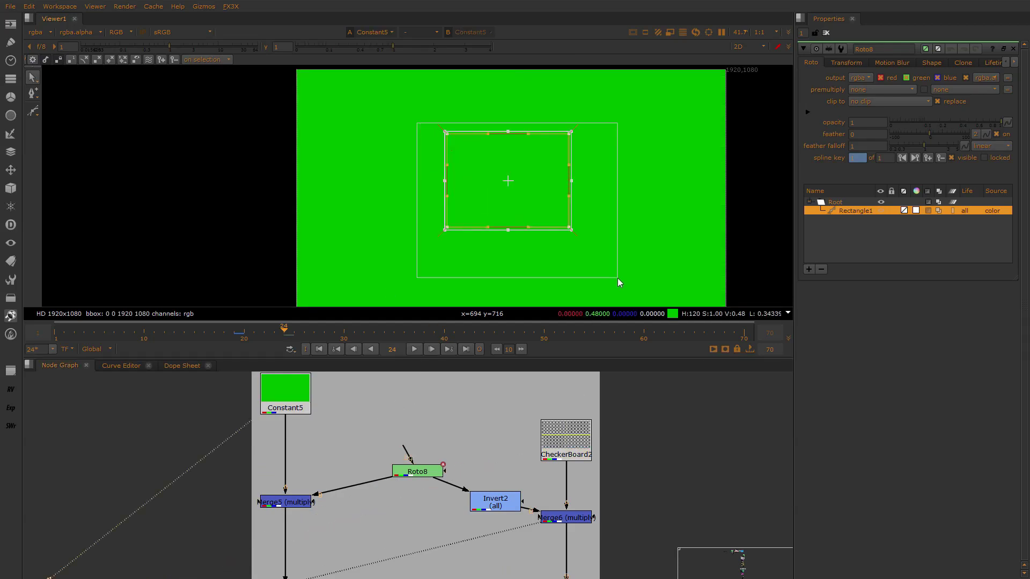
pyautogui.click(568, 457)
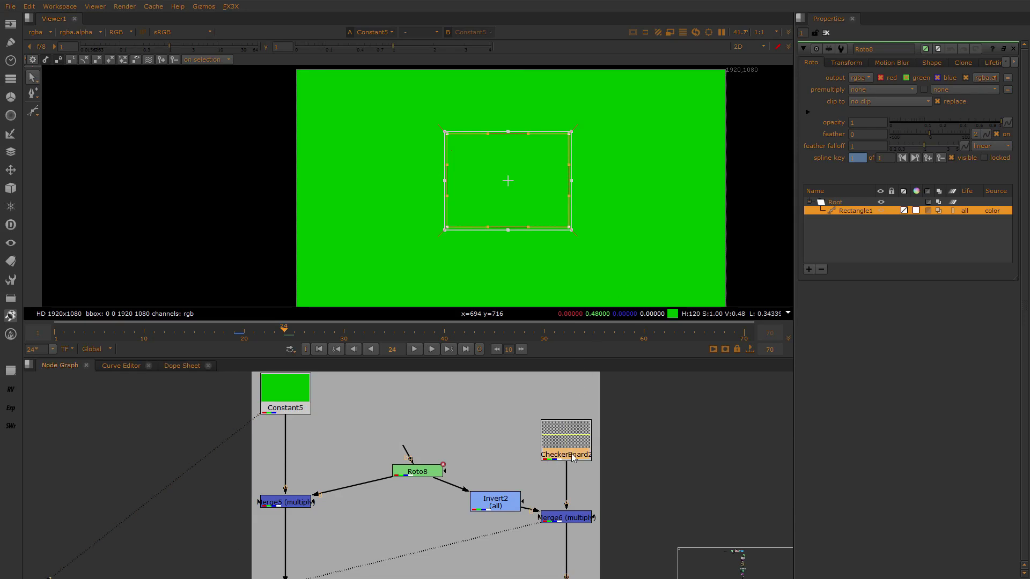
pyautogui.press('1')
pyautogui.scroll(-2, 633, 442)
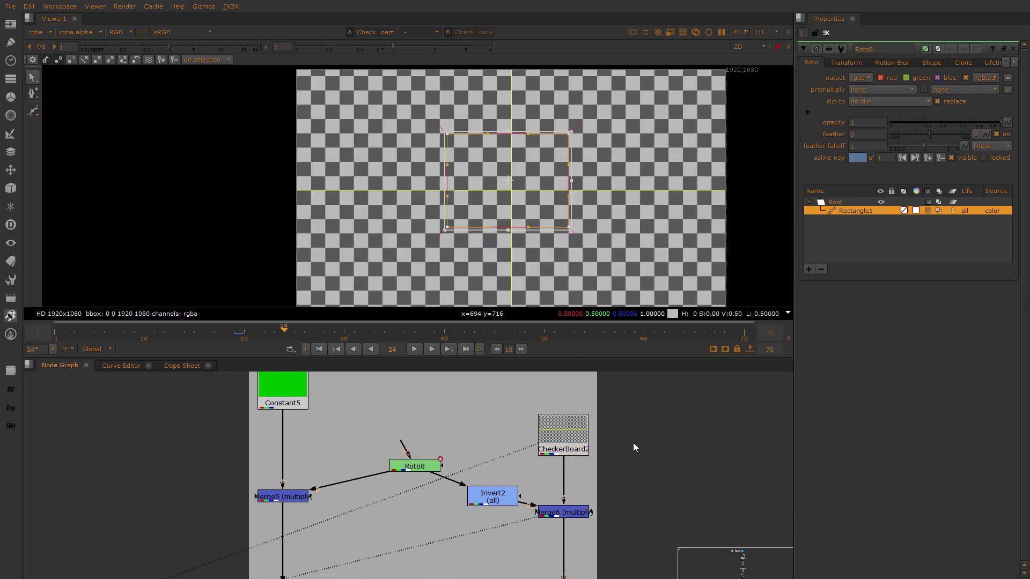
# Add a Merge node beside the Over operation group and paste copies of Constant5 and CheckerBoard2 above it
pyautogui.press('m')
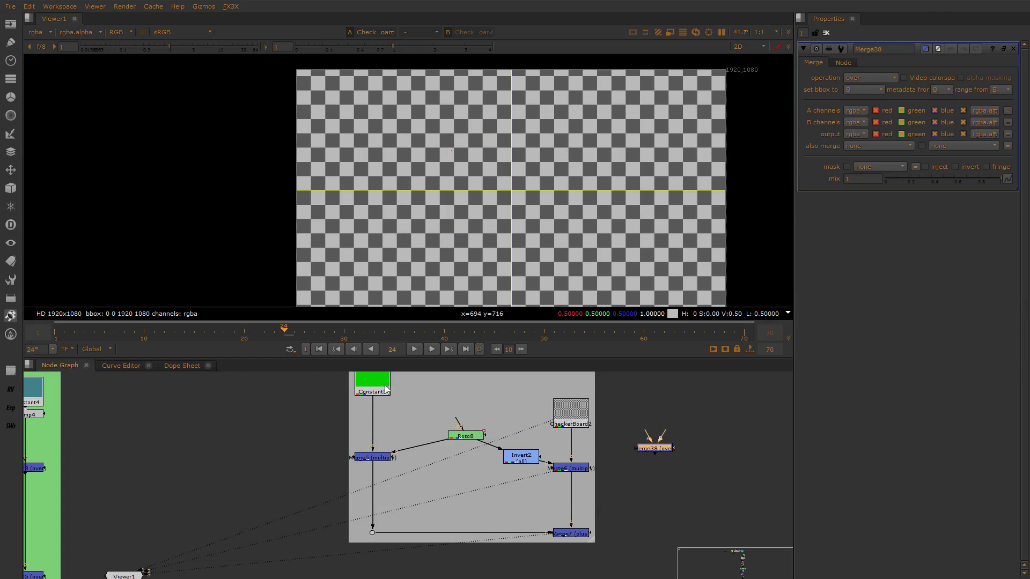
pyautogui.click(650, 394)
pyautogui.hotkey('ctrl', 'v')
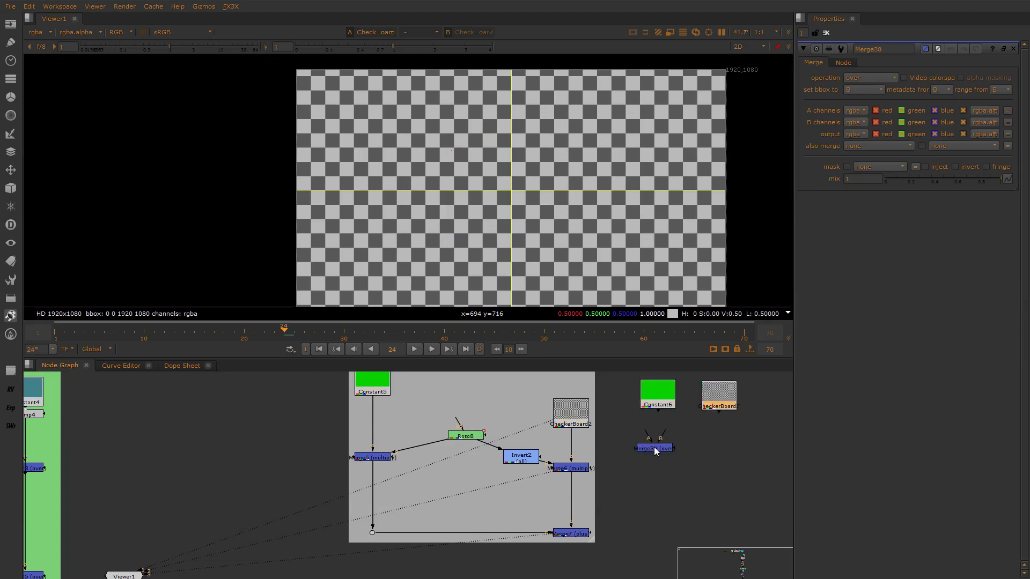
pyautogui.moveTo(654, 446)
pyautogui.mouseDown()
pyautogui.moveTo(665, 464)
pyautogui.moveTo(653, 427)
pyautogui.mouseUp()
# Paste a copy of Roto8 below the copied green constant, connected to it and placed above the new merge
pyautogui.click(464, 437)
pyautogui.hotkey('ctrl', 'c')
pyautogui.click(660, 433)
pyautogui.hotkey('ctrl', 'v')
pyautogui.click(652, 424)
pyautogui.click(658, 431)
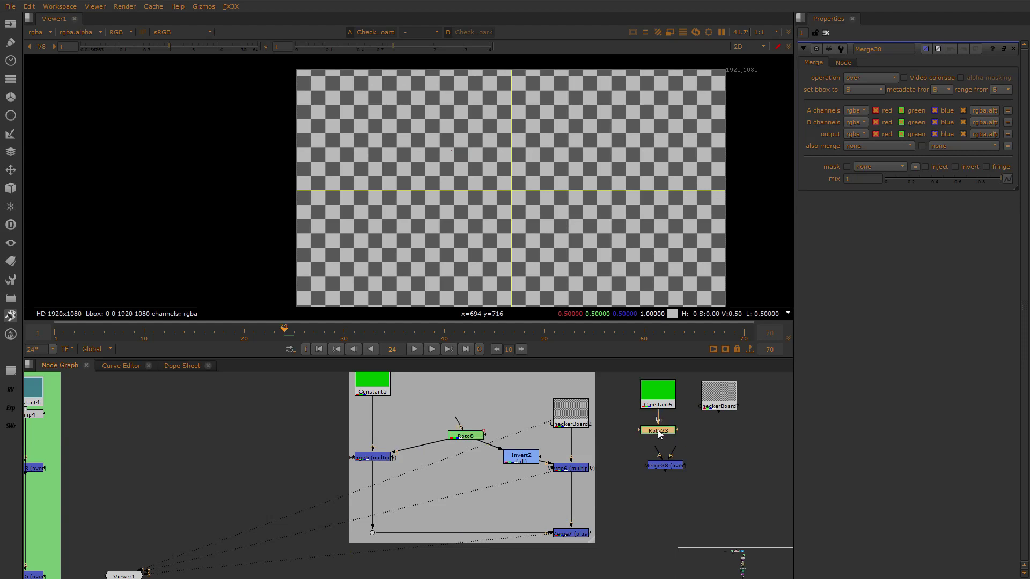
# Set the output of the copied roto, Roto23, to the alpha channel
pyautogui.doubleClick(659, 432)
pyautogui.click(854, 78)
pyautogui.click(874, 118)
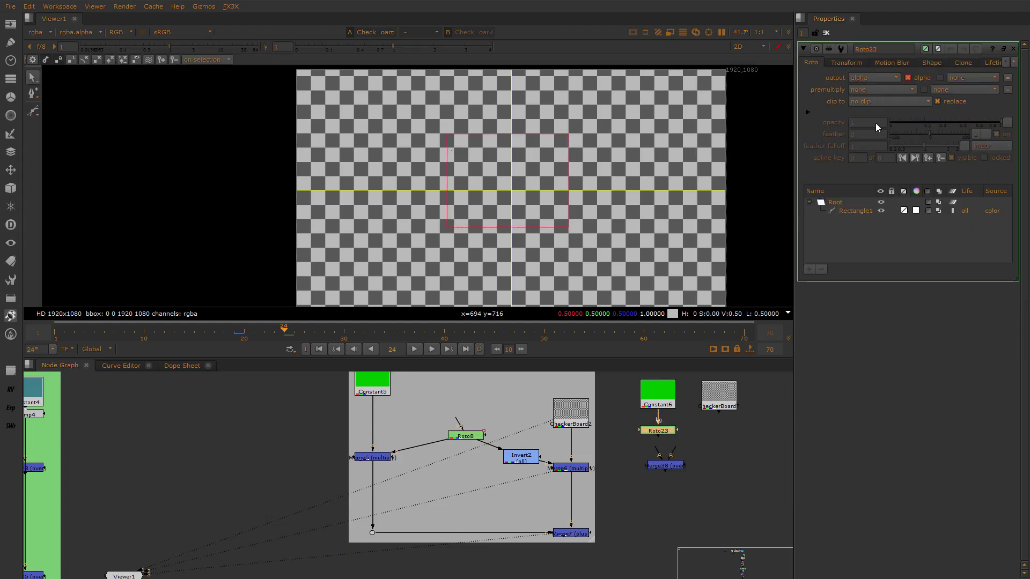
# Make room above Merge38 and add a Premult node after Roto23
pyautogui.scroll(1, 700, 451)
pyautogui.moveTo(674, 470); pyautogui.dragTo(678, 490)
pyautogui.click(664, 427)
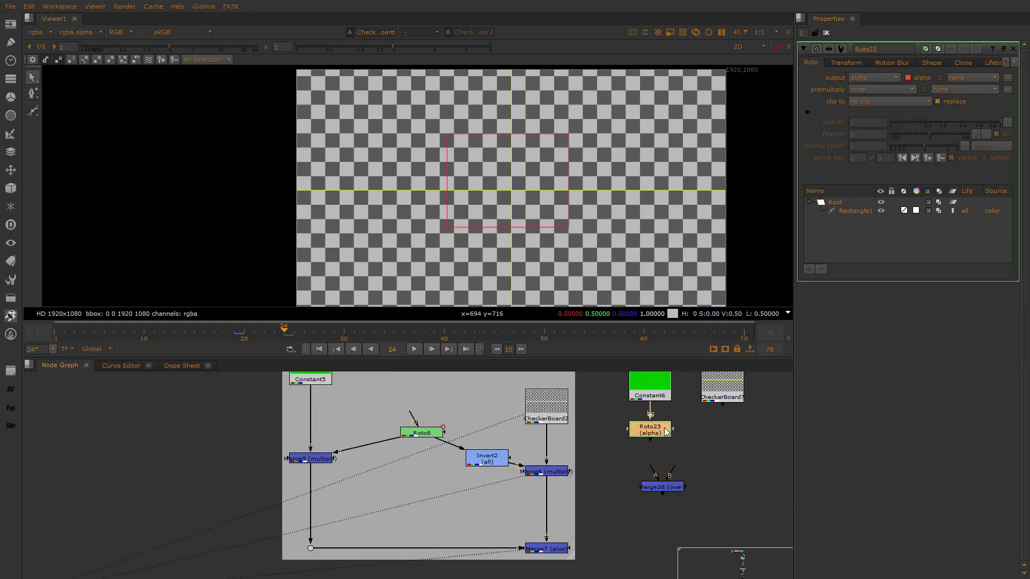
pyautogui.press('Tab')
pyautogui.write('pre')
pyautogui.press('Return')
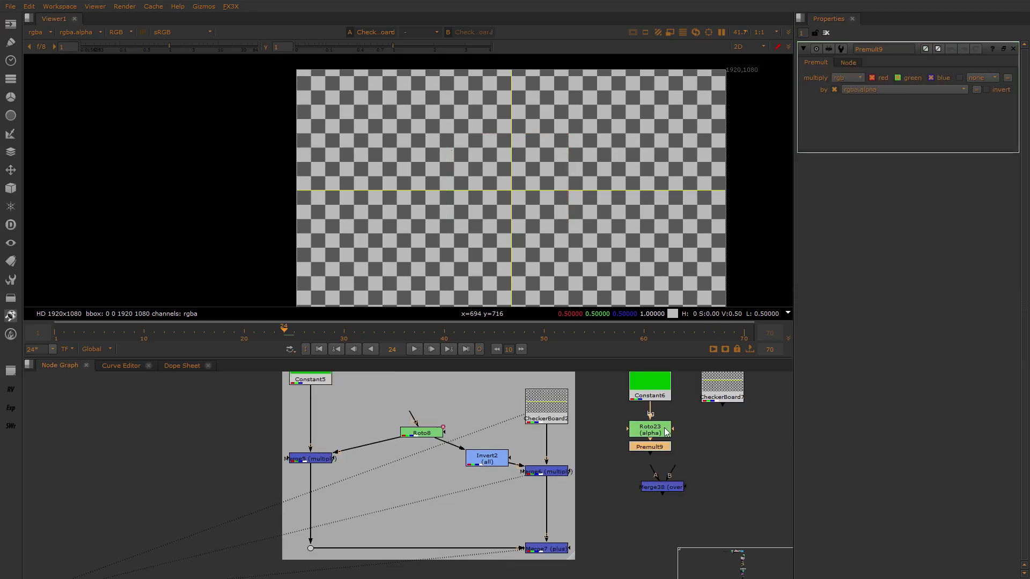
# Connect the copied checkerboard to Merge38's B input, place the merge below it beside Premult9, and view the merged result
pyautogui.moveTo(673, 467); pyautogui.dragTo(724, 385)
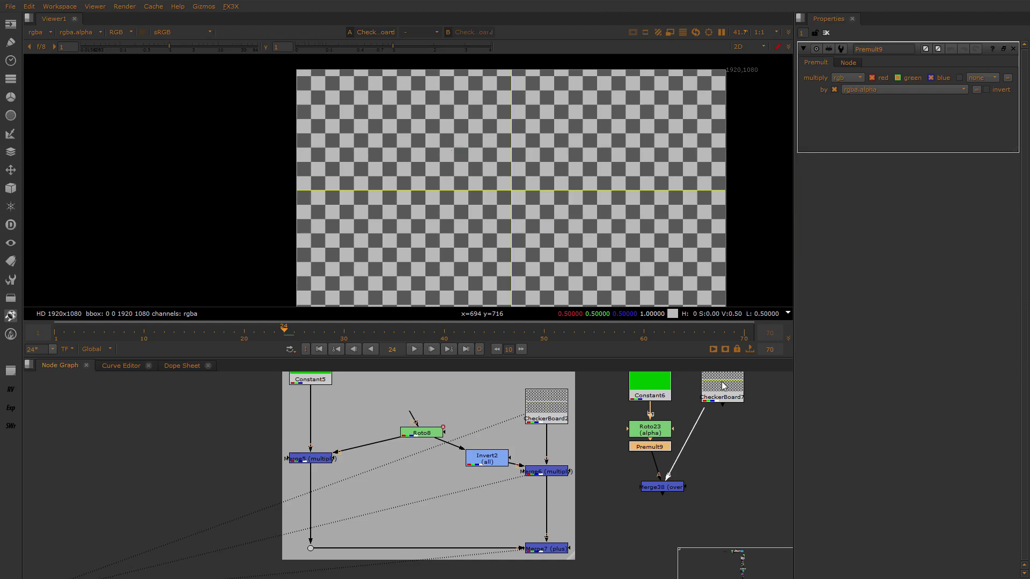
pyautogui.moveTo(678, 485); pyautogui.dragTo(734, 445)
pyautogui.press('1')
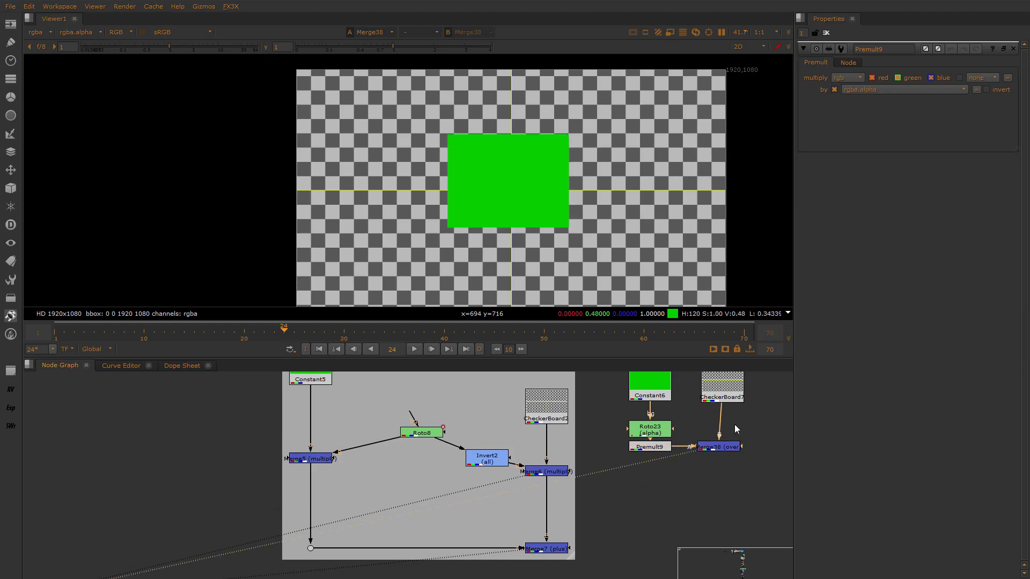
# View the Read1 diagram and examine its foreground multiplied by alpha part
pyautogui.moveTo(524, 454); pyautogui.dragTo(535, 473, button='middle')
pyautogui.scroll(-1, 504, 488)
pyautogui.scroll(1, 476, 476)
pyautogui.moveTo(475, 456); pyautogui.dragTo(463, 478, button='middle')
pyautogui.scroll(-1, 445, 477)
pyautogui.click(359, 392)
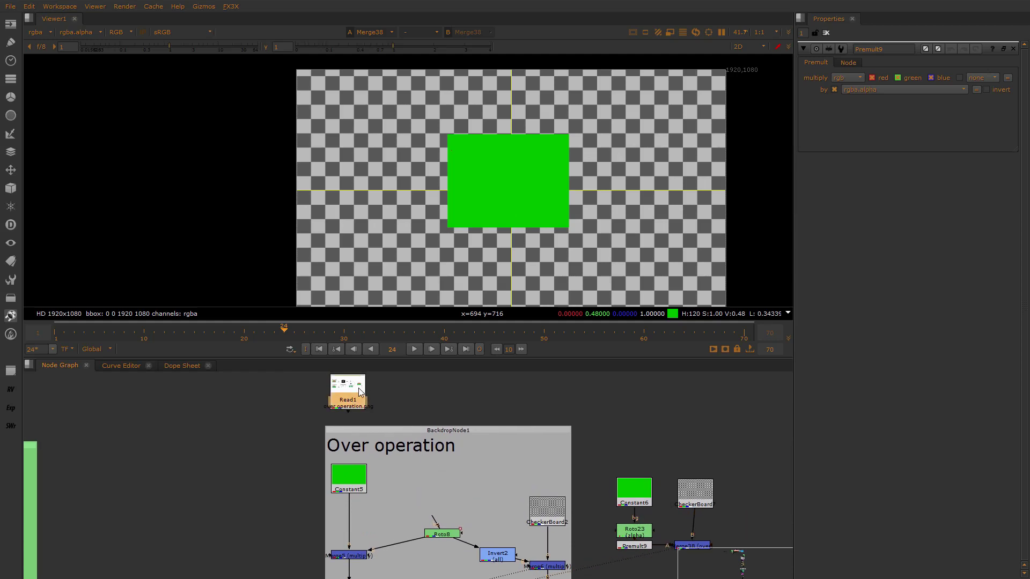
pyautogui.press('1')
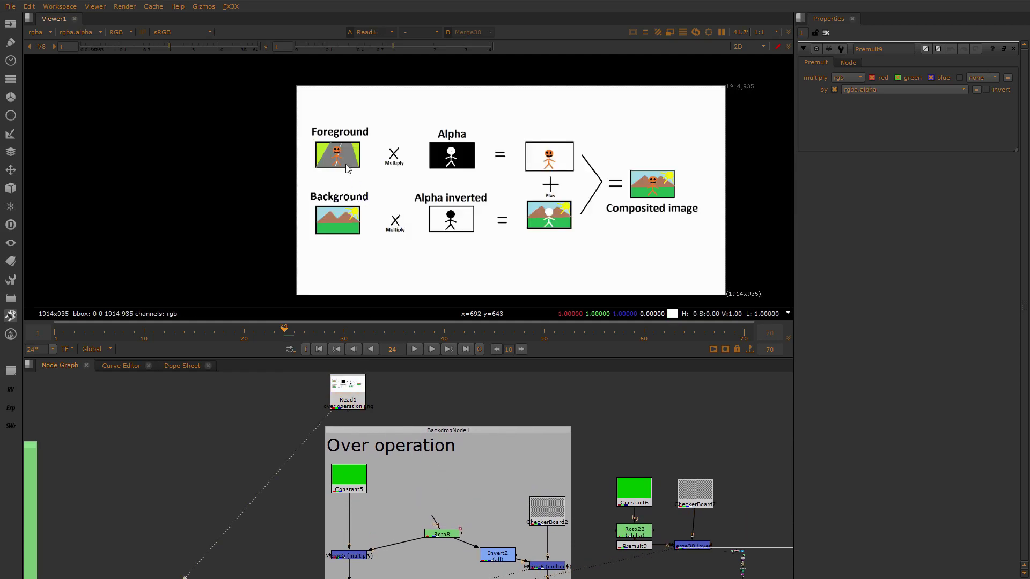
pyautogui.moveTo(294, 119); pyautogui.dragTo(482, 180)
pyautogui.moveTo(366, 123); pyautogui.dragTo(474, 177)
# View Constant5 and the Merge5 multiply result in turn in the Over operation group
pyautogui.scroll(3, 434, 485)
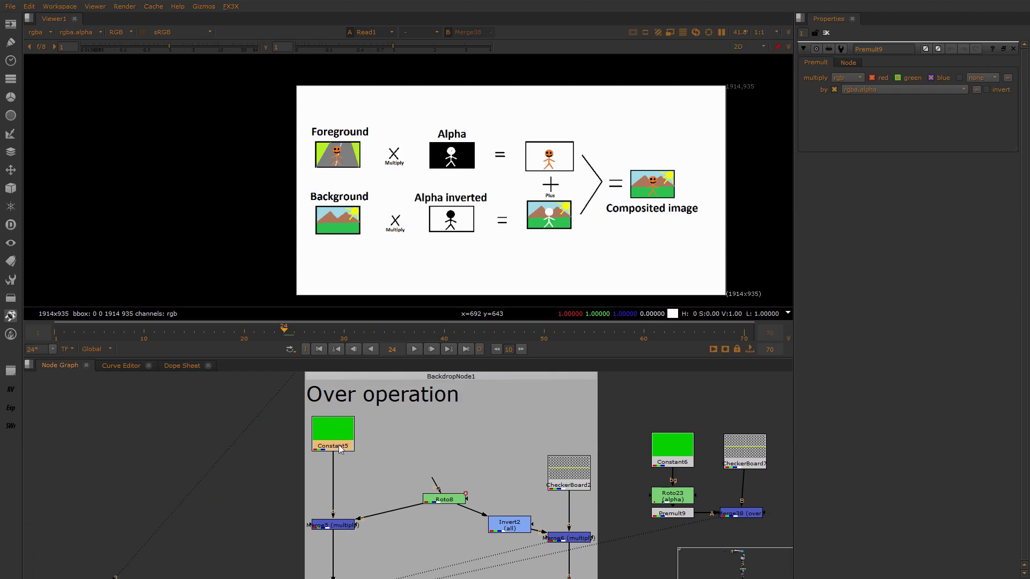
pyautogui.press('1')
pyautogui.moveTo(468, 118); pyautogui.dragTo(593, 288)
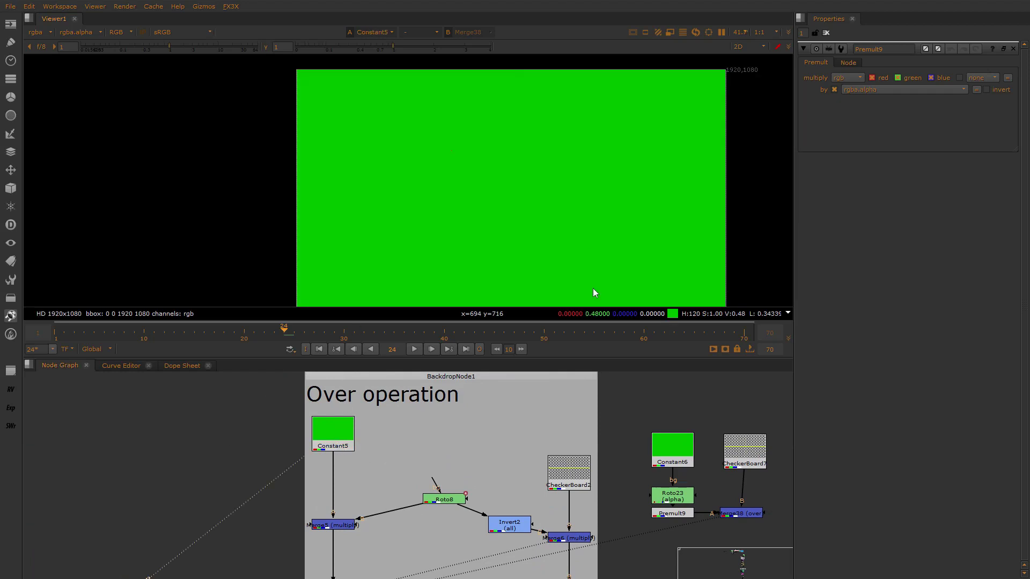
pyautogui.moveTo(378, 487); pyautogui.dragTo(263, 538)
pyautogui.press('1')
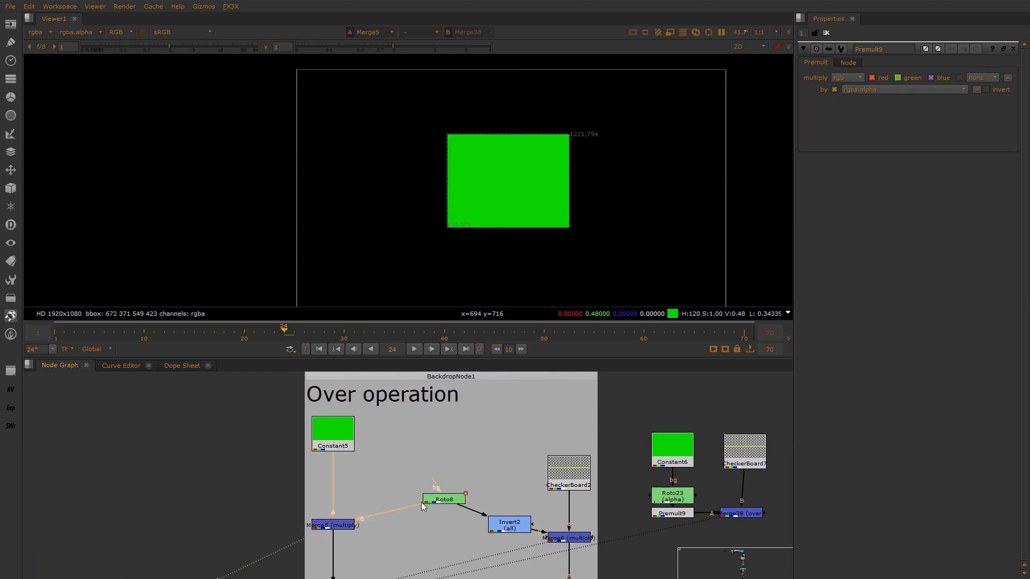
# View the Roto8 mask and compare it with the masked foreground at Merge5
pyautogui.click(444, 500)
pyautogui.click(443, 501)
pyautogui.press('1')
pyautogui.scroll(-5, 380, 442)
pyautogui.click(334, 440)
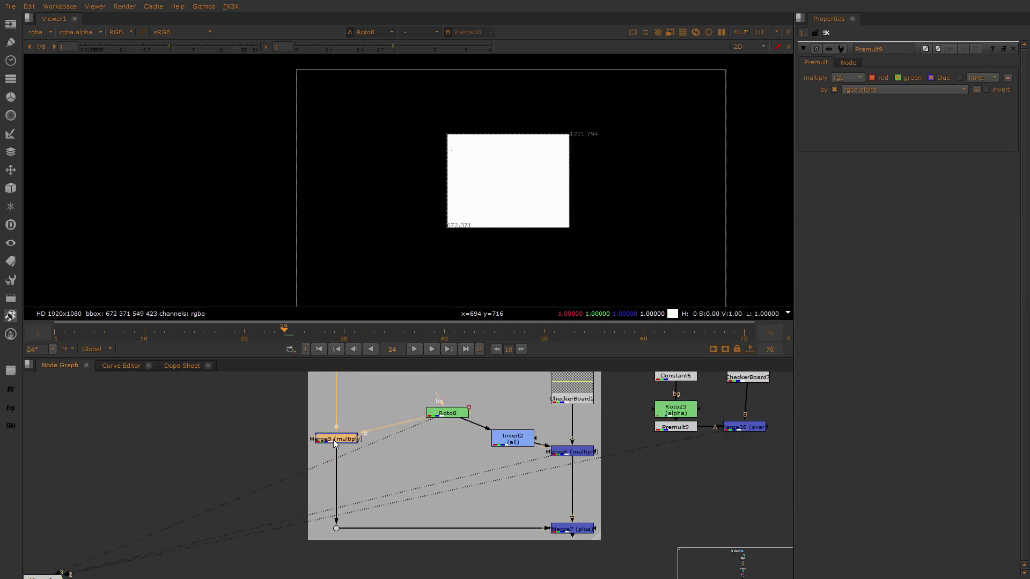
pyautogui.press('1')
pyautogui.moveTo(422, 100); pyautogui.dragTo(594, 250)
# Return to the Read1 diagram and examine the cut-out foreground figure up close
pyautogui.scroll(-1, 390, 493)
pyautogui.moveTo(390, 494); pyautogui.dragTo(385, 570, button='middle')
pyautogui.moveTo(337, 390); pyautogui.dragTo(350, 447, button='middle')
pyautogui.click(349, 422)
pyautogui.press('1')
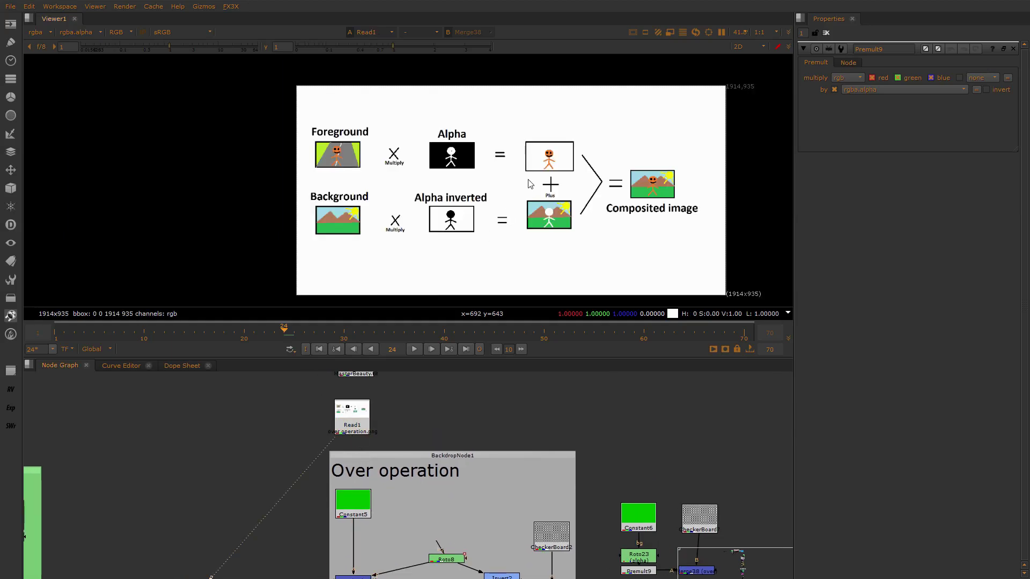
pyautogui.scroll(5, 547, 154)
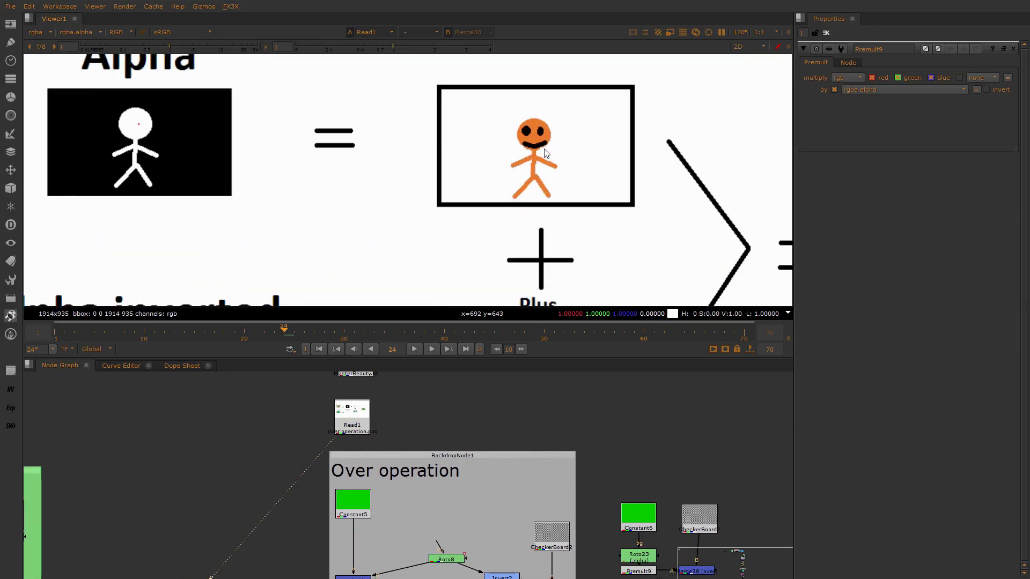
pyautogui.scroll(3, 545, 153)
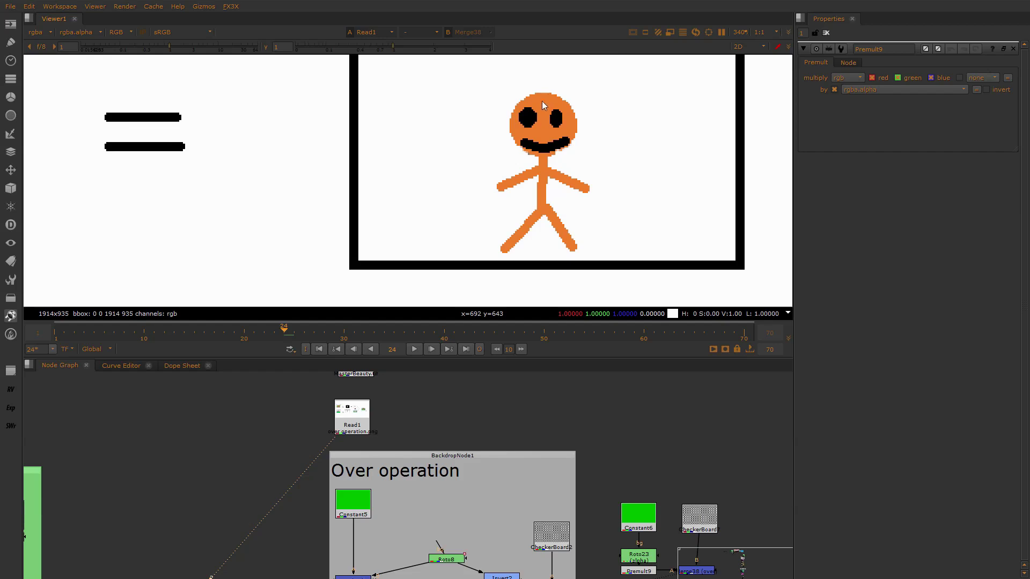
pyautogui.moveTo(605, 78)
pyautogui.mouseDown()
pyautogui.moveTo(470, 234)
pyautogui.moveTo(462, 261)
pyautogui.mouseUp()
pyautogui.moveTo(433, 462); pyautogui.dragTo(423, 401, button='middle')
pyautogui.moveTo(430, 492); pyautogui.dragTo(422, 456, button='middle')
pyautogui.scroll(2, 470, 461)
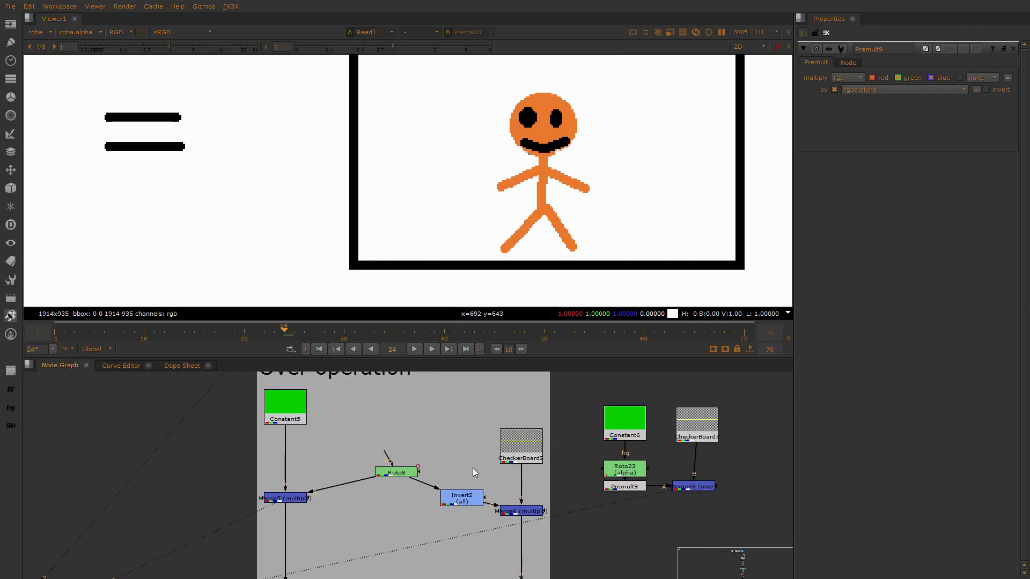
# Examine the background multiplied by inverted alpha row in the Read1 diagram
pyautogui.scroll(-8, 476, 220)
pyautogui.moveTo(191, 286); pyautogui.dragTo(476, 186, button='middle')
pyautogui.scroll(2, 449, 194)
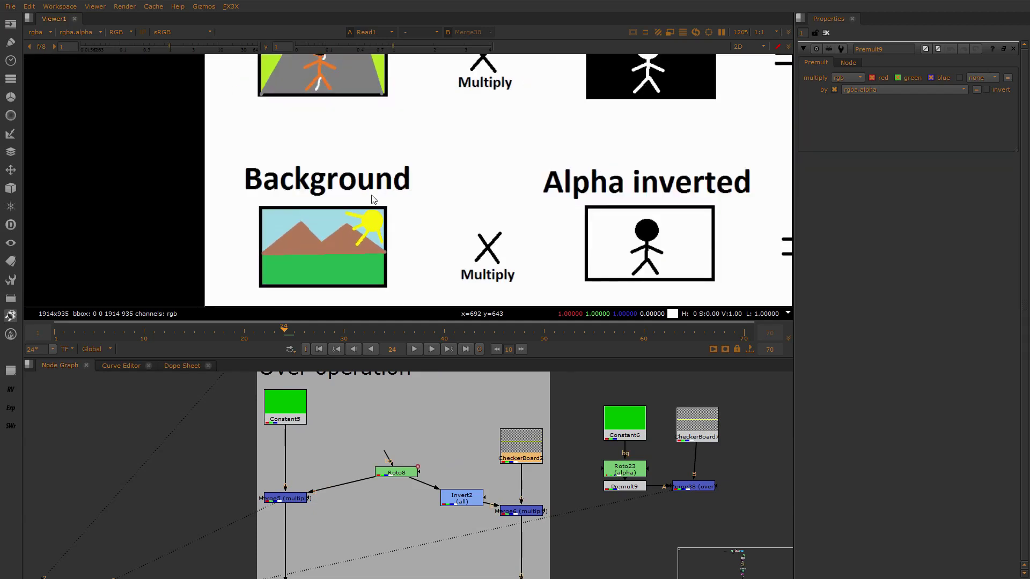
pyautogui.moveTo(352, 202); pyautogui.dragTo(369, 157, button='middle')
pyautogui.moveTo(250, 117); pyautogui.dragTo(458, 264)
pyautogui.moveTo(518, 137); pyautogui.dragTo(344, 149, button='middle')
pyautogui.moveTo(346, 154); pyautogui.dragTo(617, 275)
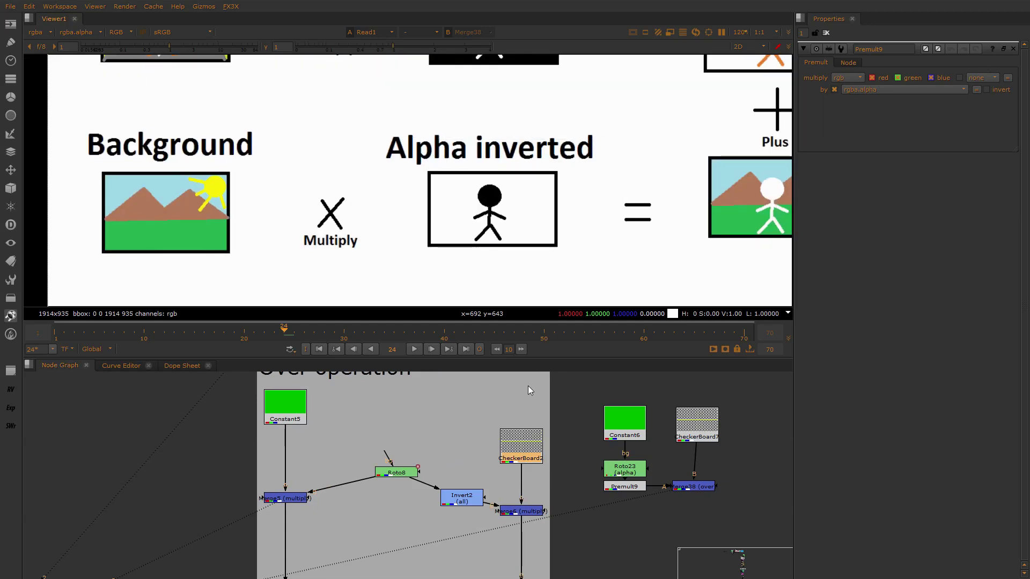
# View CheckerBoard2 in the Over operation group and open the properties of Merge6
pyautogui.scroll(3, 455, 478)
pyautogui.click(503, 433)
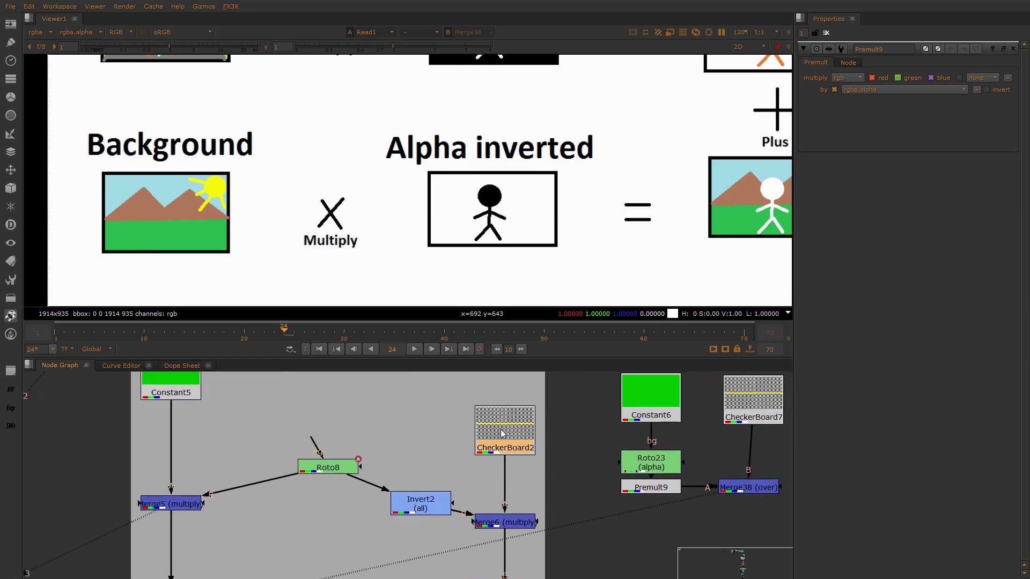
pyautogui.press('1')
pyautogui.doubleClick(503, 523)
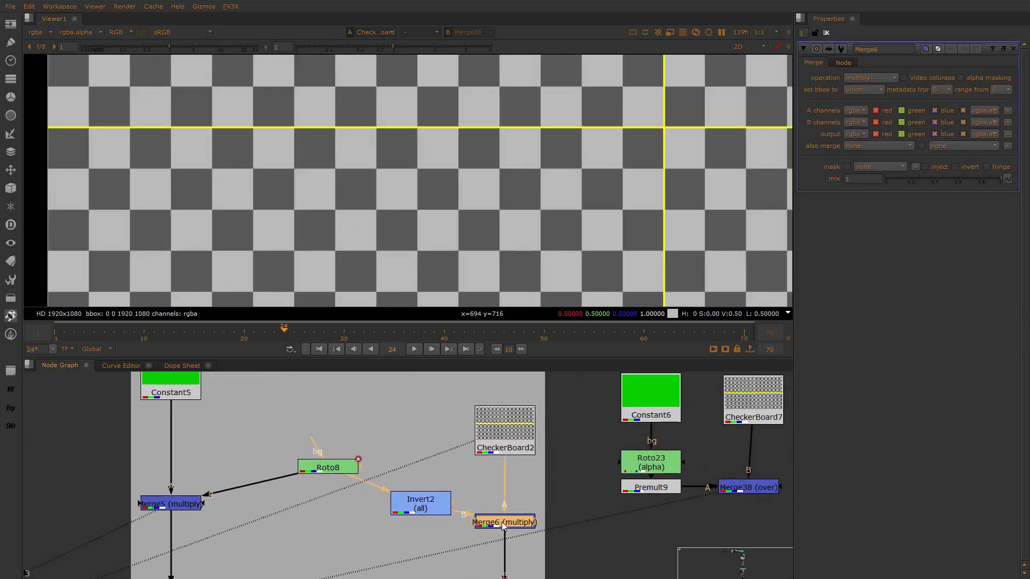
# View the inverted mask at Invert2 and the masked background at Merge6
pyautogui.click(433, 506)
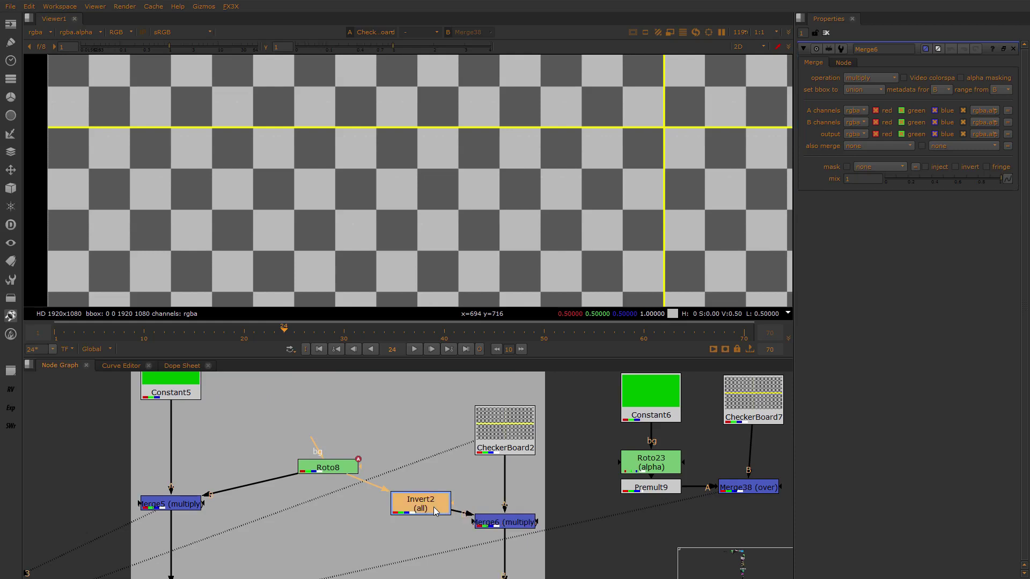
pyautogui.press('1')
pyautogui.click(433, 417)
pyautogui.scroll(-6, 471, 237)
pyautogui.scroll(2, 518, 209)
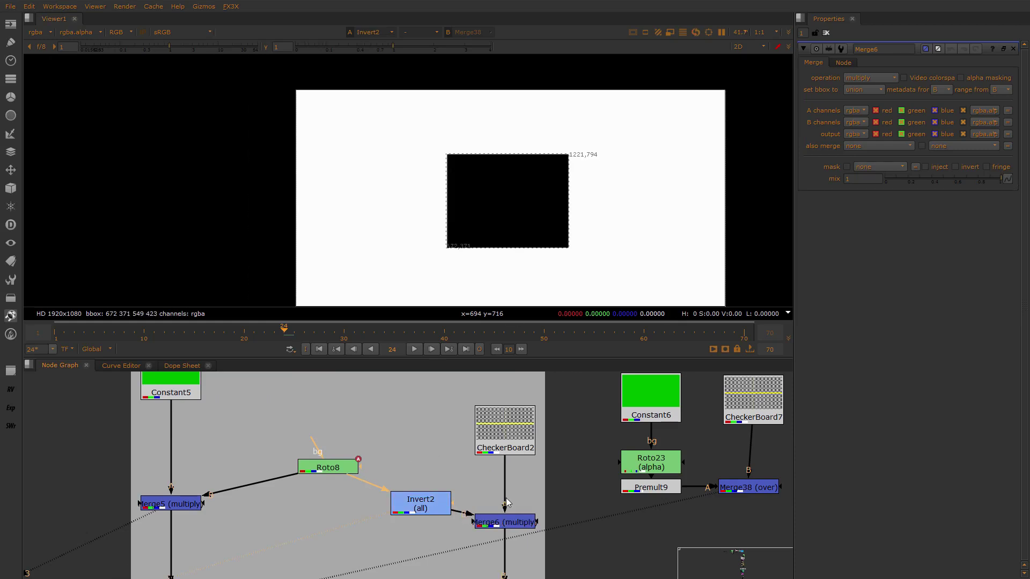
pyautogui.click(521, 521)
pyautogui.press('1')
pyautogui.click(515, 480)
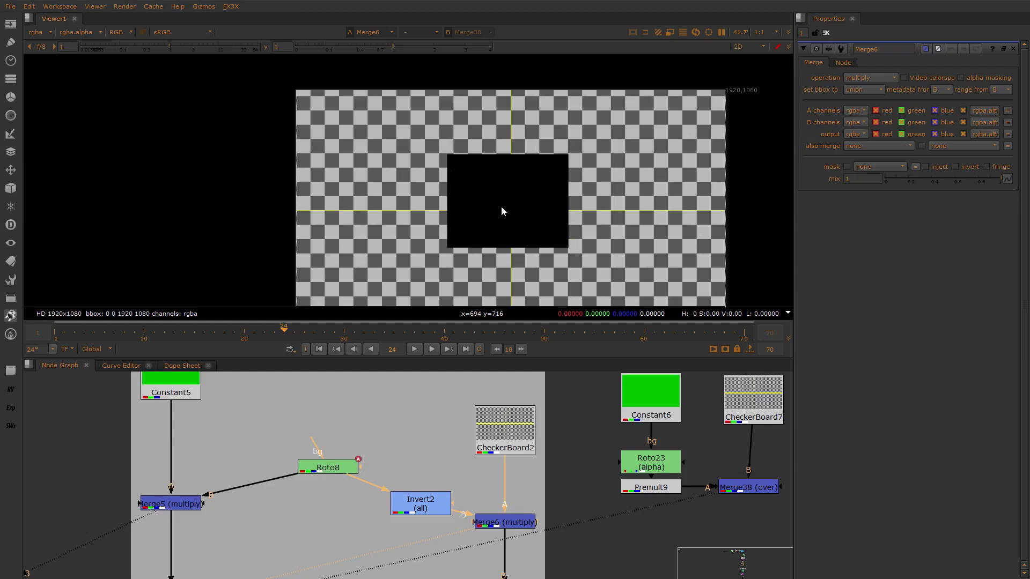
# Return to the Read1 diagram and examine the part that adds the two multiplied results
pyautogui.scroll(-2, 550, 388)
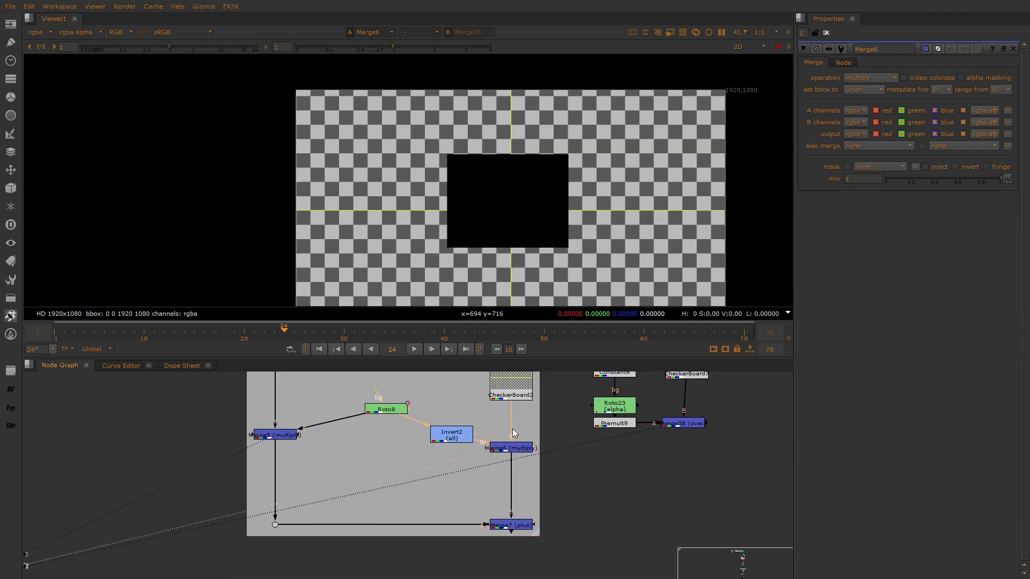
pyautogui.scroll(-5, 452, 478)
pyautogui.scroll(7, 461, 397)
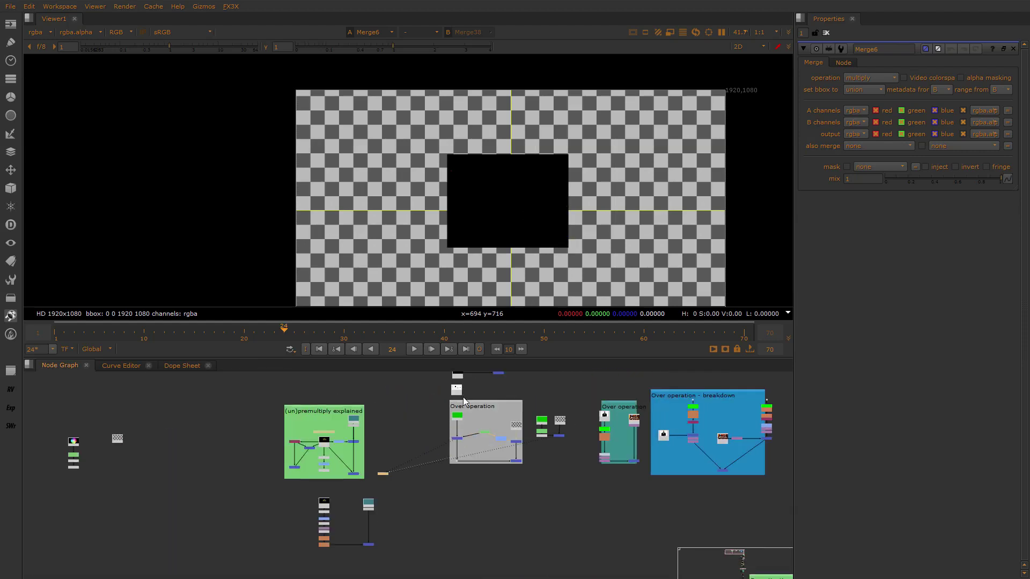
pyautogui.click(452, 442)
pyautogui.press('1')
pyautogui.scroll(2, 489, 220)
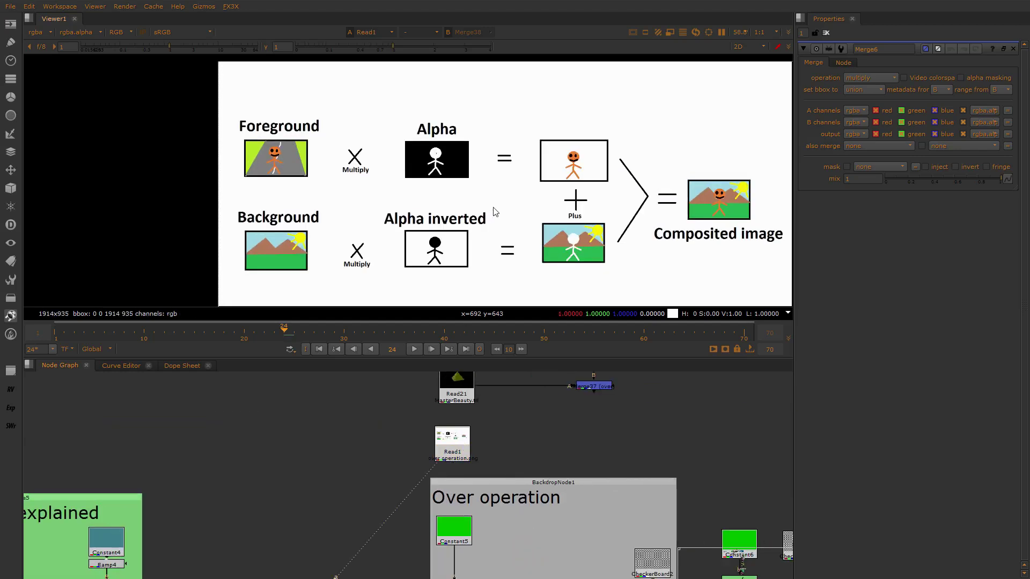
pyautogui.moveTo(526, 116); pyautogui.dragTo(626, 291)
# Load Merge5 and Merge6 into separate viewer inputs, then view their sum at Merge7 (plus)
pyautogui.moveTo(493, 560); pyautogui.dragTo(492, 421, button='middle')
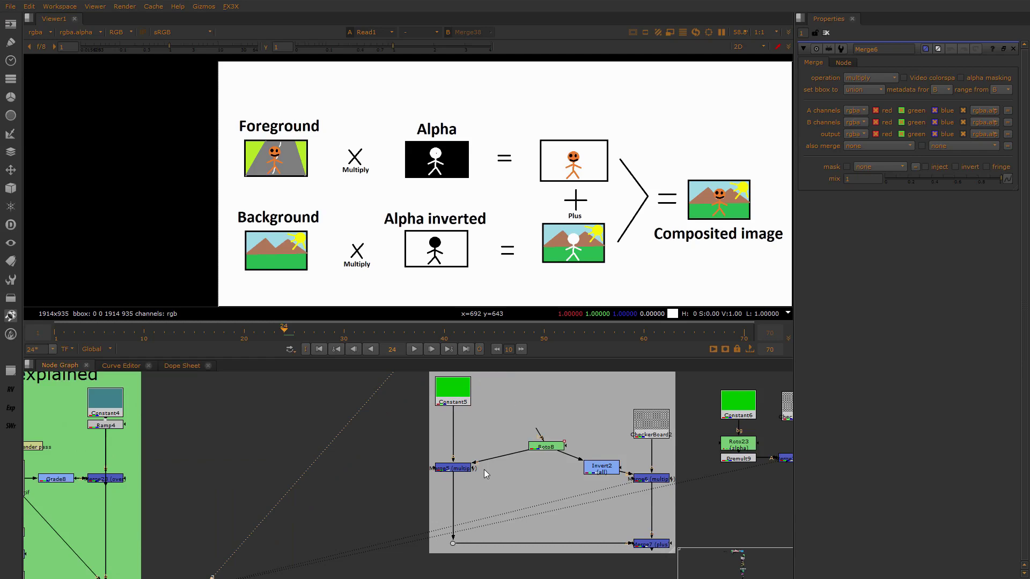
pyautogui.click(447, 470)
pyautogui.press('1')
pyautogui.click(642, 478)
pyautogui.press('2')
pyautogui.moveTo(521, 476); pyautogui.dragTo(449, 441, button='middle')
pyautogui.scroll(1, 553, 509)
pyautogui.scroll(2, 552, 507)
pyautogui.click(601, 509)
pyautogui.press('1')
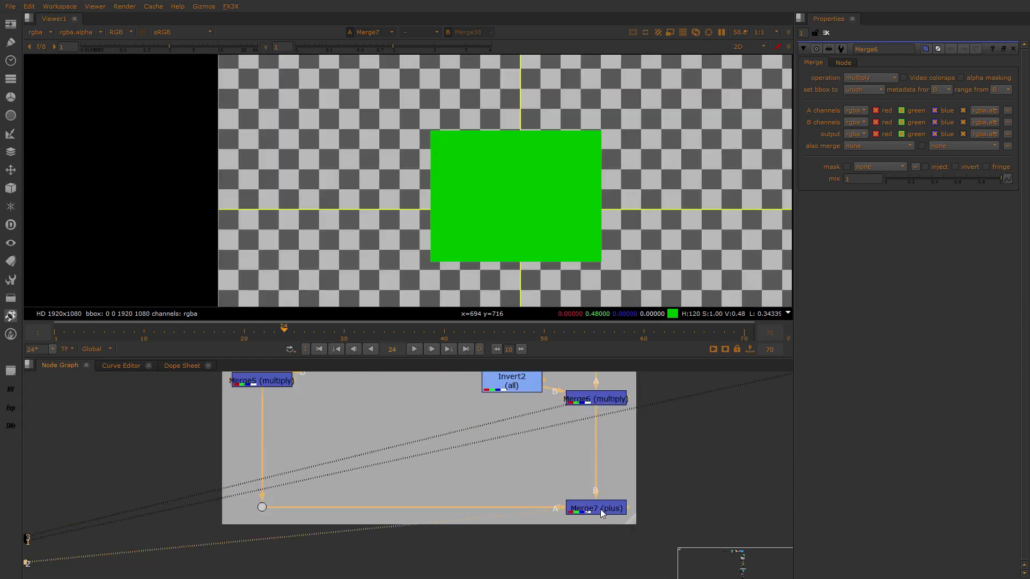
pyautogui.scroll(-2, 645, 182)
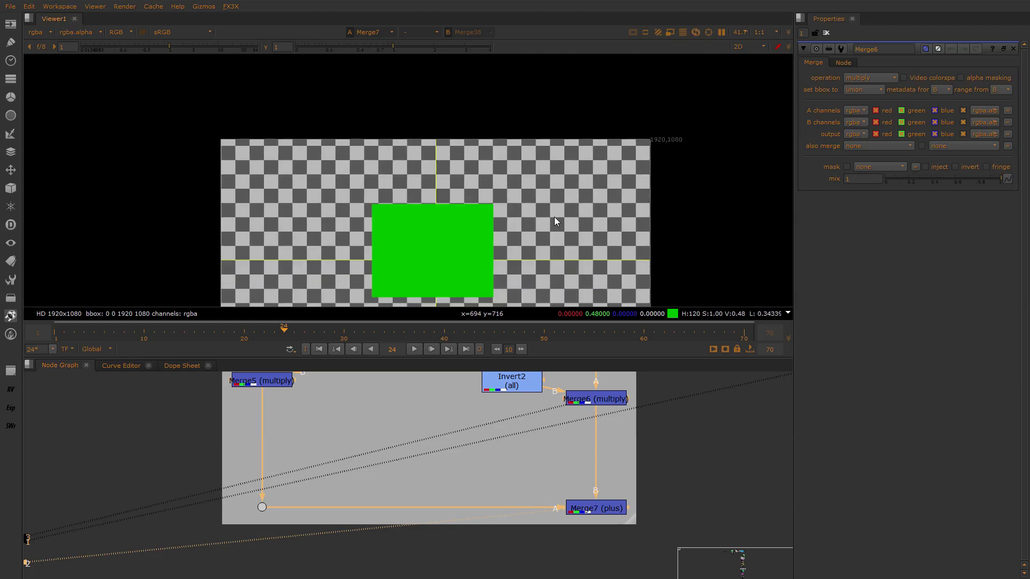
pyautogui.scroll(2, 555, 217)
pyautogui.scroll(-2, 468, 512)
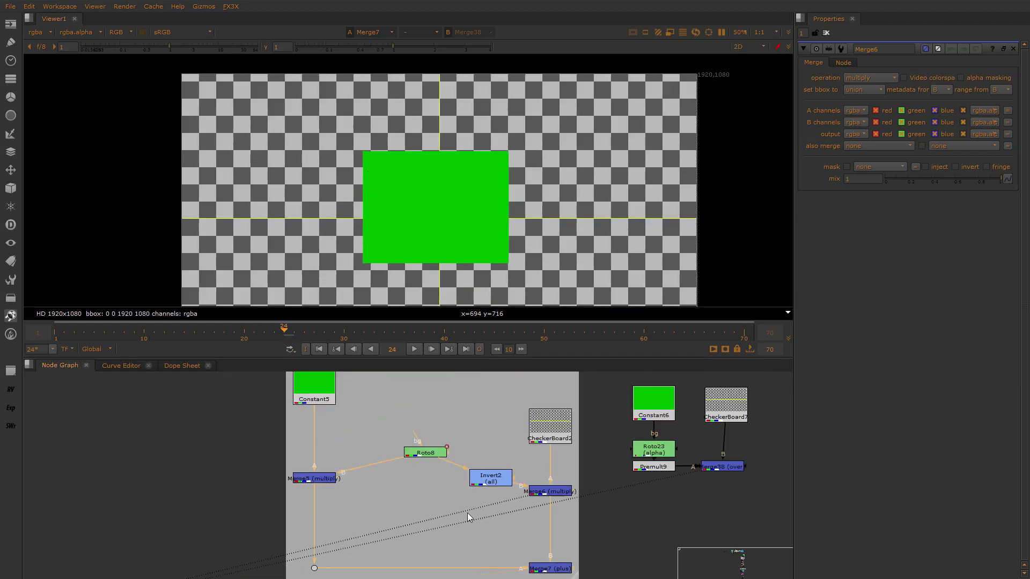
# Load Merge38 (over) into a viewer input and switch the display back to Merge7 for comparison
pyautogui.scroll(1, 685, 477)
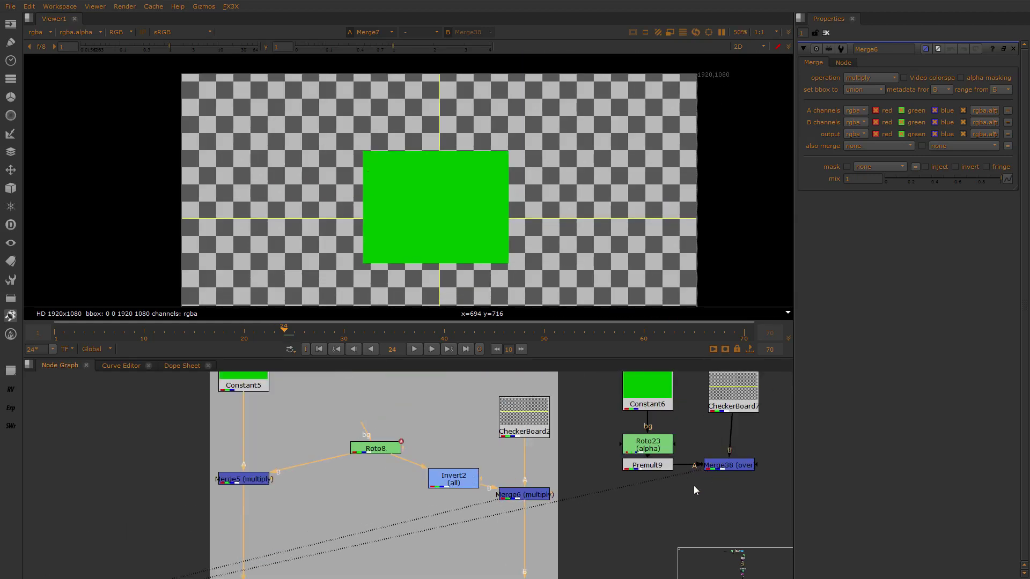
pyautogui.moveTo(694, 488); pyautogui.dragTo(608, 497, button='middle')
pyautogui.moveTo(720, 444); pyautogui.dragTo(628, 514)
pyautogui.press('3')
pyautogui.moveTo(692, 441); pyautogui.dragTo(636, 506)
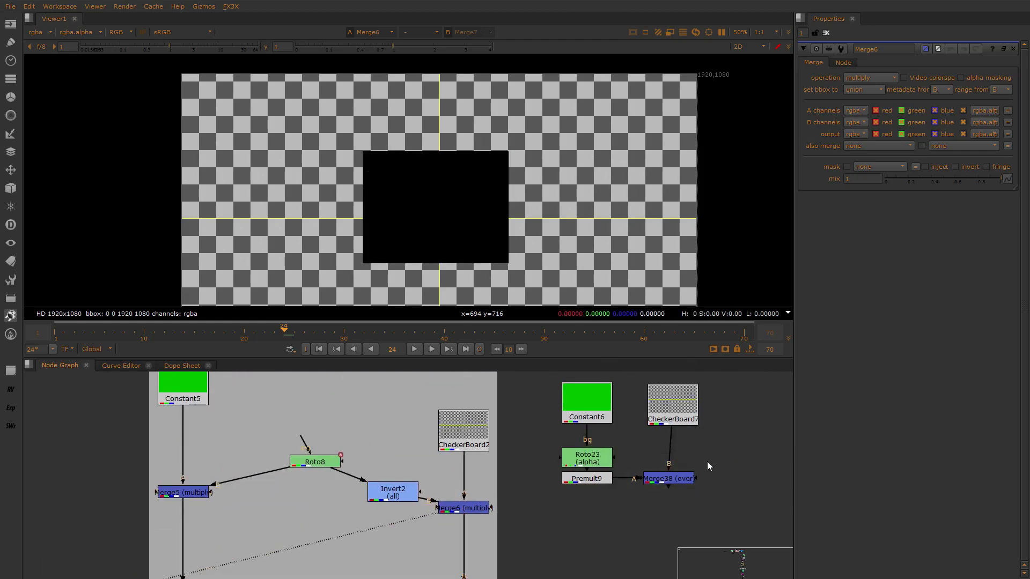
pyautogui.moveTo(707, 461); pyautogui.dragTo(613, 523)
pyautogui.press('1')
# Examine the edge of the green rectangle up close in the Merge7 result
pyautogui.scroll(10, 439, 221)
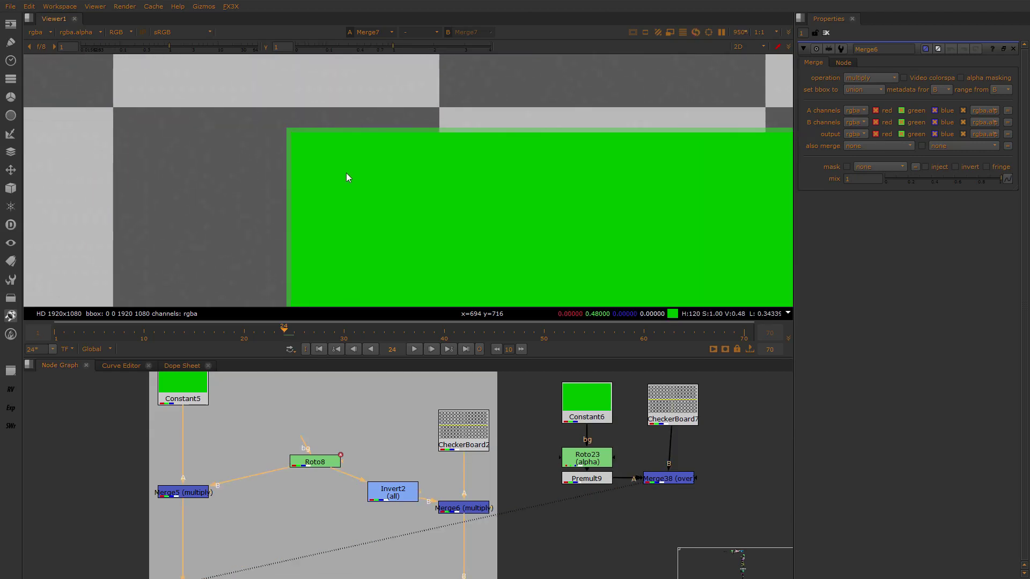
pyautogui.scroll(3, 309, 152)
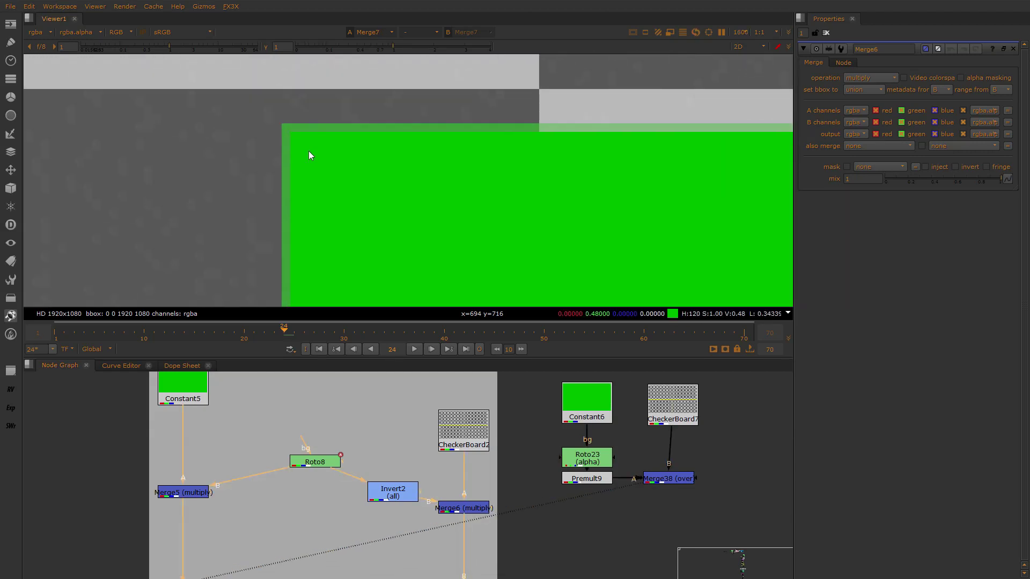
pyautogui.scroll(-8, 461, 202)
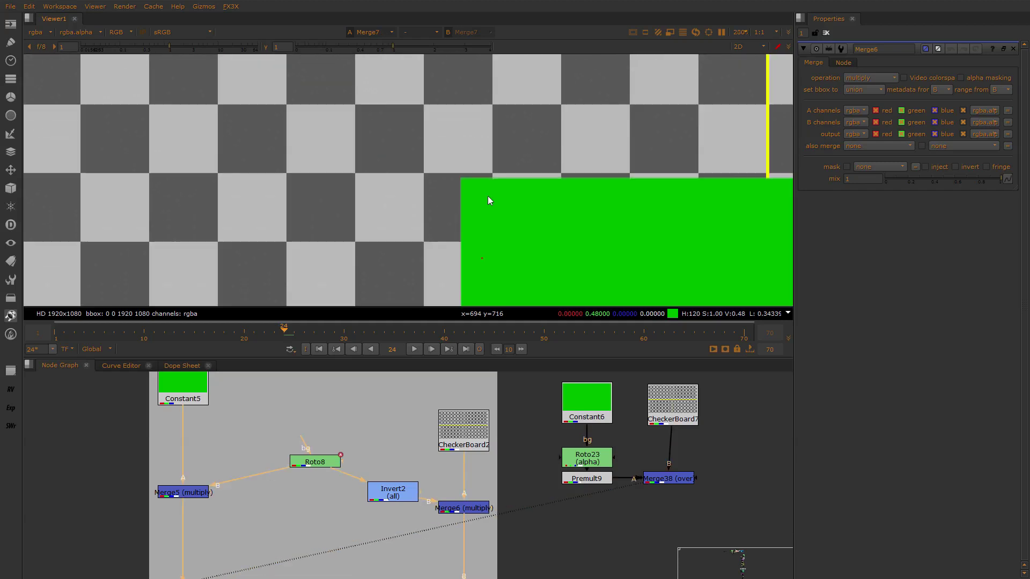
pyautogui.scroll(-1, 490, 181)
pyautogui.moveTo(490, 181); pyautogui.dragTo(549, 175, button='middle')
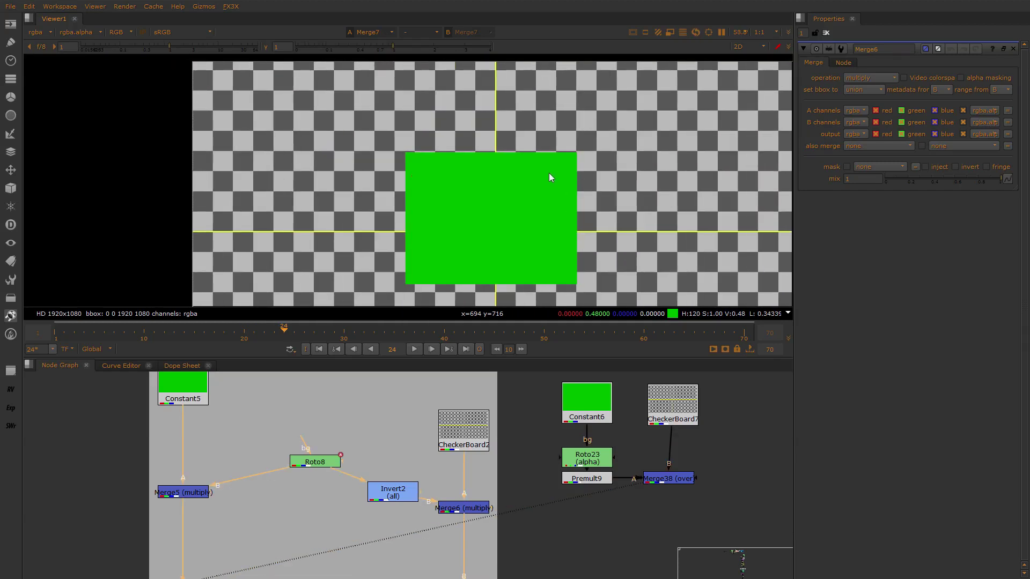
# View the Merge38 (over) result of the Constant6 and CheckerBoard7 chain
pyautogui.moveTo(673, 459); pyautogui.dragTo(640, 473, button='middle')
pyautogui.moveTo(634, 488); pyautogui.dragTo(639, 489)
pyautogui.moveTo(643, 433); pyautogui.dragTo(655, 403)
pyautogui.click(642, 492)
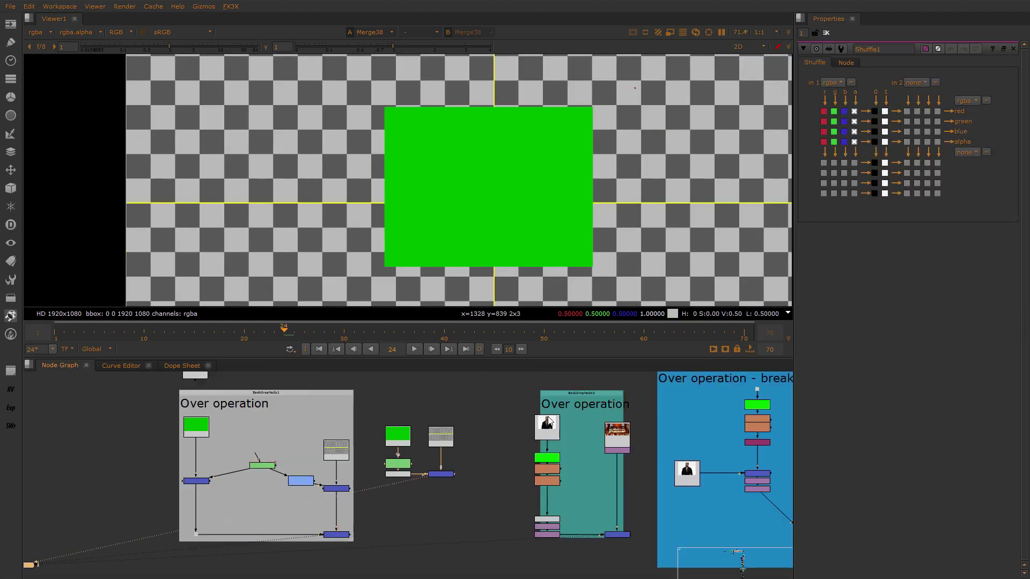
# View the Read4 foreground photo and the Read5 bar background in the Over operation - breakdown group
pyautogui.moveTo(570, 414); pyautogui.dragTo(479, 446, button='middle')
pyautogui.moveTo(547, 433); pyautogui.dragTo(490, 417, button='middle')
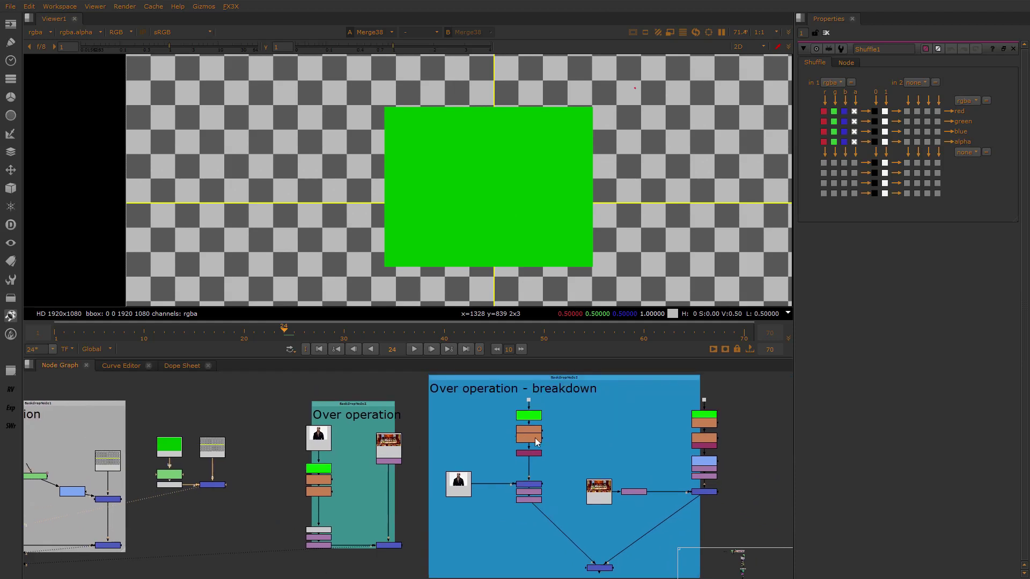
pyautogui.scroll(2, 497, 407)
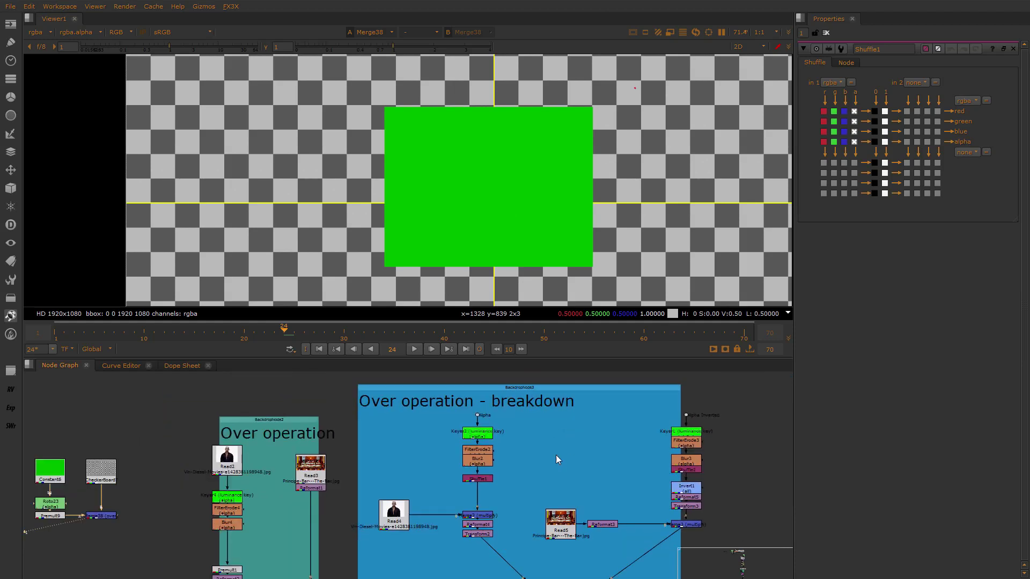
pyautogui.scroll(1, 435, 492)
pyautogui.click(388, 521)
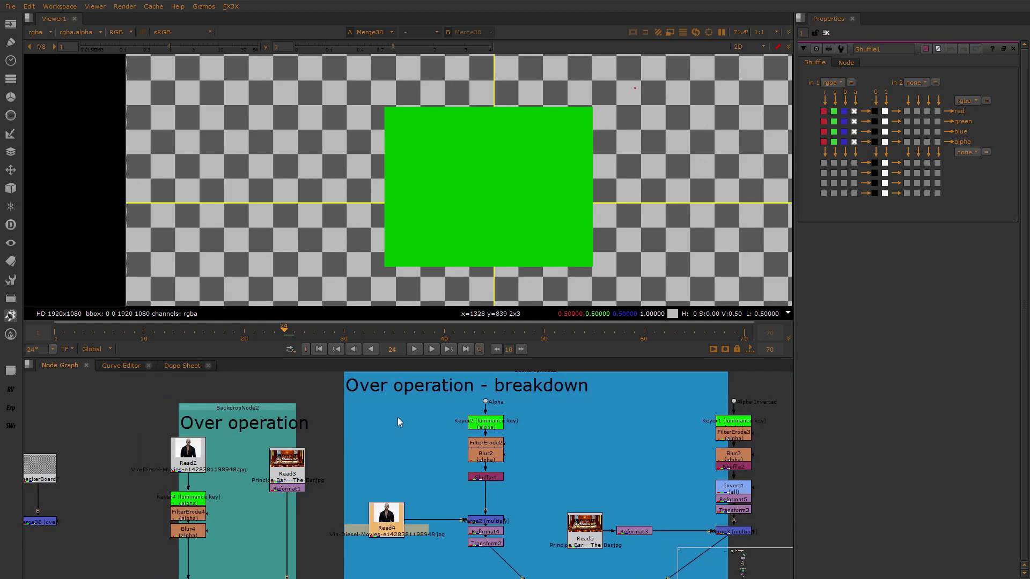
pyautogui.press('1')
pyautogui.scroll(-4, 576, 236)
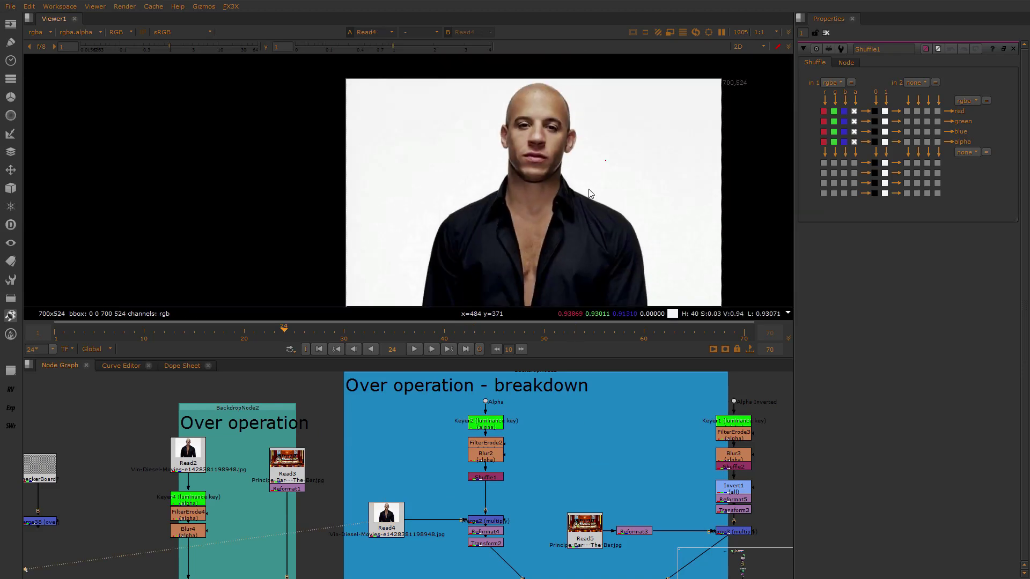
pyautogui.moveTo(592, 222); pyautogui.dragTo(577, 198, button='middle')
pyautogui.click(588, 519)
pyautogui.press('1')
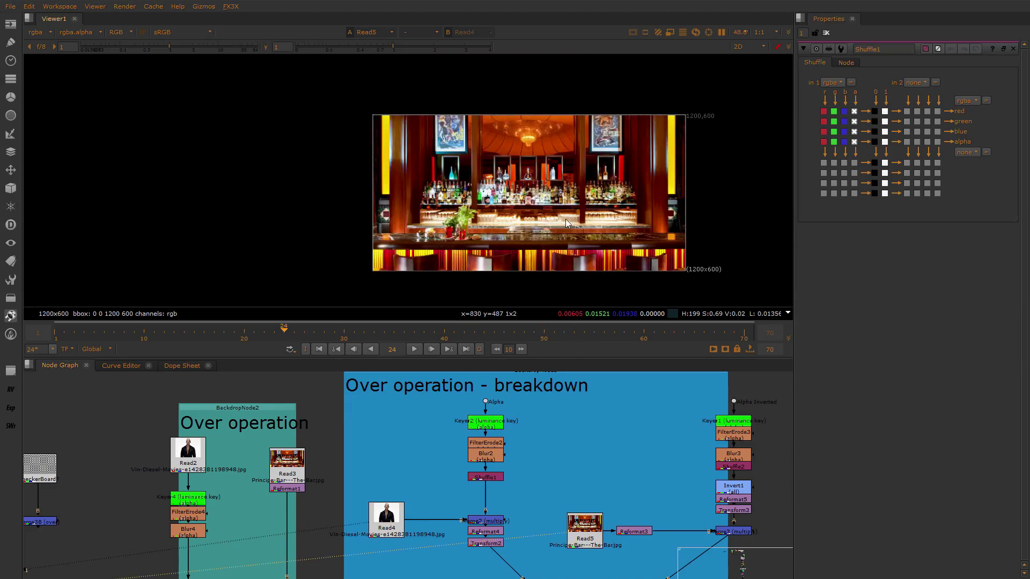
# Compare the node groups and select the nodes of the grey Over operation group
pyautogui.scroll(2, 423, 475)
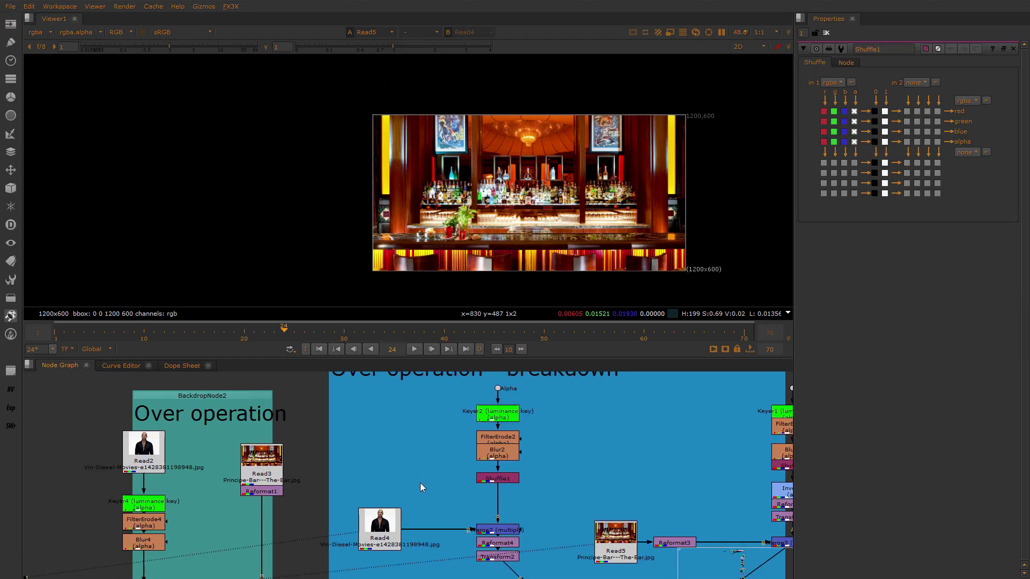
pyautogui.scroll(-1, 420, 482)
pyautogui.scroll(-1, 507, 497)
pyautogui.moveTo(507, 497); pyautogui.dragTo(498, 482, button='middle')
pyautogui.scroll(-1, 416, 468)
pyautogui.moveTo(414, 468); pyautogui.dragTo(629, 450, button='middle')
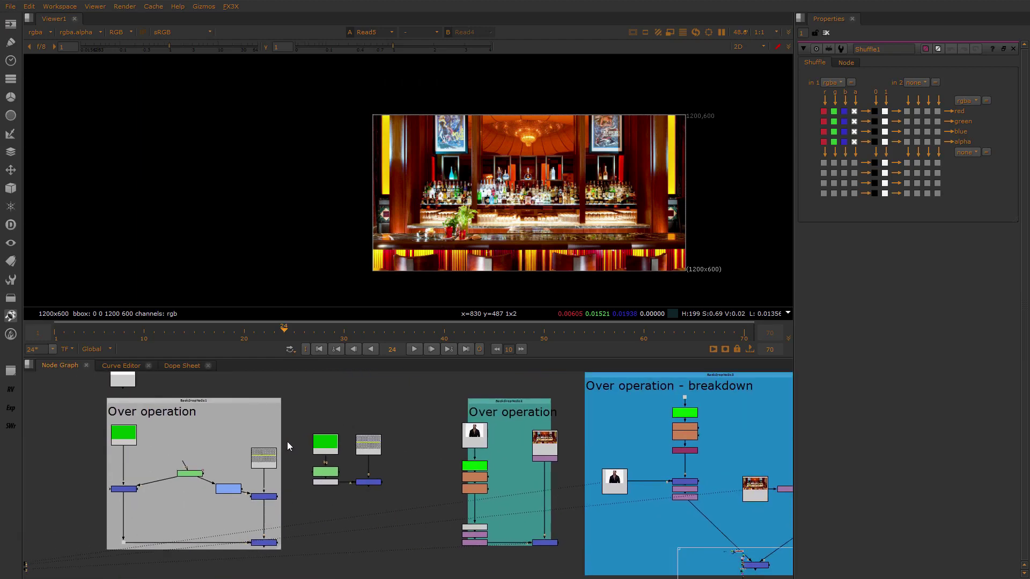
pyautogui.scroll(-2, 288, 445)
pyautogui.moveTo(127, 402); pyautogui.dragTo(298, 533)
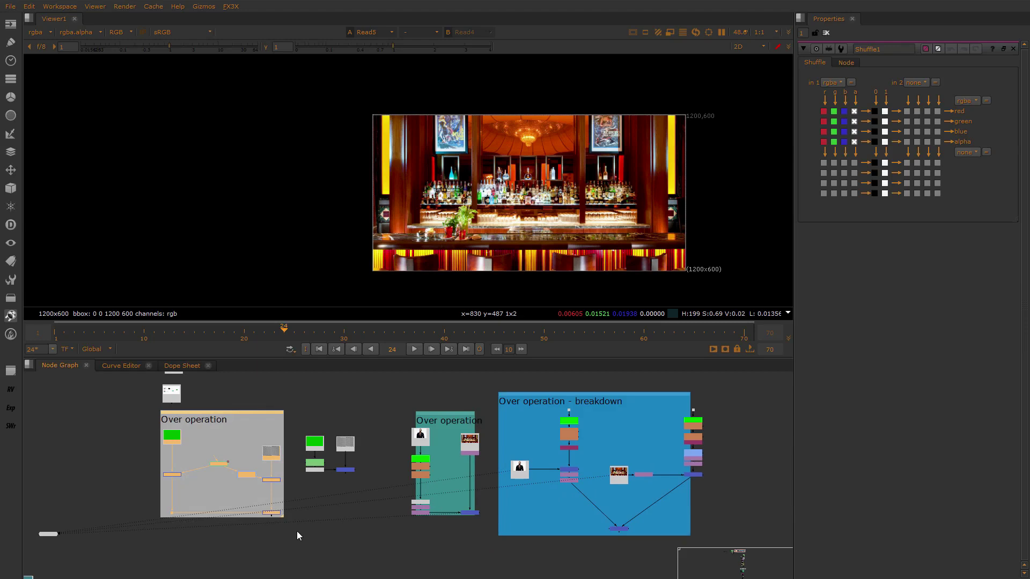
# Return to the Over operation - breakdown group and view the Read4 foreground photo
pyautogui.scroll(5, 528, 429)
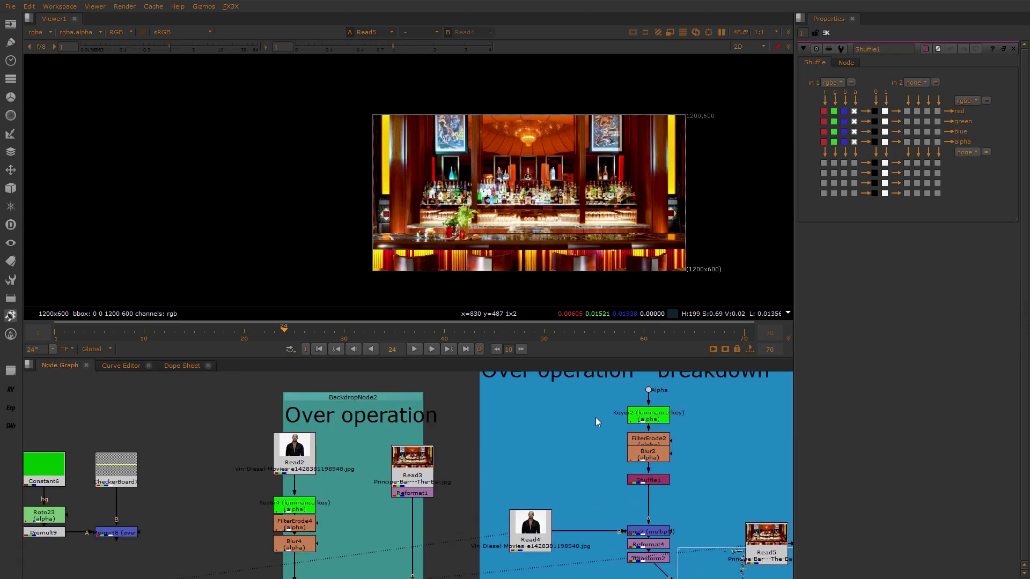
pyautogui.scroll(1, 592, 485)
pyautogui.moveTo(590, 490); pyautogui.dragTo(421, 454, button='middle')
pyautogui.press('1')
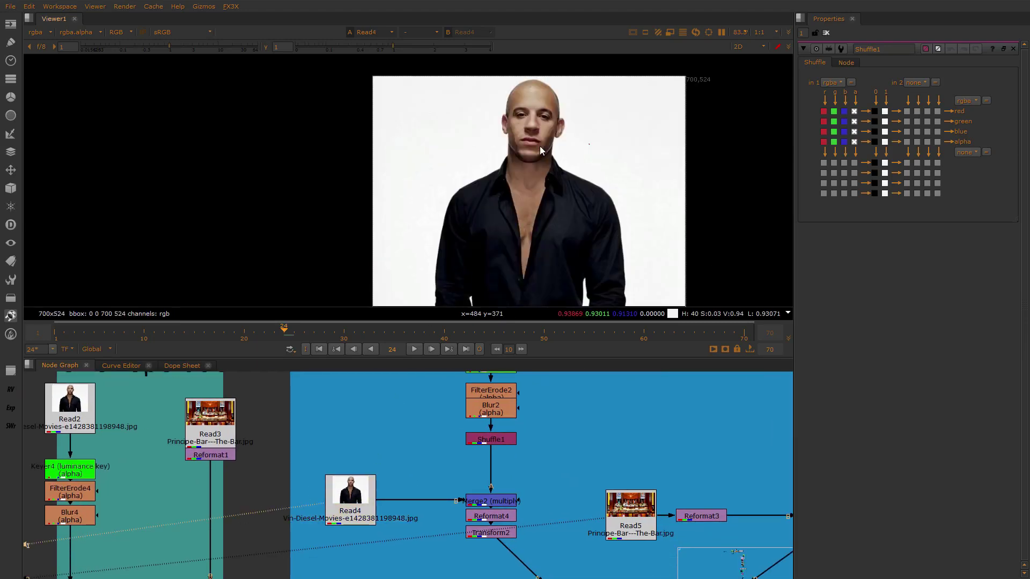
# View the alpha channel at Keyer2, then at Shuffle1 in the breakdown group's Alpha branch
pyautogui.moveTo(481, 437); pyautogui.dragTo(476, 489, button='middle')
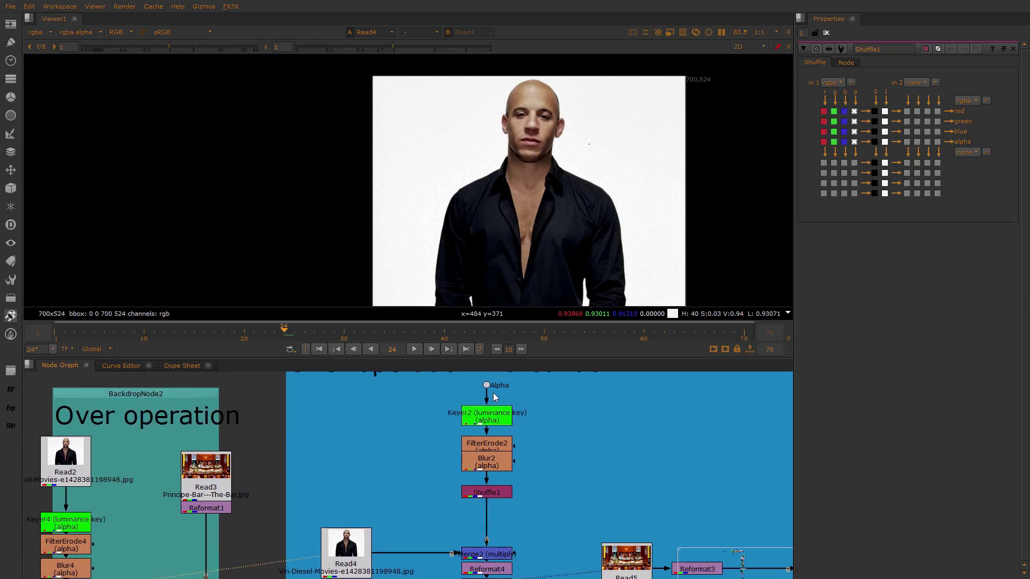
pyautogui.click(487, 385)
pyautogui.moveTo(429, 474); pyautogui.dragTo(426, 458, button='middle')
pyautogui.click(475, 401)
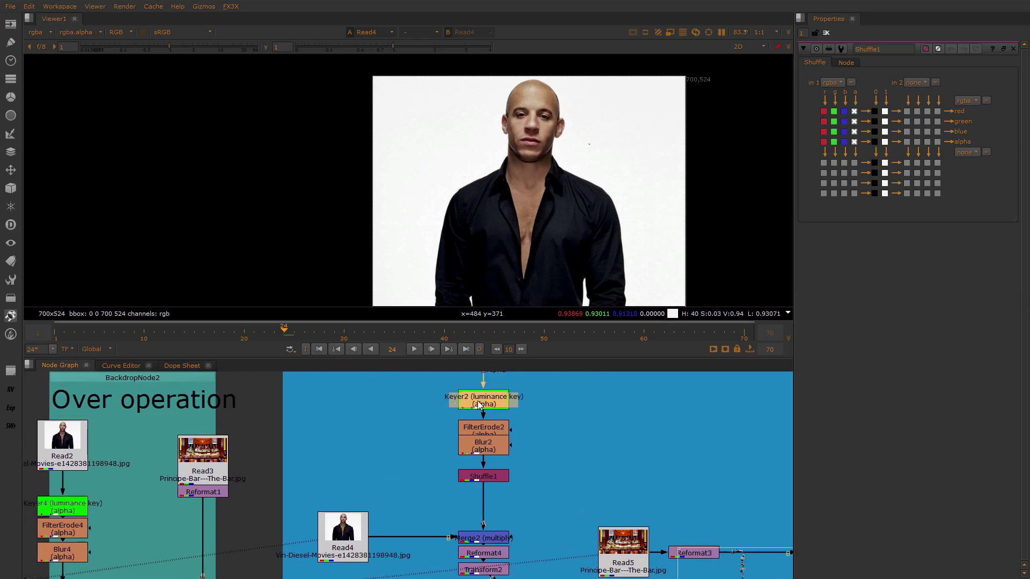
pyautogui.press('1')
pyautogui.press('a')
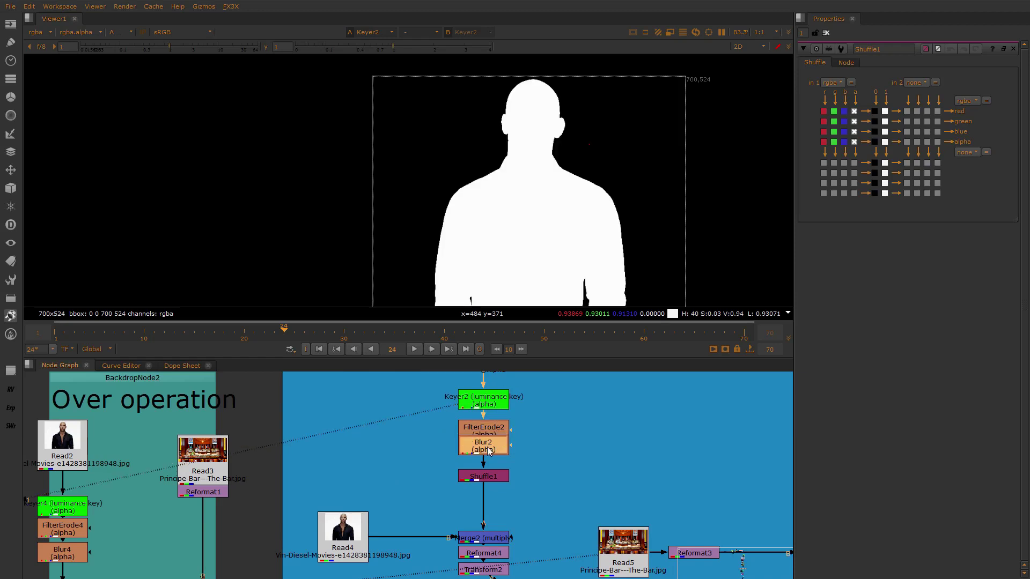
pyautogui.click(494, 478)
pyautogui.press('1')
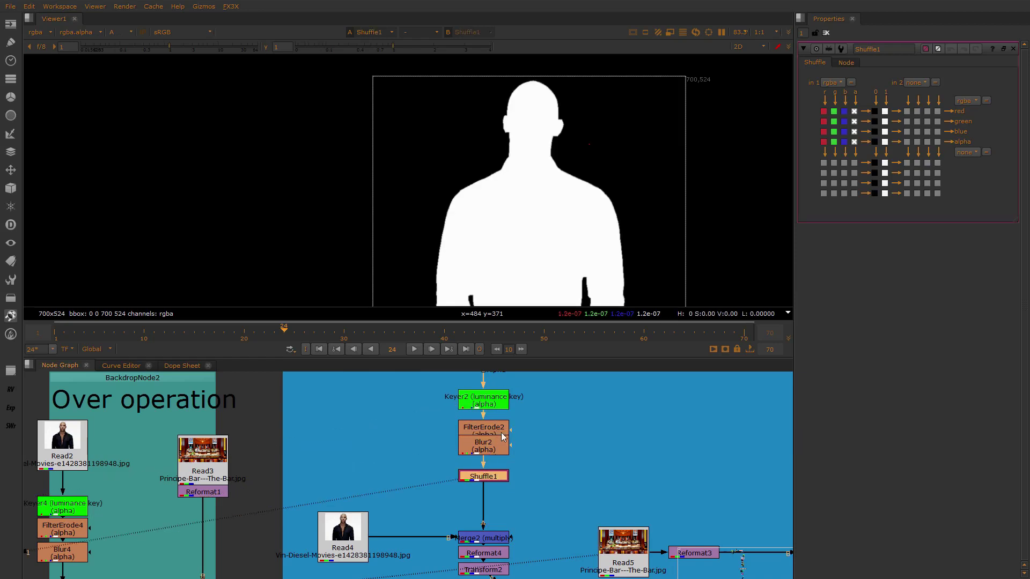
# View the Merge2 (multiply) result of the foreground photo and its alpha in full colour
pyautogui.moveTo(553, 242); pyautogui.dragTo(541, 215, button='middle')
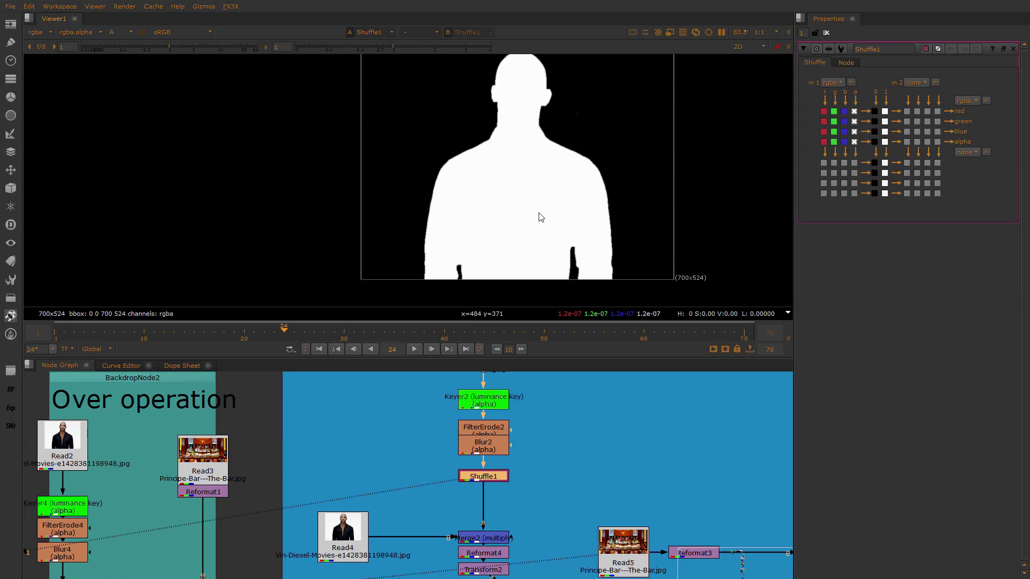
pyautogui.moveTo(488, 497); pyautogui.dragTo(494, 469, button='middle')
pyautogui.click(543, 473)
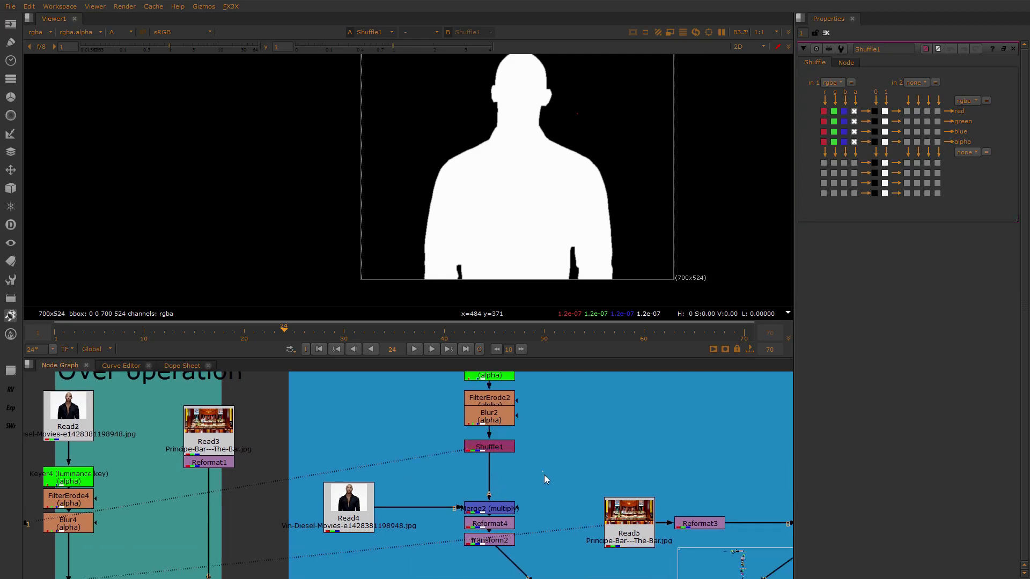
pyautogui.click(507, 508)
pyautogui.press('1')
pyautogui.press('a')
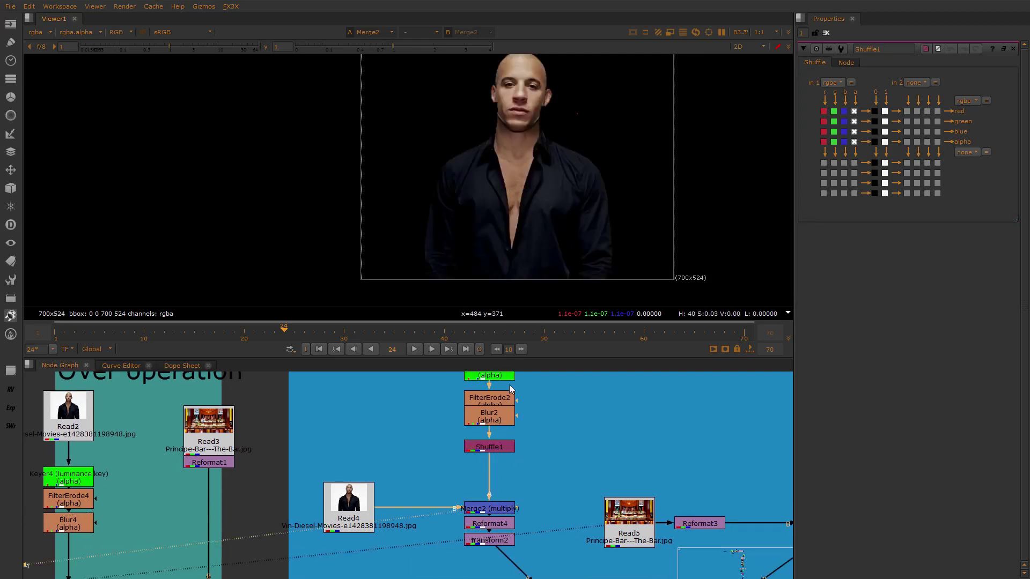
# View the Read1 over-operation diagram and examine its foreground multiplied by alpha row
pyautogui.scroll(-3, 427, 488)
pyautogui.scroll(-3, 428, 488)
pyautogui.moveTo(312, 434); pyautogui.dragTo(383, 440, button='middle')
pyautogui.moveTo(101, 415); pyautogui.dragTo(176, 437, button='middle')
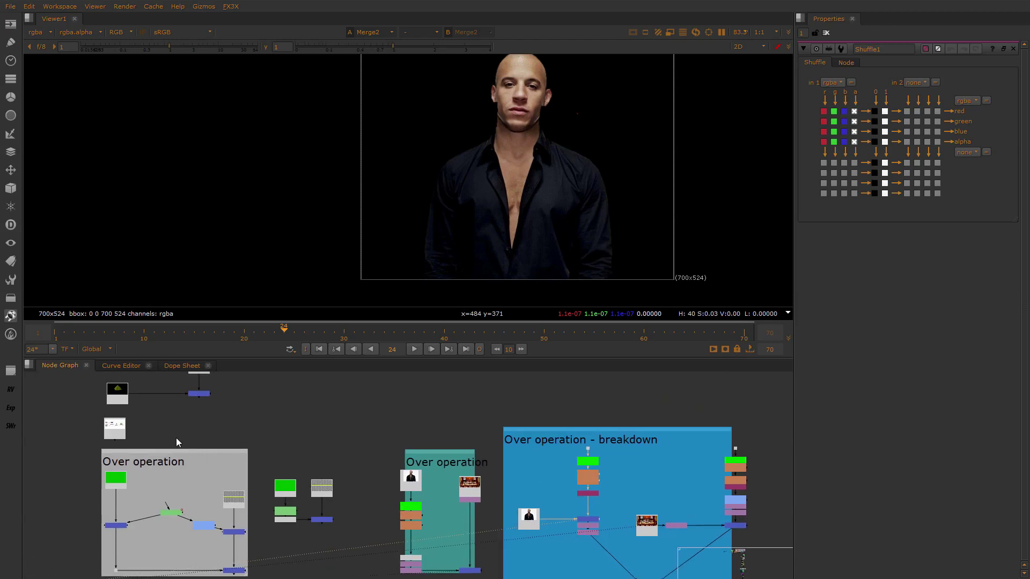
pyautogui.press('3')
pyautogui.click(117, 426)
pyautogui.press('1')
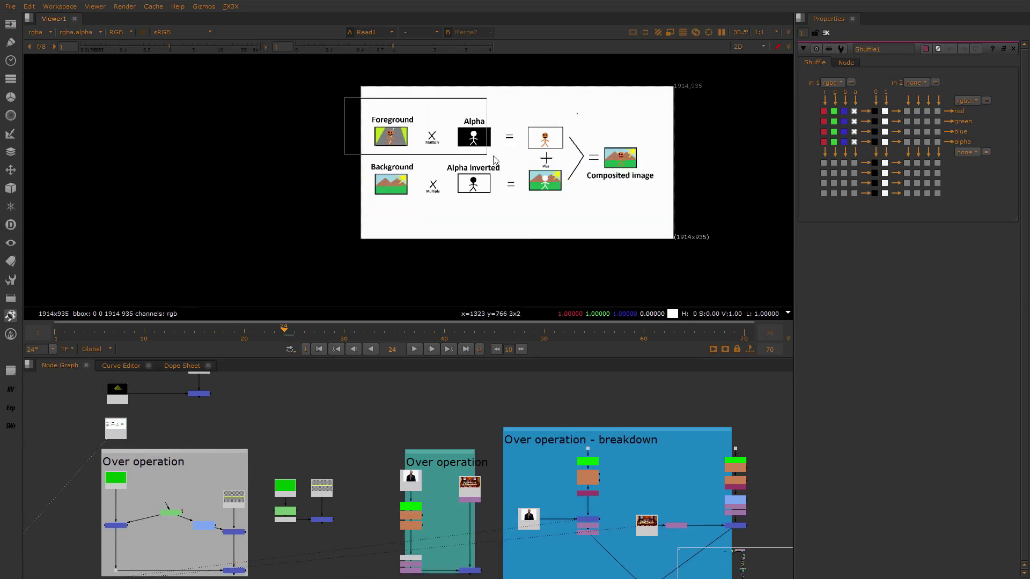
pyautogui.scroll(2, 486, 144)
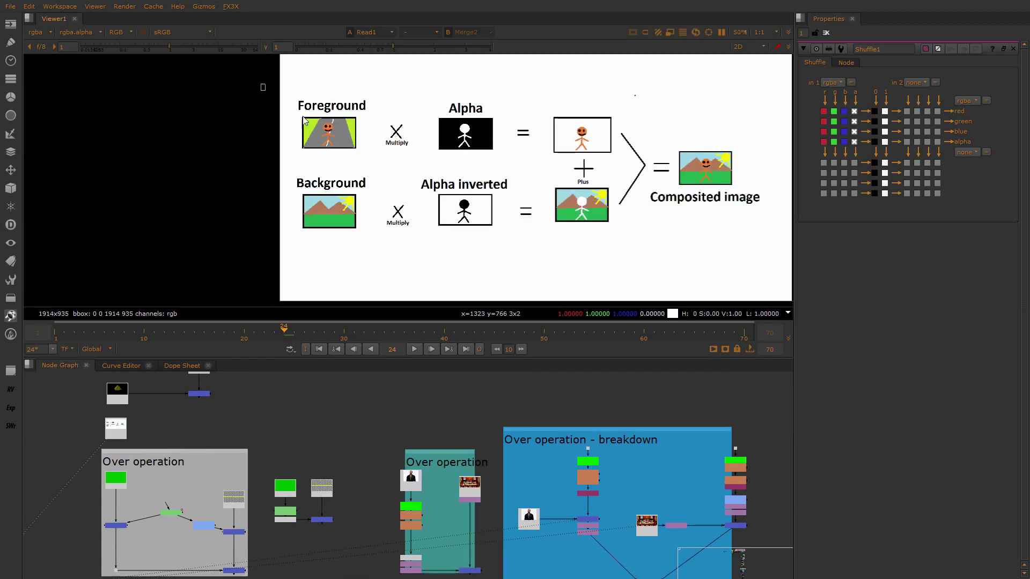
pyautogui.moveTo(261, 84); pyautogui.dragTo(507, 170)
# Return to the breakdown group and view the Merge2 cut-out foreground in its entirety
pyautogui.scroll(4, 606, 523)
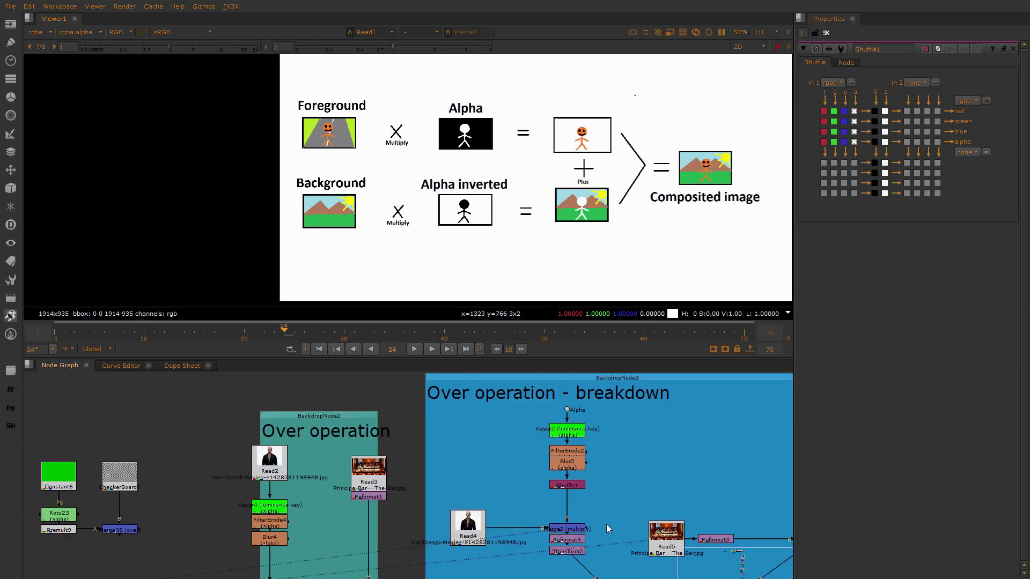
pyautogui.click(532, 486)
pyautogui.press('1')
pyautogui.scroll(-2, 558, 141)
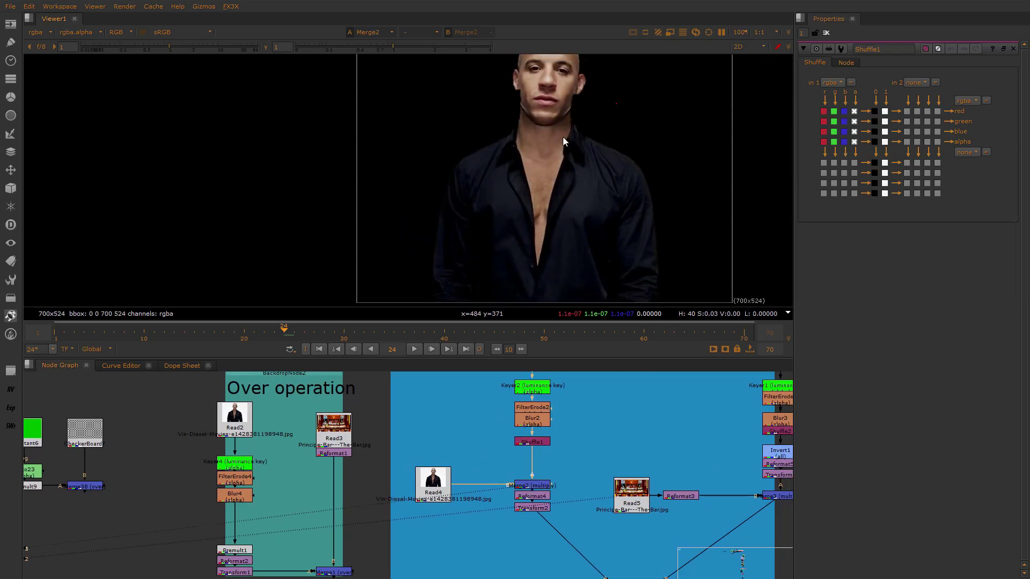
pyautogui.scroll(-3, 446, 182)
pyautogui.scroll(-2, 293, 486)
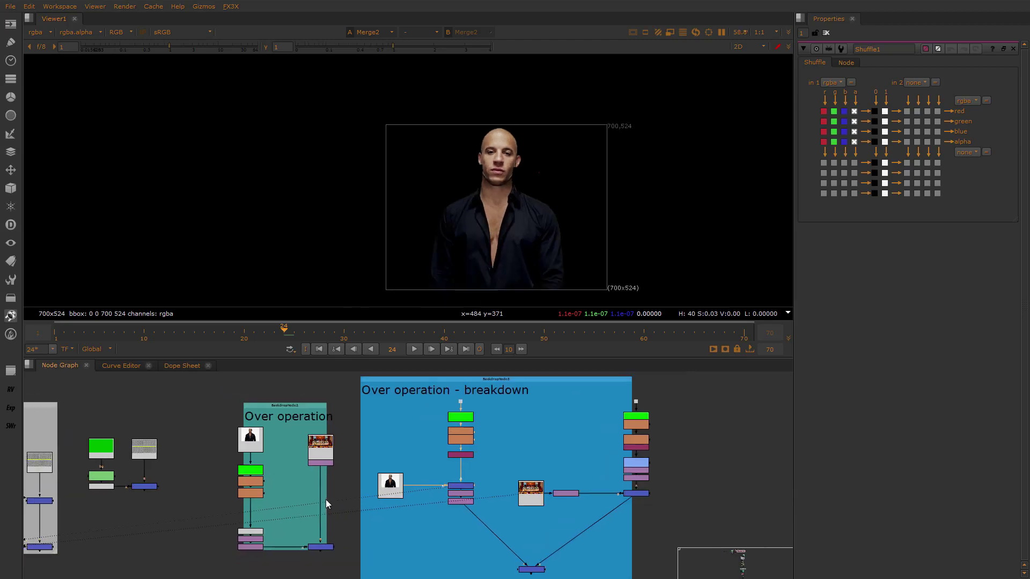
# Review the Read1 diagram's premultiplied foreground and its background multiplied by inverted alpha row
pyautogui.moveTo(135, 445); pyautogui.dragTo(328, 457, button='middle')
pyautogui.press('1')
pyautogui.click(220, 417)
pyautogui.scroll(5, 504, 177)
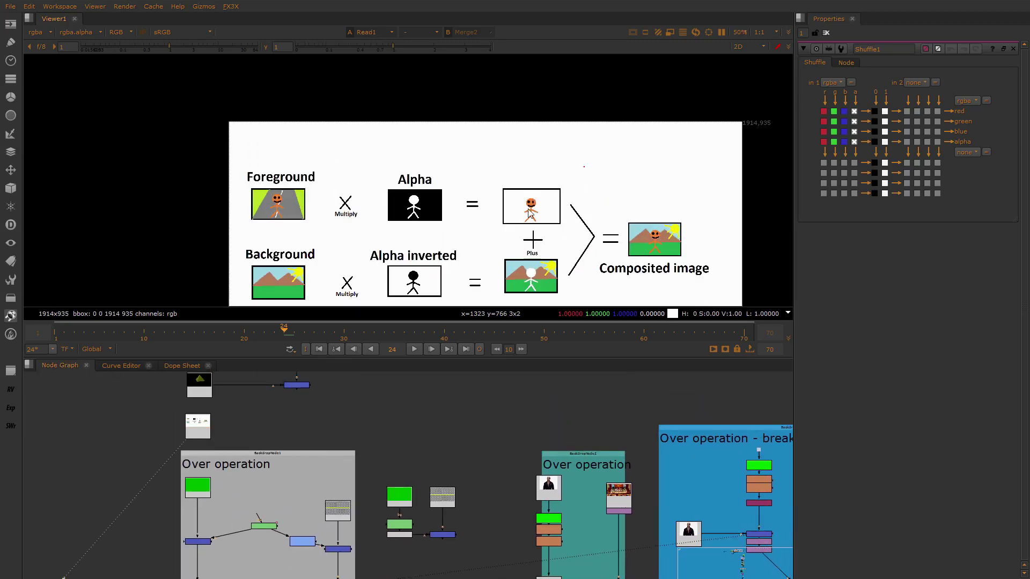
pyautogui.moveTo(490, 164); pyautogui.dragTo(567, 226)
pyautogui.moveTo(653, 499); pyautogui.dragTo(538, 446, button='middle')
pyautogui.moveTo(432, 293)
pyautogui.mouseDown(button='middle')
pyautogui.moveTo(443, 217)
pyautogui.moveTo(394, 188)
pyautogui.mouseUp(button='middle')
pyautogui.moveTo(180, 124)
pyautogui.mouseDown()
pyautogui.moveTo(324, 186)
pyautogui.moveTo(426, 206)
pyautogui.mouseUp()
pyautogui.moveTo(706, 465); pyautogui.dragTo(479, 440, button='middle')
pyautogui.scroll(3, 479, 441)
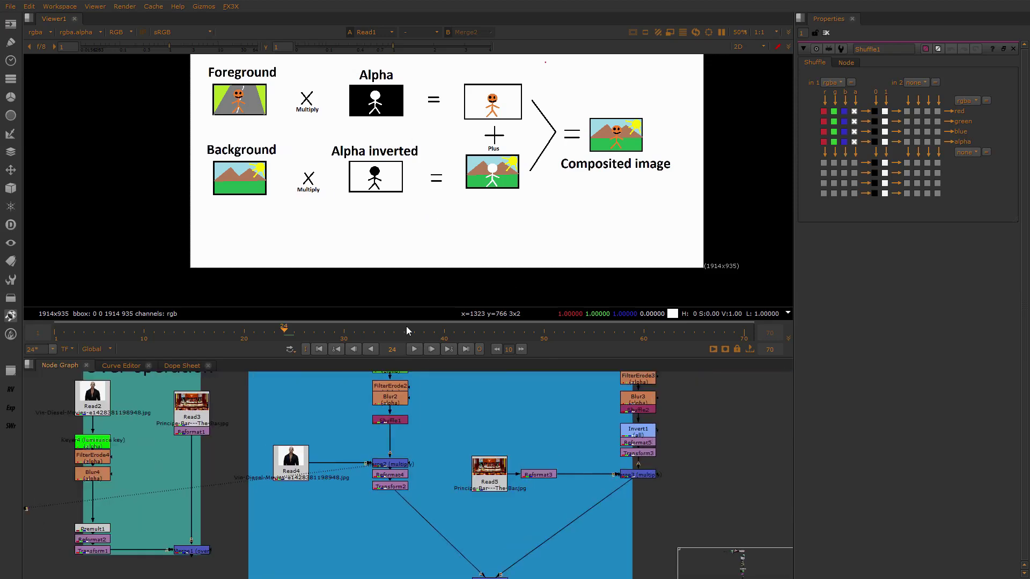
# View the Shuffle2 matte in the breakdown group's inverted-alpha branch, followed by the Invert1 output
pyautogui.moveTo(593, 416); pyautogui.dragTo(602, 453, button='middle')
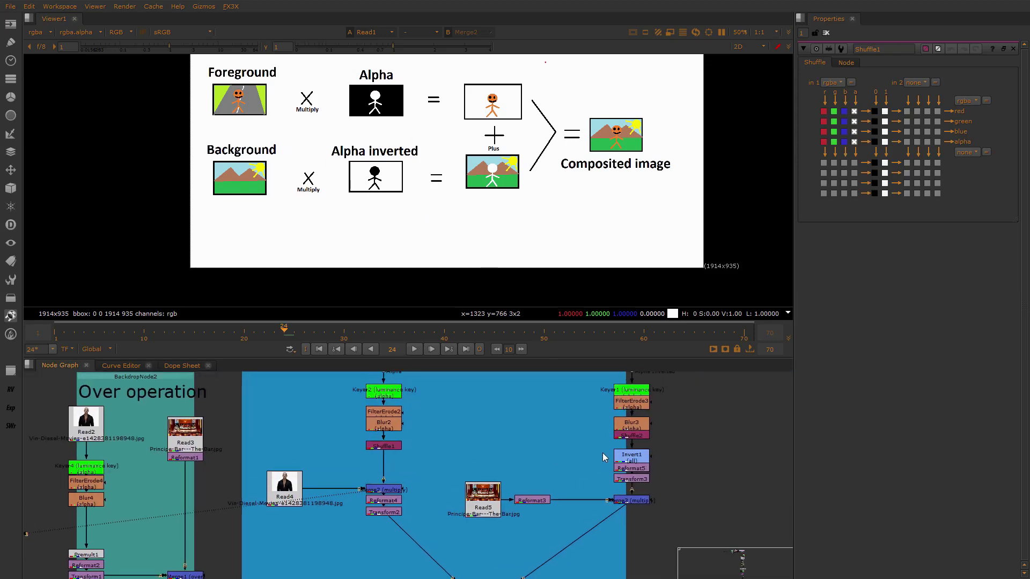
pyautogui.click(629, 436)
pyautogui.press('1')
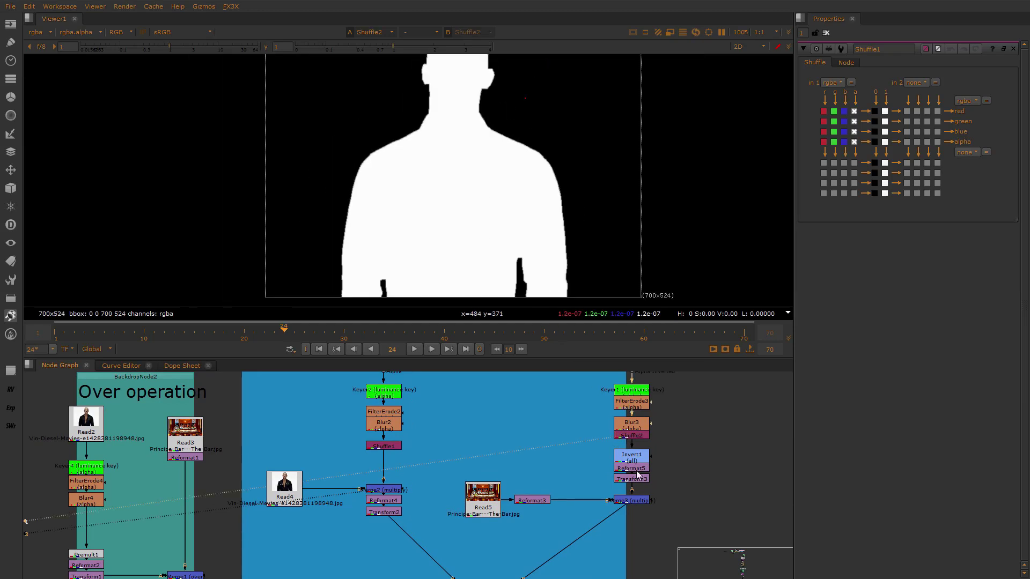
pyautogui.scroll(2, 633, 459)
pyautogui.click(631, 457)
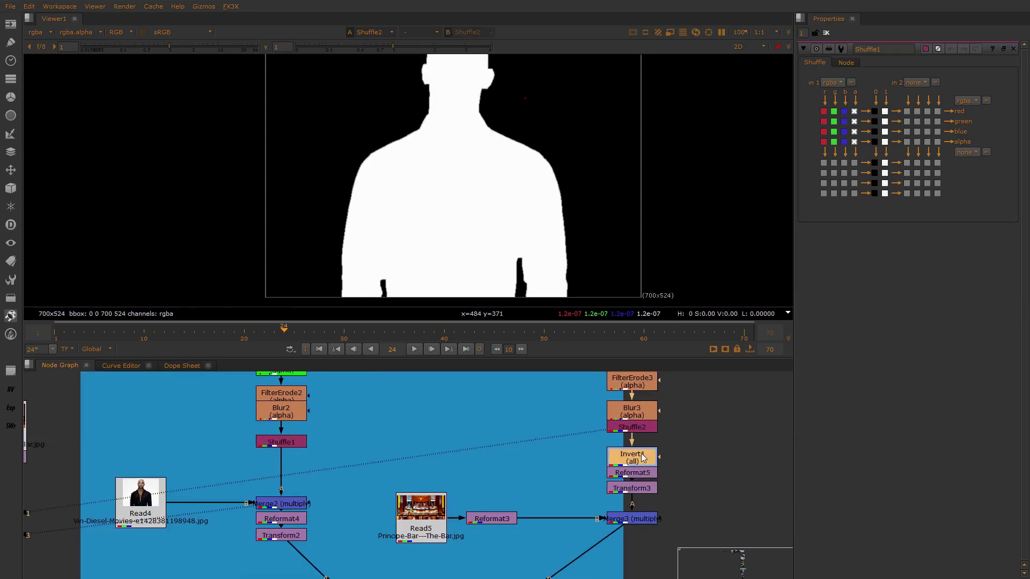
pyautogui.press('1')
# View the Merge3 (multiply) result and compare it with its Read5 bar background input
pyautogui.moveTo(661, 528); pyautogui.dragTo(672, 487, button='middle')
pyautogui.click(663, 481)
pyautogui.press('1')
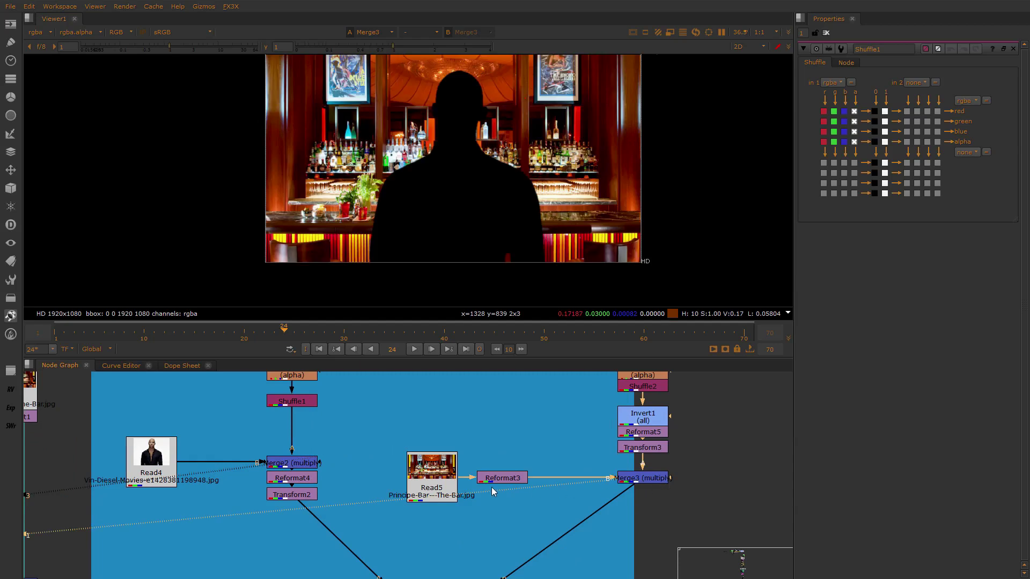
pyautogui.click(433, 484)
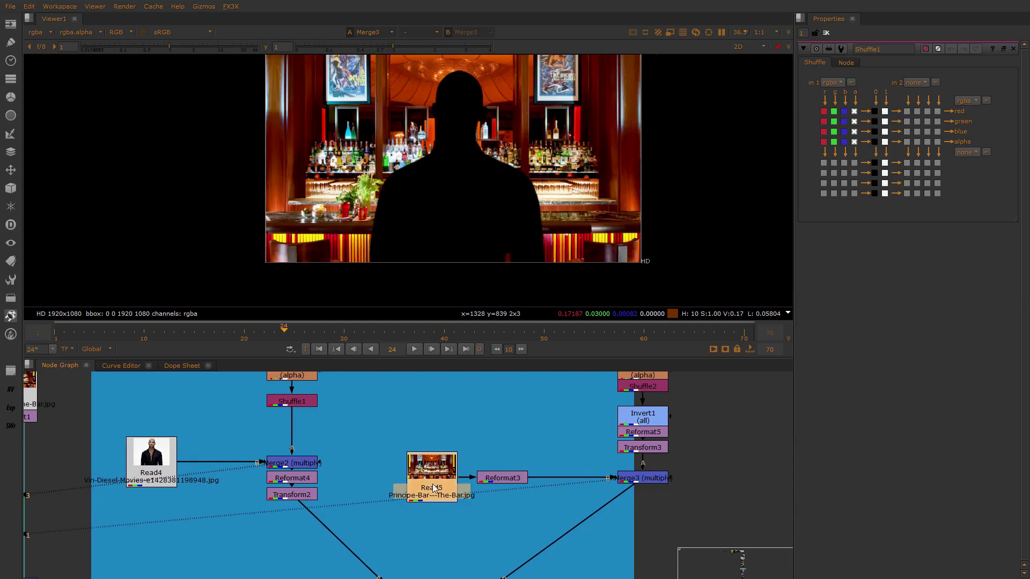
pyautogui.click(661, 481)
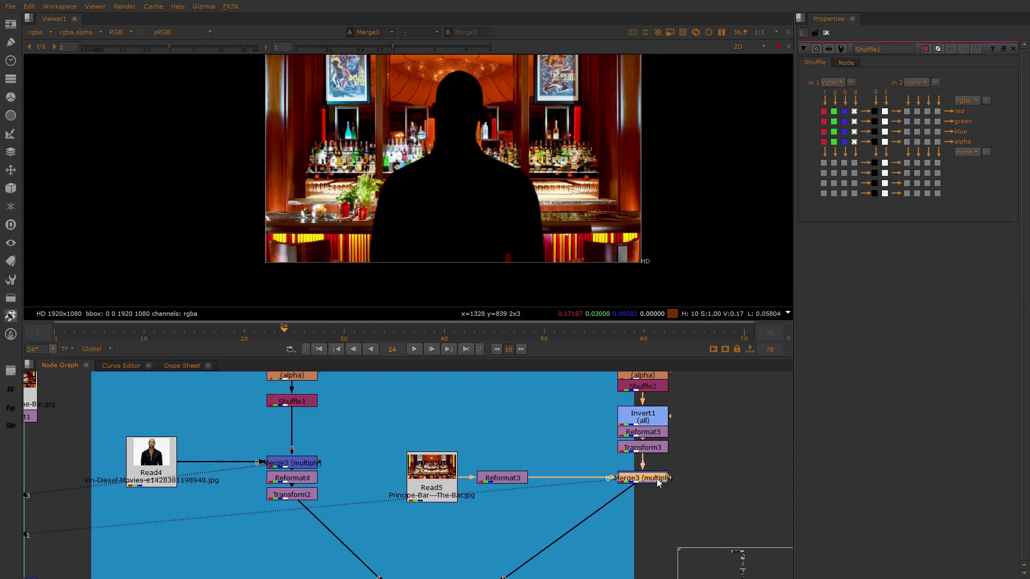
pyautogui.moveTo(473, 123); pyautogui.dragTo(467, 123)
# Return to the Read1 diagram and examine how the two multiplied images are added together
pyautogui.moveTo(484, 540); pyautogui.dragTo(551, 459, button='middle')
pyautogui.scroll(-2, 410, 435)
pyautogui.moveTo(329, 384); pyautogui.dragTo(403, 451, button='middle')
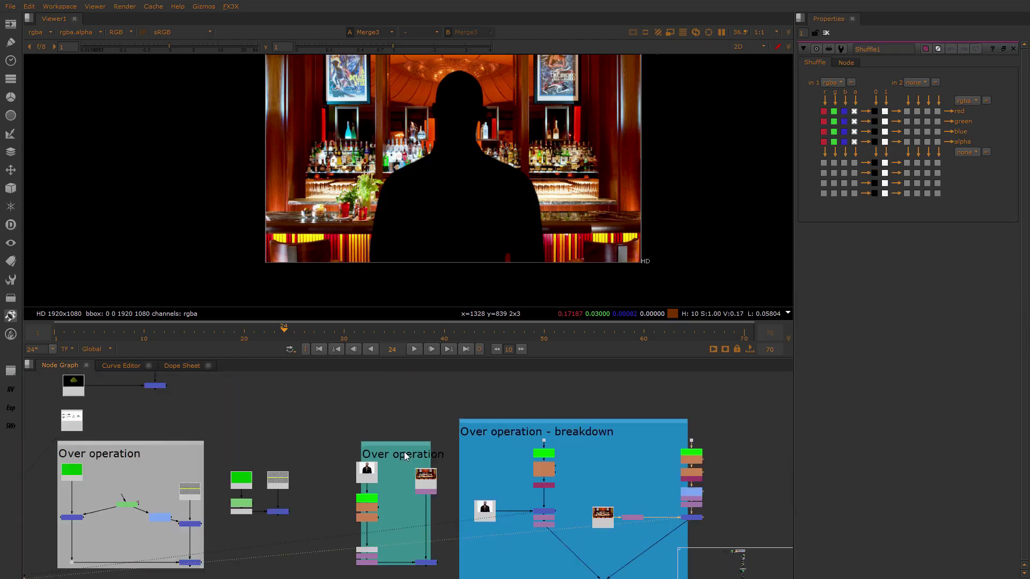
pyautogui.moveTo(278, 419); pyautogui.dragTo(386, 430, button='middle')
pyautogui.click(179, 428)
pyautogui.press('1')
pyautogui.moveTo(467, 92); pyautogui.dragTo(519, 200)
# View the Plus merge that combines both multiplied branches of the breakdown group
pyautogui.moveTo(603, 434); pyautogui.dragTo(504, 354, button='middle')
pyautogui.scroll(2, 607, 474)
pyautogui.moveTo(559, 501); pyautogui.dragTo(654, 568)
pyautogui.press('1')
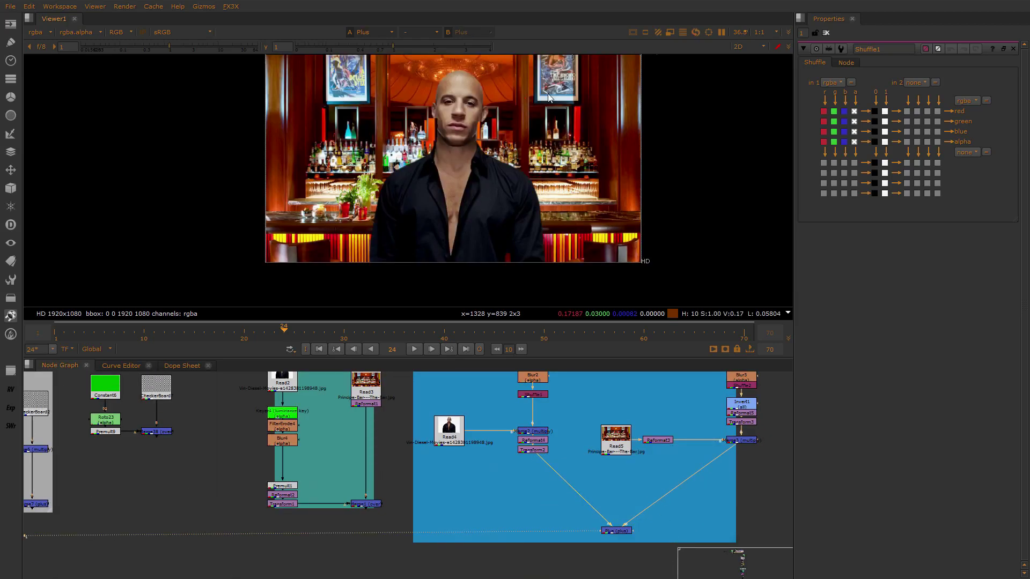
# Open the properties of Merge1 (over) in the teal Over operation group and view its composite
pyautogui.moveTo(323, 391); pyautogui.dragTo(384, 461, button='middle')
pyautogui.scroll(2, 384, 461)
pyautogui.moveTo(413, 541); pyautogui.dragTo(539, 488, button='middle')
pyautogui.click(498, 509)
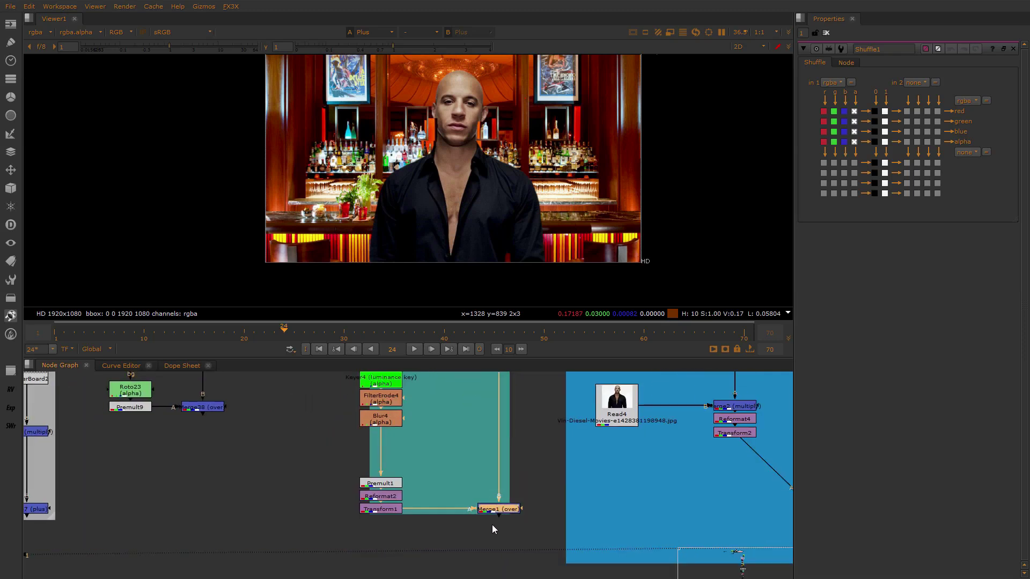
pyautogui.doubleClick(500, 510)
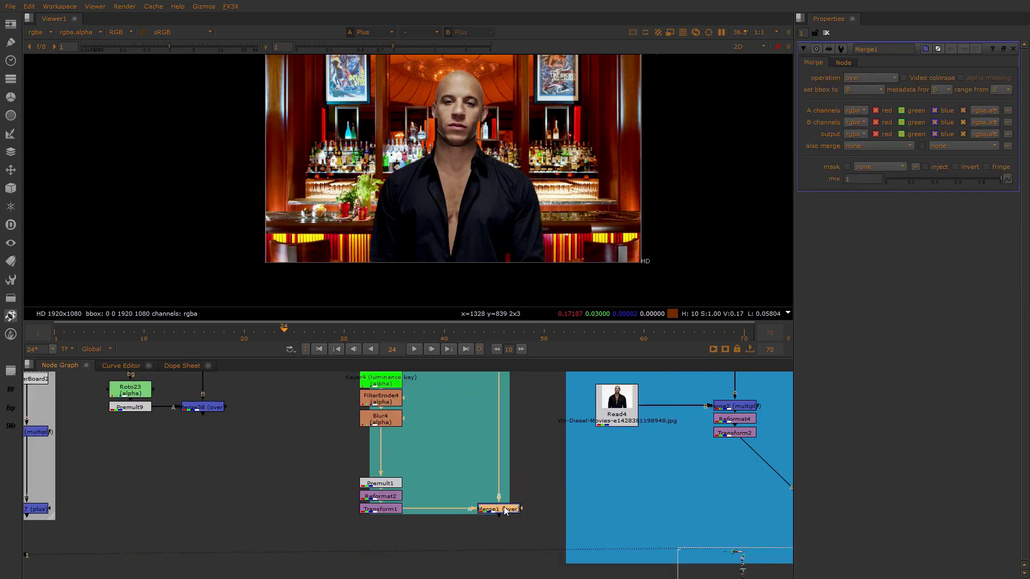
pyautogui.press('1')
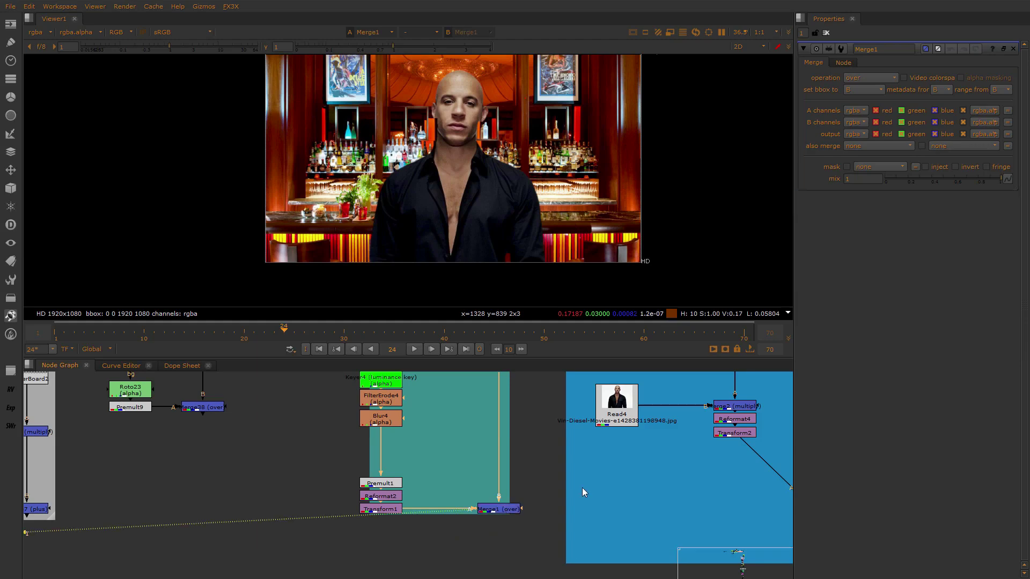
# Load the breakdown group's Plus merge into a second viewer input and compare it with Merge1 around the man's head
pyautogui.moveTo(775, 561); pyautogui.dragTo(578, 456, button='middle')
pyautogui.click(641, 443)
pyautogui.press('2')
pyautogui.scroll(3, 437, 109)
pyautogui.scroll(8, 465, 85)
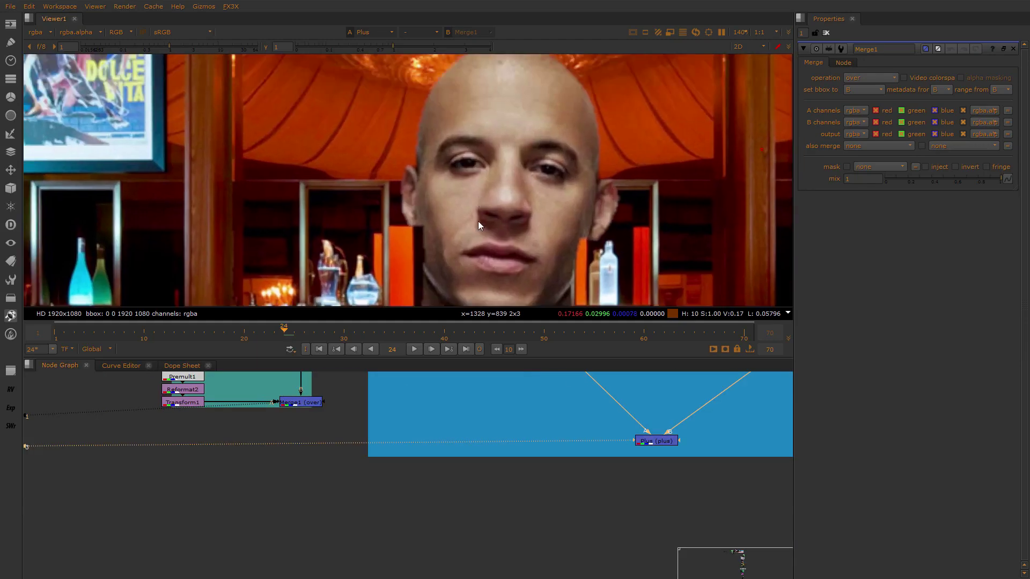
pyautogui.press('1')
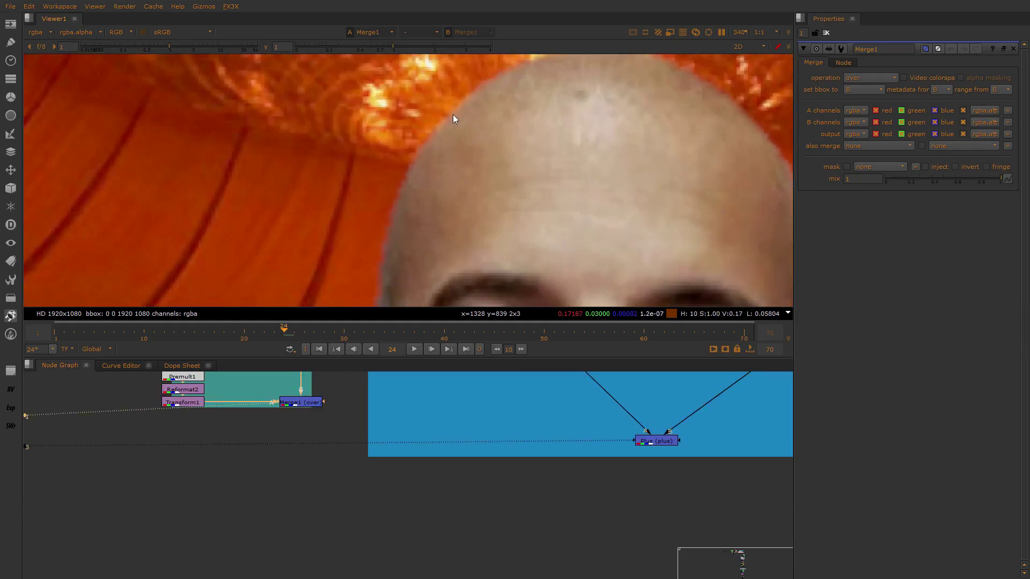
pyautogui.press('3')
pyautogui.press('1')
# Compare the Merge1 and Plus composites along the edges of the man's shoulder and sleeve
pyautogui.scroll(-6, 465, 141)
pyautogui.moveTo(423, 290); pyautogui.dragTo(495, 120, button='middle')
pyautogui.scroll(4, 465, 195)
pyautogui.press('2')
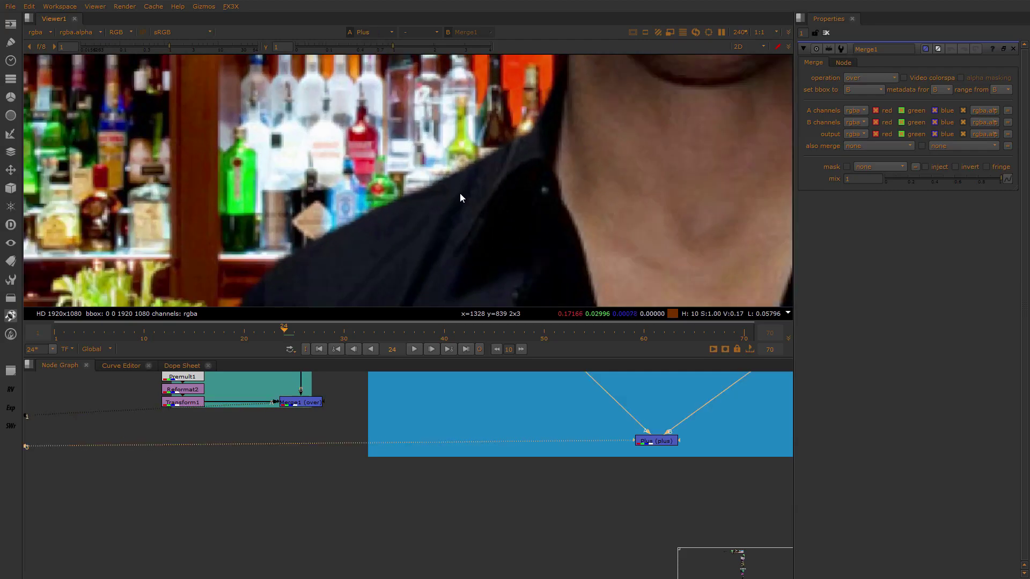
pyautogui.press('1')
pyautogui.moveTo(327, 231); pyautogui.dragTo(515, 123, button='middle')
pyautogui.moveTo(407, 249); pyautogui.dragTo(480, 160, button='middle')
pyautogui.press('3')
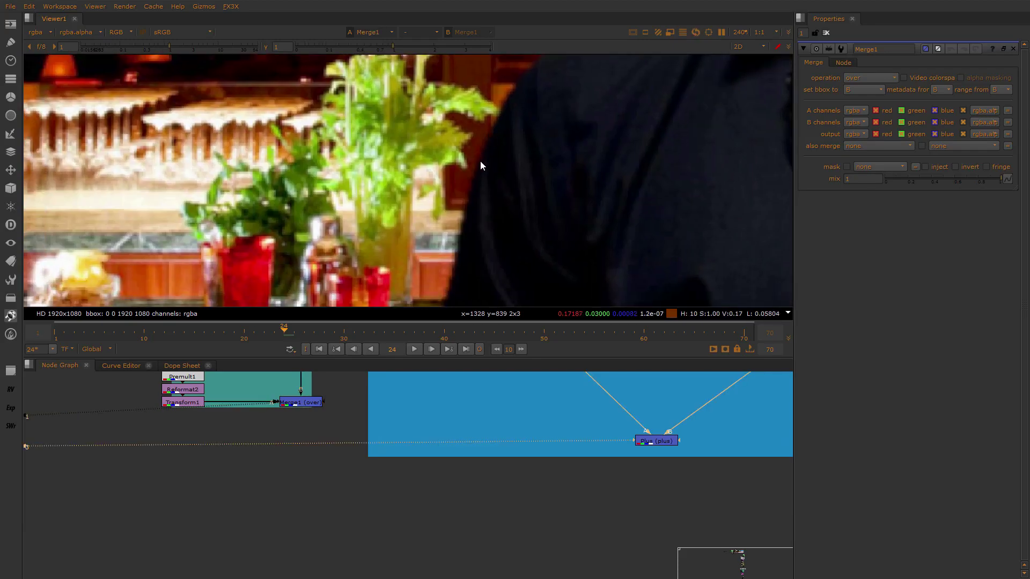
pyautogui.press('3')
pyautogui.press('1')
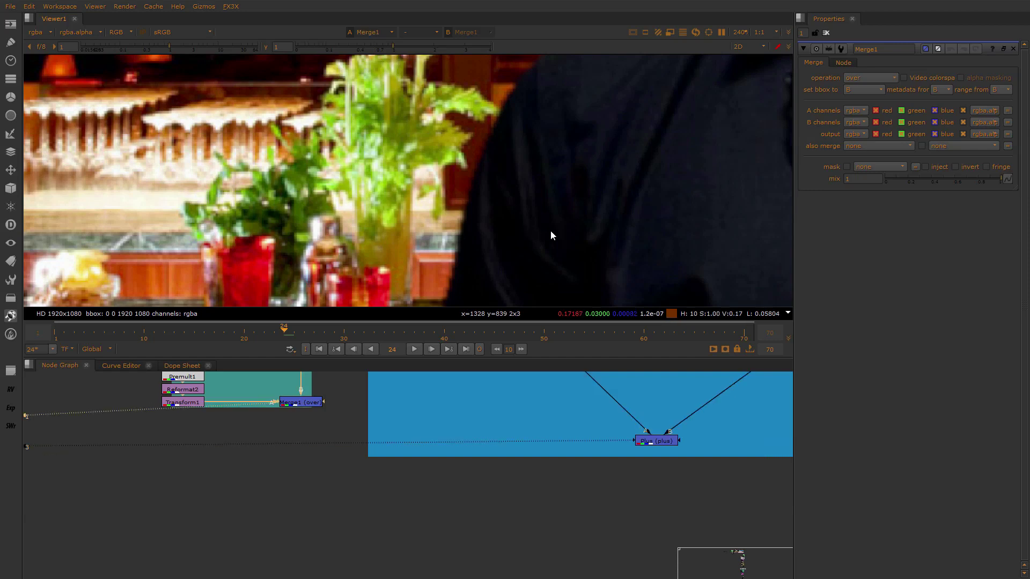
pyautogui.press('3')
pyautogui.scroll(-5, 581, 159)
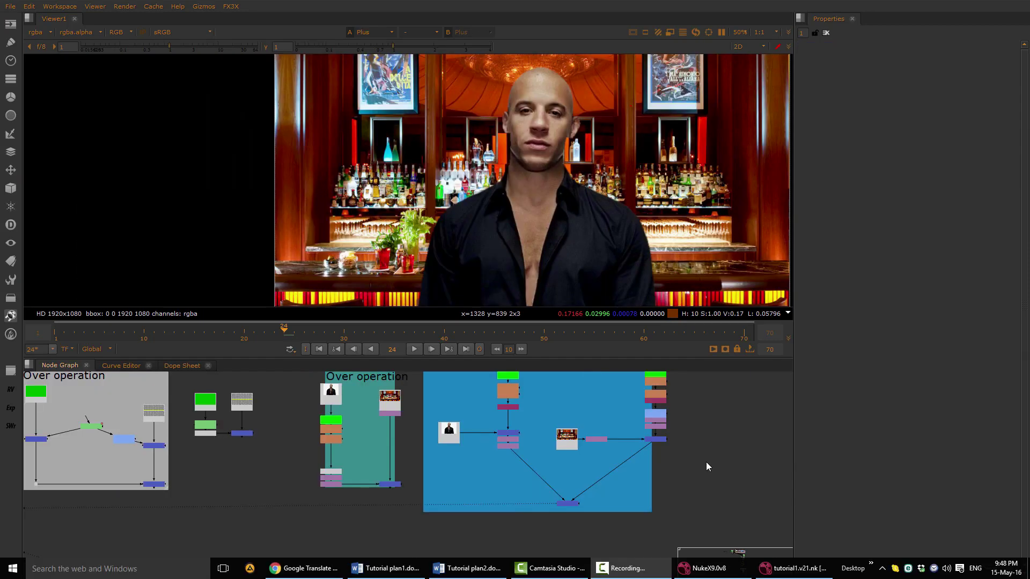
# Go to the green Concatination example in nuke group and view CheckerBoard1 up close
pyautogui.scroll(-3, 659, 433)
pyautogui.moveTo(693, 449); pyautogui.dragTo(532, 386, button='middle')
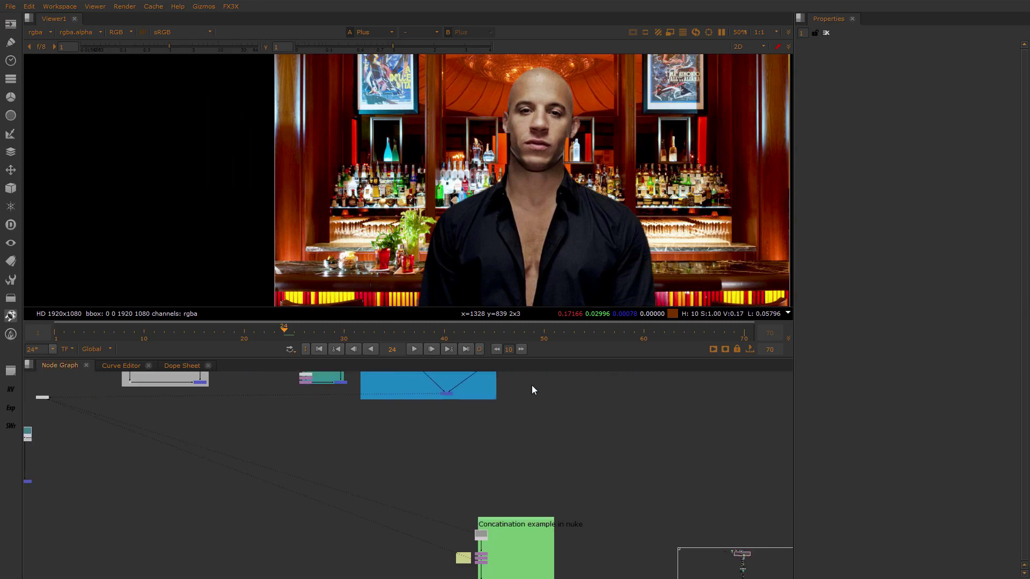
pyautogui.moveTo(517, 547); pyautogui.dragTo(495, 537, button='middle')
pyautogui.scroll(4, 574, 390)
pyautogui.scroll(3, 535, 448)
pyautogui.click(445, 456)
pyautogui.press('1')
pyautogui.scroll(5, 543, 222)
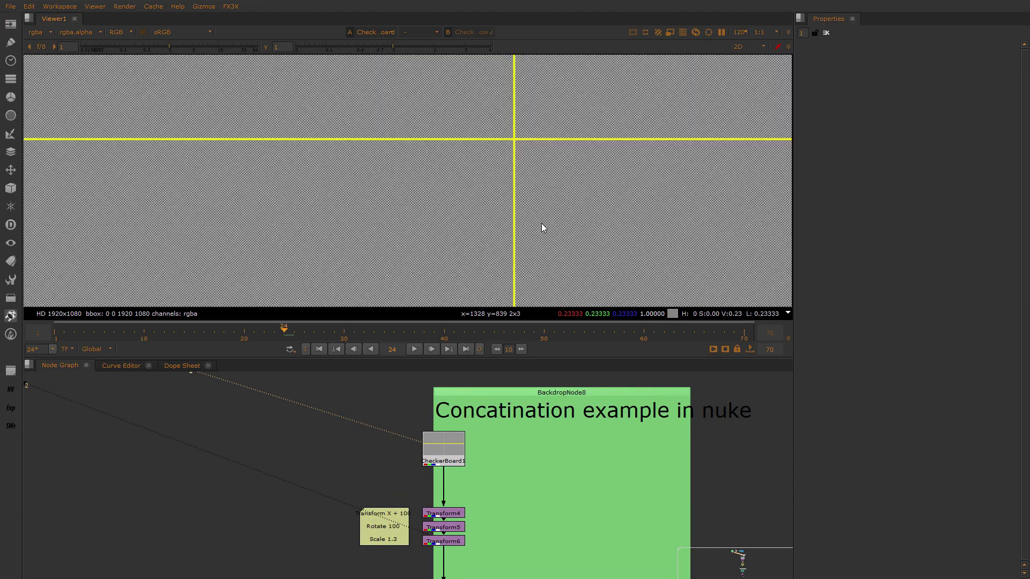
pyautogui.scroll(4, 541, 223)
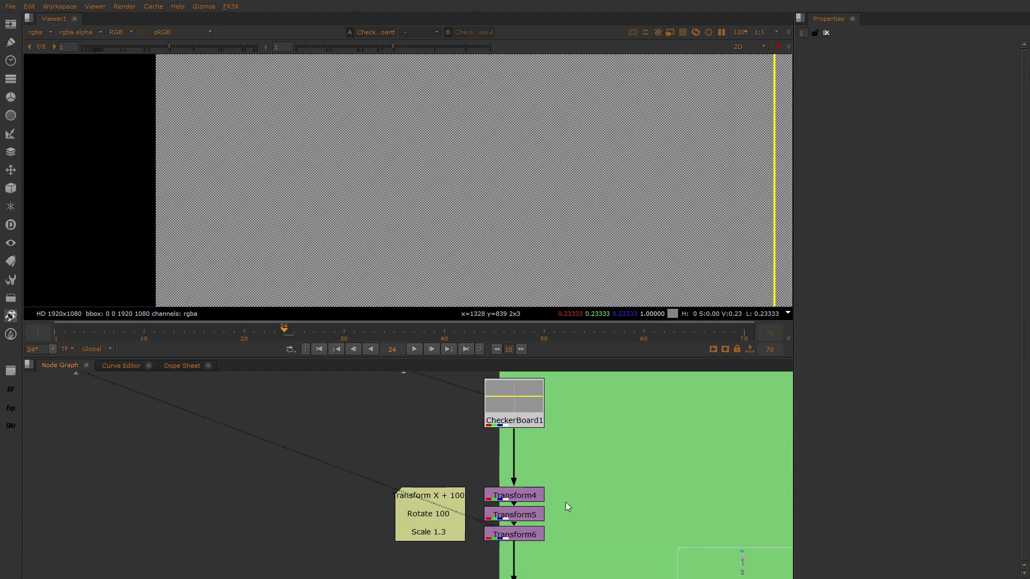
# Inspect the properties and output of Transform4, followed by those of Transform5, below the checkerboard
pyautogui.doubleClick(532, 496)
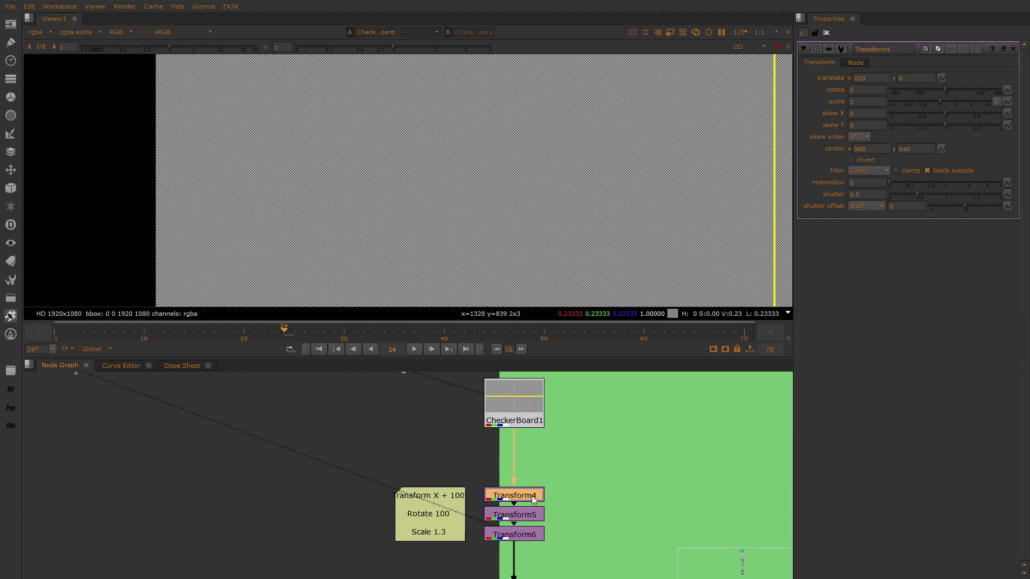
pyautogui.press('1')
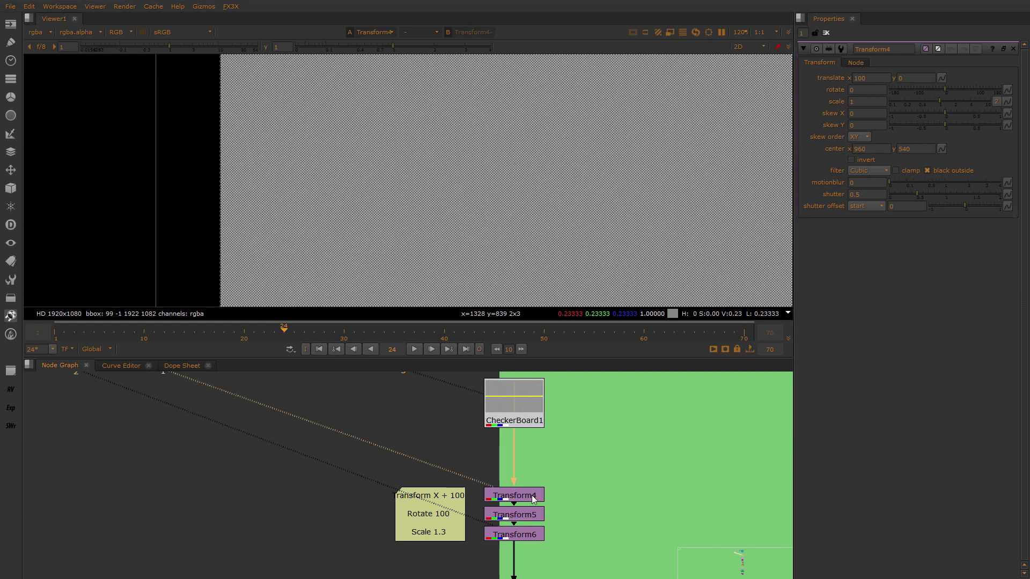
pyautogui.click(525, 509)
pyautogui.doubleClick(524, 507)
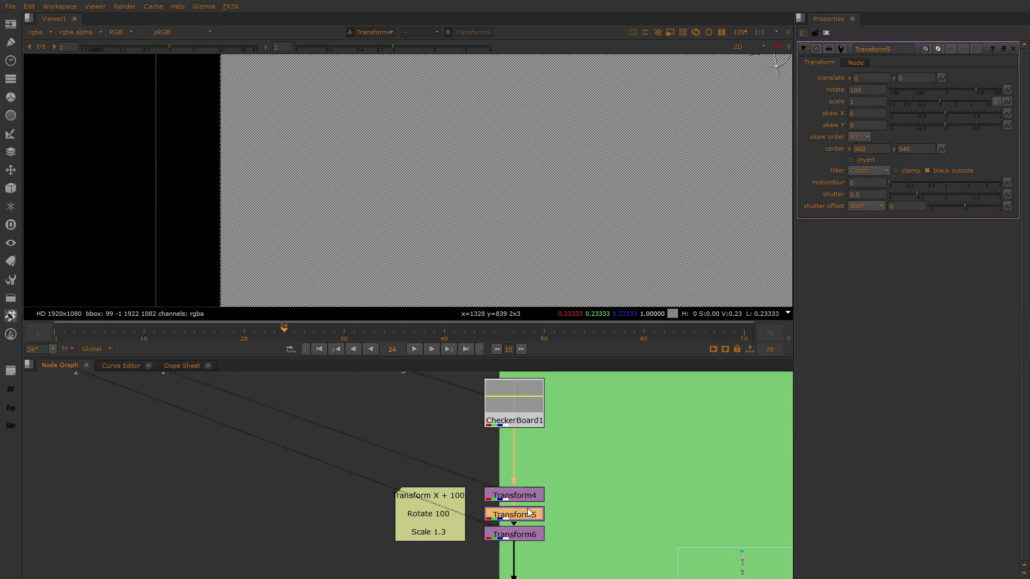
pyautogui.press('1')
pyautogui.click(547, 470)
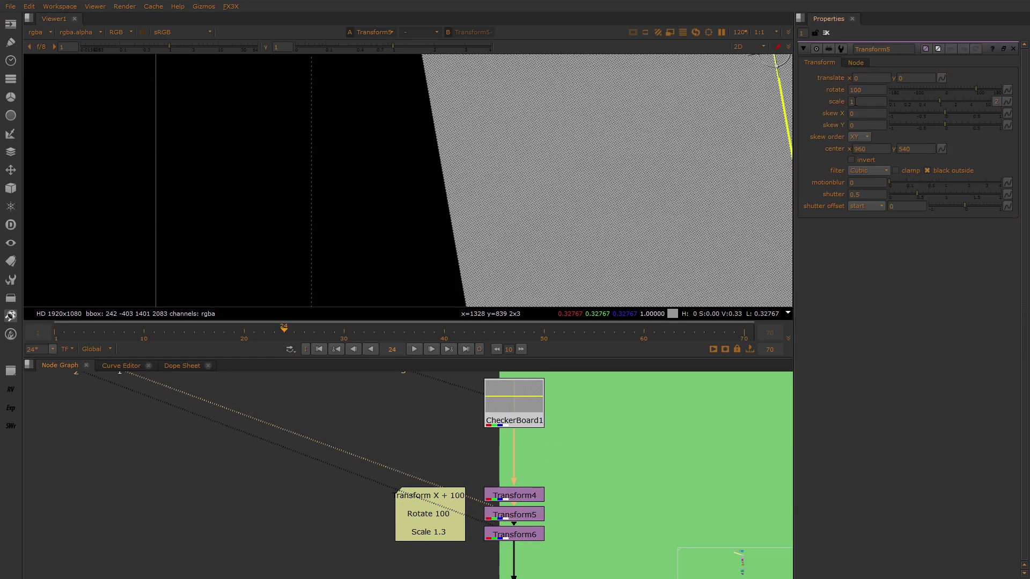
# Inspect the properties of Transform6 and view its whole output, along with the transform groups below the checkerboard
pyautogui.doubleClick(537, 534)
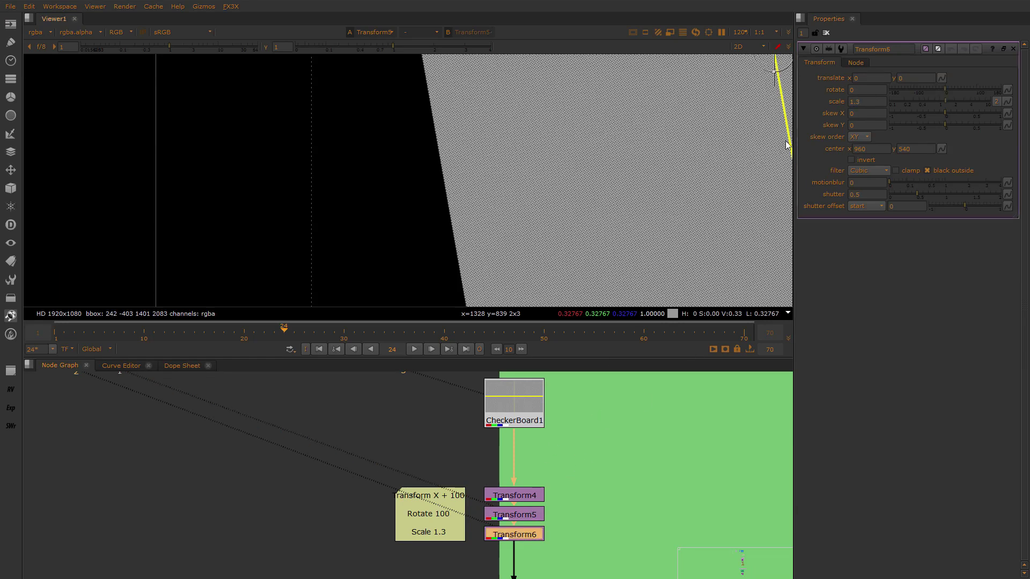
pyautogui.press('1')
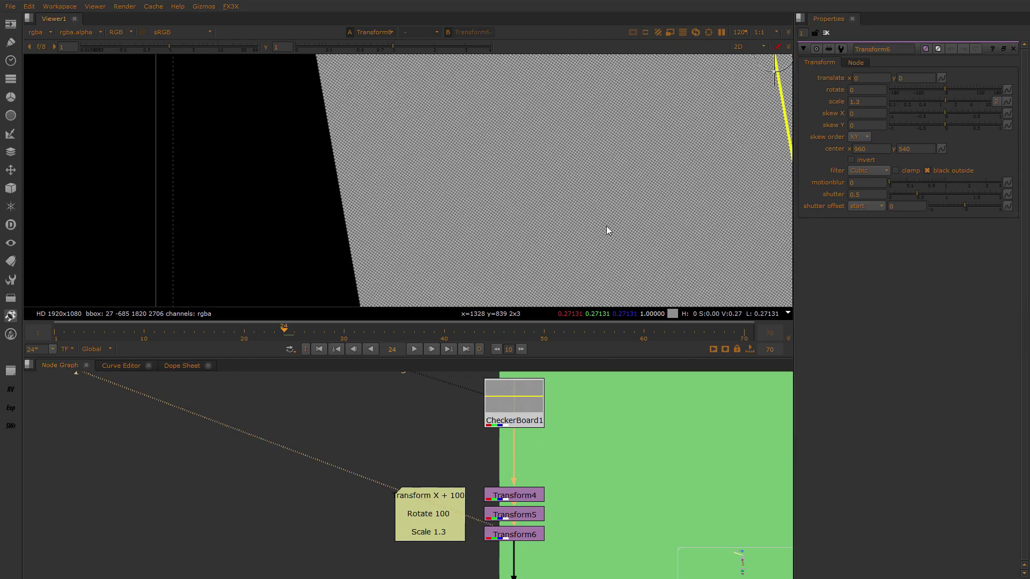
pyautogui.press('f')
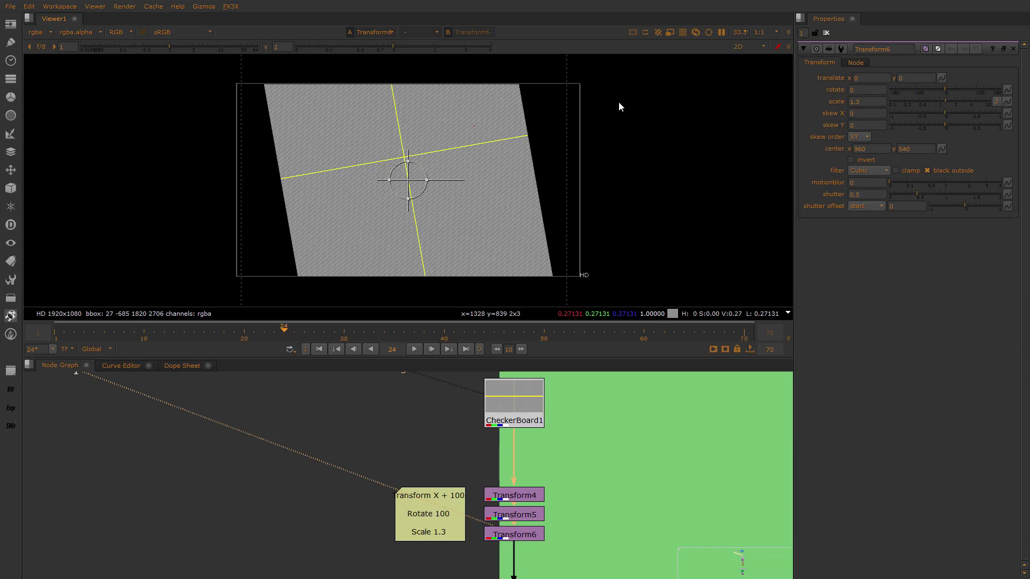
pyautogui.scroll(-3, 544, 457)
pyautogui.scroll(3, 542, 425)
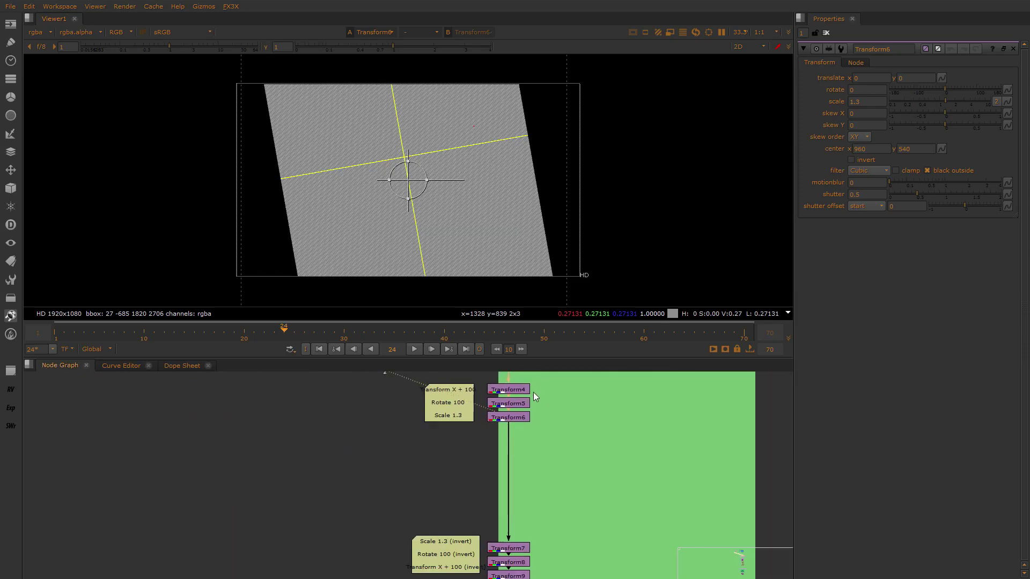
pyautogui.moveTo(614, 435); pyautogui.dragTo(483, 566)
pyautogui.moveTo(634, 472); pyautogui.dragTo(483, 577)
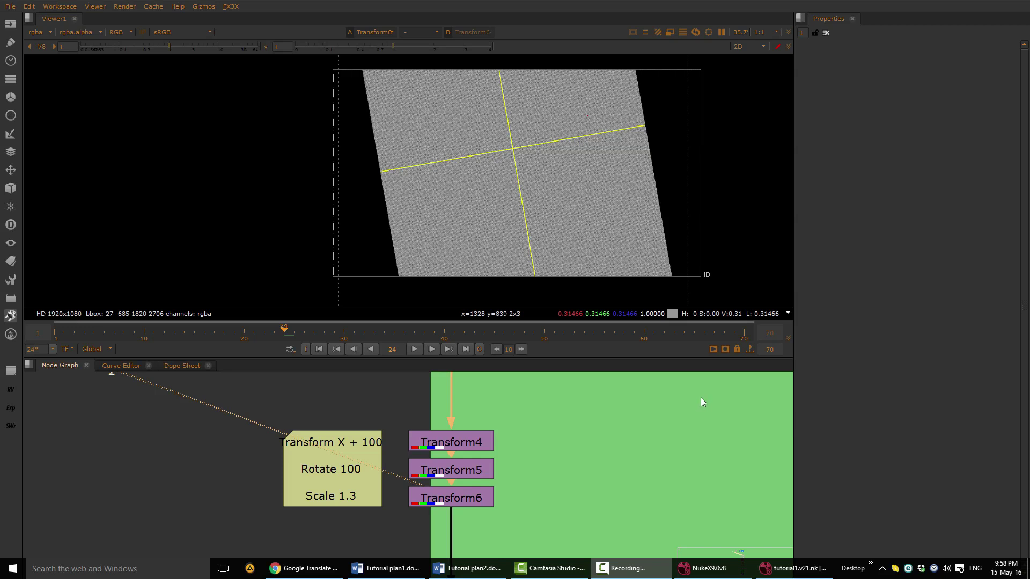
# Add a sticky note in the empty area beside the note describing Transform4, Transform5 and Transform6
pyautogui.scroll(-3, 642, 429)
pyautogui.moveTo(617, 448); pyautogui.dragTo(650, 449, button='middle')
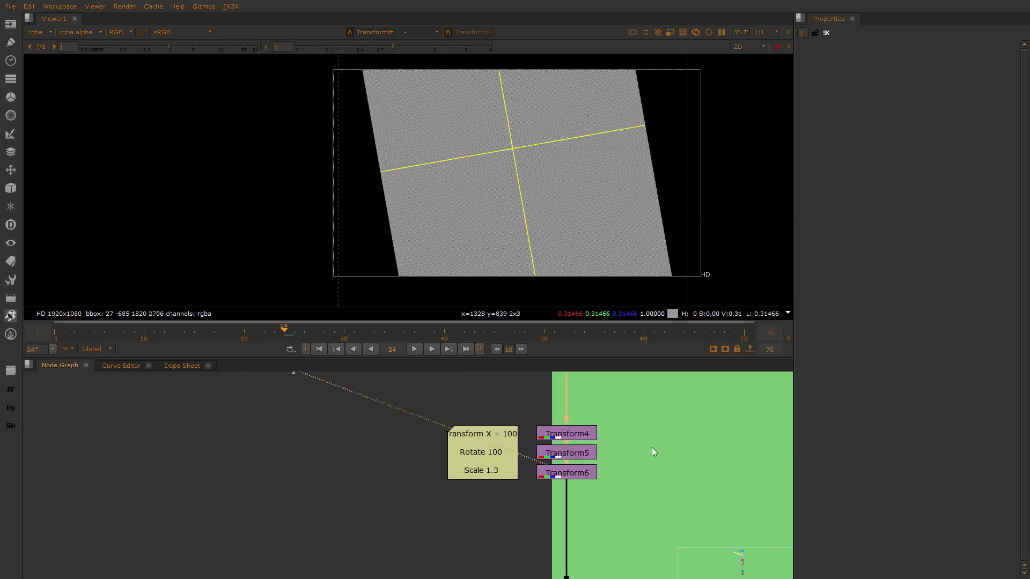
pyautogui.click(354, 457)
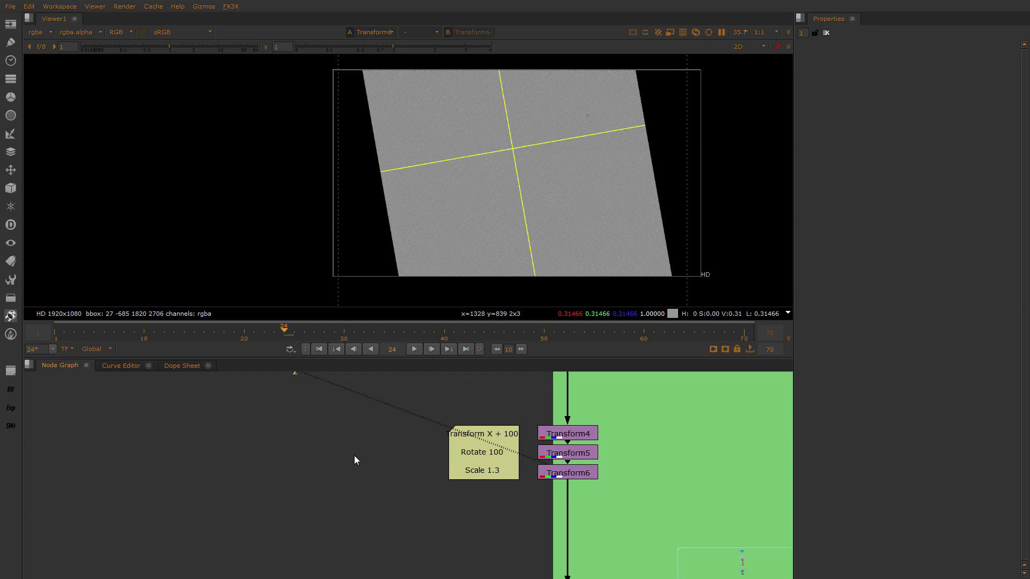
pyautogui.press('Tab')
pyautogui.write('sti')
pyautogui.press('Return')
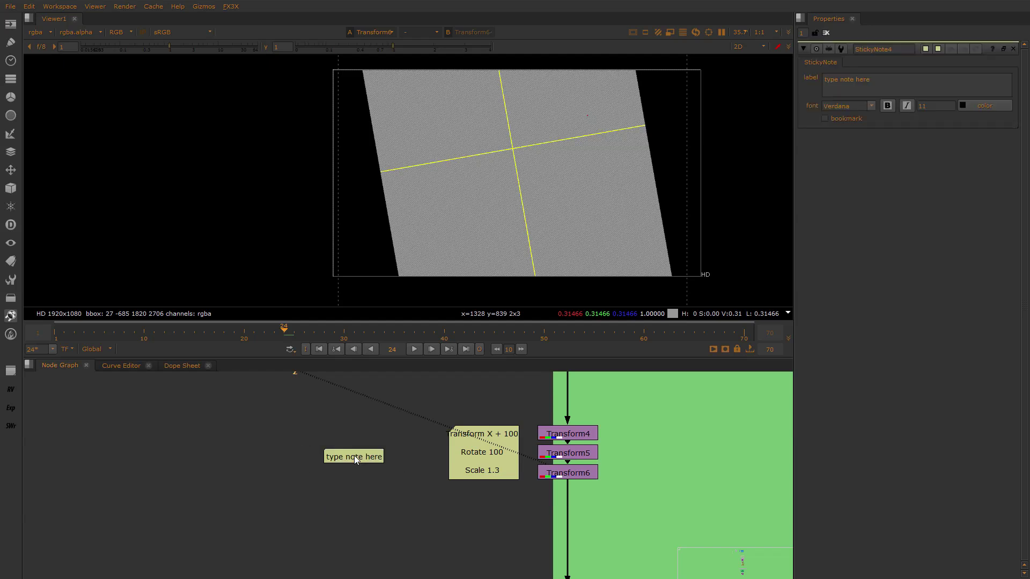
pyautogui.click(370, 457)
pyautogui.scroll(6, 365, 467)
pyautogui.moveTo(364, 467); pyautogui.dragTo(508, 486, button='middle')
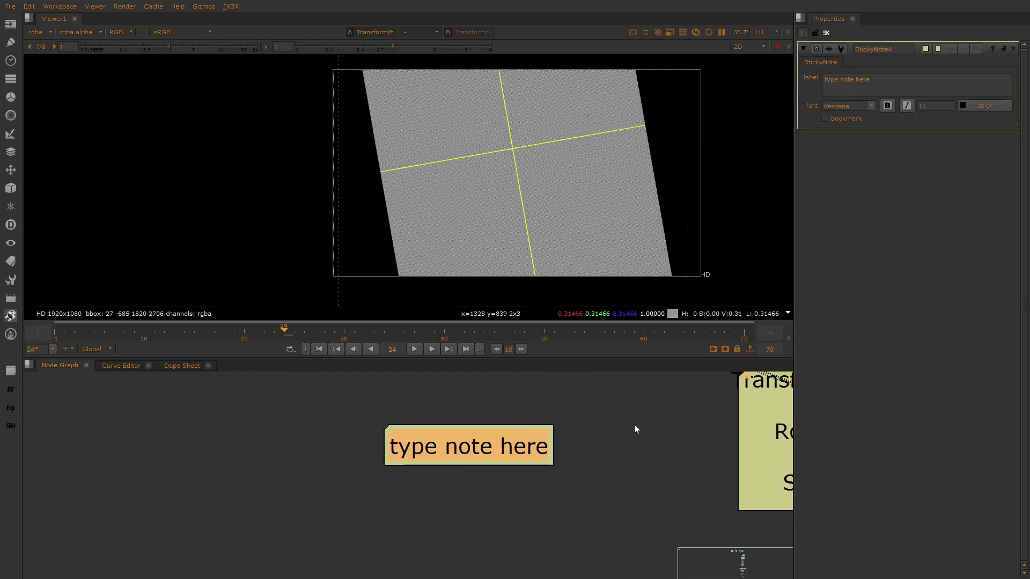
# Set the new sticky note's label to "(+1) + (-1) =0"
pyautogui.moveTo(880, 80); pyautogui.dragTo(822, 80)
pyautogui.write('+1')
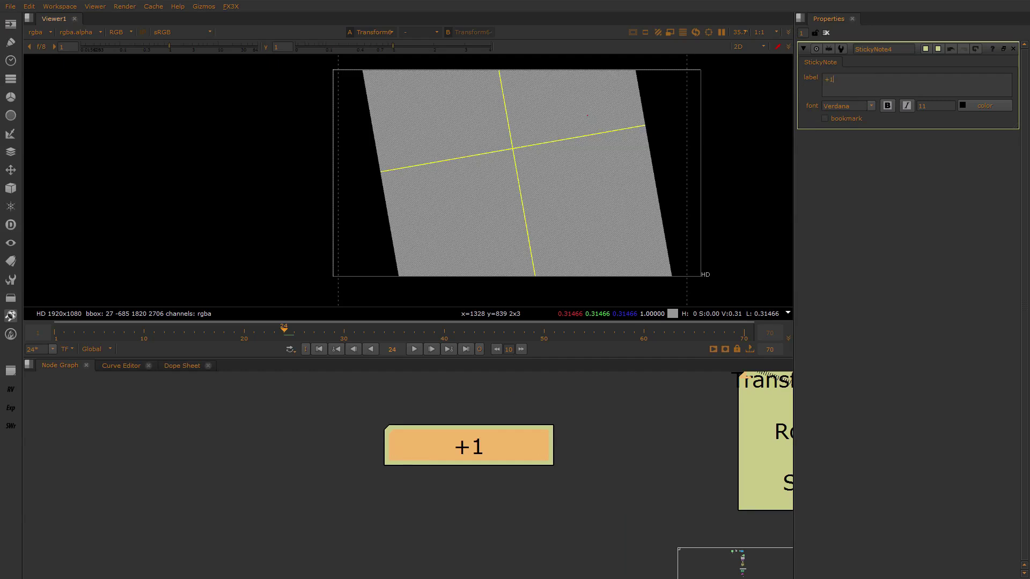
pyautogui.write(')')
pyautogui.press('Home')
pyautogui.write('(+1) + (')
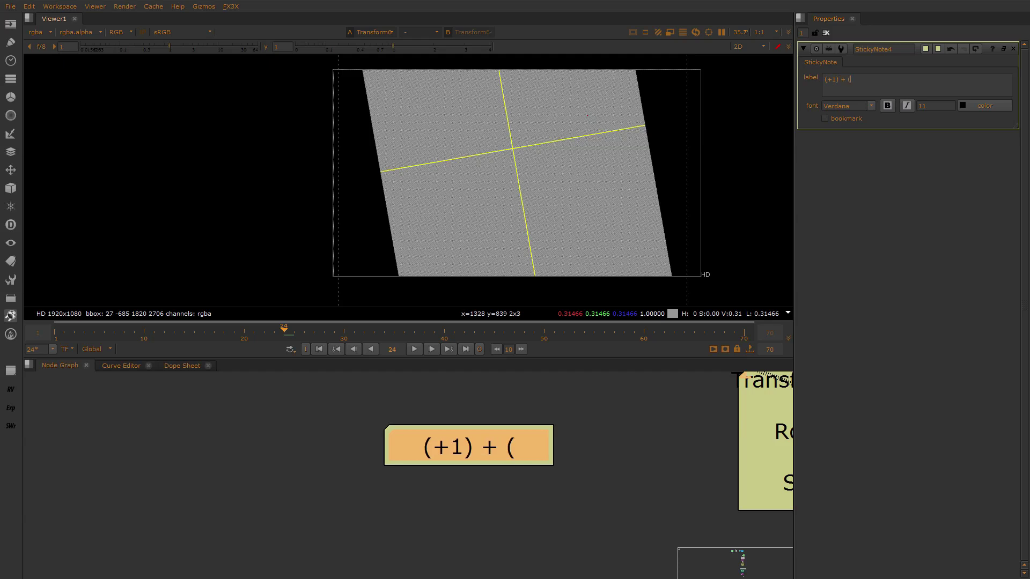
pyautogui.write('-1) =')
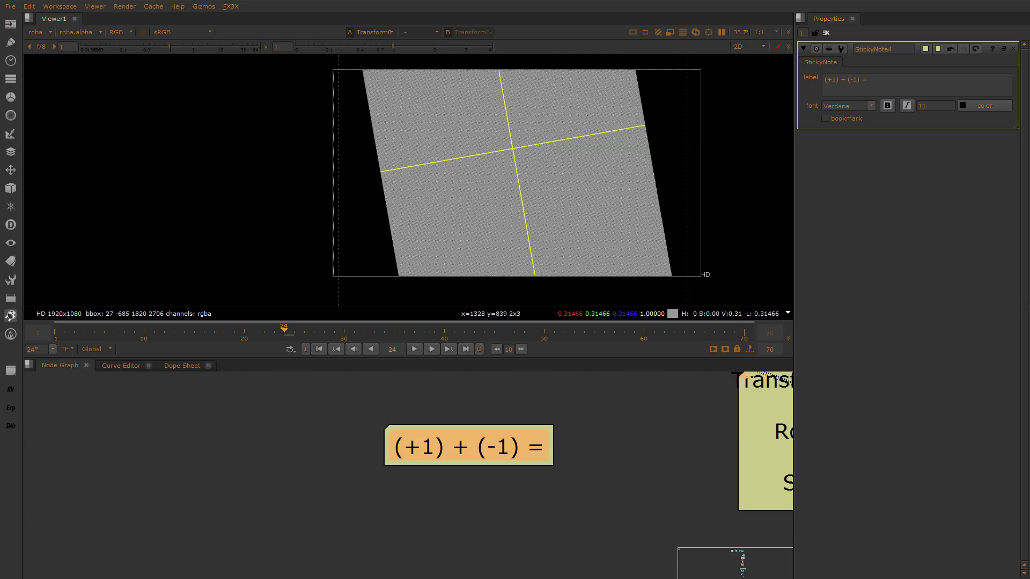
pyautogui.write('0')
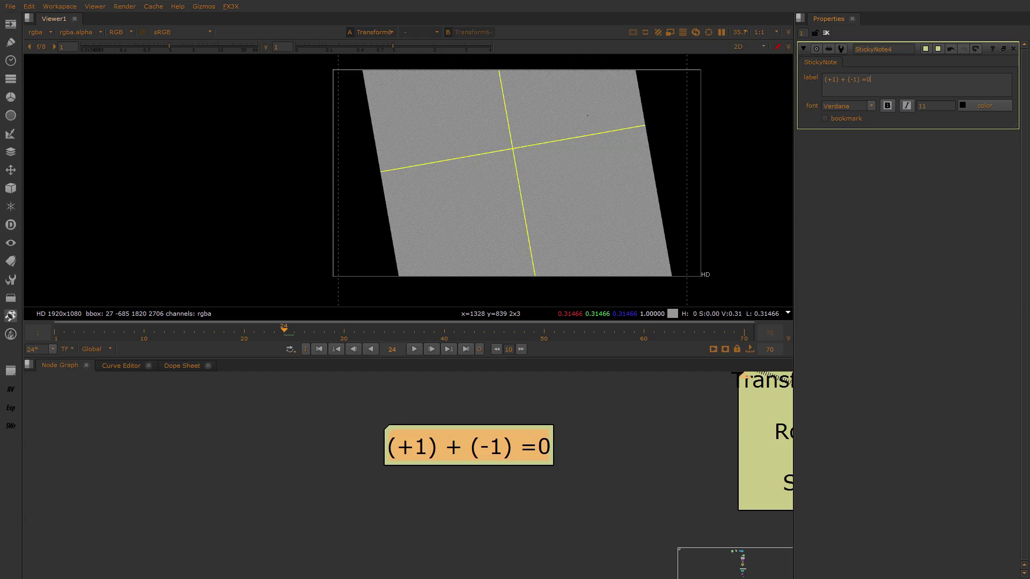
# View the output of Transform9, the last inverted transform, and highlight both transform groups together with their notes
pyautogui.scroll(-2, 638, 426)
pyautogui.moveTo(638, 426); pyautogui.dragTo(468, 410, button='middle')
pyautogui.scroll(-1, 477, 427)
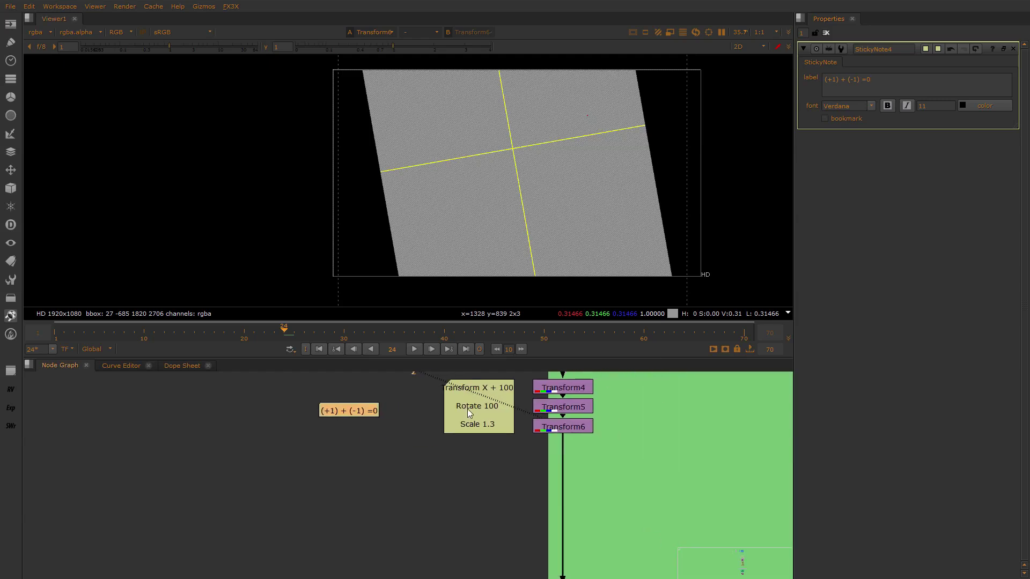
pyautogui.scroll(-1, 600, 440)
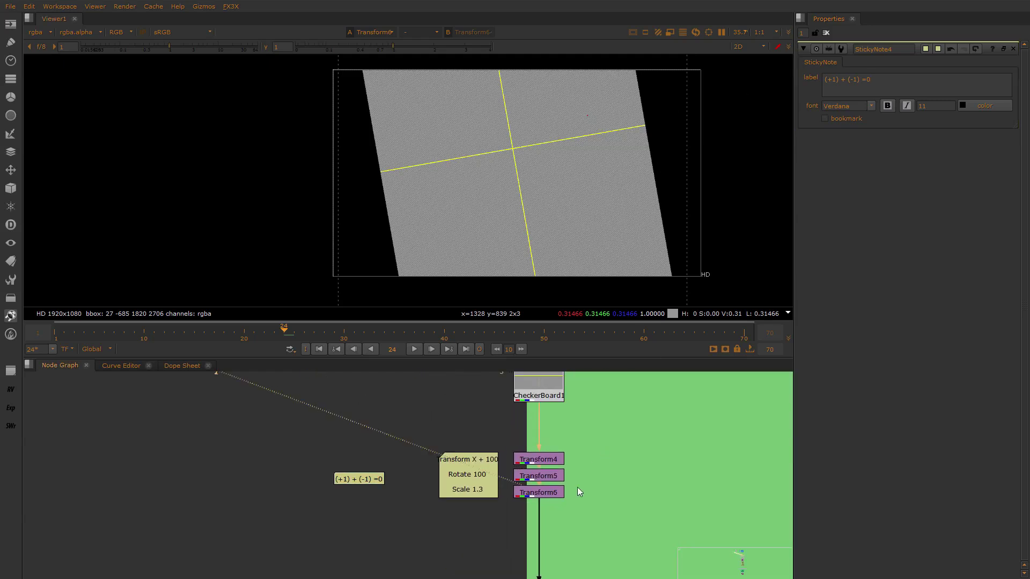
pyautogui.scroll(-2, 542, 452)
pyautogui.scroll(-1, 545, 466)
pyautogui.scroll(2, 537, 434)
pyautogui.moveTo(567, 373); pyautogui.dragTo(494, 439)
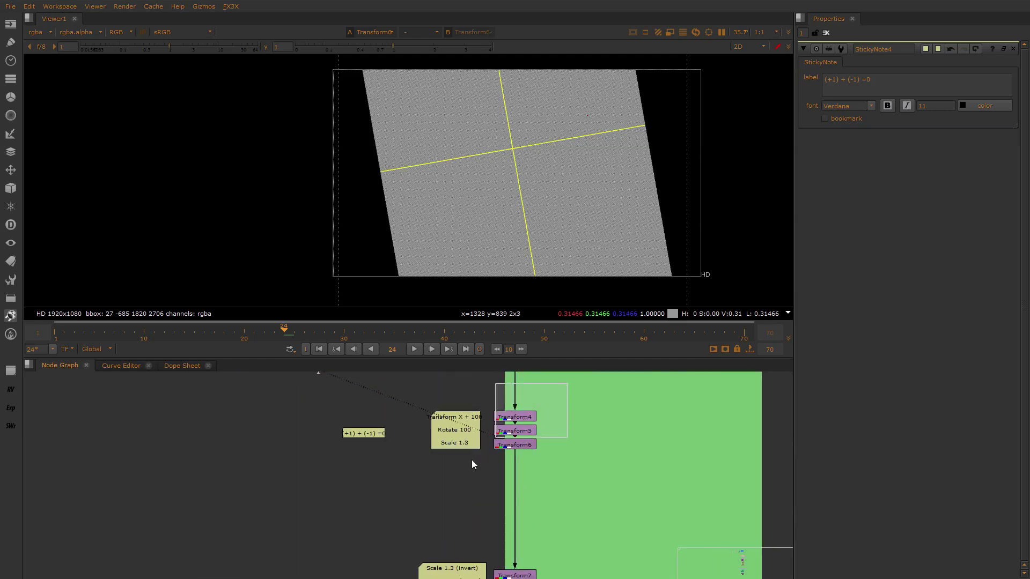
pyautogui.moveTo(534, 527); pyautogui.dragTo(510, 477, button='middle')
pyautogui.click(510, 552)
pyautogui.press('1')
pyautogui.scroll(-2, 538, 493)
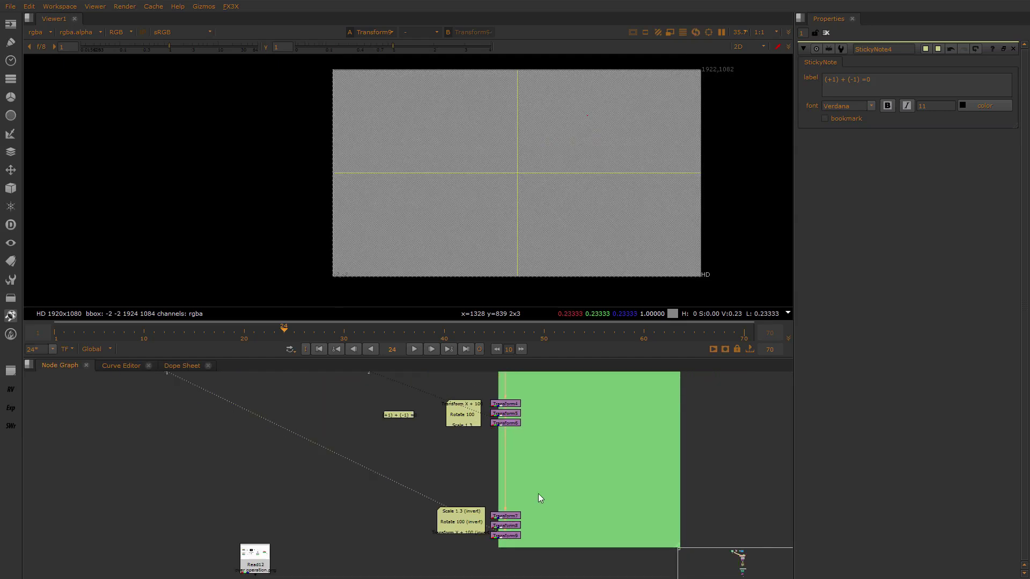
pyautogui.moveTo(537, 397); pyautogui.dragTo(421, 563)
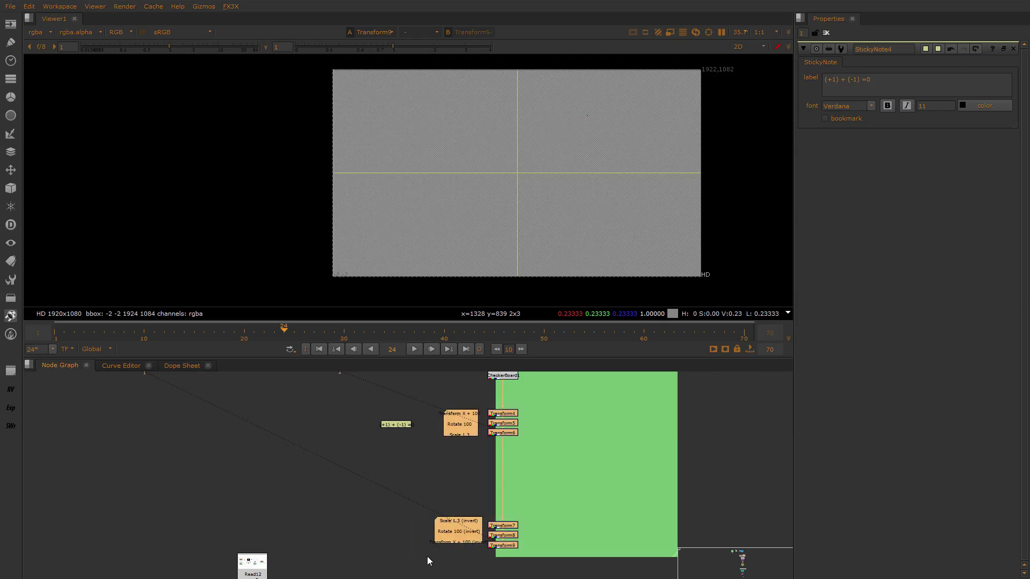
pyautogui.click(533, 446)
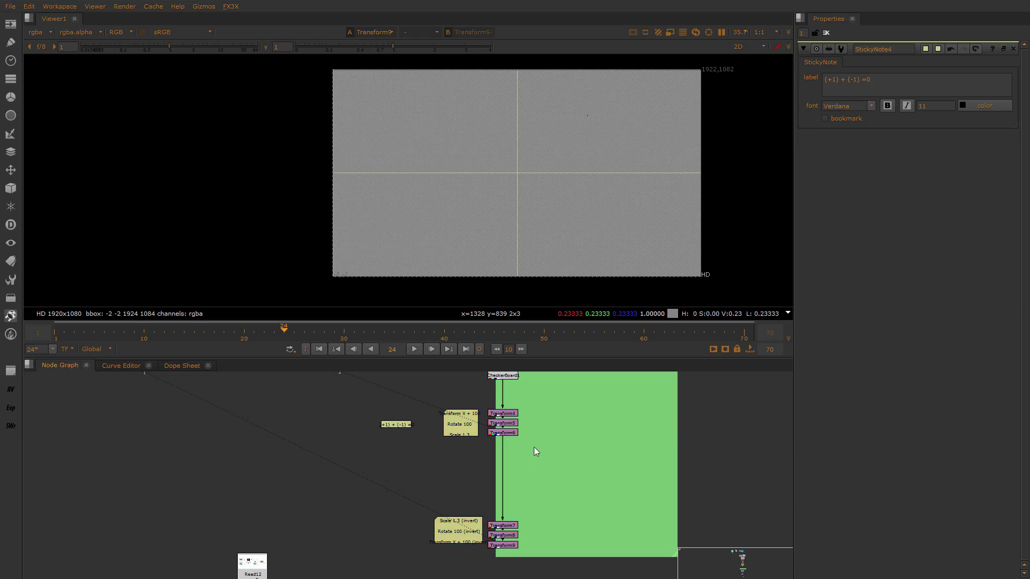
# View the outputs of Transform4, Transform5 and Transform6 one after another to compare the translate, rotate and scale stages
pyautogui.scroll(5, 468, 433)
pyautogui.click(538, 394)
pyautogui.press('1')
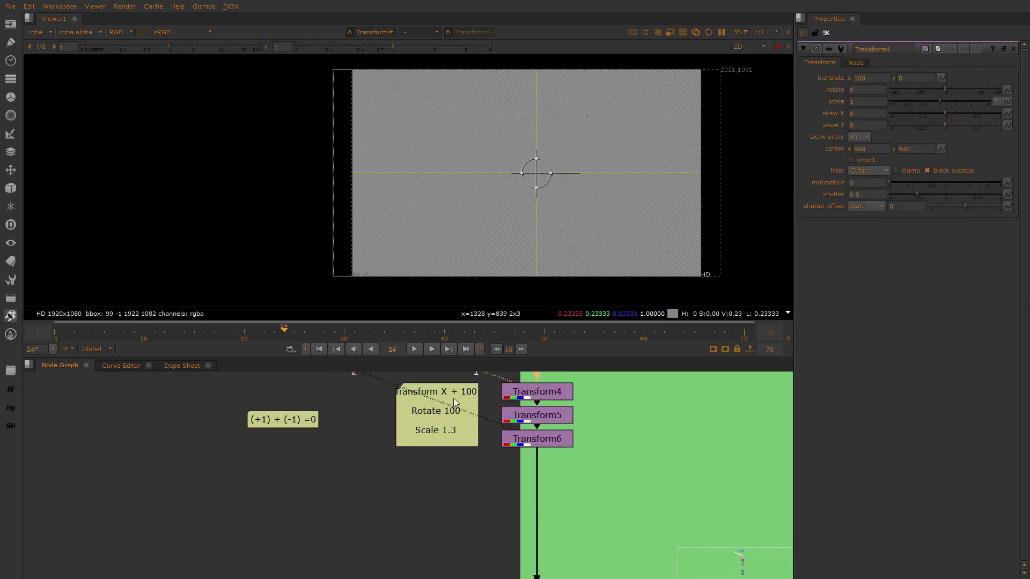
pyautogui.click(528, 421)
pyautogui.press('1')
pyautogui.click(534, 446)
pyautogui.press('1')
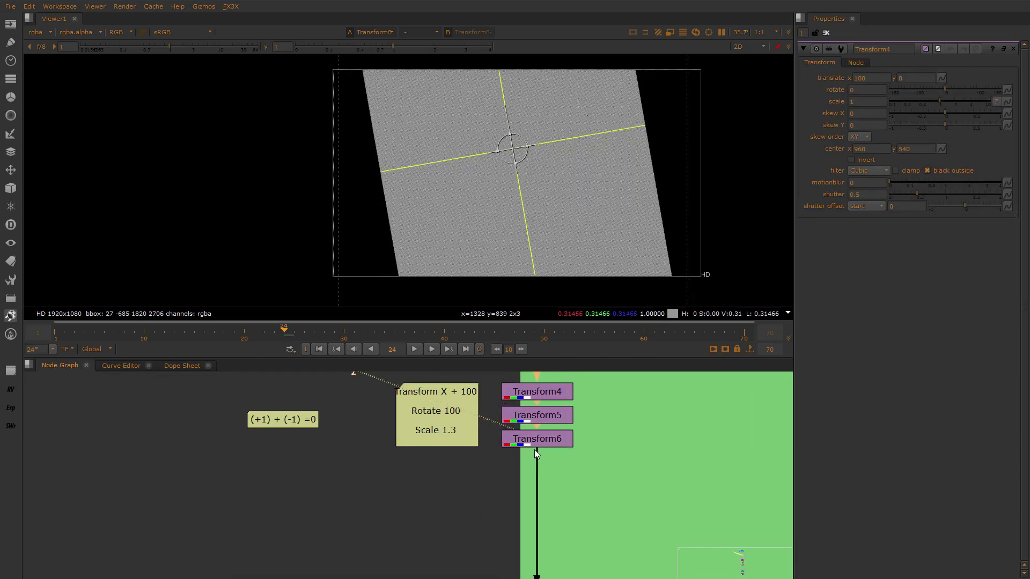
# Examine the Transform4–Transform6 chain, the inverted Transform7–Transform9 chain below it, and the sticky notes beside both groups
pyautogui.moveTo(549, 438); pyautogui.dragTo(549, 433, button='middle')
pyautogui.scroll(-4, 550, 432)
pyautogui.moveTo(589, 524); pyautogui.dragTo(536, 503, button='middle')
pyautogui.scroll(2, 563, 423)
pyautogui.scroll(-2, 546, 447)
pyautogui.scroll(-1, 536, 501)
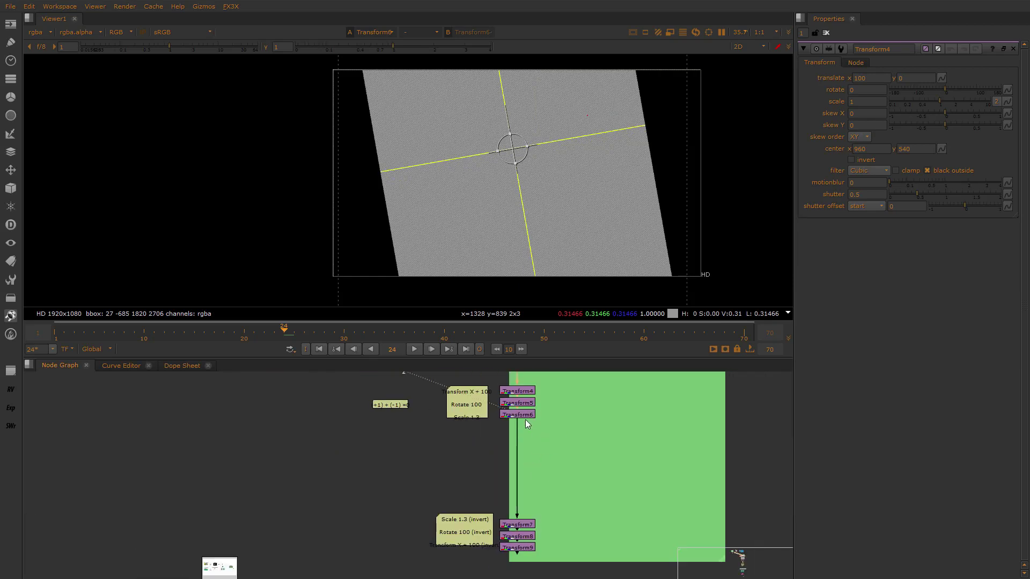
pyautogui.moveTo(569, 487); pyautogui.dragTo(493, 530)
pyautogui.scroll(1, 479, 422)
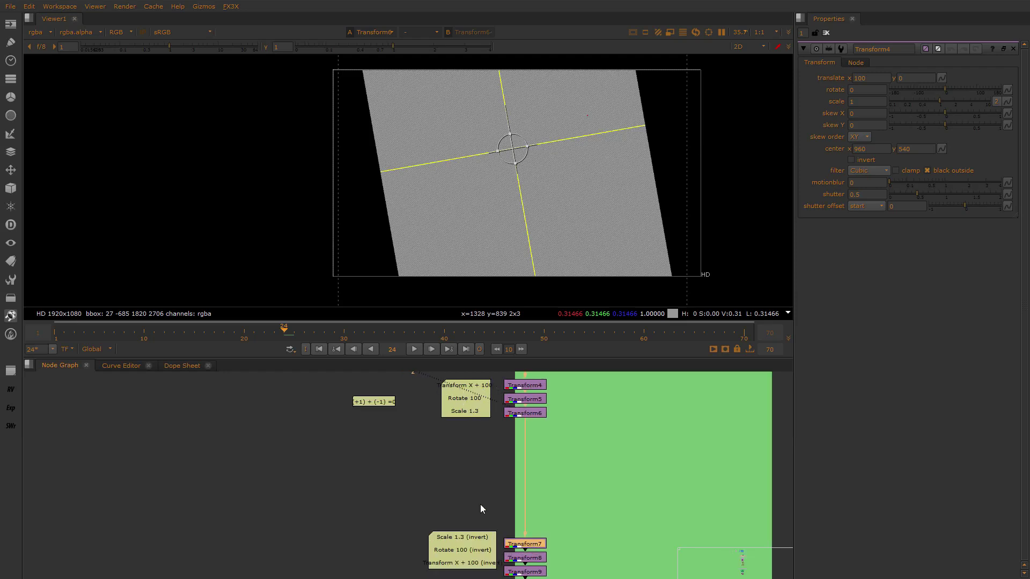
pyautogui.moveTo(473, 522); pyautogui.dragTo(456, 485, button='middle')
pyautogui.moveTo(453, 419); pyautogui.dragTo(465, 462, button='middle')
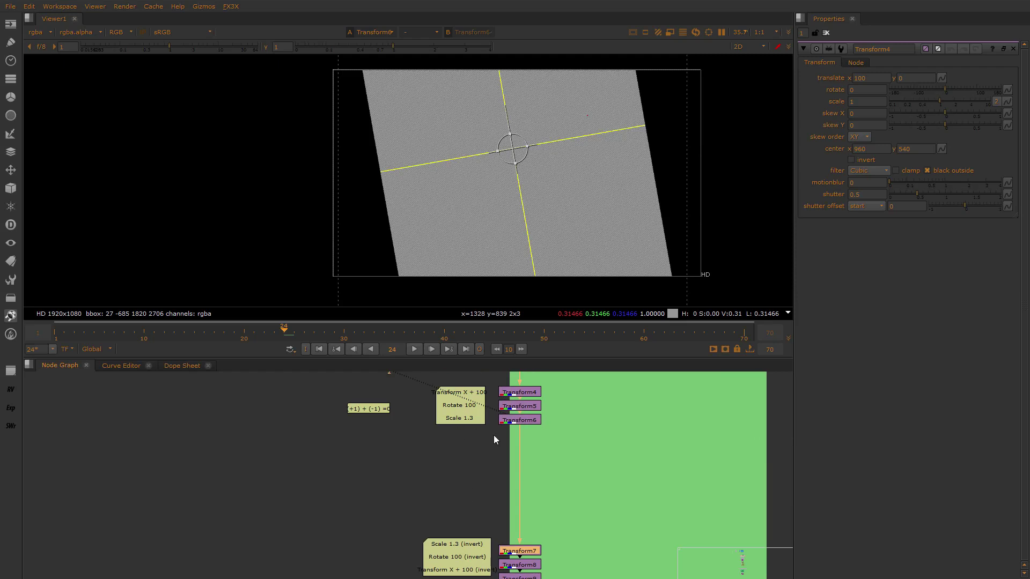
pyautogui.moveTo(477, 530); pyautogui.dragTo(499, 519, button='middle')
pyautogui.scroll(1, 463, 459)
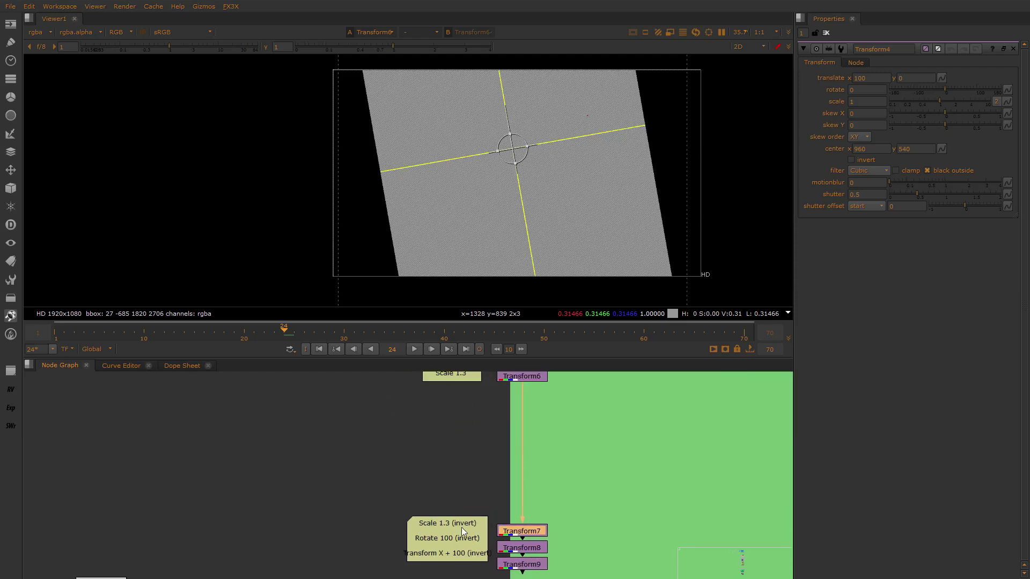
pyautogui.moveTo(402, 539); pyautogui.dragTo(375, 510, button='middle')
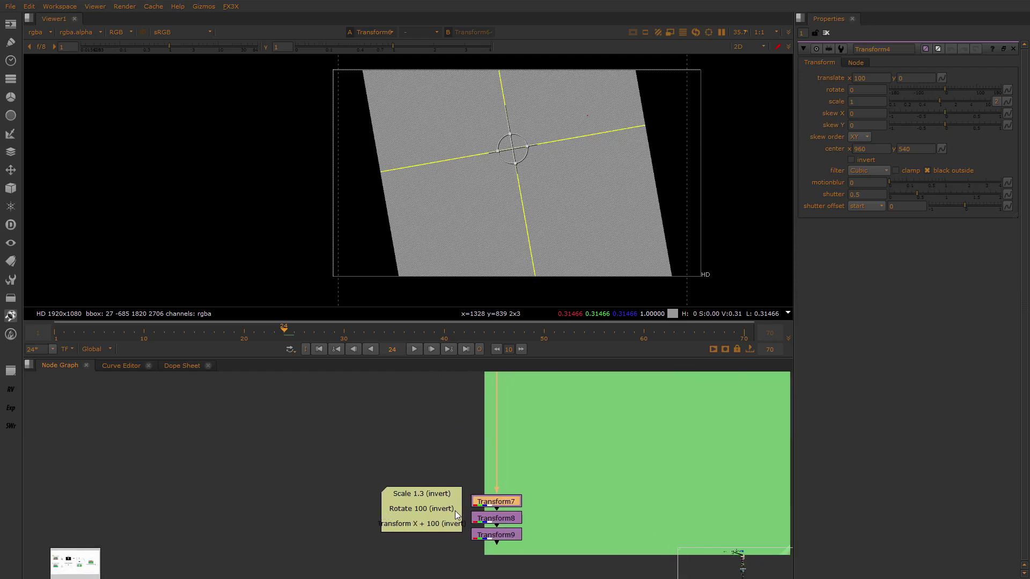
# View the outputs of Transform7, Transform8 and Transform9 one after another, opening each node's properties
pyautogui.doubleClick(504, 501)
pyautogui.press('1')
pyautogui.doubleClick(509, 518)
pyautogui.press('1')
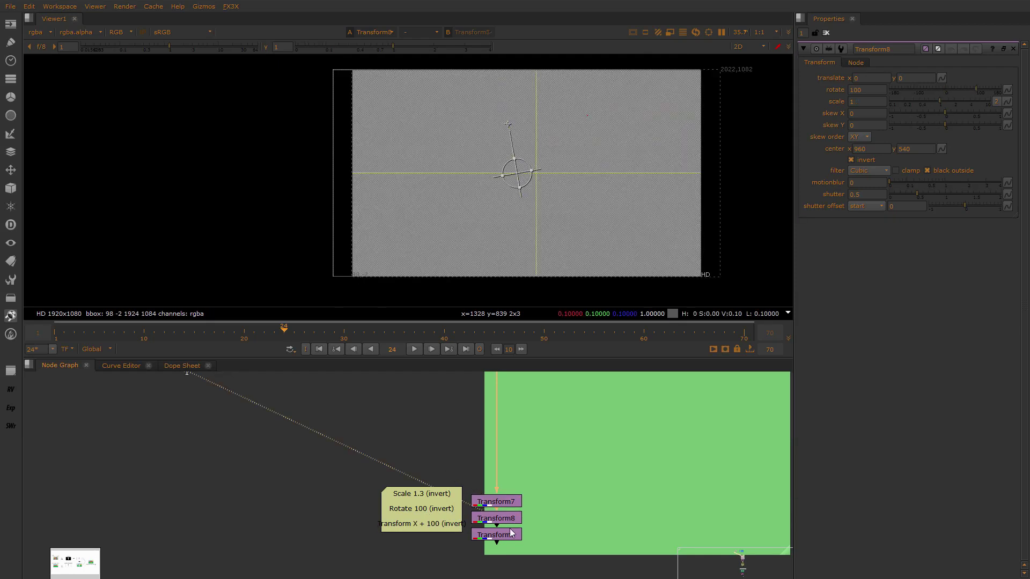
pyautogui.doubleClick(510, 534)
pyautogui.press('1')
# Inspect the scale and invert settings of Transform7, and review the two groups of transforms with their notes
pyautogui.doubleClick(503, 503)
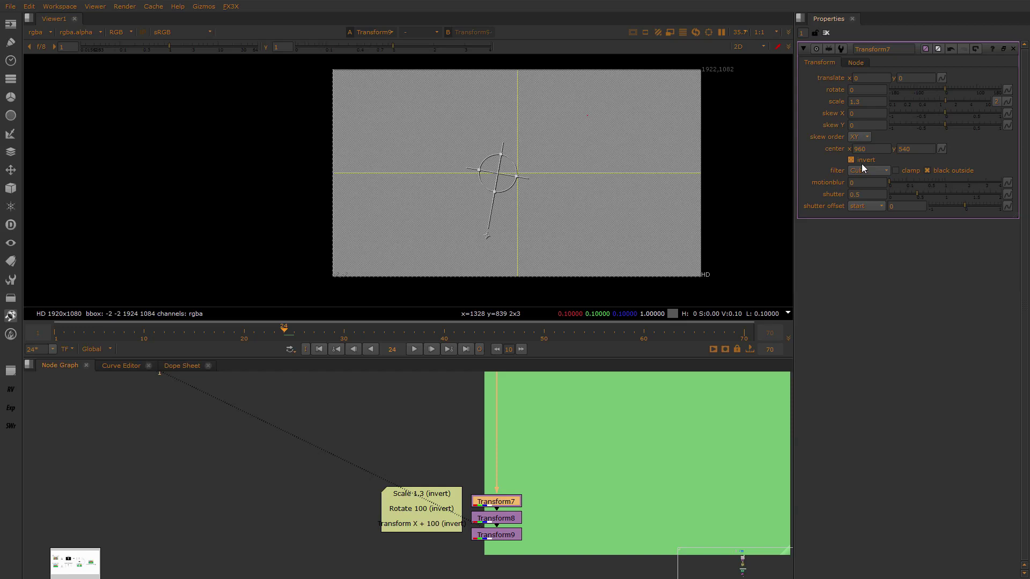
pyautogui.doubleClick(869, 99)
pyautogui.click(869, 100)
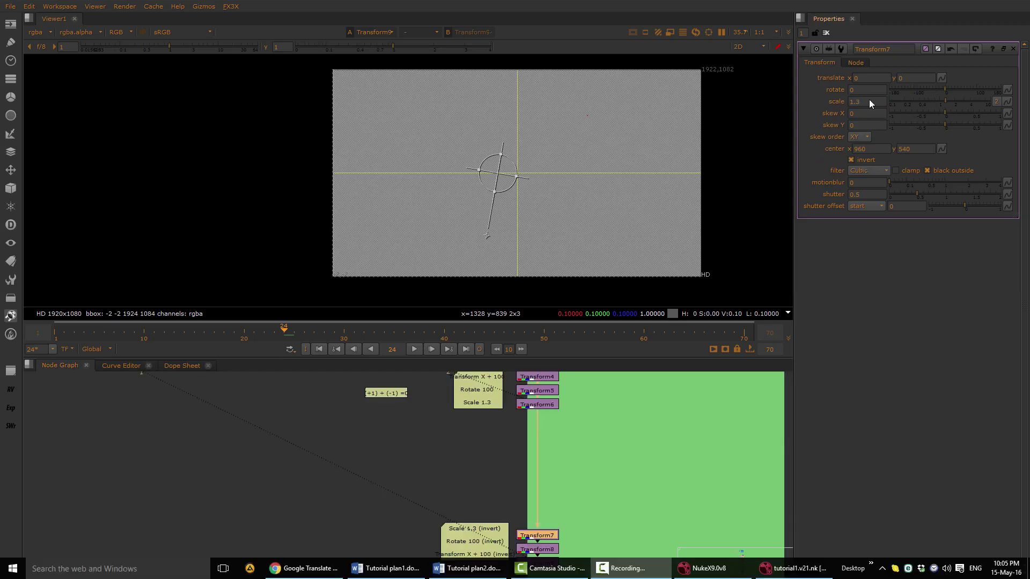
pyautogui.click(870, 101)
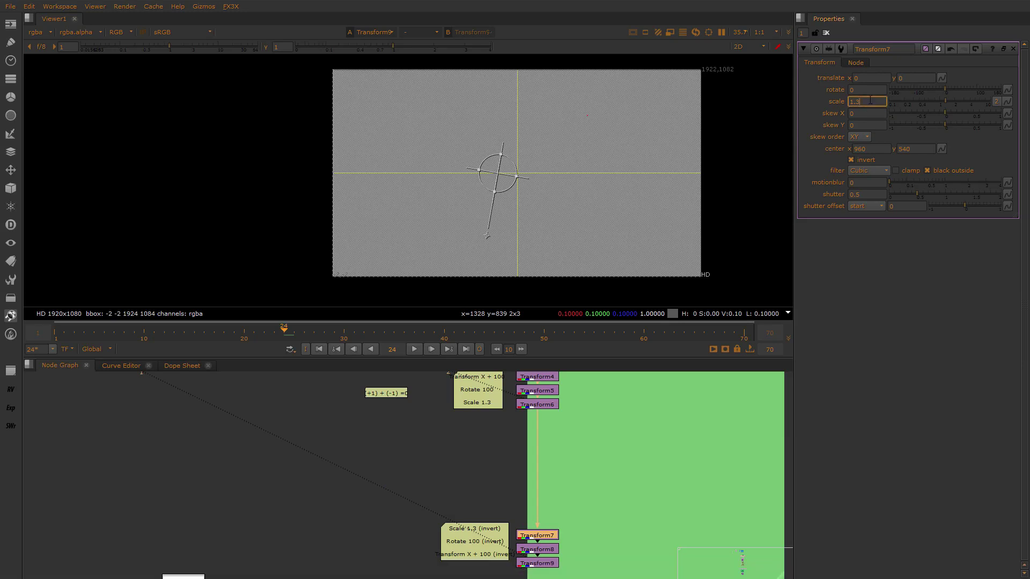
pyautogui.click(674, 503)
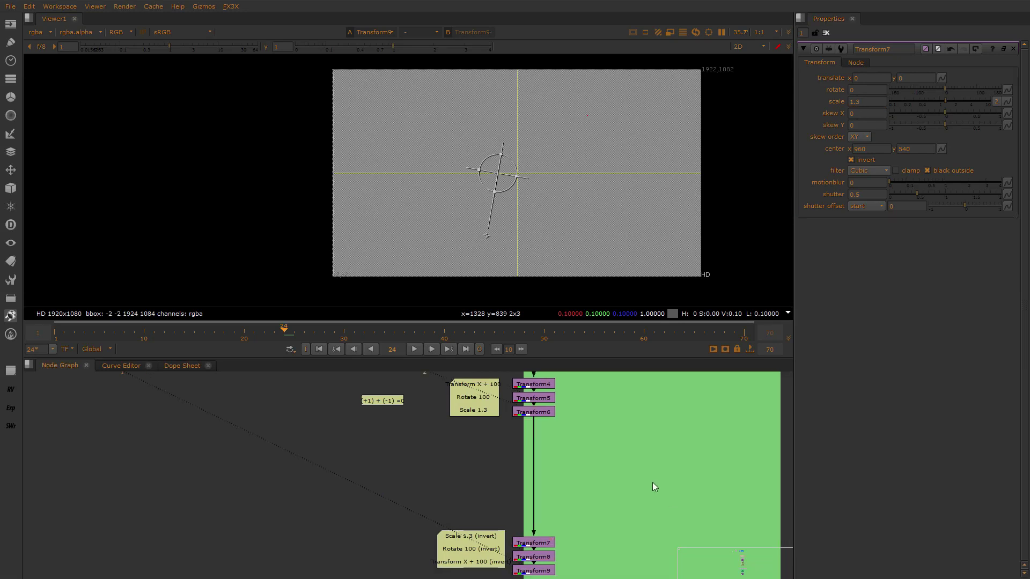
pyautogui.moveTo(582, 374); pyautogui.dragTo(432, 573)
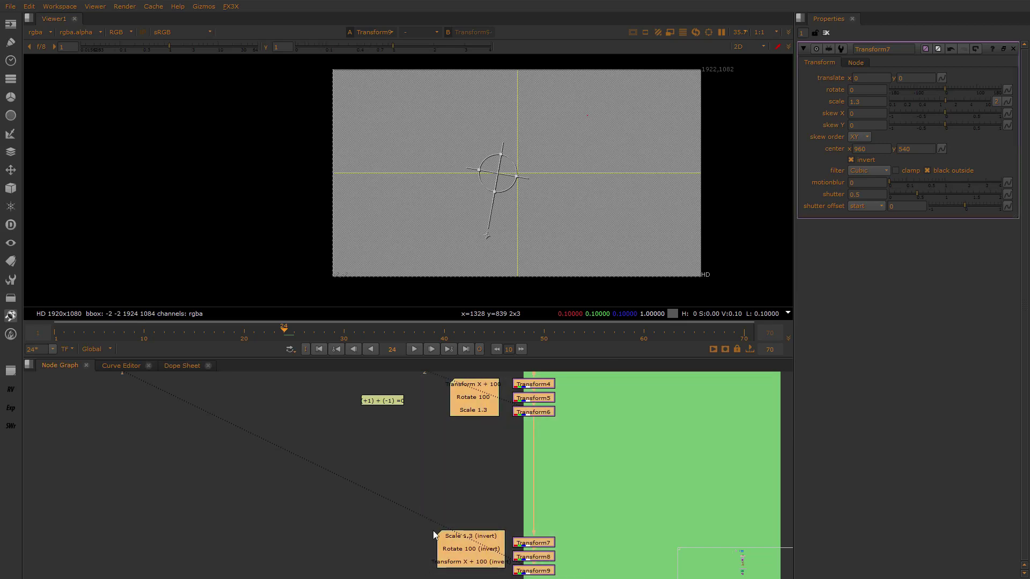
pyautogui.click(448, 462)
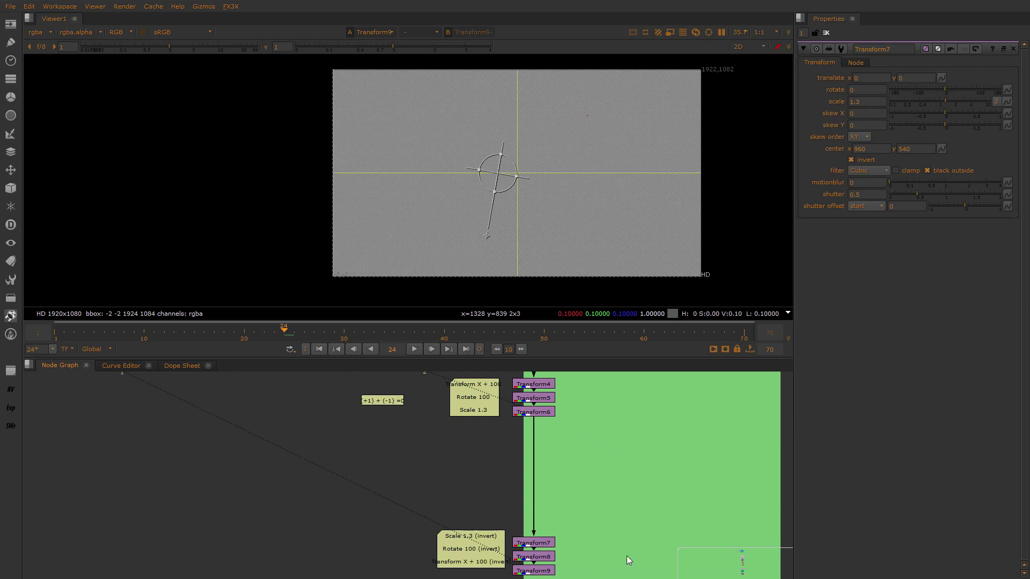
# Add a Difference node and connect its inputs to Transform9 and CheckerBoard1
pyautogui.press('Tab')
pyautogui.write('diff')
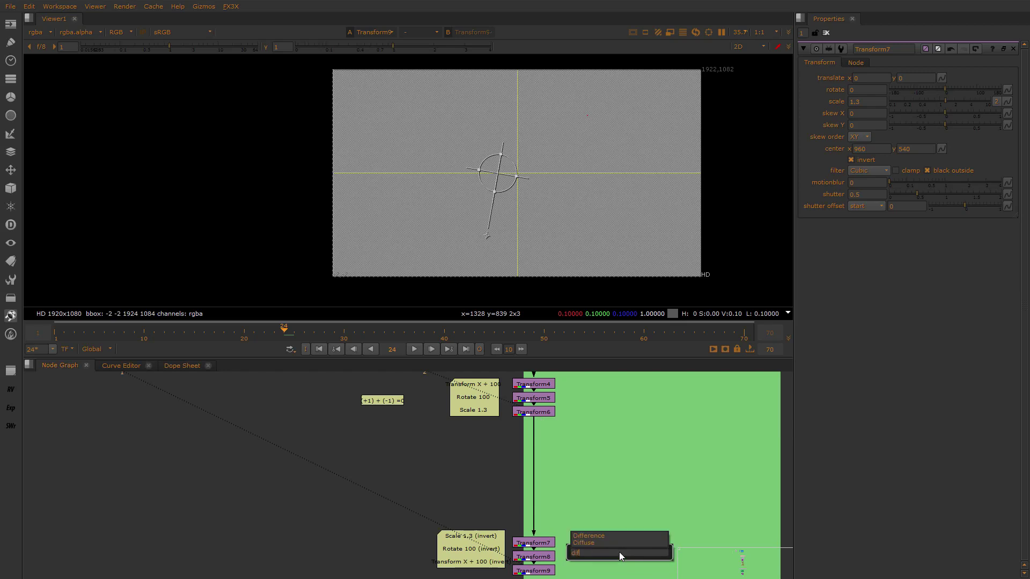
pyautogui.press('Return')
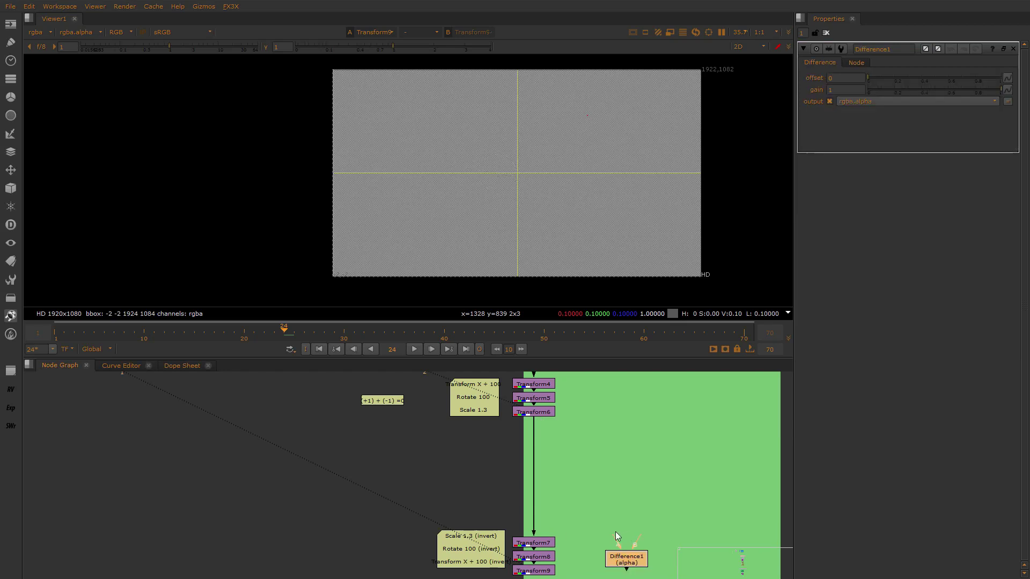
pyautogui.moveTo(616, 535); pyautogui.dragTo(549, 571)
pyautogui.moveTo(625, 564); pyautogui.dragTo(627, 560)
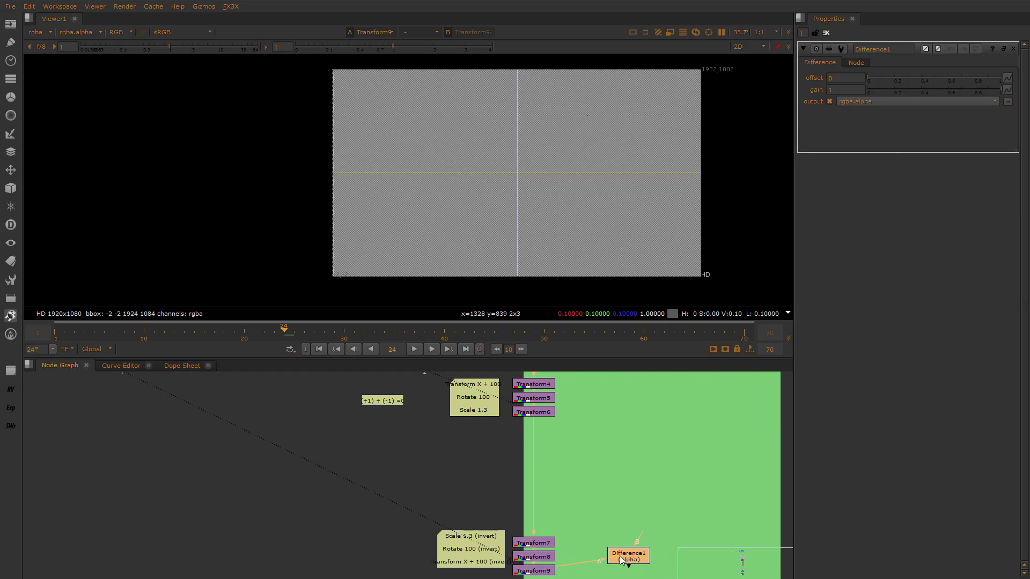
pyautogui.moveTo(627, 560); pyautogui.dragTo(628, 530, button='middle')
pyautogui.click(511, 512)
pyautogui.click(569, 483)
pyautogui.moveTo(625, 520); pyautogui.dragTo(521, 382)
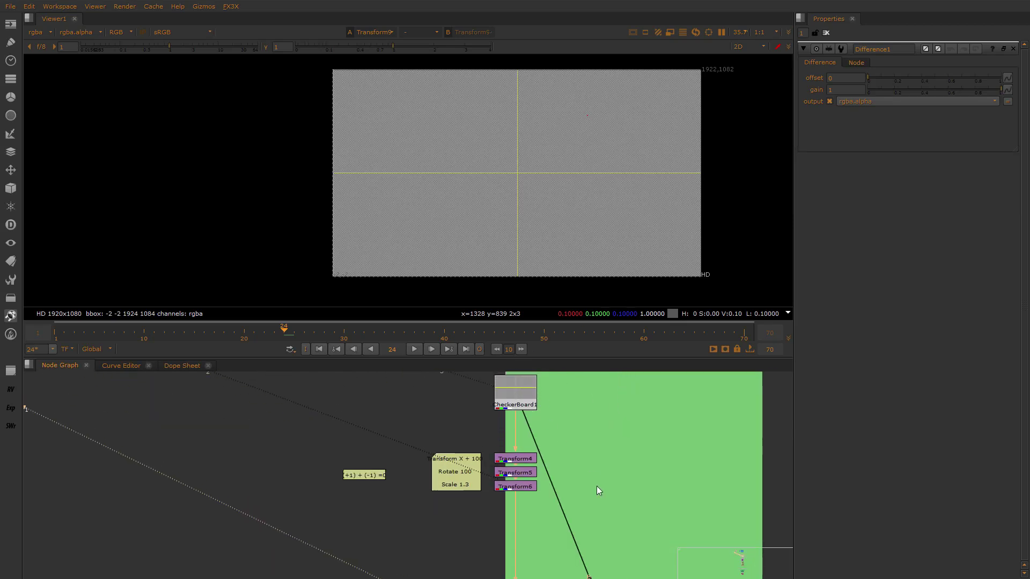
# View the Difference node's alpha channel and set its gain to 1000000
pyautogui.moveTo(596, 486); pyautogui.dragTo(587, 396, button='middle')
pyautogui.click(601, 546)
pyautogui.press('1')
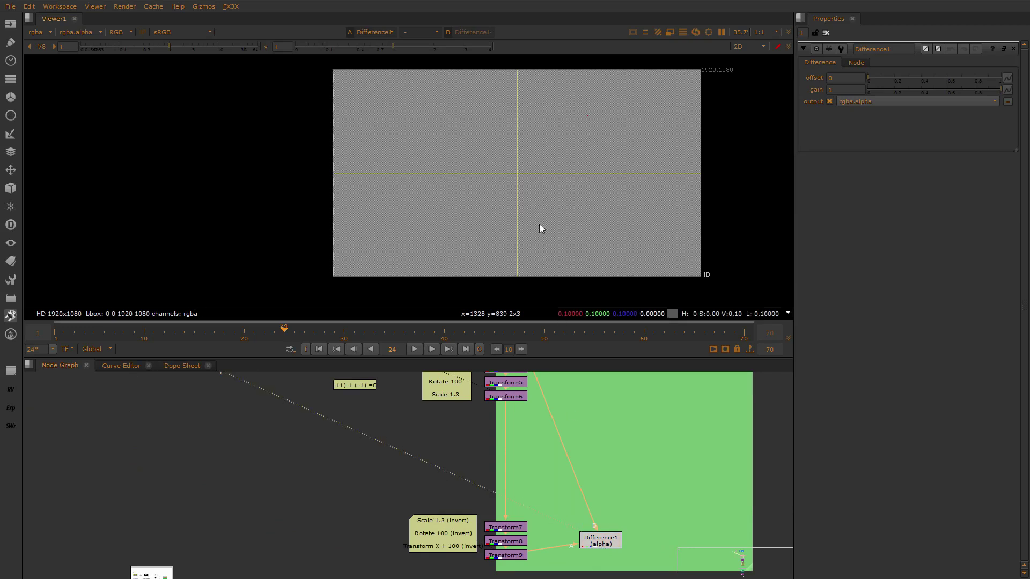
pyautogui.press('a')
pyautogui.click(831, 89)
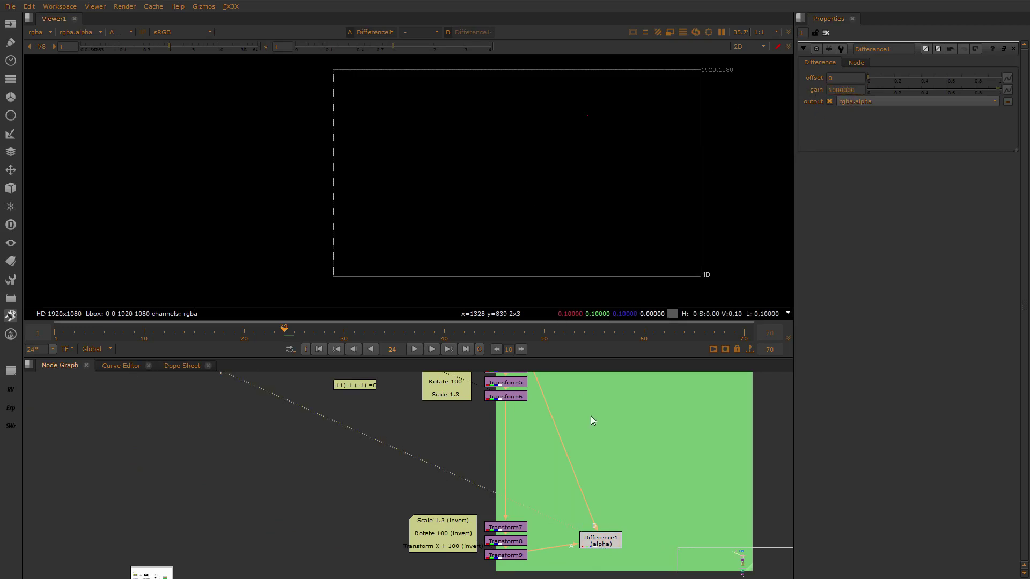
# Compare the Difference node's RGB and alpha channels in a close-up of the image
pyautogui.doubleClick(608, 544)
pyautogui.scroll(5, 545, 108)
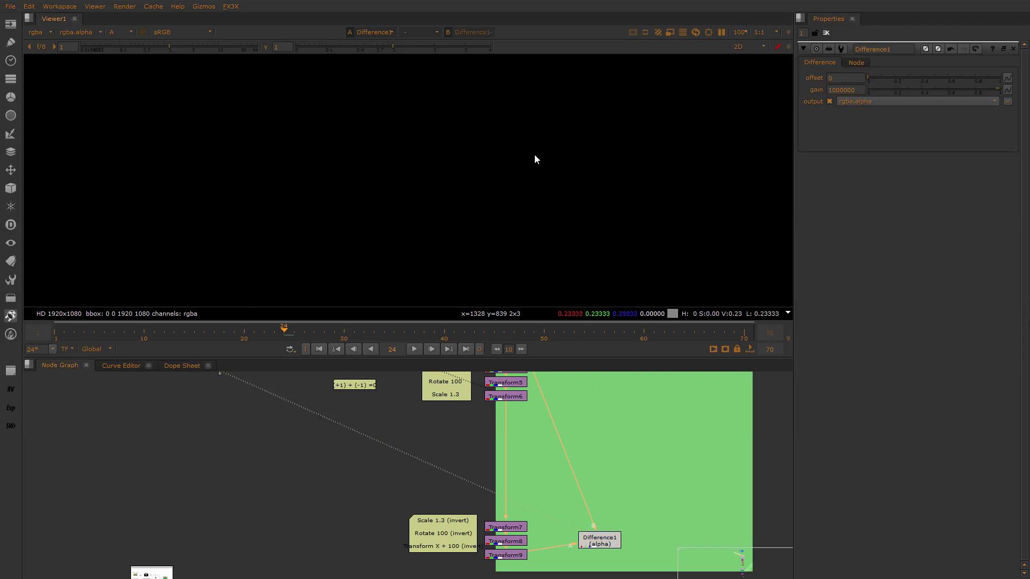
pyautogui.press('a')
pyautogui.press('a')
pyautogui.press('a')
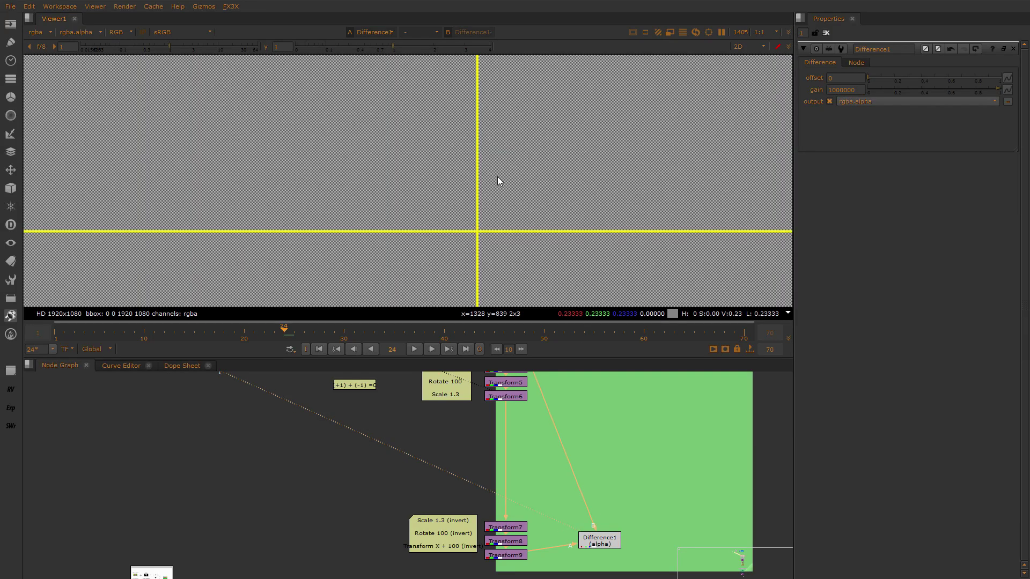
pyautogui.press('a')
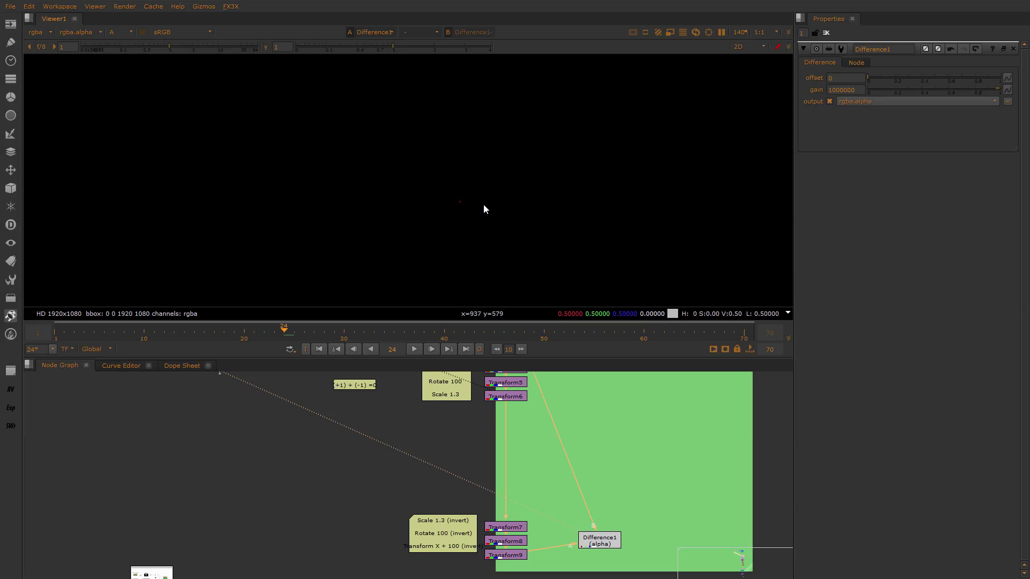
# Insert a new Transform node between Transform6 and Transform7 and set its scale to 1.1
pyautogui.click(520, 429)
pyautogui.press('t')
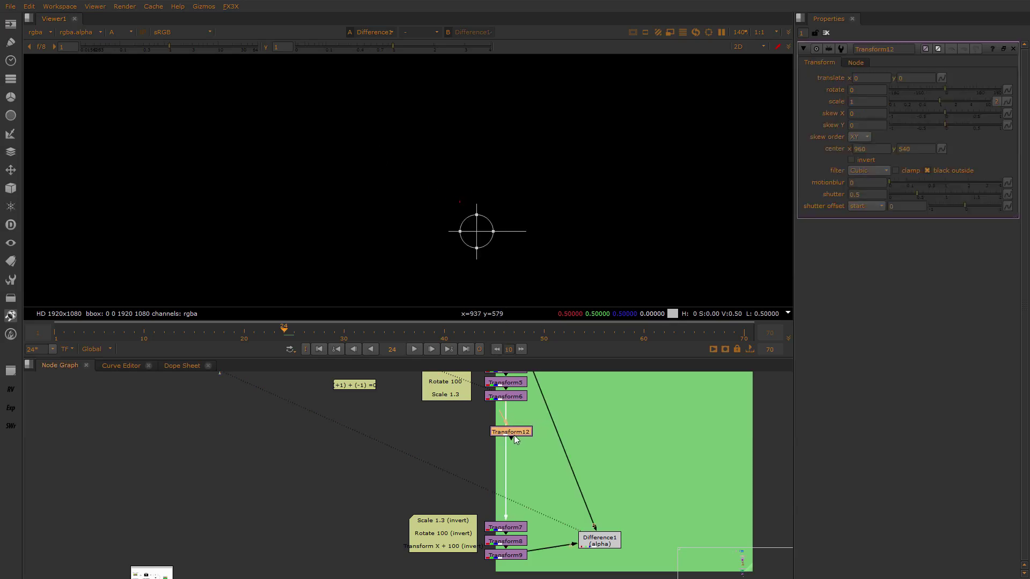
pyautogui.moveTo(513, 436); pyautogui.dragTo(510, 454)
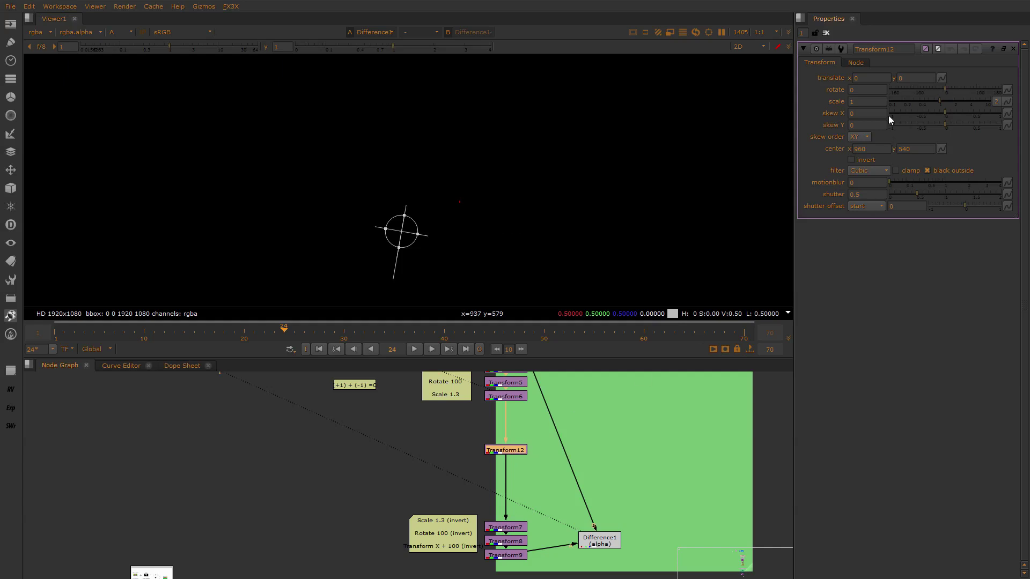
pyautogui.click(870, 102)
pyautogui.write('.1')
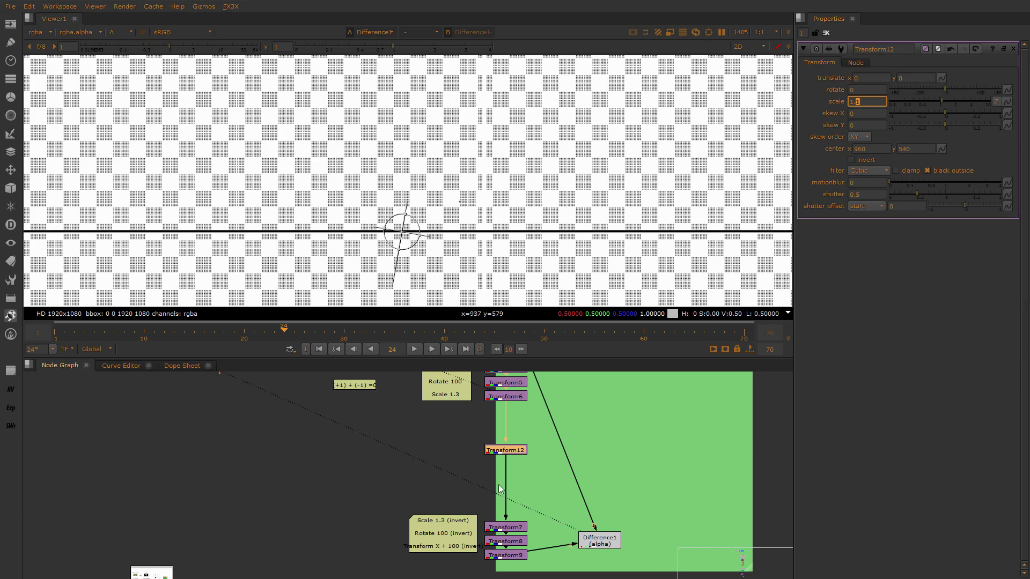
# Compare Transform9's output with the Difference node's alpha while the extra Transform is in the chain
pyautogui.click(522, 556)
pyautogui.scroll(-1, 535, 527)
pyautogui.press('1')
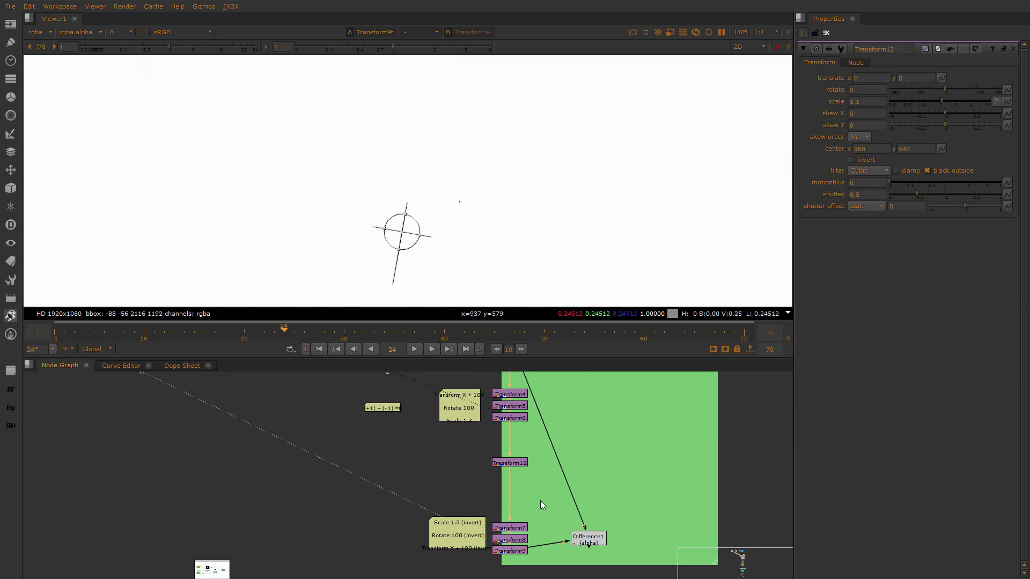
pyautogui.scroll(-2, 576, 485)
pyautogui.moveTo(578, 482)
pyautogui.mouseDown(button='middle')
pyautogui.moveTo(584, 527)
pyautogui.moveTo(582, 499)
pyautogui.mouseUp(button='middle')
pyautogui.click(545, 428)
pyautogui.press('2')
pyautogui.click(579, 504)
pyautogui.press('1')
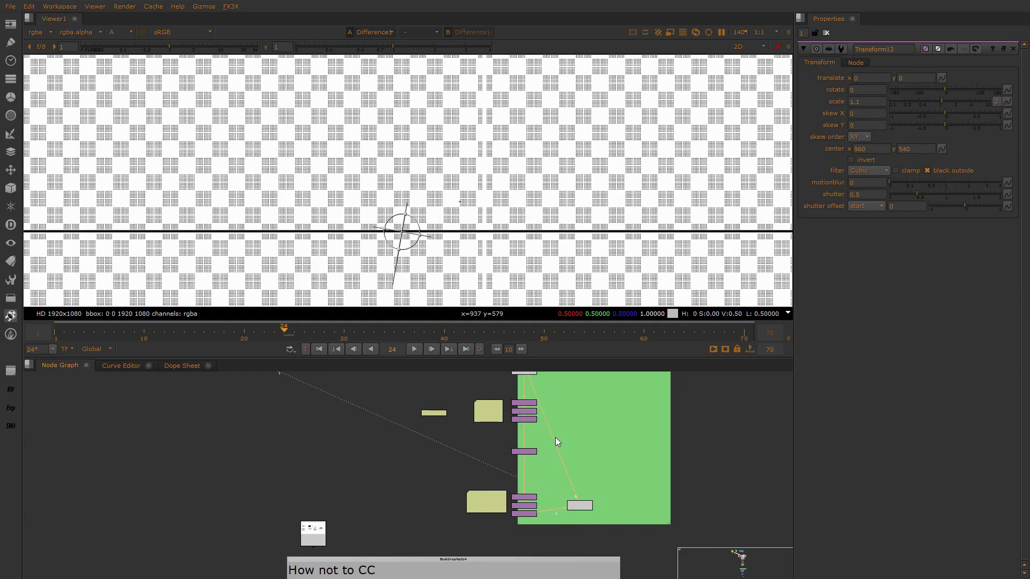
# Delete the extra Transform node between Transform6 and Transform7
pyautogui.moveTo(555, 436); pyautogui.dragTo(495, 462)
pyautogui.scroll(2, 524, 449)
pyautogui.press('Delete')
pyautogui.scroll(1, 534, 447)
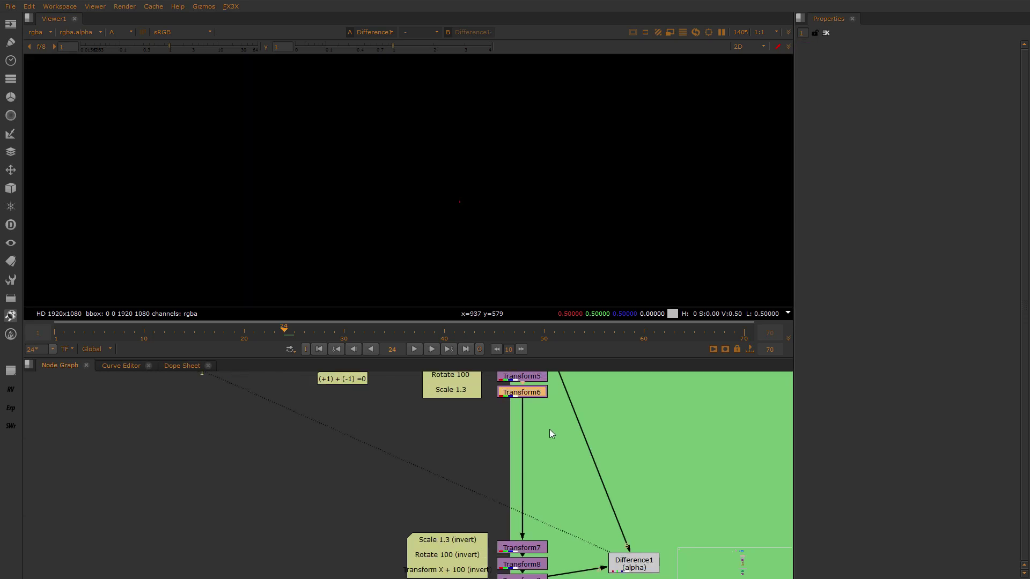
pyautogui.click(556, 443)
# Insert a Grade node between Transform6 and Transform7
pyautogui.scroll(-3, 557, 446)
pyautogui.moveTo(556, 448); pyautogui.dragTo(536, 472, button='middle')
pyautogui.scroll(2, 534, 472)
pyautogui.scroll(-1, 534, 472)
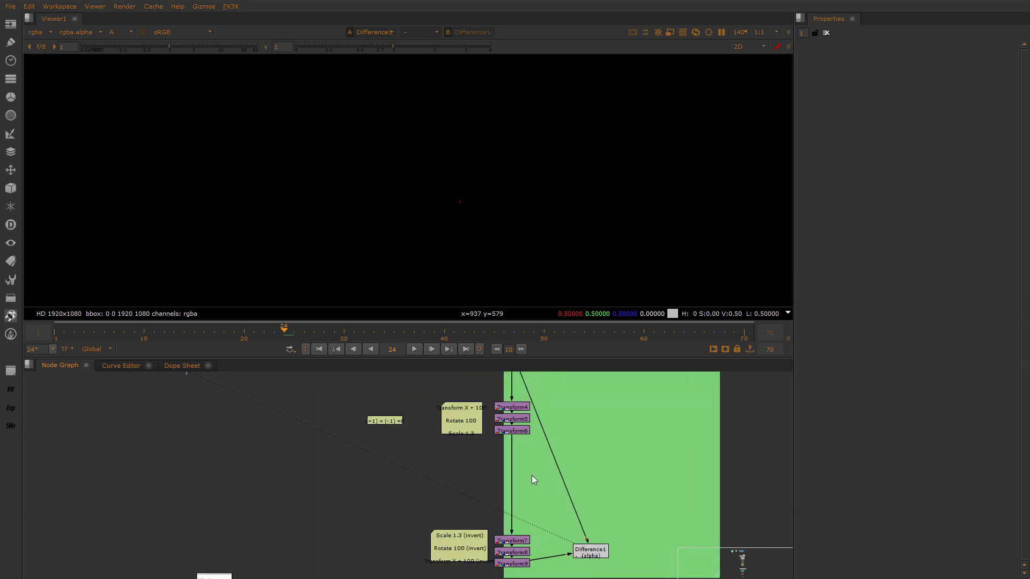
pyautogui.moveTo(561, 388); pyautogui.dragTo(358, 574)
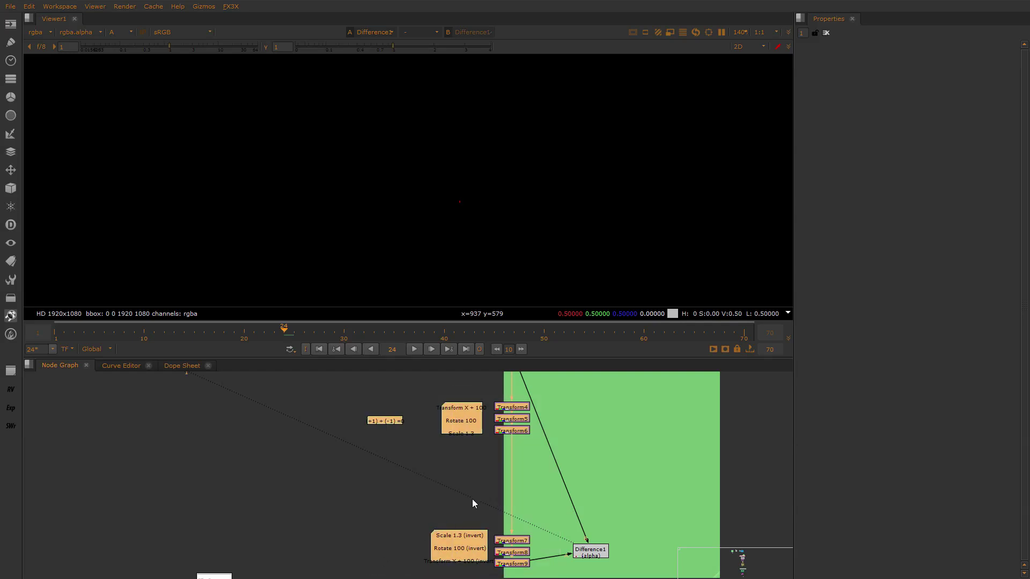
pyautogui.click(525, 433)
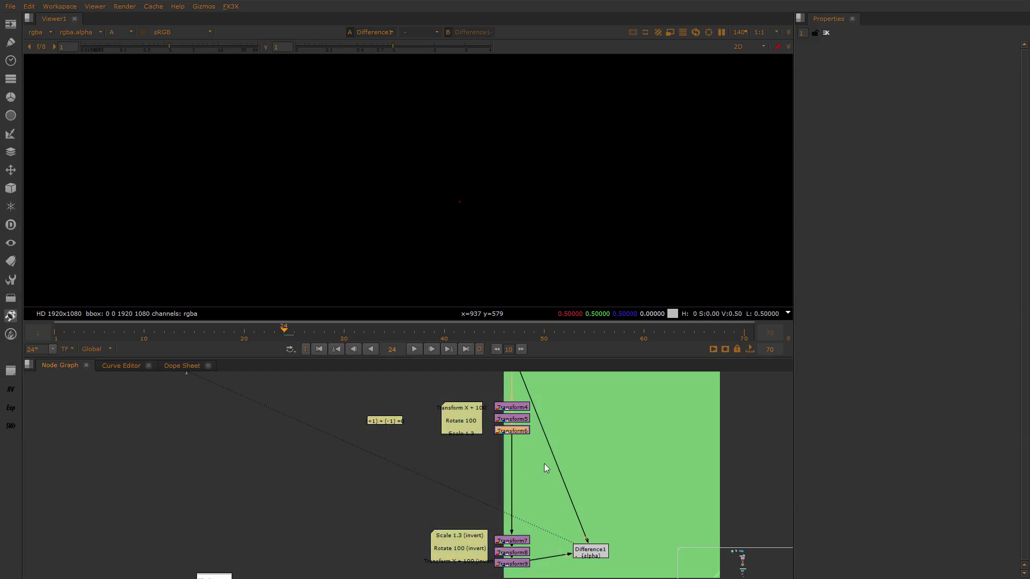
pyautogui.click(532, 481)
pyautogui.press('g')
pyautogui.moveTo(530, 478)
pyautogui.mouseDown()
pyautogui.moveTo(513, 482)
pyautogui.moveTo(524, 482)
pyautogui.mouseUp()
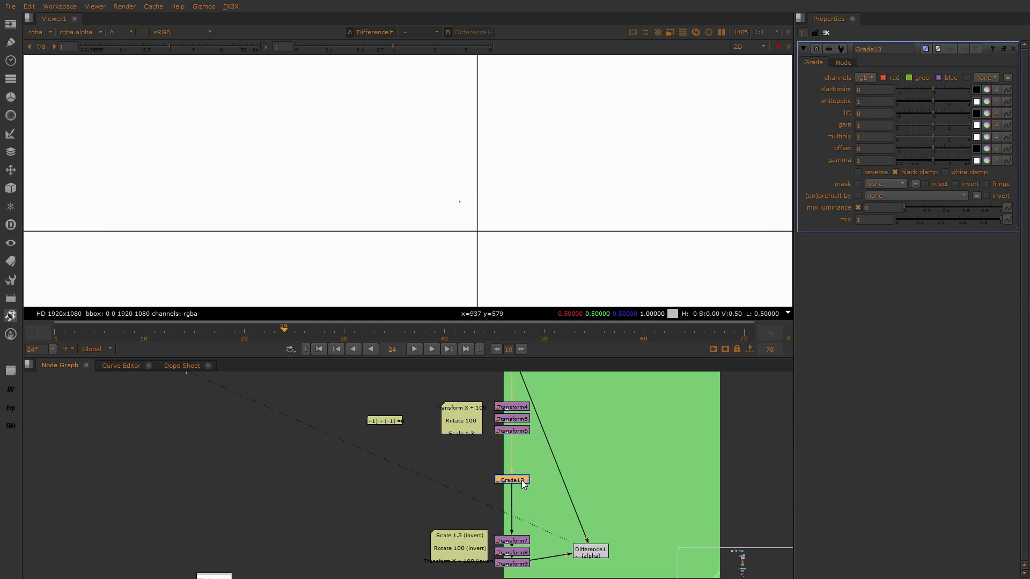
# Switch the view from the Difference node's alpha to the Grade node's RGB output
pyautogui.click(588, 555)
pyautogui.click(584, 523)
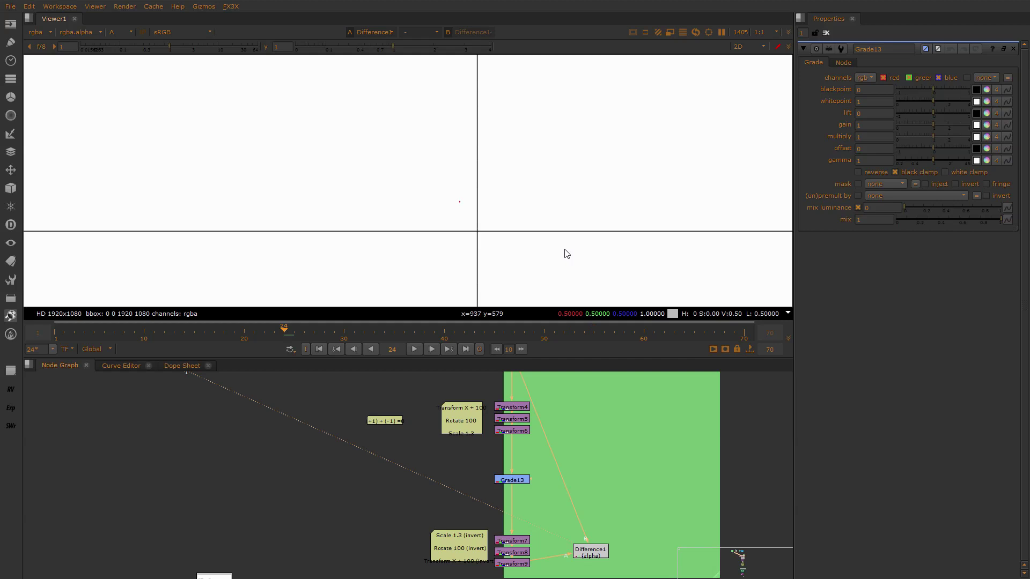
pyautogui.click(521, 481)
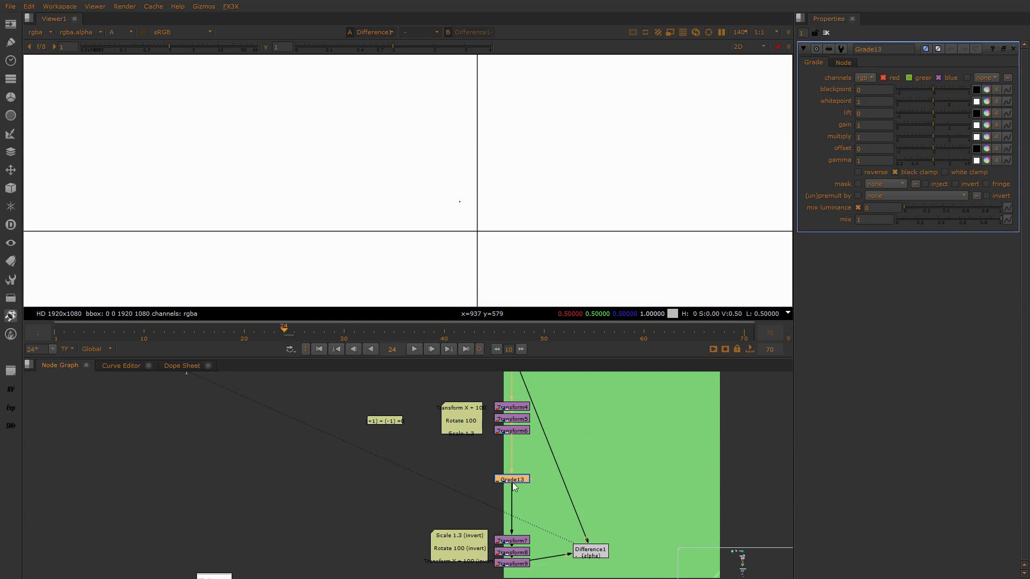
pyautogui.press('1')
pyautogui.press('a')
pyautogui.moveTo(474, 465); pyautogui.dragTo(561, 493)
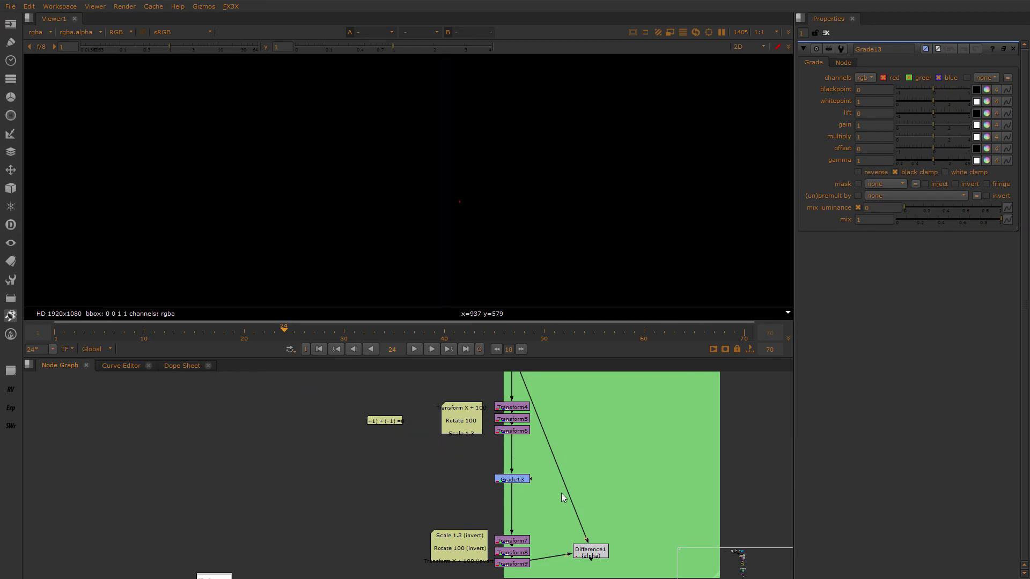
pyautogui.moveTo(550, 458); pyautogui.dragTo(485, 503)
pyautogui.press('1')
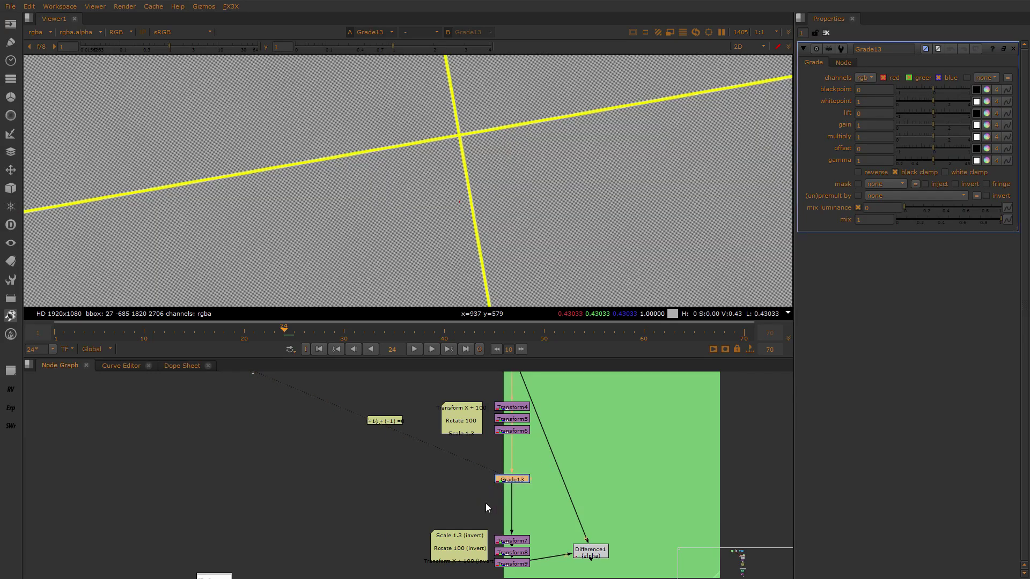
# Show the Difference node's alpha in the viewer while the Grade node sits between Transform6 and Transform7
pyautogui.scroll(10, 451, 195)
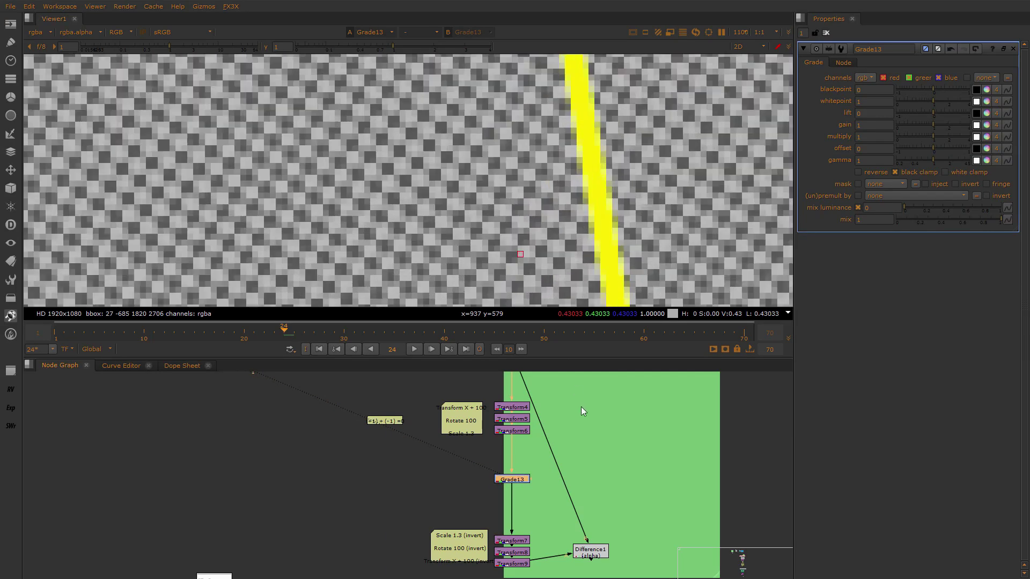
pyautogui.moveTo(581, 406); pyautogui.dragTo(554, 357, button='middle')
pyautogui.moveTo(525, 417); pyautogui.dragTo(442, 461)
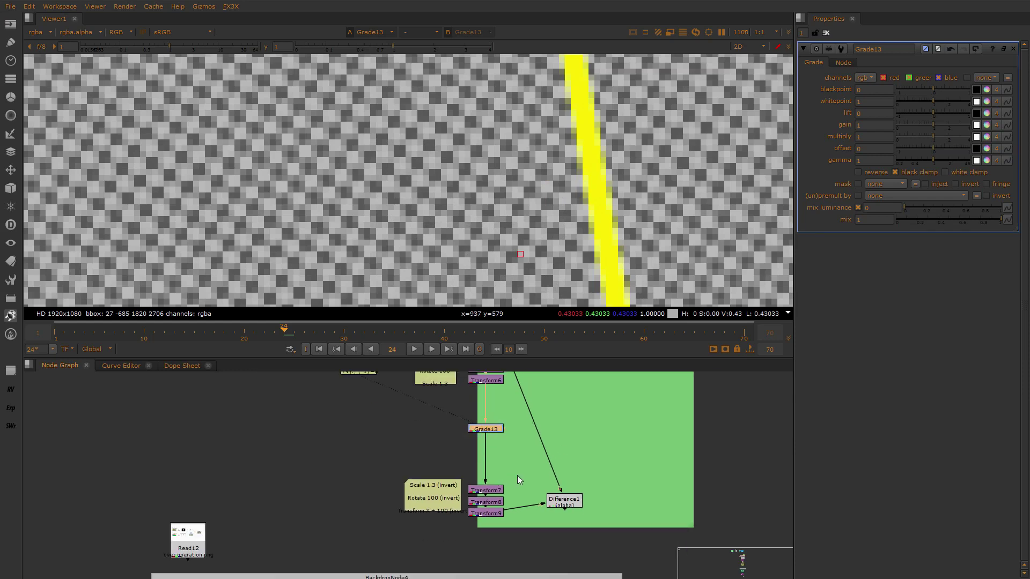
pyautogui.click(561, 501)
pyautogui.press('1')
pyautogui.press('a')
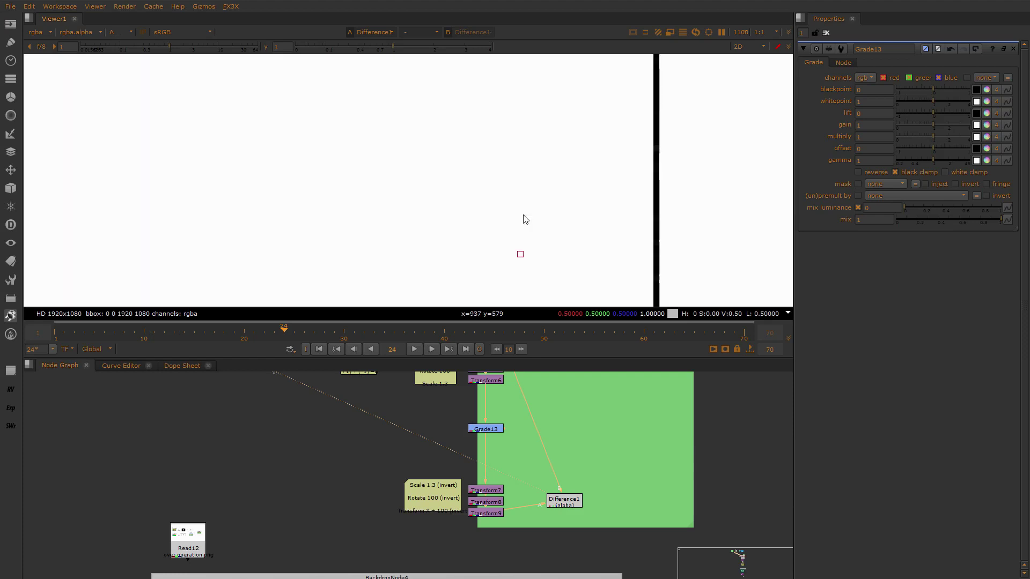
# Disable the Grade node between the transforms and insert a disabled Blur node directly below it
pyautogui.moveTo(519, 414); pyautogui.dragTo(449, 459)
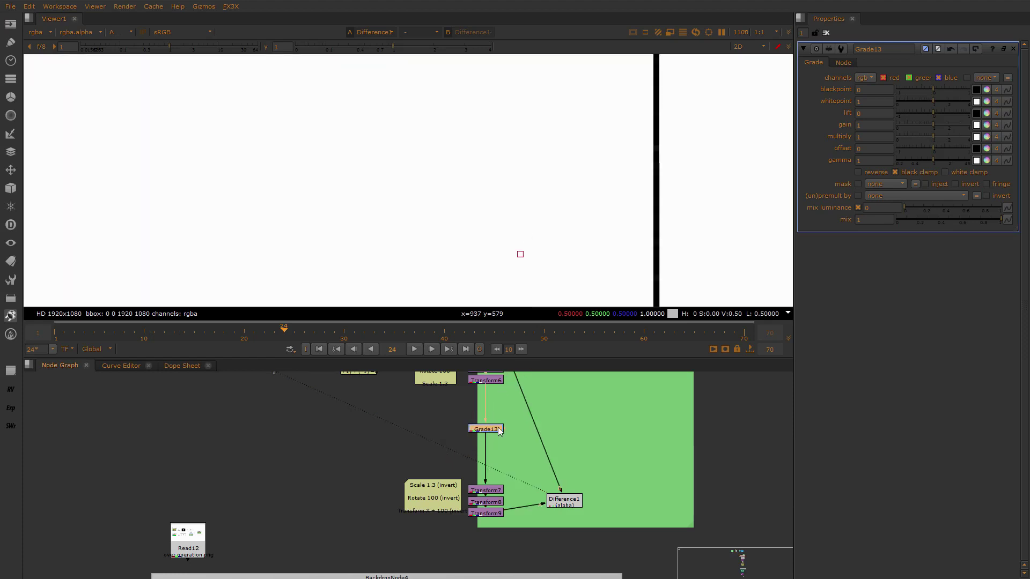
pyautogui.press('d')
pyautogui.press('b')
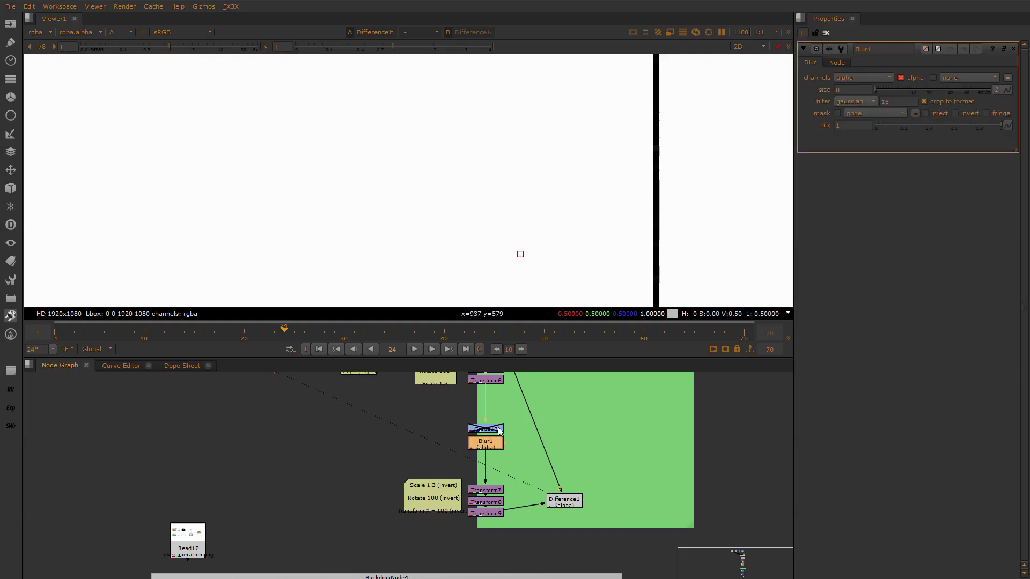
pyautogui.press('d')
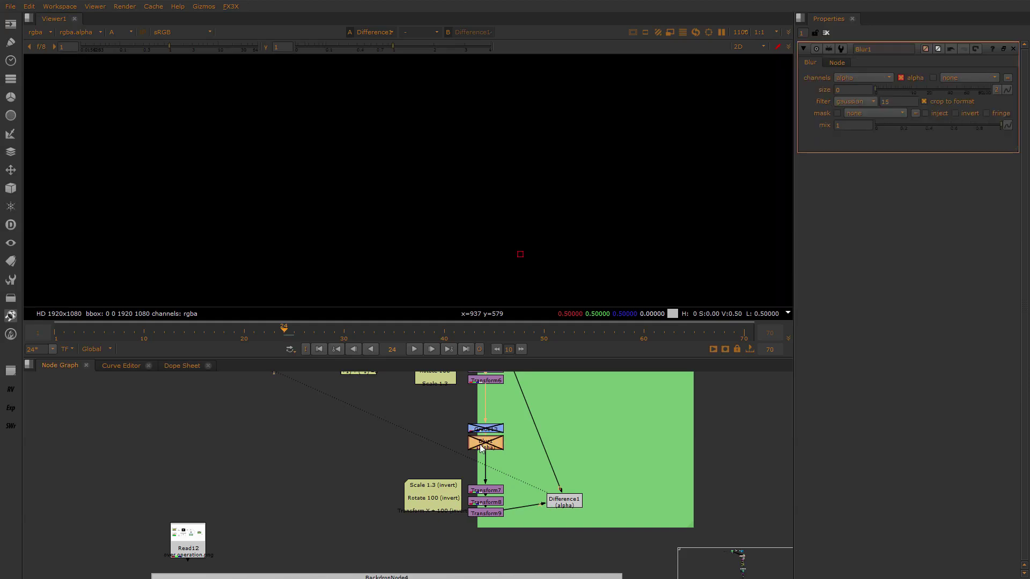
# Insert a Defocus node below the disabled Blur node and disable it
pyautogui.press('Tab')
pyautogui.write('defocus')
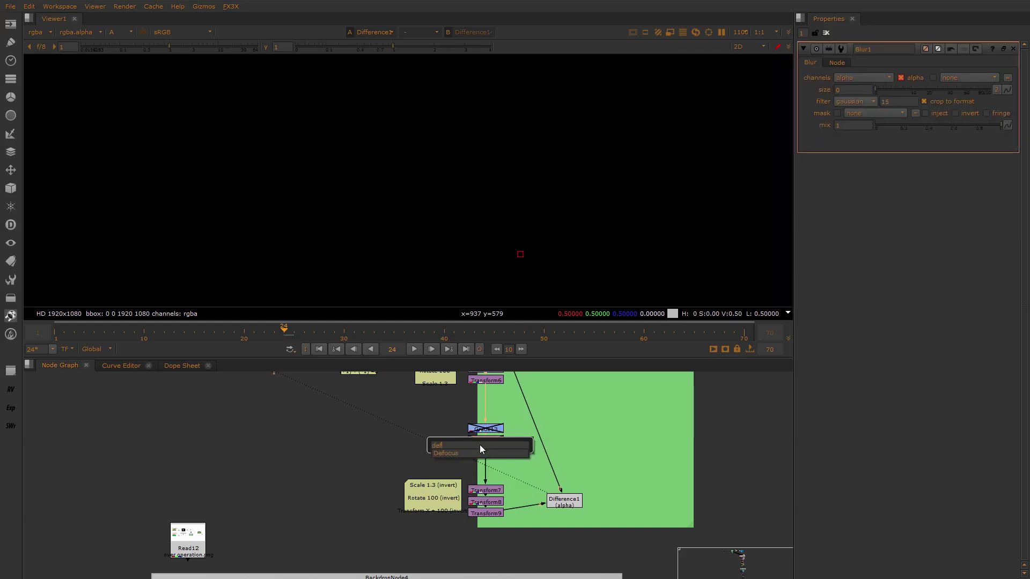
pyautogui.press('Return')
pyautogui.press('d')
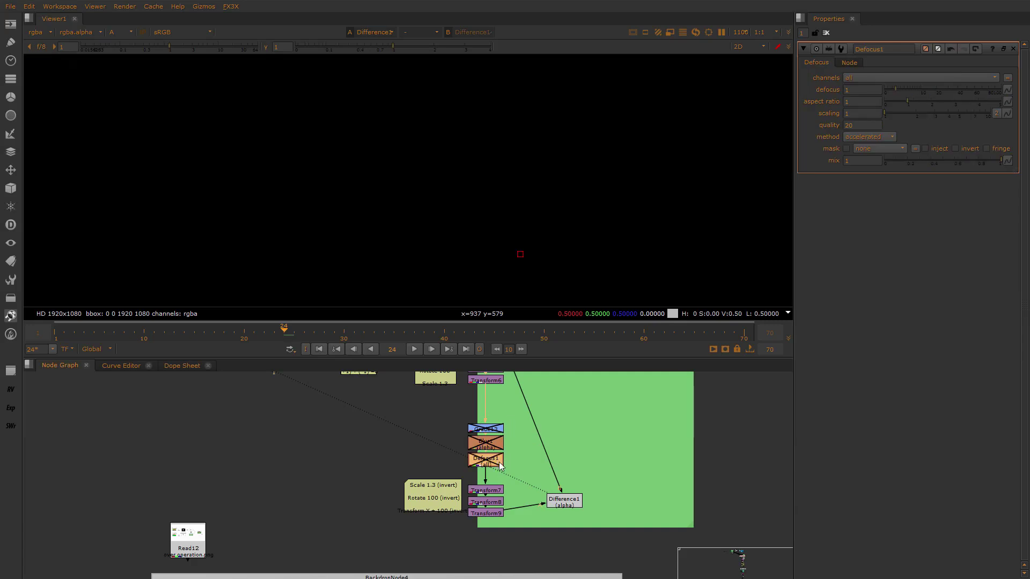
# Insert a ColorCorrect node below the disabled Defocus node and disable it
pyautogui.press('f')
pyautogui.click(738, 481)
pyautogui.keyDown('alt'); pyautogui.moveTo(737, 480); pyautogui.dragTo(648, 460, button='middle'); pyautogui.keyUp('alt')
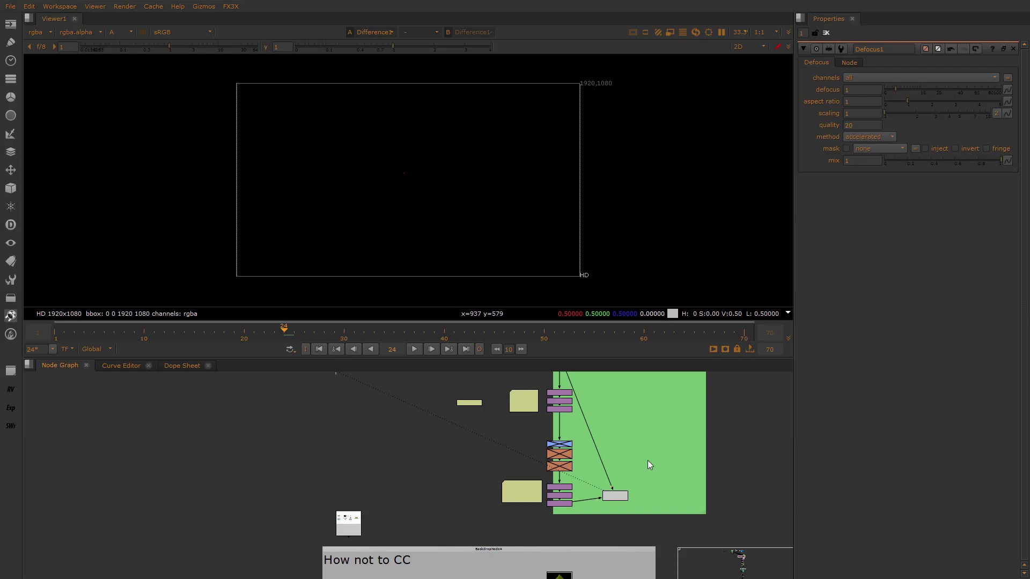
pyautogui.scroll(4, 648, 460)
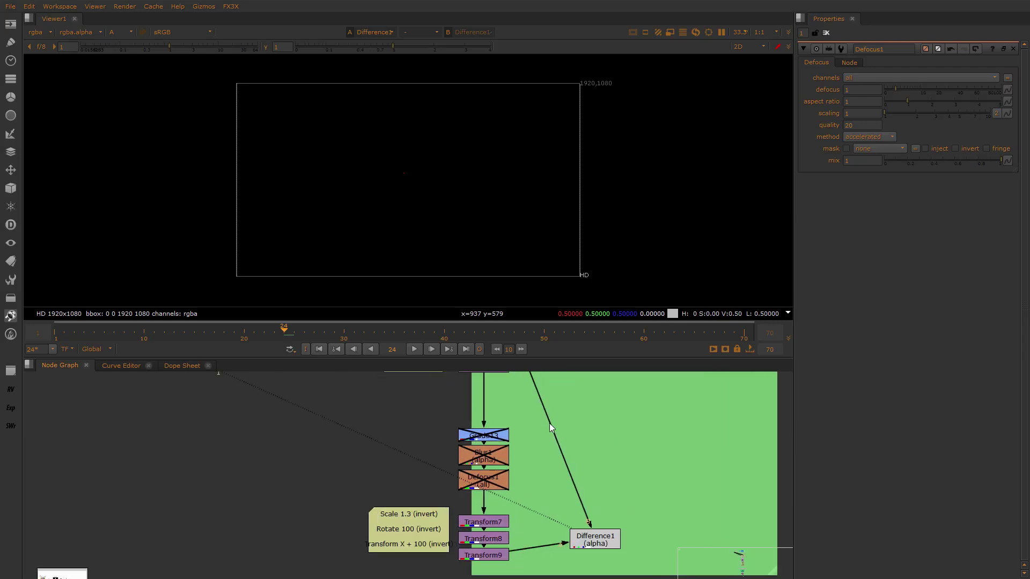
pyautogui.moveTo(548, 413); pyautogui.dragTo(397, 504)
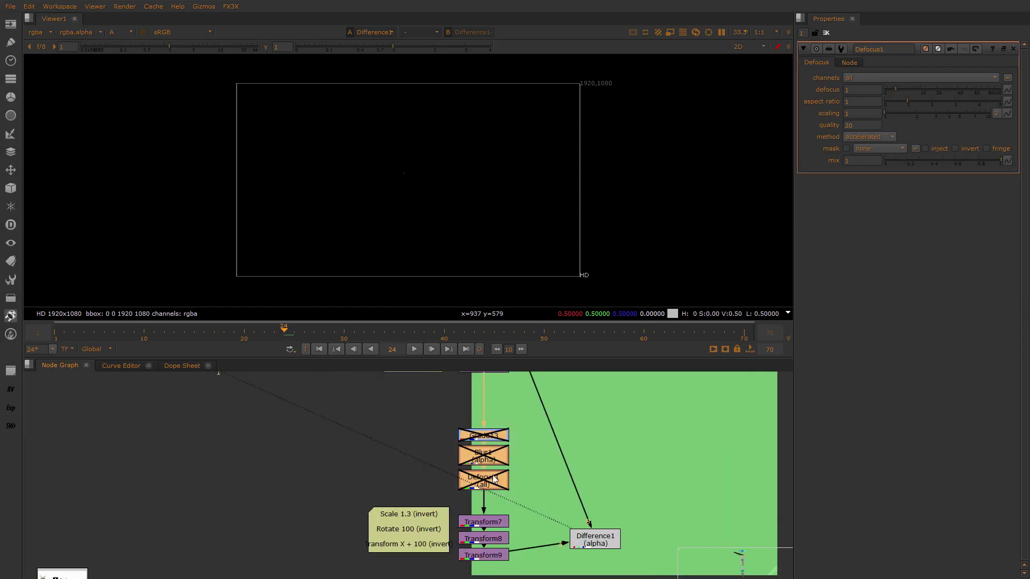
pyautogui.press('c')
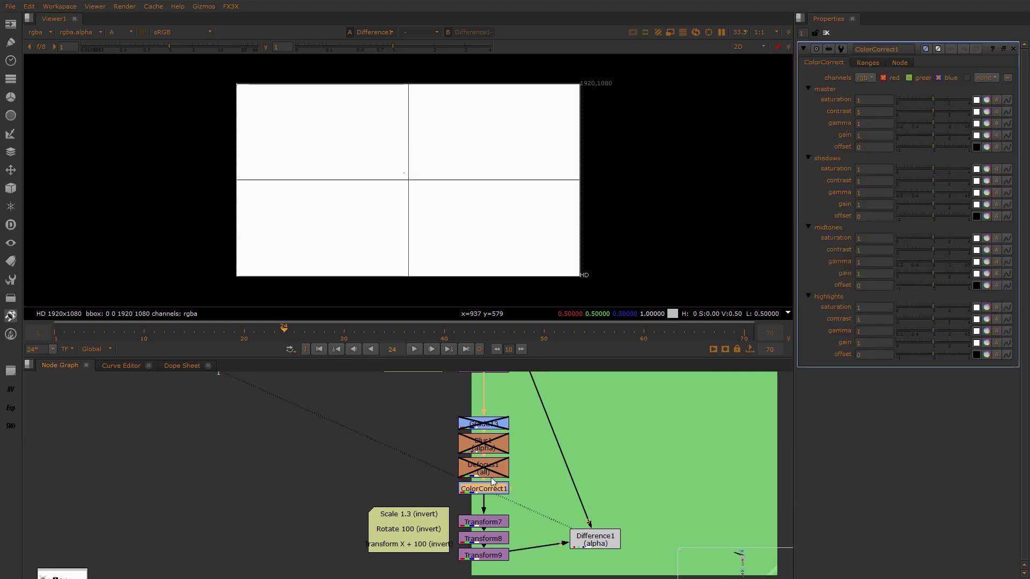
pyautogui.press('d')
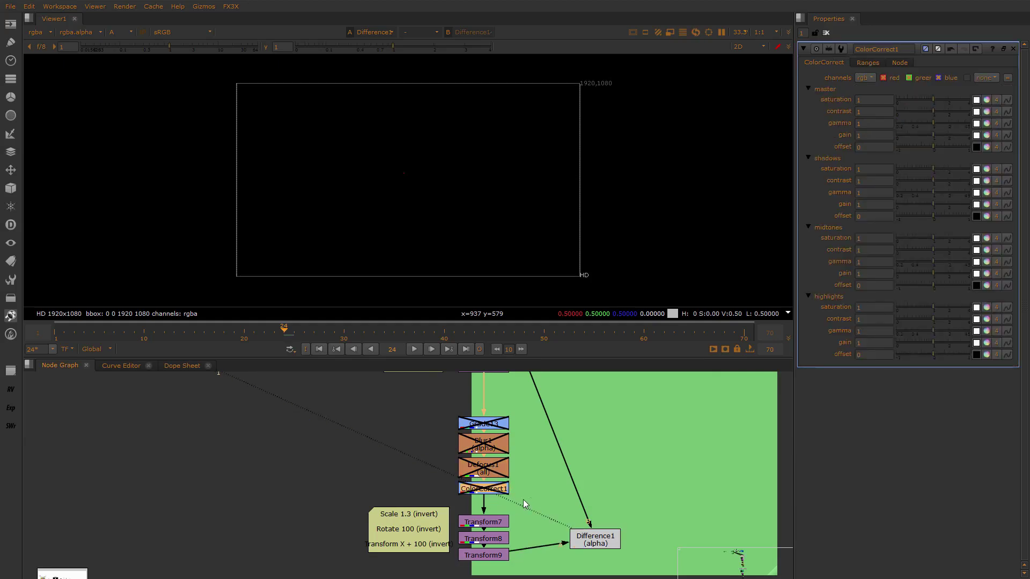
# Review the concatenation example's node chain, including both transform groups and the disabled nodes between them
pyautogui.scroll(-1, 521, 454)
pyautogui.moveTo(521, 453); pyautogui.dragTo(505, 425, button='middle')
pyautogui.scroll(-1, 505, 425)
pyautogui.moveTo(508, 501); pyautogui.dragTo(491, 439, button='middle')
pyautogui.scroll(-1, 491, 439)
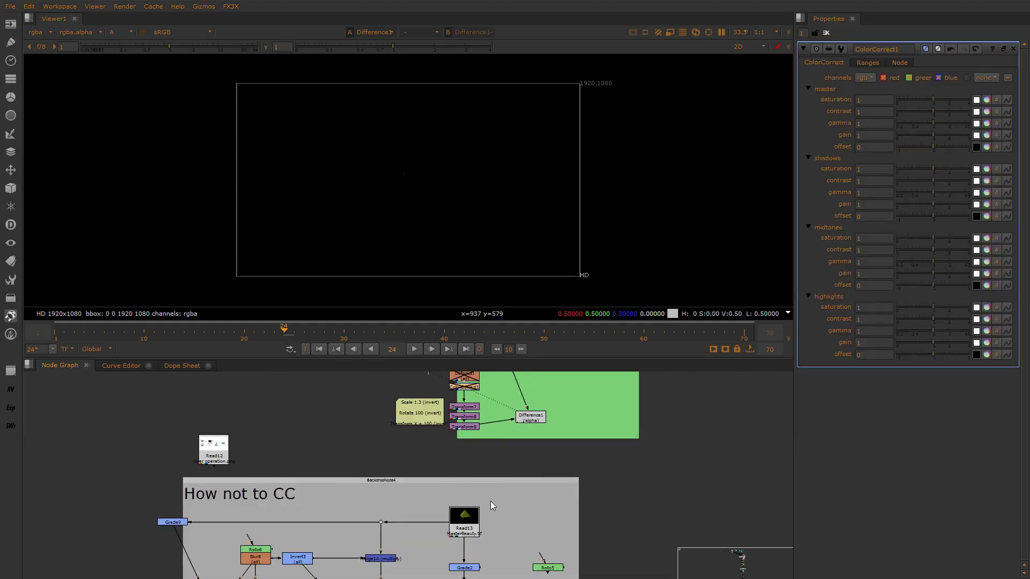
pyautogui.scroll(2, 490, 501)
pyautogui.moveTo(497, 501); pyautogui.dragTo(510, 457, button='middle')
pyautogui.scroll(2, 503, 474)
pyautogui.scroll(-3, 503, 474)
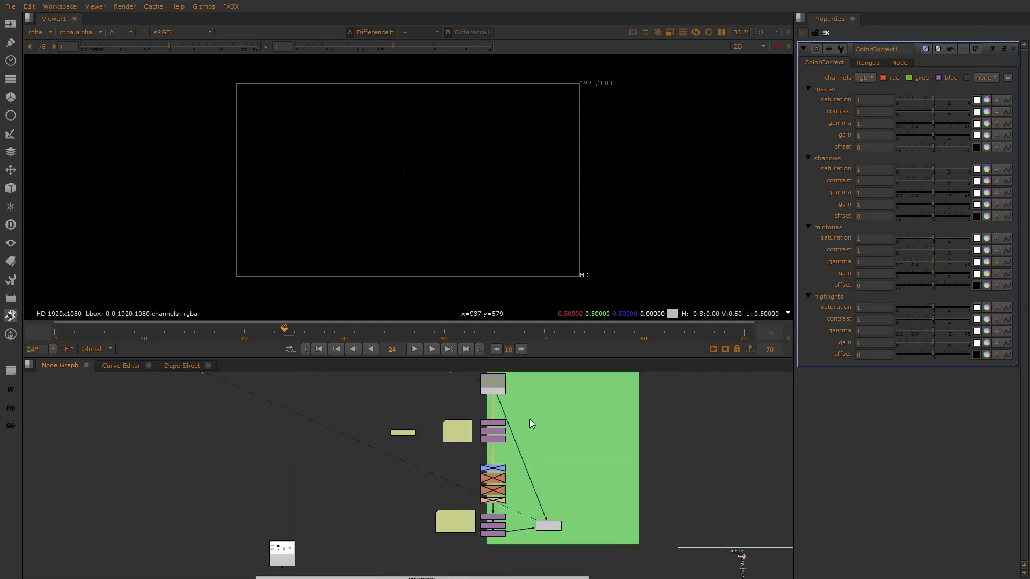
pyautogui.moveTo(531, 409); pyautogui.dragTo(460, 555)
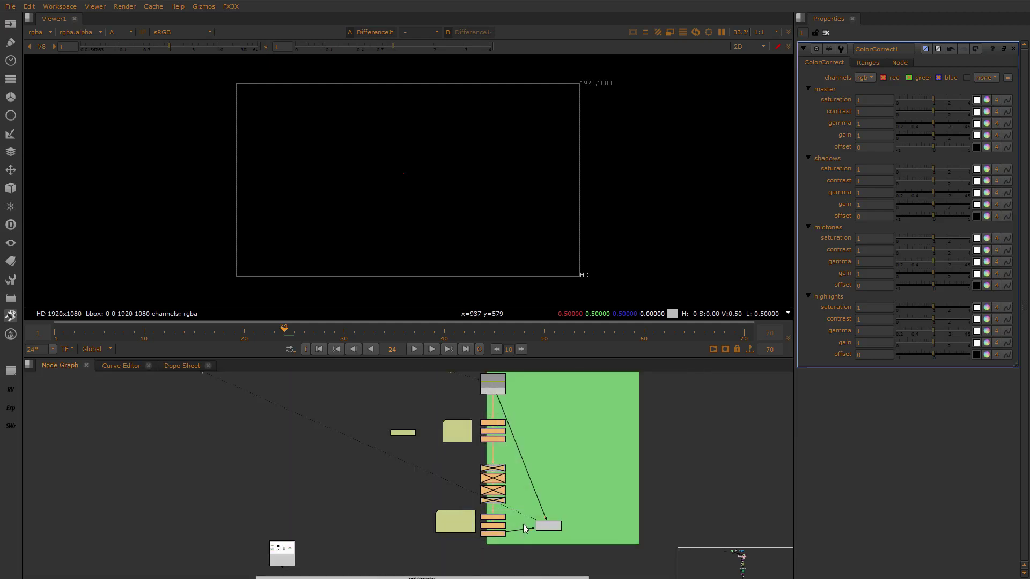
pyautogui.scroll(1, 526, 496)
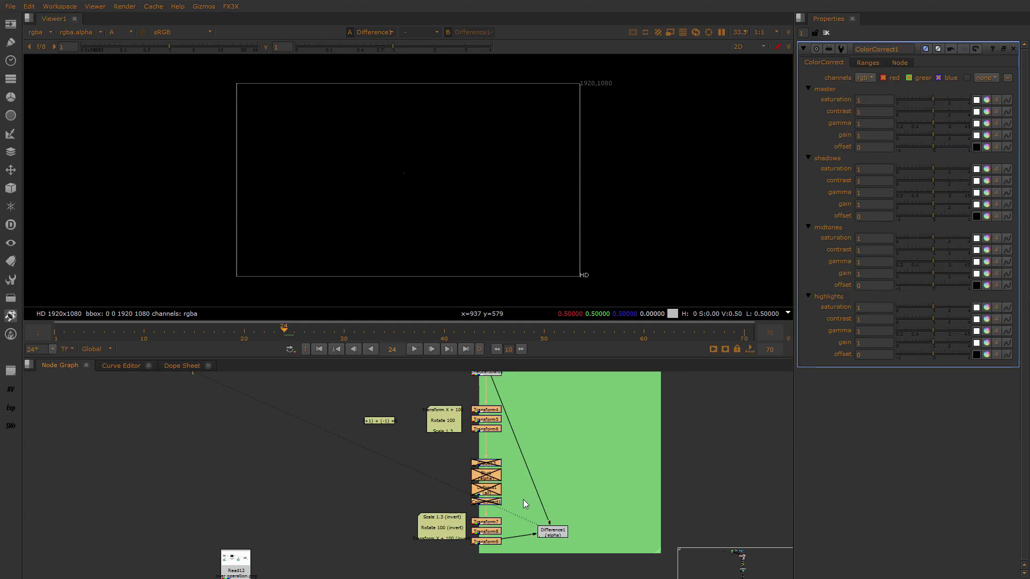
pyautogui.scroll(2, 501, 417)
pyautogui.scroll(-4, 541, 455)
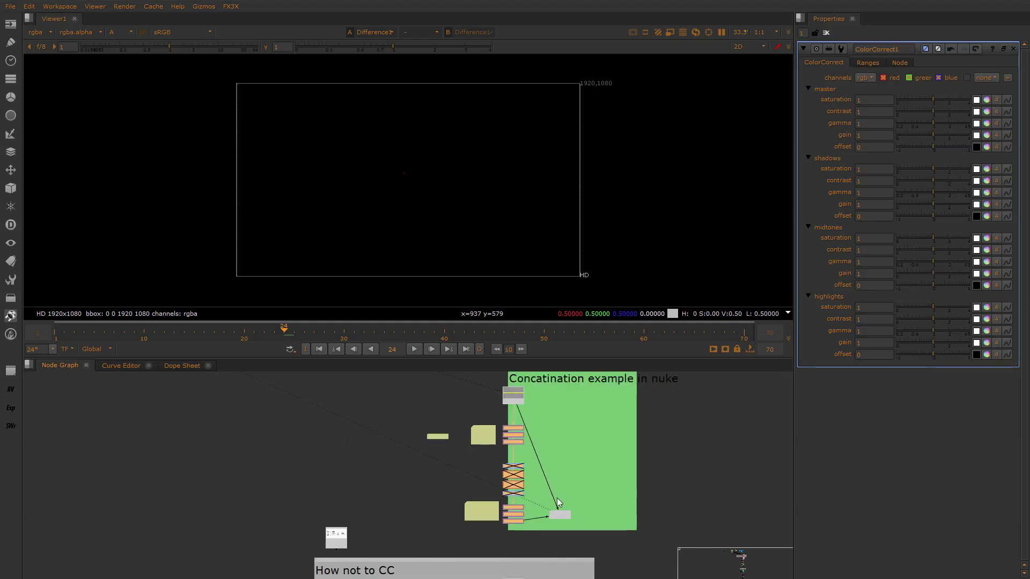
# Show Grade2 from the "How not to CC" backdrop in the viewer in RGB with its properties open
pyautogui.moveTo(556, 498); pyautogui.dragTo(548, 424, button='middle')
pyautogui.scroll(6, 504, 493)
pyautogui.moveTo(515, 544); pyautogui.dragTo(400, 452, button='middle')
pyautogui.scroll(2, 401, 455)
pyautogui.moveTo(434, 557); pyautogui.dragTo(432, 443, button='middle')
pyautogui.scroll(-1, 433, 442)
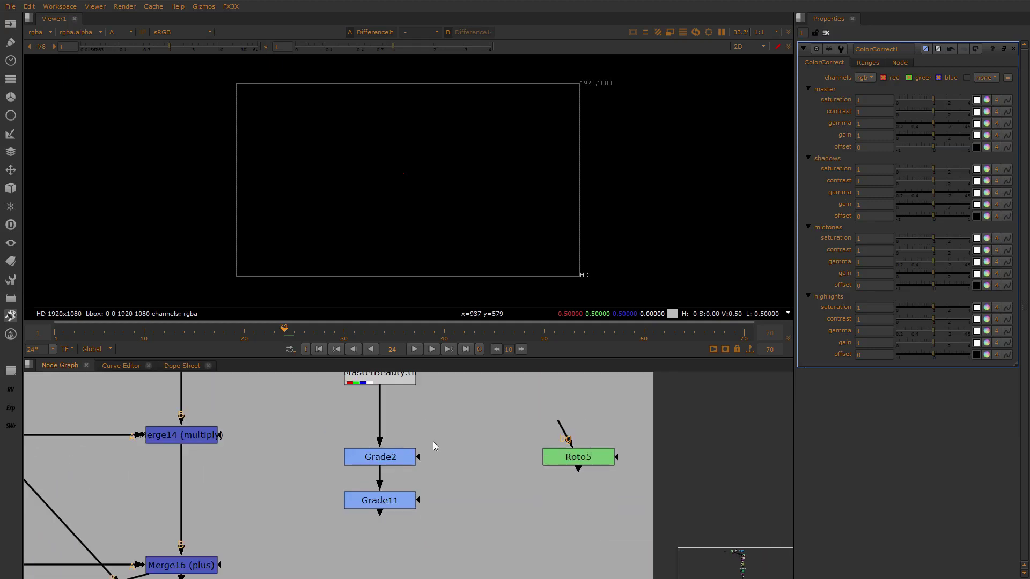
pyautogui.scroll(2, 433, 443)
pyautogui.click(381, 461)
pyautogui.press('1')
pyautogui.doubleClick(379, 461)
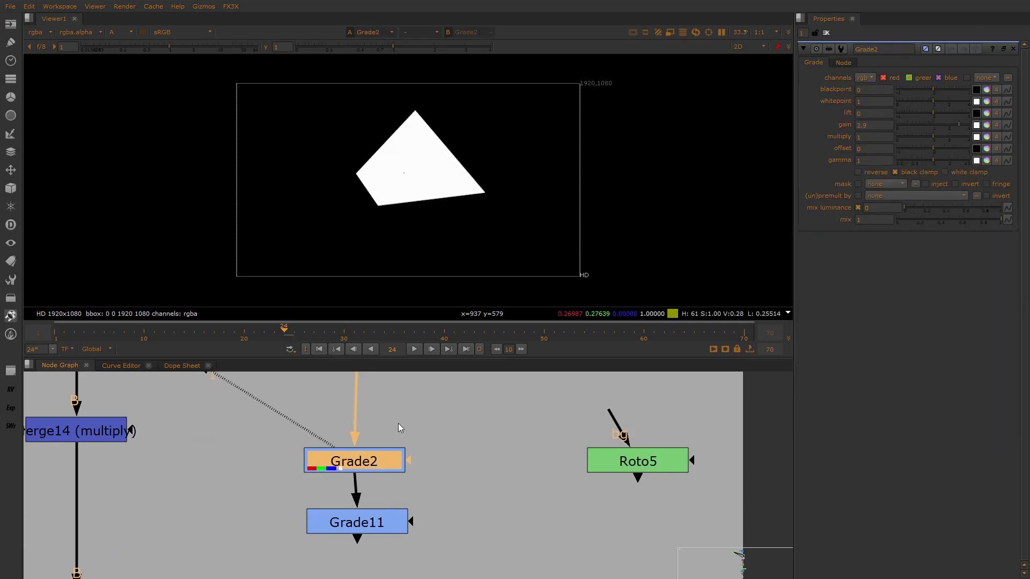
pyautogui.press('a')
pyautogui.click(351, 462)
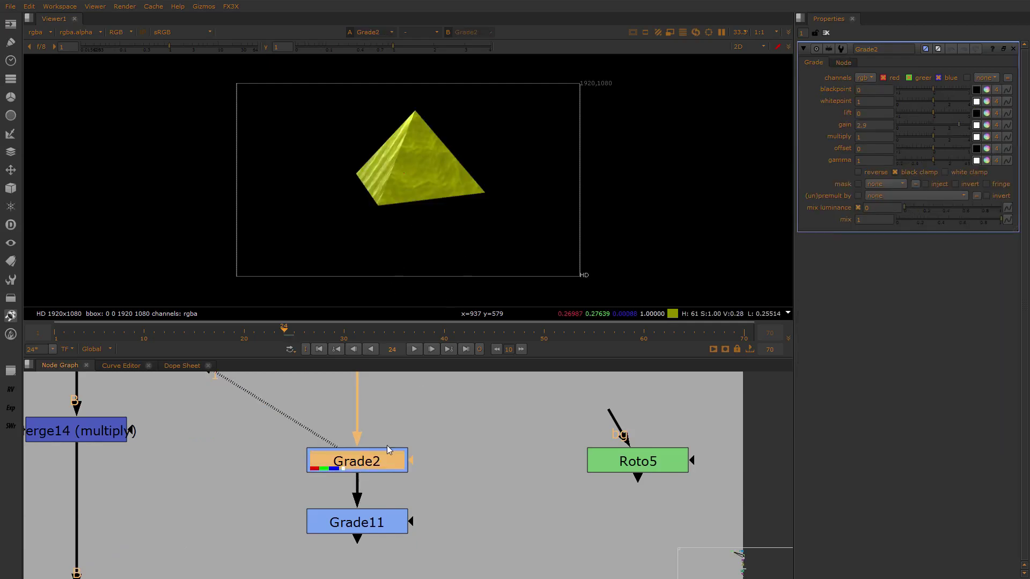
# Compare the outputs of Read13, Grade2 and Grade11 in the viewer
pyautogui.moveTo(410, 396); pyautogui.dragTo(430, 332, button='middle')
pyautogui.scroll(1, 442, 474)
pyautogui.click(407, 433)
pyautogui.press('1')
pyautogui.scroll(3, 421, 215)
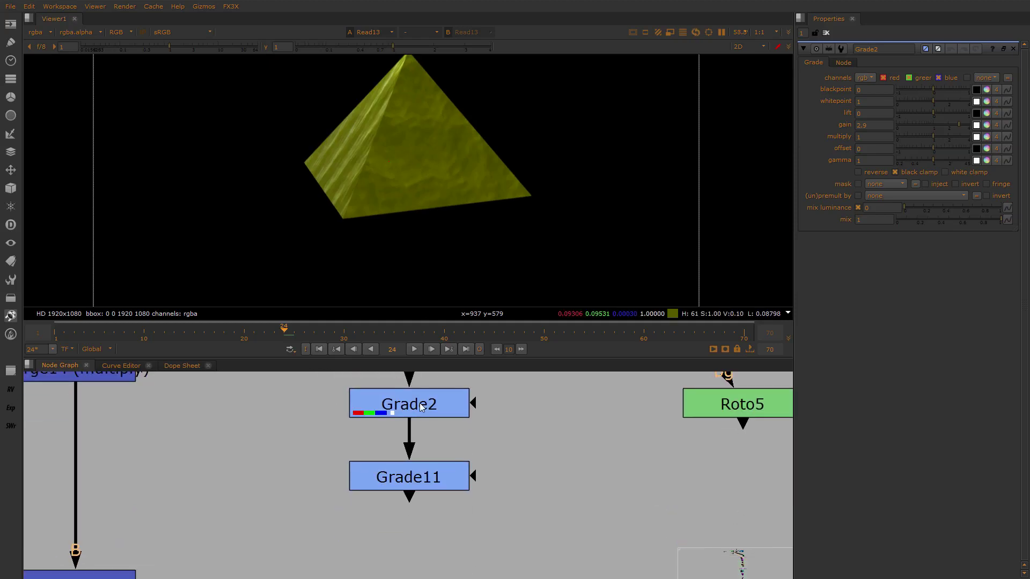
pyautogui.click(424, 405)
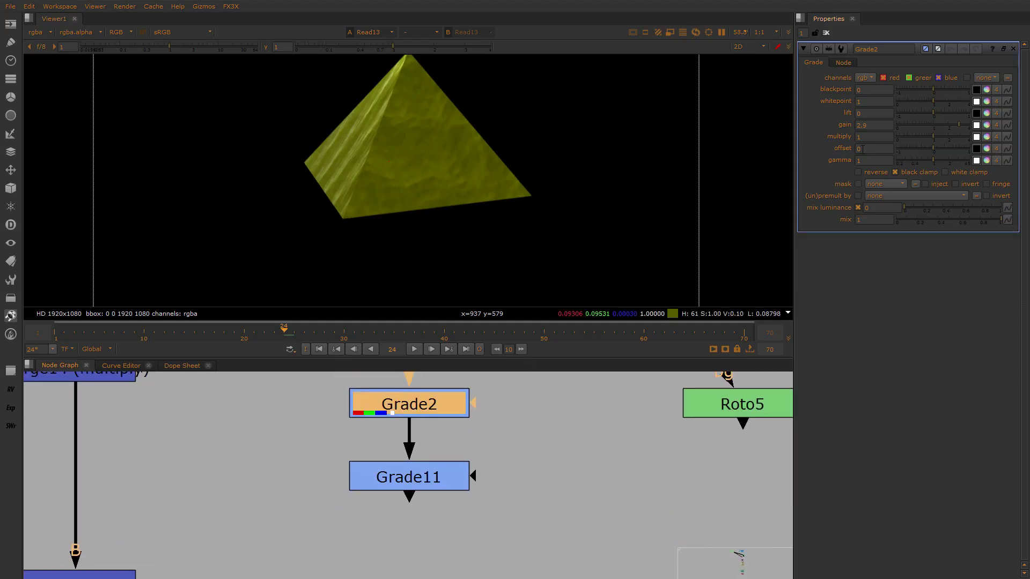
pyautogui.press('1')
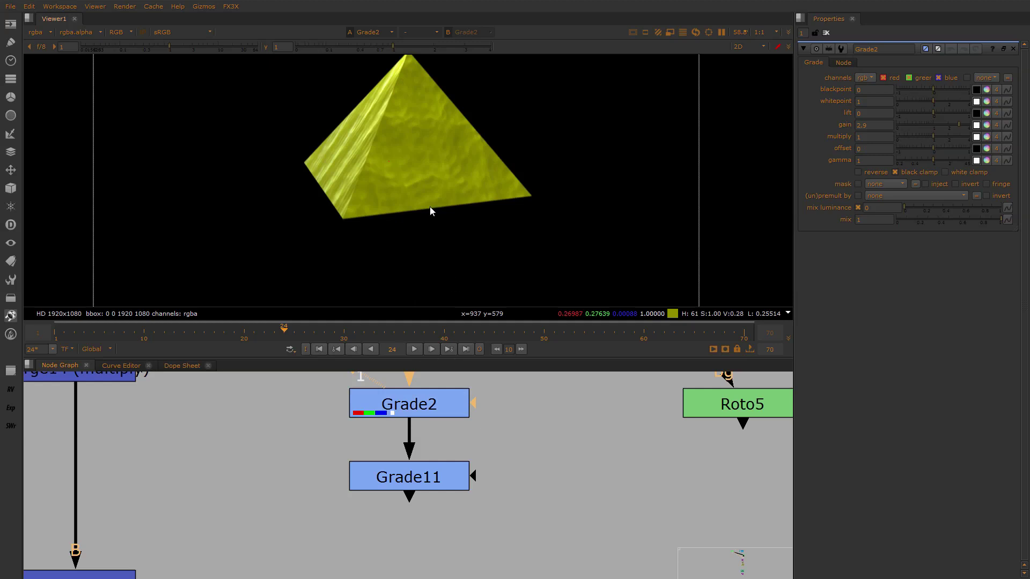
pyautogui.click(420, 477)
pyautogui.press('1')
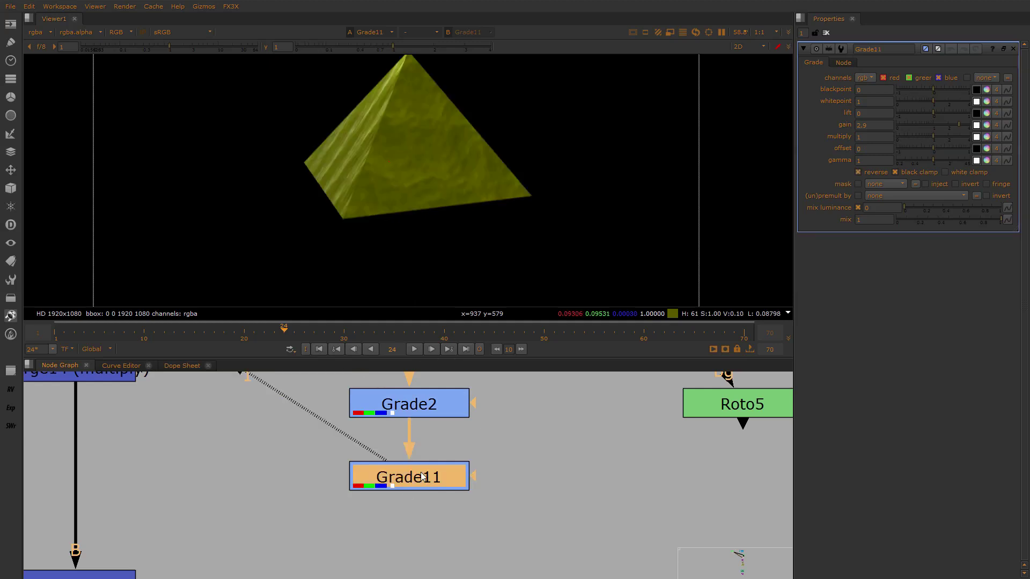
# Examine the gain and reverse settings in Grade11's properties
pyautogui.click(860, 137)
pyautogui.doubleClick(862, 125)
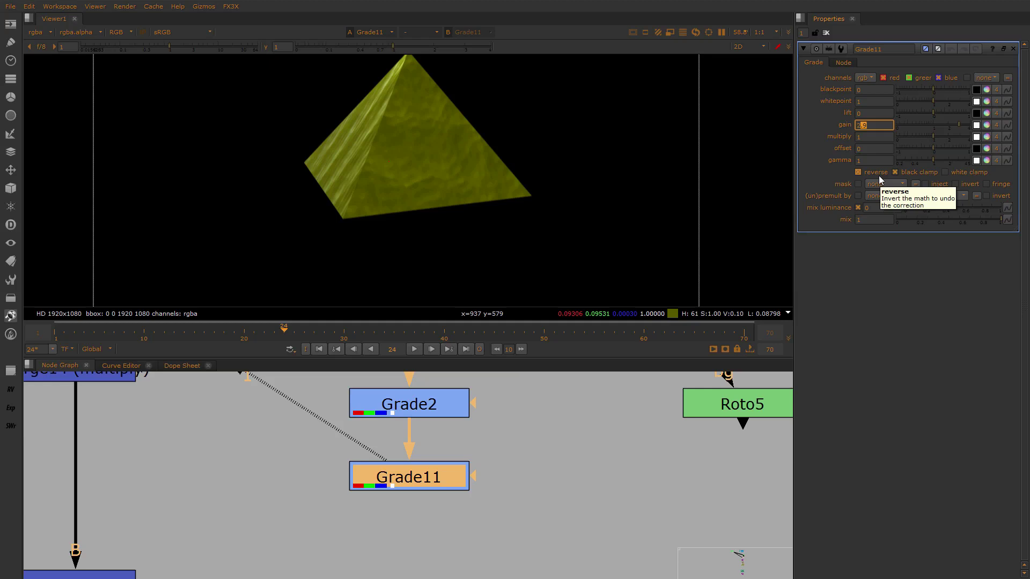
pyautogui.click(424, 451)
# Compare the original Read13 image with Grade11's output up close in the viewer
pyautogui.scroll(-3, 428, 463)
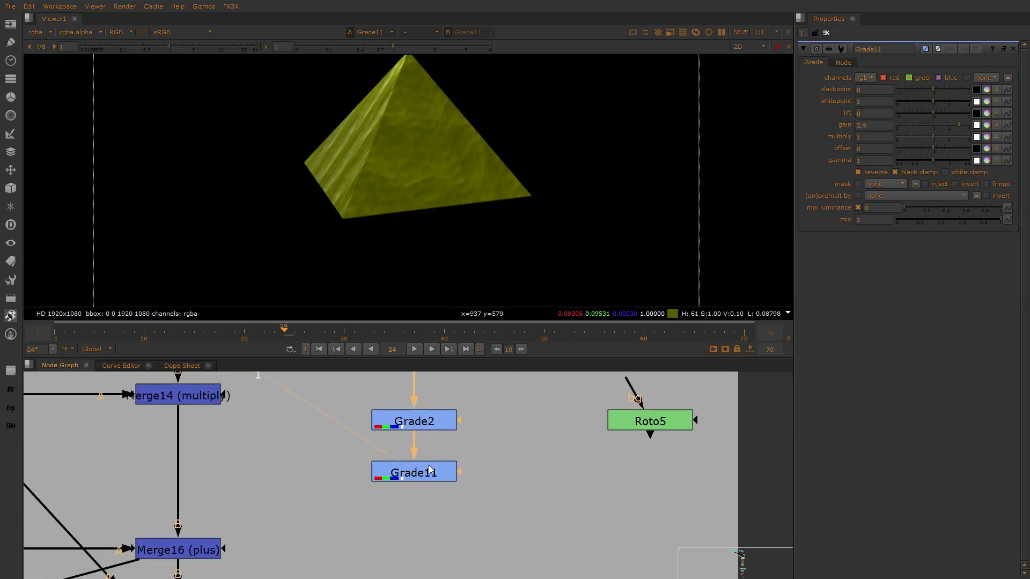
pyautogui.moveTo(453, 452); pyautogui.dragTo(463, 530, button='middle')
pyautogui.click(446, 423)
pyautogui.press('3')
pyautogui.keyDown('shift'); pyautogui.click(447, 421); pyautogui.keyUp('shift')
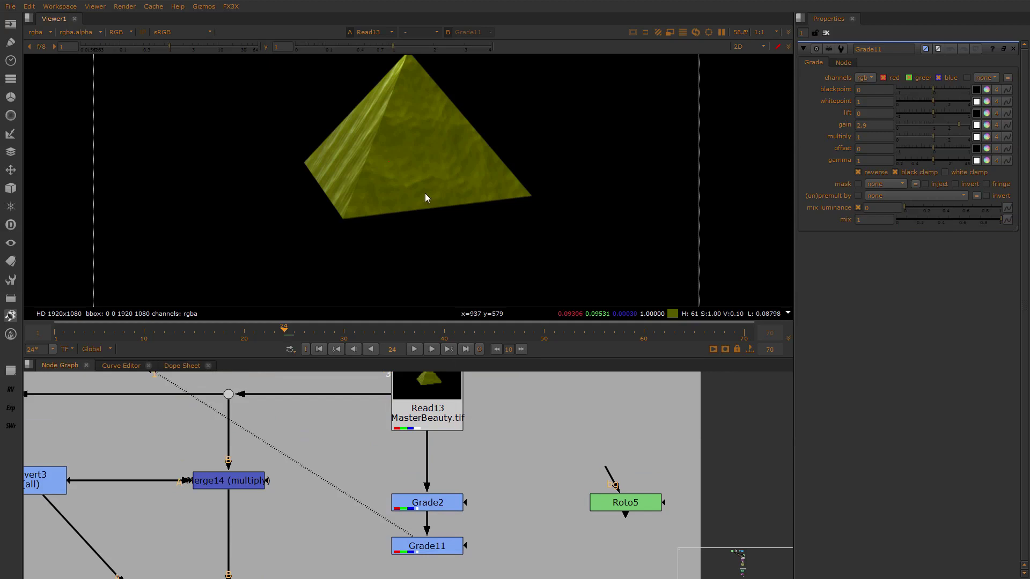
pyautogui.press('1')
pyautogui.press('3')
pyautogui.scroll(5, 391, 159)
pyautogui.press('1')
pyautogui.press('3')
pyautogui.press('1')
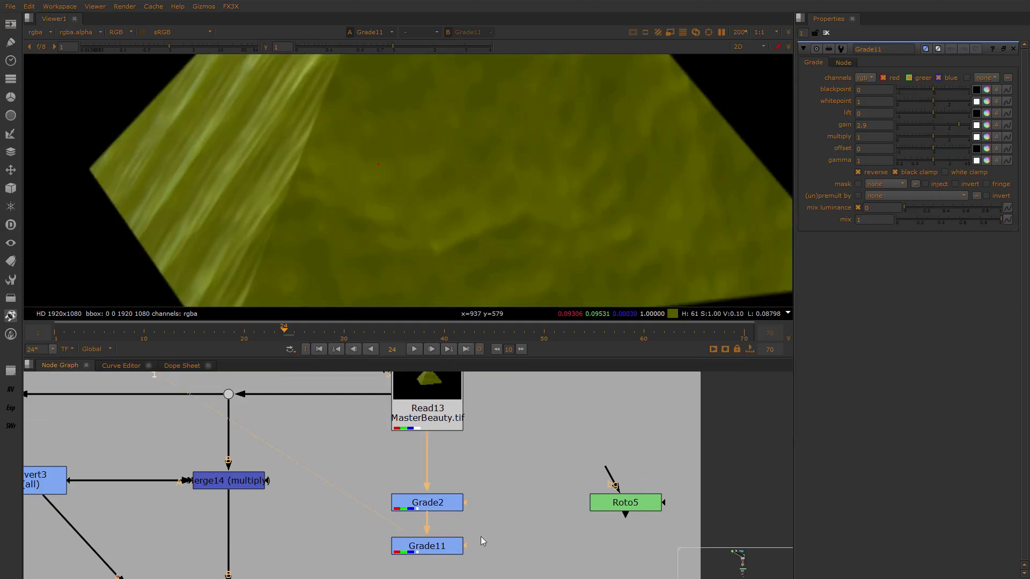
# Add a Difference node beside Grade11, connecting input A to Grade11 and input B to Read13
pyautogui.moveTo(503, 502); pyautogui.dragTo(507, 456, button='middle')
pyautogui.press('Tab')
pyautogui.write('diff')
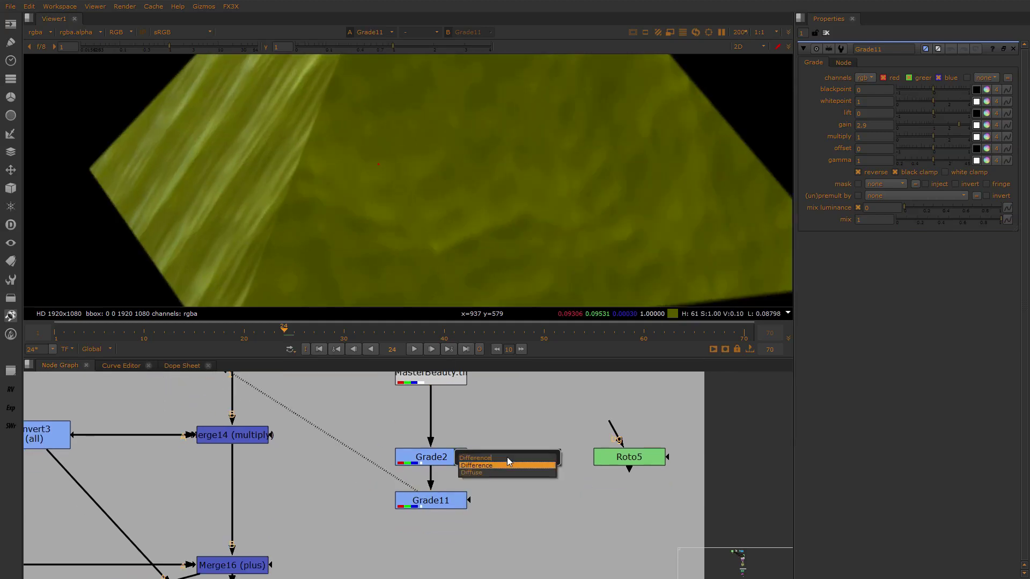
pyautogui.press('Return')
pyautogui.moveTo(485, 422); pyautogui.dragTo(457, 496)
pyautogui.moveTo(511, 465); pyautogui.dragTo(453, 381)
pyautogui.moveTo(527, 543); pyautogui.dragTo(535, 522)
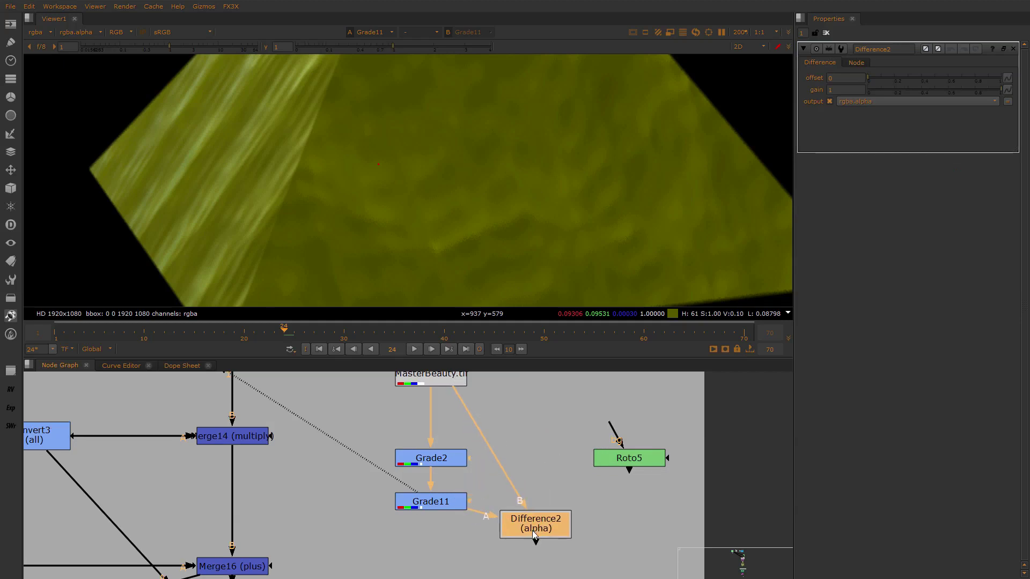
# View the new Difference node and set its gain to 1000
pyautogui.press('1')
pyautogui.doubleClick(850, 90)
pyautogui.write('1000')
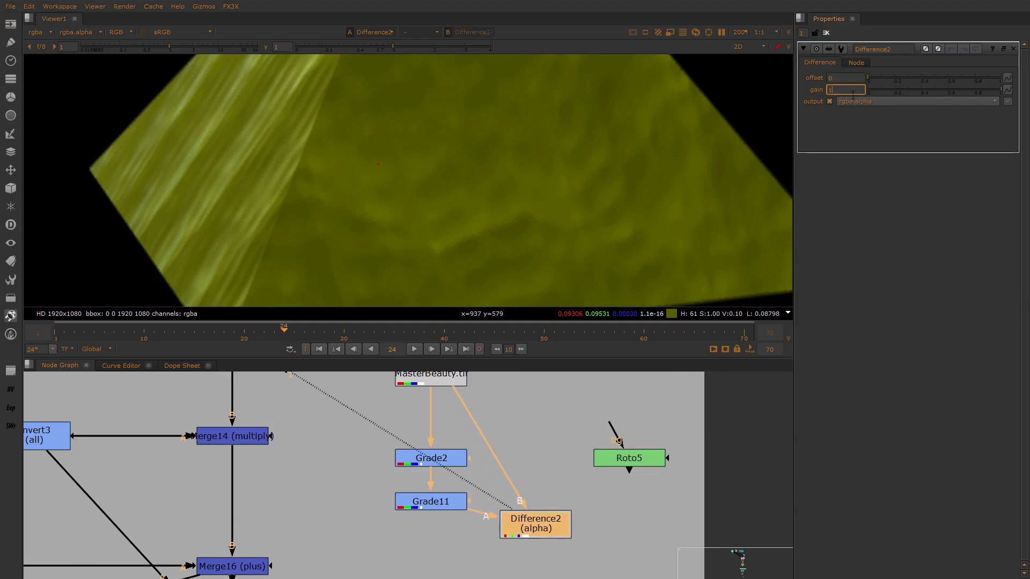
pyautogui.press('Return')
# Compare the new Difference node's alpha and RGB output in the viewer
pyautogui.press('a')
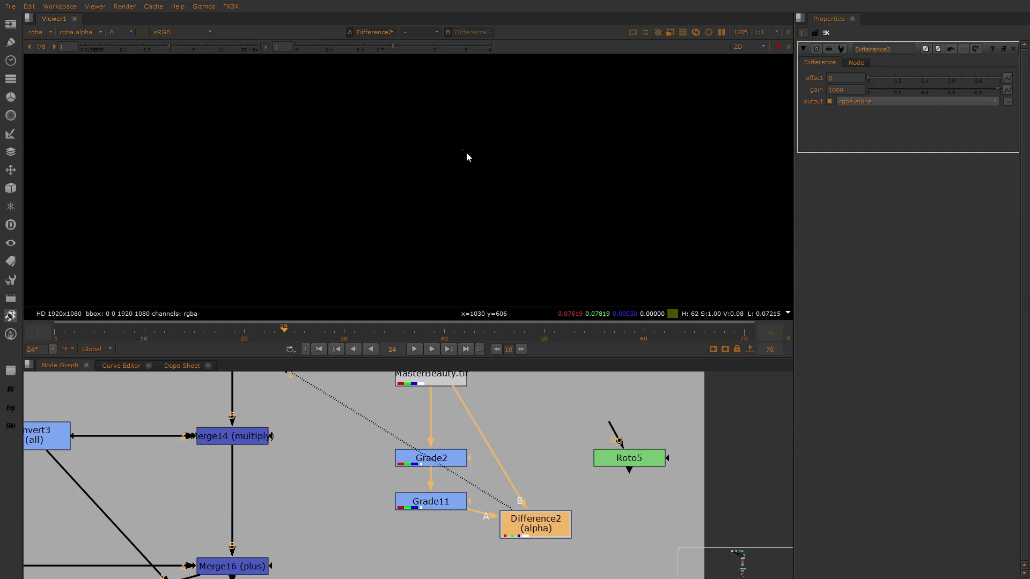
pyautogui.press('a')
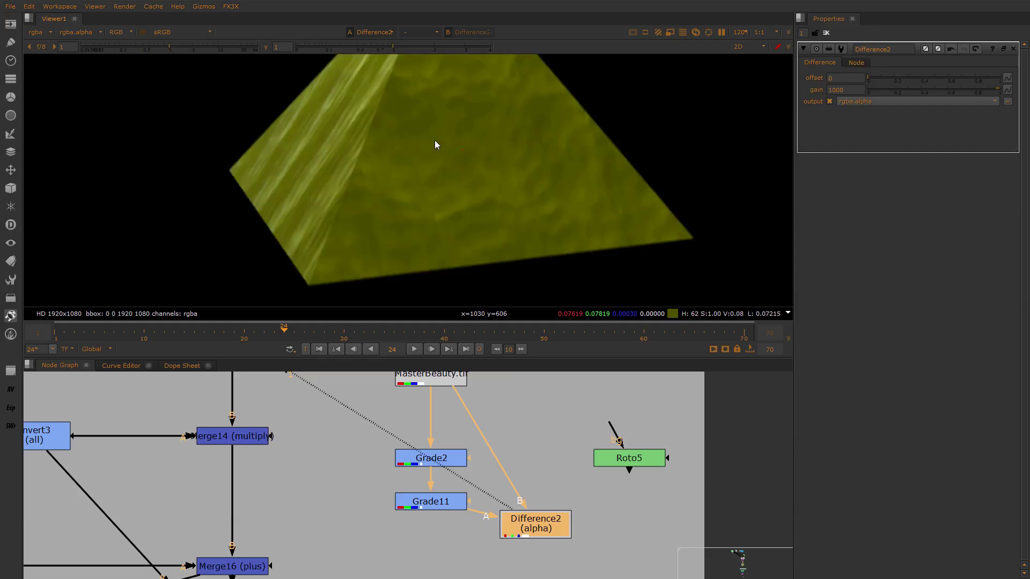
pyautogui.press('a')
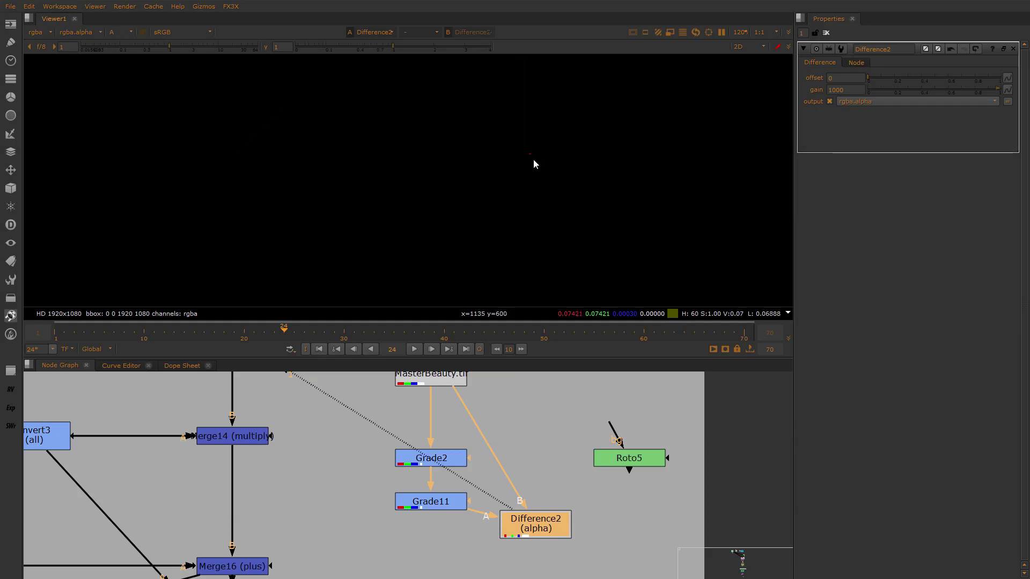
# Switch between Difference2's RGB and alpha output, and view Grade2's output in the viewer
pyautogui.press('a')
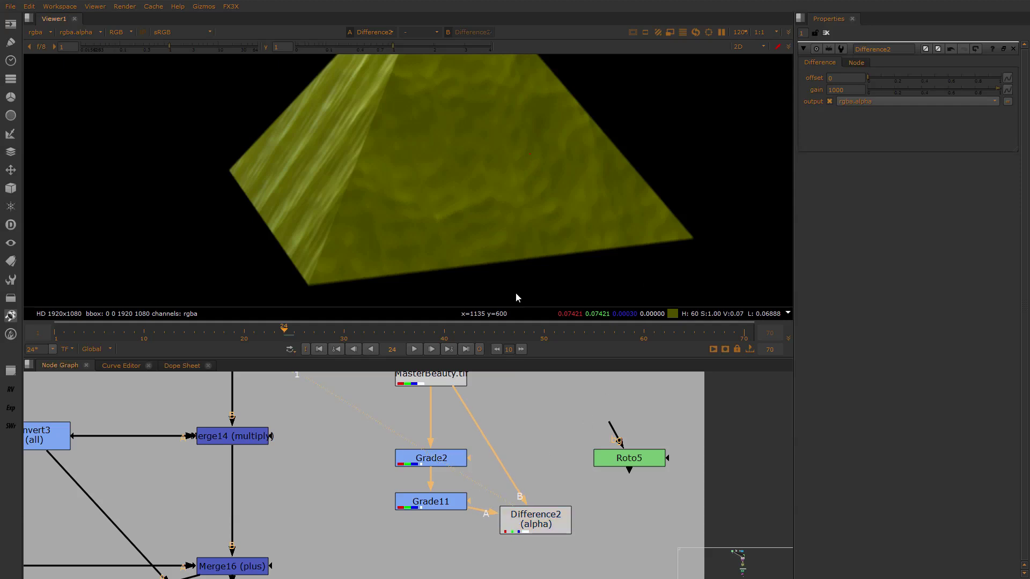
pyautogui.press('a')
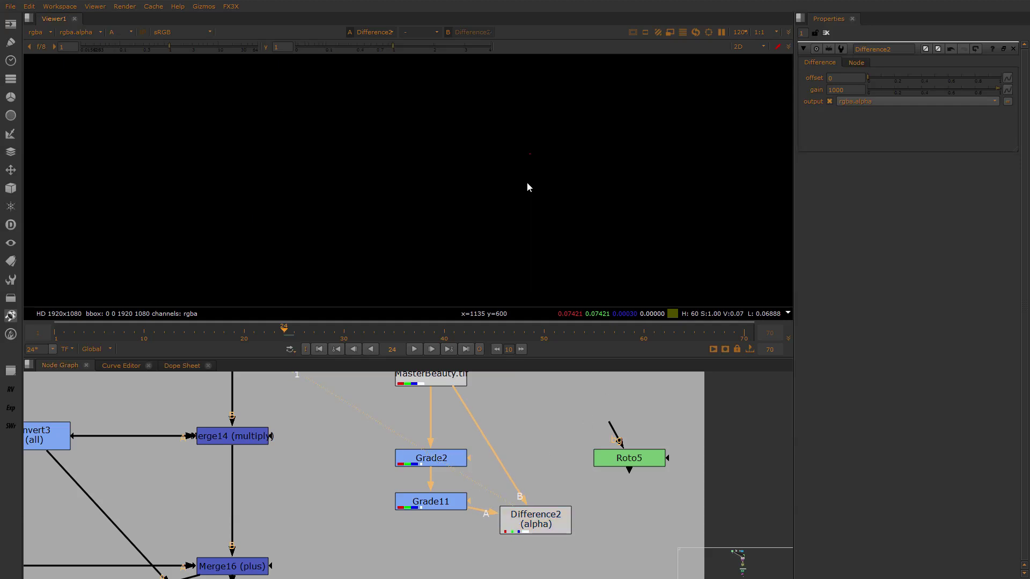
pyautogui.click(430, 460)
pyautogui.press('1')
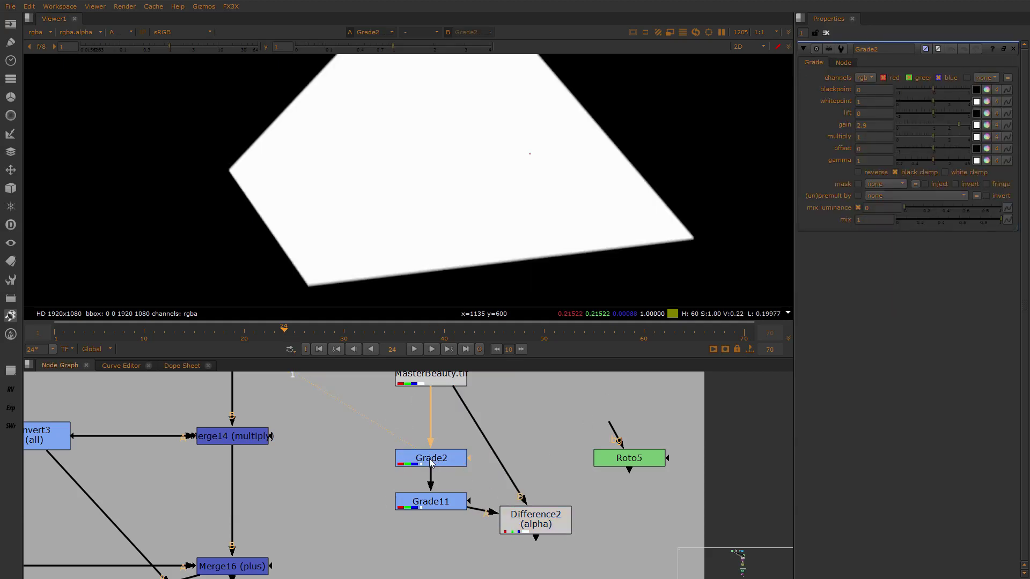
pyautogui.click(405, 478)
pyautogui.moveTo(404, 472); pyautogui.dragTo(505, 562)
pyautogui.moveTo(500, 429); pyautogui.dragTo(335, 543)
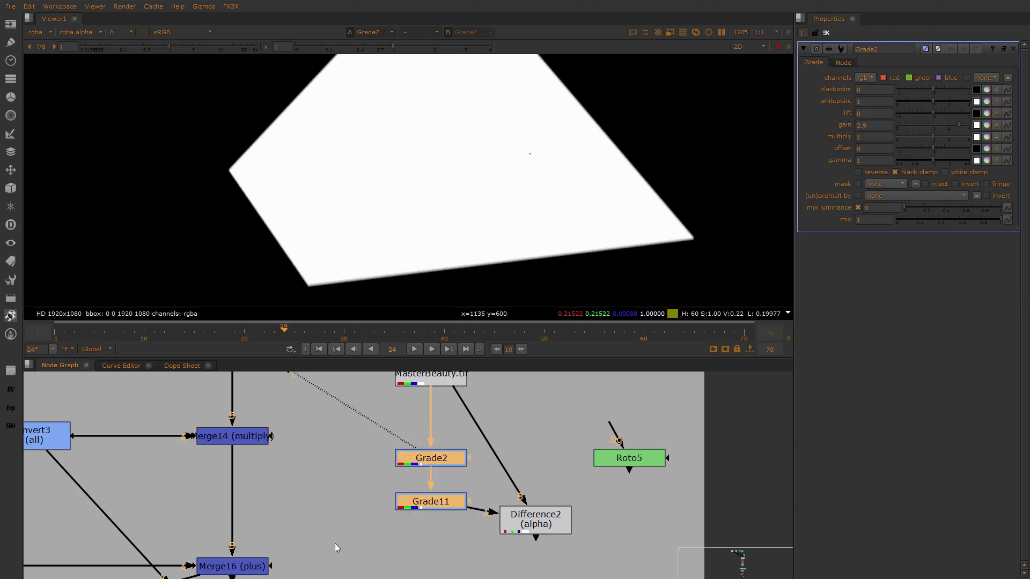
pyautogui.click(427, 504)
pyautogui.click(425, 377)
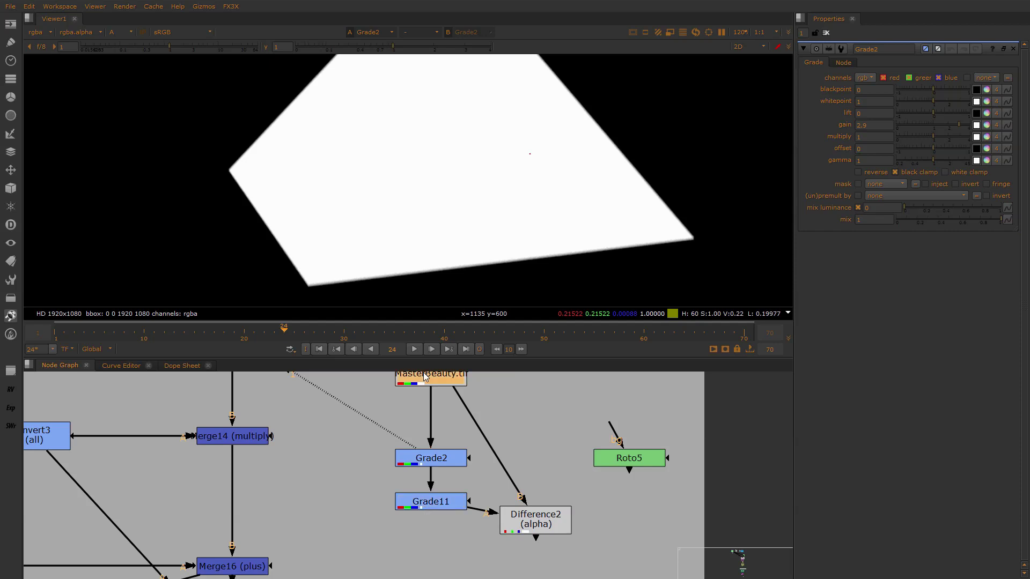
pyautogui.click(446, 461)
pyautogui.moveTo(505, 434); pyautogui.dragTo(349, 525)
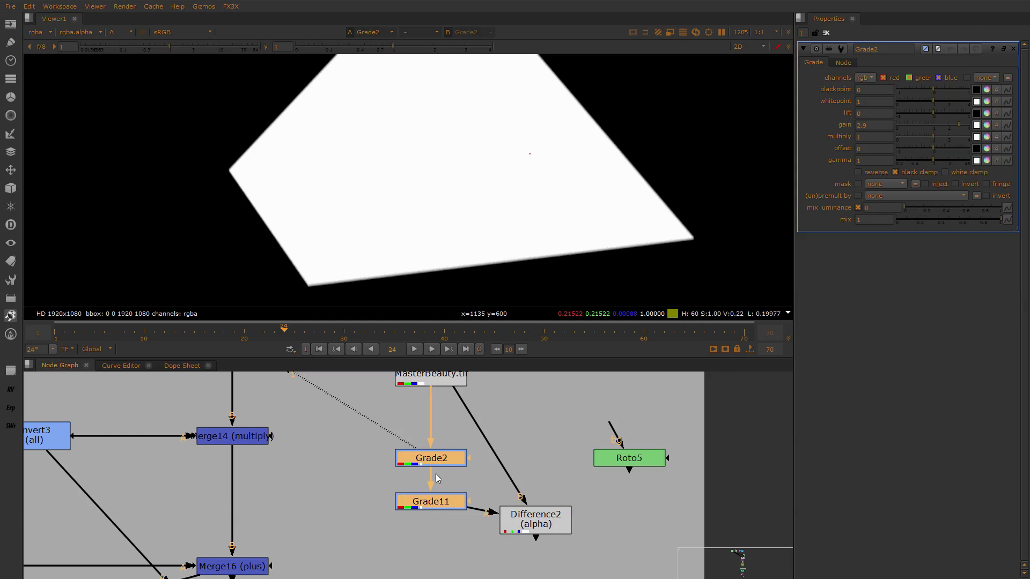
pyautogui.click(515, 452)
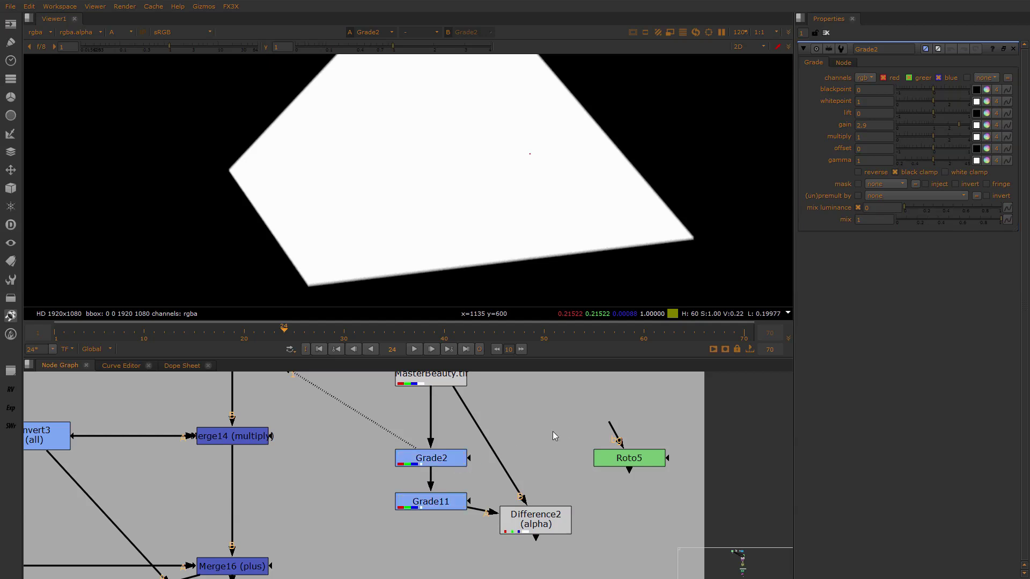
# View Grade11's output in the viewer and inspect its RGB image up close
pyautogui.click(435, 461)
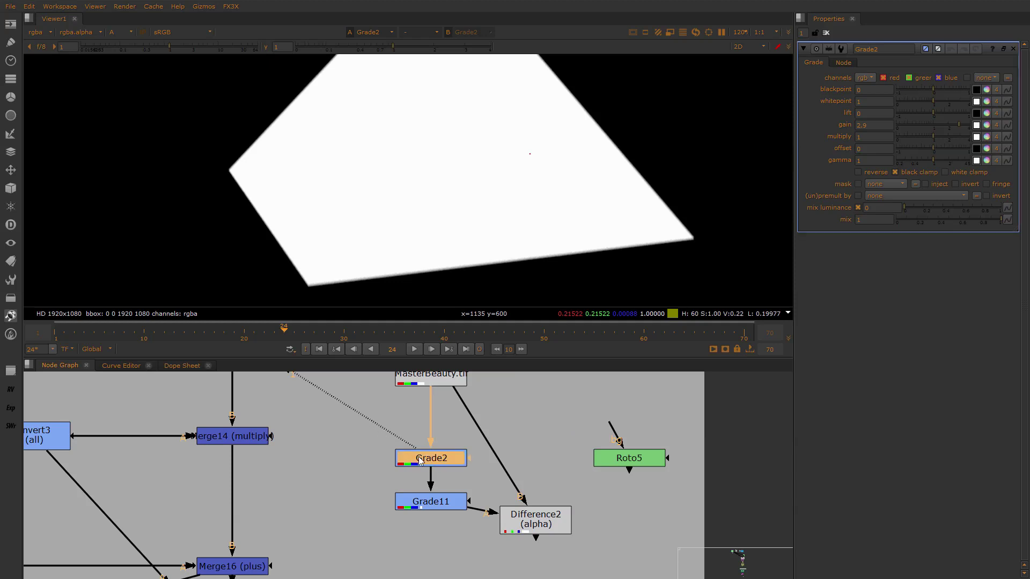
pyautogui.click(428, 470)
pyautogui.click(438, 500)
pyautogui.press('1')
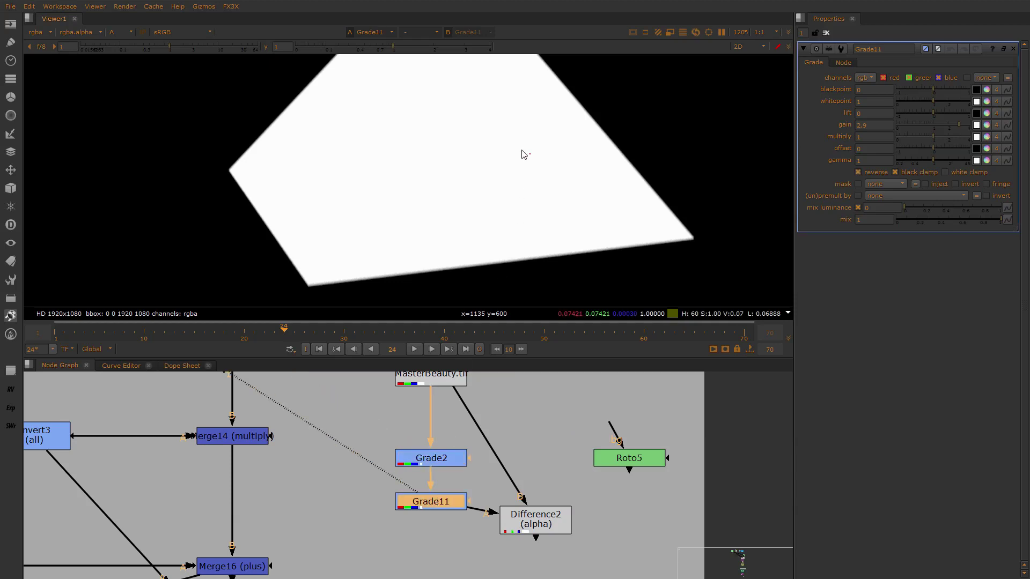
pyautogui.scroll(3, 439, 191)
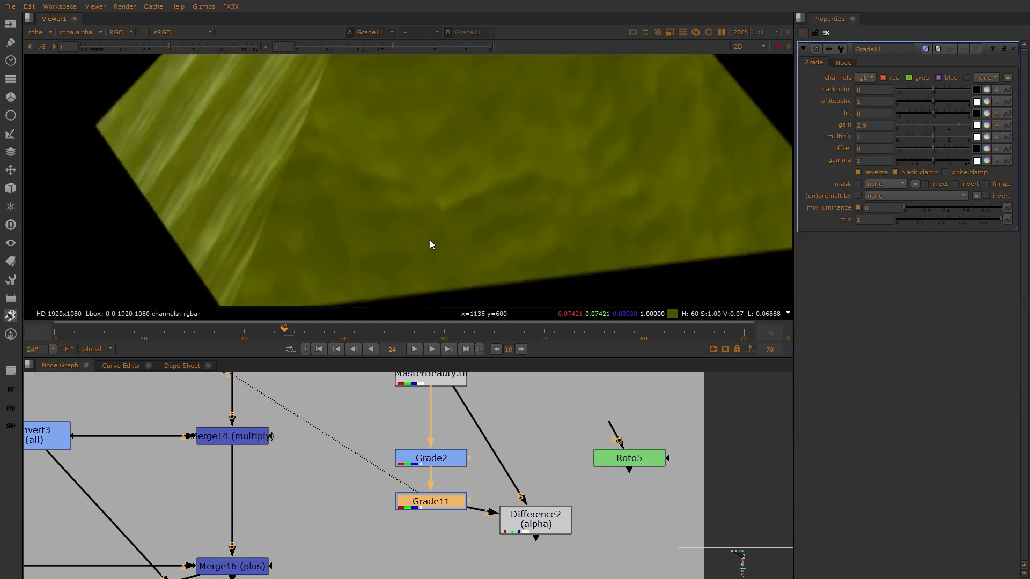
pyautogui.scroll(-2, 567, 496)
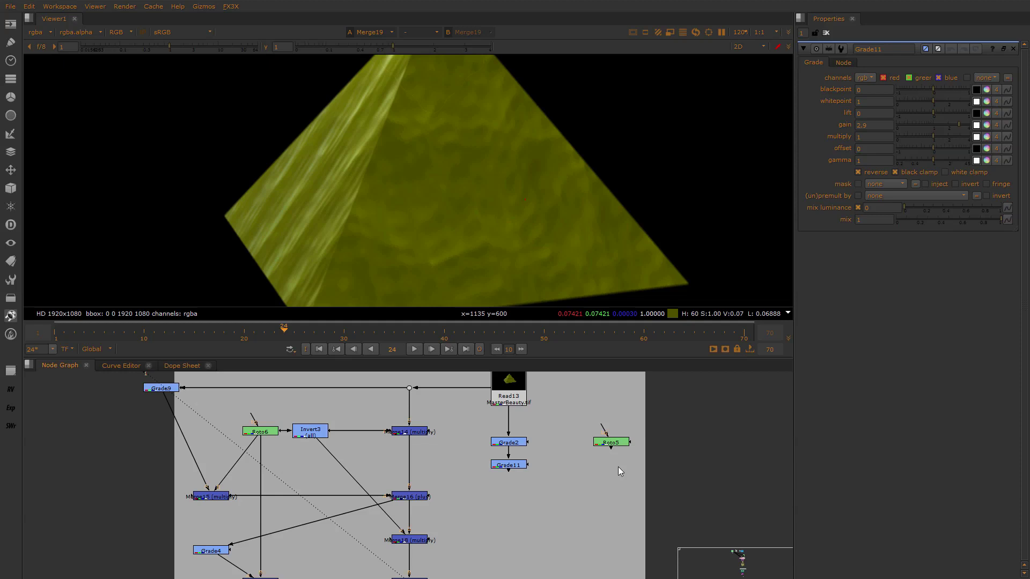
# Mask Grade2 with Roto5 and view the masked grade on the pyramid in the viewer
pyautogui.doubleClick(523, 442)
pyautogui.press('1')
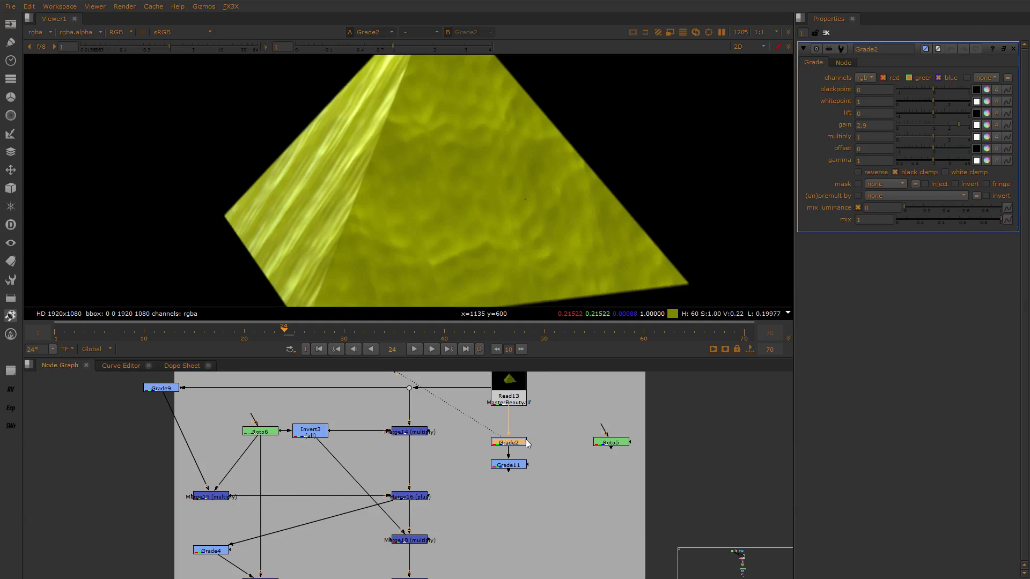
pyautogui.moveTo(530, 442); pyautogui.dragTo(605, 443)
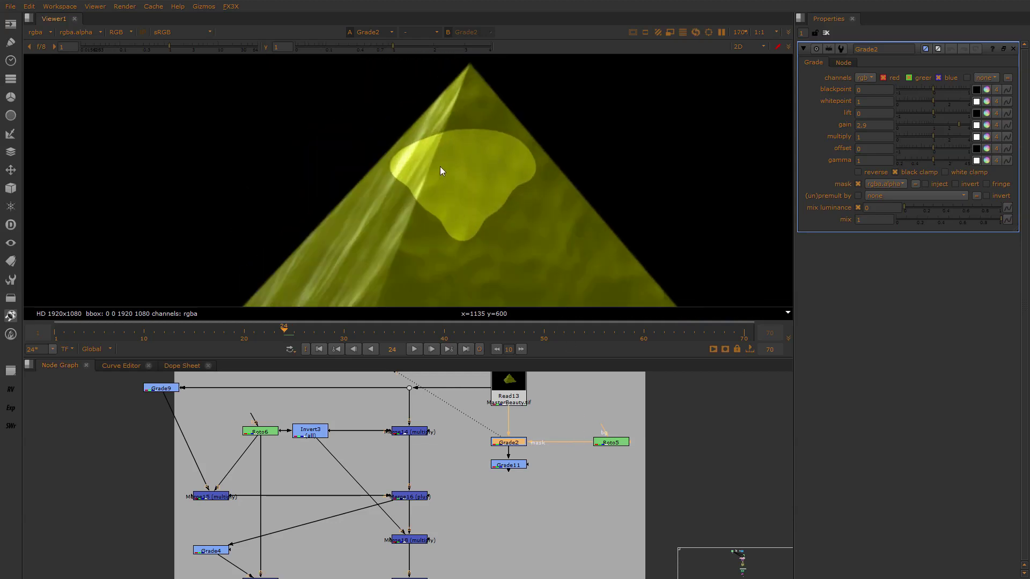
pyautogui.scroll(5, 443, 163)
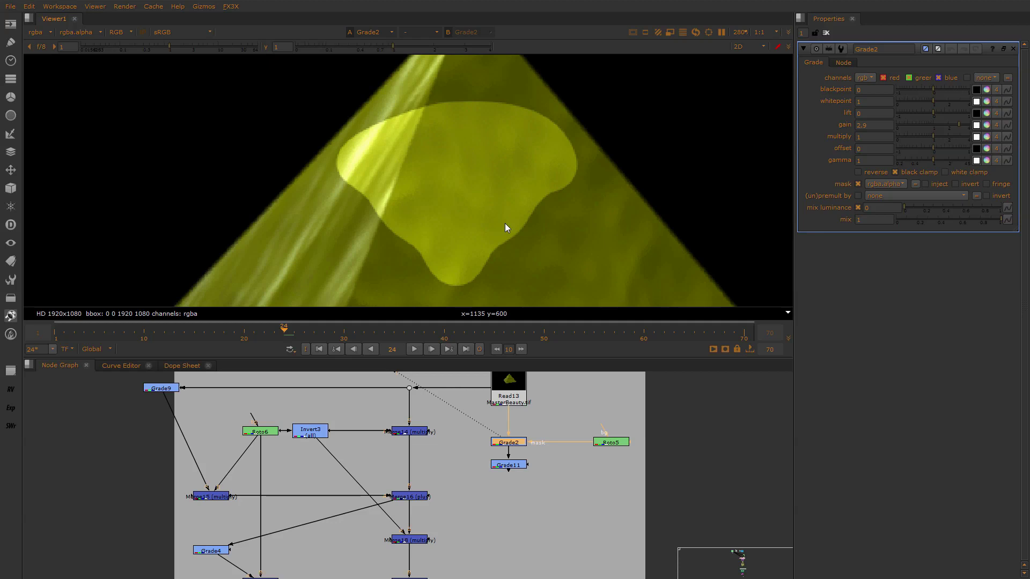
# Connect Grade11's mask input to Roto5 and view Grade11's output
pyautogui.click(504, 467)
pyautogui.moveTo(546, 461); pyautogui.dragTo(601, 442)
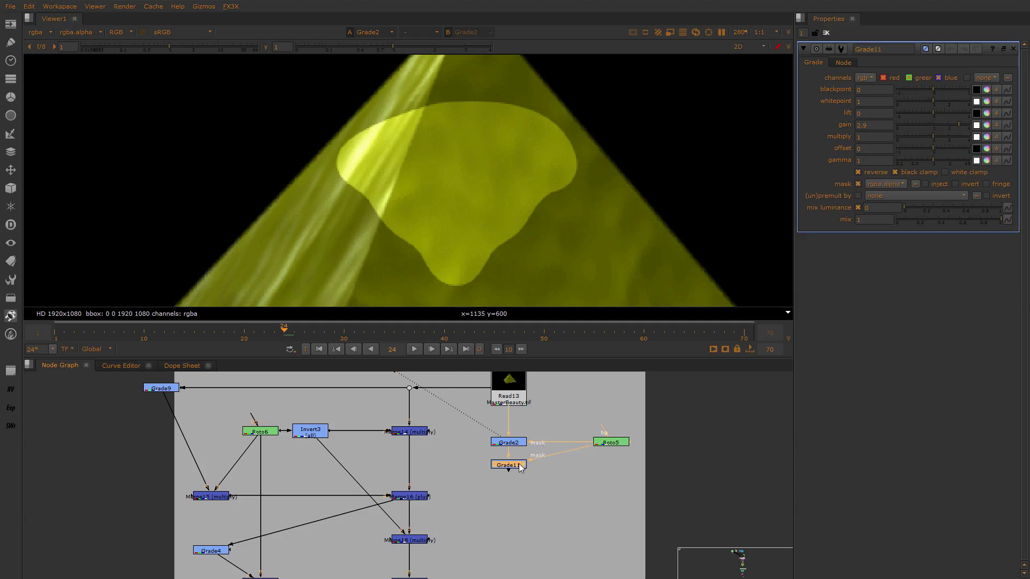
pyautogui.press('1')
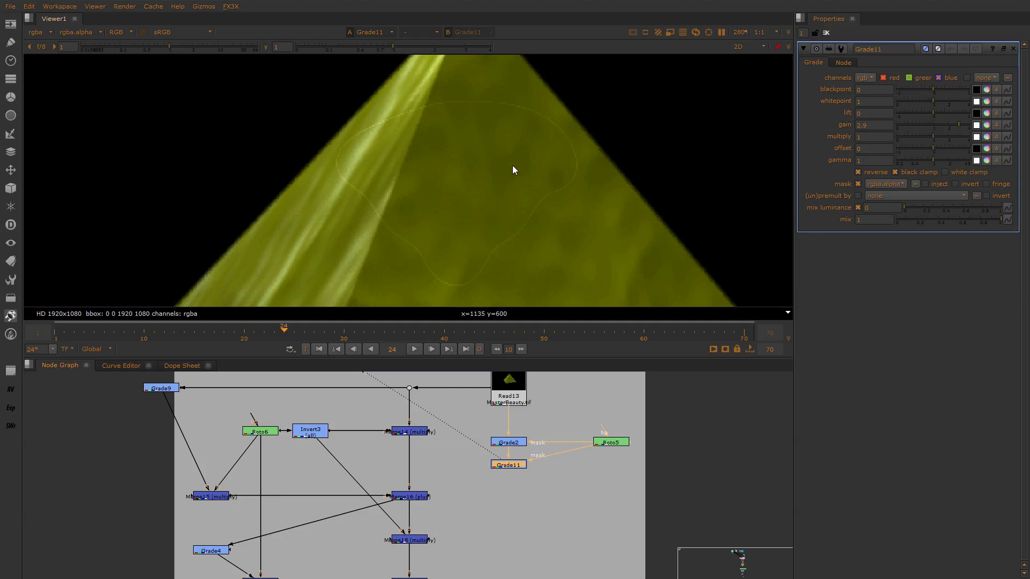
# Add a Blur node after Roto5 and set its size to 7.5 to soften the mask
pyautogui.click(617, 443)
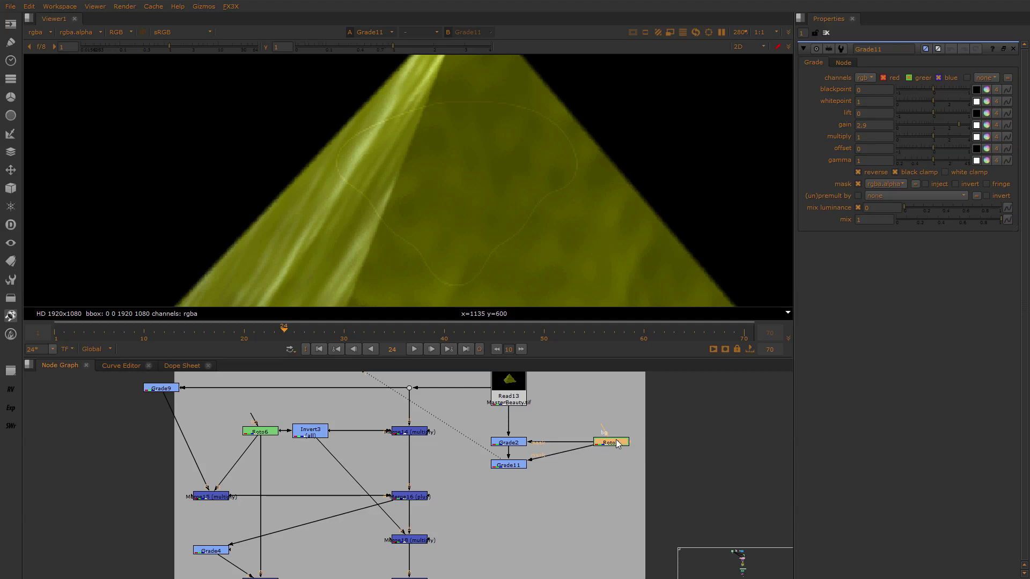
pyautogui.press('b')
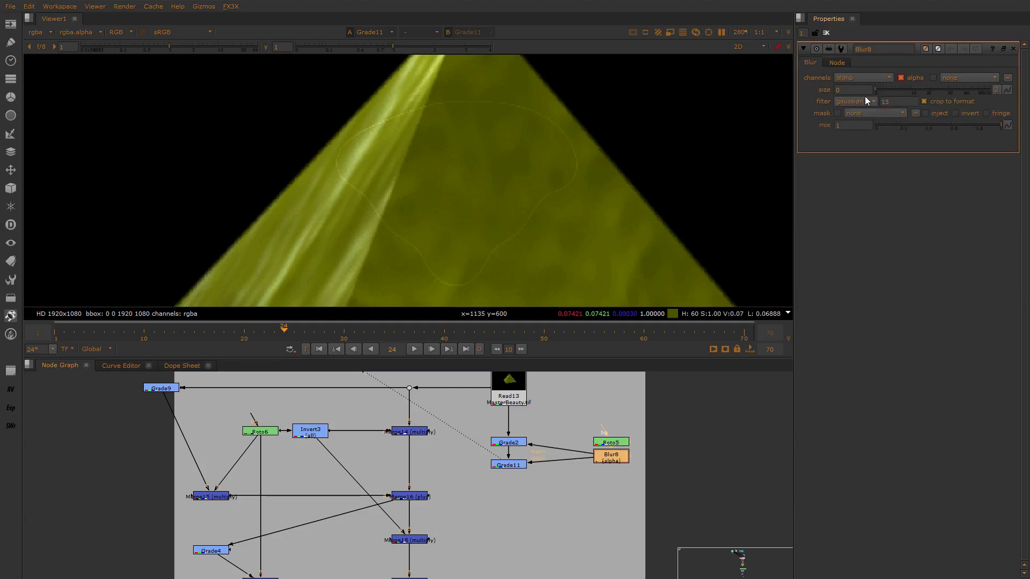
pyautogui.moveTo(878, 88); pyautogui.dragTo(904, 89)
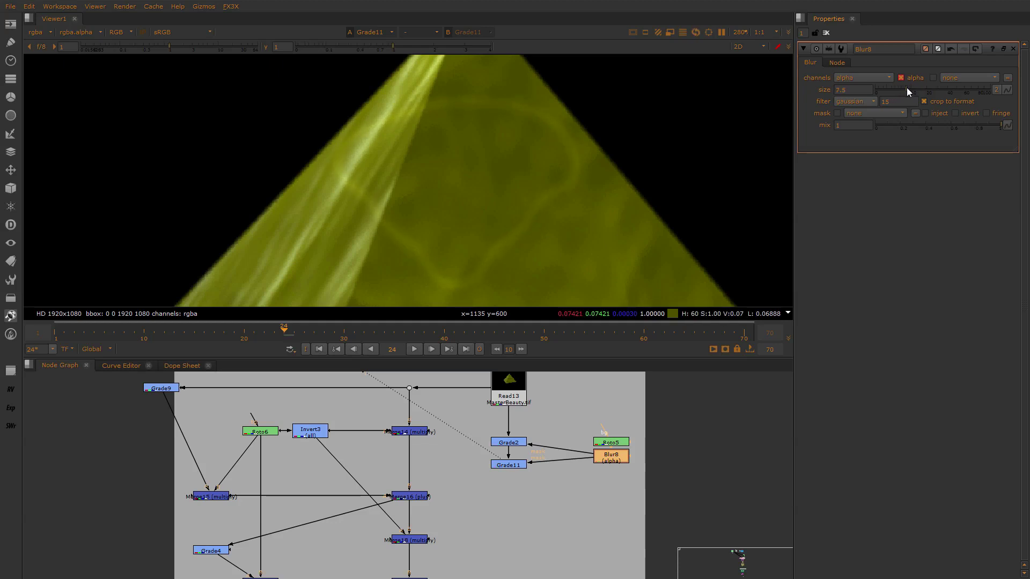
# Delete the Blur node between Roto5 and the two Grade masks
pyautogui.click(625, 446)
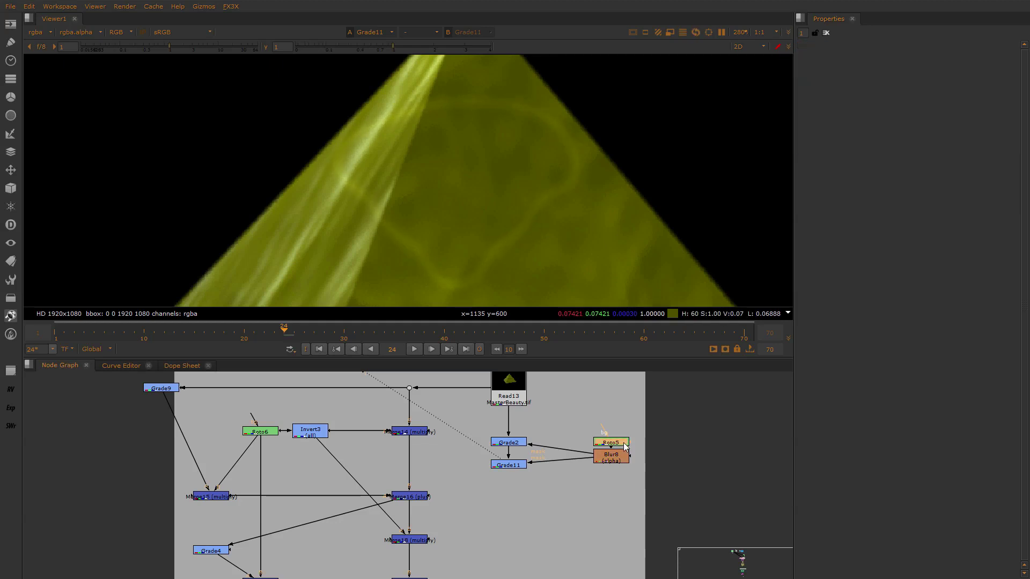
pyautogui.click(613, 456)
pyautogui.press('Delete')
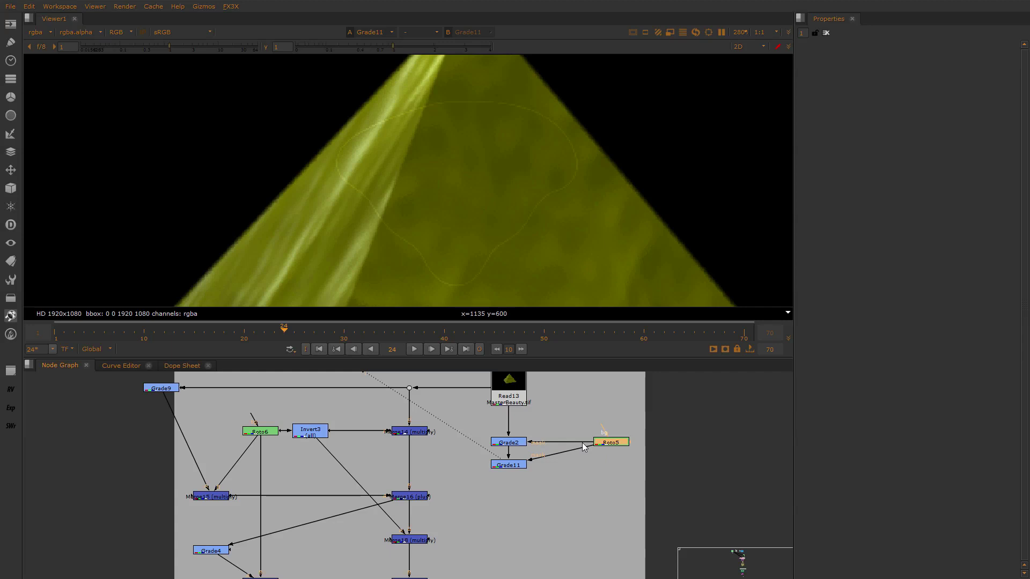
pyautogui.click(563, 466)
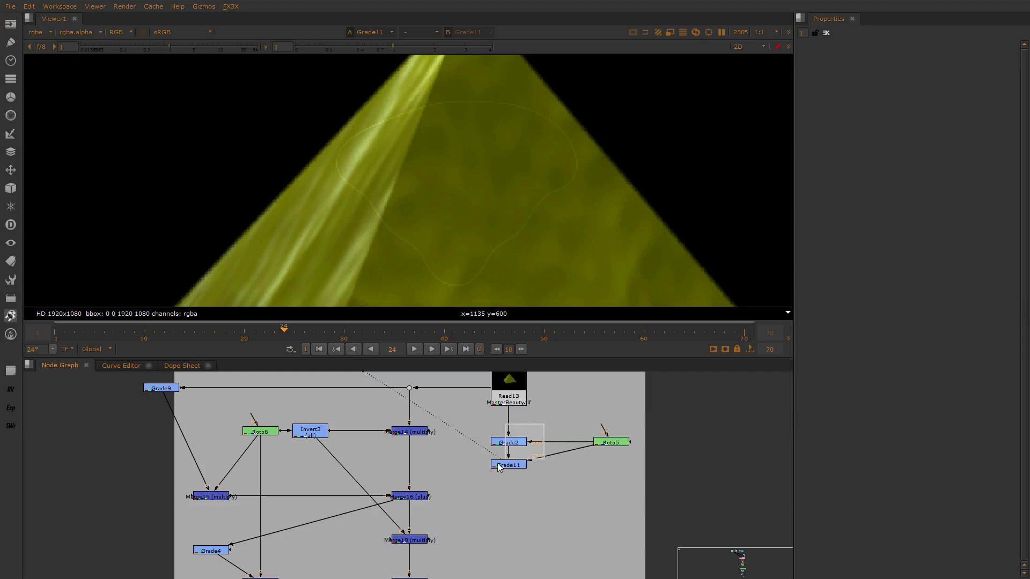
# View the Read12 merge operation diagram, fitted in the viewer and enlarged to the full window
pyautogui.moveTo(299, 403); pyautogui.dragTo(371, 531, button='middle')
pyautogui.click(283, 427)
pyautogui.press('1')
pyautogui.press('f')
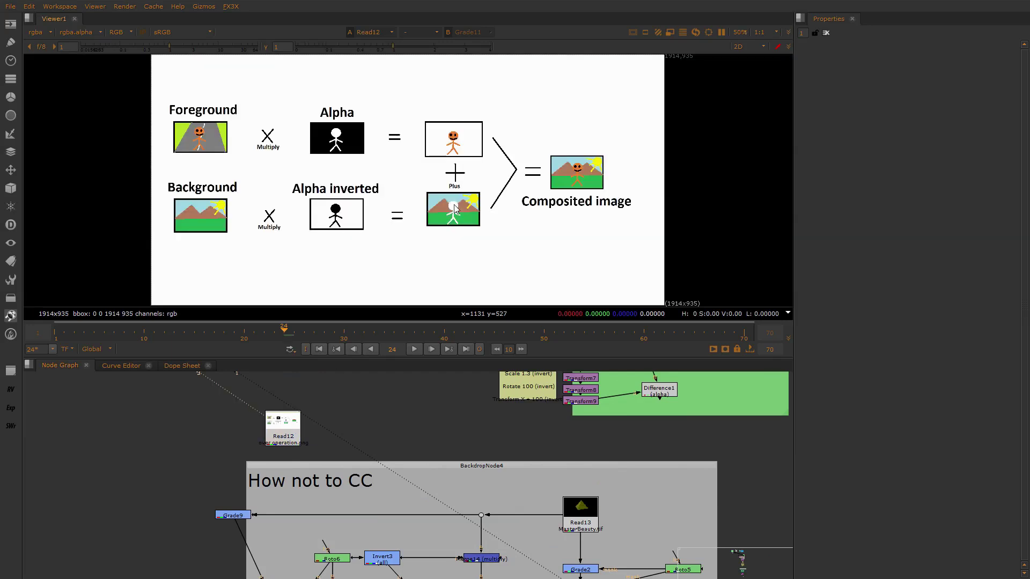
pyautogui.press('space')
pyautogui.press('f')
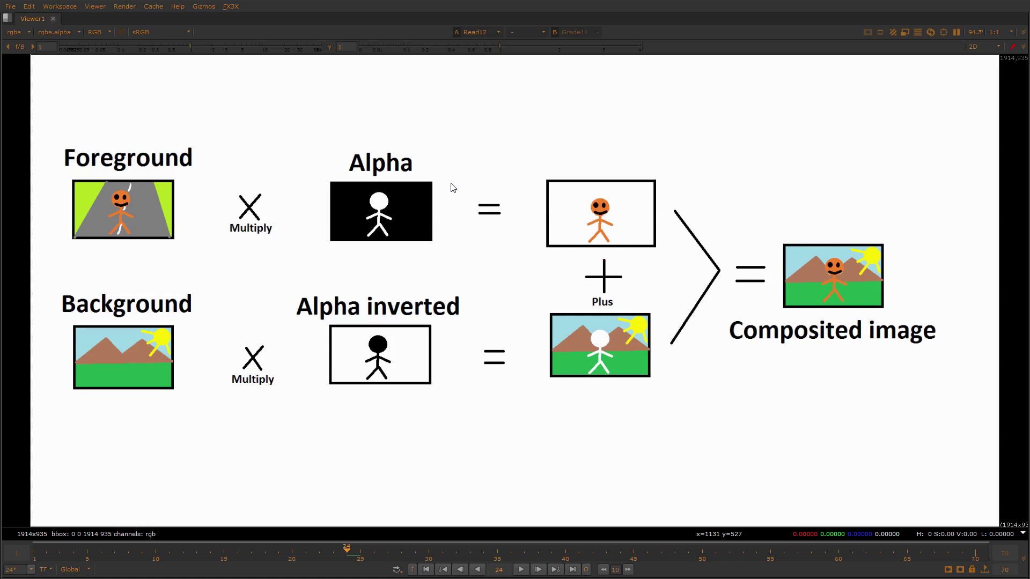
pyautogui.press('space')
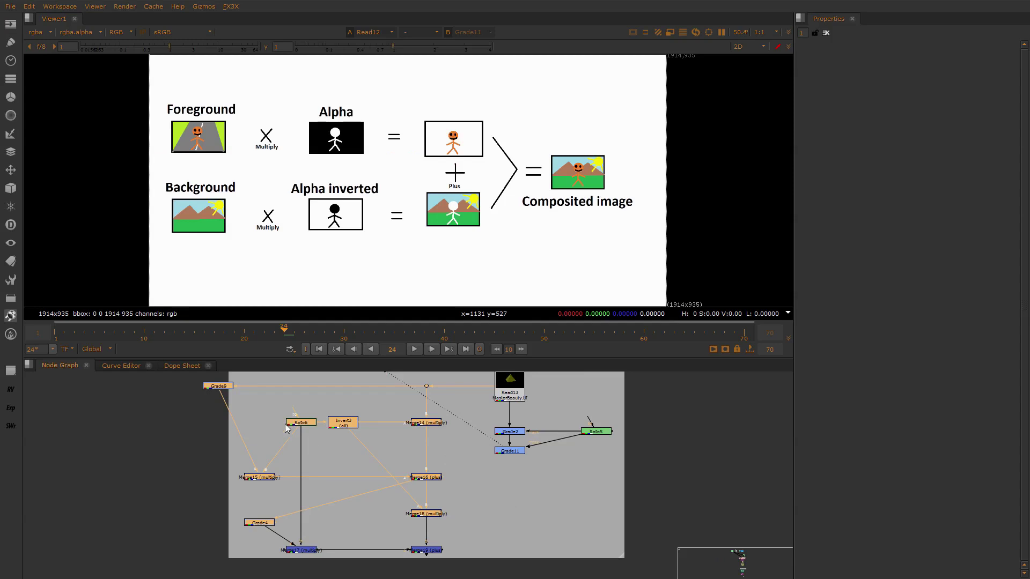
# Highlight the Grade, Roto6, Invert3 and Merge network inside the How not to CC backdrop
pyautogui.moveTo(192, 374); pyautogui.dragTo(471, 554)
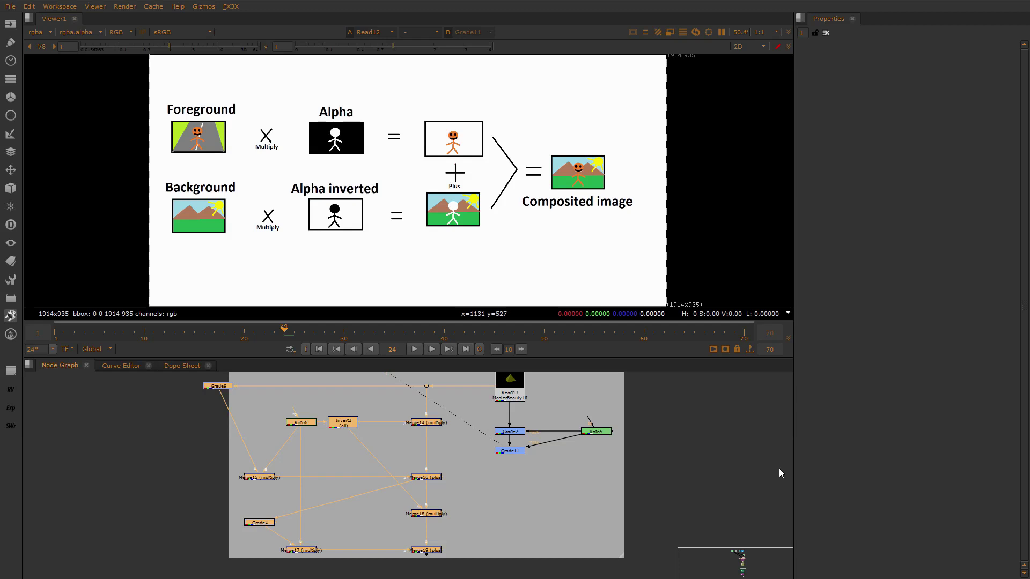
pyautogui.click(262, 416)
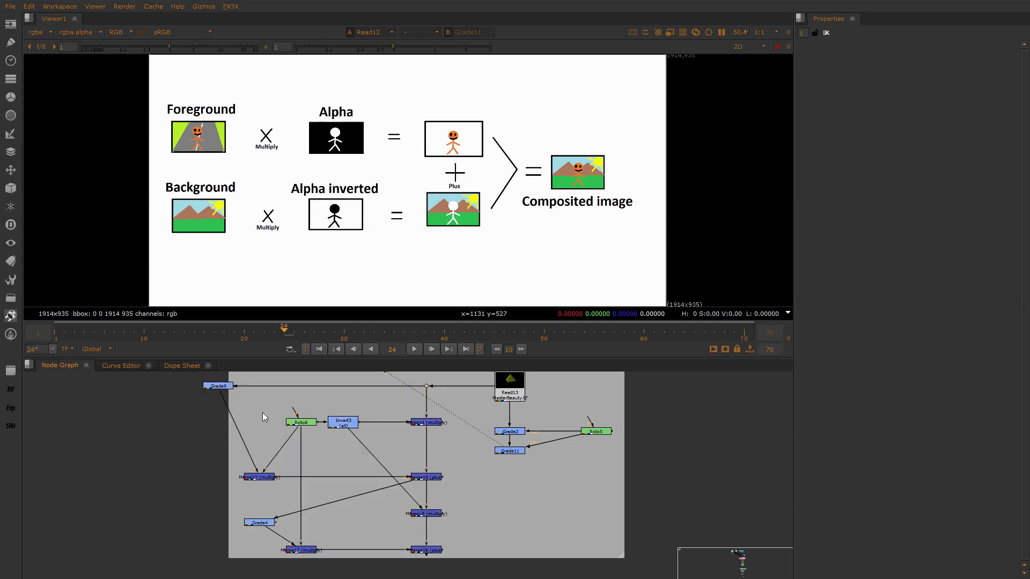
pyautogui.moveTo(170, 395); pyautogui.dragTo(443, 479)
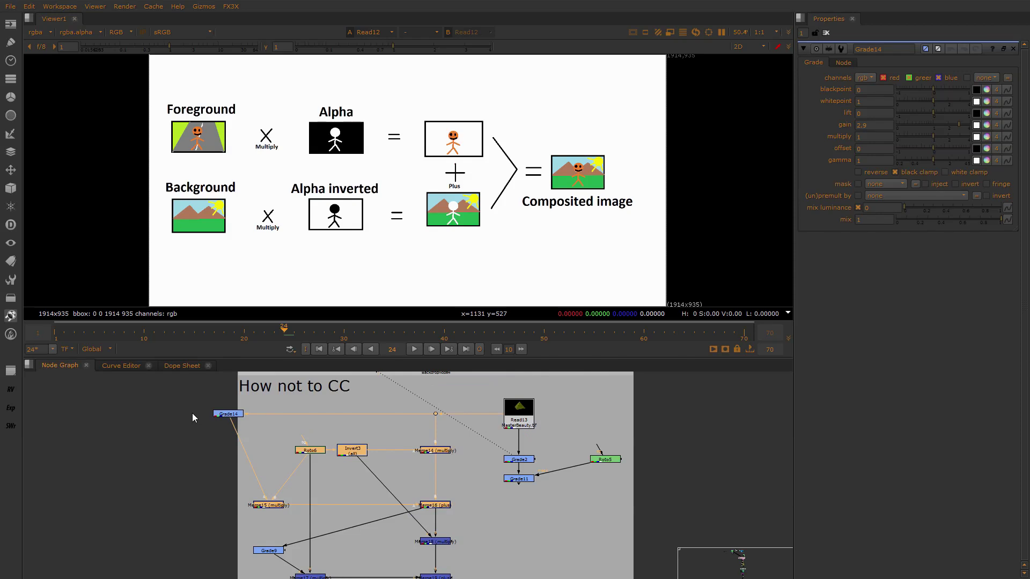
# Compare the outputs of Grade14 and Grade2 in the viewer
pyautogui.moveTo(192, 413); pyautogui.dragTo(249, 451)
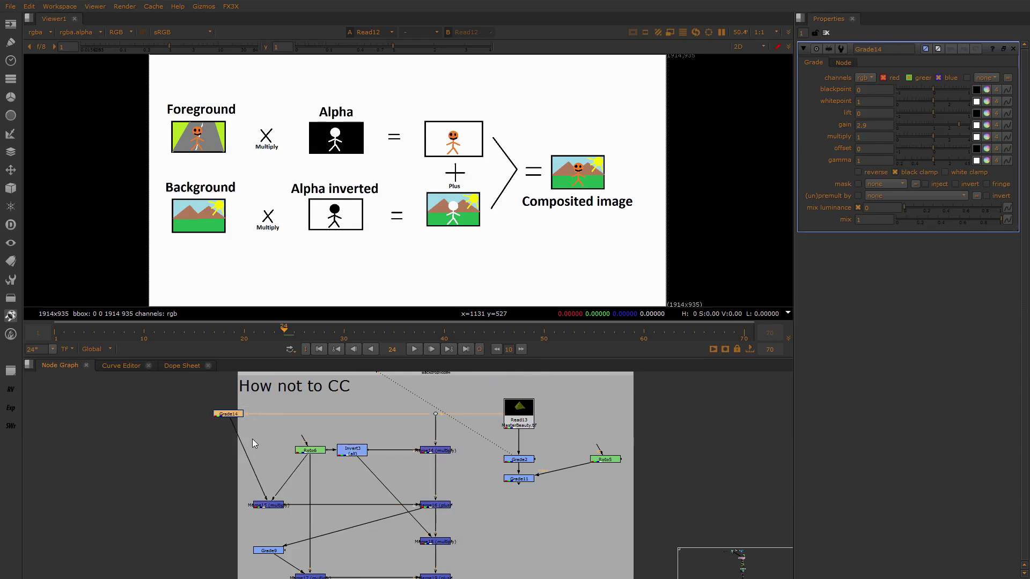
pyautogui.press('1')
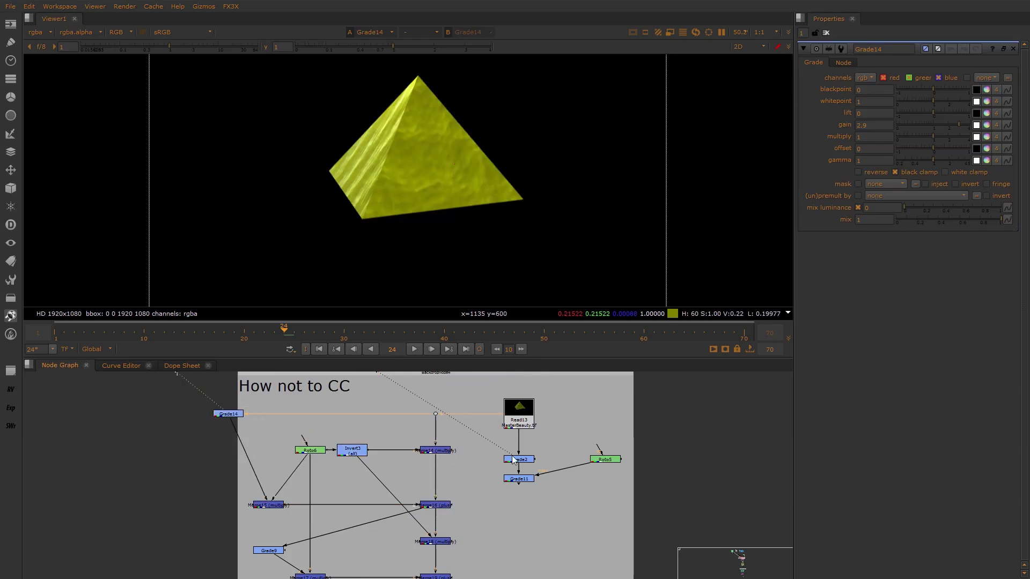
pyautogui.click(513, 457)
pyautogui.press('1')
pyautogui.press('1')
pyautogui.press('1')
pyautogui.press('1')
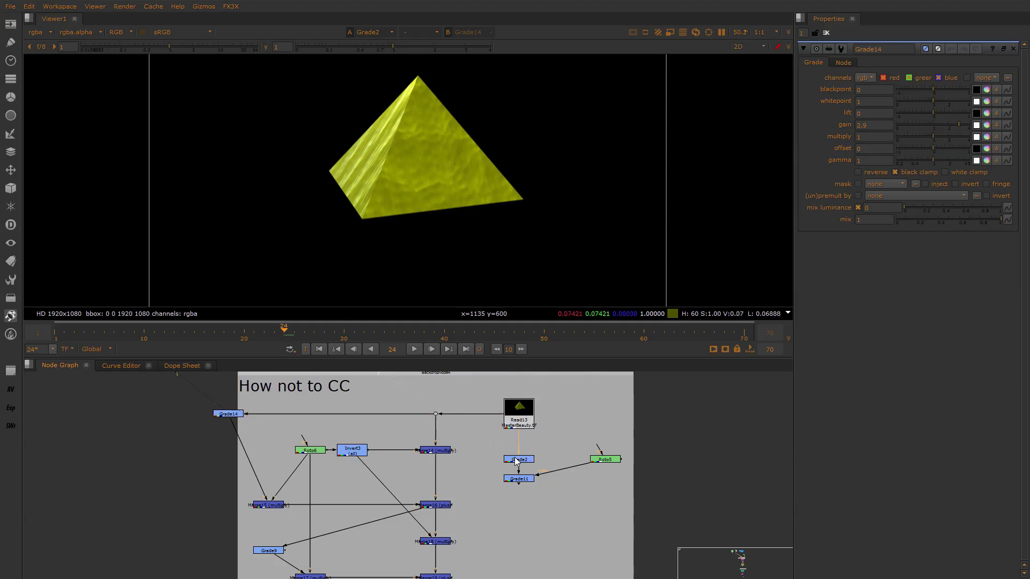
pyautogui.press('1')
pyautogui.press('1')
pyautogui.press('1')
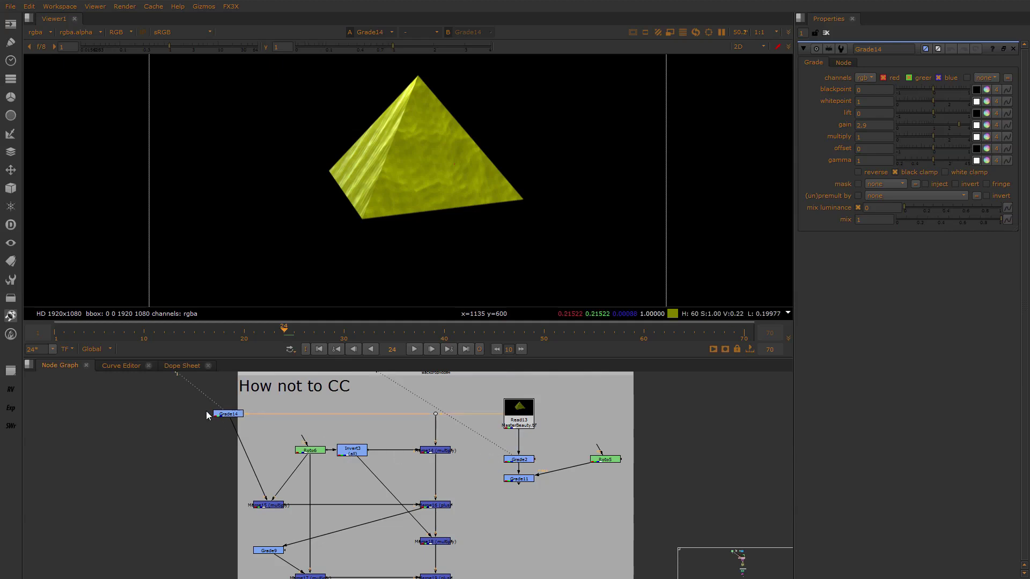
# View the foreground part of the Read12 diagram and the original Read13 image
pyautogui.moveTo(181, 391); pyautogui.dragTo(271, 438)
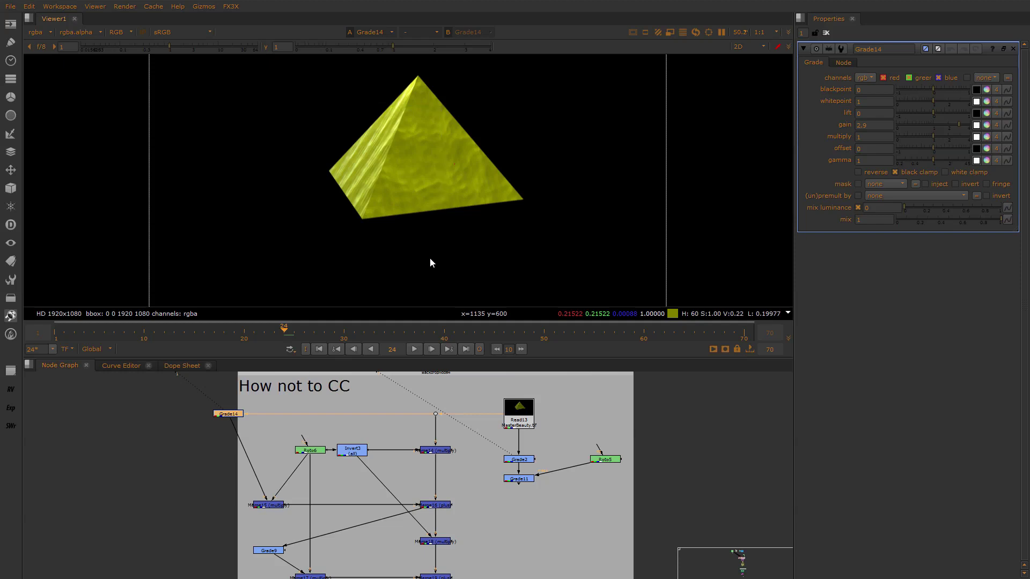
pyautogui.moveTo(221, 449); pyautogui.dragTo(232, 478, button='middle')
pyautogui.click(277, 376)
pyautogui.press('3')
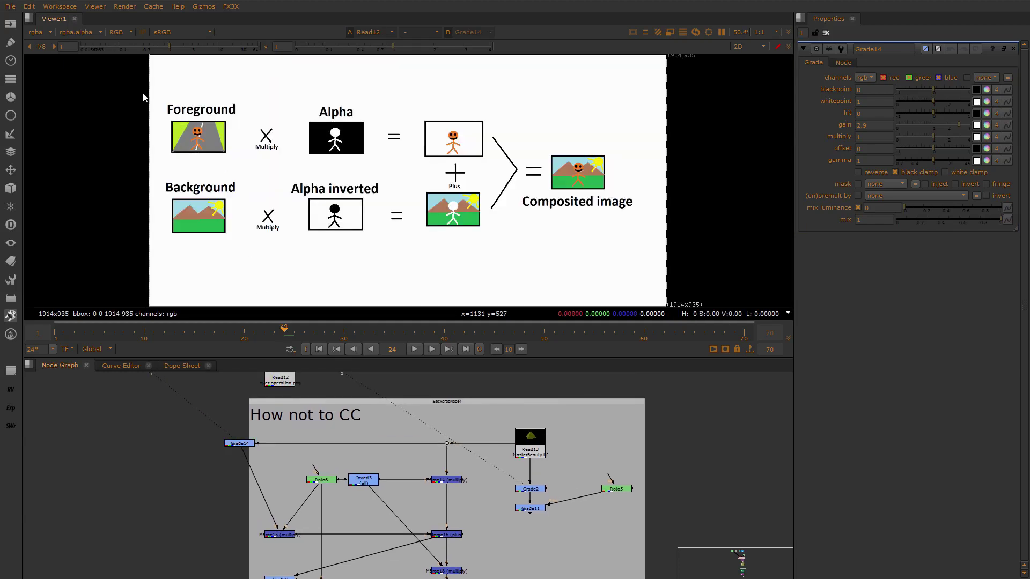
pyautogui.moveTo(143, 92); pyautogui.dragTo(245, 172)
pyautogui.click(521, 449)
pyautogui.press('3')
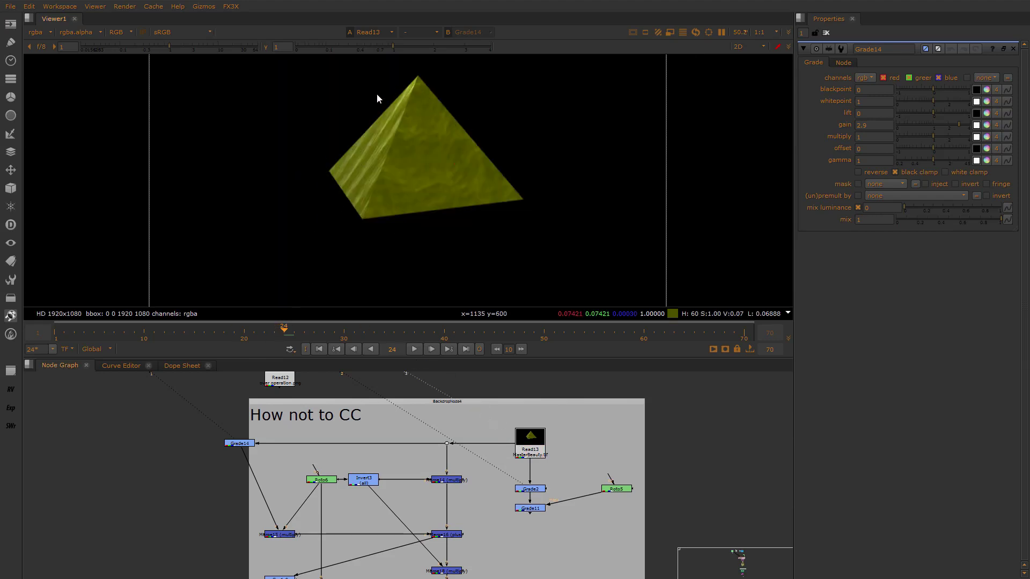
# View Grade14's output followed by the Read12 merge operation diagram
pyautogui.moveTo(374, 90); pyautogui.dragTo(455, 126)
pyautogui.click(251, 443)
pyautogui.press('1')
pyautogui.scroll(2, 321, 504)
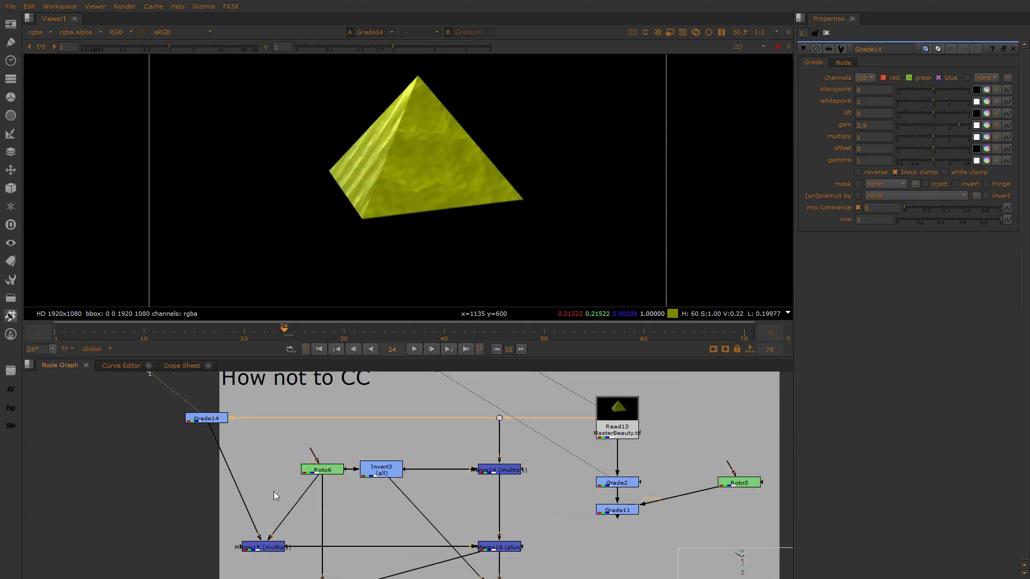
pyautogui.click(282, 413)
pyautogui.press('3')
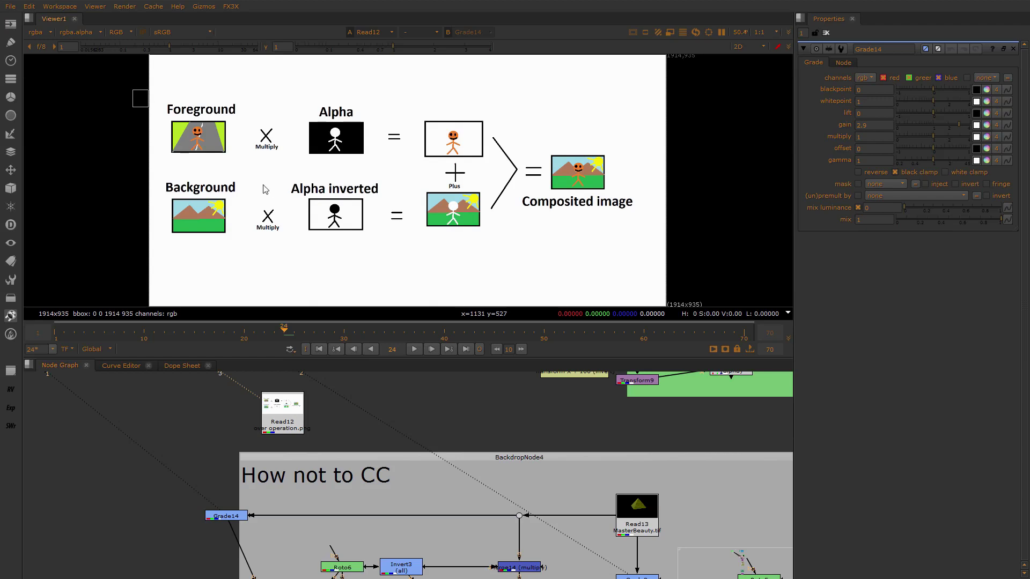
pyautogui.moveTo(132, 90); pyautogui.dragTo(665, 277)
pyautogui.moveTo(624, 257); pyautogui.dragTo(613, 209, button='middle')
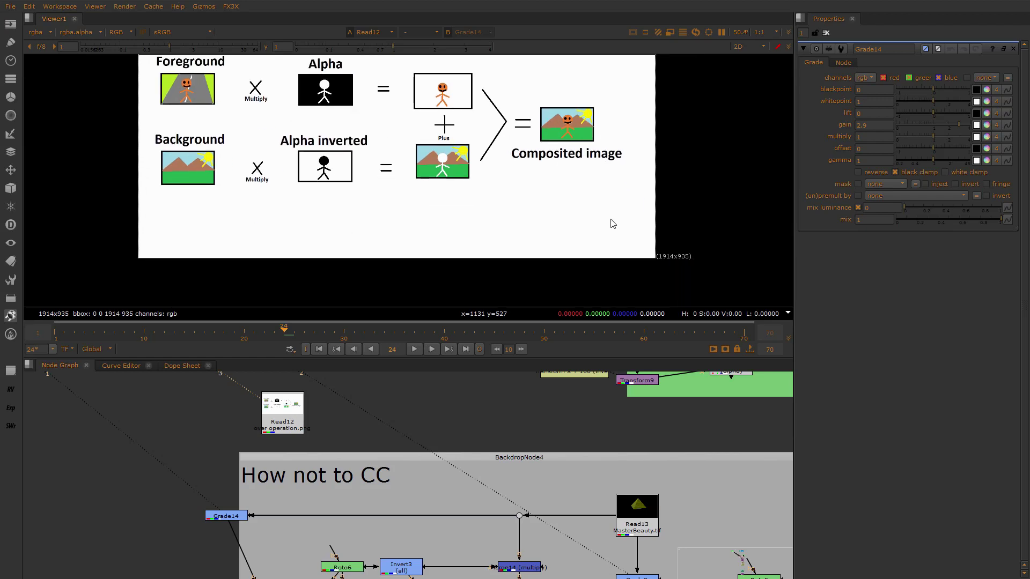
# View Grade14's output and its multiplication by the Roto6 matte in Merge15
pyautogui.moveTo(350, 509); pyautogui.dragTo(358, 387, button='middle')
pyautogui.scroll(-1, 321, 478)
pyautogui.scroll(2, 284, 528)
pyautogui.moveTo(284, 502); pyautogui.dragTo(274, 540, button='middle')
pyautogui.click(220, 393)
pyautogui.press('1')
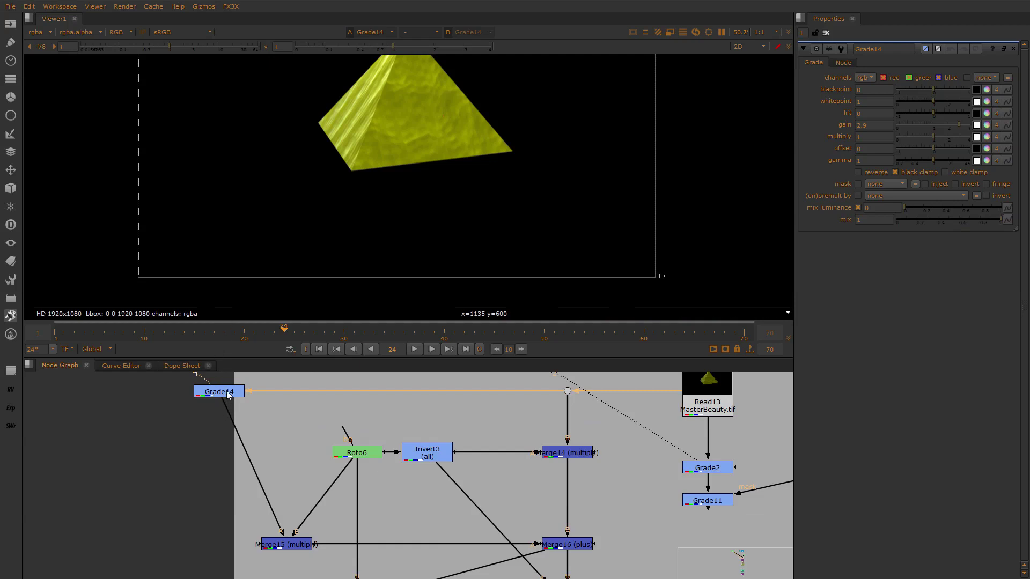
pyautogui.click(286, 542)
pyautogui.press('1')
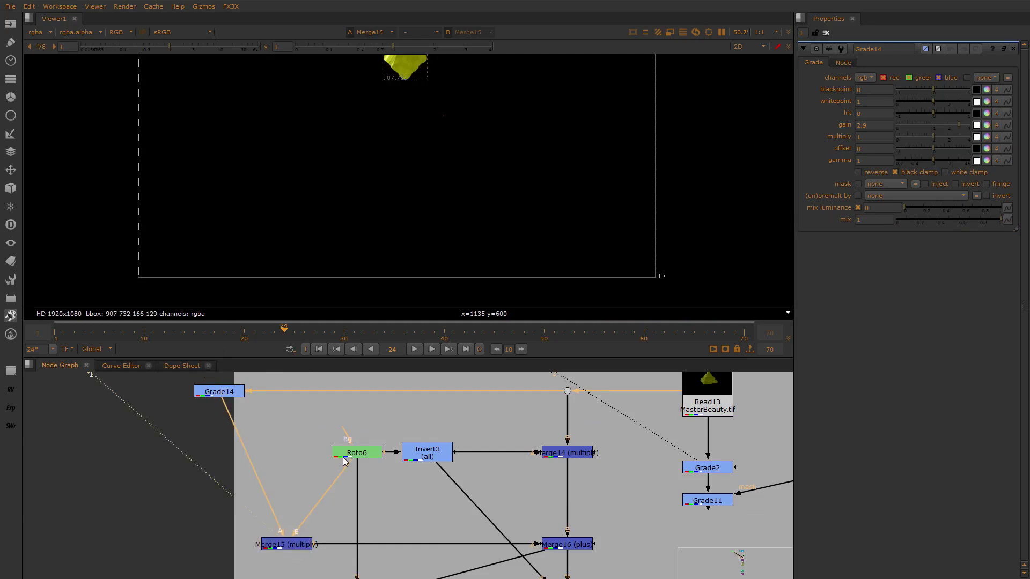
pyautogui.click(343, 456)
pyautogui.scroll(1, 373, 178)
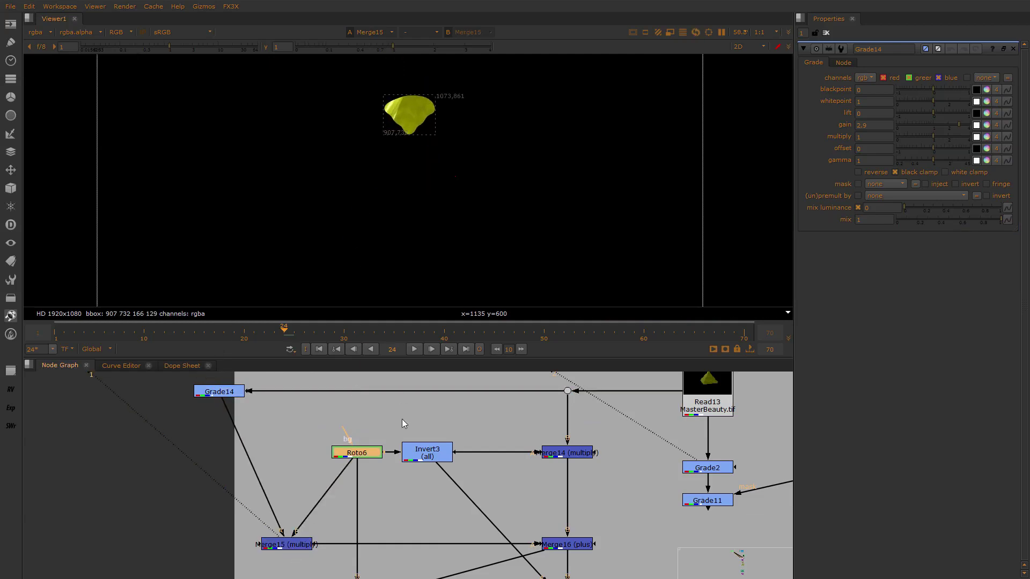
# View the original image at the dot above Merge14, the Invert3 matte and their Merge14 multiply result
pyautogui.moveTo(374, 497); pyautogui.dragTo(374, 433, button='middle')
pyautogui.moveTo(478, 392); pyautogui.dragTo(434, 423, button='middle')
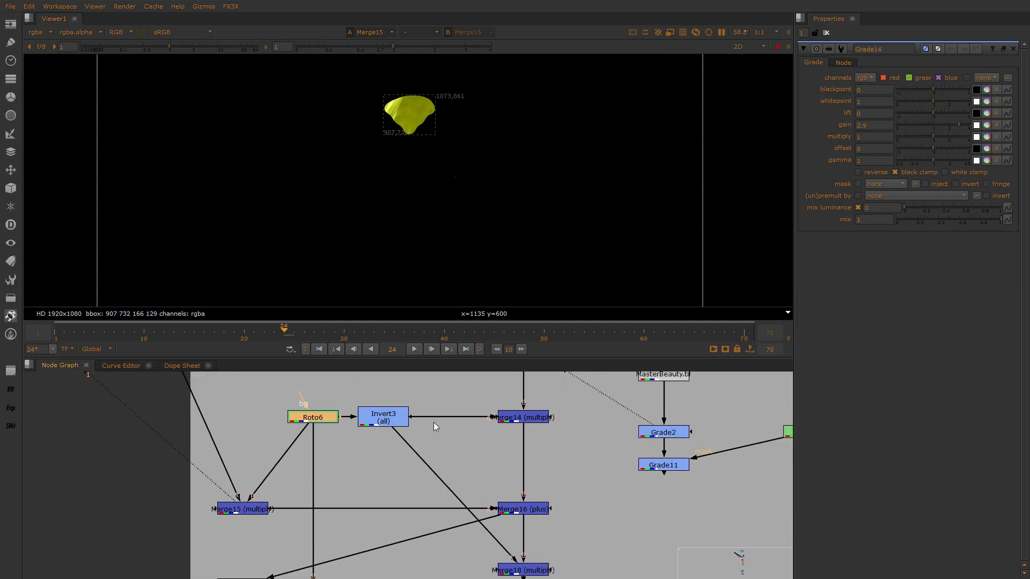
pyautogui.scroll(-2, 434, 422)
pyautogui.scroll(2, 417, 453)
pyautogui.click(483, 397)
pyautogui.press('1')
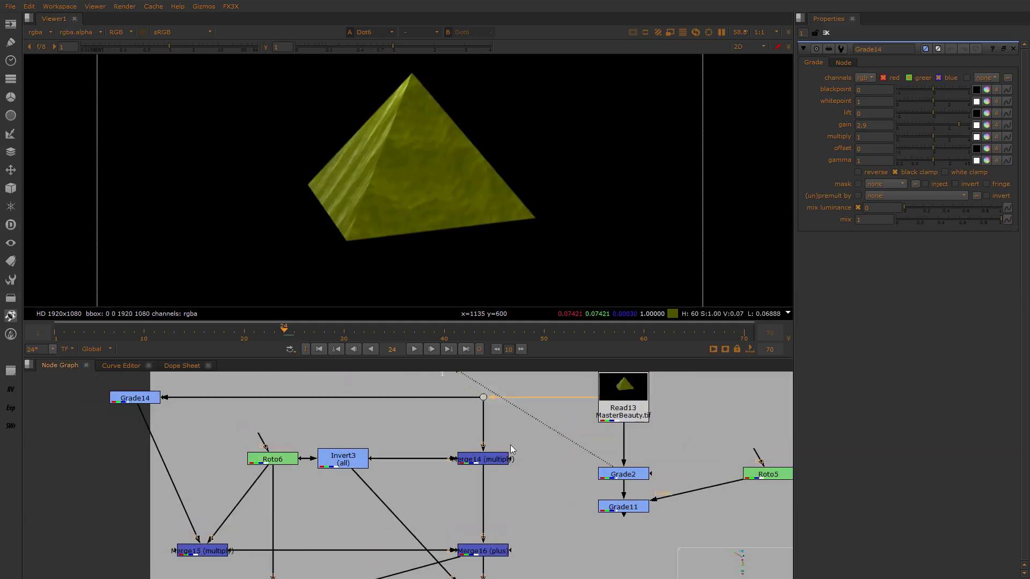
pyautogui.click(482, 459)
pyautogui.press('1')
pyautogui.click(346, 462)
pyautogui.press('1')
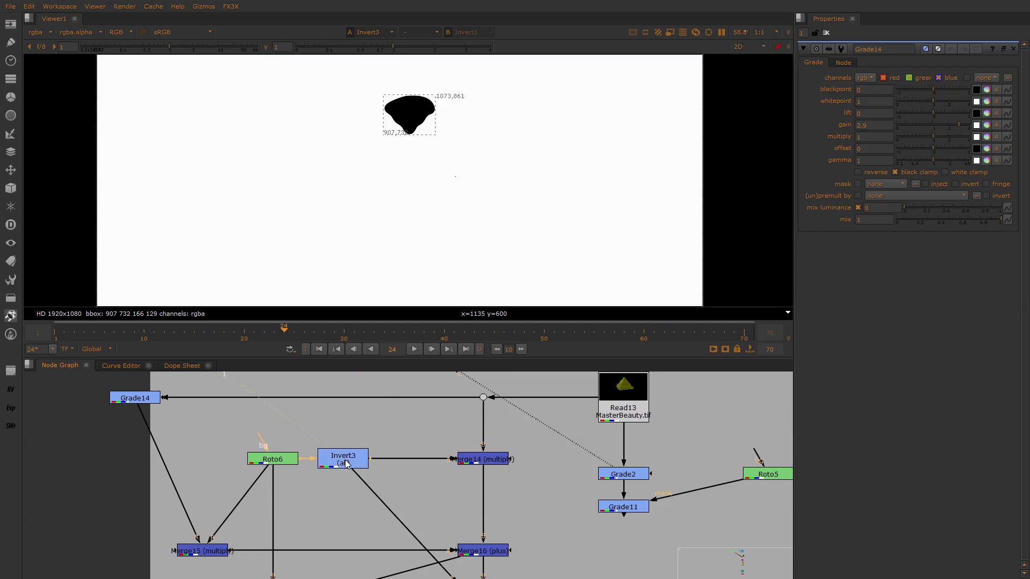
pyautogui.click(485, 461)
pyautogui.press('1')
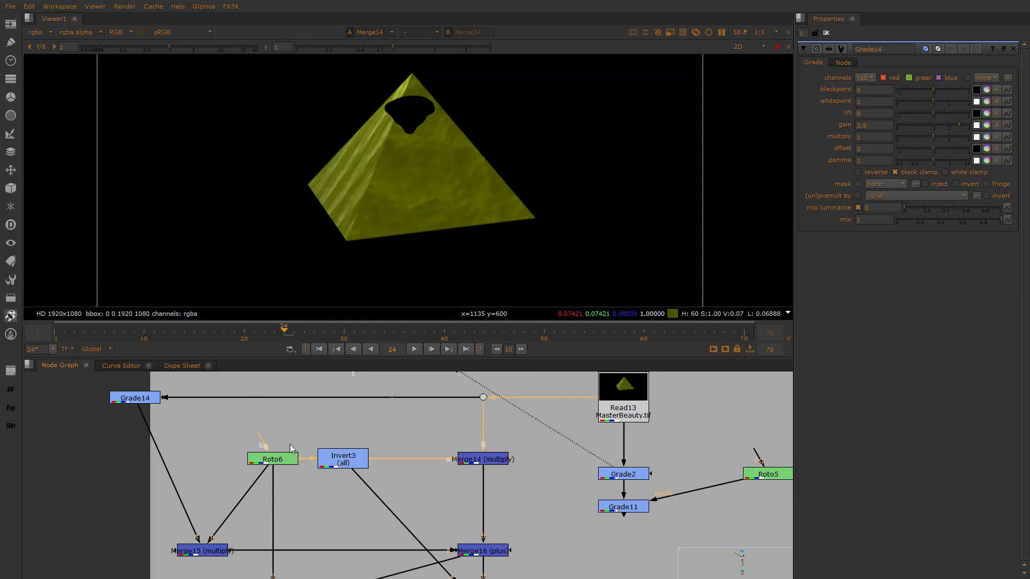
# Load Merge15 into the second viewer input and compare it repeatedly with Merge14
pyautogui.click(210, 554)
pyautogui.press('2')
pyautogui.press('1')
pyautogui.press('2')
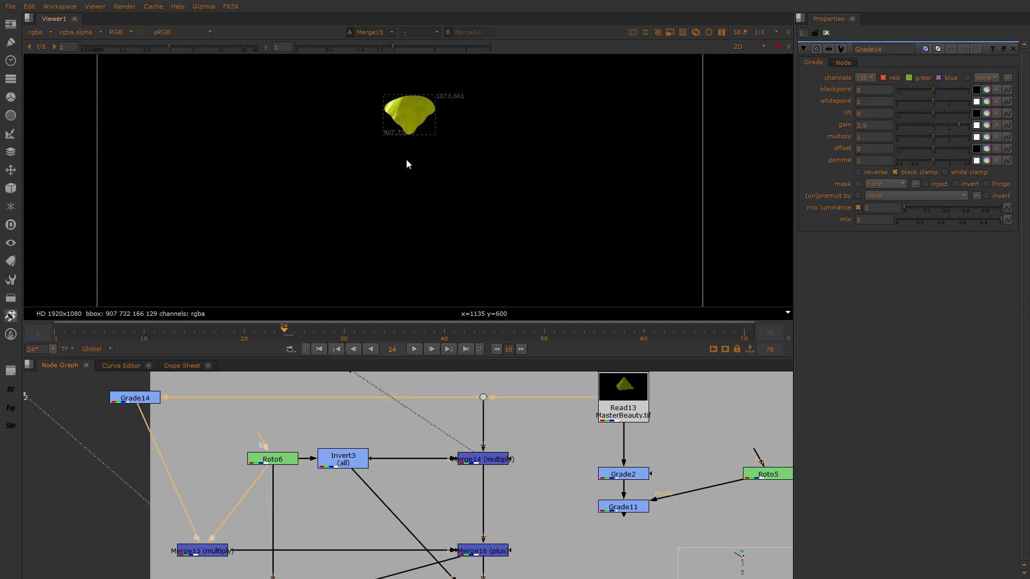
pyautogui.press('1')
pyautogui.press('2')
pyautogui.press('1')
pyautogui.press('2')
pyautogui.press('1')
pyautogui.press('2')
pyautogui.press('1')
pyautogui.moveTo(427, 493); pyautogui.dragTo(433, 440, button='middle')
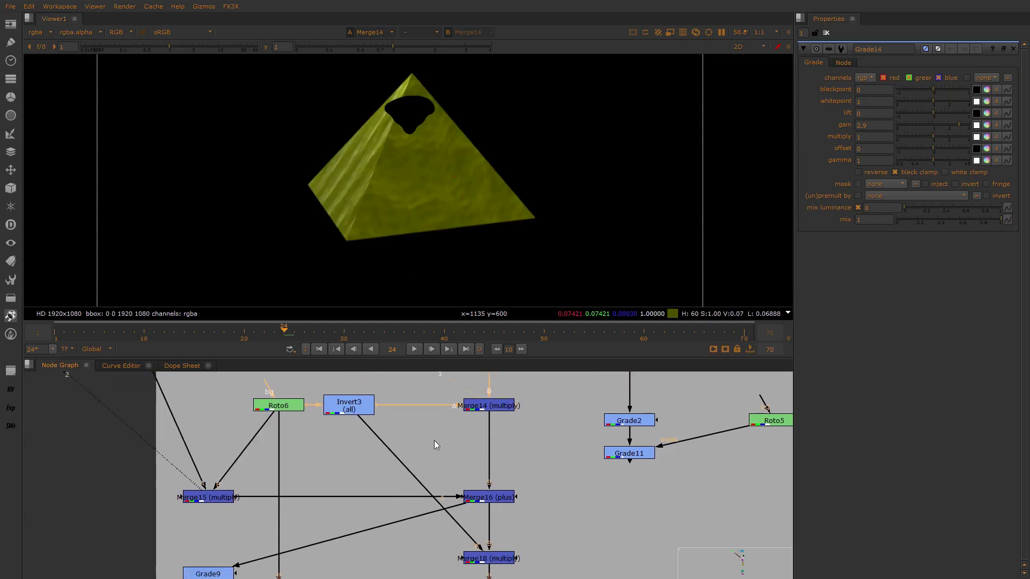
# View the Merge16 plus result and examine the roto-shaped graded area near the pyramid's tip
pyautogui.click(486, 497)
pyautogui.press('1')
pyautogui.scroll(4, 400, 121)
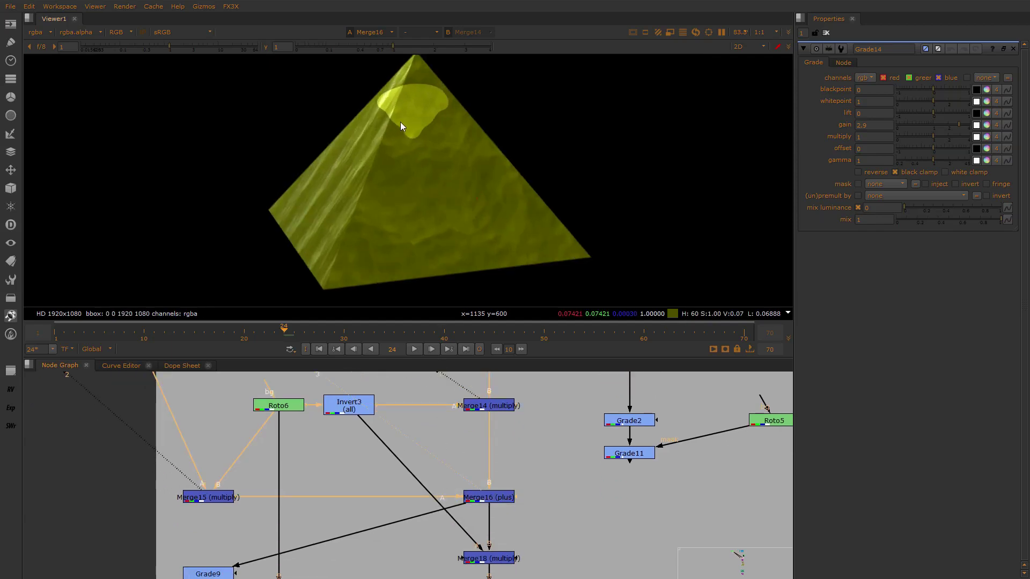
pyautogui.scroll(6, 400, 115)
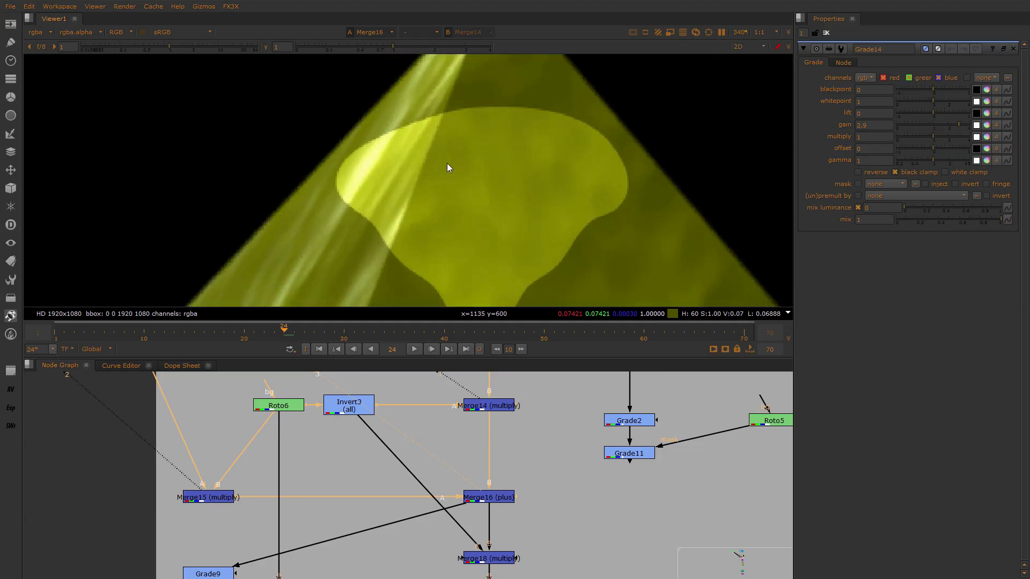
pyautogui.moveTo(474, 137); pyautogui.dragTo(449, 150, button='middle')
pyautogui.moveTo(627, 437); pyautogui.dragTo(581, 447, button='middle')
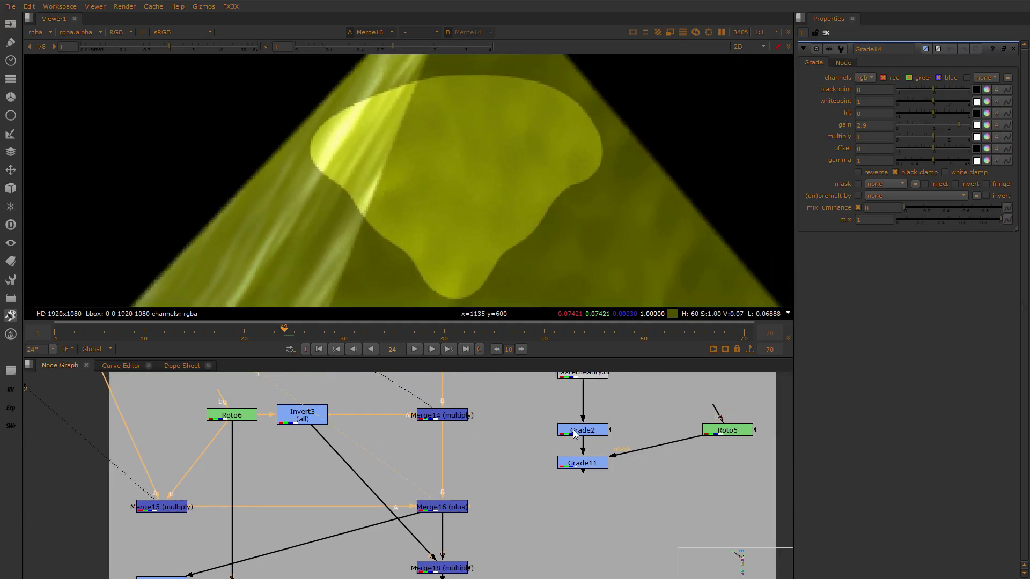
# Connect Grade2's mask input to Roto5 and view Grade2's output
pyautogui.click(583, 432)
pyautogui.press('1')
pyautogui.click(612, 433)
pyautogui.moveTo(613, 429); pyautogui.dragTo(724, 430)
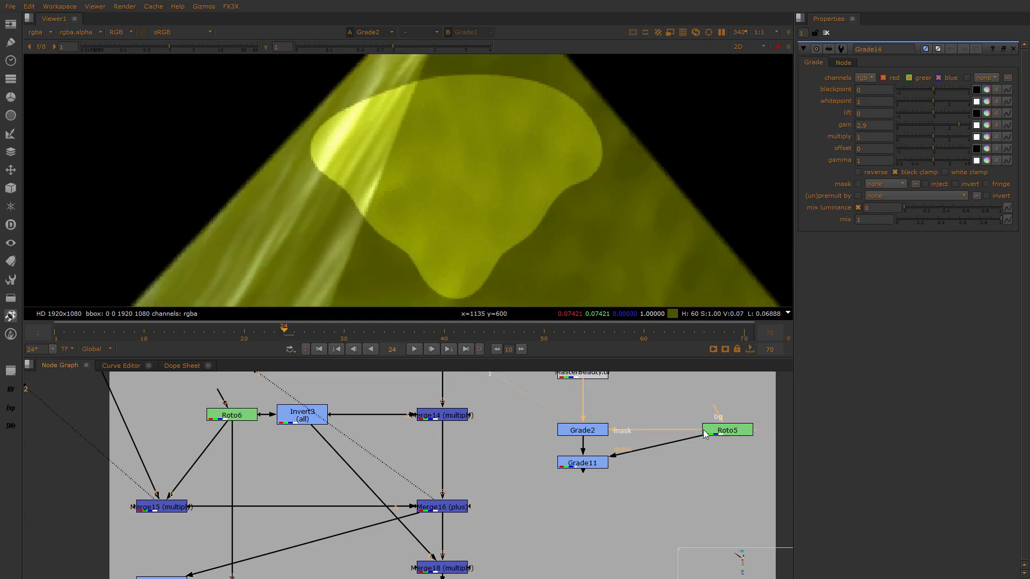
# Compare Merge16 with the masked Grade2, examining the roto edge up close
pyautogui.click(442, 507)
pyautogui.press('1')
pyautogui.click(396, 524)
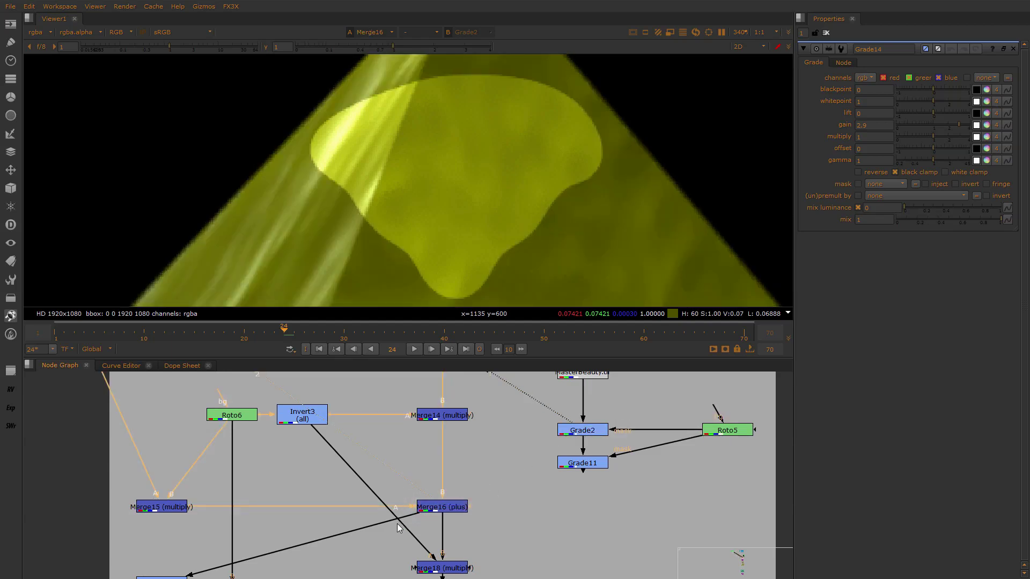
pyautogui.scroll(4, 327, 177)
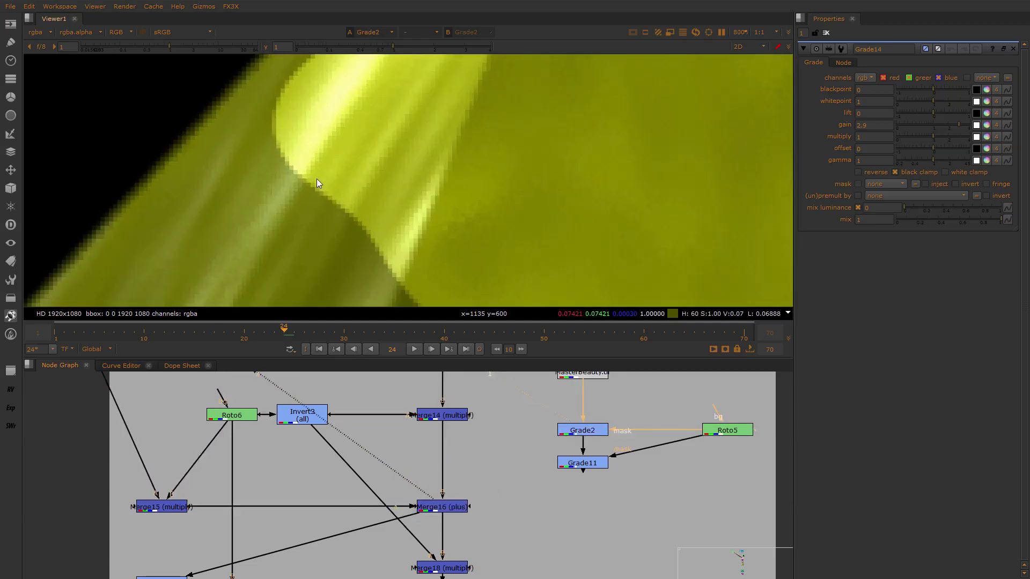
pyautogui.press('1')
pyautogui.scroll(-3, 377, 451)
# View the reversed Grade11 result at the mask edge, then return to Grade2's output
pyautogui.moveTo(307, 480); pyautogui.dragTo(358, 459, button='middle')
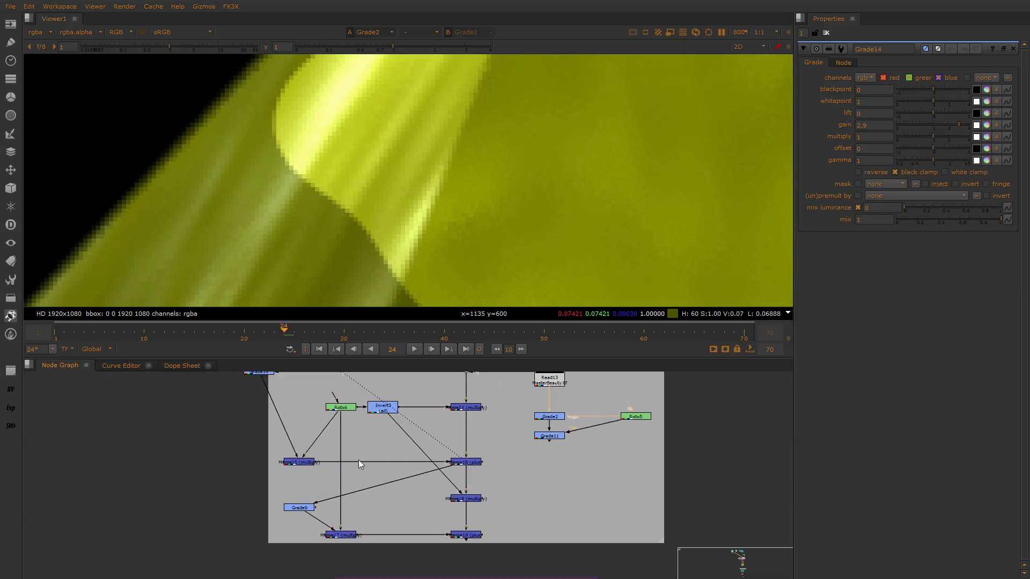
pyautogui.scroll(1, 357, 459)
pyautogui.moveTo(576, 435); pyautogui.dragTo(526, 462, button='middle')
pyautogui.click(527, 460)
pyautogui.press('1')
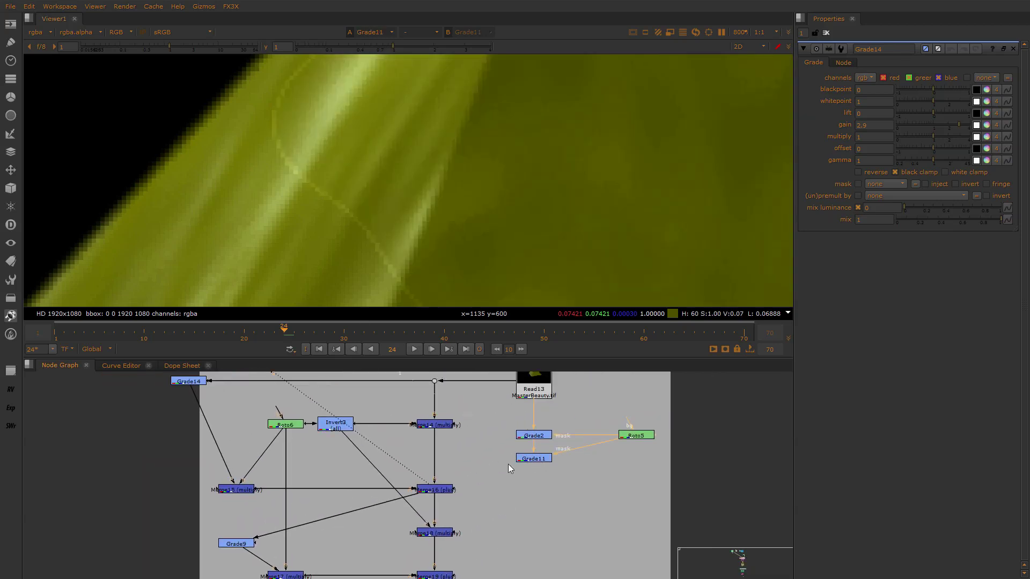
pyautogui.click(539, 436)
pyautogui.press('1')
# Open the properties of Merge16 and compare its output with Grade2 at the mask edge
pyautogui.scroll(3, 414, 468)
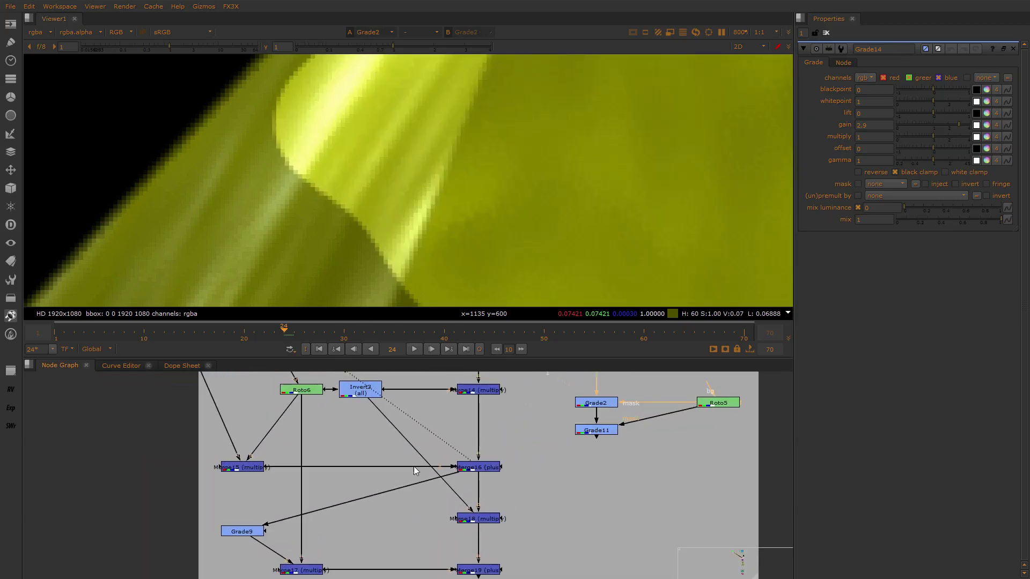
pyautogui.click(478, 471)
pyautogui.press('1')
pyautogui.click(400, 479)
pyautogui.click(474, 472)
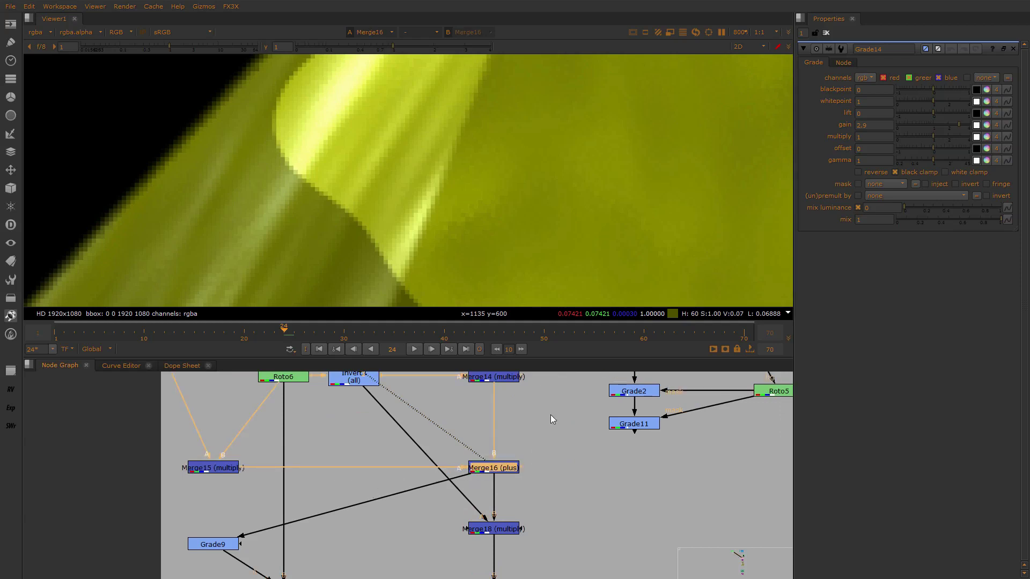
pyautogui.moveTo(551, 414); pyautogui.dragTo(194, 491)
pyautogui.doubleClick(491, 471)
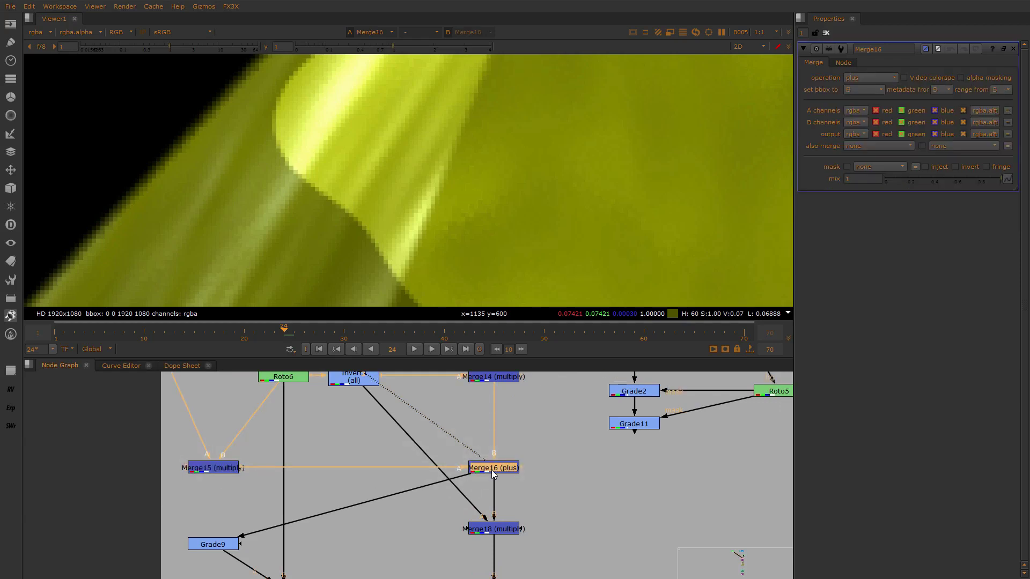
pyautogui.click(625, 396)
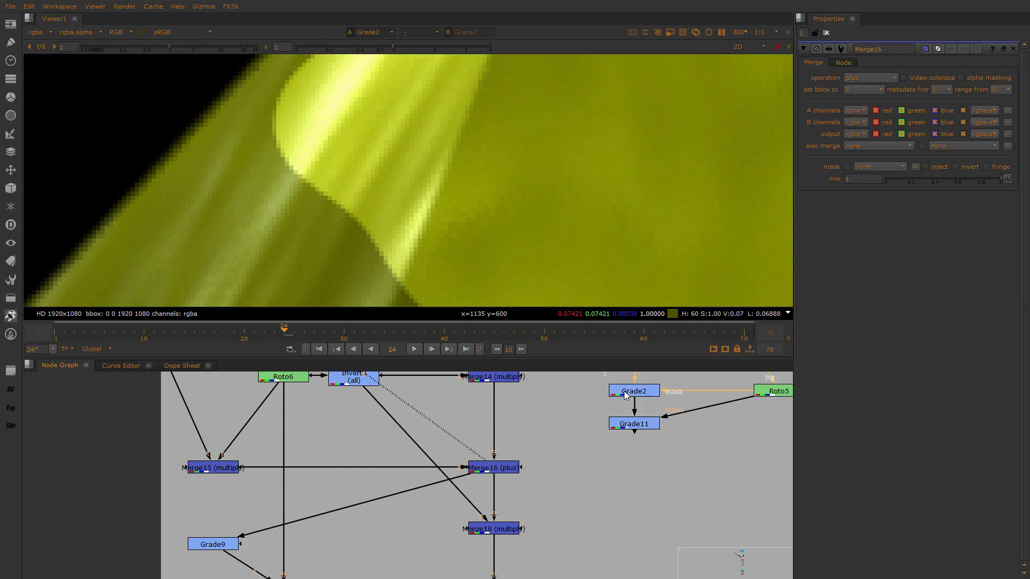
pyautogui.doubleClick(493, 470)
pyautogui.click(495, 472)
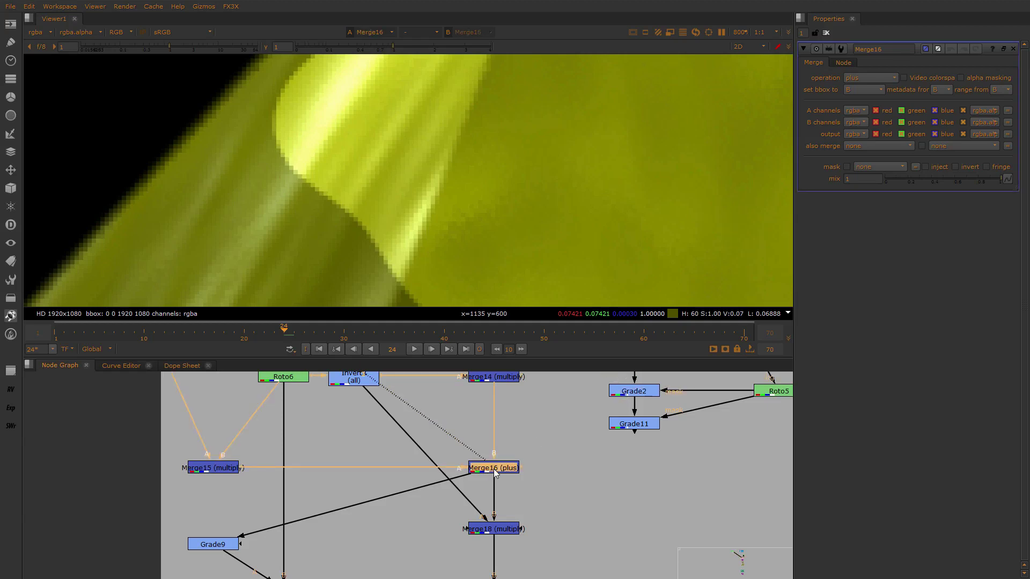
# Open the properties of Grade9 below Merge15 to examine its reversed grade settings
pyautogui.moveTo(494, 471); pyautogui.dragTo(500, 437, button='middle')
pyautogui.moveTo(440, 453); pyautogui.dragTo(486, 449, button='middle')
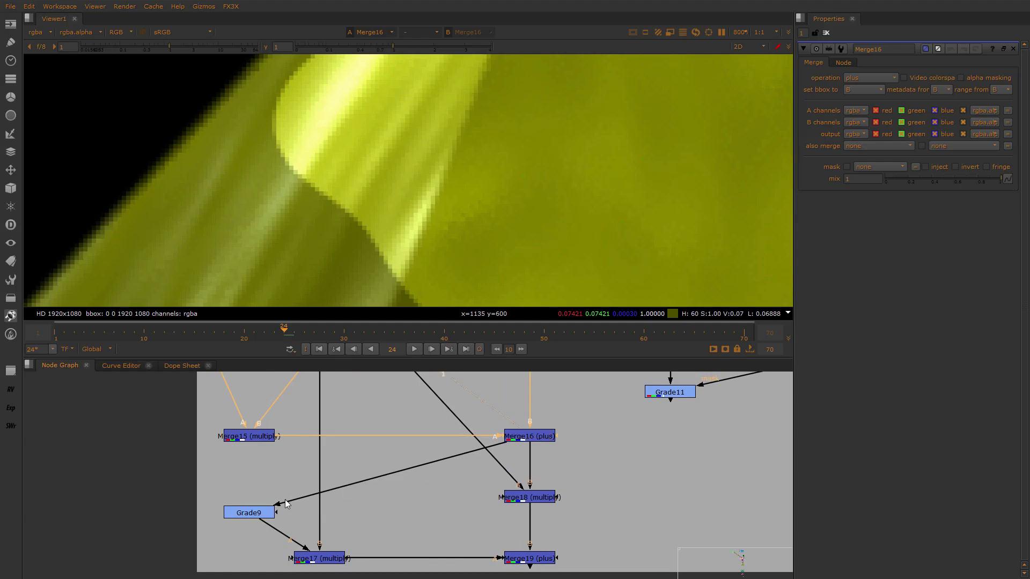
pyautogui.click(262, 515)
pyautogui.doubleClick(264, 516)
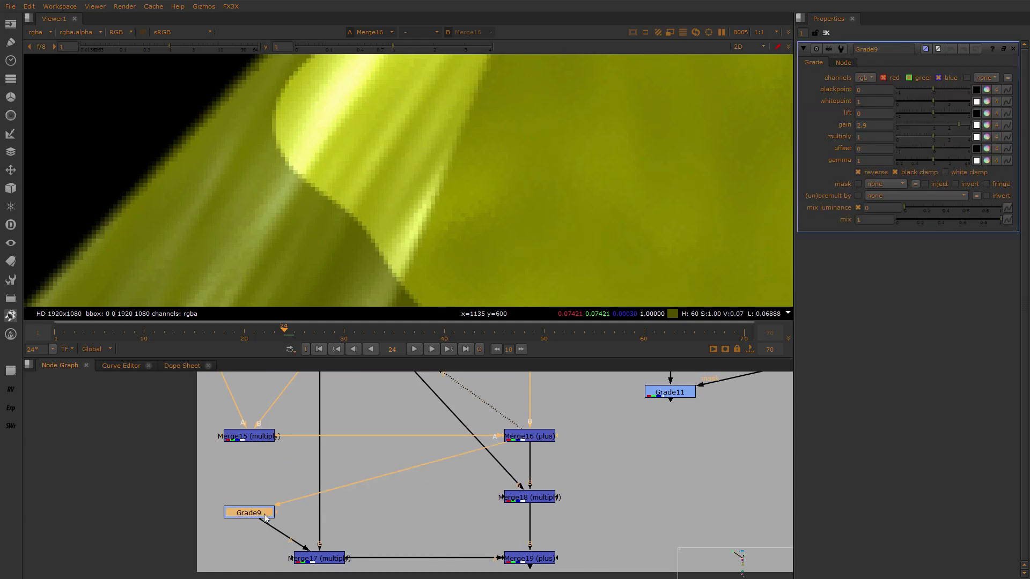
# Replace Grade9 between Merge16 and Merge17 with a pasted copy of Grade11, and delete the old Grade9
pyautogui.moveTo(644, 404); pyautogui.dragTo(579, 427, button='middle')
pyautogui.click(596, 415)
pyautogui.hotkey('ctrl', 'c')
pyautogui.moveTo(182, 487); pyautogui.dragTo(288, 449, button='middle')
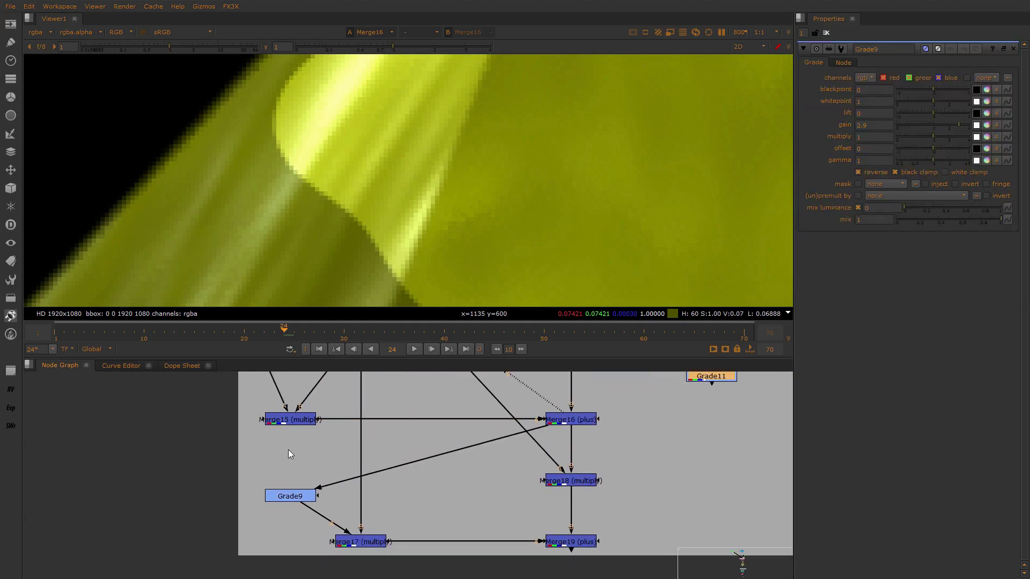
pyautogui.click(288, 449)
pyautogui.hotkey('ctrl', 'v')
pyautogui.keyDown('ctrl'); pyautogui.keyDown('shift'); pyautogui.moveTo(288, 449); pyautogui.dragTo(287, 489); pyautogui.keyUp('shift'); pyautogui.keyUp('ctrl')
pyautogui.click(291, 446)
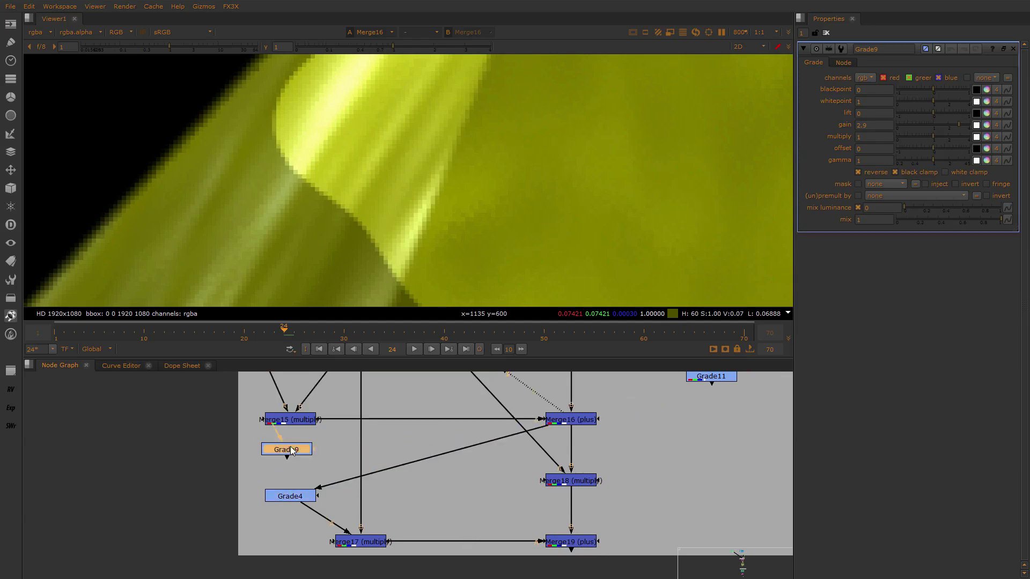
pyautogui.press('Delete')
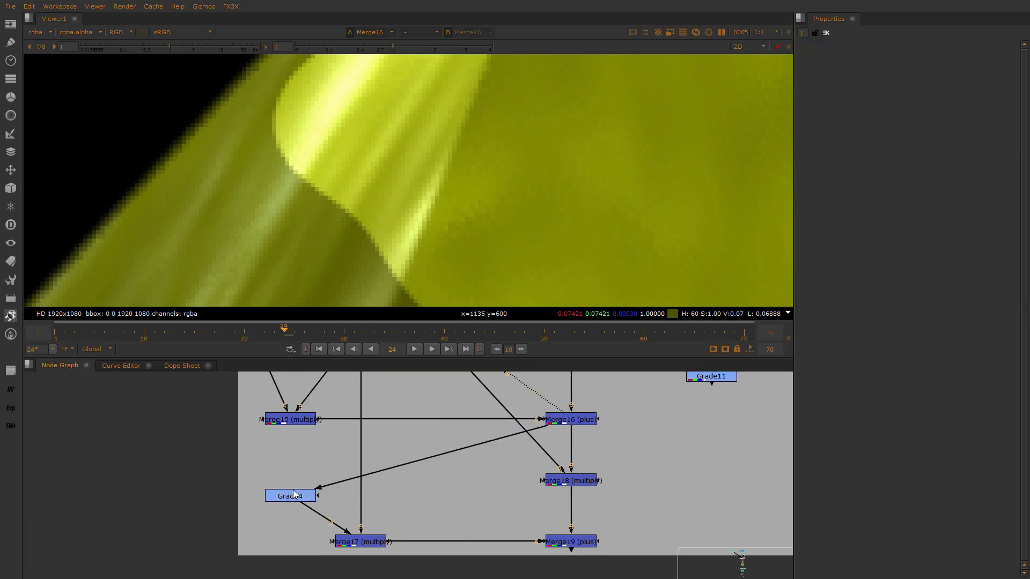
# View the output of Grade4 and open its properties
pyautogui.moveTo(294, 494); pyautogui.dragTo(291, 499)
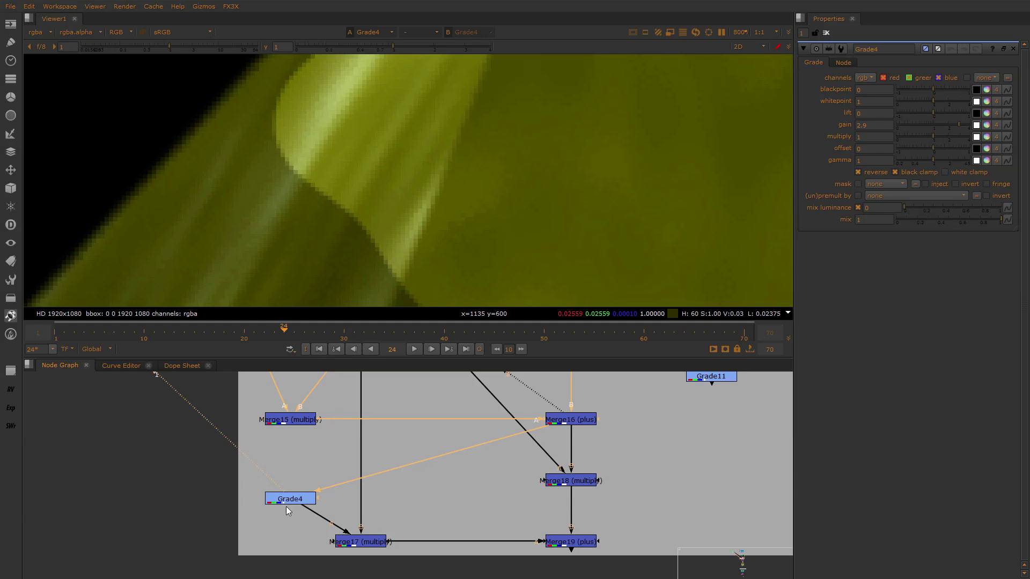
pyautogui.click(292, 500)
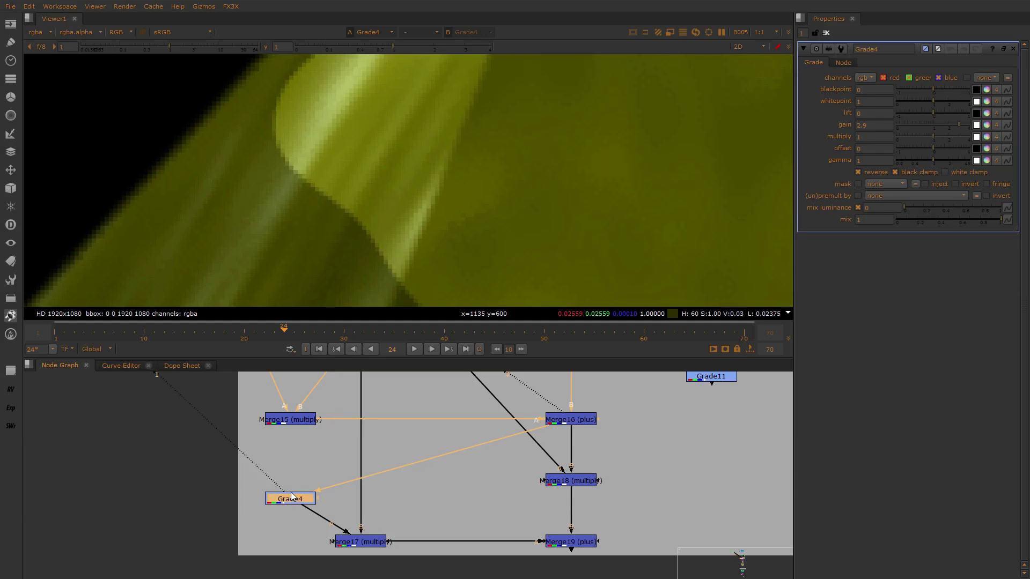
pyautogui.scroll(-4, 300, 485)
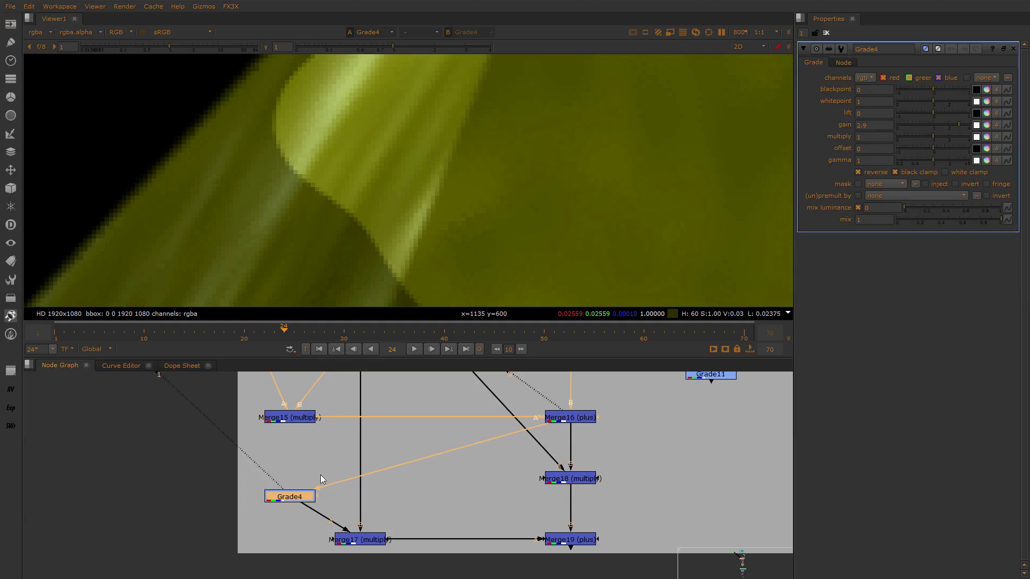
# View Merge17, the multiplication of Grade4 by the Roto6 matte, and trace its inputs
pyautogui.moveTo(313, 475); pyautogui.dragTo(338, 472, button='middle')
pyautogui.click(323, 524)
pyautogui.press('1')
pyautogui.click(329, 419)
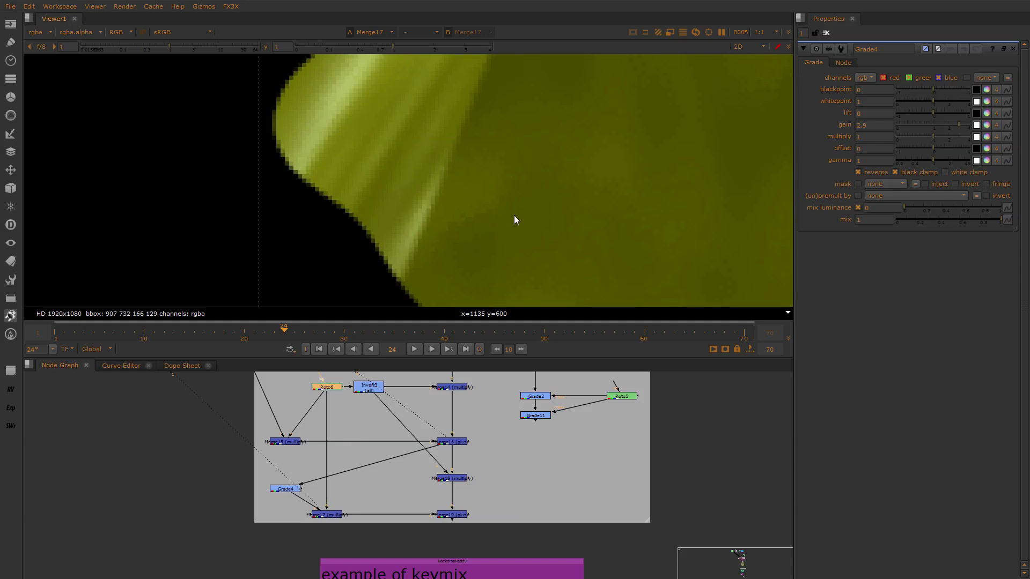
pyautogui.scroll(2, 400, 483)
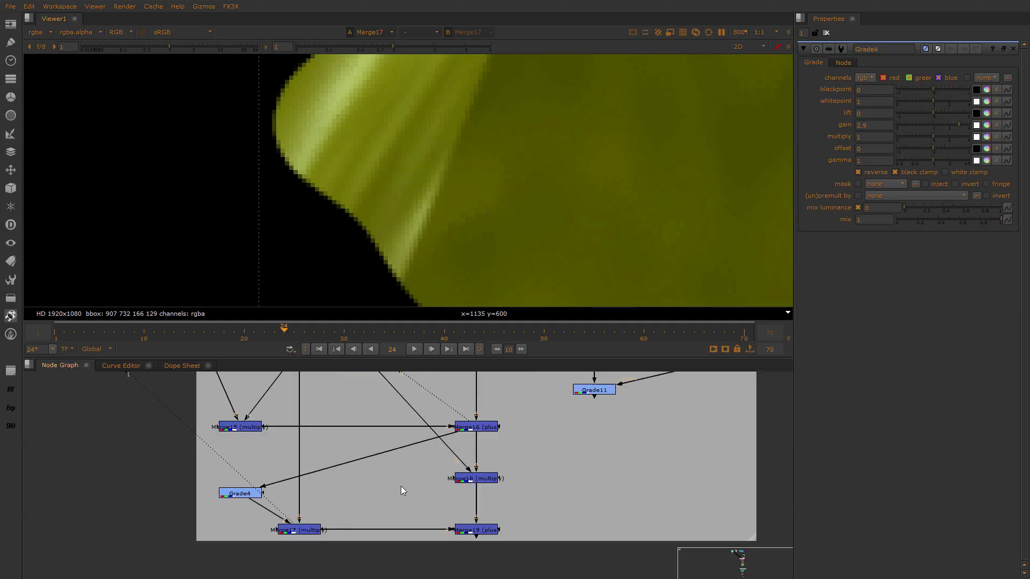
# View the Merge16 plus output, followed by Merge18, its multiplication by the inverted matte
pyautogui.scroll(1, 467, 465)
pyautogui.click(479, 422)
pyautogui.press('1')
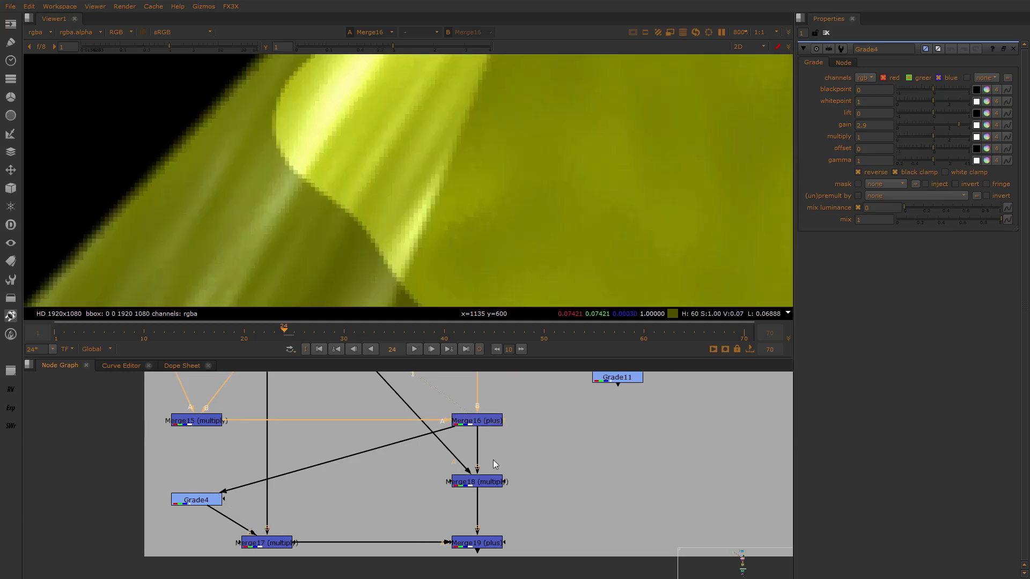
pyautogui.click(492, 422)
pyautogui.click(483, 481)
pyautogui.press('1')
pyautogui.scroll(-4, 444, 499)
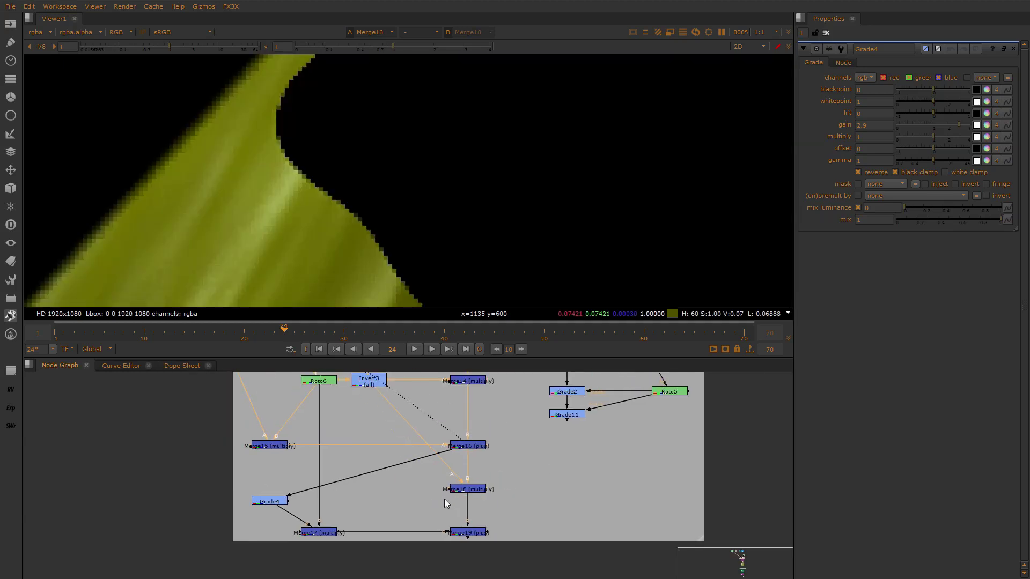
pyautogui.scroll(2, 410, 440)
pyautogui.scroll(2, 454, 500)
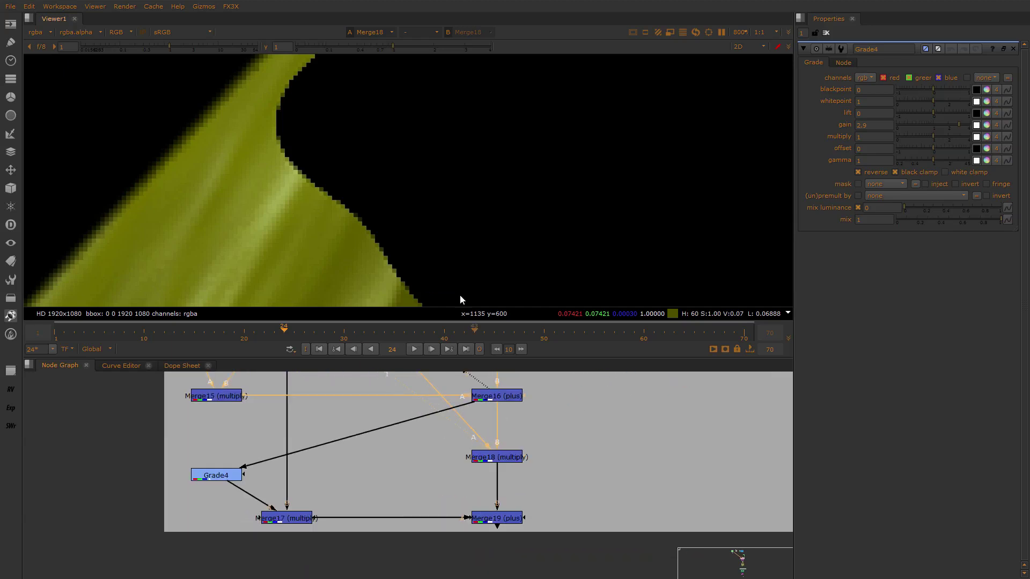
# Trace the branches from Merge16 through Grade4, Merge17 and Merge18, and view their sum in Merge19
pyautogui.scroll(-2, 459, 294)
pyautogui.scroll(1, 461, 492)
pyautogui.moveTo(461, 491); pyautogui.dragTo(459, 446, button='middle')
pyautogui.moveTo(379, 429); pyautogui.dragTo(231, 493)
pyautogui.press('1')
pyautogui.moveTo(544, 392); pyautogui.dragTo(408, 438)
pyautogui.press('1')
pyautogui.moveTo(574, 458); pyautogui.dragTo(401, 528)
pyautogui.press('1')
pyautogui.scroll(-1, 579, 439)
pyautogui.scroll(-1, 581, 440)
pyautogui.moveTo(596, 434); pyautogui.dragTo(414, 485, button='middle')
pyautogui.moveTo(414, 485); pyautogui.dragTo(332, 534)
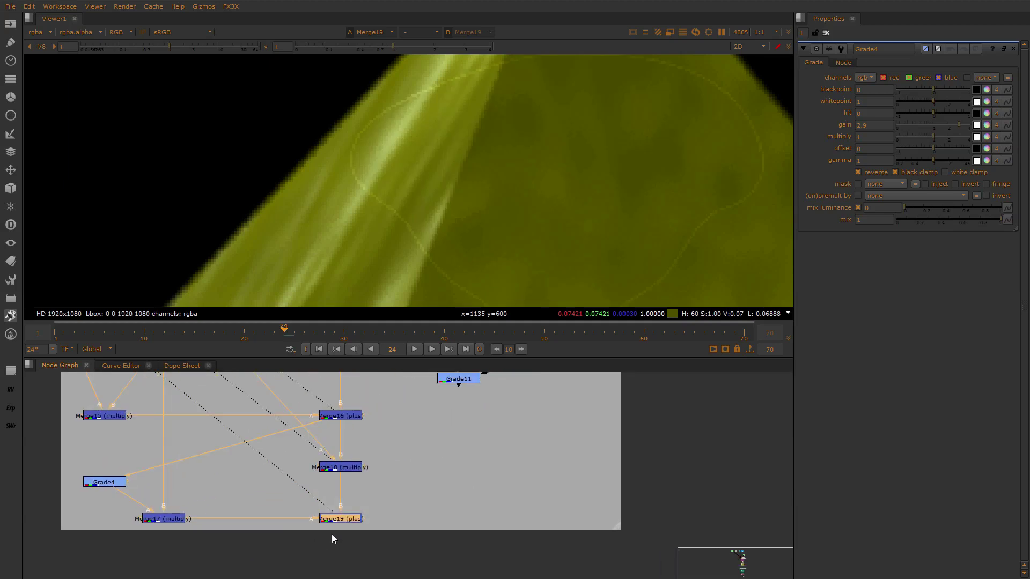
pyautogui.moveTo(417, 488); pyautogui.dragTo(443, 509, button='middle')
pyautogui.scroll(-1, 410, 521)
pyautogui.scroll(1, 445, 468)
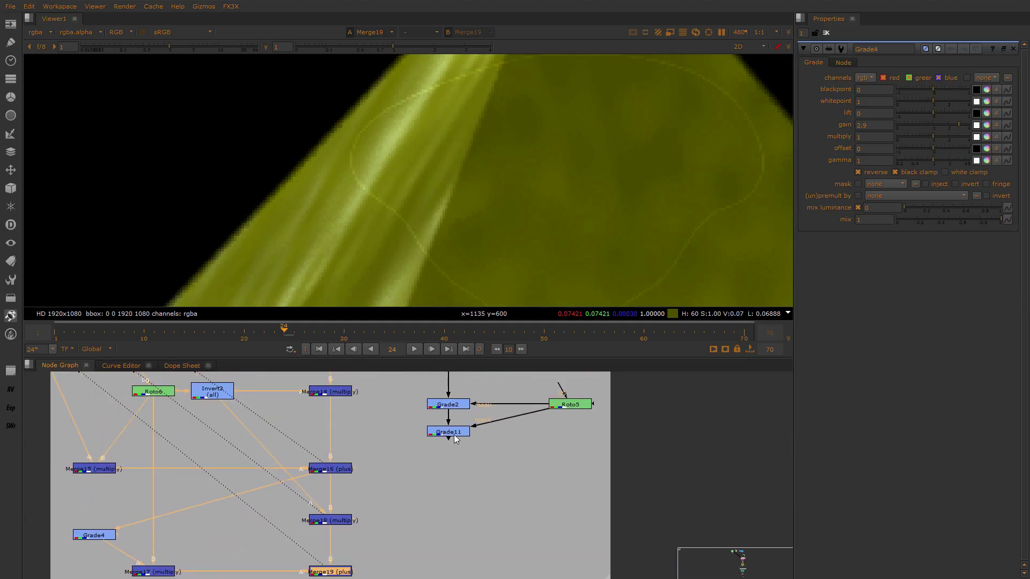
# View the masked reversed grade Grade11, and compare it with the manual merge result Merge19
pyautogui.click(456, 434)
pyautogui.press('1')
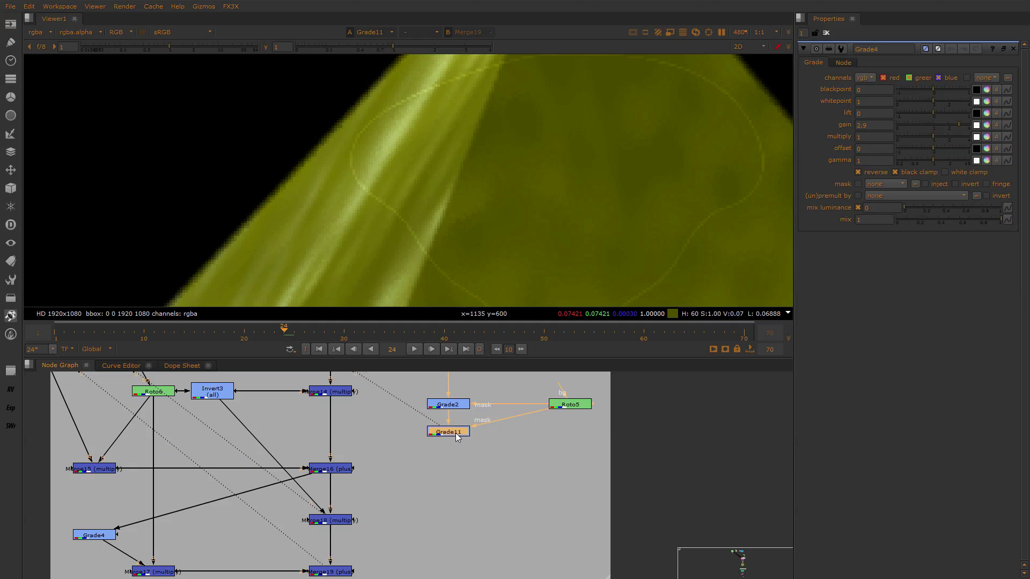
pyautogui.moveTo(455, 448); pyautogui.dragTo(453, 456, button='middle')
pyautogui.scroll(2, 453, 456)
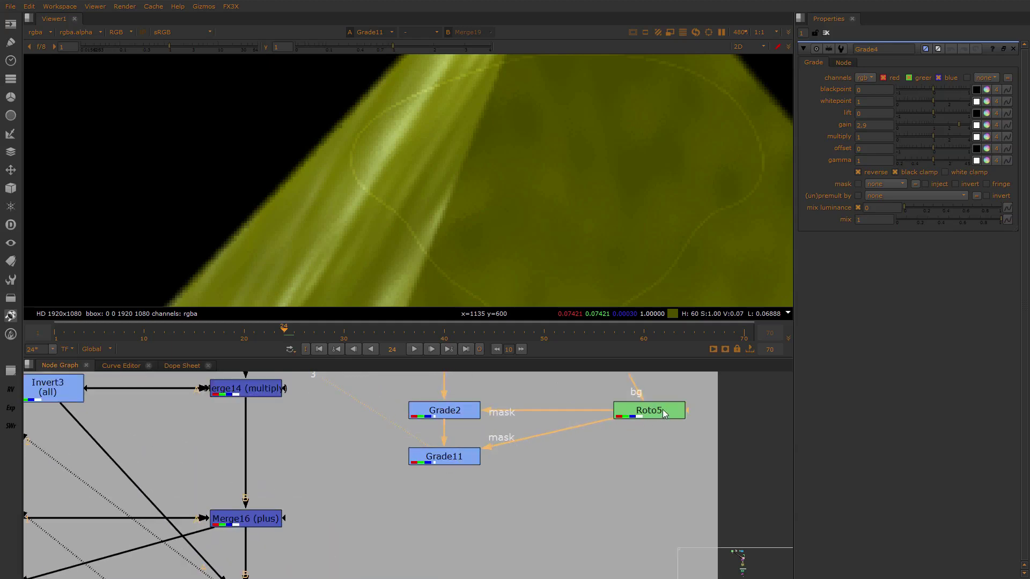
pyautogui.scroll(-1, 523, 499)
pyautogui.moveTo(400, 575); pyautogui.dragTo(403, 478, button='middle')
pyautogui.moveTo(385, 578); pyautogui.dragTo(264, 452)
pyautogui.press('2')
pyautogui.scroll(-3, 409, 469)
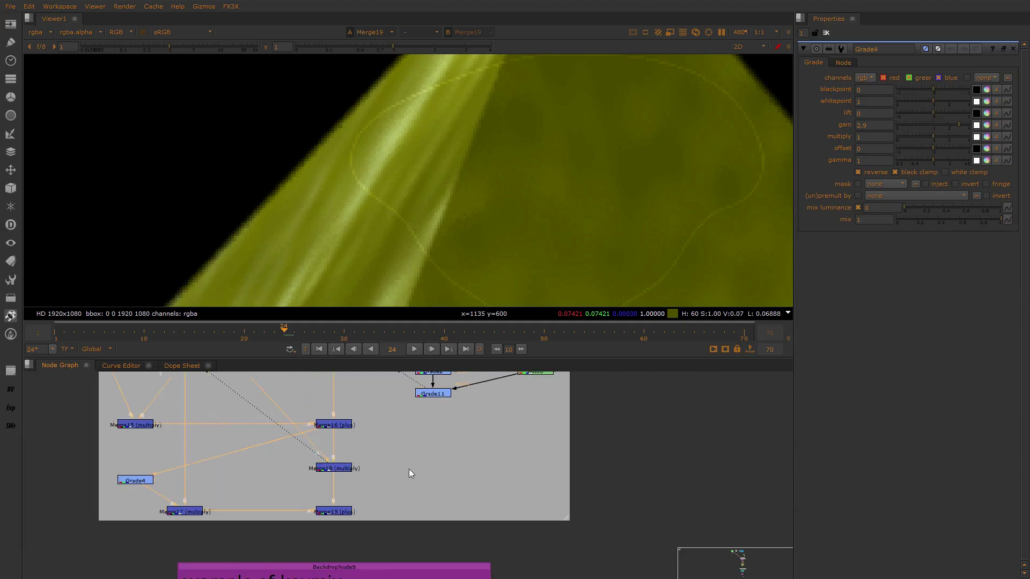
# Alternate between Grade11 and Merge19 to examine the artefact line along the matte edge at pixel level
pyautogui.moveTo(409, 469); pyautogui.dragTo(447, 507, button='middle')
pyautogui.click(472, 431)
pyautogui.press('1')
pyautogui.scroll(5, 405, 214)
pyautogui.press('2')
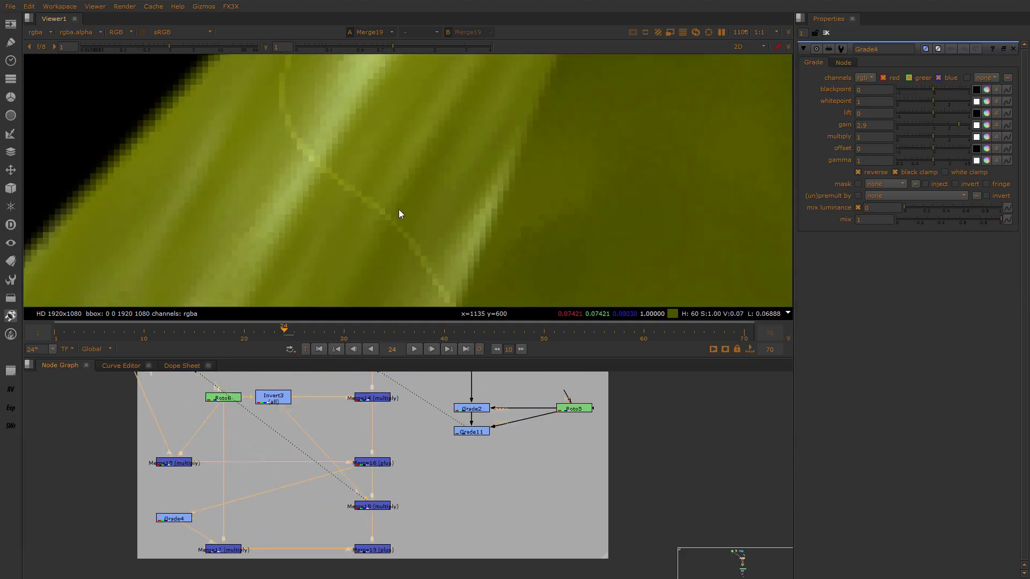
pyautogui.scroll(5, 397, 207)
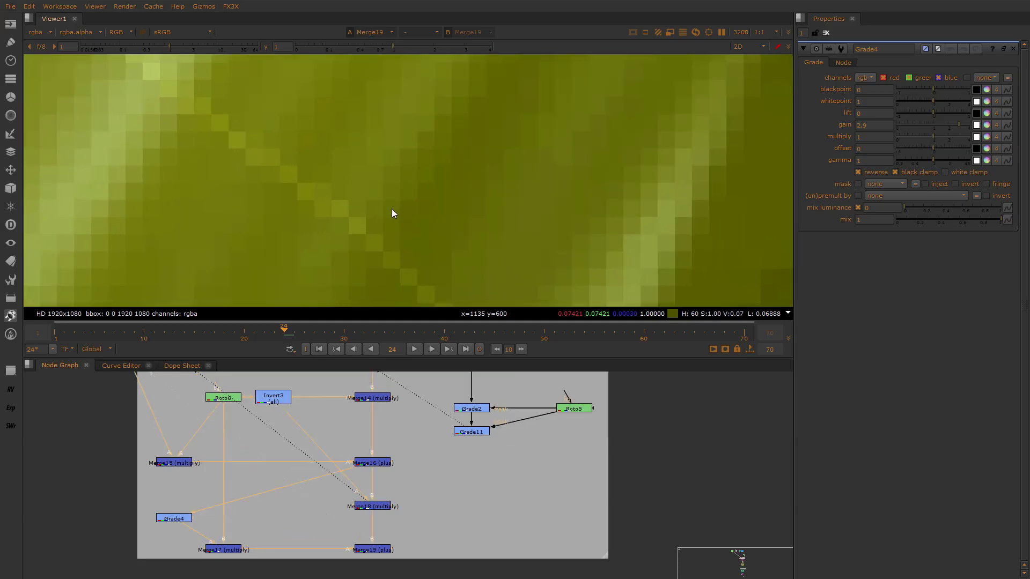
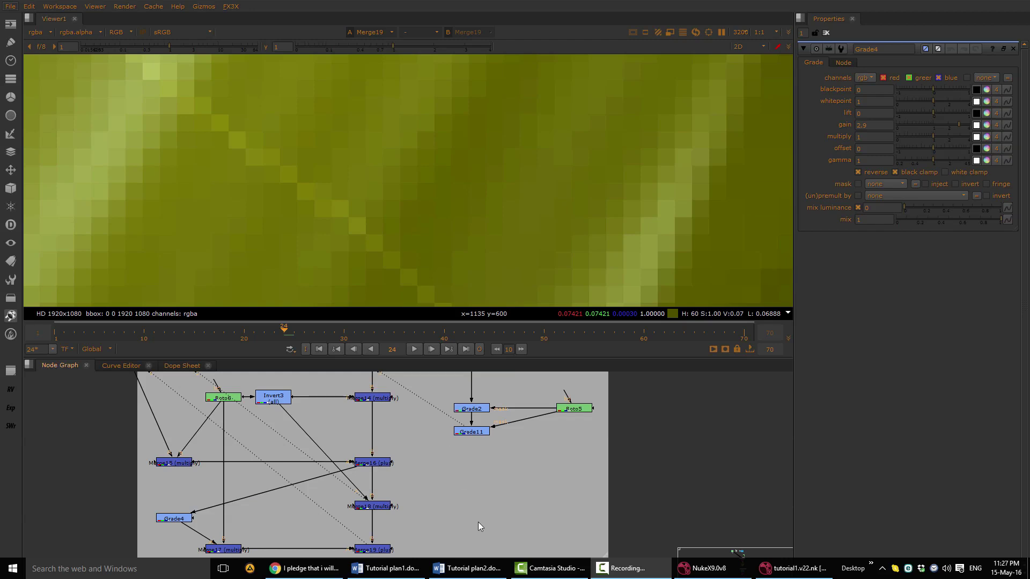
# Add a Keymix node below Grade11 and place it in the empty area of the backdrop
pyautogui.moveTo(508, 486); pyautogui.dragTo(497, 442, button='middle')
pyautogui.press('Tab')
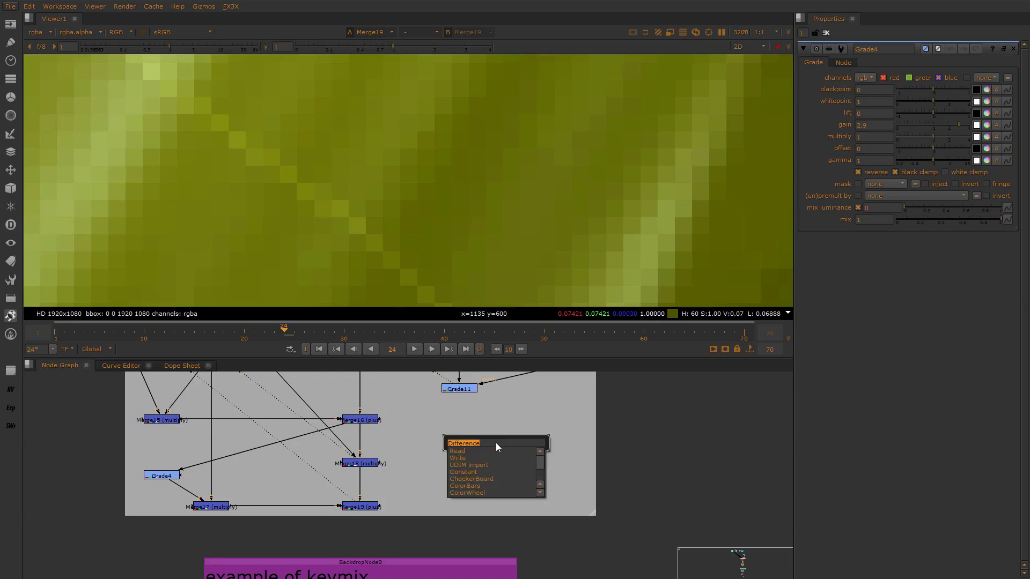
pyautogui.write('keymi')
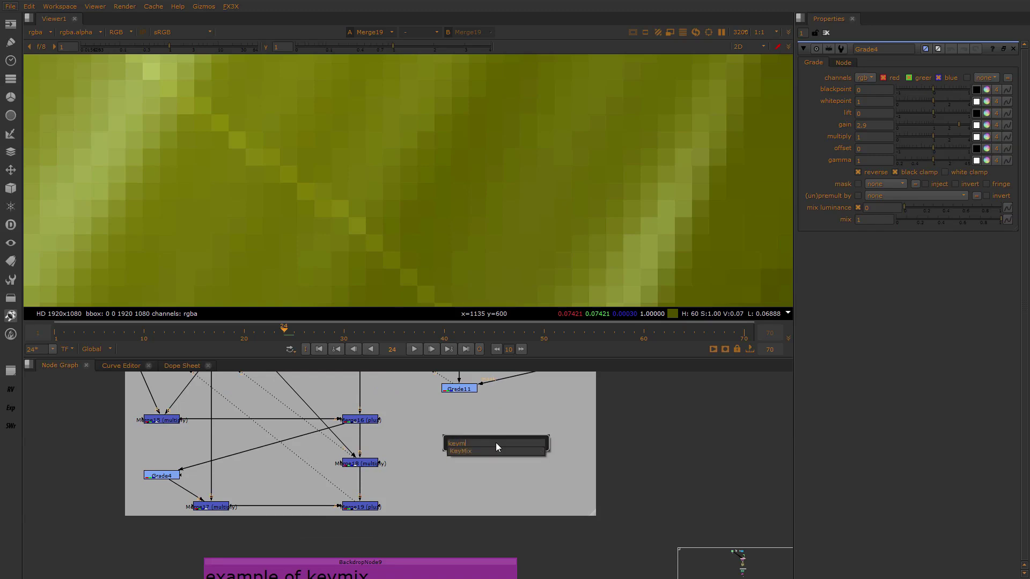
pyautogui.press('Return')
pyautogui.moveTo(495, 443); pyautogui.dragTo(479, 489, button='middle')
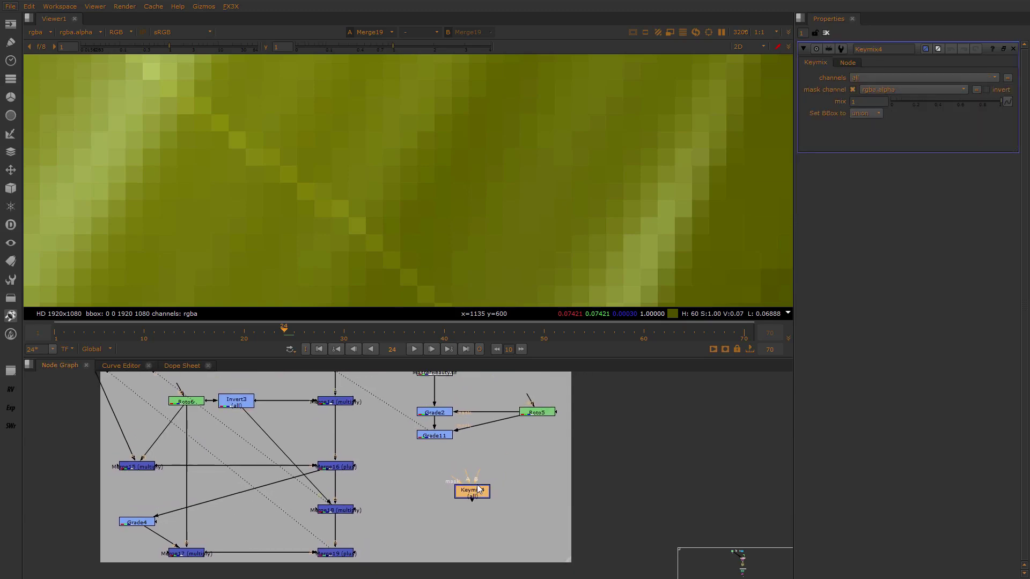
pyautogui.moveTo(478, 486); pyautogui.dragTo(508, 497)
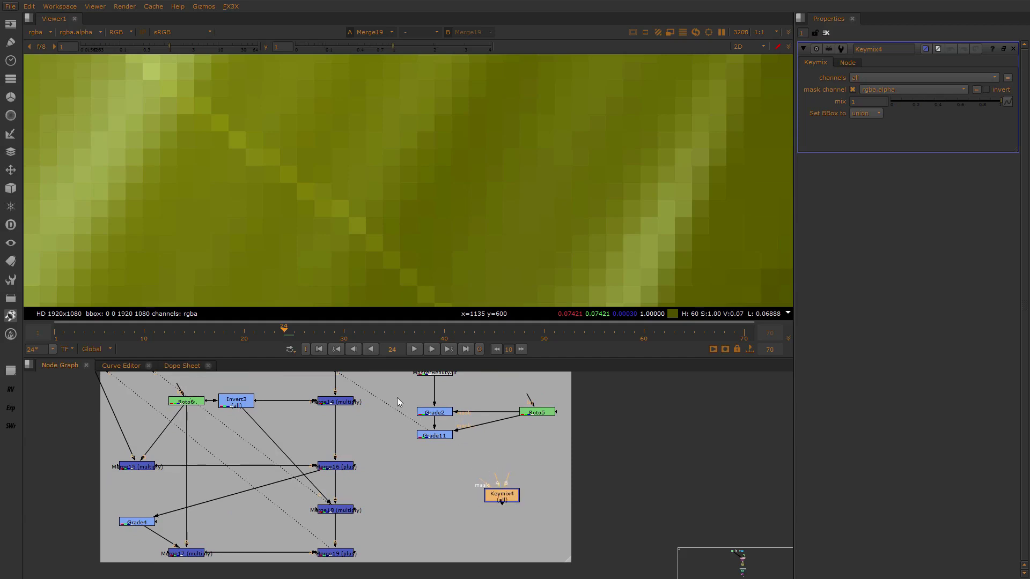
# Copy Grade2 and Grade11 and paste them as an unmasked grade pair fed directly by Read13
pyautogui.moveTo(396, 398); pyautogui.dragTo(516, 508)
pyautogui.hotkey('ctrl', 'c')
pyautogui.click(436, 495)
pyautogui.hotkey('ctrl', 'v')
pyautogui.moveTo(419, 396)
pyautogui.mouseDown()
pyautogui.moveTo(492, 455)
pyautogui.moveTo(452, 436)
pyautogui.moveTo(471, 444)
pyautogui.moveTo(432, 392)
pyautogui.mouseUp()
pyautogui.moveTo(421, 486); pyautogui.dragTo(423, 459, button='middle')
pyautogui.click(421, 460)
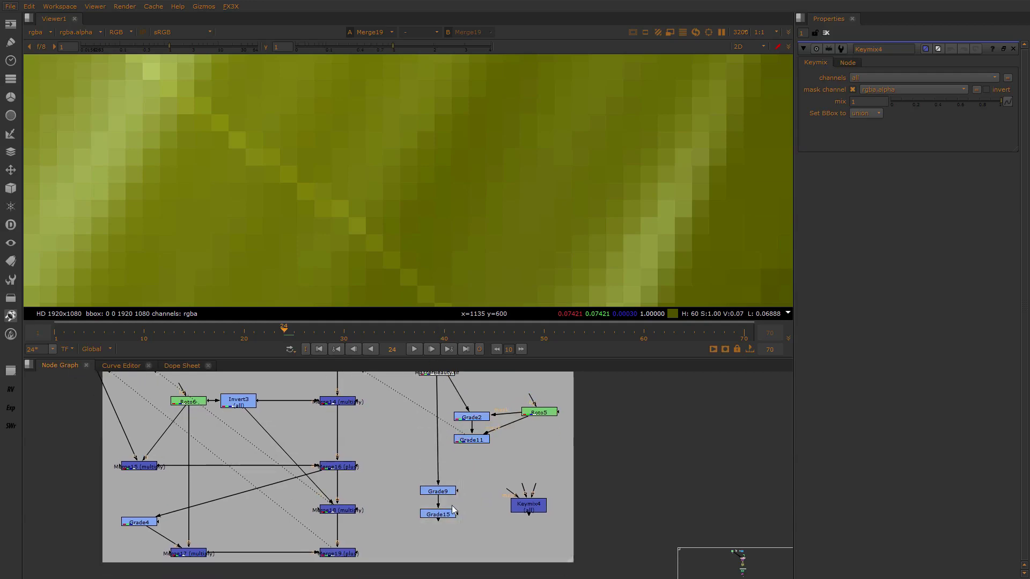
# View Grade15, the reversed grade of the unmasked pair, and connect the Keymix A input to it
pyautogui.moveTo(403, 473); pyautogui.dragTo(440, 508)
pyautogui.press('1')
pyautogui.scroll(2, 414, 545)
pyautogui.moveTo(521, 458); pyautogui.dragTo(621, 520)
pyautogui.moveTo(590, 489); pyautogui.dragTo(456, 494)
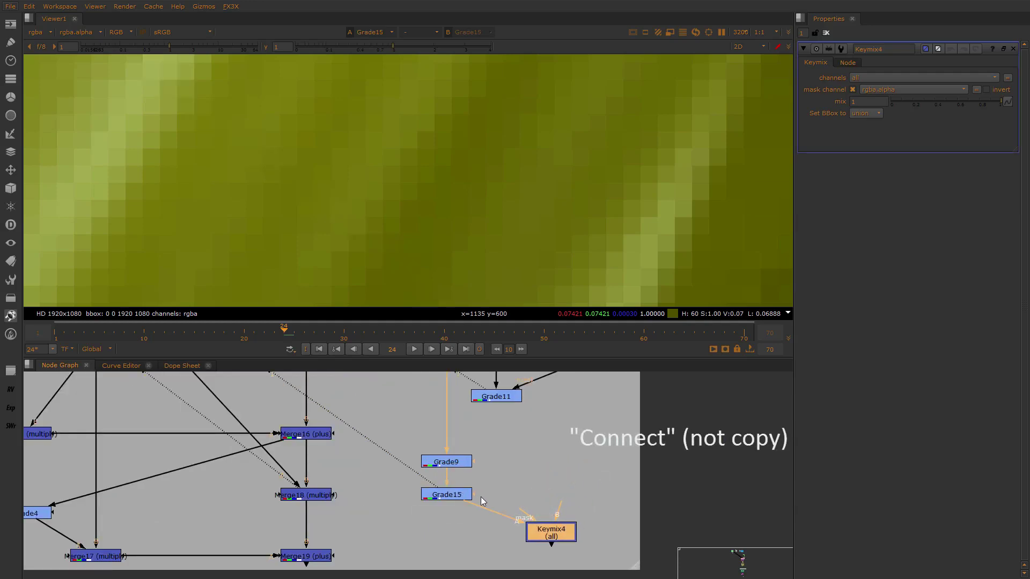
pyautogui.click(454, 498)
pyautogui.click(498, 503)
pyautogui.scroll(-2, 545, 512)
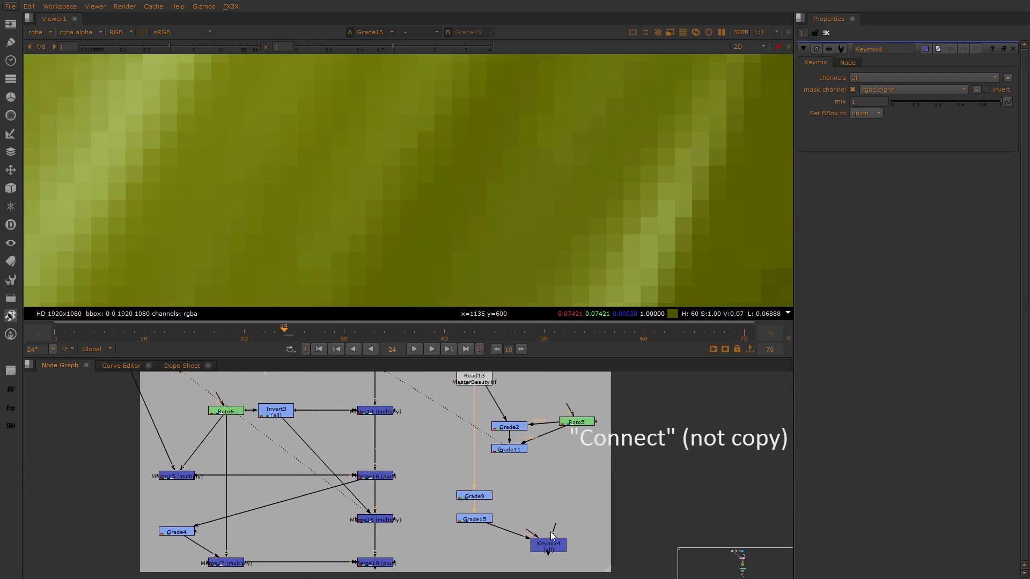
# Connect the Keymix B input to Read13, and move Grade2 and Grade11 up out of the way
pyautogui.moveTo(556, 523); pyautogui.dragTo(478, 390)
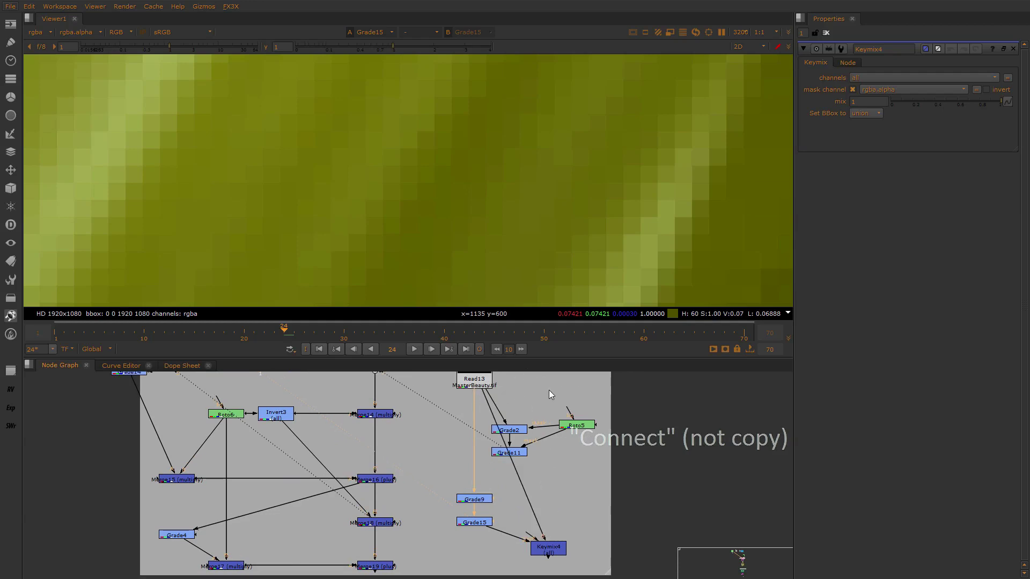
pyautogui.moveTo(552, 392); pyautogui.dragTo(486, 478)
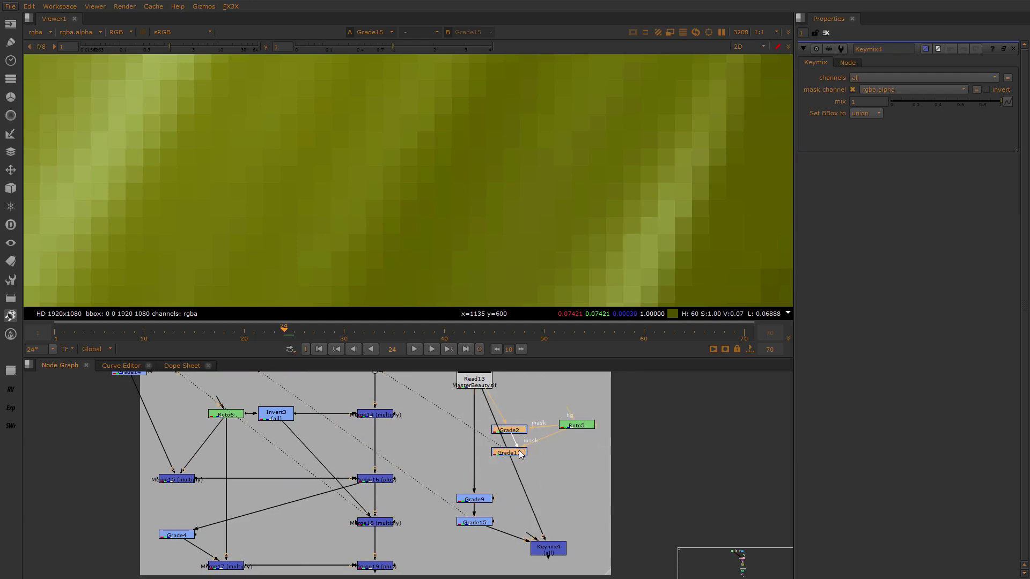
pyautogui.moveTo(510, 432); pyautogui.dragTo(553, 379)
pyautogui.click(543, 467)
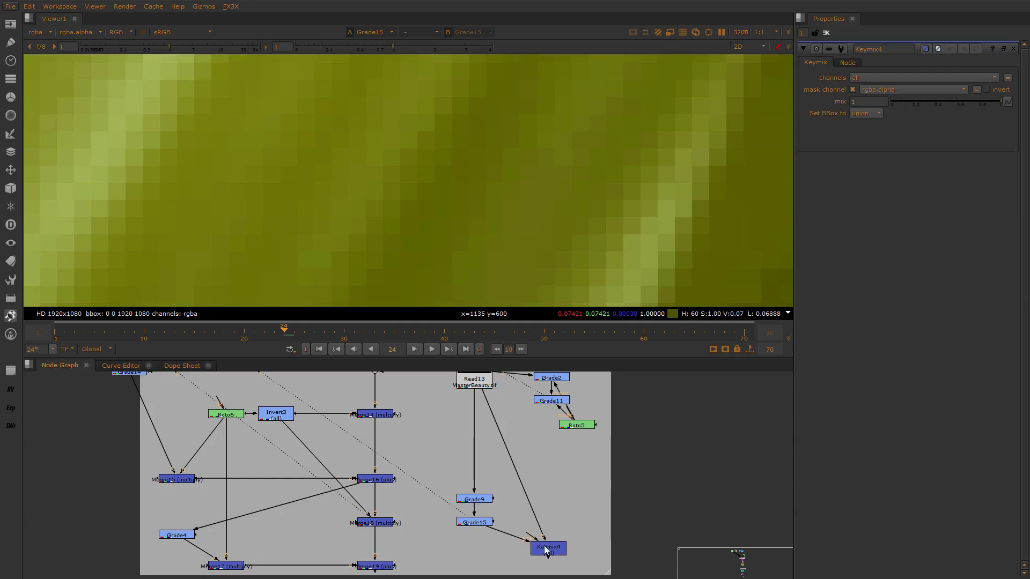
# View Keymix4 and connect its mask input to Roto5
pyautogui.click(545, 550)
pyautogui.press('1')
pyautogui.scroll(-6, 553, 250)
pyautogui.scroll(-2, 551, 452)
pyautogui.scroll(5, 545, 508)
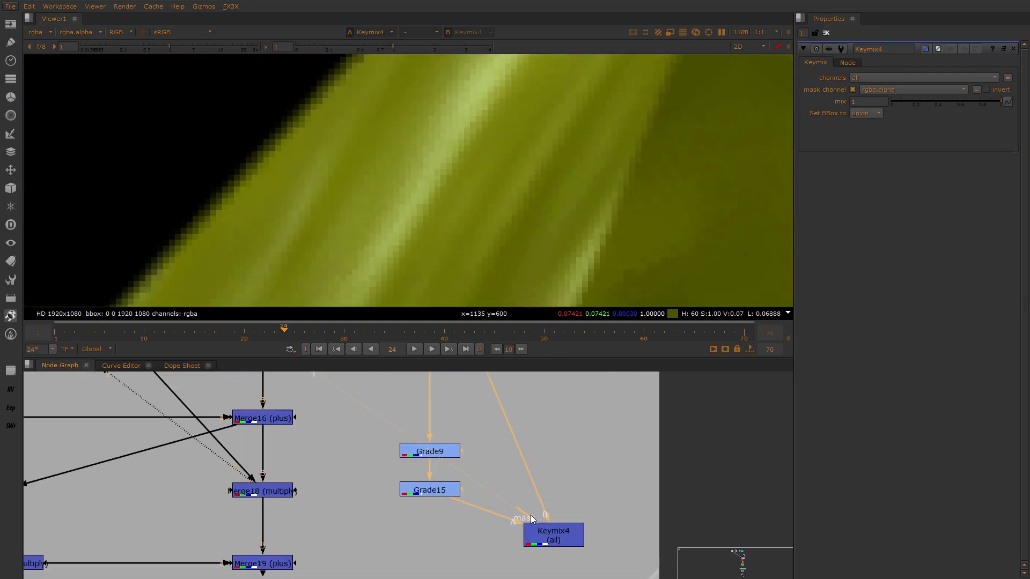
pyautogui.moveTo(531, 519); pyautogui.dragTo(605, 429)
pyautogui.scroll(-4, 619, 496)
pyautogui.scroll(4, 607, 514)
pyautogui.click(570, 535)
pyautogui.click(595, 483)
pyautogui.scroll(-4, 574, 245)
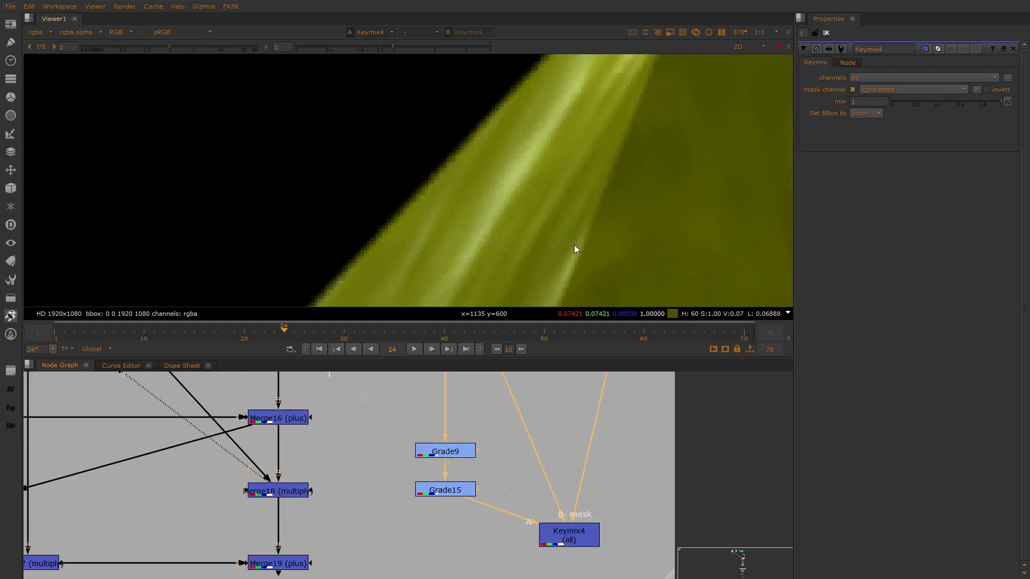
# Examine the Keymix4 result around the pyramid's apex for edge artefacts, and check the Keymix inputs
pyautogui.scroll(-15, 574, 249)
pyautogui.scroll(6, 424, 136)
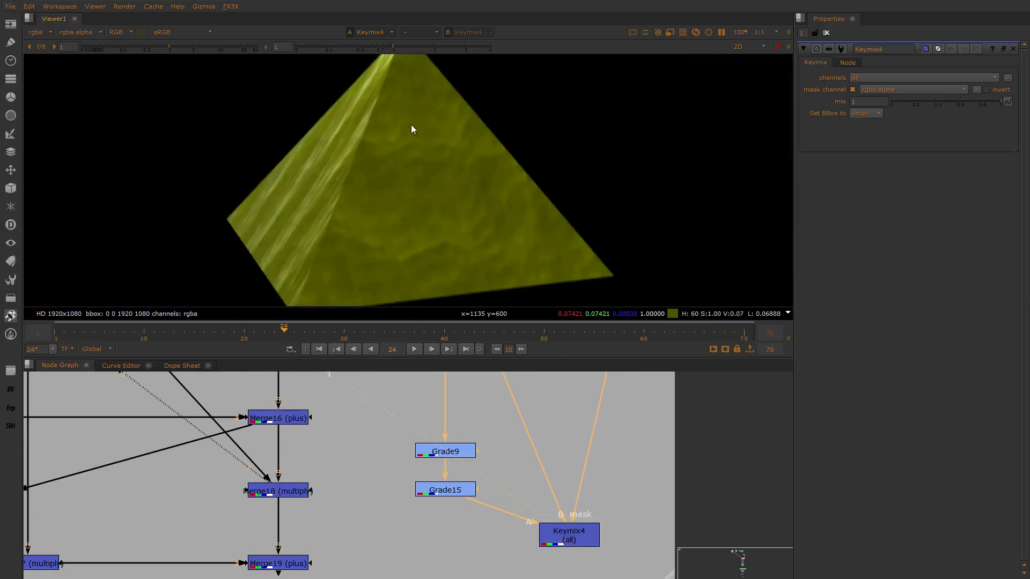
pyautogui.scroll(1, 411, 129)
pyautogui.moveTo(378, 139); pyautogui.dragTo(422, 190, button='middle')
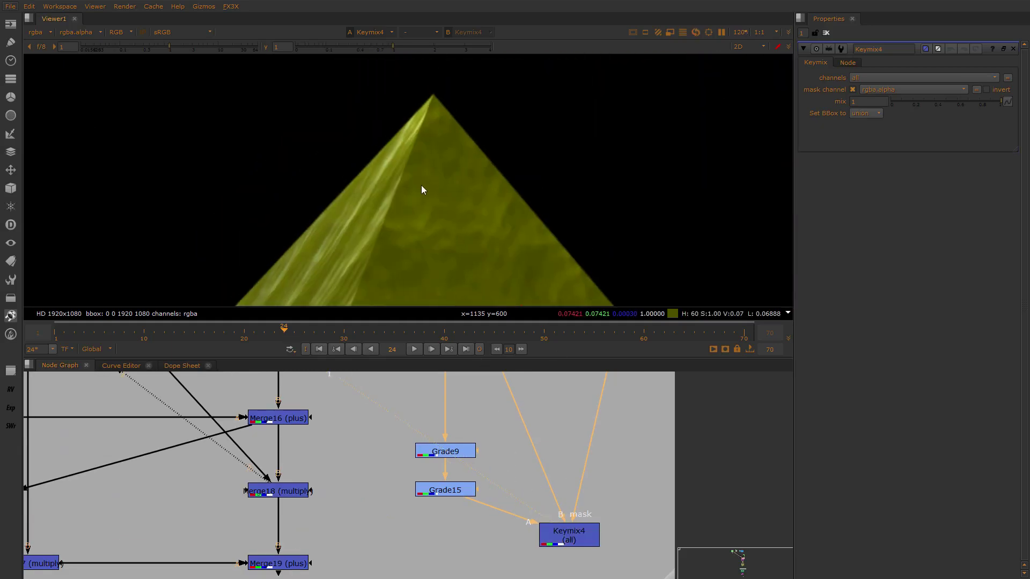
pyautogui.moveTo(345, 115); pyautogui.dragTo(499, 237)
pyautogui.moveTo(544, 526); pyautogui.dragTo(604, 512, button='middle')
pyautogui.scroll(-2, 558, 484)
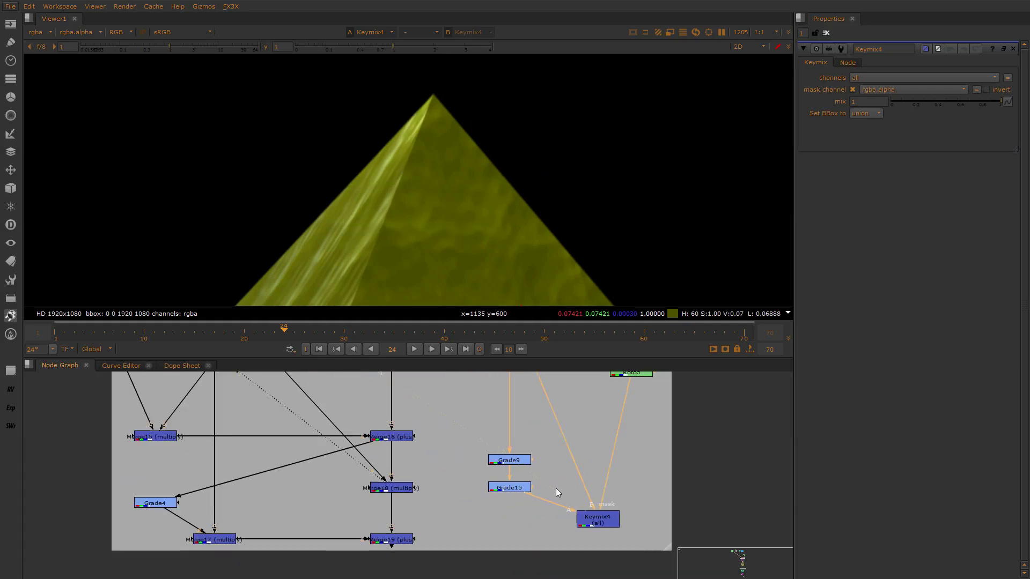
pyautogui.moveTo(555, 487); pyautogui.dragTo(554, 549, button='middle')
pyautogui.press('3')
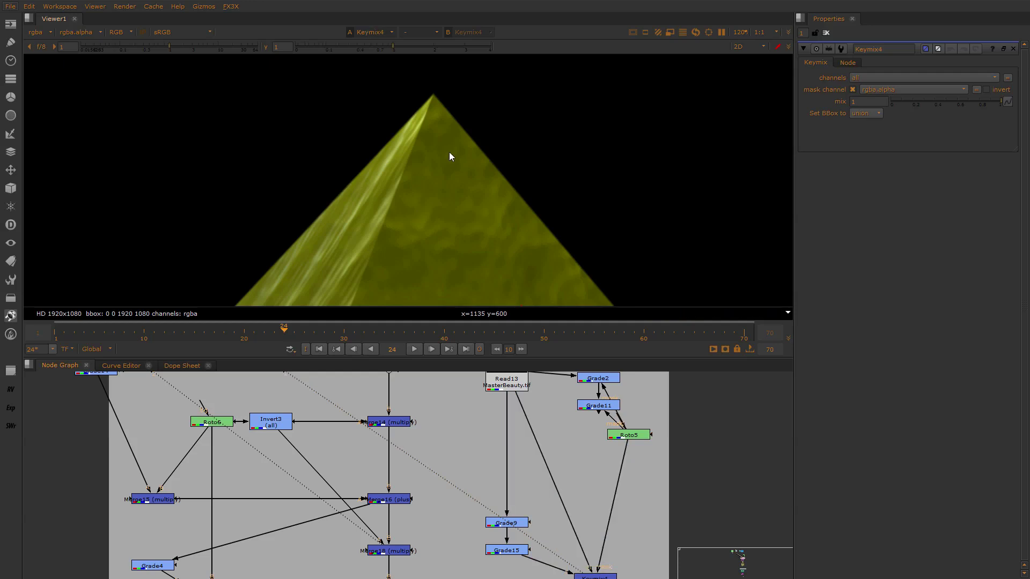
# View the unmasked Grade9 and open its properties to check the grade settings
pyautogui.scroll(2, 504, 503)
pyautogui.moveTo(504, 506); pyautogui.dragTo(509, 444, button='middle')
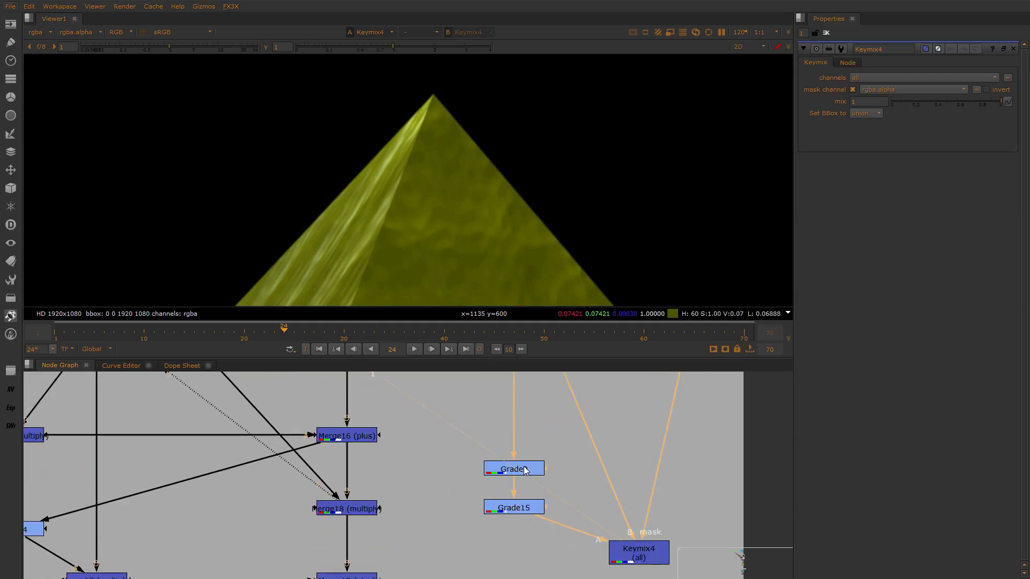
pyautogui.click(526, 470)
pyautogui.press('1')
pyautogui.doubleClick(526, 471)
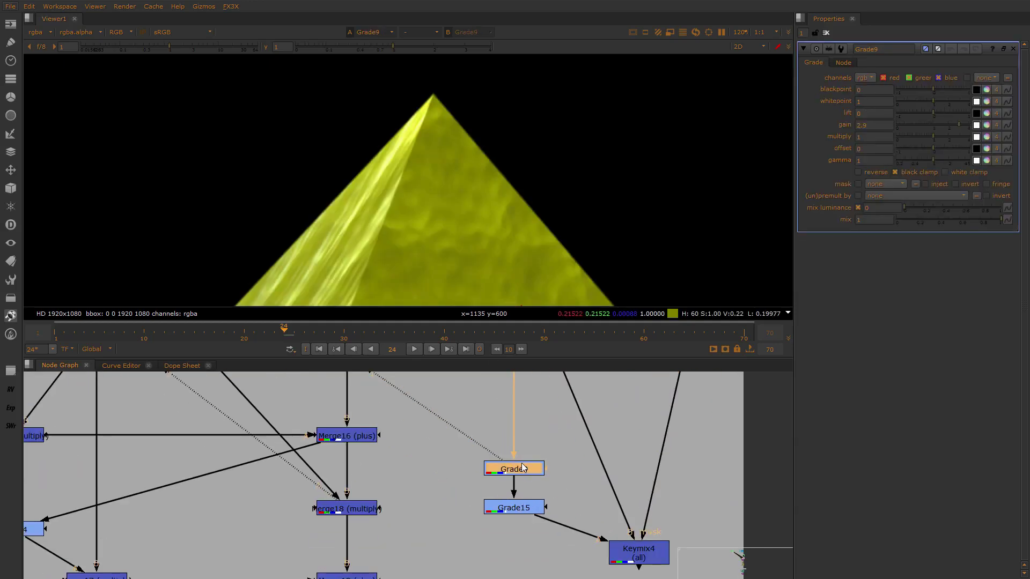
pyautogui.keyDown('shift'); pyautogui.click(524, 468); pyautogui.keyUp('shift')
# View Grade15 and open its properties to check the reversed grade settings
pyautogui.click(523, 508)
pyautogui.press('1')
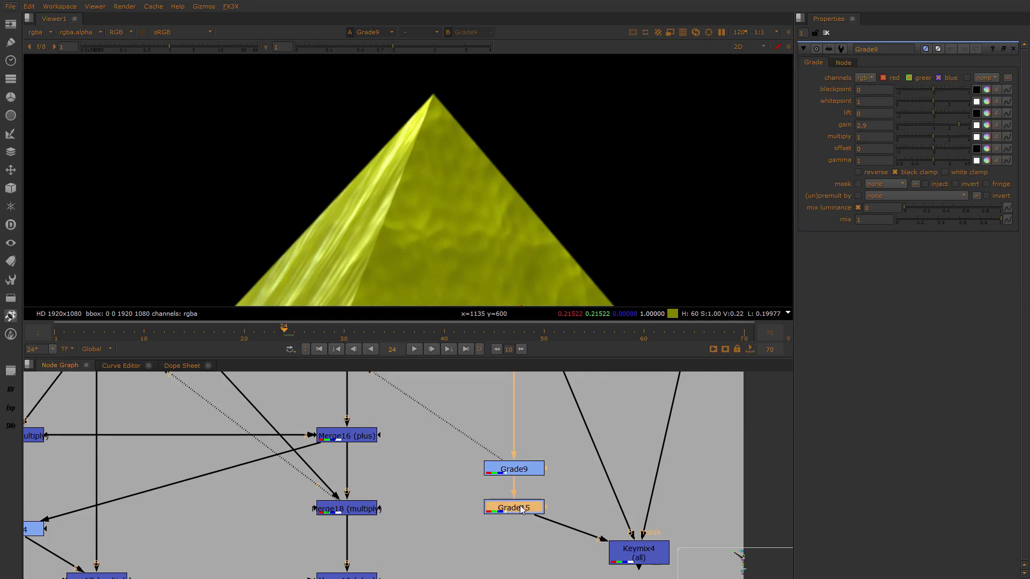
pyautogui.doubleClick(523, 508)
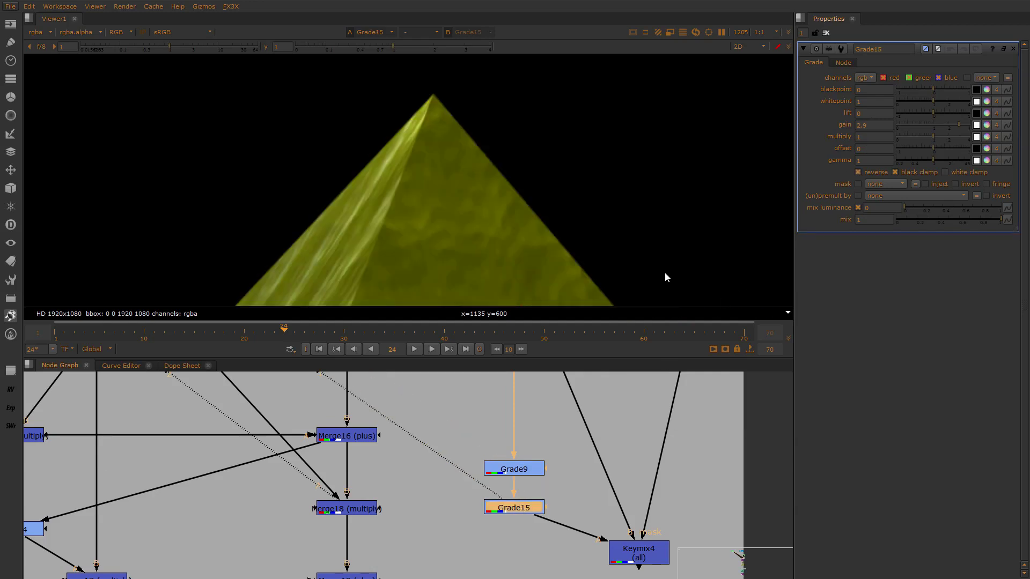
pyautogui.keyDown('shift'); pyautogui.click(536, 510); pyautogui.keyUp('shift')
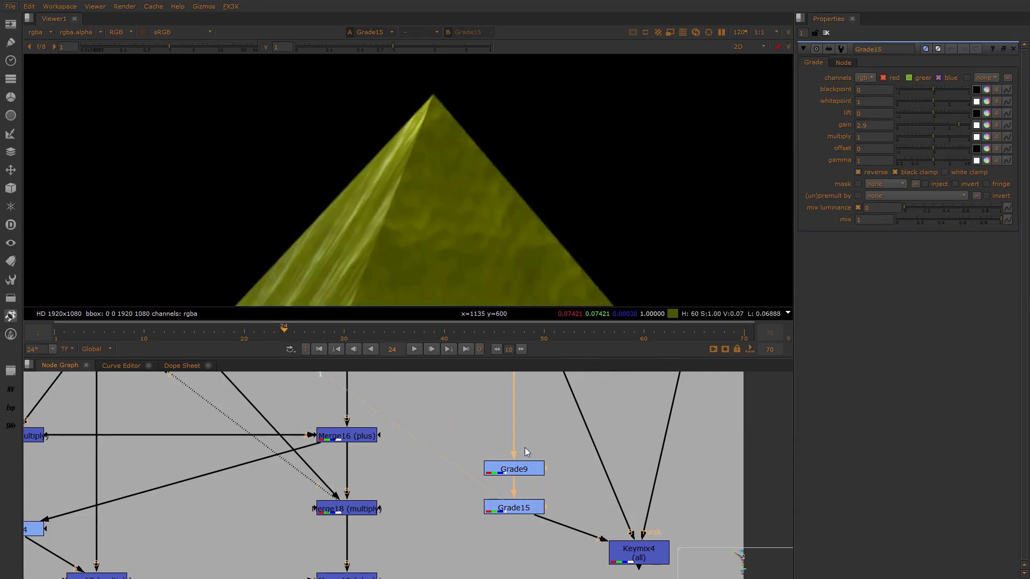
pyautogui.scroll(-3, 528, 453)
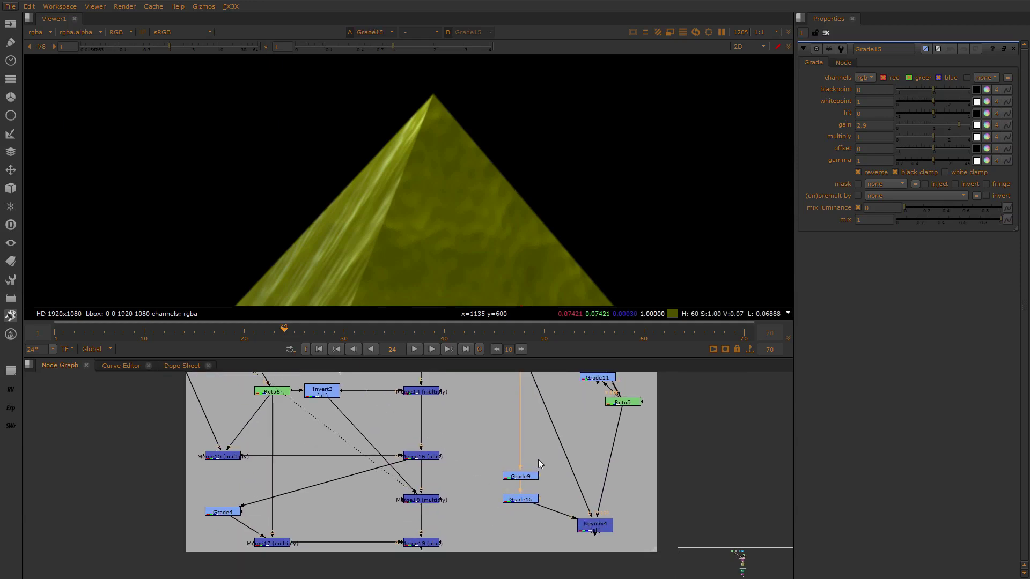
# View Keymix4 again, and shift Roto5 slightly away from Grade11
pyautogui.scroll(3, 596, 530)
pyautogui.click(566, 525)
pyautogui.press('1')
pyautogui.click(514, 431)
pyautogui.scroll(-3, 513, 428)
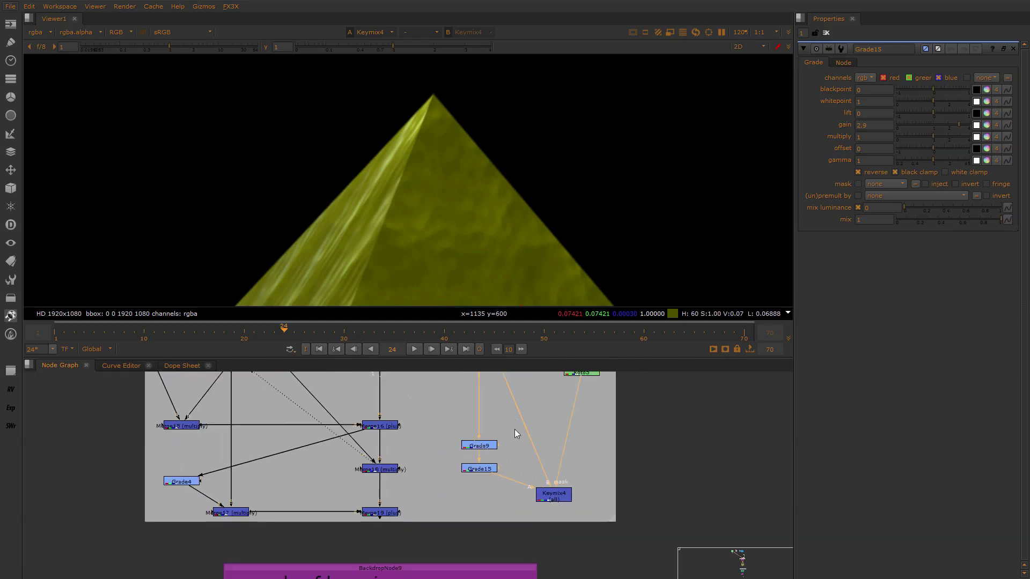
pyautogui.moveTo(513, 429); pyautogui.dragTo(528, 509, button='middle')
pyautogui.scroll(3, 549, 444)
pyautogui.moveTo(592, 434); pyautogui.dragTo(589, 407, button='middle')
pyautogui.moveTo(610, 427); pyautogui.dragTo(634, 433)
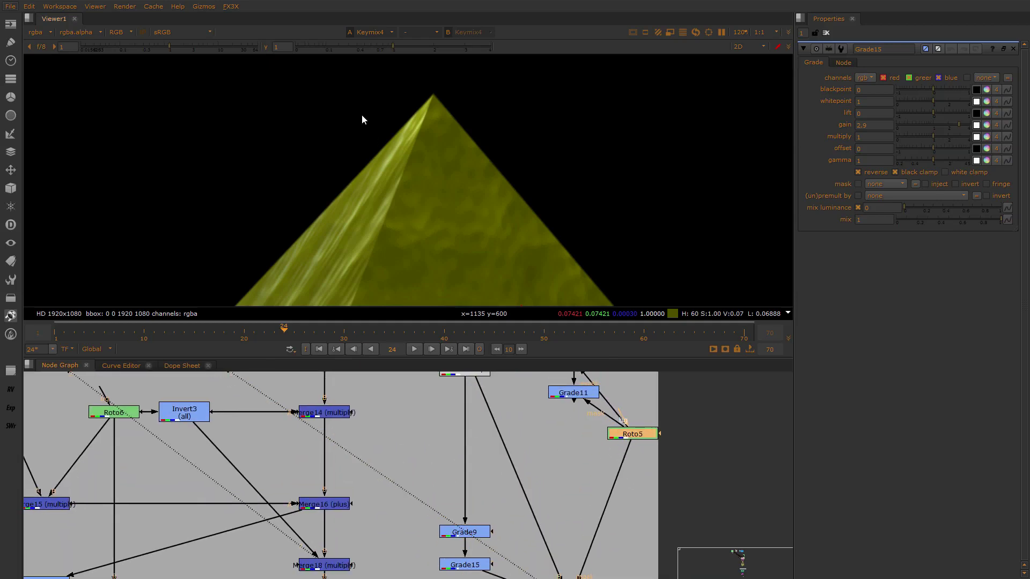
# View the masked Grade11 result and examine the pyramid up close for artefacts along the roto edge
pyautogui.click(572, 390)
pyautogui.press('1')
pyautogui.click(542, 409)
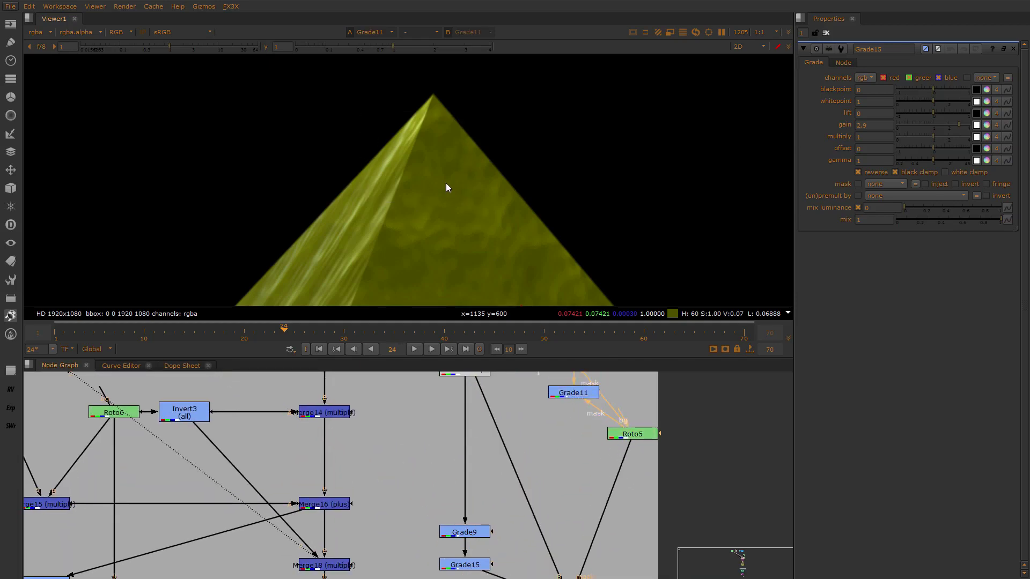
pyautogui.scroll(3, 575, 409)
pyautogui.scroll(4, 394, 172)
# Reposition Grade11 and Roto5 in the masked branch, placing Roto5 slightly higher beside Grade11
pyautogui.moveTo(586, 381); pyautogui.dragTo(566, 414)
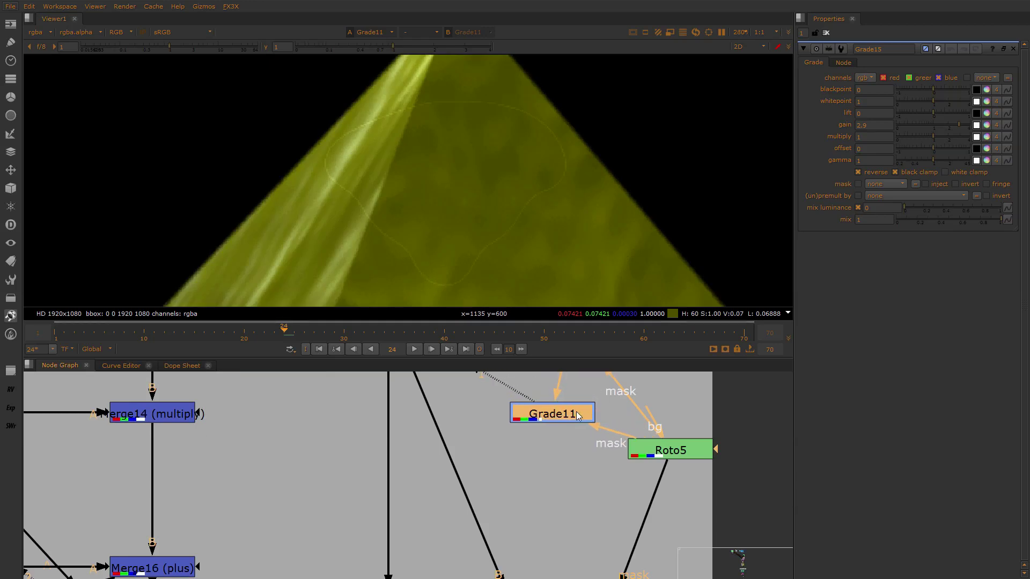
pyautogui.moveTo(568, 376); pyautogui.dragTo(569, 450, button='middle')
pyautogui.scroll(-1, 570, 445)
pyautogui.moveTo(576, 417); pyautogui.dragTo(560, 418)
pyautogui.scroll(-1, 581, 418)
pyautogui.moveTo(582, 442); pyautogui.dragTo(567, 377, button='middle')
pyautogui.moveTo(623, 443); pyautogui.dragTo(646, 409)
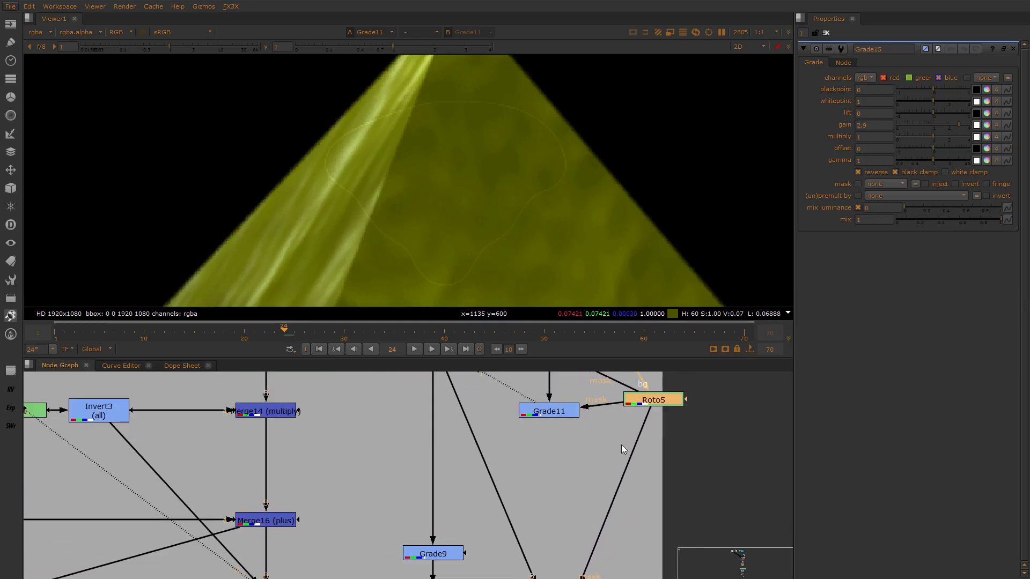
# View Keymix4 to check its A, B and mask inputs, and nudge Roto5 to sit between Grade2 and Grade11
pyautogui.scroll(-2, 608, 504)
pyautogui.moveTo(608, 504); pyautogui.dragTo(607, 454, button='middle')
pyautogui.keyDown('ctrl'); pyautogui.keyDown('shift'); pyautogui.click(579, 498); pyautogui.keyUp('shift'); pyautogui.keyUp('ctrl')
pyautogui.moveTo(545, 444); pyautogui.dragTo(568, 453, button='middle')
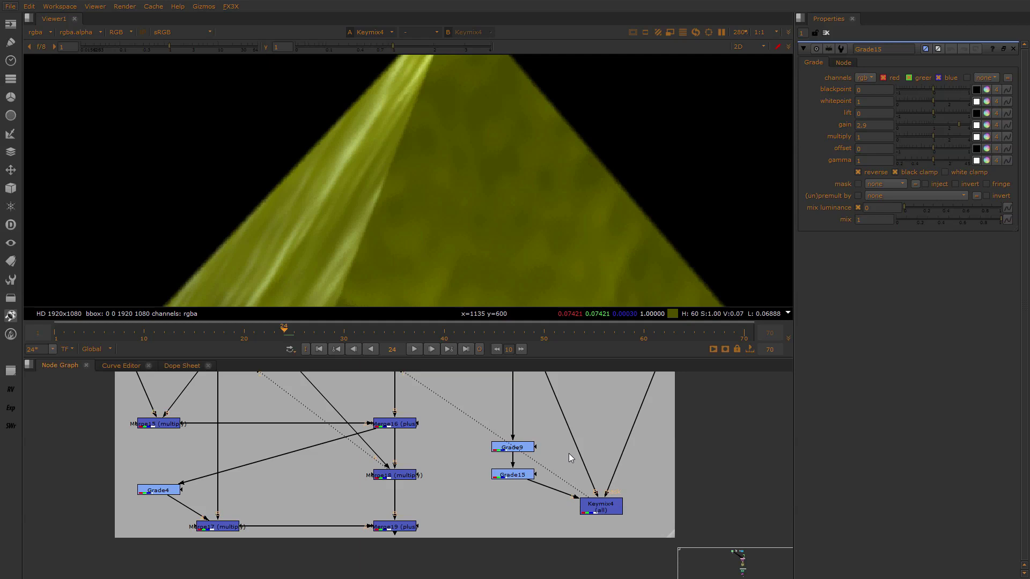
pyautogui.scroll(-2, 612, 490)
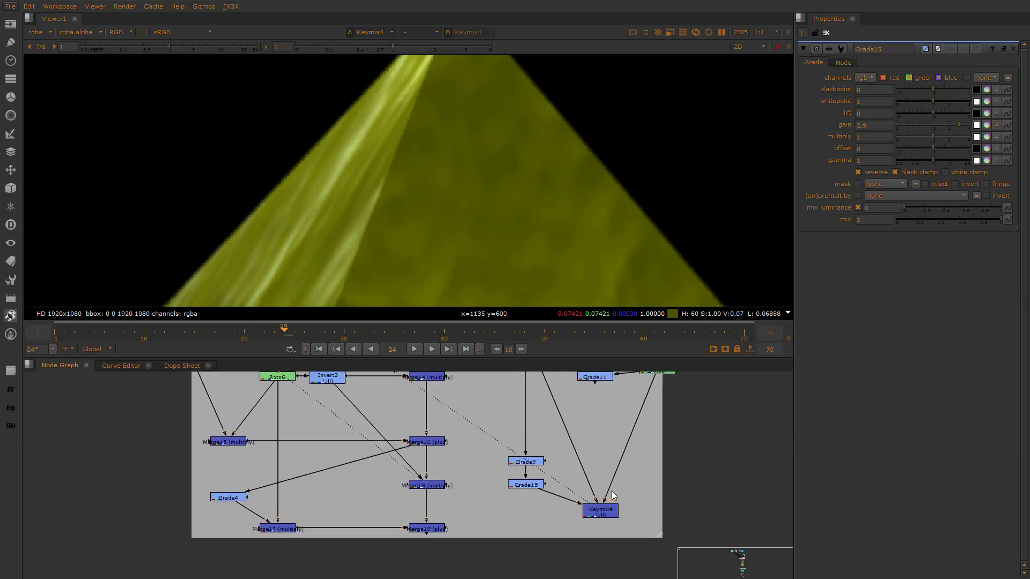
pyautogui.click(594, 513)
pyautogui.scroll(2, 596, 514)
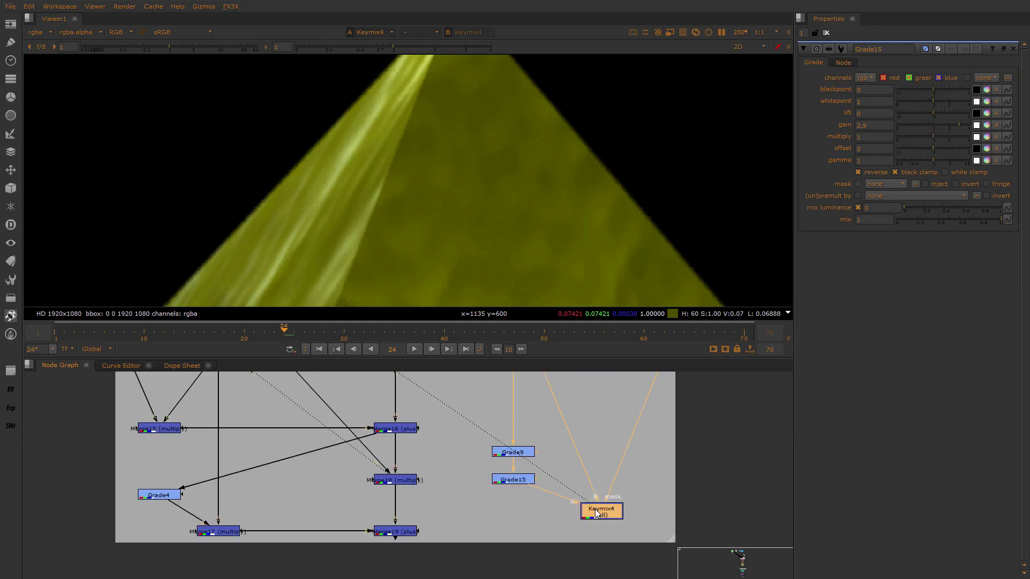
pyautogui.scroll(-2, 611, 507)
pyautogui.scroll(2, 622, 422)
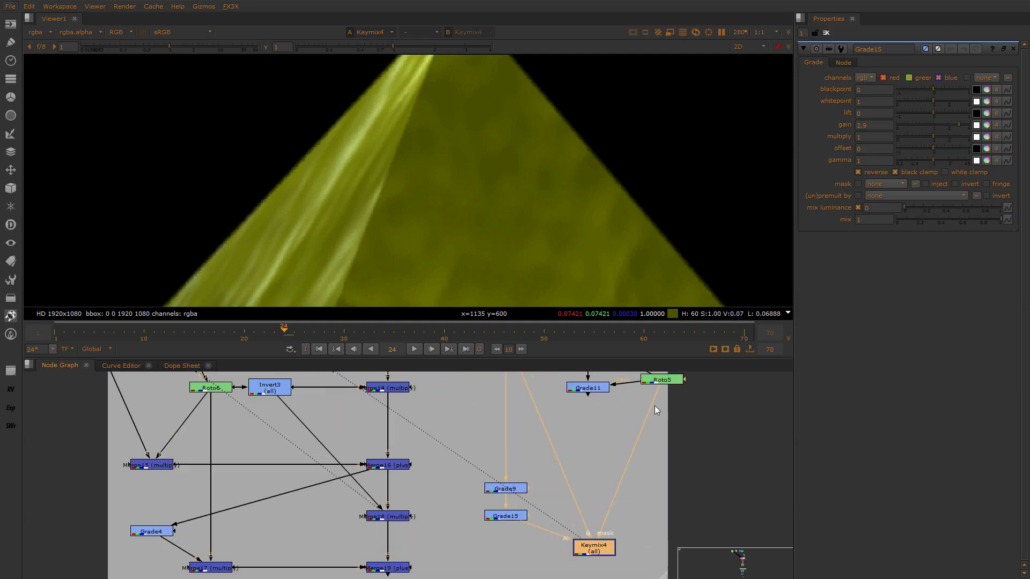
pyautogui.moveTo(632, 400); pyautogui.dragTo(617, 456, button='middle')
pyautogui.moveTo(655, 429); pyautogui.dragTo(653, 415)
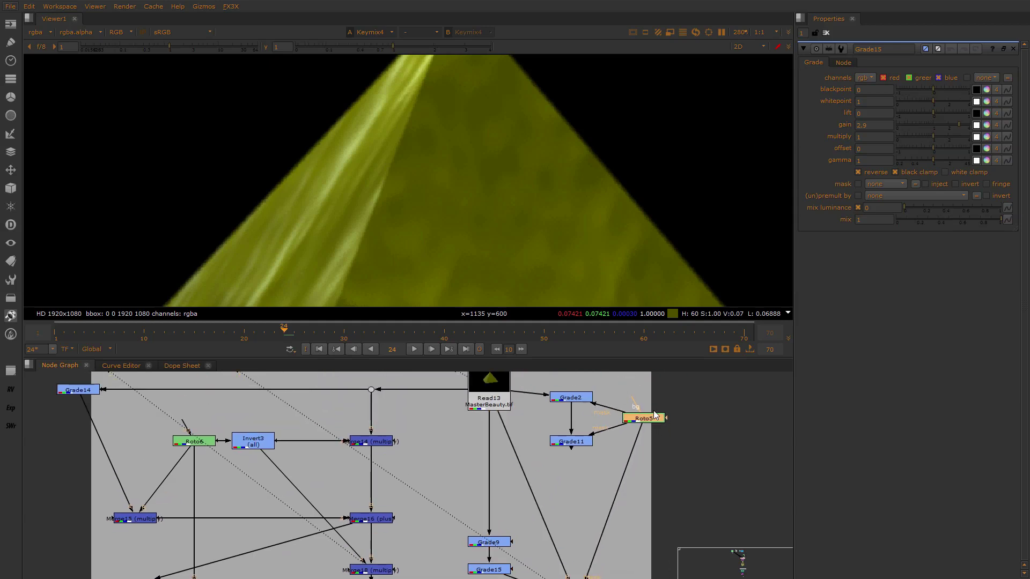
# View the bar photo Read9 from the "example of keymix" backdrop, fitted to the viewer
pyautogui.moveTo(497, 545); pyautogui.dragTo(512, 487, button='middle')
pyautogui.scroll(1, 558, 529)
pyautogui.scroll(-3, 564, 480)
pyautogui.moveTo(558, 528); pyautogui.dragTo(564, 410, button='middle')
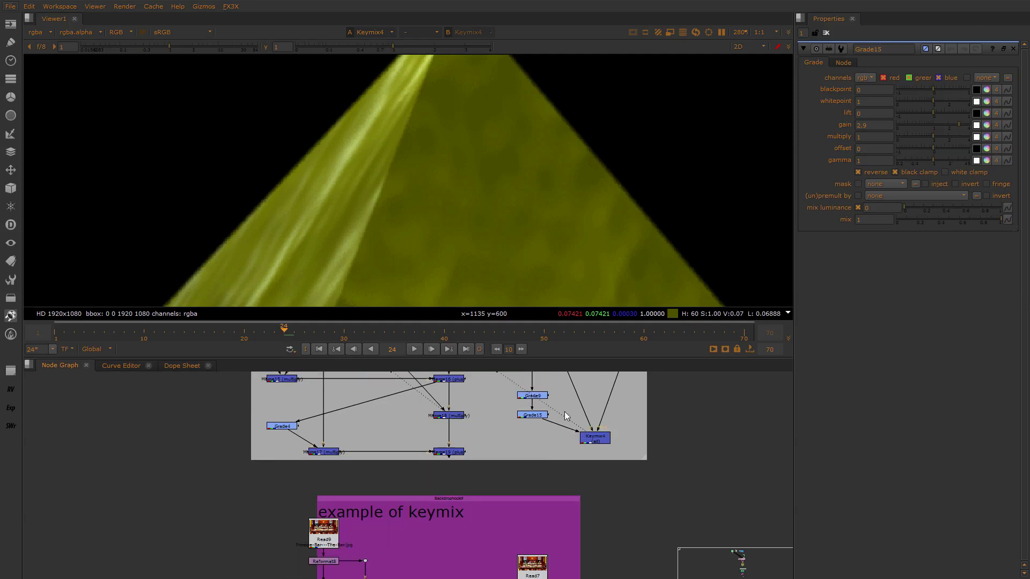
pyautogui.moveTo(474, 455); pyautogui.dragTo(481, 357, button='middle')
pyautogui.scroll(2, 416, 430)
pyautogui.scroll(1, 417, 429)
pyautogui.moveTo(438, 401); pyautogui.dragTo(439, 368, button='middle')
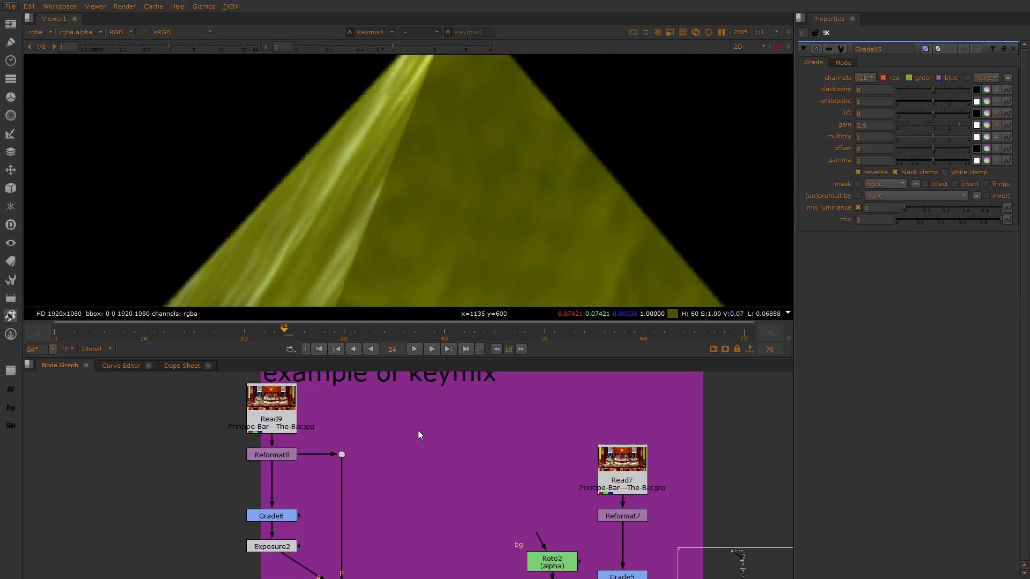
pyautogui.scroll(-1, 418, 430)
pyautogui.moveTo(417, 424)
pyautogui.mouseDown(button='middle')
pyautogui.moveTo(416, 438)
pyautogui.moveTo(411, 417)
pyautogui.mouseUp(button='middle')
pyautogui.moveTo(444, 472); pyautogui.dragTo(469, 464, button='middle')
pyautogui.scroll(-2, 466, 461)
pyautogui.scroll(2, 338, 438)
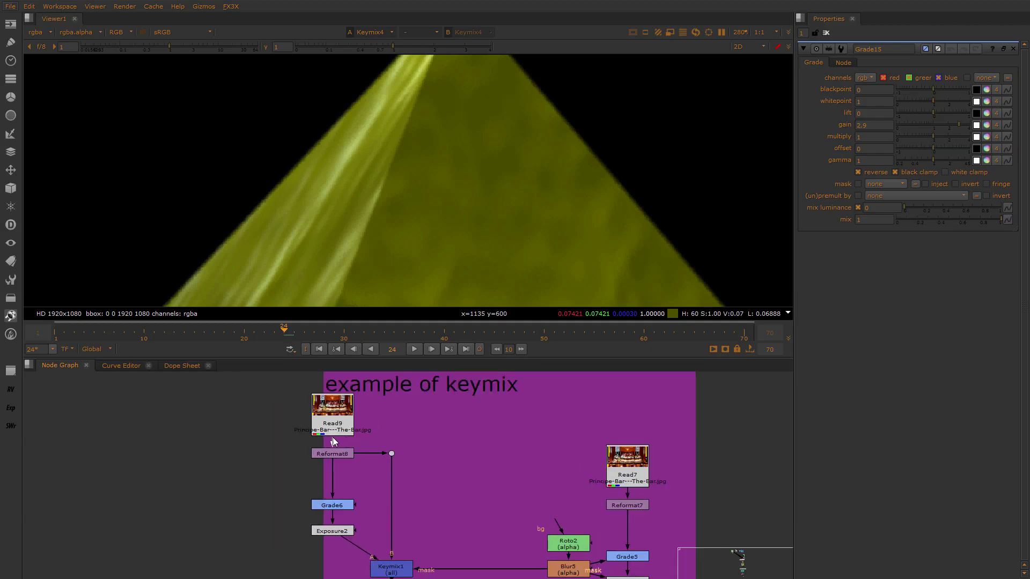
pyautogui.click(333, 429)
pyautogui.press('1')
pyautogui.press('f')
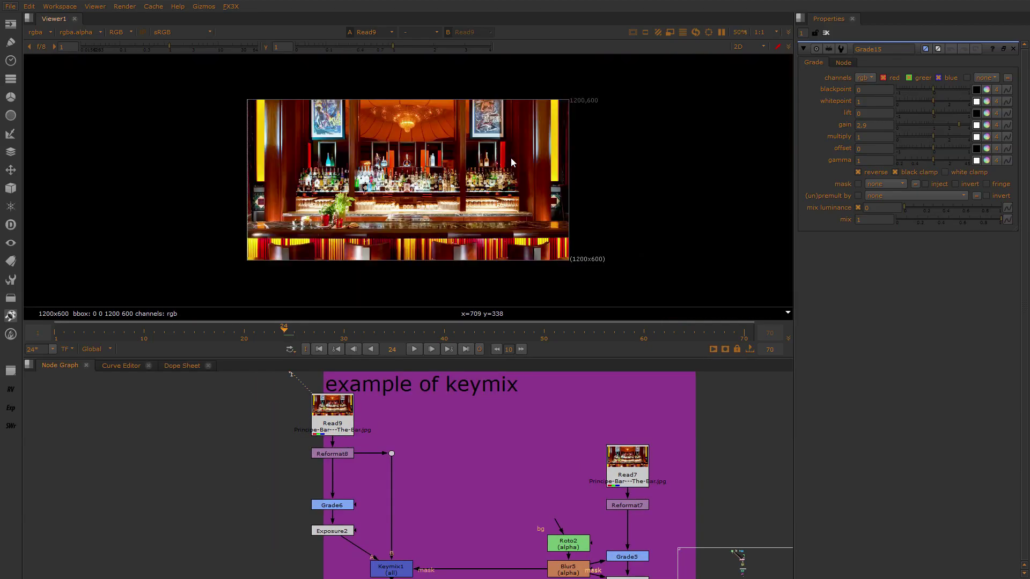
# View the same bar photo in Read7 and its Reformat7 in the masked branch
pyautogui.click(638, 473)
pyautogui.moveTo(660, 506); pyautogui.dragTo(643, 462, button='middle')
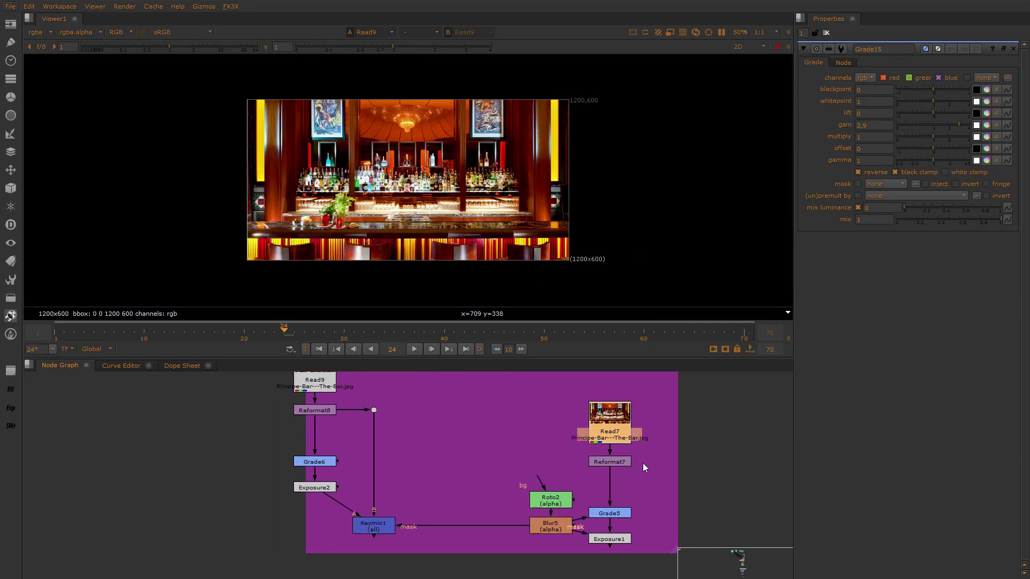
pyautogui.scroll(1, 642, 463)
pyautogui.click(597, 526)
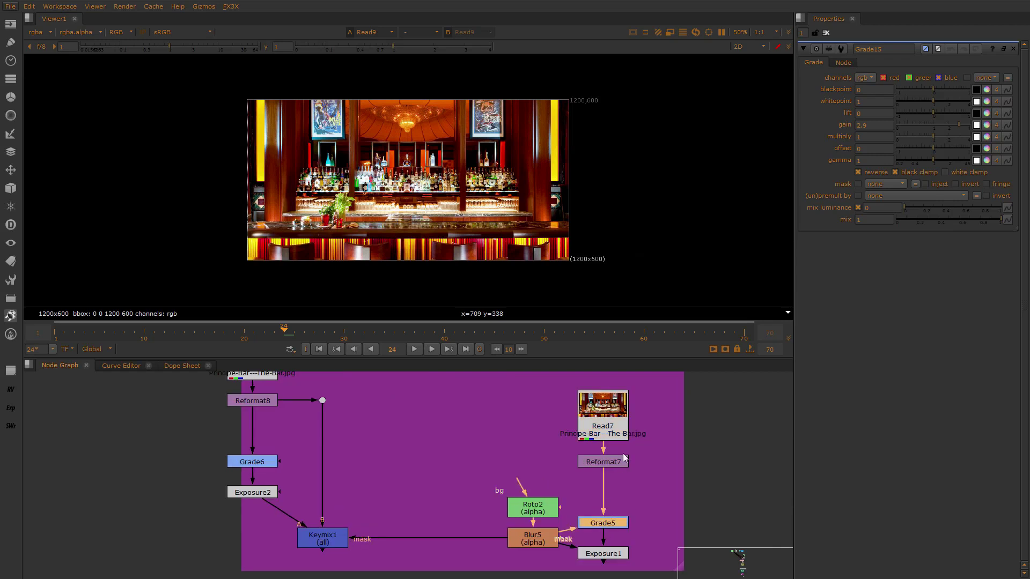
pyautogui.click(620, 417)
pyautogui.press('1')
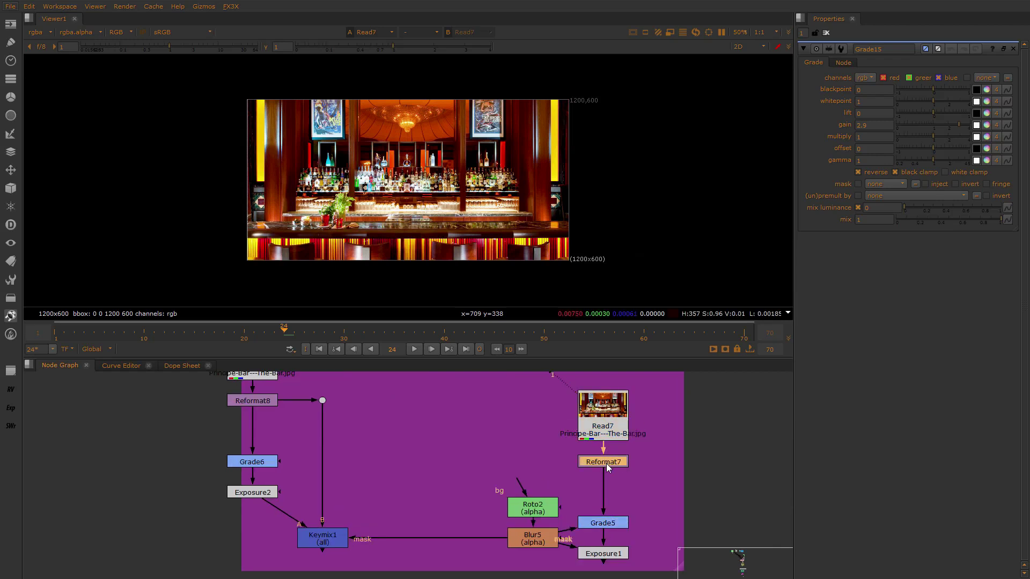
pyautogui.click(606, 462)
pyautogui.press('1')
pyautogui.scroll(2, 568, 478)
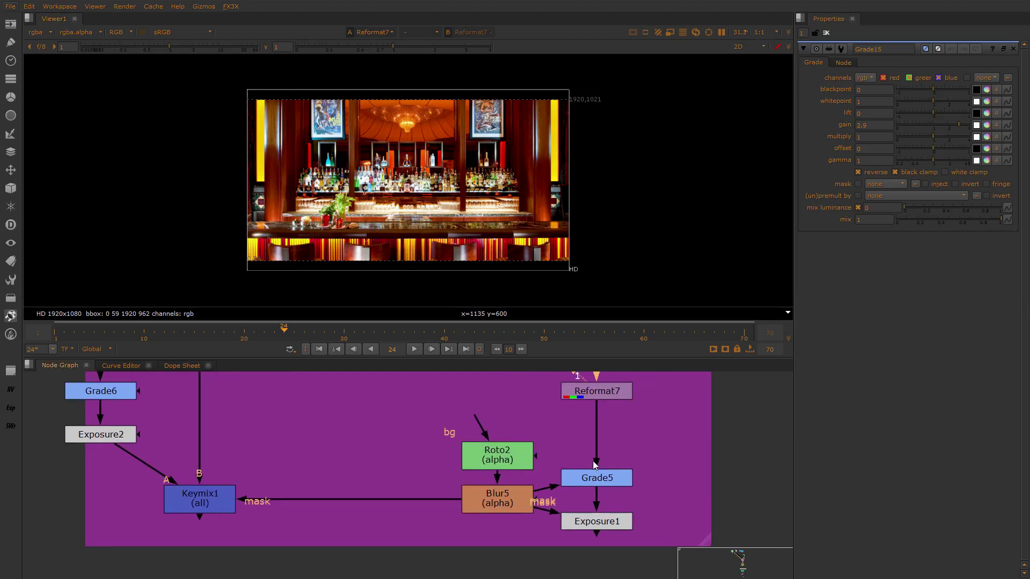
# View Roto2's alpha matte, and inspect the masked Grade5 result in colour around the chandelier
pyautogui.click(597, 475)
pyautogui.press('1')
pyautogui.click(497, 455)
pyautogui.press('1')
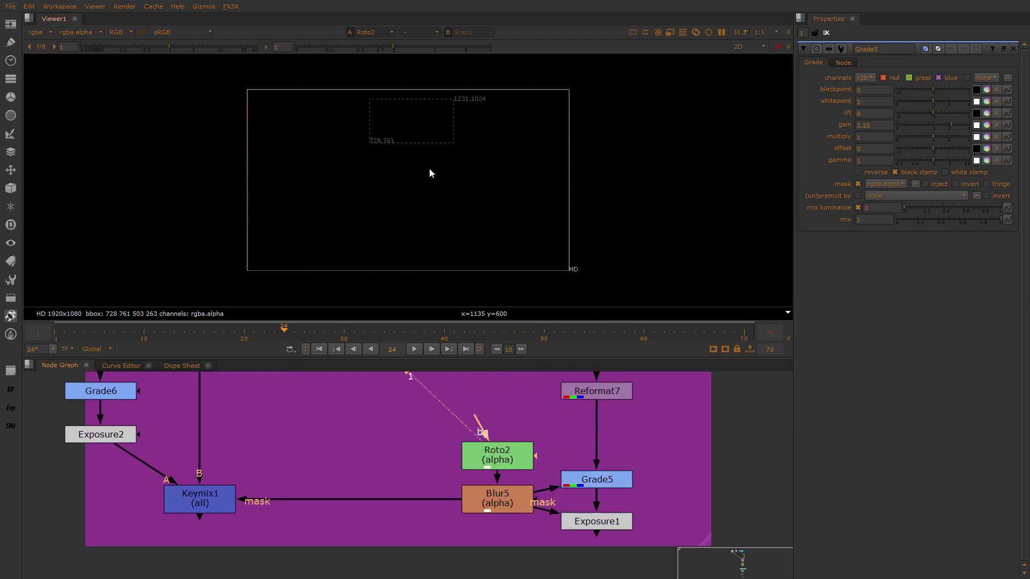
pyautogui.press('a')
pyautogui.scroll(2, 409, 120)
pyautogui.click(597, 479)
pyautogui.press('1')
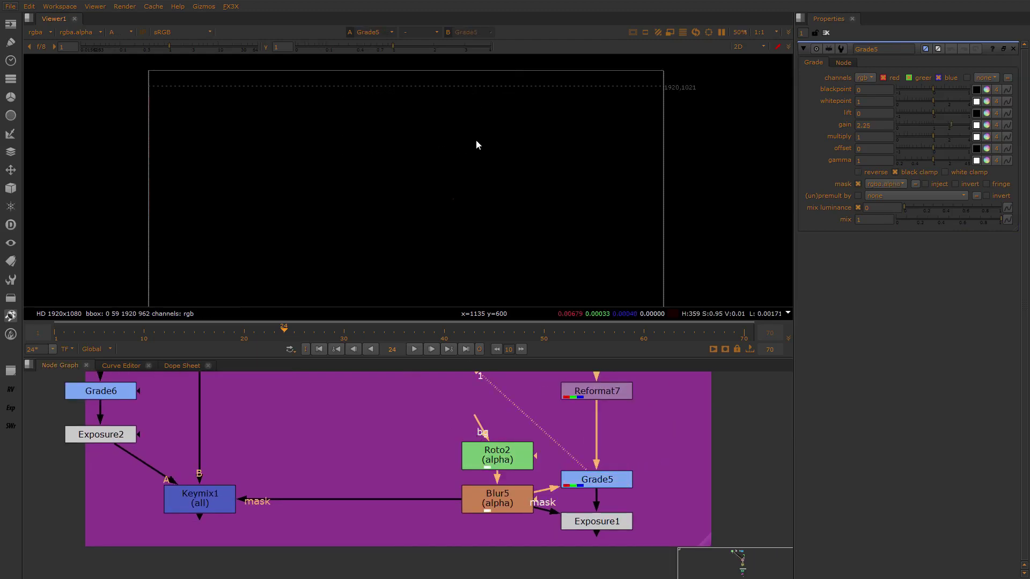
pyautogui.press('a')
pyautogui.scroll(5, 408, 108)
# Toggle Grade5 off and on to compare the chandelier with and without the masked grade
pyautogui.click(607, 481)
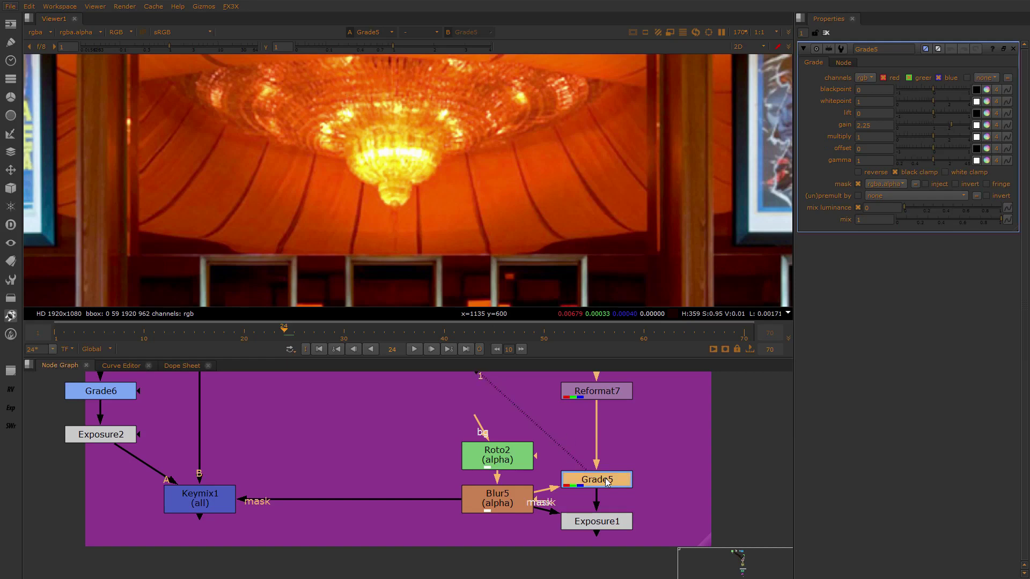
pyautogui.press('d')
pyautogui.press('d')
pyautogui.press('d')
pyautogui.press('d')
# View Exposure1 and its properties, and examine the masked colour change around the chandelier
pyautogui.click(597, 520)
pyautogui.press('1')
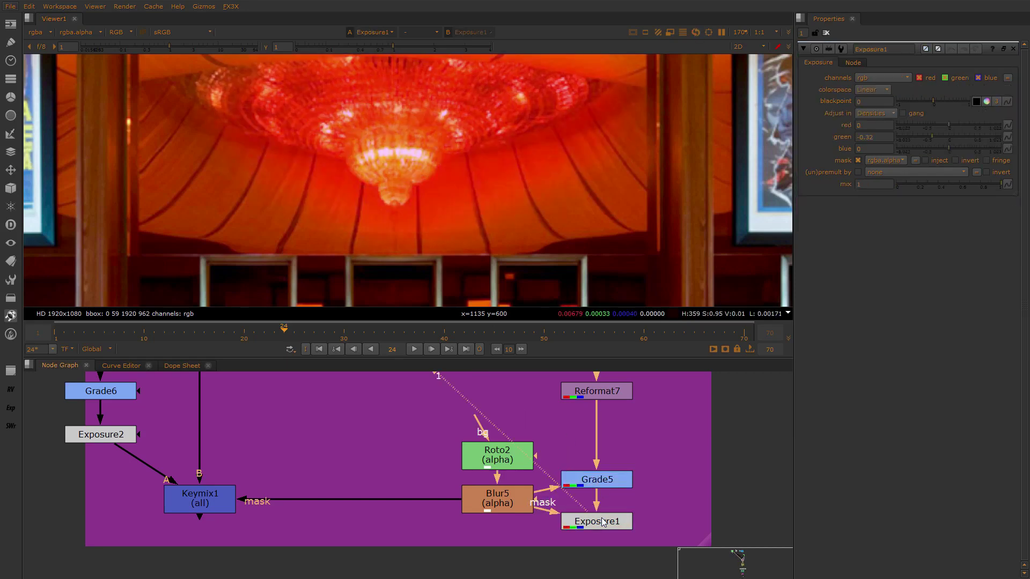
pyautogui.scroll(-1, 437, 166)
pyautogui.moveTo(437, 166); pyautogui.dragTo(504, 211, button='middle')
pyautogui.scroll(1, 504, 211)
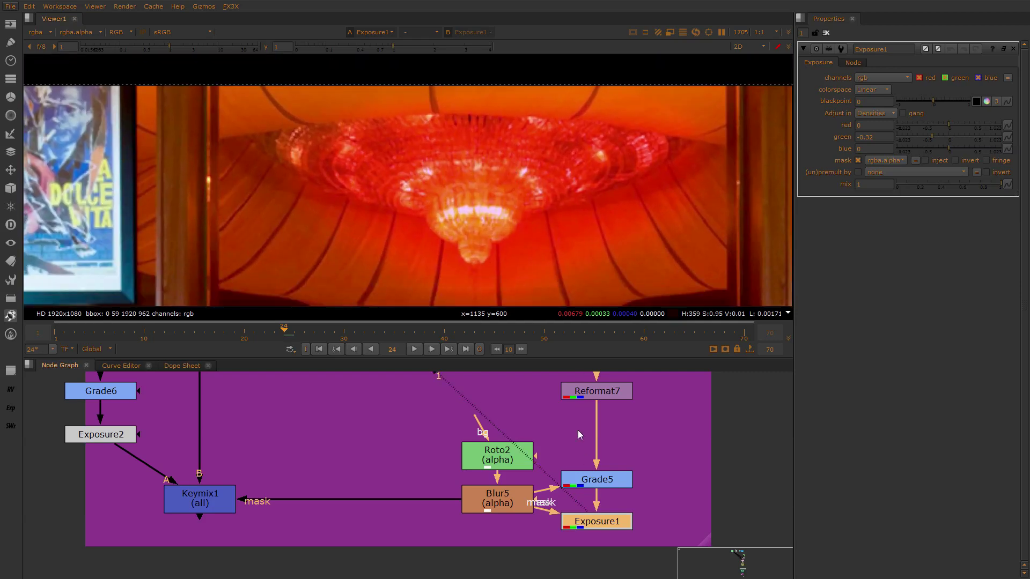
# Highlight the unmasked branch from Read9 down to Keymix1, and open Keymix1's properties
pyautogui.click(647, 471)
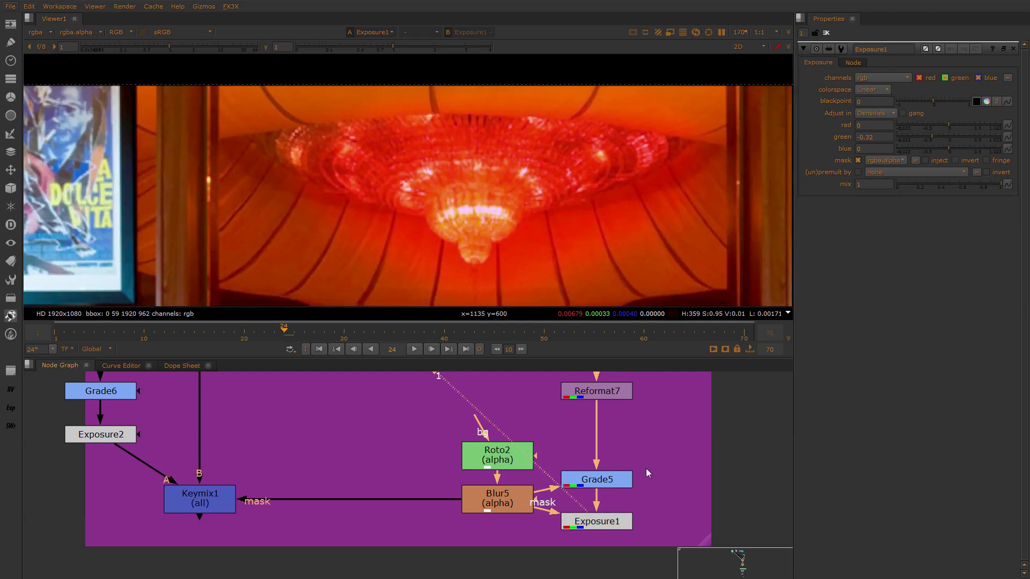
pyautogui.scroll(-2, 304, 452)
pyautogui.scroll(-3, 397, 485)
pyautogui.scroll(1, 355, 442)
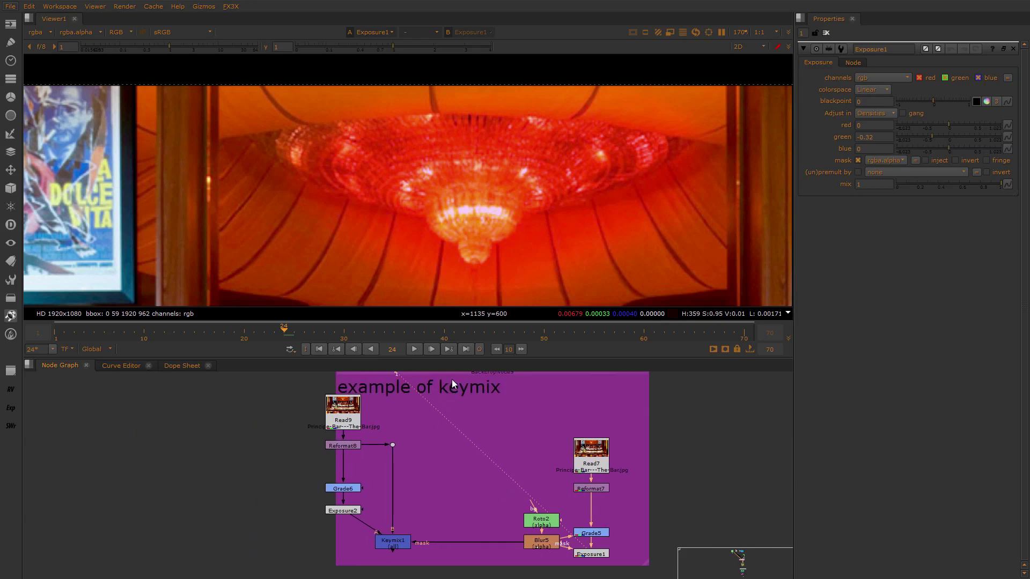
pyautogui.moveTo(452, 380); pyautogui.dragTo(321, 562)
pyautogui.scroll(3, 458, 494)
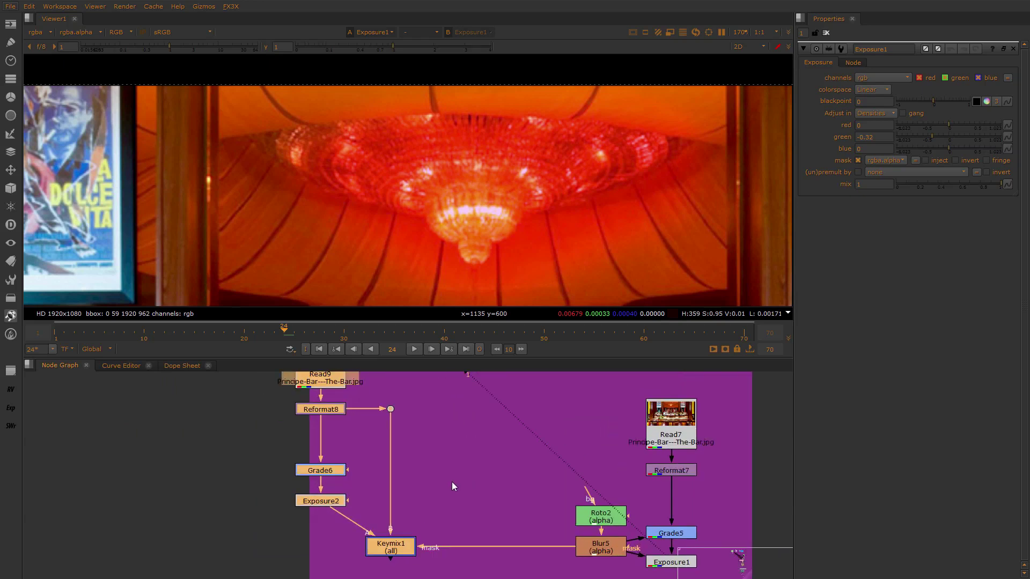
pyautogui.moveTo(406, 437); pyautogui.dragTo(304, 518)
pyautogui.doubleClick(446, 537)
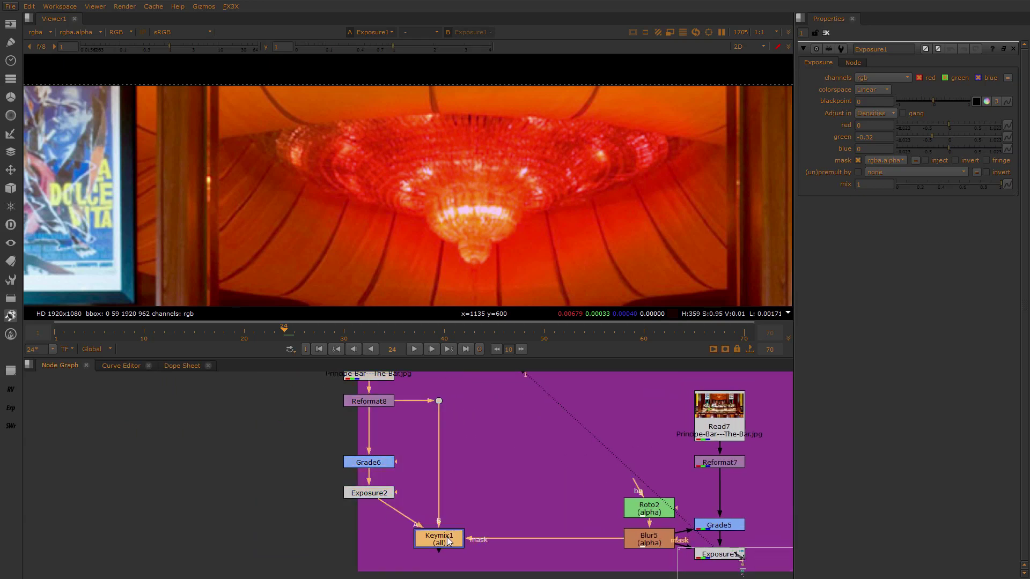
# View Blur5's alpha matte, and move Roto2 and Blur5 further away from Grade5 and Exposure1
pyautogui.moveTo(531, 532); pyautogui.dragTo(527, 492, button='middle')
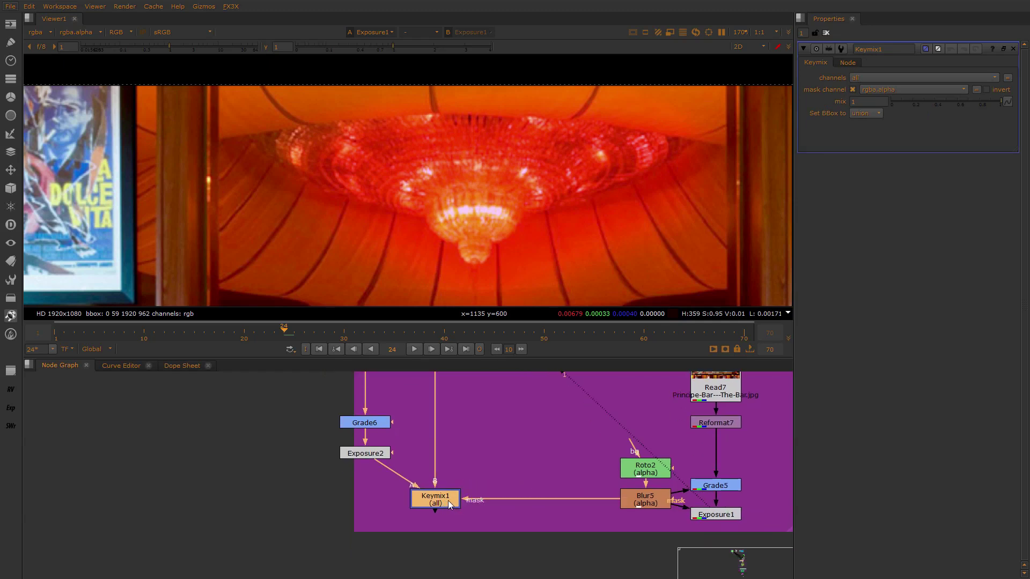
pyautogui.moveTo(595, 444); pyautogui.dragTo(682, 514)
pyautogui.click(641, 495)
pyautogui.press('1')
pyautogui.press('a')
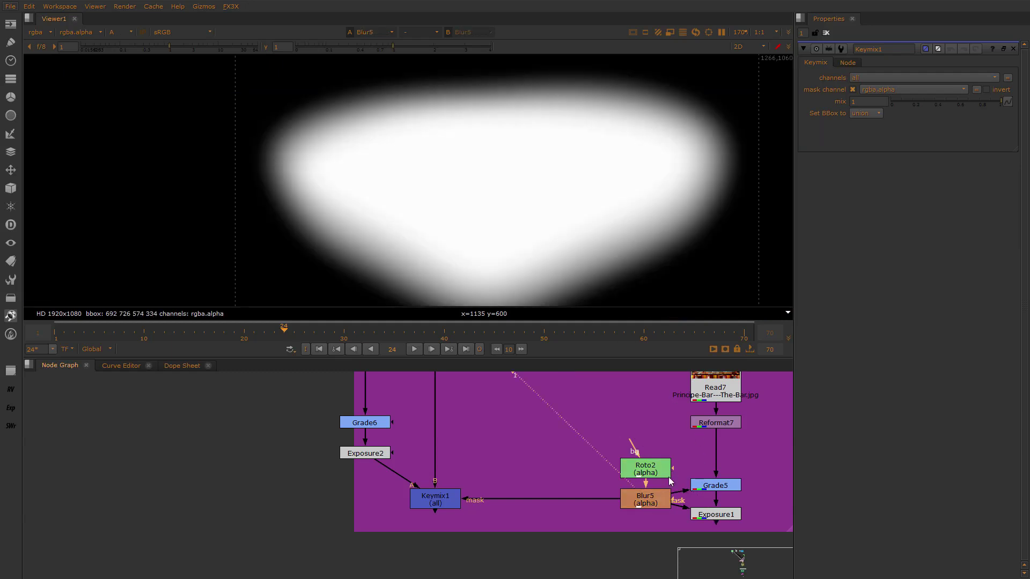
pyautogui.moveTo(671, 439); pyautogui.dragTo(568, 531)
pyautogui.moveTo(639, 502); pyautogui.dragTo(581, 507)
# Highlight Grade5 and Exposure1 to check their separate mask connections from Blur5, and view Exposure1
pyautogui.moveTo(747, 461); pyautogui.dragTo(638, 529)
pyautogui.scroll(-1, 608, 486)
pyautogui.moveTo(670, 489); pyautogui.dragTo(621, 477, button='middle')
pyautogui.scroll(2, 628, 488)
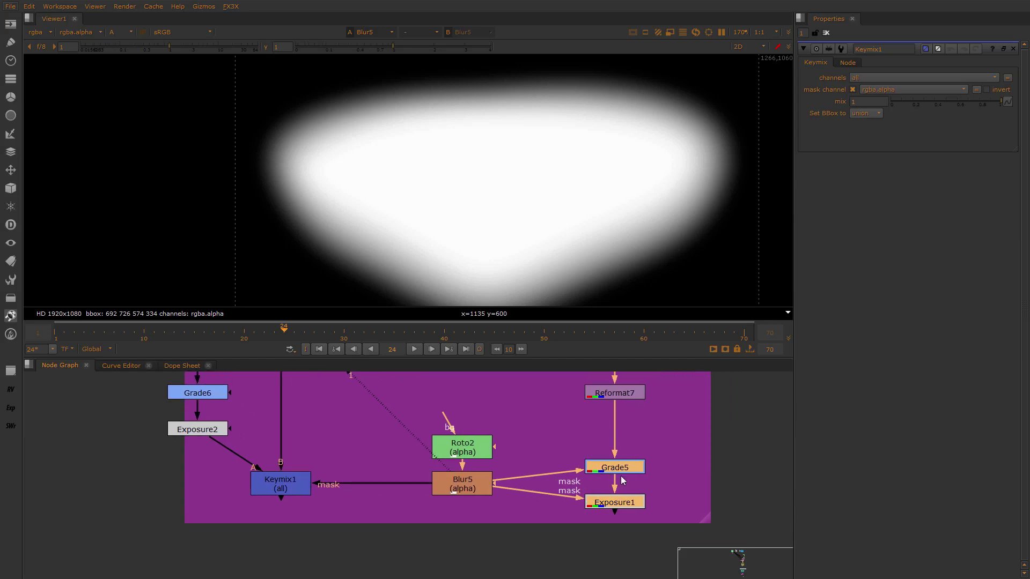
pyautogui.click(686, 452)
pyautogui.moveTo(669, 452); pyautogui.dragTo(571, 478)
pyautogui.click(620, 506)
pyautogui.press('1')
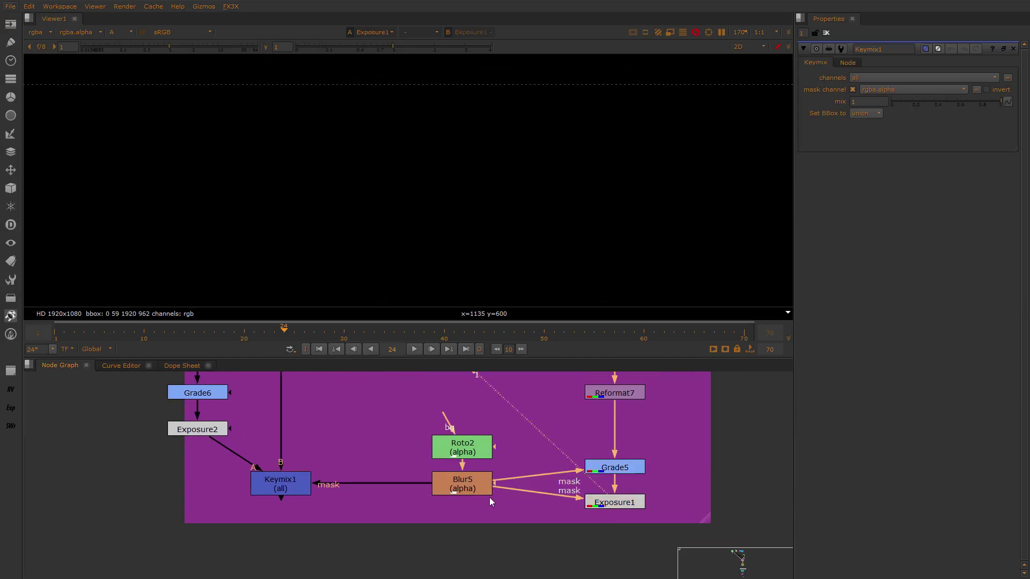
# View the unmasked Exposure2 result in colour, showing the chandelier and the shelves below
pyautogui.moveTo(378, 471); pyautogui.dragTo(532, 487, button='middle')
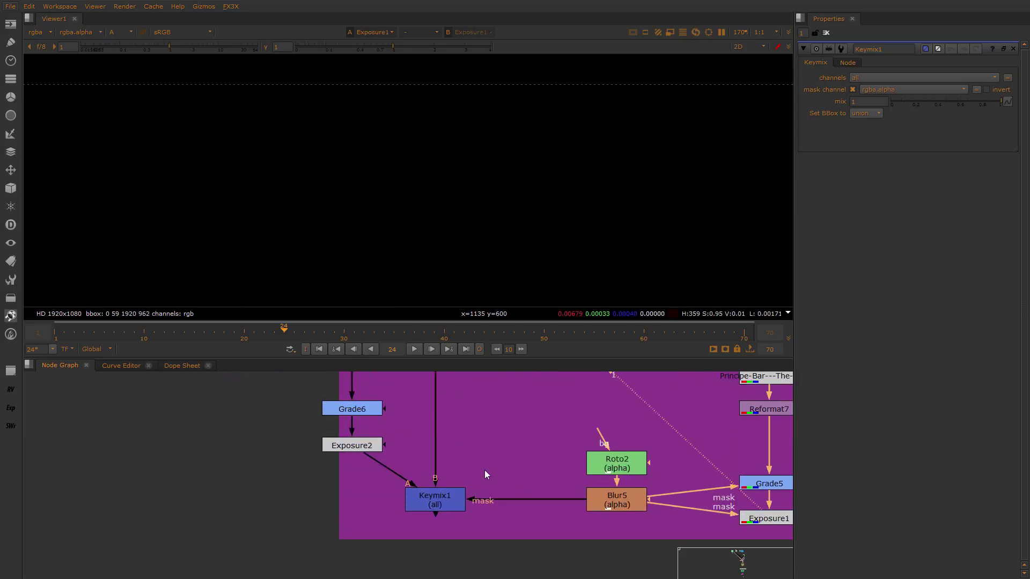
pyautogui.scroll(-1, 482, 514)
pyautogui.click(387, 484)
pyautogui.press('1')
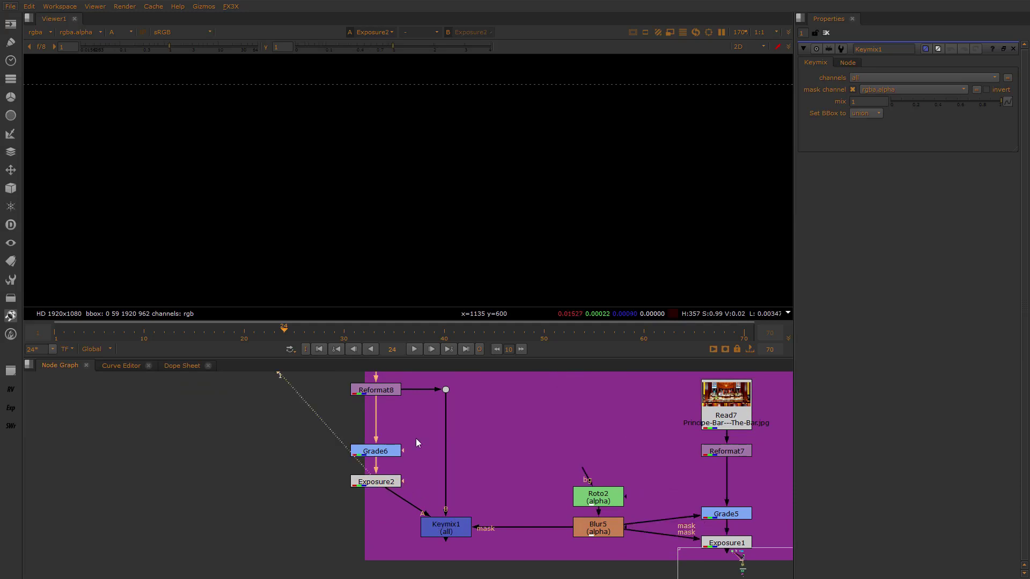
pyautogui.press('a')
pyautogui.press('a')
pyautogui.scroll(-1, 537, 224)
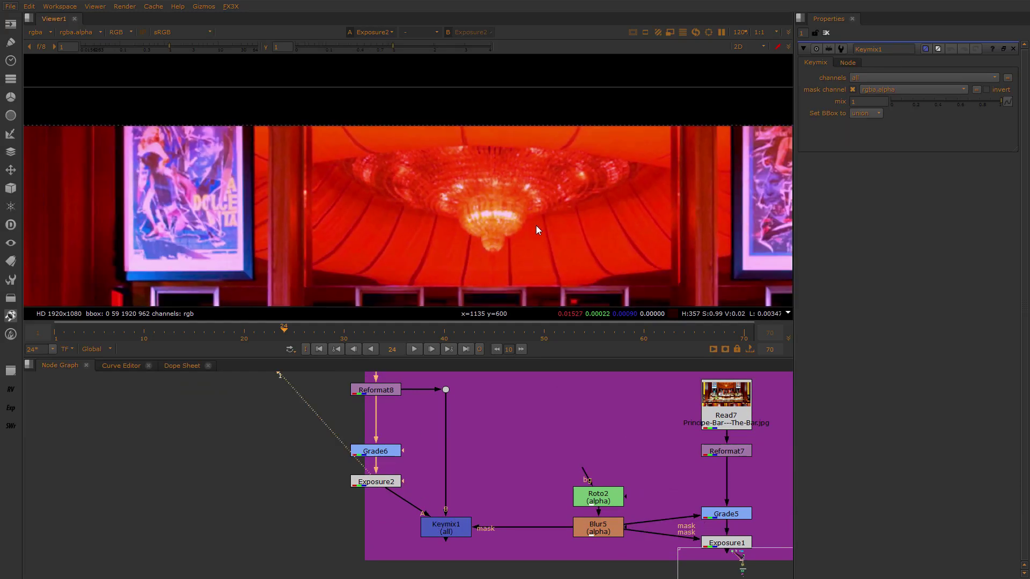
pyautogui.moveTo(535, 225); pyautogui.dragTo(497, 154, button='middle')
# Compare the Keymix1 result with the masked Exposure1 result up close on the chandelier
pyautogui.click(453, 526)
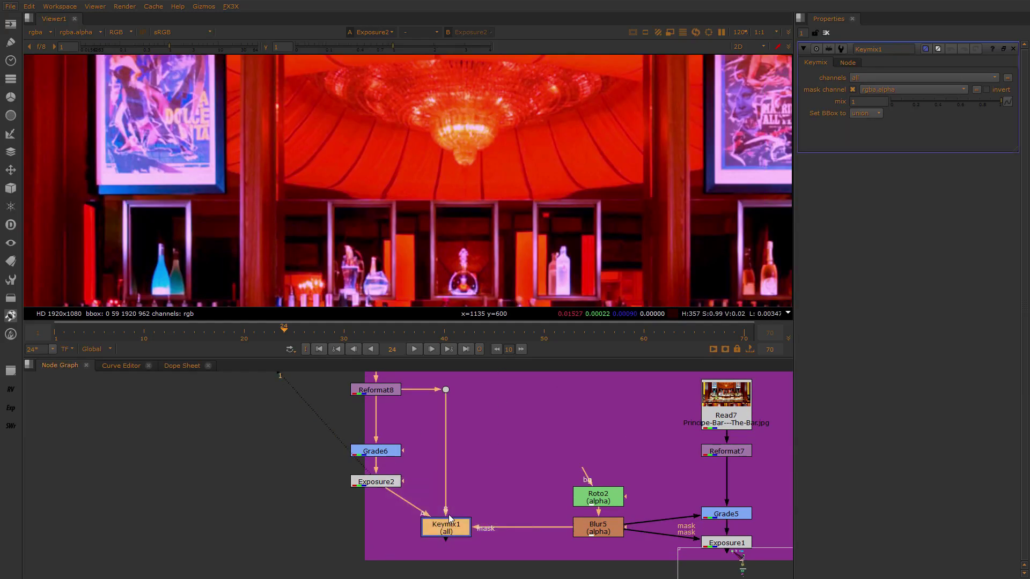
pyautogui.moveTo(507, 481); pyautogui.dragTo(502, 511, button='middle')
pyautogui.press('1')
pyautogui.scroll(-1, 563, 528)
pyautogui.moveTo(677, 558); pyautogui.dragTo(621, 486, button='middle')
pyautogui.click(641, 485)
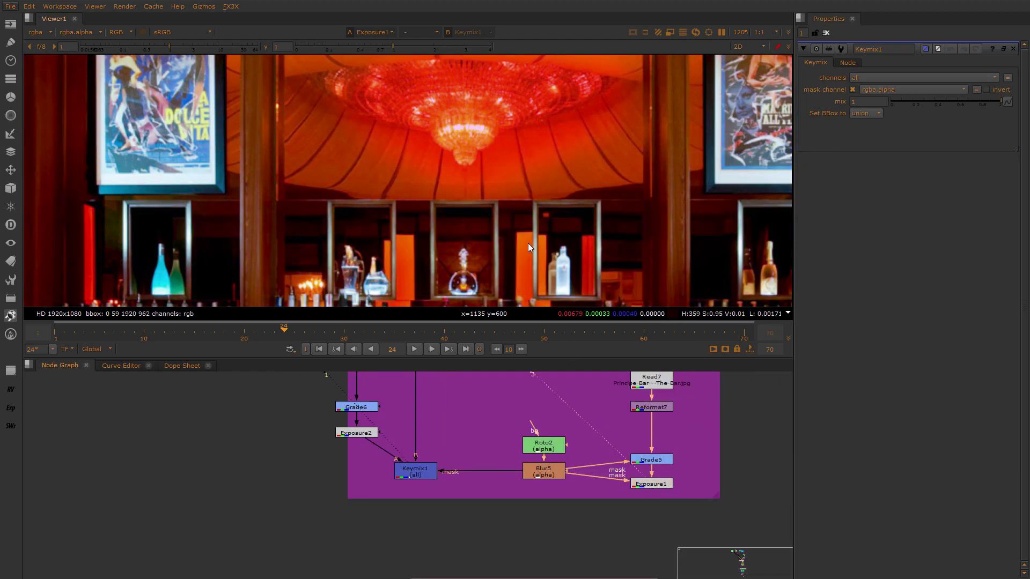
pyautogui.press('3')
pyautogui.scroll(3, 479, 120)
pyautogui.scroll(2, 479, 119)
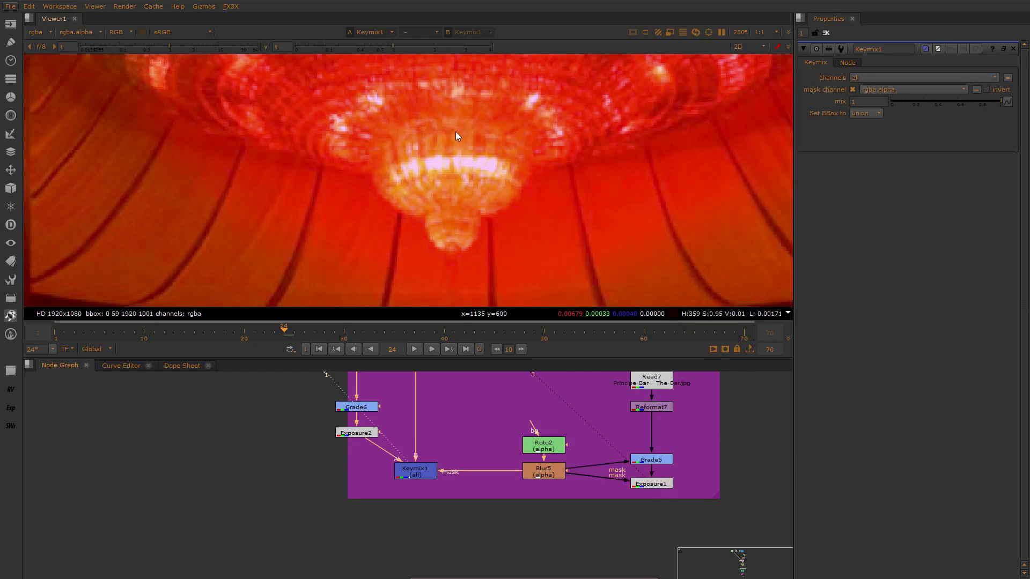
# Compare the Keymix1 and masked Exposure1 results up close on the red panels beside the chandelier
pyautogui.scroll(3, 268, 219)
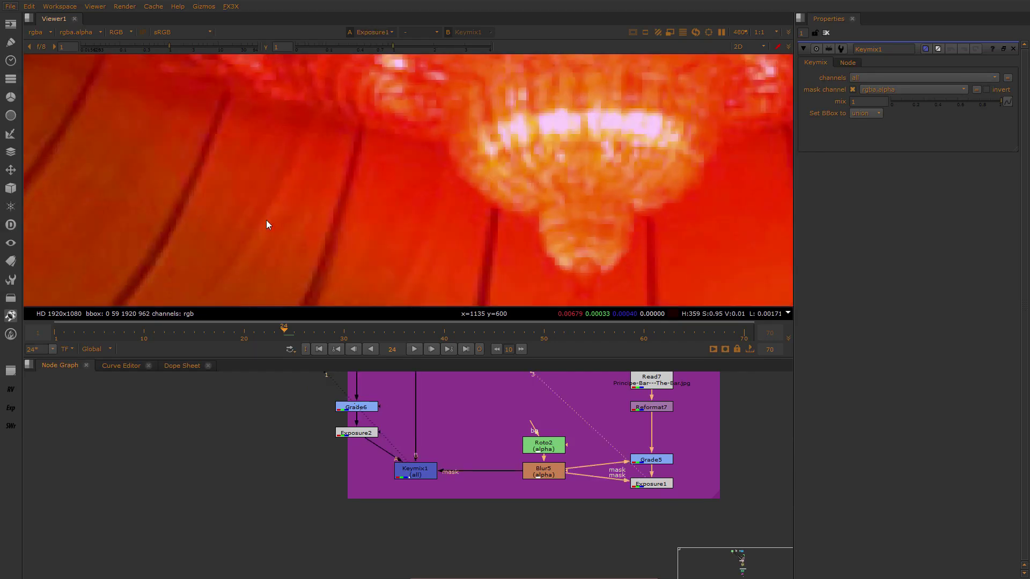
pyautogui.press('1')
pyautogui.scroll(1, 491, 171)
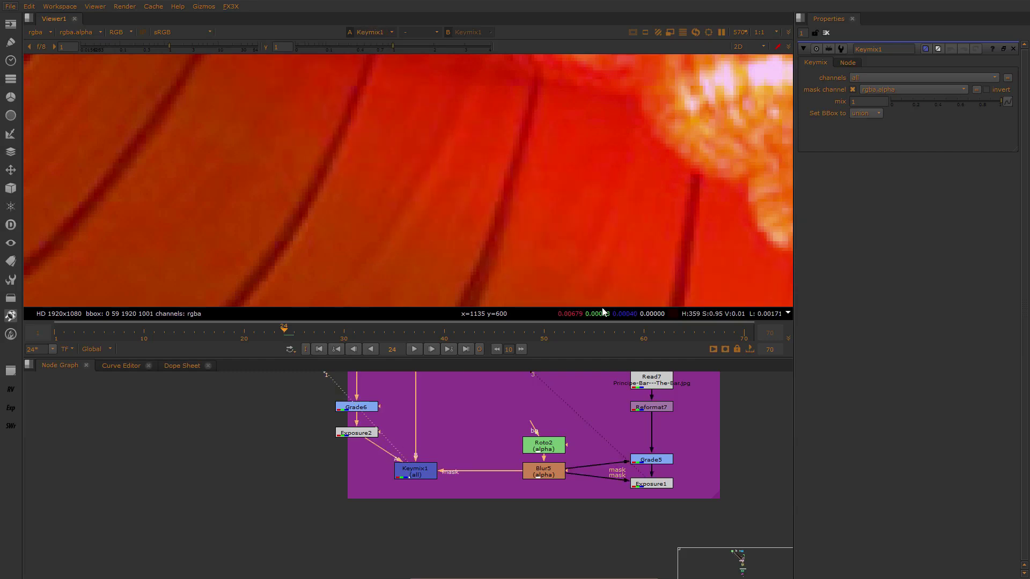
pyautogui.moveTo(743, 431); pyautogui.dragTo(610, 531)
pyautogui.scroll(-1, 667, 468)
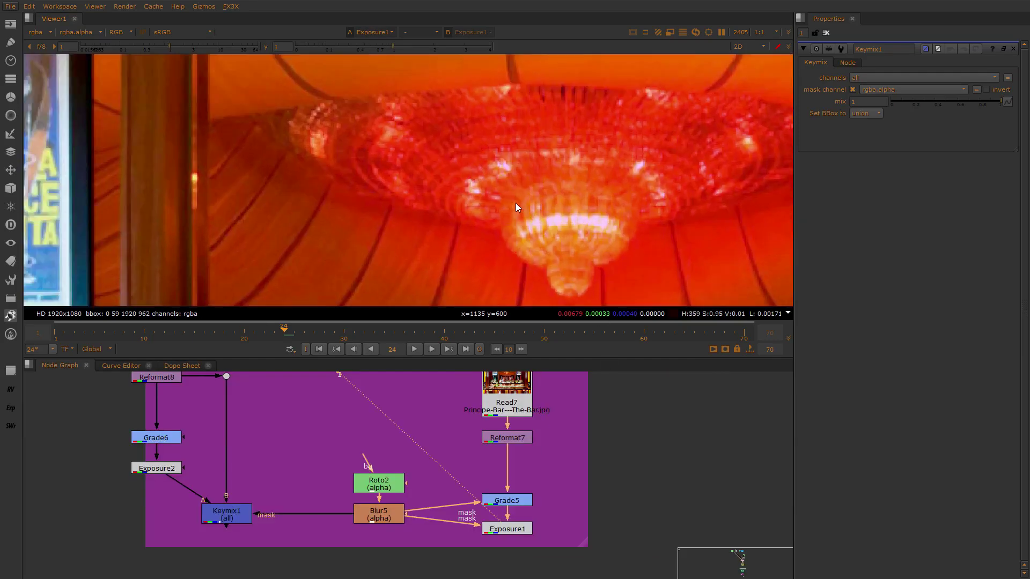
pyautogui.moveTo(516, 217); pyautogui.dragTo(476, 184, button='middle')
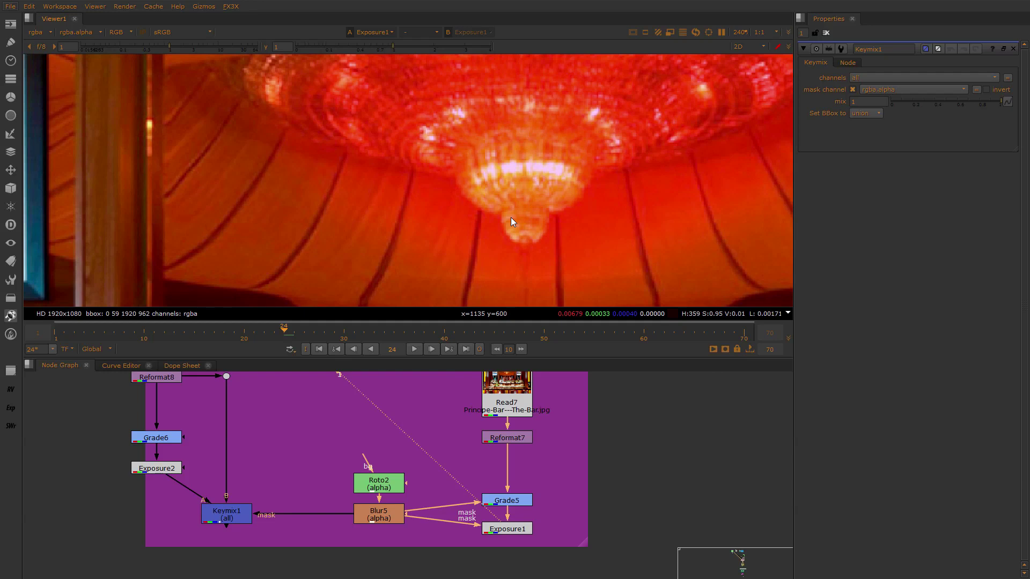
# Highlight the masked Grade5 and Exposure1 branch, the unmasked Grade6 and Exposure2 branch, and Keymix1's inputs, and view Keymix1
pyautogui.moveTo(481, 468); pyautogui.dragTo(555, 532)
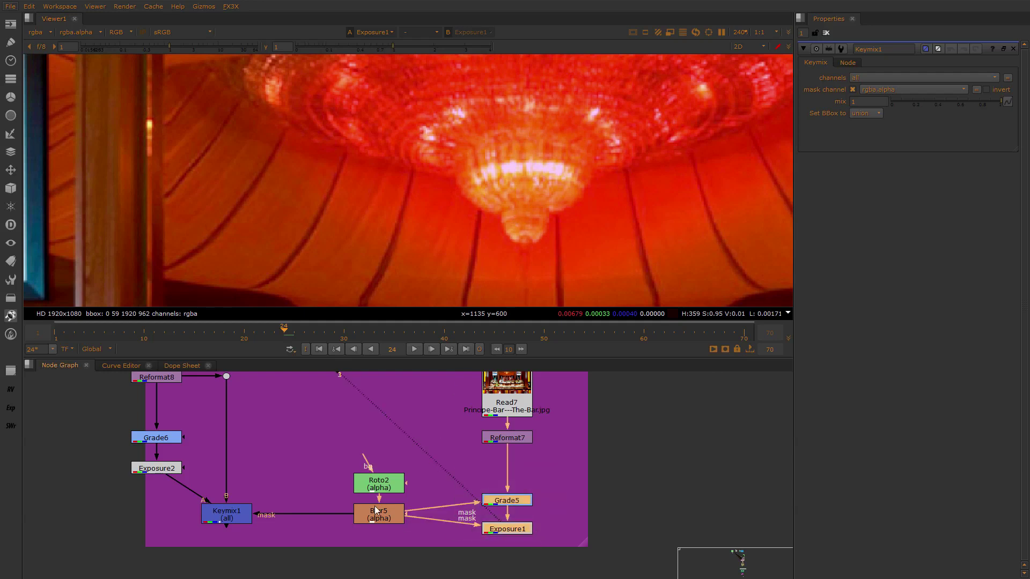
pyautogui.moveTo(290, 480); pyautogui.dragTo(396, 451, button='middle')
pyautogui.moveTo(385, 455); pyautogui.dragTo(254, 519)
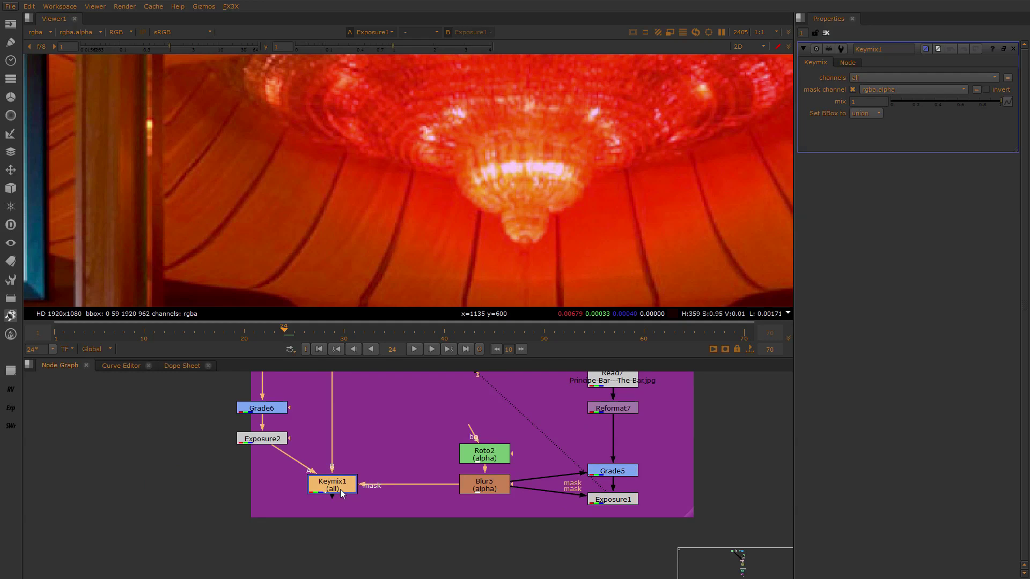
pyautogui.moveTo(388, 467); pyautogui.dragTo(413, 523, button='middle')
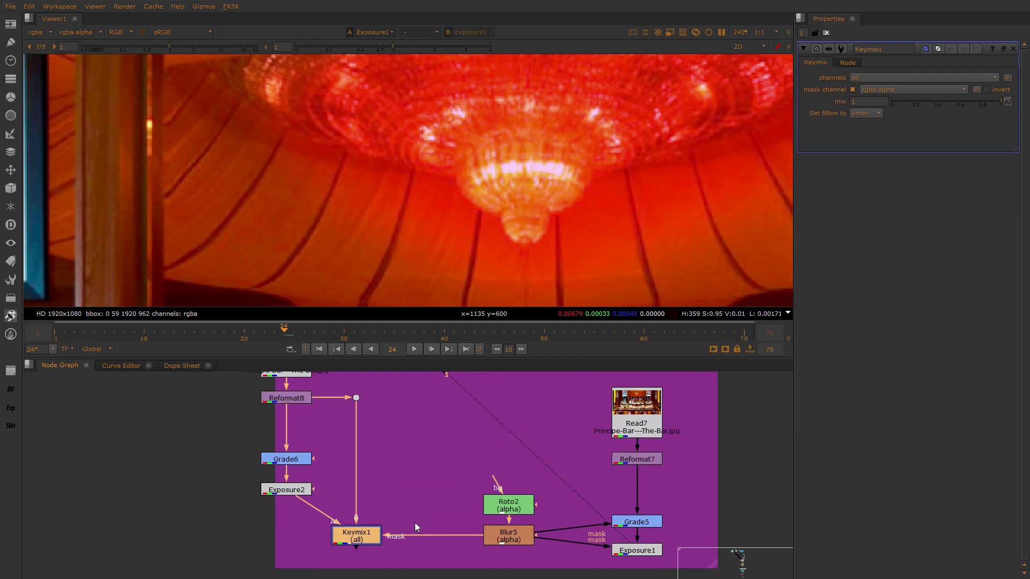
pyautogui.moveTo(327, 452); pyautogui.dragTo(254, 527)
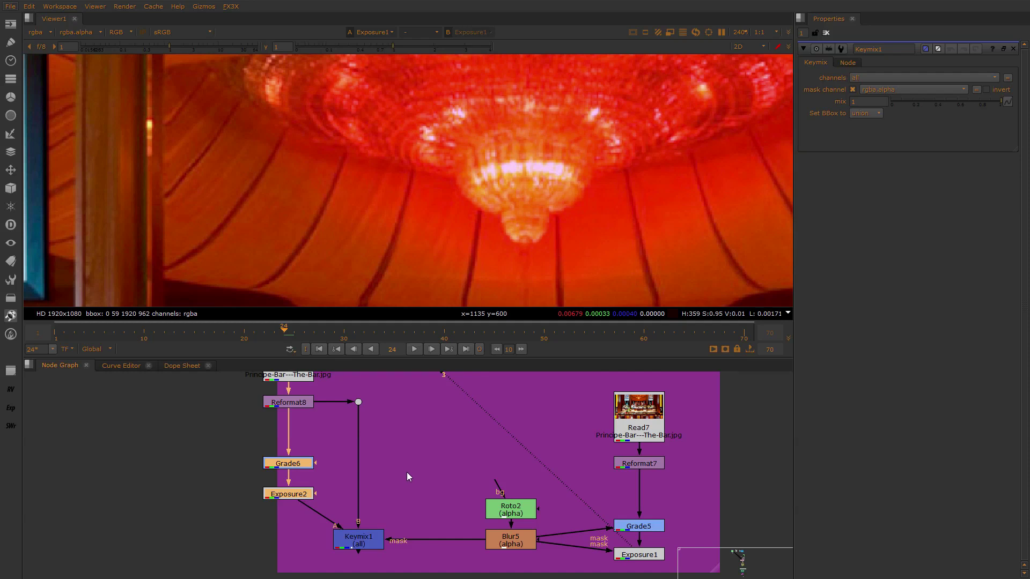
pyautogui.moveTo(409, 488); pyautogui.dragTo(293, 576)
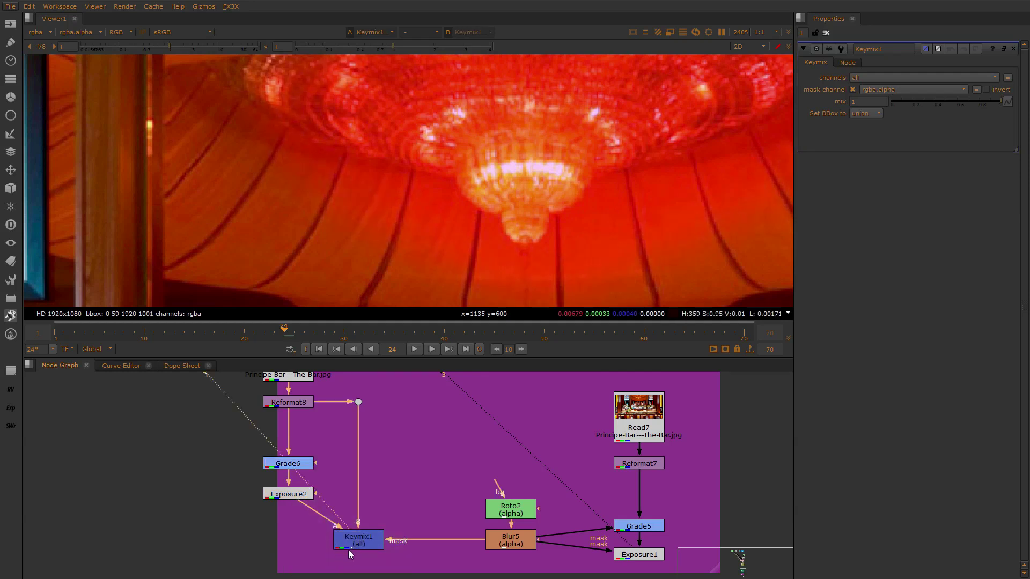
pyautogui.press('1')
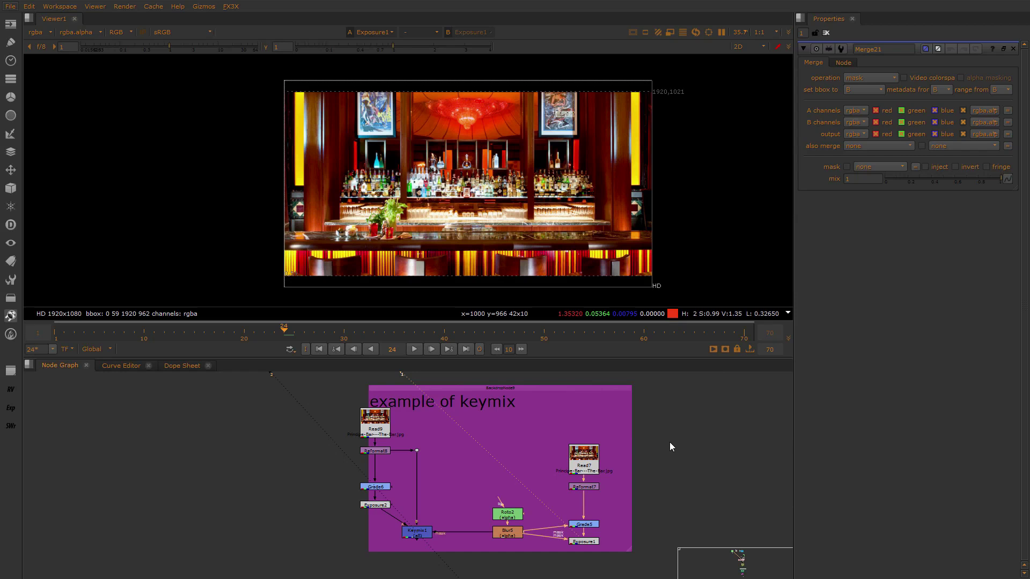
# View the Merge9 (in) result in the In-Out / Stencil-Mask pyramid example
pyautogui.moveTo(669, 442); pyautogui.dragTo(609, 405, button='middle')
pyautogui.moveTo(463, 525); pyautogui.dragTo(472, 481, button='middle')
pyautogui.scroll(1, 517, 477)
pyautogui.moveTo(495, 541); pyautogui.dragTo(558, 368, button='middle')
pyautogui.scroll(1, 517, 477)
pyautogui.scroll(-2, 547, 433)
pyautogui.scroll(1, 558, 368)
pyautogui.moveTo(544, 406)
pyautogui.mouseDown(button='middle')
pyautogui.moveTo(554, 482)
pyautogui.moveTo(538, 415)
pyautogui.mouseUp(button='middle')
pyautogui.scroll(2, 555, 482)
pyautogui.scroll(-1, 530, 453)
pyautogui.moveTo(492, 445); pyautogui.dragTo(489, 492, button='middle')
pyautogui.moveTo(576, 450); pyautogui.dragTo(607, 427, button='middle')
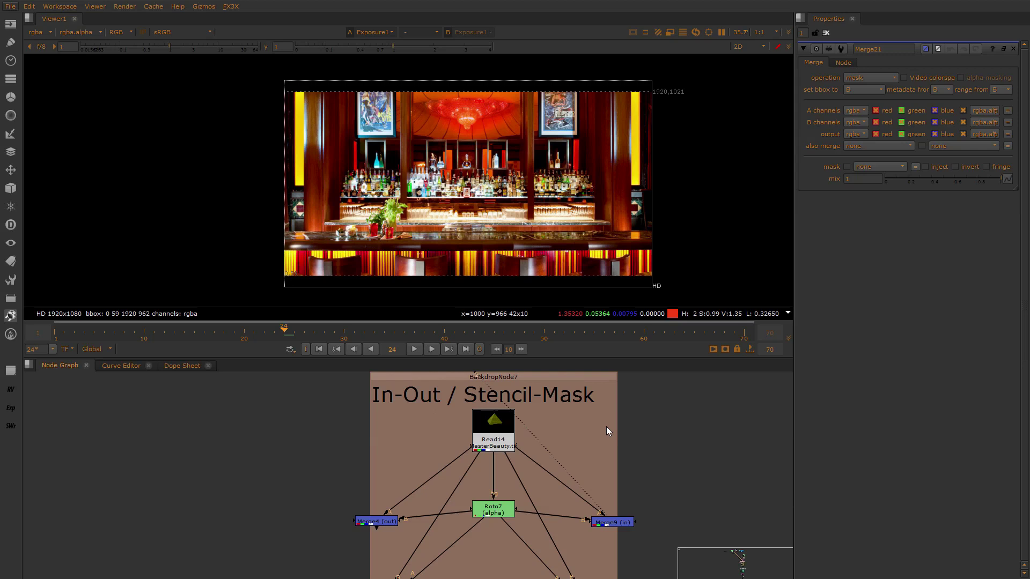
pyautogui.scroll(2, 606, 427)
pyautogui.click(633, 516)
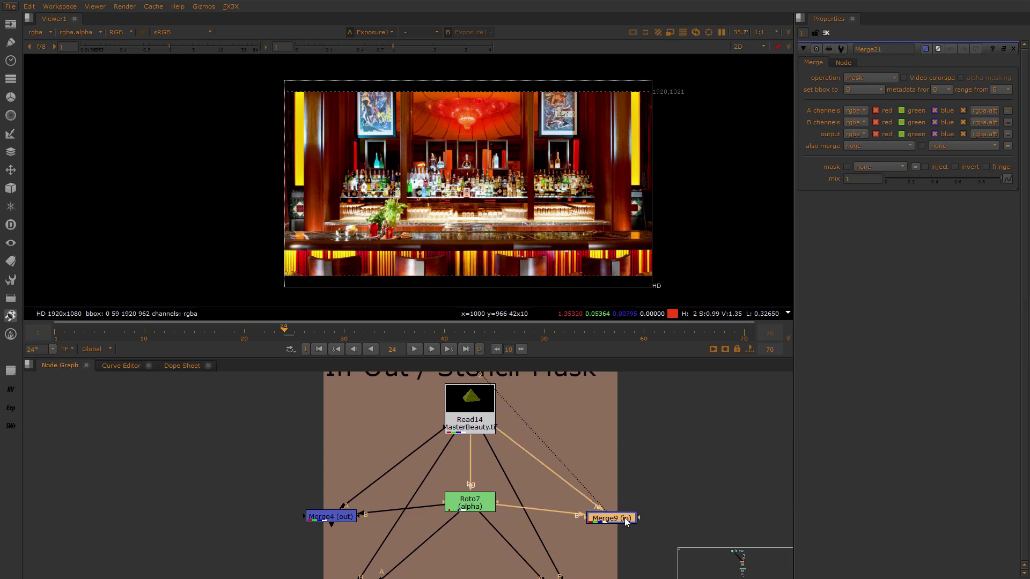
pyautogui.press('1')
# View the Read14 pyramid source, and compare the Merge9 (in) and Merge4 (out) results
pyautogui.click(482, 417)
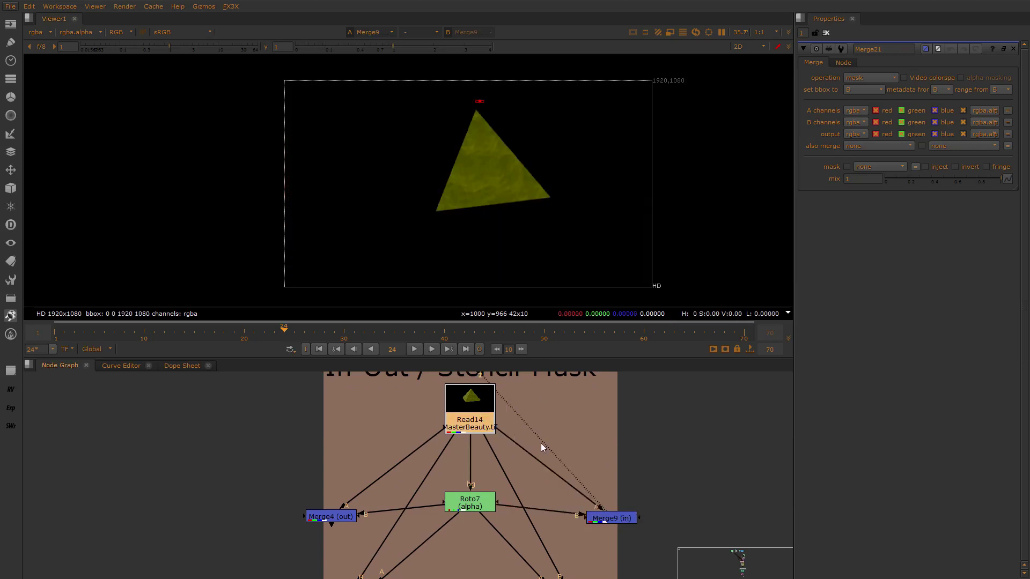
pyautogui.press('1')
pyautogui.moveTo(650, 475); pyautogui.dragTo(532, 553)
pyautogui.press('2')
pyautogui.moveTo(293, 476); pyautogui.dragTo(368, 549)
pyautogui.press('1')
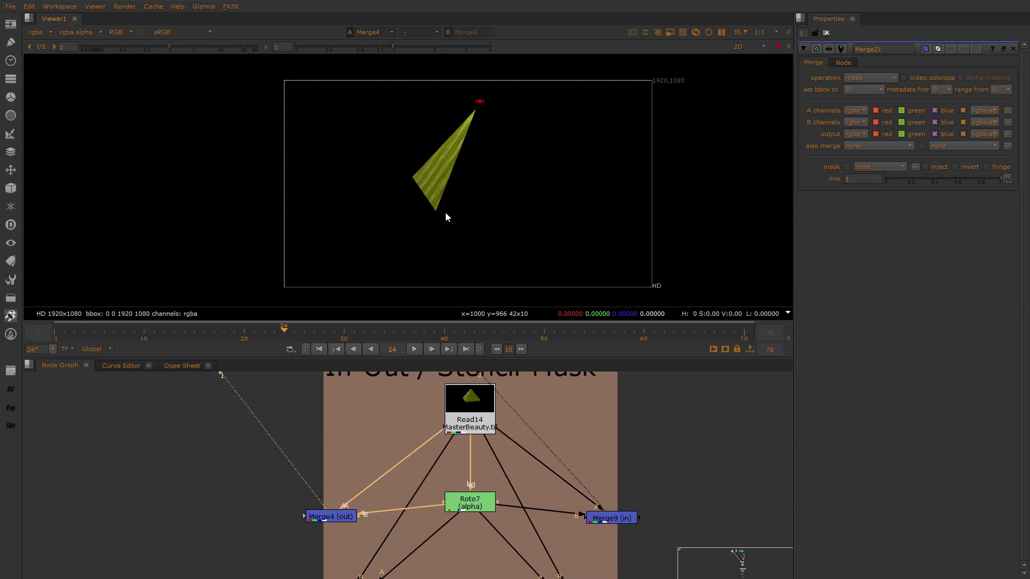
pyautogui.moveTo(668, 469); pyautogui.dragTo(570, 541)
pyautogui.press('2')
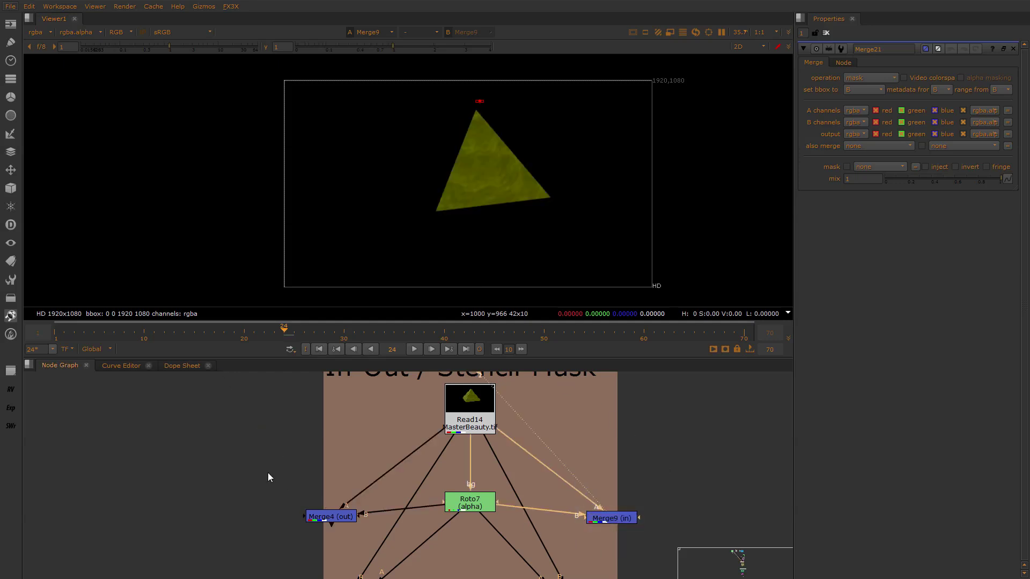
pyautogui.moveTo(268, 468); pyautogui.dragTo(357, 548)
pyautogui.press('1')
pyautogui.moveTo(696, 461); pyautogui.dragTo(557, 558)
pyautogui.press('1')
pyautogui.click(664, 478)
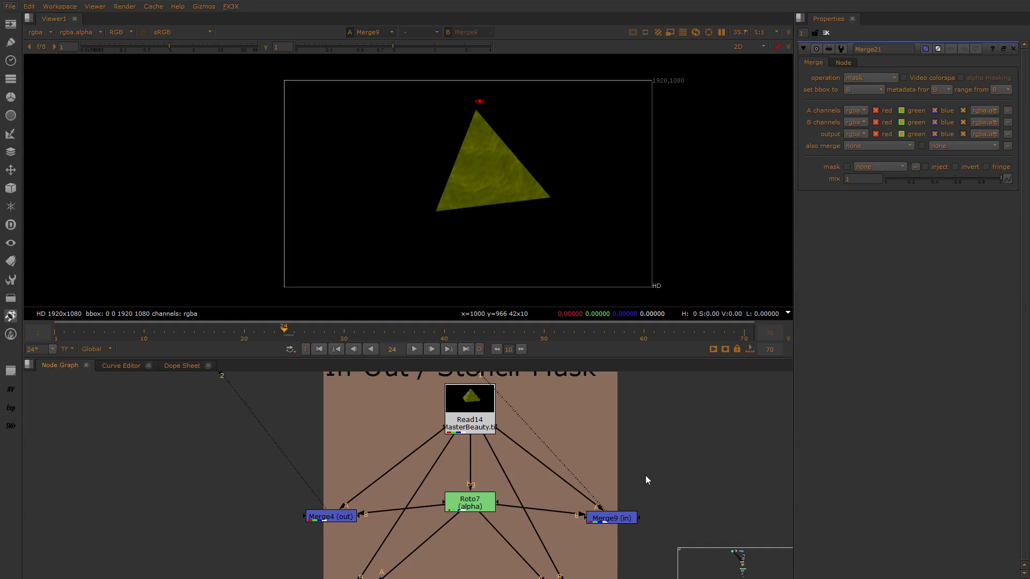
pyautogui.moveTo(658, 489); pyautogui.dragTo(605, 546)
pyautogui.moveTo(641, 531); pyautogui.dragTo(640, 487, button='middle')
pyautogui.click(662, 488)
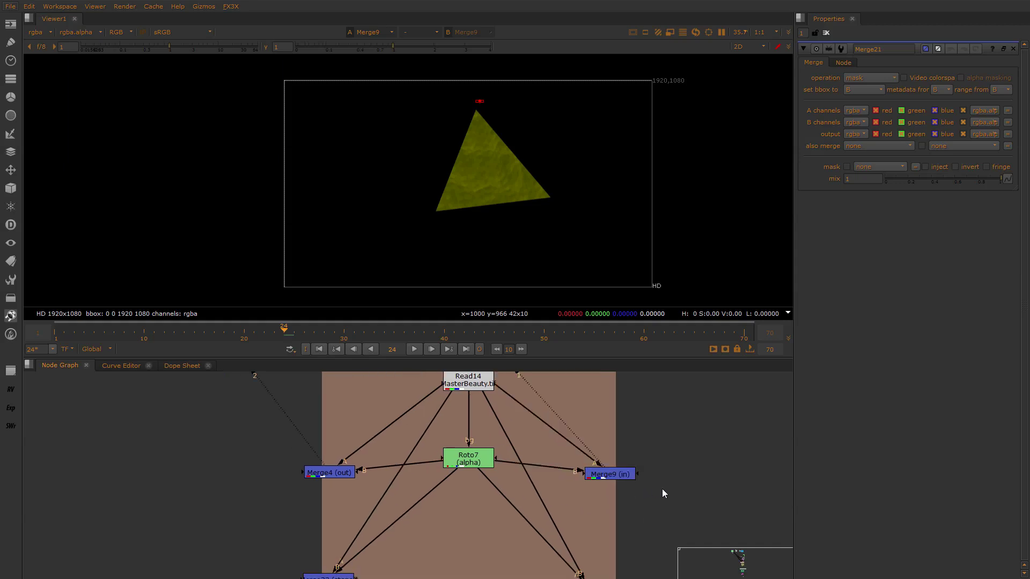
pyautogui.press('Tab')
pyautogui.write('mul')
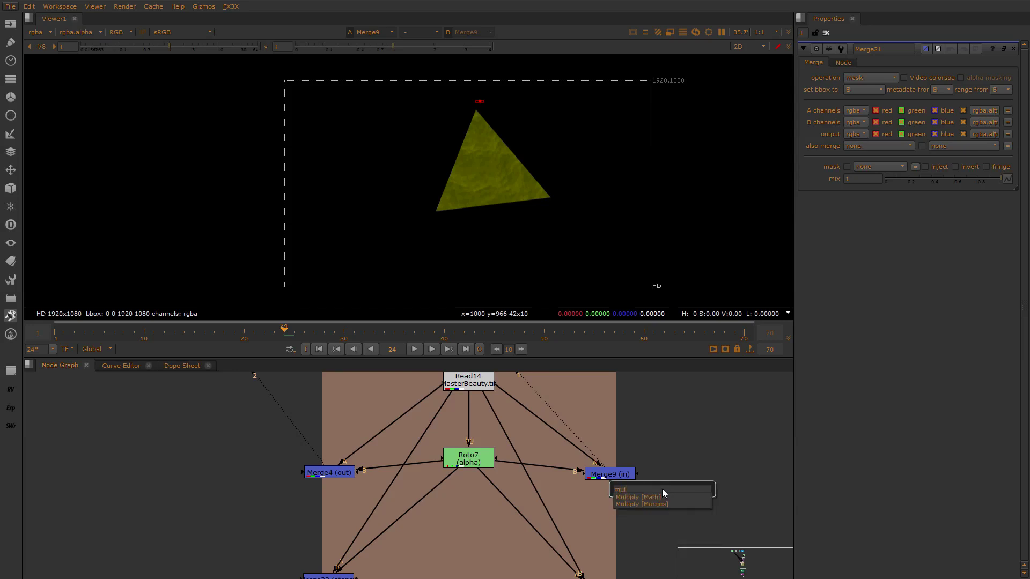
pyautogui.press('Return')
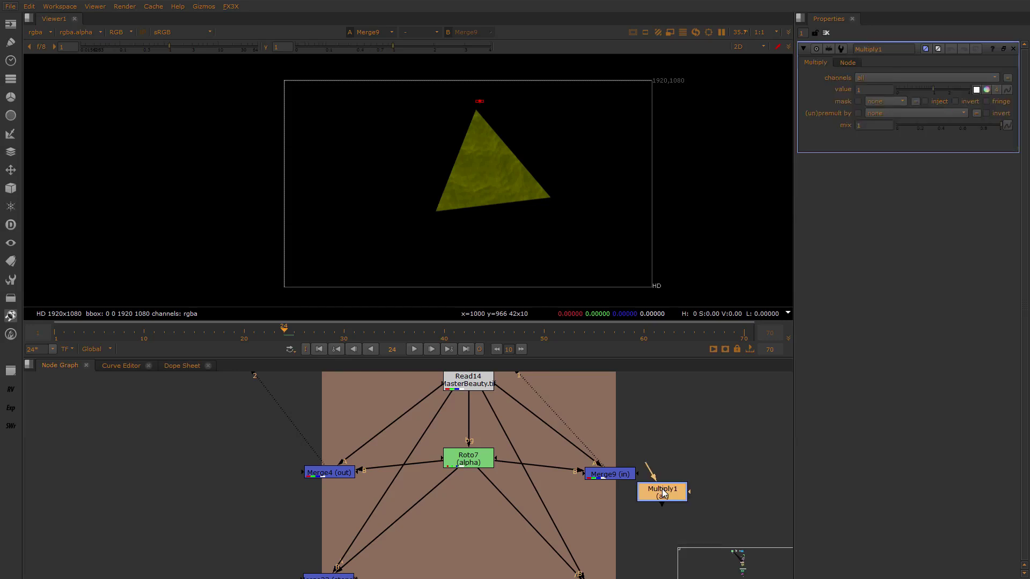
pyautogui.press('Delete')
# Add a Merge node below Merge9 and set its operation to multiply
pyautogui.press('Tab')
pyautogui.write('mer')
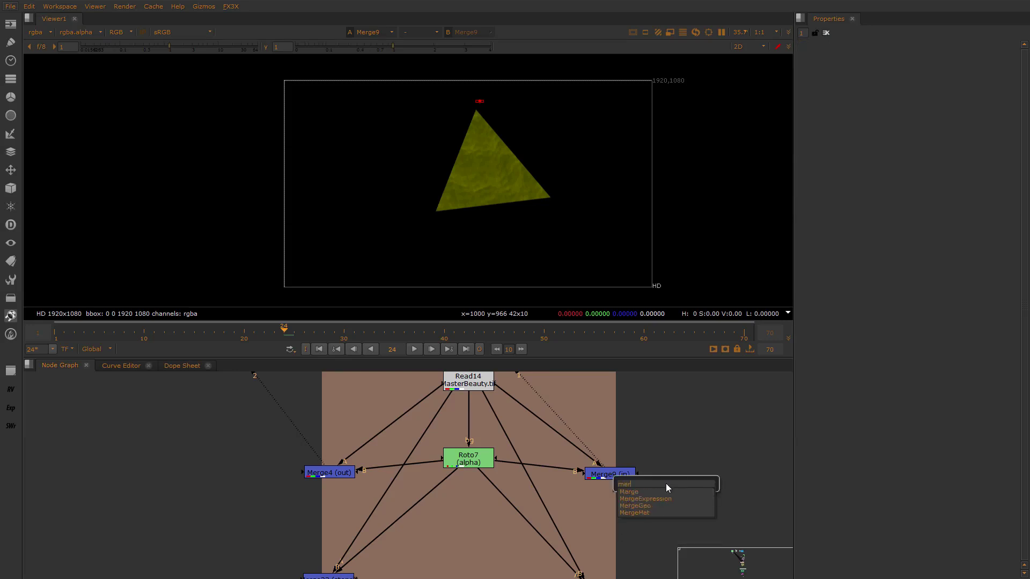
pyautogui.press('Return')
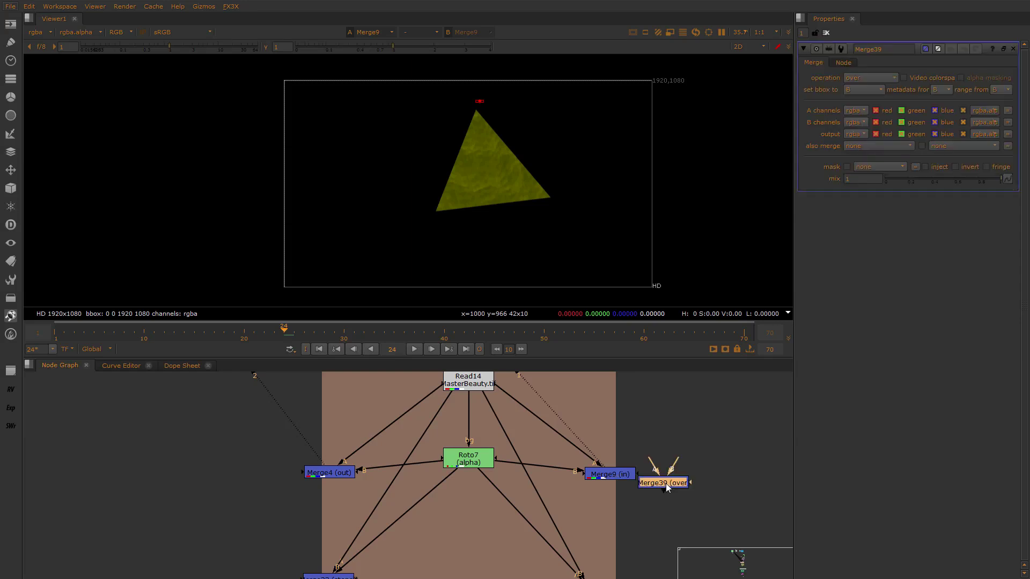
pyautogui.click(861, 80)
pyautogui.click(882, 208)
# Connect the multiply merge's A input to Read14 and its B input to Roto7, place it below Merge9, and view it
pyautogui.moveTo(670, 483); pyautogui.dragTo(481, 383)
pyautogui.moveTo(626, 476); pyautogui.dragTo(668, 473, button='middle')
pyautogui.moveTo(708, 526); pyautogui.dragTo(643, 515)
pyautogui.moveTo(600, 452); pyautogui.dragTo(605, 475, button='middle')
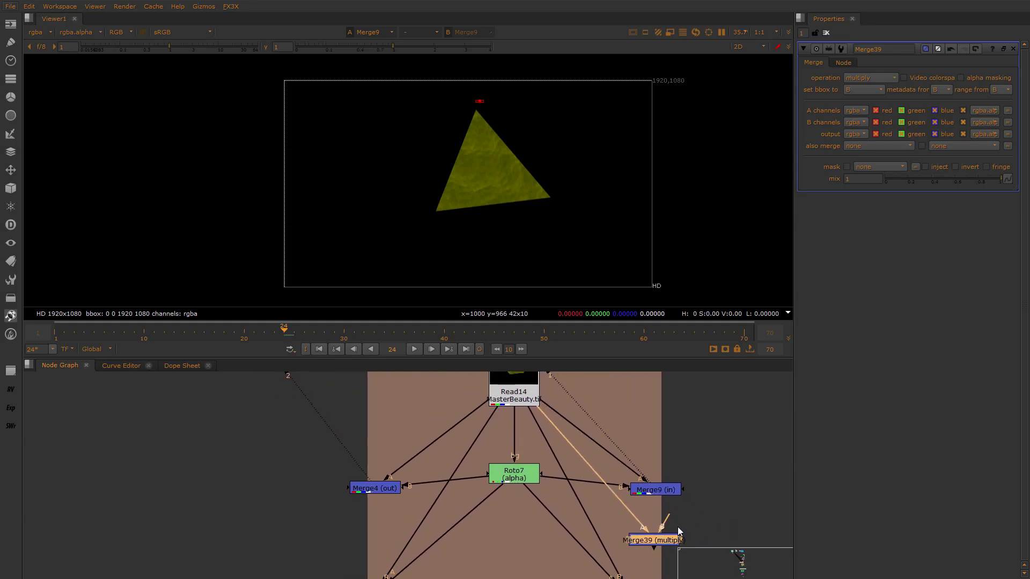
pyautogui.moveTo(678, 530); pyautogui.dragTo(534, 476)
pyautogui.moveTo(650, 533); pyautogui.dragTo(635, 503, button='middle')
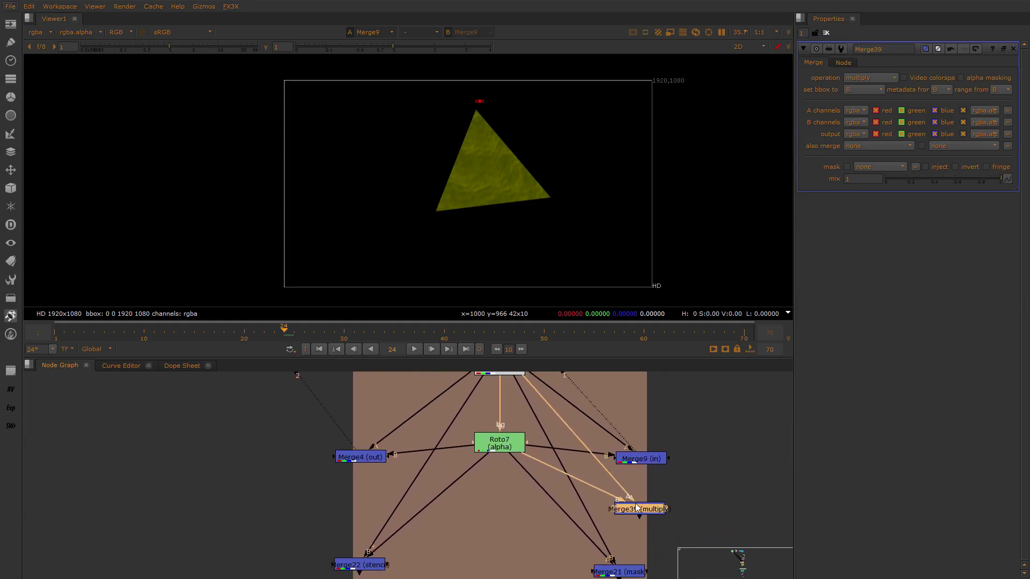
pyautogui.press('1')
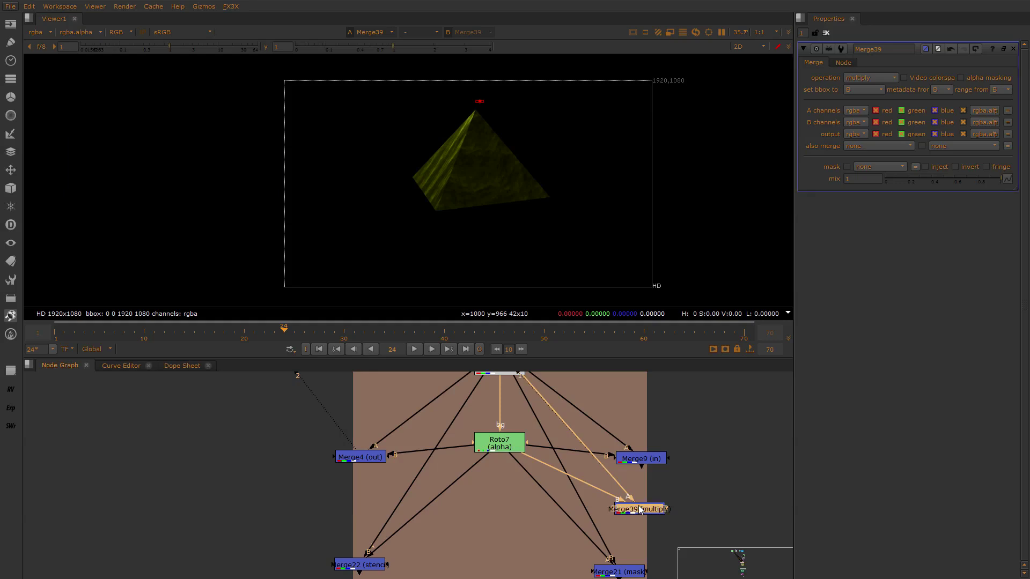
# Insert a Shuffle node between Roto7 and the multiply merge, routing alpha into the red, green and blue channels
pyautogui.press('Tab')
pyautogui.write('shuffle')
pyautogui.press('Return')
pyautogui.moveTo(541, 484); pyautogui.dragTo(546, 465)
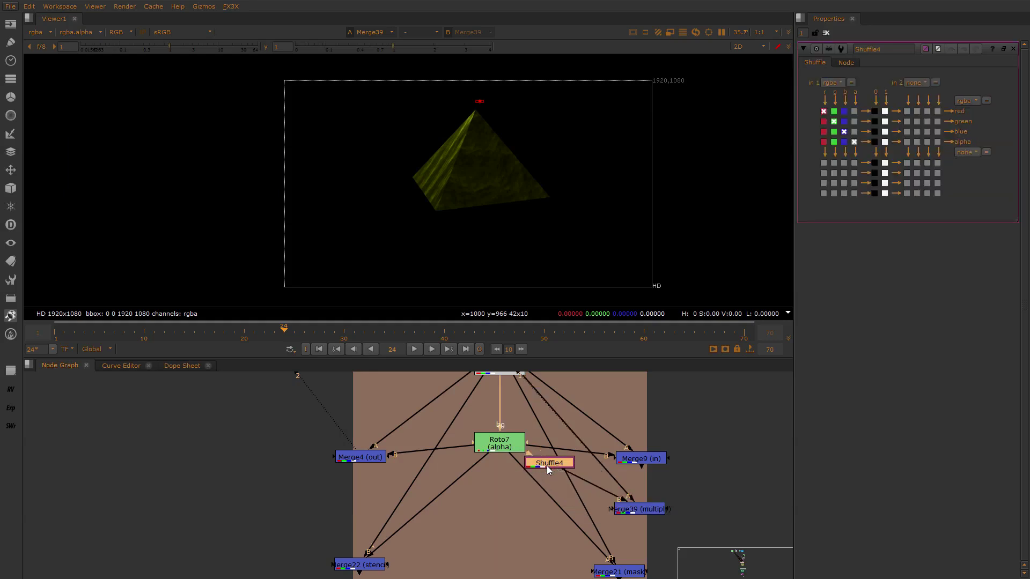
pyautogui.click(854, 111)
pyautogui.click(854, 121)
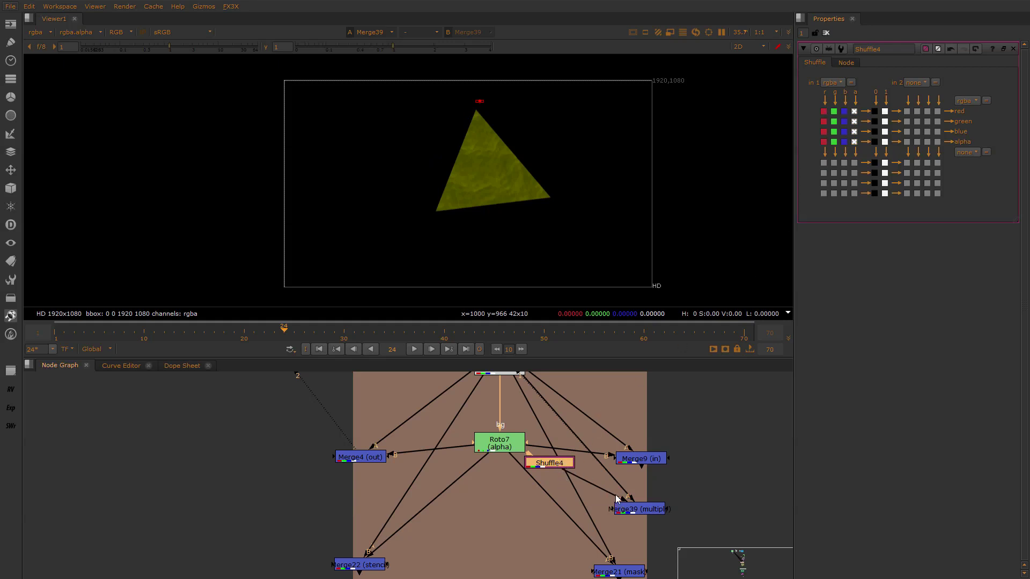
# Compare the multiply merge with the Merge9 (in) result up close on the pyramid face
pyautogui.click(643, 509)
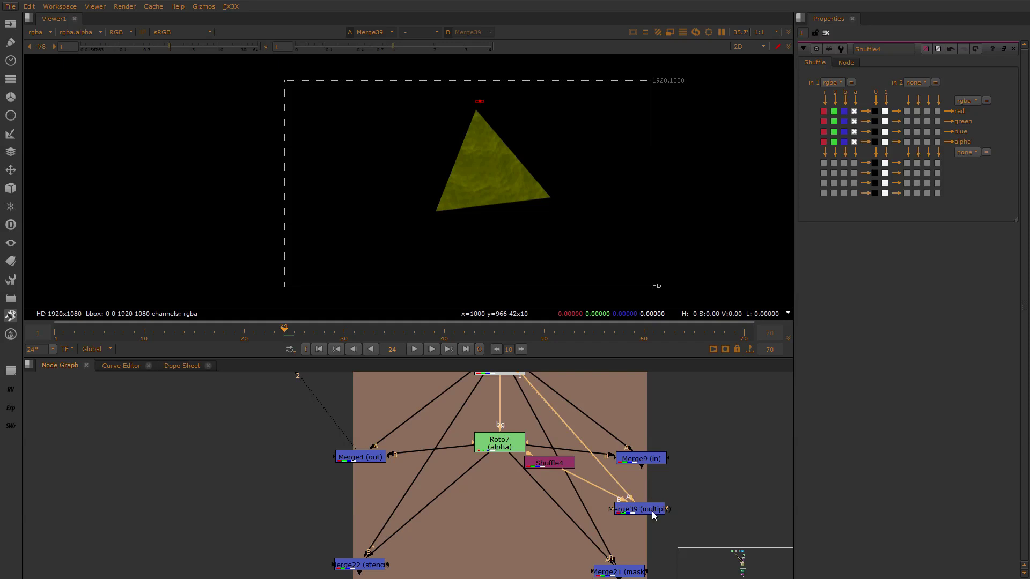
pyautogui.click(641, 459)
pyautogui.press('2')
pyautogui.scroll(5, 506, 188)
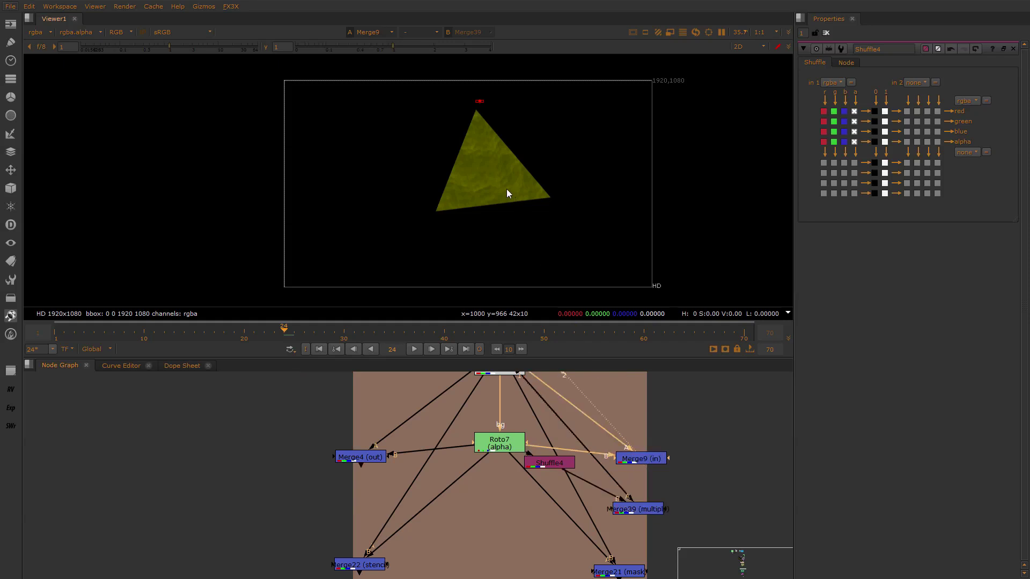
pyautogui.press('1')
pyautogui.scroll(1, 457, 140)
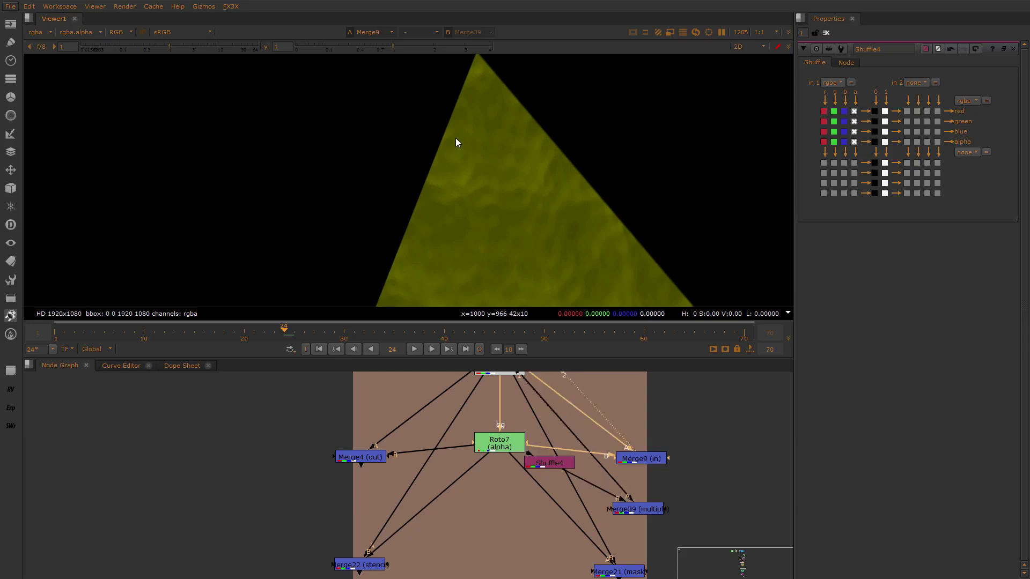
# Move the multiply merge further away from Merge9, and open Merge9's properties to check its operation
pyautogui.moveTo(676, 469); pyautogui.dragTo(670, 432, button='middle')
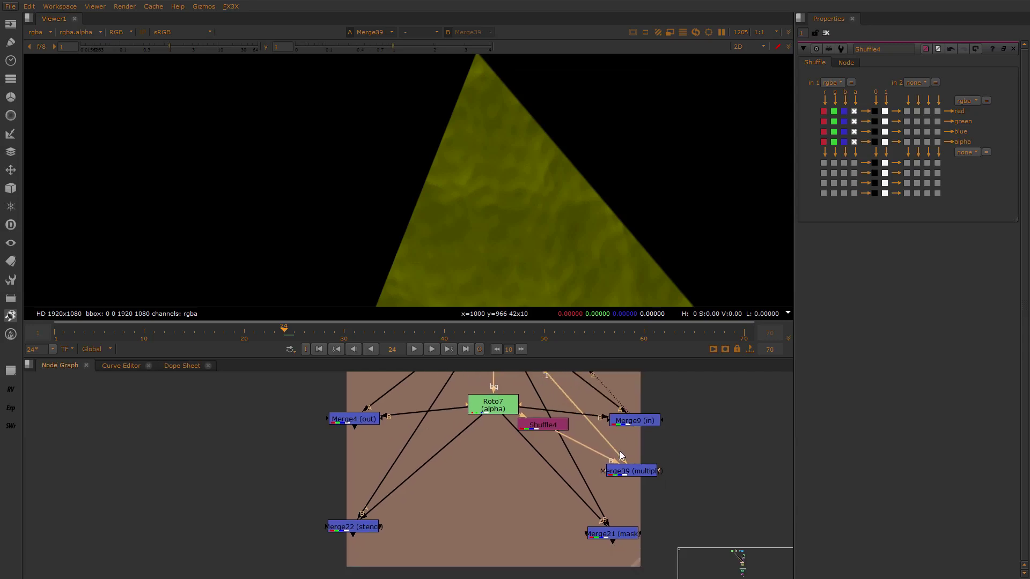
pyautogui.moveTo(645, 467); pyautogui.dragTo(670, 469)
pyautogui.click(636, 420)
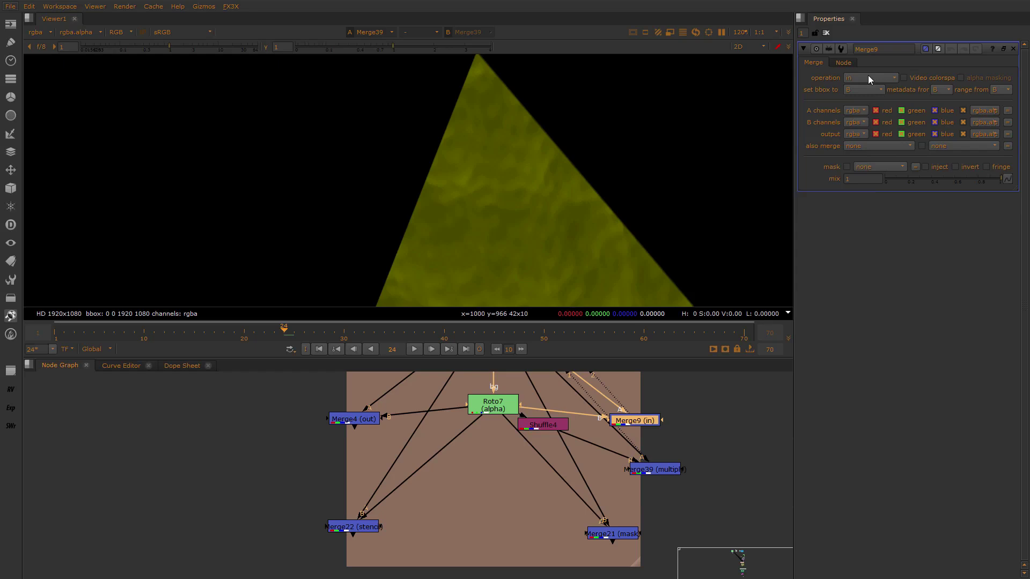
pyautogui.keyDown('ctrl'); pyautogui.keyDown('shift'); pyautogui.click(654, 419); pyautogui.keyUp('shift'); pyautogui.keyUp('ctrl')
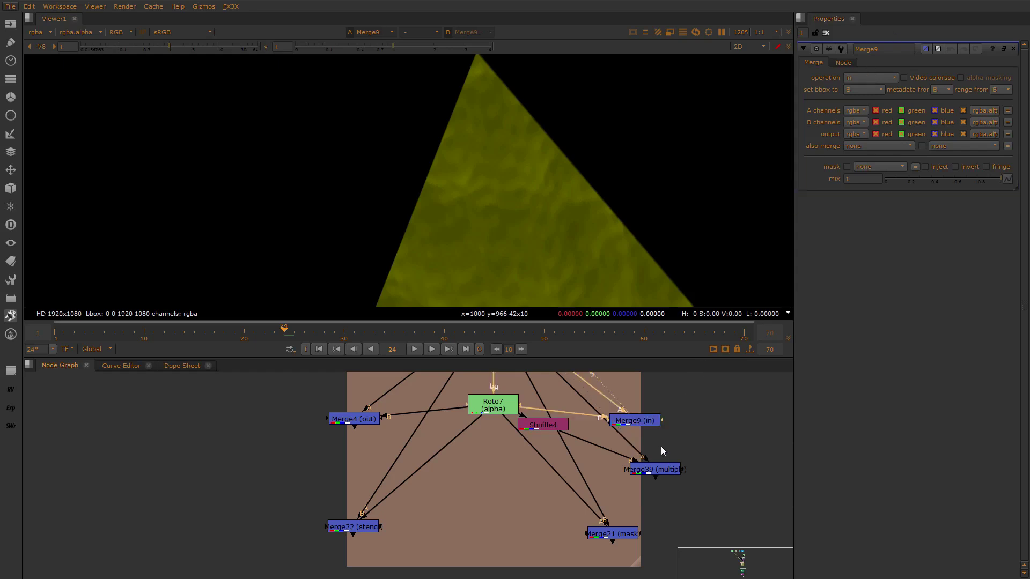
# Recheck the multiply merge against Merge9 (in), and view the Merge4 (out) result
pyautogui.click(660, 470)
pyautogui.press('1')
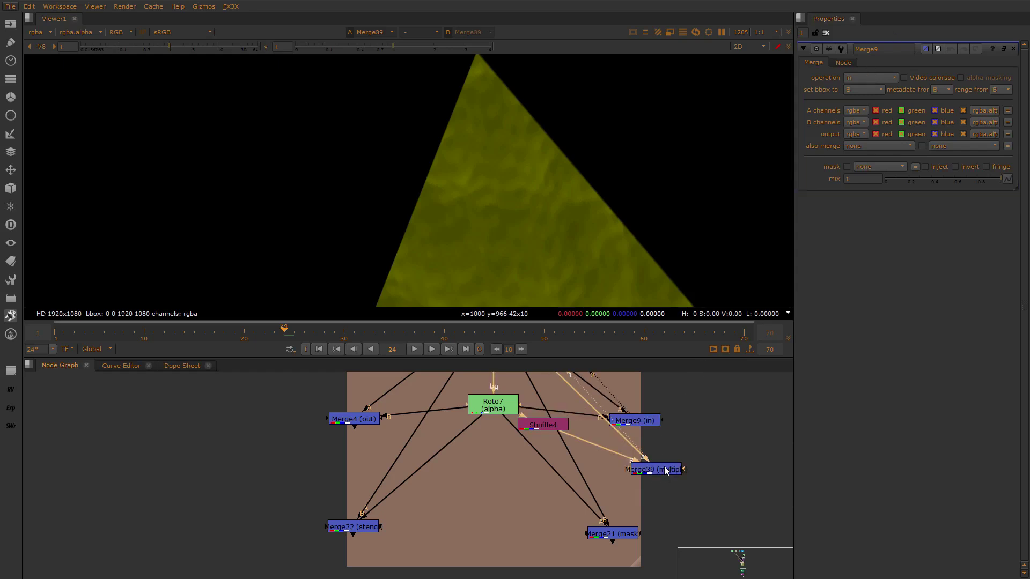
pyautogui.click(644, 422)
pyautogui.press('2')
pyautogui.click(664, 470)
pyautogui.press('1')
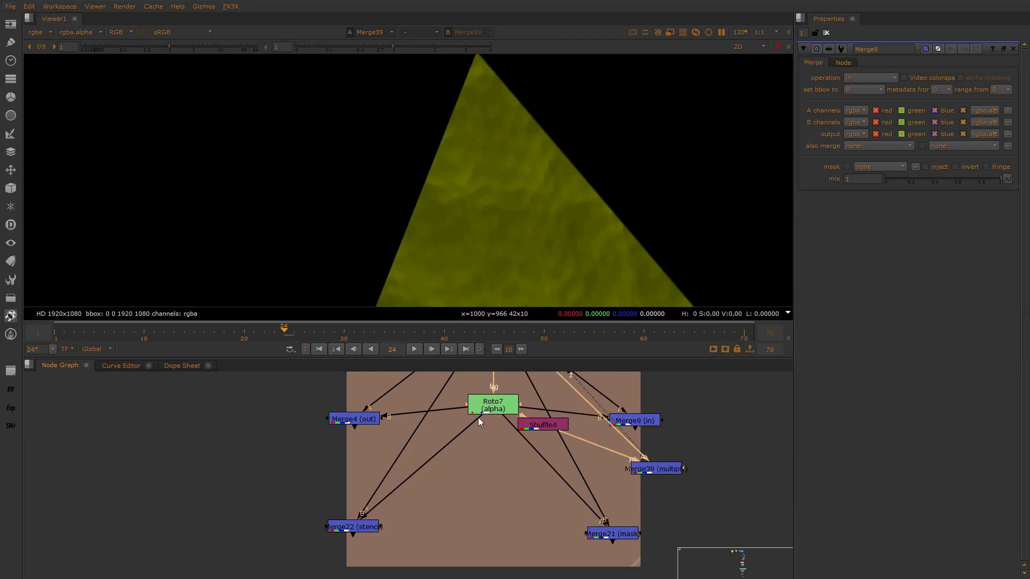
pyautogui.click(353, 418)
pyautogui.press('1')
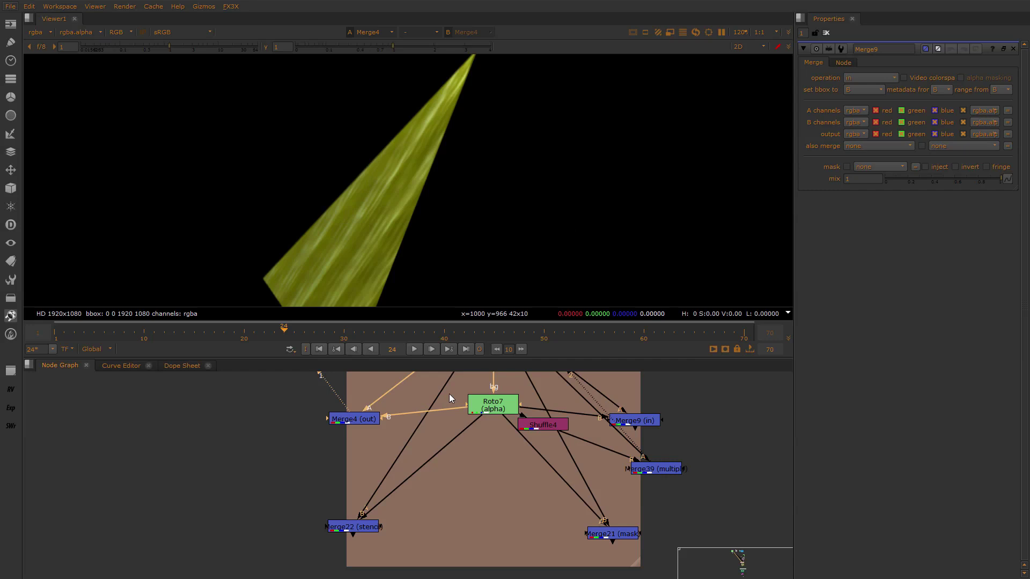
# Open Merge4's properties, and check Roto7 and the Merge4 (out) result in both color and alpha
pyautogui.click(346, 419)
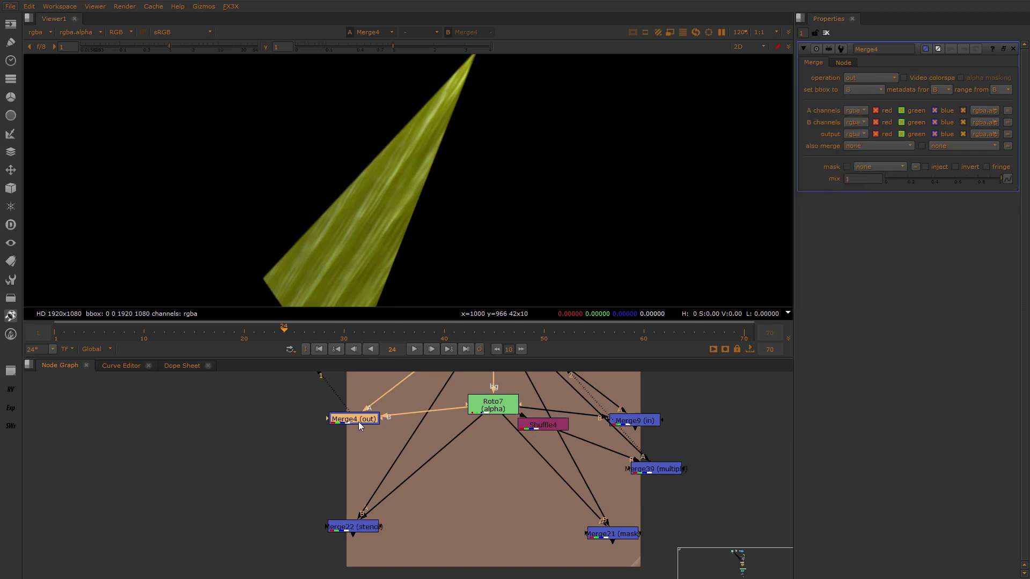
pyautogui.click(497, 397)
pyautogui.press('1')
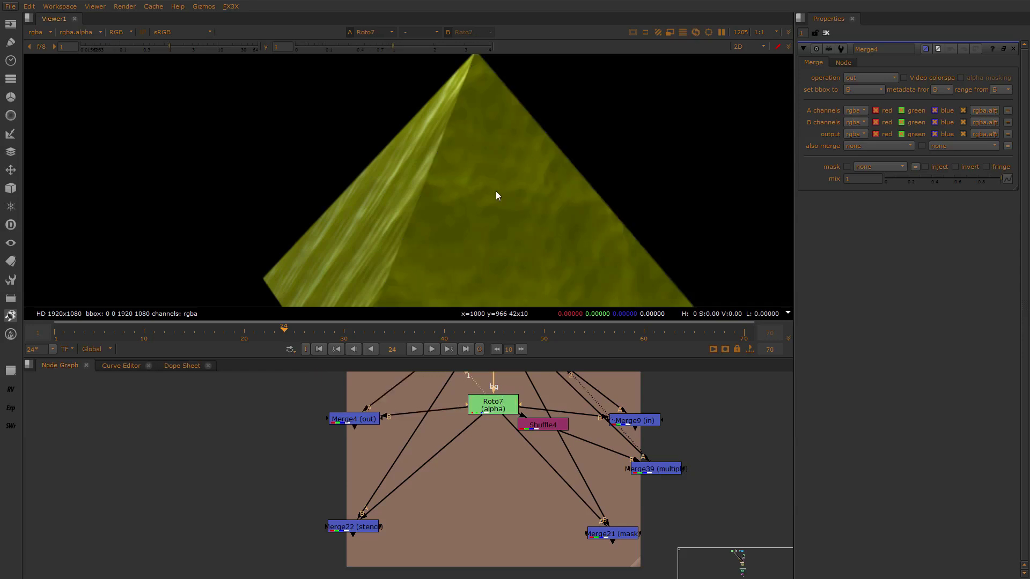
pyautogui.press('a')
pyautogui.click(368, 420)
pyautogui.press('1')
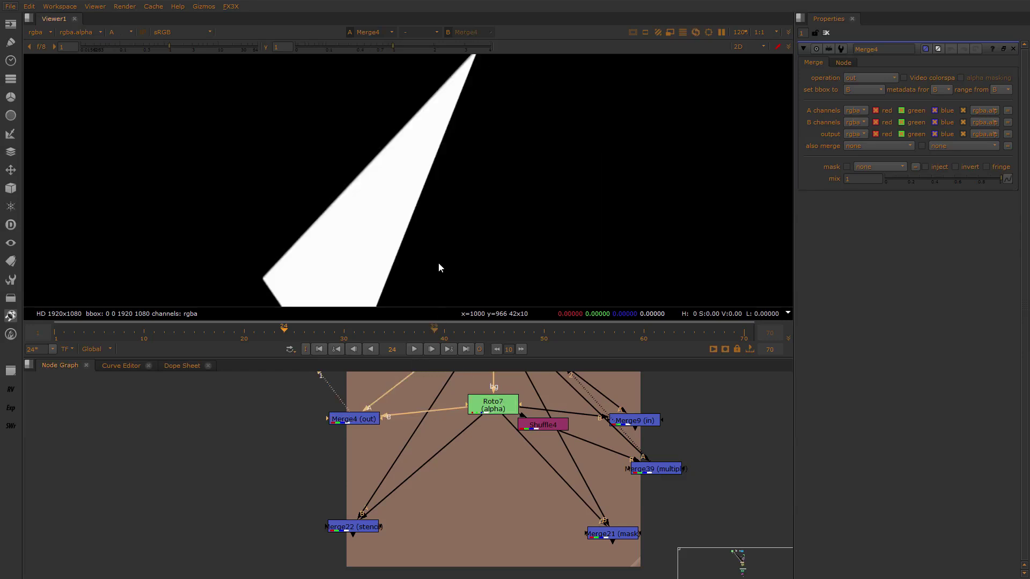
pyautogui.press('a')
pyautogui.moveTo(287, 142); pyautogui.dragTo(424, 266)
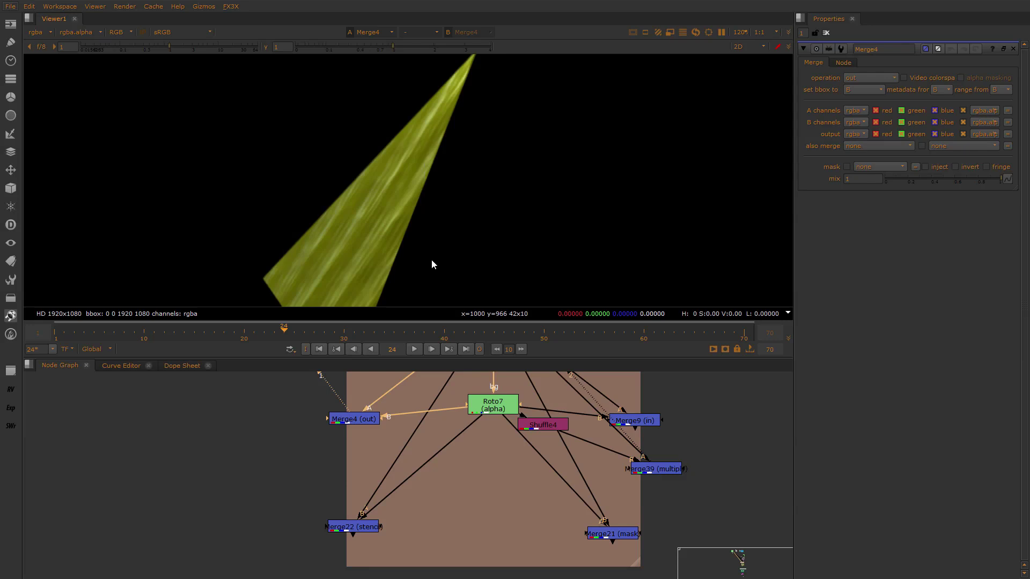
# Compare the multiply merge (Merge39) with the Merge4 (out) result on the pyramid
pyautogui.moveTo(487, 452); pyautogui.dragTo(482, 475, button='middle')
pyautogui.click(521, 457)
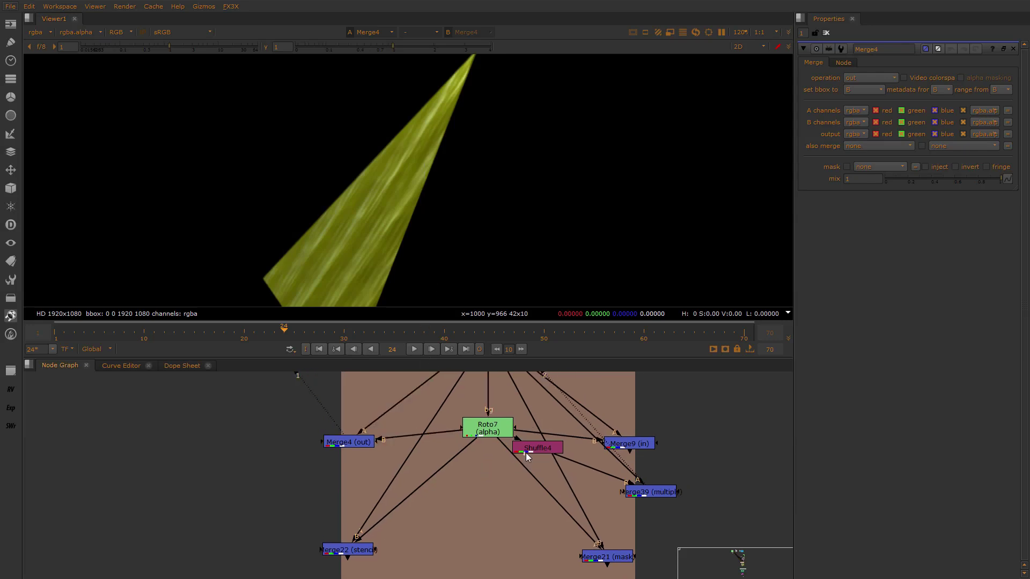
pyautogui.moveTo(343, 444); pyautogui.dragTo(346, 447)
pyautogui.moveTo(357, 448); pyautogui.dragTo(355, 448)
pyautogui.click(386, 449)
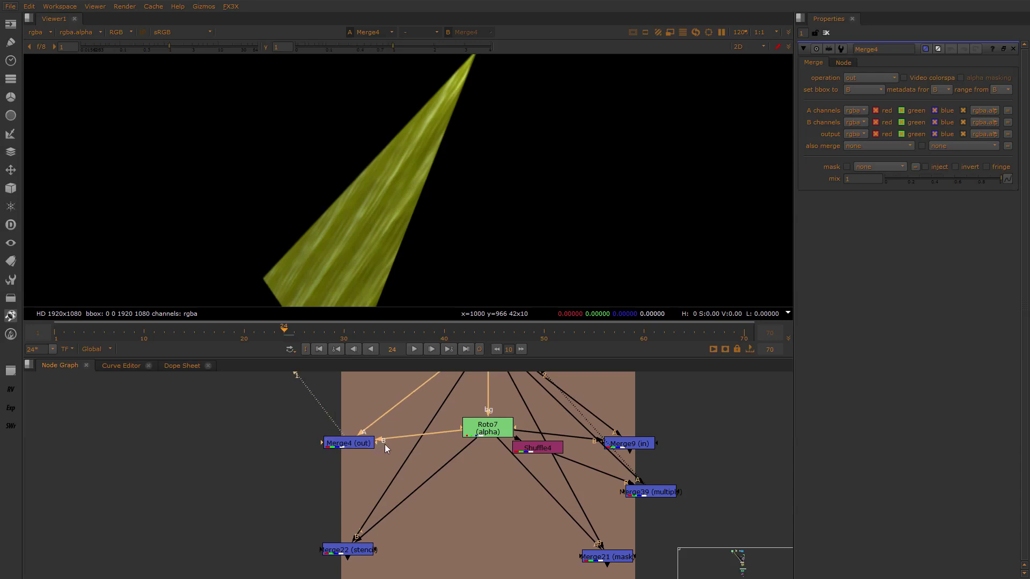
pyautogui.click(645, 492)
pyautogui.press('2')
pyautogui.click(353, 444)
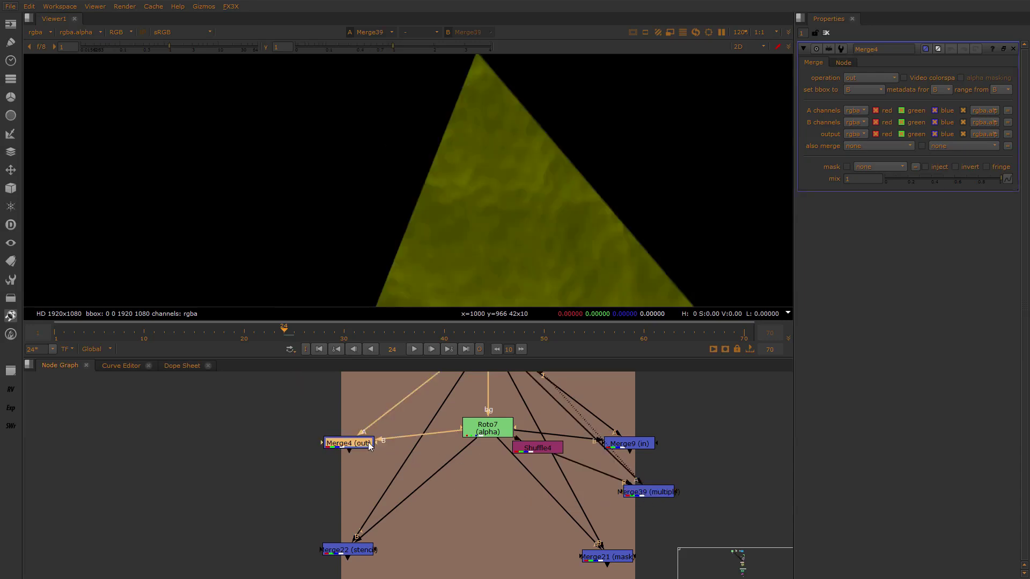
pyautogui.press('1')
# View the Merge22 (stencil) result and look over its connections
pyautogui.moveTo(431, 483); pyautogui.dragTo(430, 460, button='middle')
pyautogui.moveTo(288, 492); pyautogui.dragTo(408, 553)
pyautogui.press('1')
pyautogui.scroll(-2, 397, 510)
pyautogui.scroll(4, 388, 499)
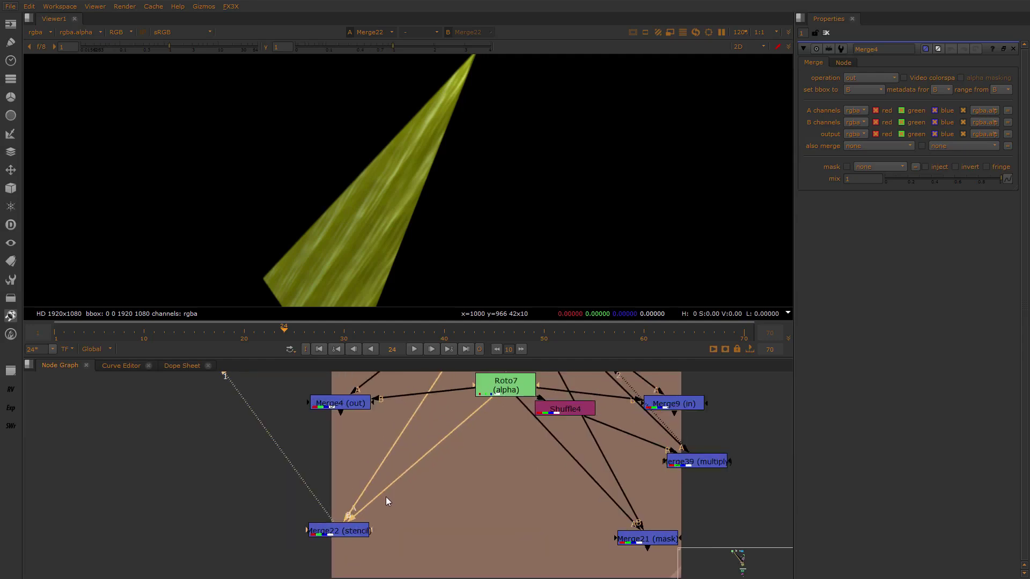
pyautogui.scroll(-3, 327, 525)
pyautogui.scroll(3, 374, 511)
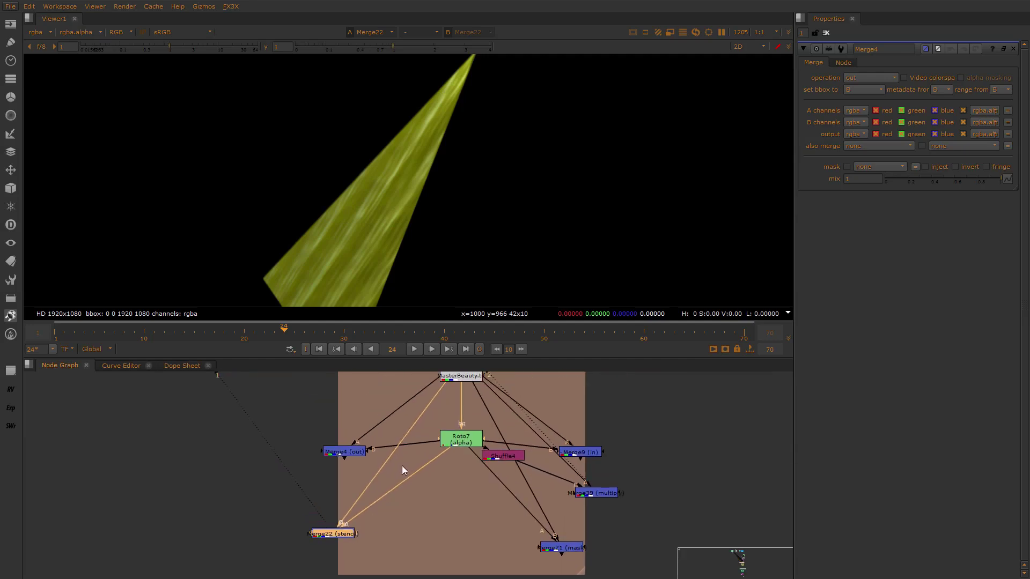
# Compare Merge4 (out) against Merge22 (stencil), and open Merge22's properties to check its operation
pyautogui.moveTo(378, 472); pyautogui.dragTo(381, 449, button='middle')
pyautogui.click(346, 426)
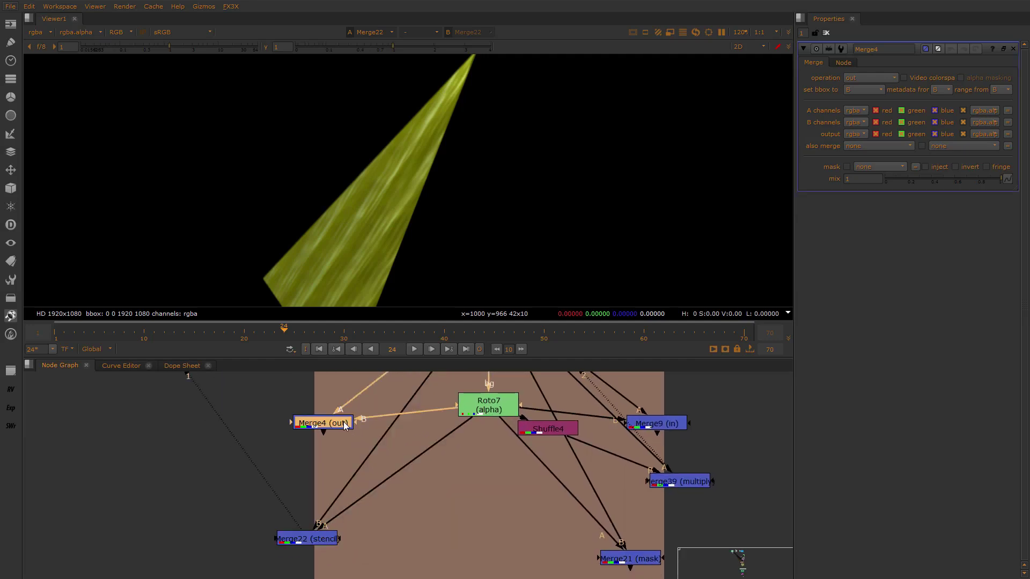
pyautogui.click(339, 458)
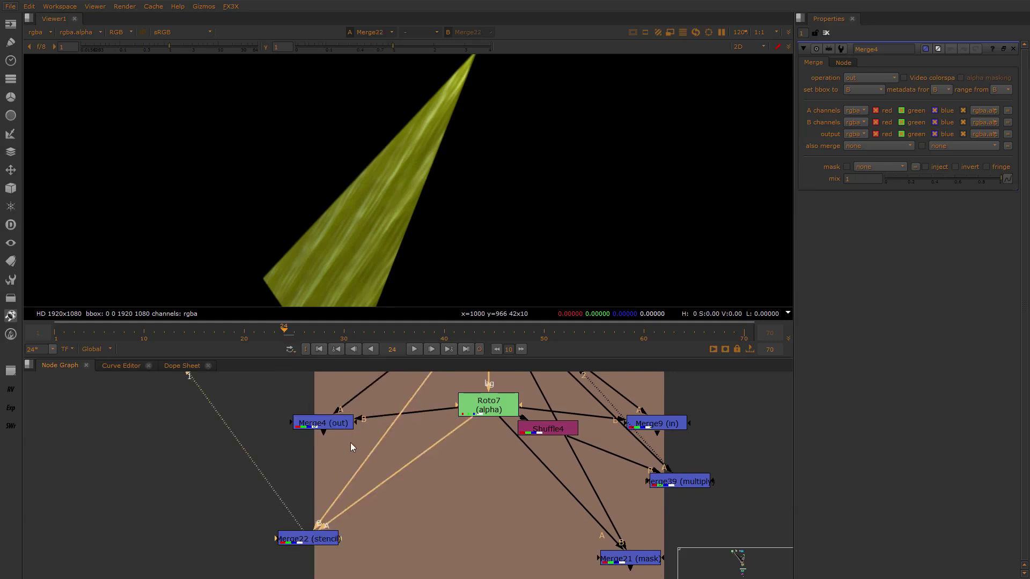
pyautogui.click(337, 429)
pyautogui.click(296, 536)
pyautogui.click(318, 421)
pyautogui.click(320, 539)
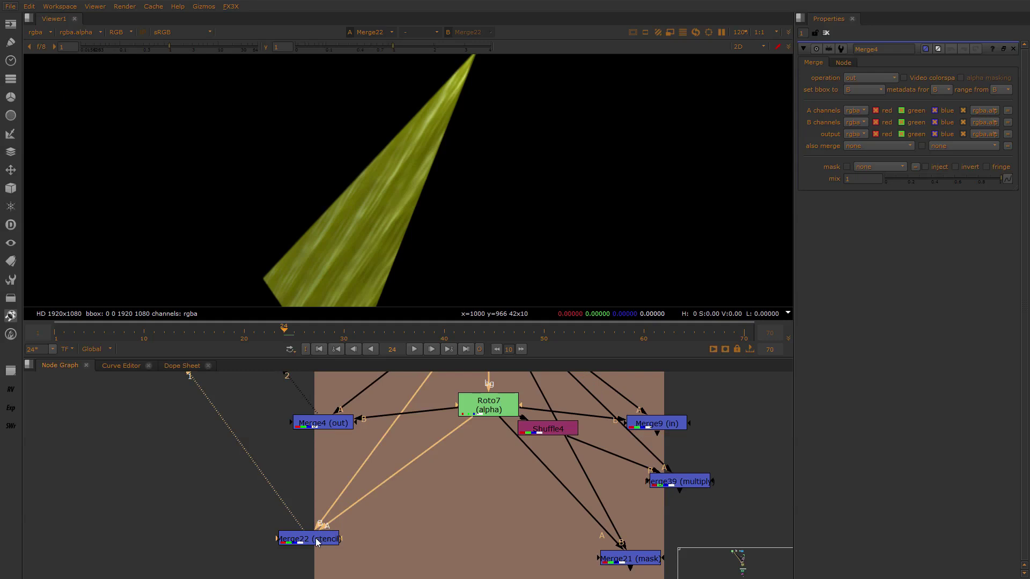
pyautogui.click(320, 541)
# Trace the A input of Merge4 (out) back to the Read14 pyramid image
pyautogui.moveTo(346, 494); pyautogui.dragTo(276, 522, button='middle')
pyautogui.scroll(-2, 279, 518)
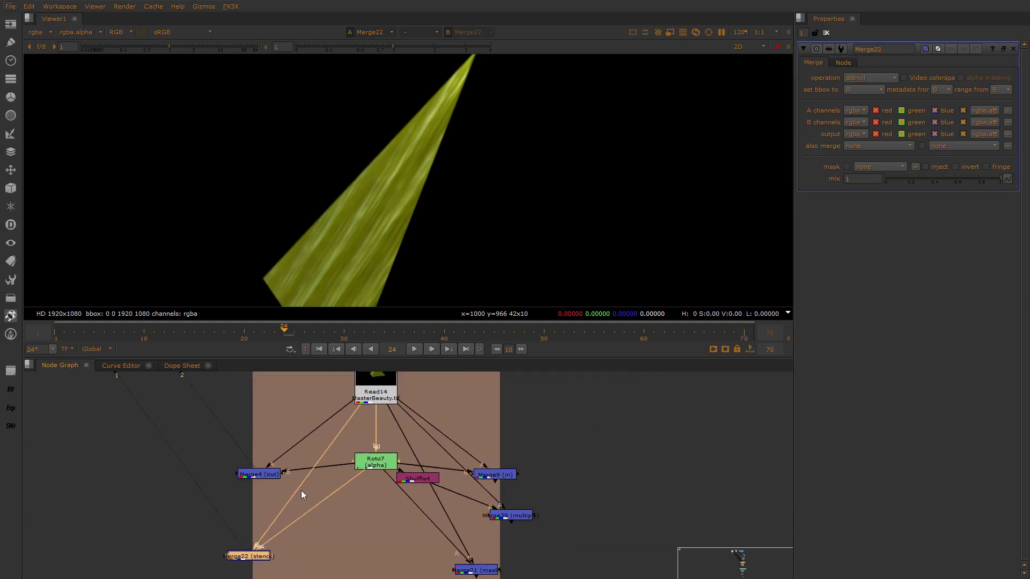
pyautogui.scroll(2, 302, 490)
pyautogui.scroll(-3, 305, 475)
pyautogui.scroll(3, 280, 507)
pyautogui.moveTo(289, 413); pyautogui.dragTo(303, 513, button='middle')
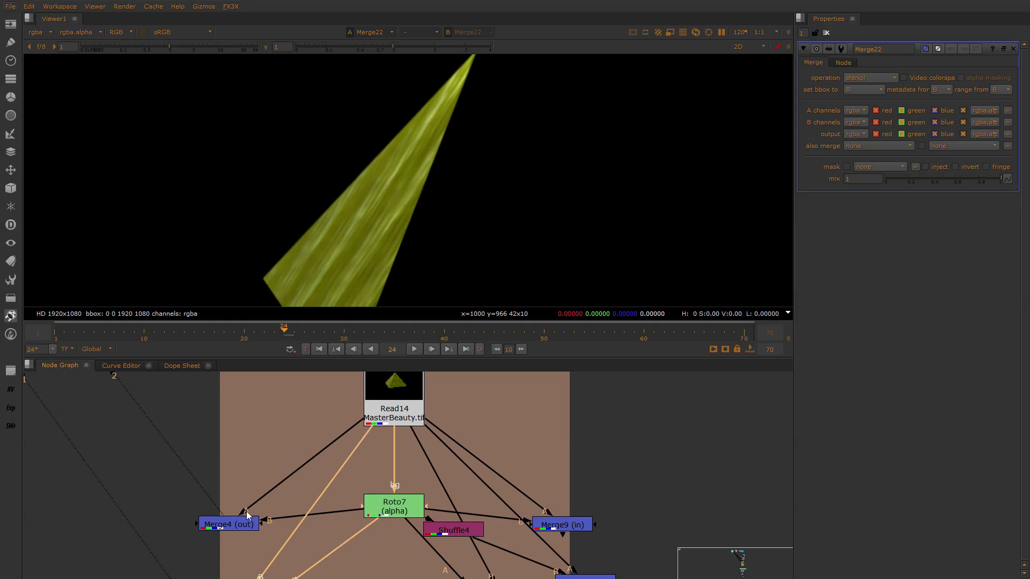
pyautogui.click(379, 414)
# Examine how Roto7 and Read14 feed the A and B inputs of Merge22 (stencil)
pyautogui.scroll(-2, 301, 509)
pyautogui.moveTo(299, 509); pyautogui.dragTo(322, 456, button='middle')
pyautogui.scroll(3, 285, 533)
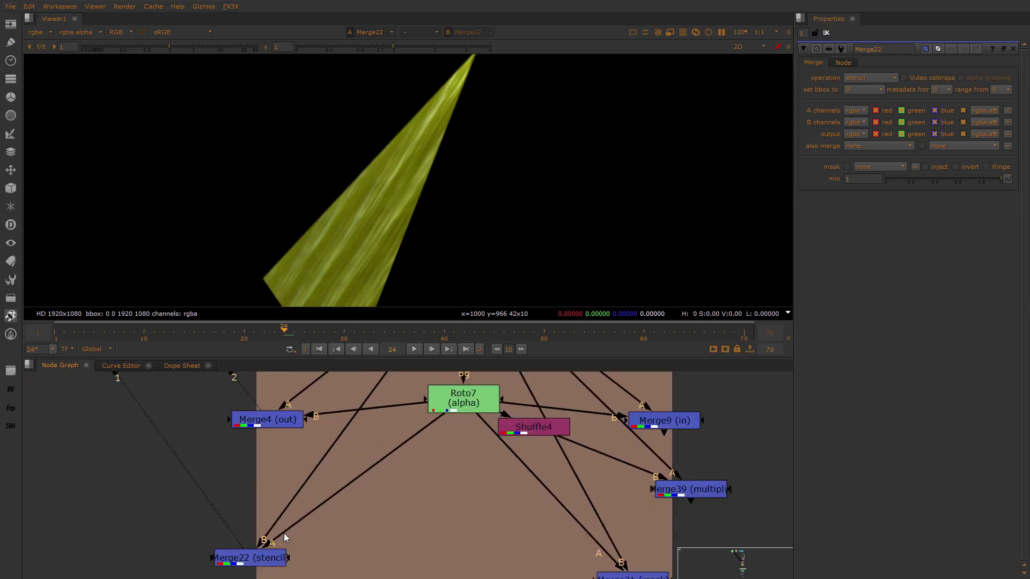
pyautogui.moveTo(284, 533); pyautogui.dragTo(298, 490, button='middle')
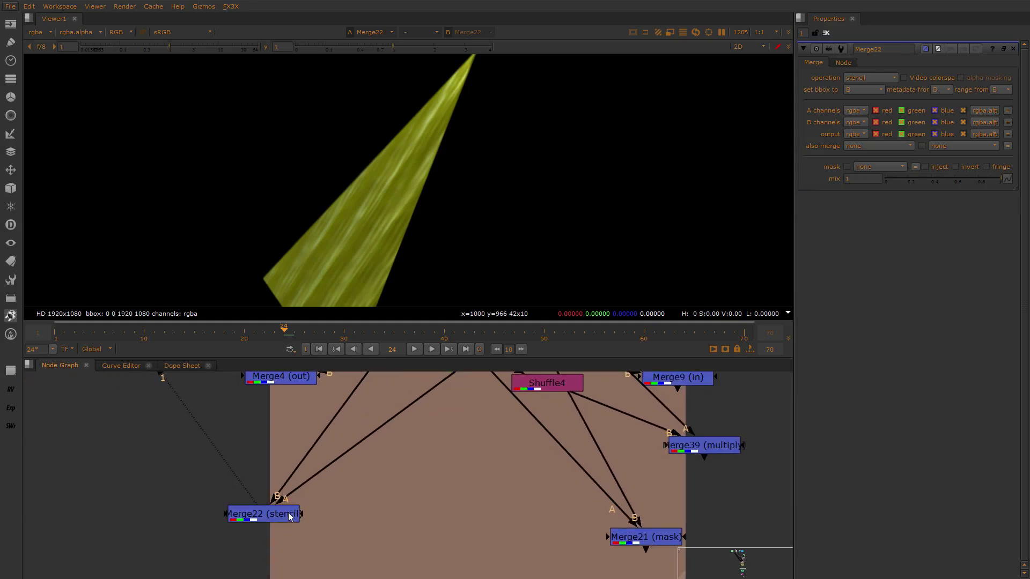
pyautogui.scroll(-3, 294, 506)
pyautogui.moveTo(343, 451); pyautogui.dragTo(353, 413, button='middle')
pyautogui.scroll(2, 370, 471)
pyautogui.moveTo(381, 492); pyautogui.dragTo(401, 462, button='middle')
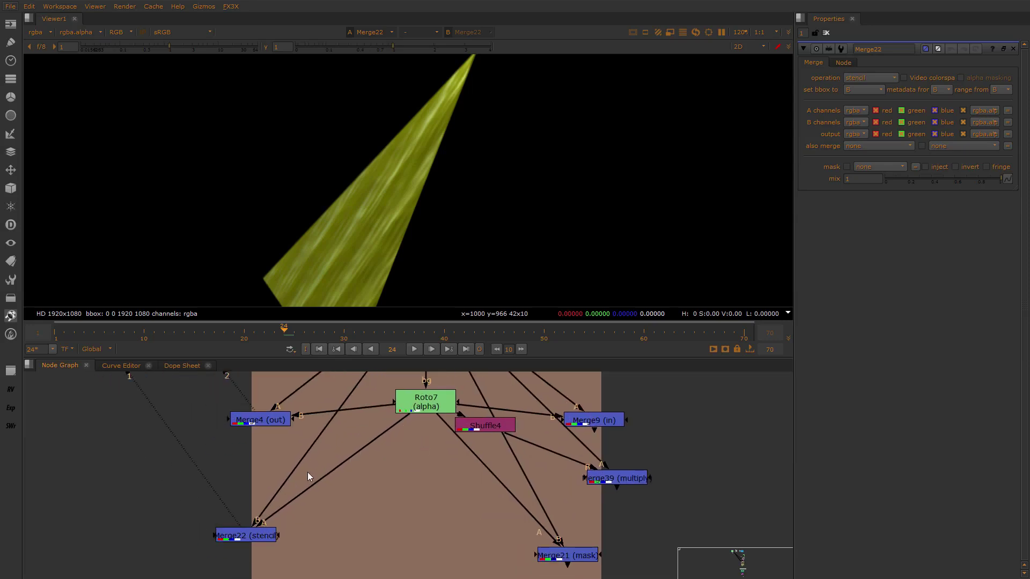
pyautogui.click(266, 530)
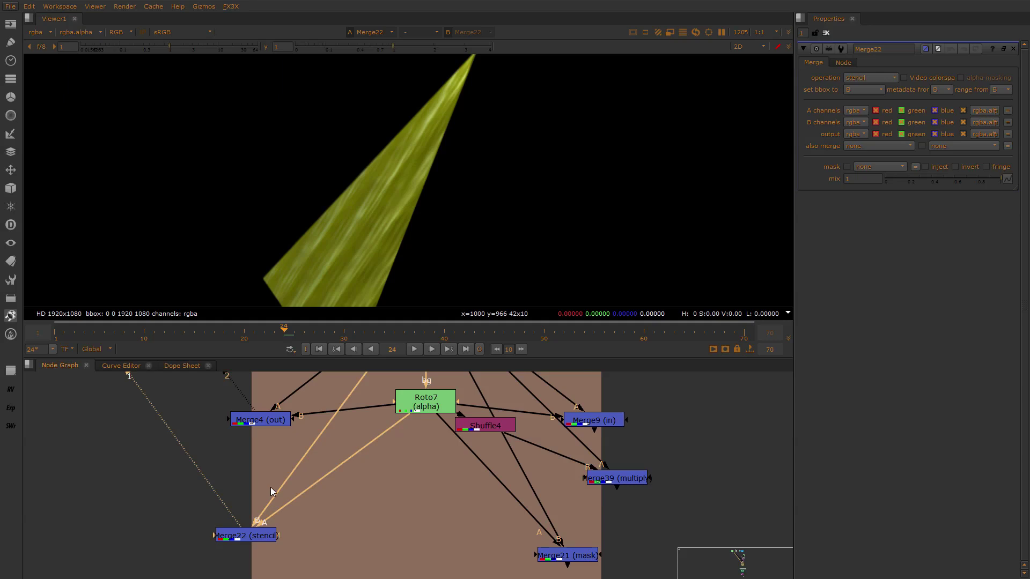
pyautogui.moveTo(171, 491); pyautogui.dragTo(298, 567)
# Open the properties of Merge21 (mask) and view its result
pyautogui.moveTo(503, 470); pyautogui.dragTo(455, 413, button='middle')
pyautogui.moveTo(586, 470); pyautogui.dragTo(443, 526)
pyautogui.click(525, 489)
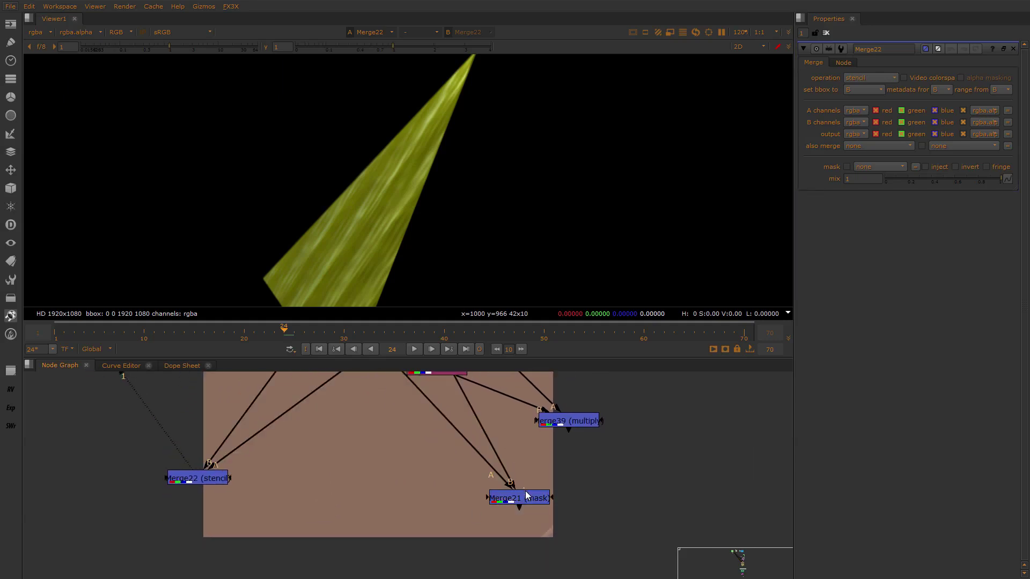
pyautogui.doubleClick(525, 499)
pyautogui.press('1')
pyautogui.scroll(-2, 504, 515)
pyautogui.scroll(4, 515, 515)
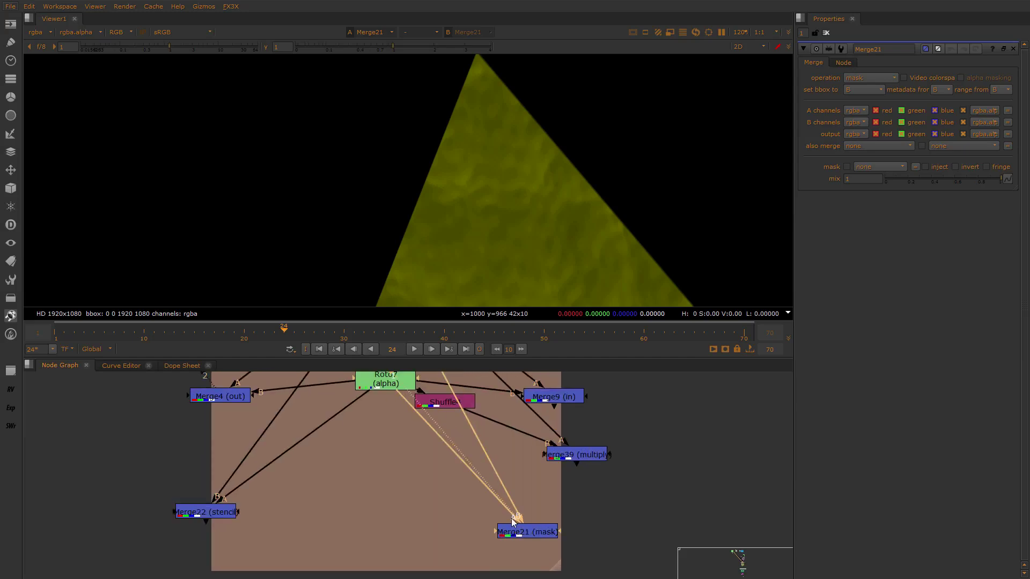
# Inspect the A and B inputs of Merge9 (in), and shift the node slightly closer to Roto7
pyautogui.scroll(-2, 513, 535)
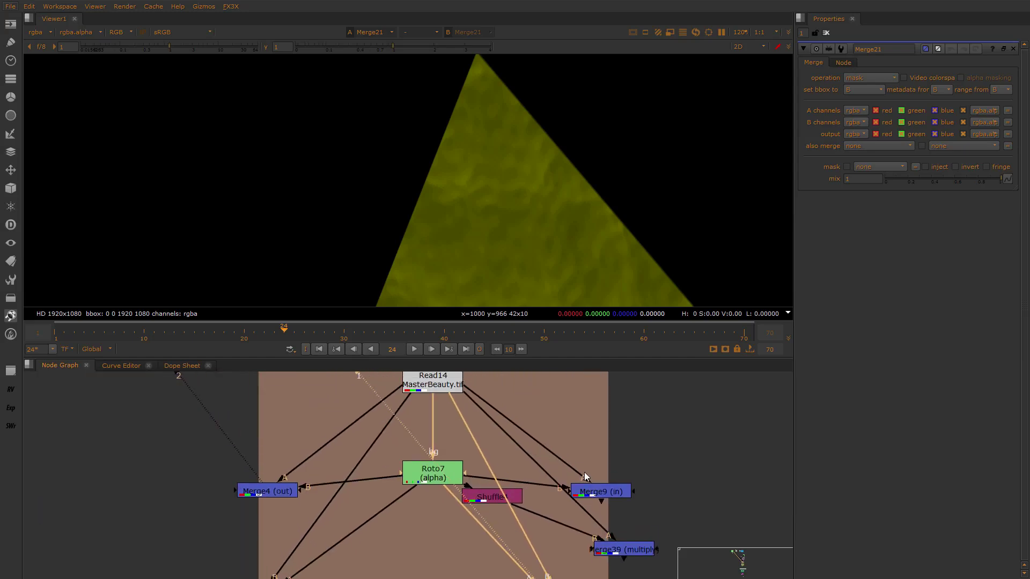
pyautogui.scroll(3, 584, 472)
pyautogui.click(602, 503)
pyautogui.moveTo(622, 506); pyautogui.dragTo(598, 488)
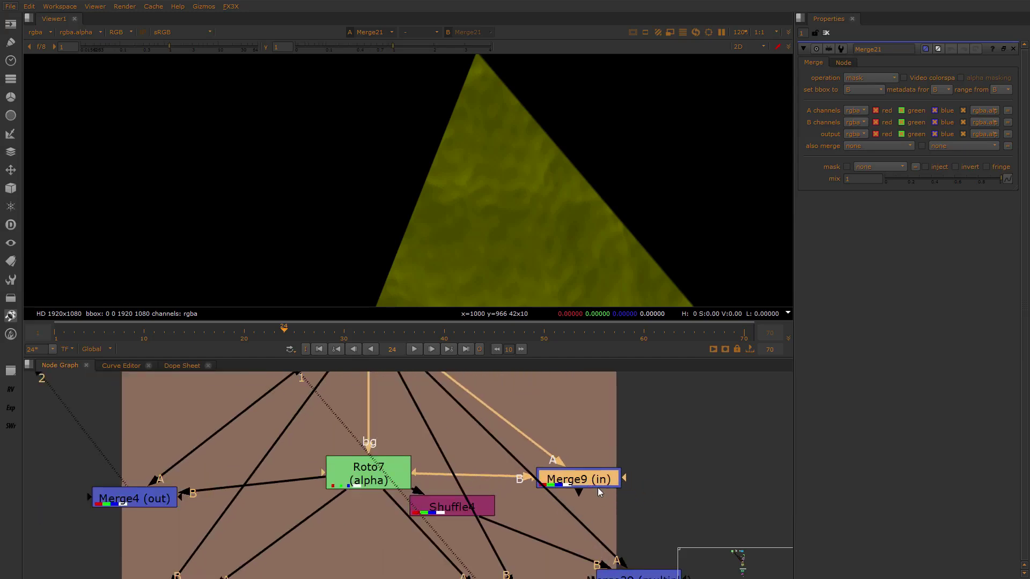
pyautogui.moveTo(651, 418); pyautogui.dragTo(506, 496)
pyautogui.scroll(-3, 503, 499)
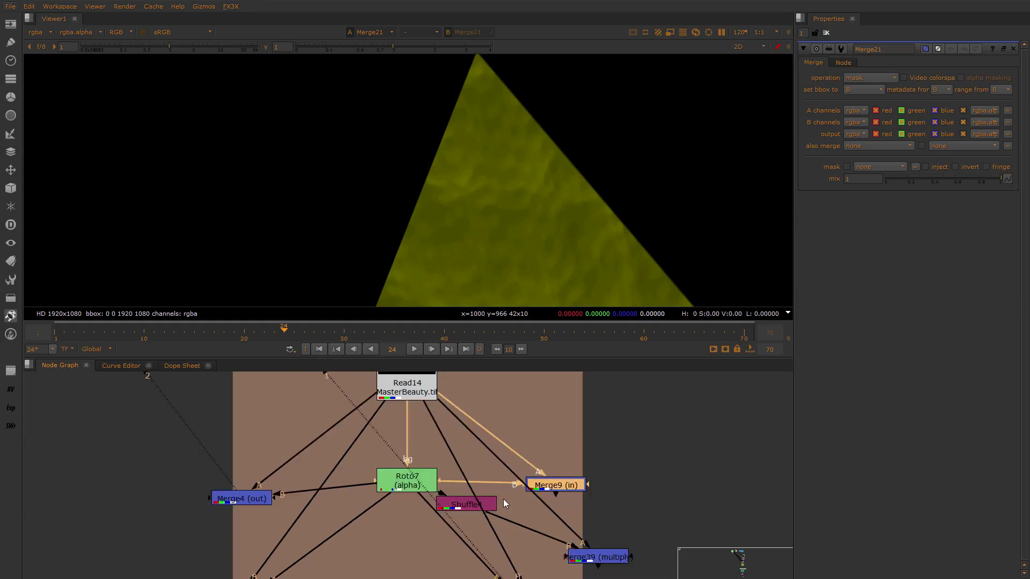
# Move the multiply merge (Merge39) outside the In-Out / Stencil-Mask backdrop
pyautogui.moveTo(517, 542); pyautogui.dragTo(504, 462, button='middle')
pyautogui.moveTo(592, 471); pyautogui.dragTo(684, 508)
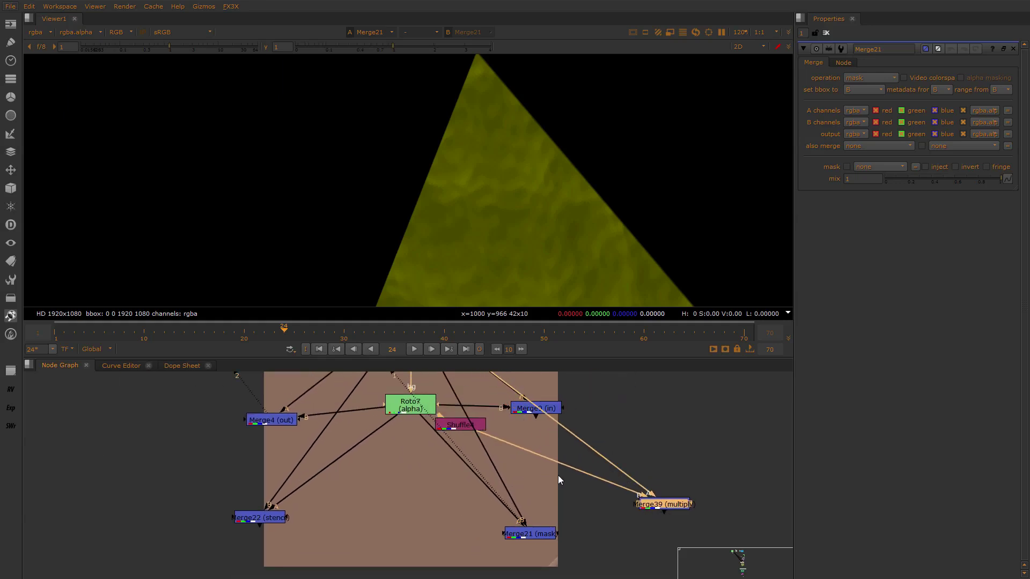
pyautogui.scroll(-3, 555, 473)
pyautogui.moveTo(313, 413); pyautogui.dragTo(571, 530)
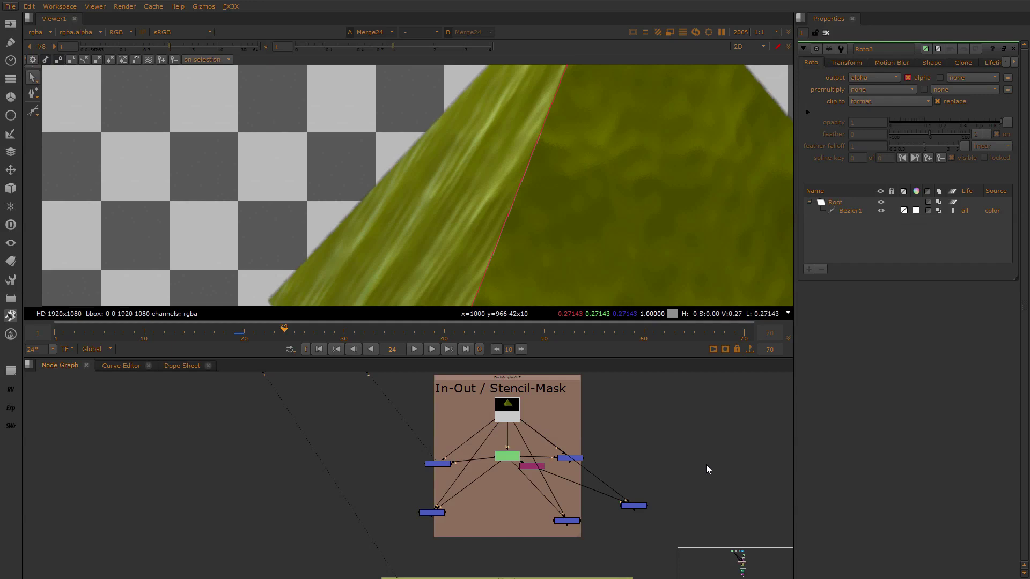
# View the Read11 pyramid image in the ReCombining problem group
pyautogui.scroll(-3, 667, 456)
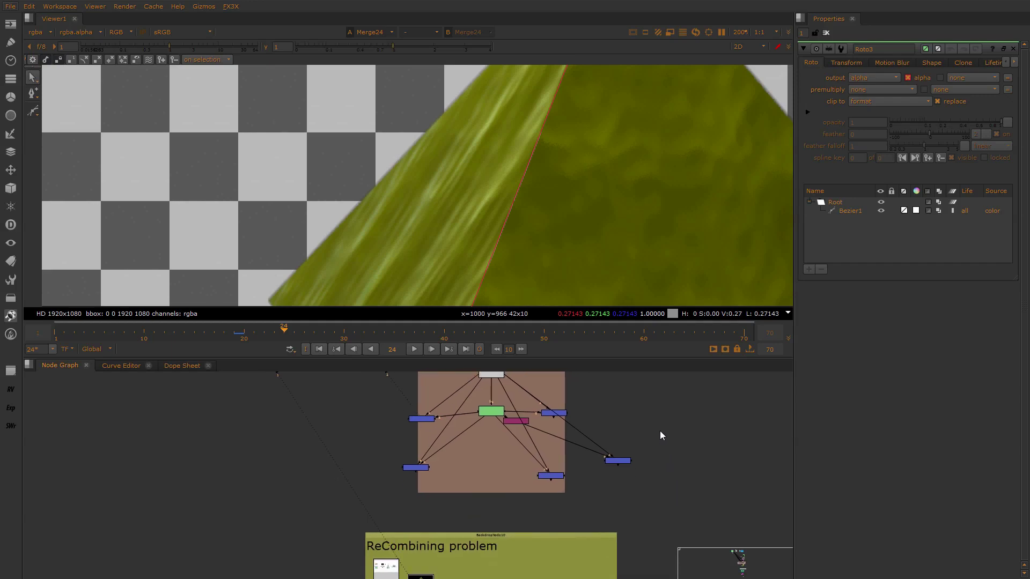
pyautogui.scroll(5, 650, 485)
pyautogui.scroll(1, 488, 443)
pyautogui.scroll(-2, 419, 412)
pyautogui.moveTo(418, 412); pyautogui.dragTo(407, 326, button='middle')
pyautogui.scroll(1, 413, 542)
pyautogui.moveTo(413, 542); pyautogui.dragTo(390, 447, button='middle')
pyautogui.scroll(1, 375, 527)
pyautogui.moveTo(372, 529); pyautogui.dragTo(393, 501, button='middle')
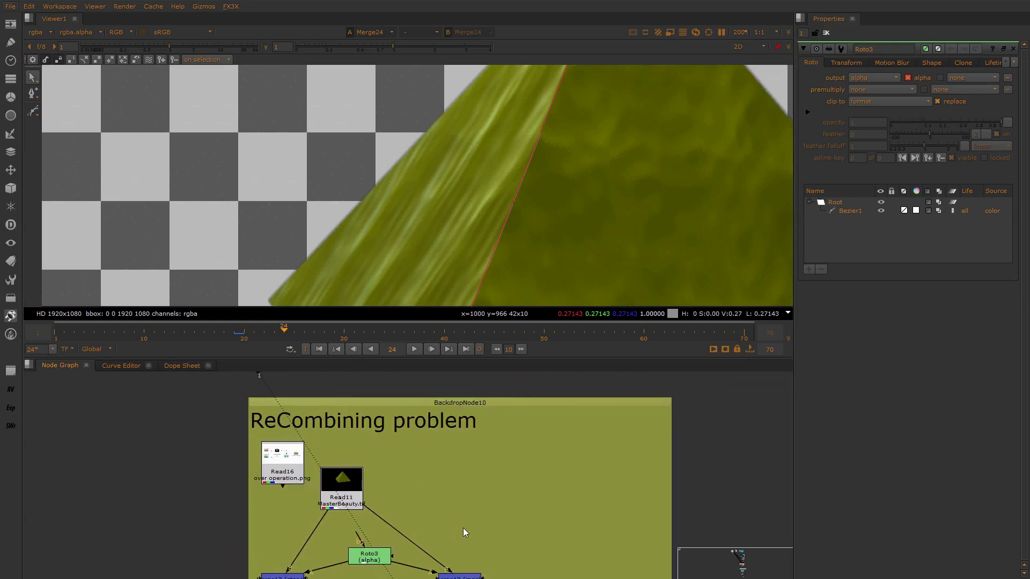
pyautogui.scroll(1, 463, 527)
pyautogui.moveTo(462, 527); pyautogui.dragTo(421, 443, button='middle')
pyautogui.press('1')
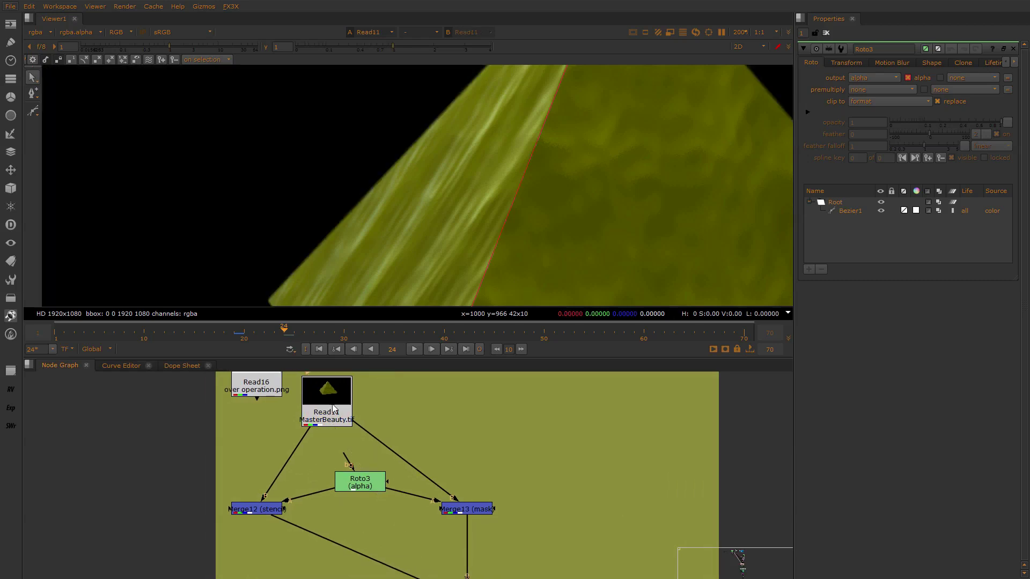
# Close Roto3's properties to clear its overlay from the pyramid view
pyautogui.scroll(-4, 548, 169)
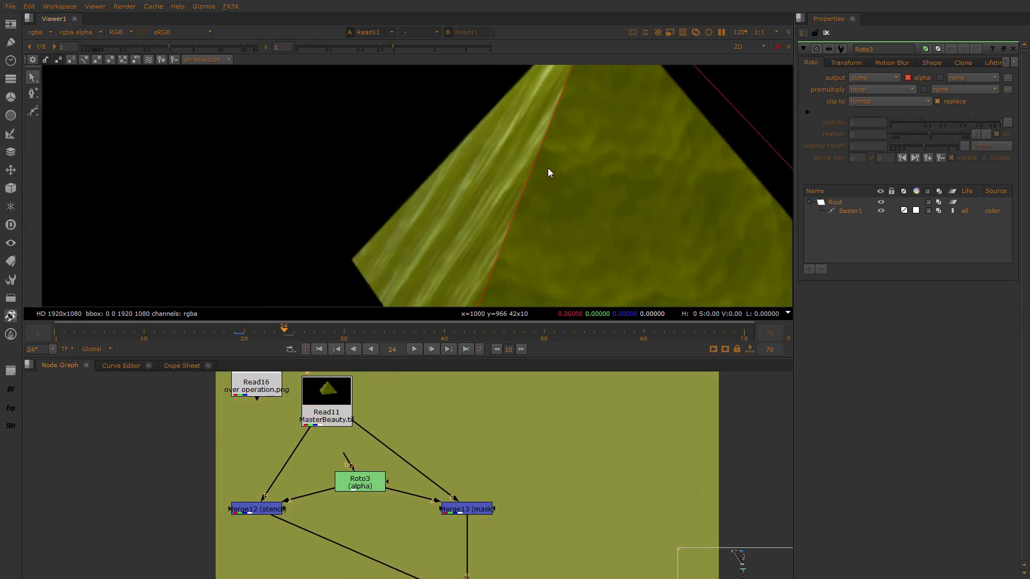
pyautogui.click(825, 33)
pyautogui.scroll(-3, 574, 214)
pyautogui.scroll(1, 570, 202)
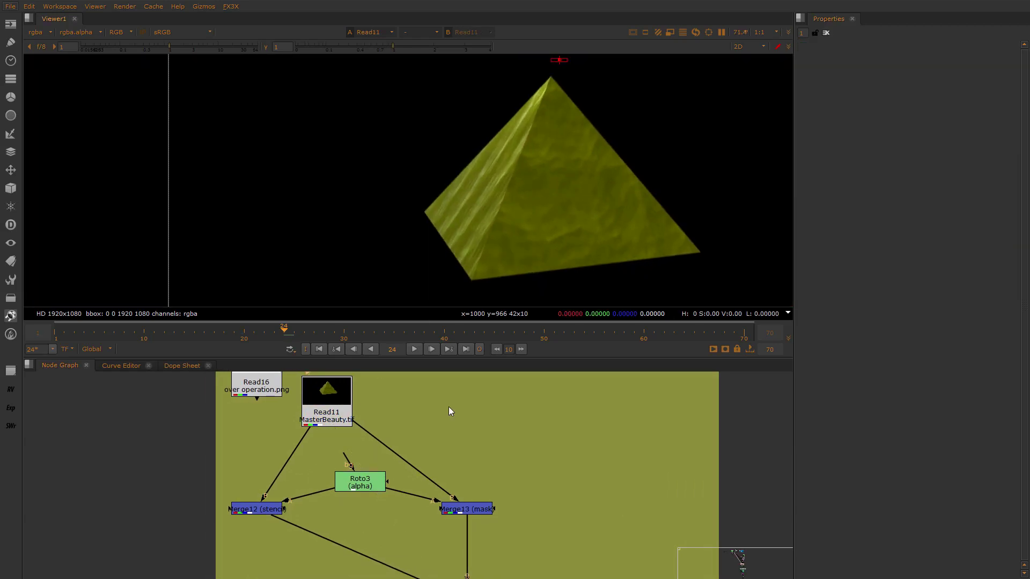
# View the alpha matte of Roto3, and return to the color channels
pyautogui.click(252, 510)
pyautogui.click(351, 482)
pyautogui.press('1')
pyautogui.press('a')
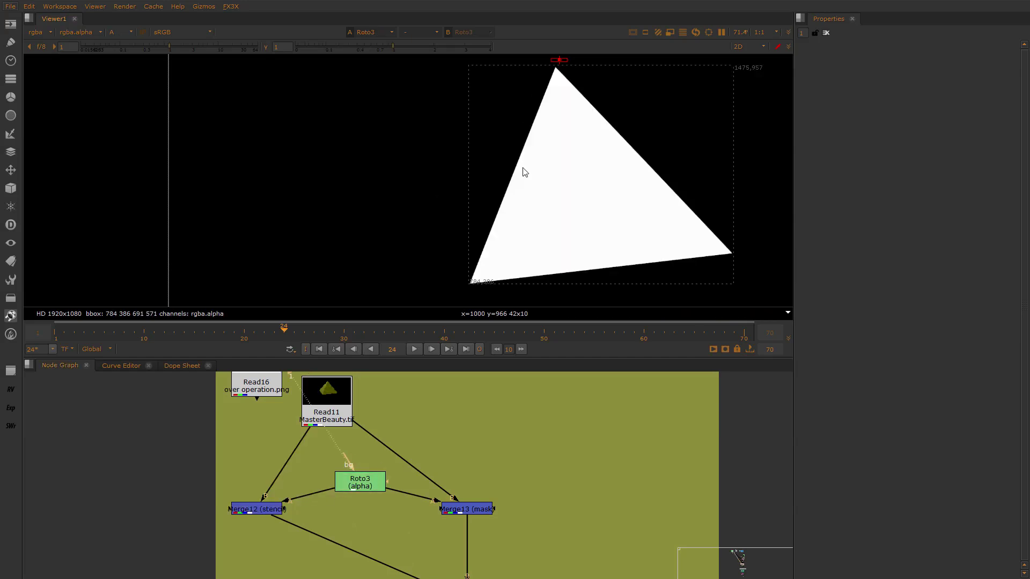
pyautogui.press('a')
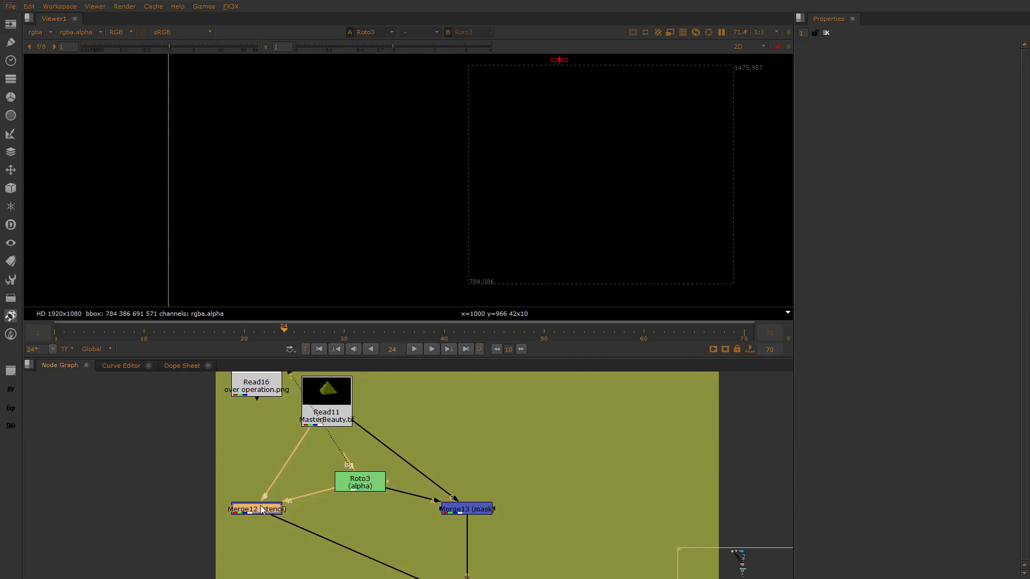
# Compare the Merge12 (stencil) and Merge13 (mask) halves of the pyramid, and follow them to Merge20 (over)
pyautogui.click(256, 509)
pyautogui.press('1')
pyautogui.moveTo(196, 474); pyautogui.dragTo(315, 549)
pyautogui.click(464, 509)
pyautogui.press('2')
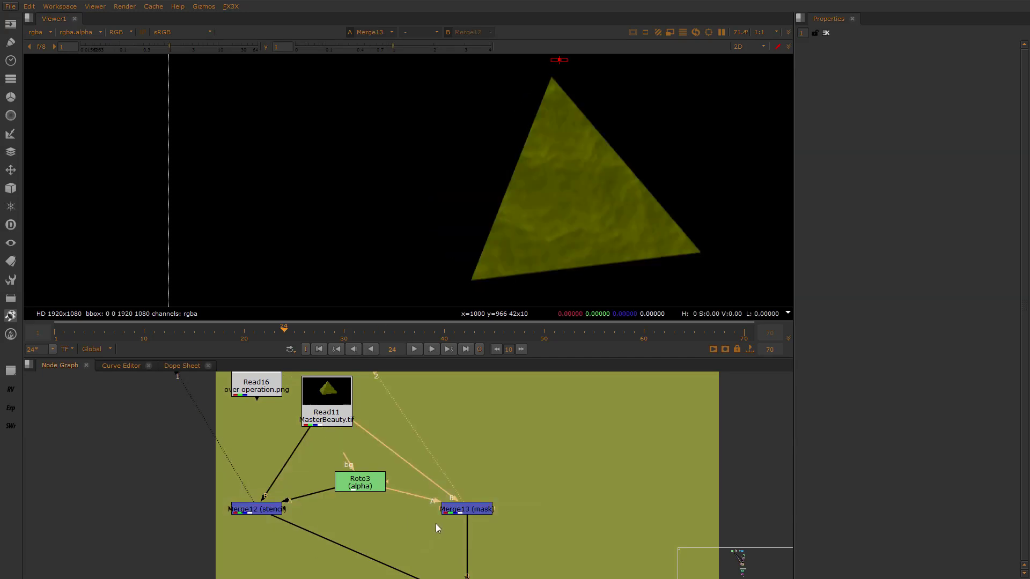
pyautogui.click(266, 511)
pyautogui.press('1')
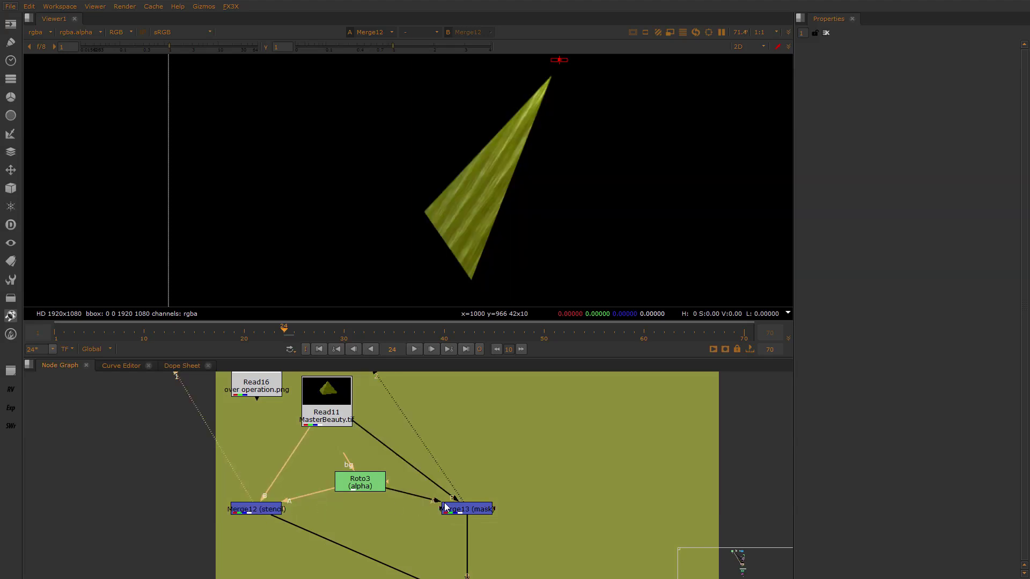
pyautogui.click(465, 509)
pyautogui.press('2')
pyautogui.moveTo(538, 493); pyautogui.dragTo(530, 440, button='middle')
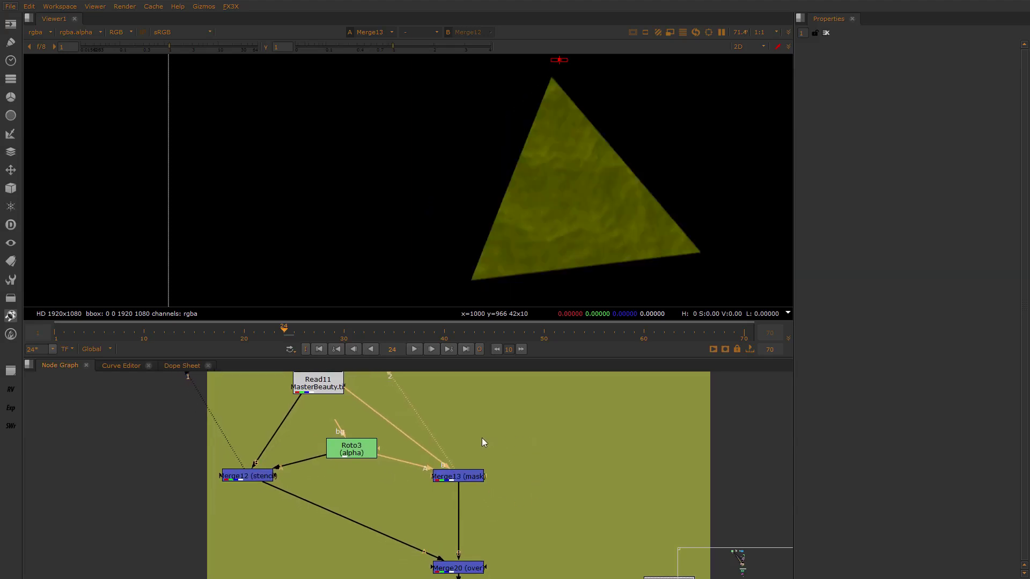
# Insert a Grade node directly below Merge12 (stencil), view its output, and raise its gain to 2.4
pyautogui.click(327, 489)
pyautogui.click(249, 477)
pyautogui.press('1')
pyautogui.click(309, 480)
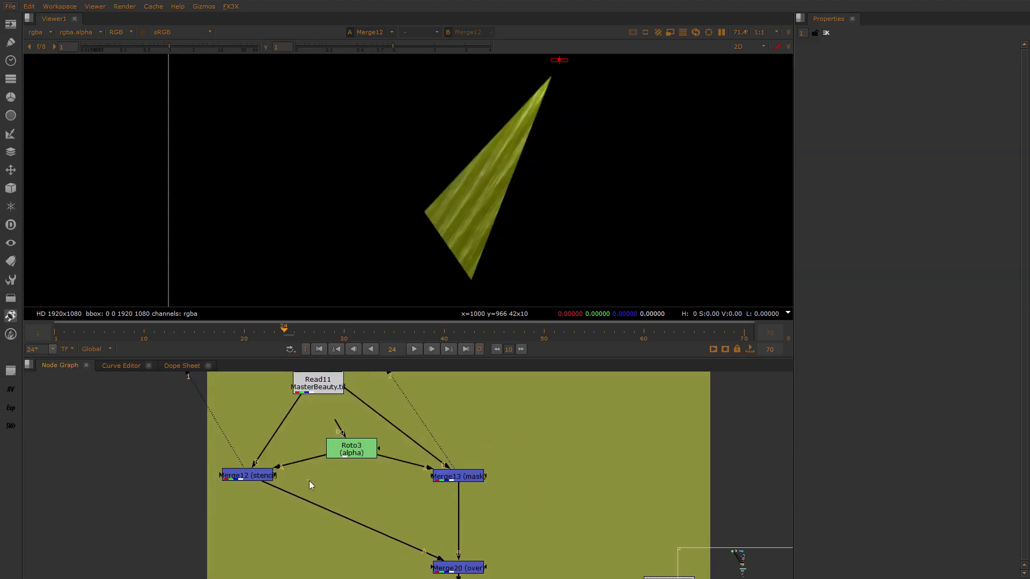
pyautogui.press('g')
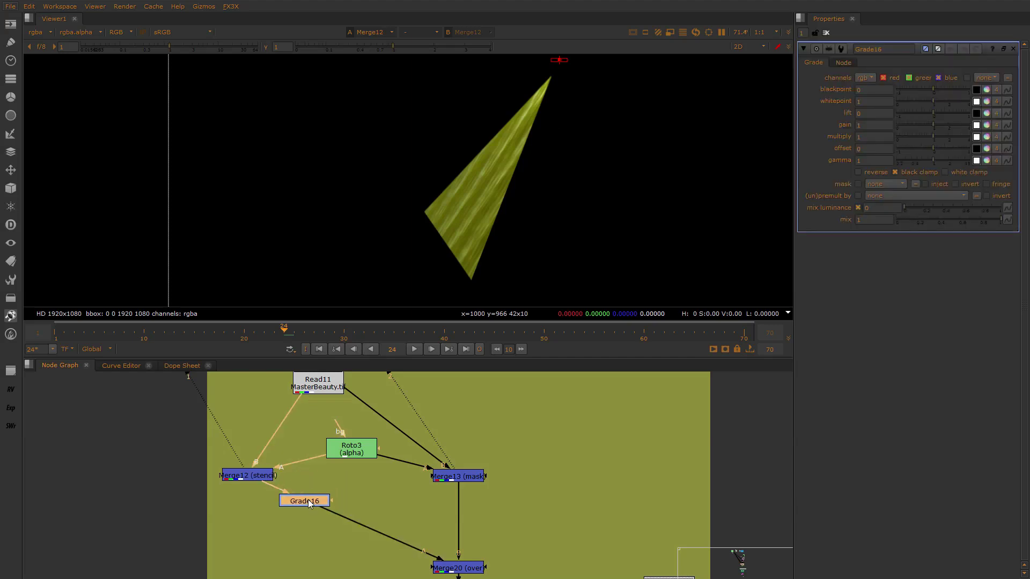
pyautogui.click(249, 500)
pyautogui.press('1')
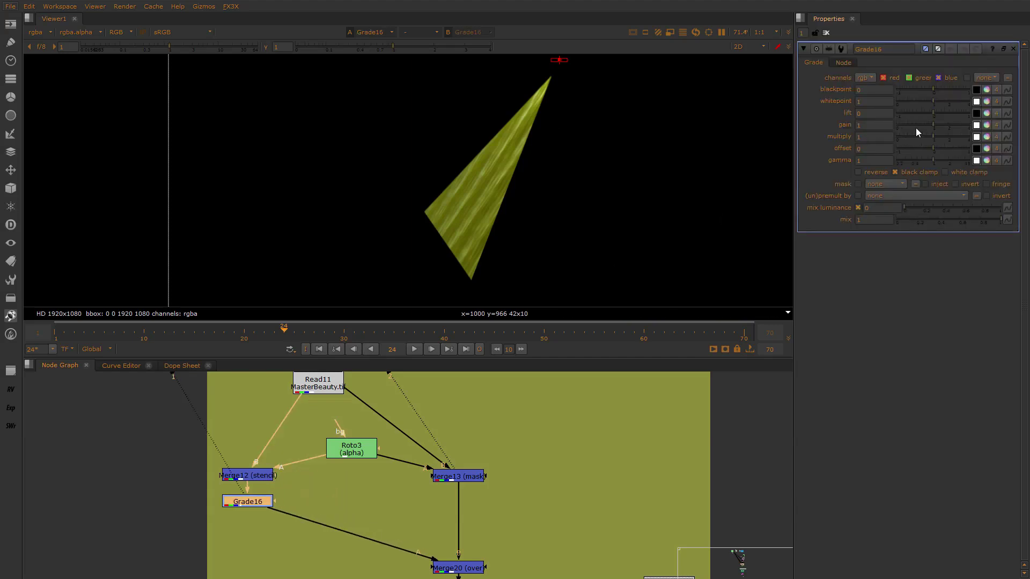
pyautogui.moveTo(915, 128); pyautogui.dragTo(953, 124)
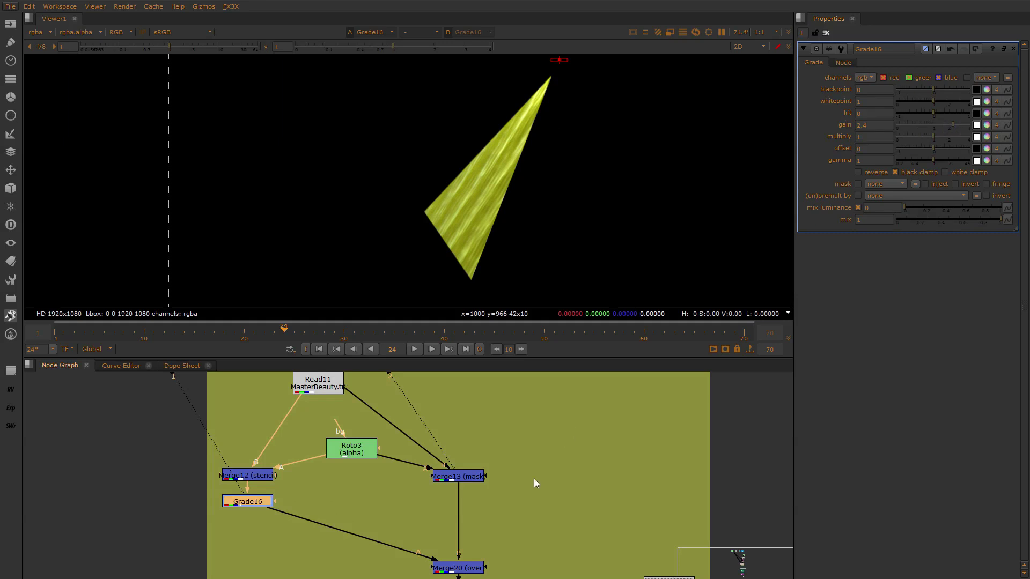
# View the recombined pyramid from Merge20 (over), close up on the graded face
pyautogui.scroll(-2, 479, 490)
pyautogui.click(343, 456)
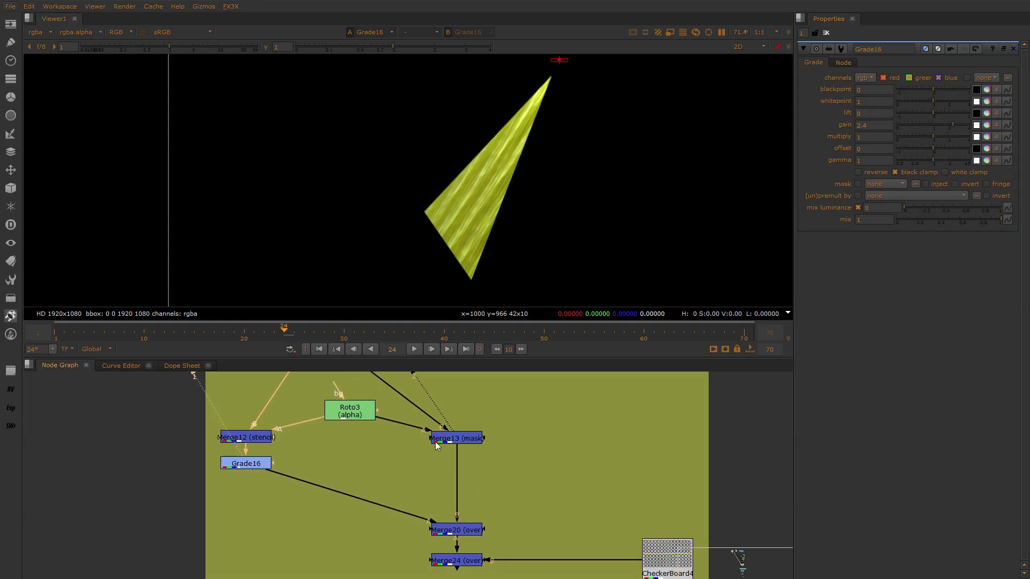
pyautogui.click(466, 530)
pyautogui.press('1')
pyautogui.scroll(4, 531, 191)
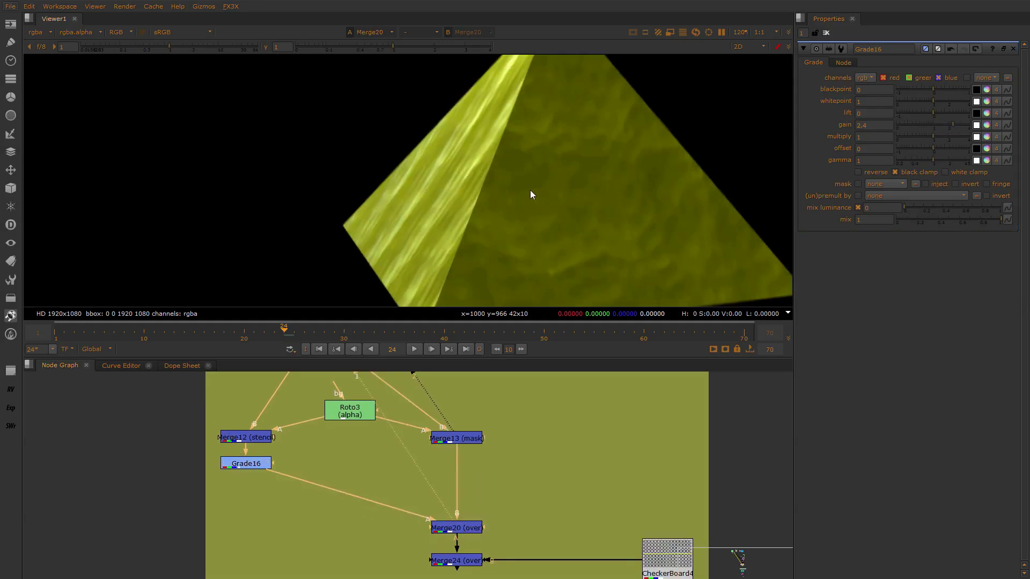
# Move Merge20 (over) up close beneath Merge13, and view Merge24 (over) with the checkerboard background
pyautogui.moveTo(462, 527); pyautogui.dragTo(462, 473)
pyautogui.moveTo(462, 475); pyautogui.dragTo(464, 438, button='middle')
pyautogui.moveTo(523, 467); pyautogui.dragTo(405, 542)
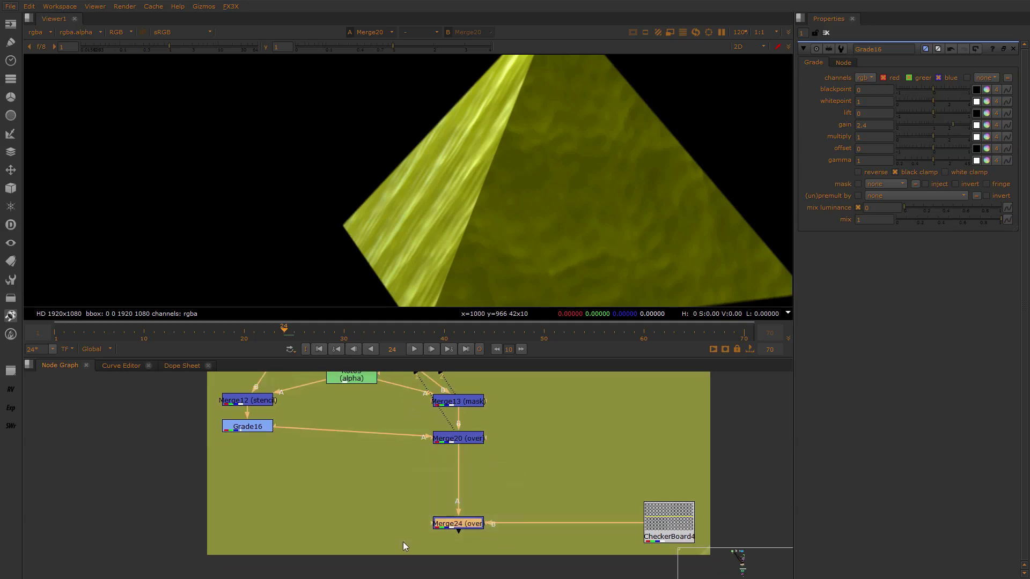
pyautogui.press('1')
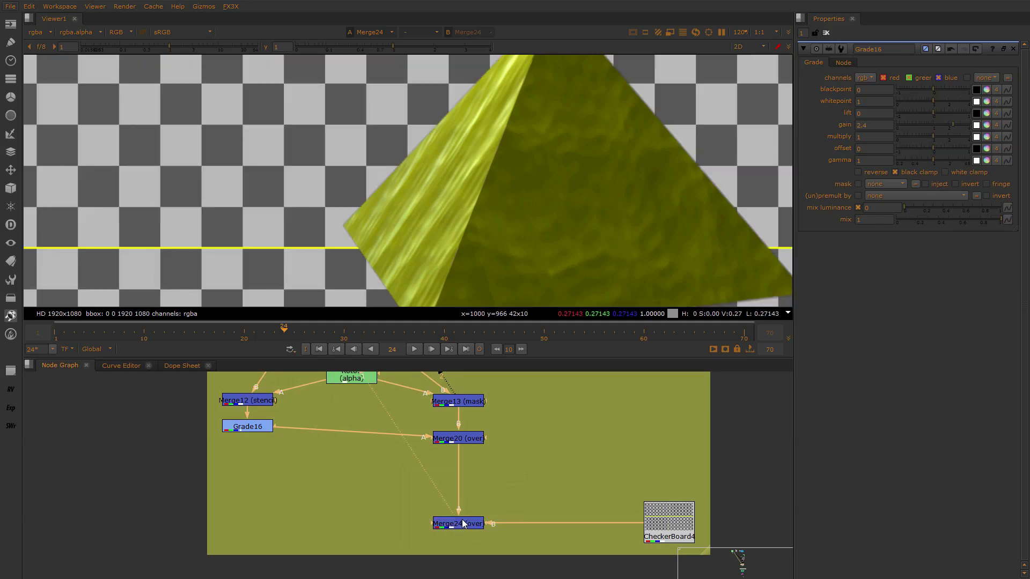
# View the CheckerBoard4 background alone, and return to the Merge24 (over) composite
pyautogui.moveTo(480, 416); pyautogui.dragTo(475, 485, button='middle')
pyautogui.moveTo(537, 504); pyautogui.dragTo(489, 395, button='middle')
pyautogui.scroll(2, 602, 520)
pyautogui.click(612, 481)
pyautogui.press('1')
pyautogui.click(551, 481)
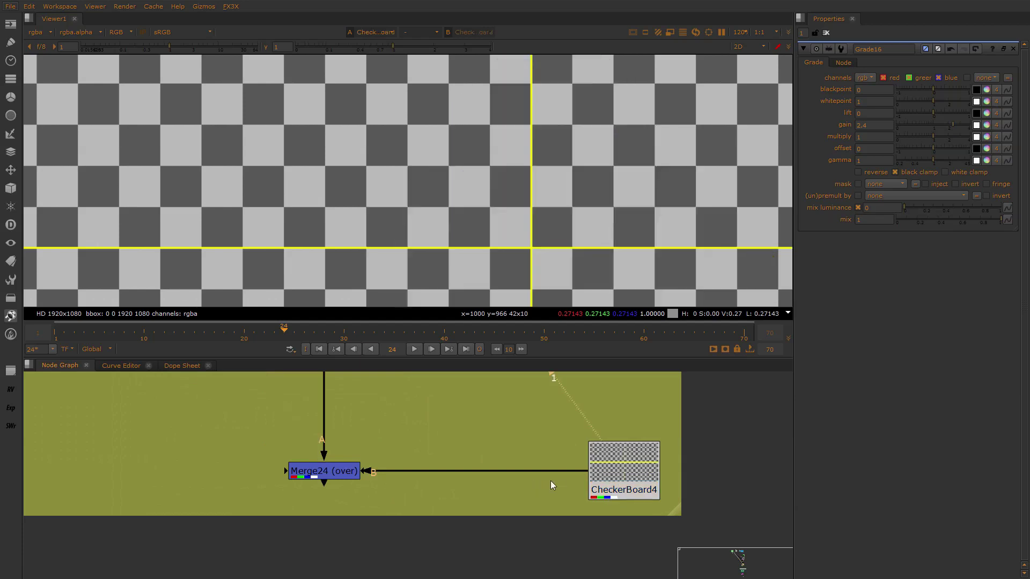
pyautogui.click(336, 471)
pyautogui.press('1')
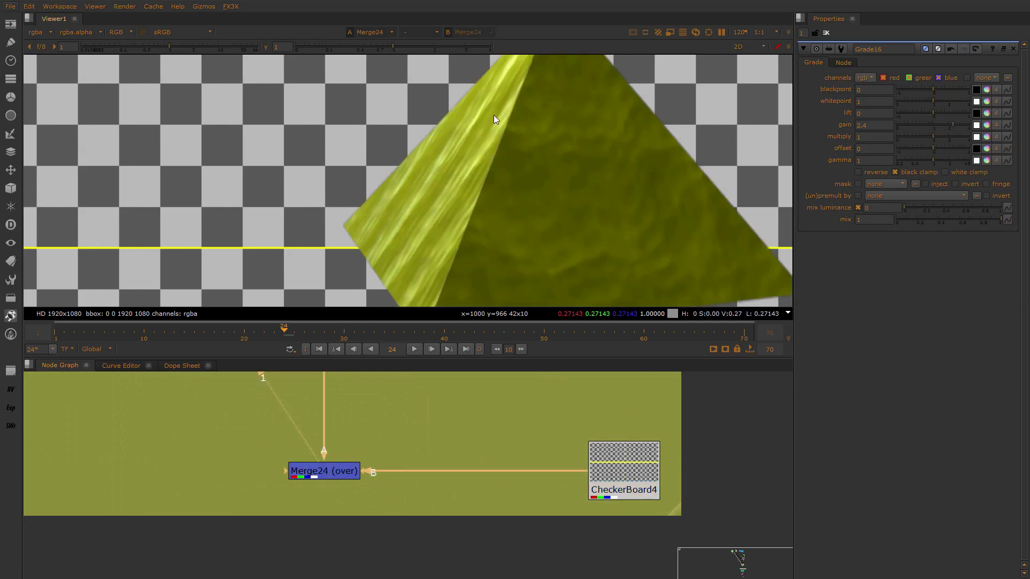
# Examine the seam between the pyramid's two faces in the Merge24 composite at close range
pyautogui.scroll(5, 507, 181)
pyautogui.scroll(5, 484, 266)
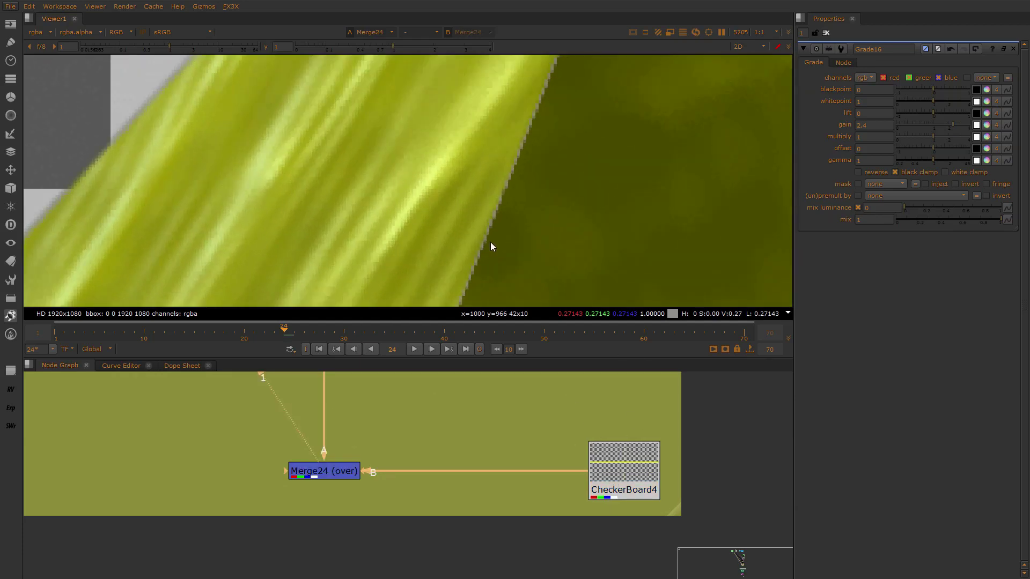
pyautogui.scroll(2, 533, 204)
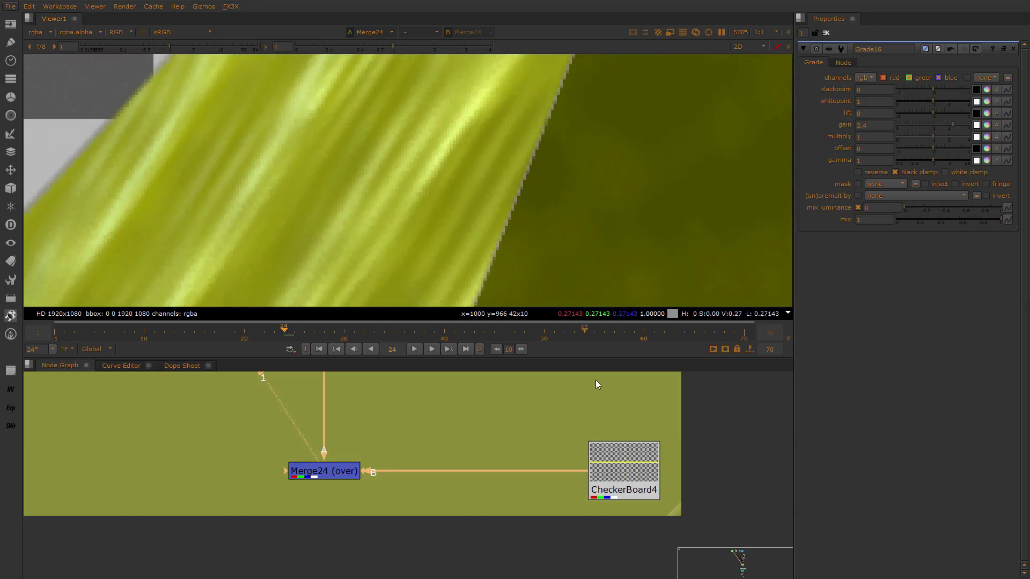
# Insert a Grade node between CheckerBoard4 and Merge24, with the checkerboard placed above it, and set its gain to 4
pyautogui.moveTo(628, 471); pyautogui.dragTo(638, 438)
pyautogui.press('g')
pyautogui.moveTo(628, 492); pyautogui.dragTo(631, 441)
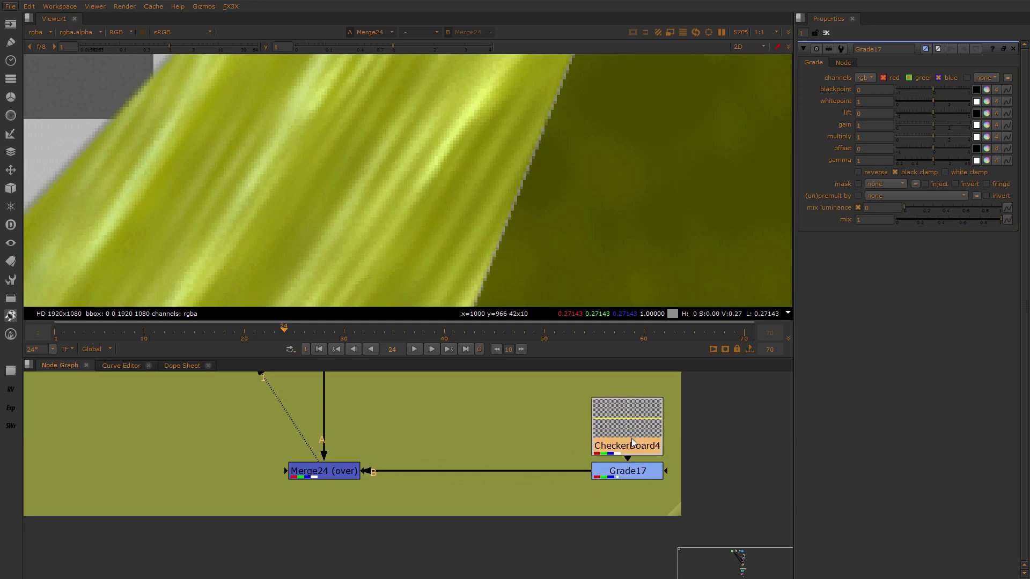
pyautogui.click(636, 469)
pyautogui.moveTo(900, 128); pyautogui.dragTo(972, 129)
pyautogui.scroll(-2, 552, 159)
pyautogui.scroll(1, 545, 149)
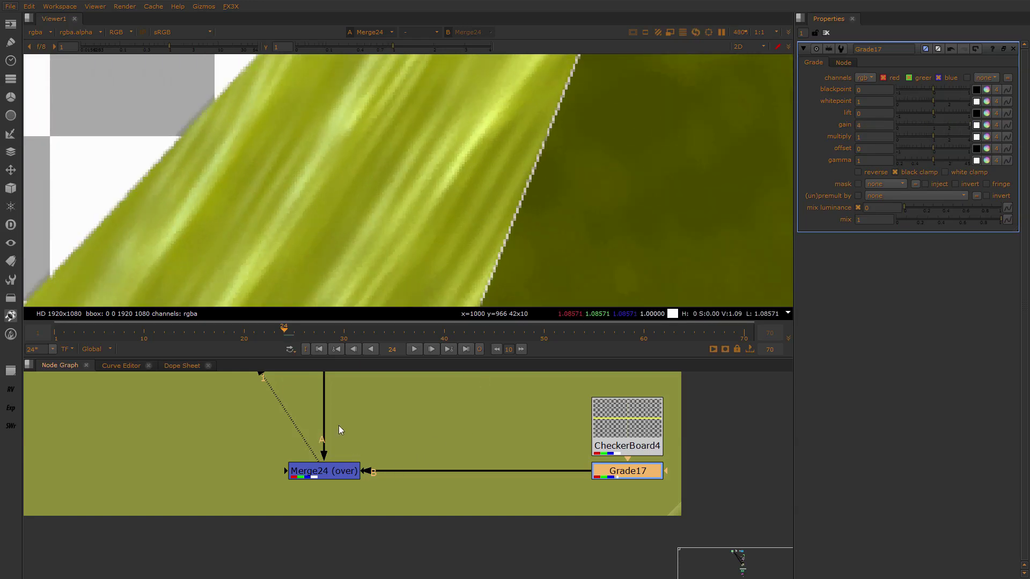
# View the Read16 over-operation diagram in color, and go over its multiply and plus formula
pyautogui.scroll(-4, 349, 410)
pyautogui.scroll(1, 387, 465)
pyautogui.scroll(1, 388, 462)
pyautogui.scroll(-1, 387, 463)
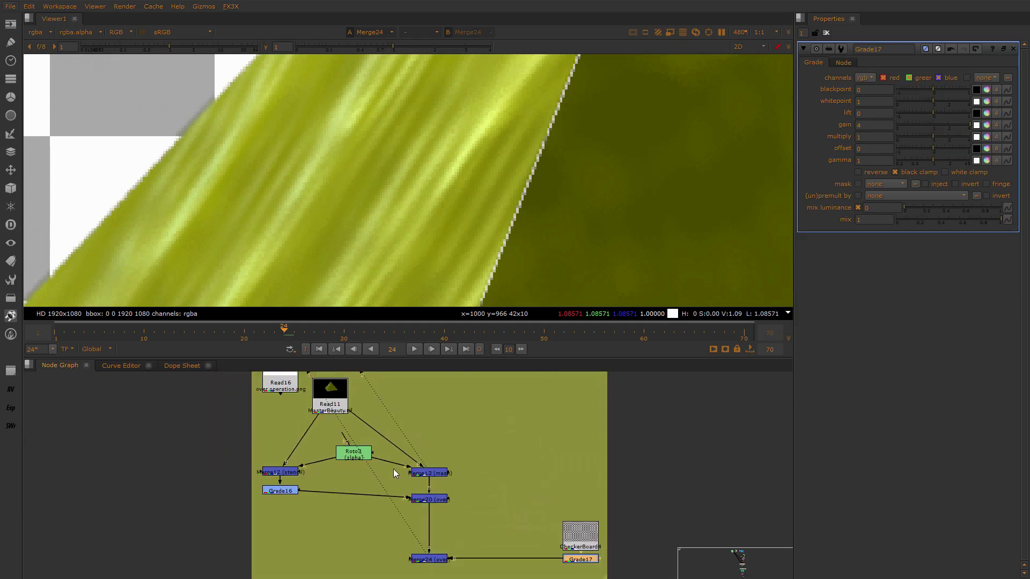
pyautogui.moveTo(394, 468); pyautogui.dragTo(403, 475, button='middle')
pyautogui.click(298, 497)
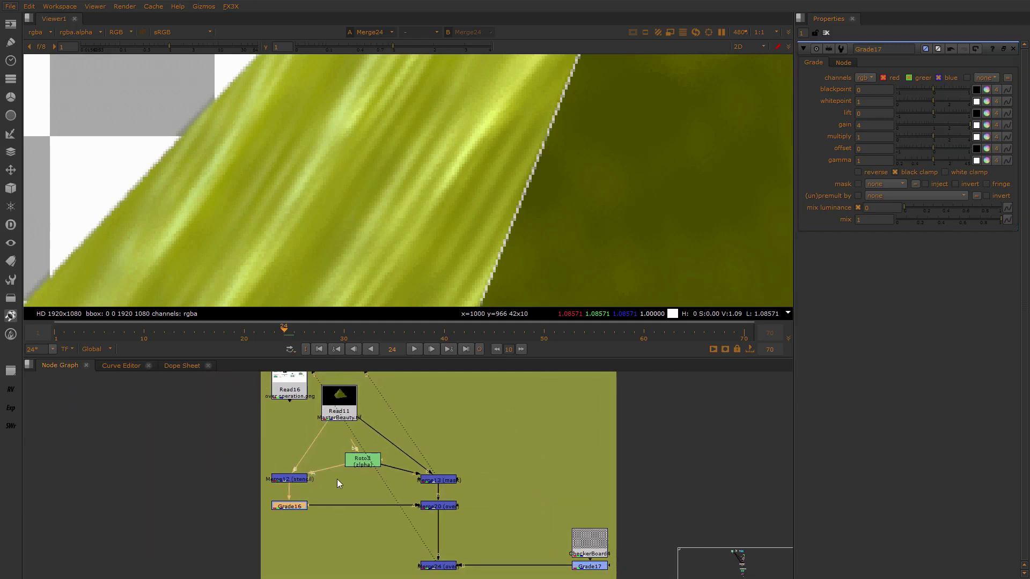
pyautogui.scroll(1, 343, 469)
pyautogui.click(288, 384)
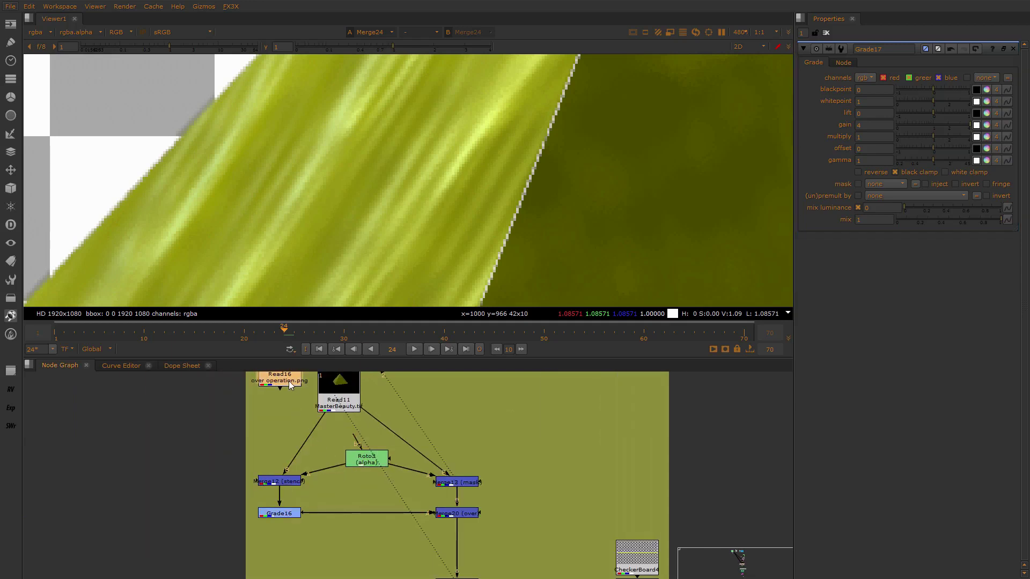
pyautogui.press('1')
pyautogui.press('f')
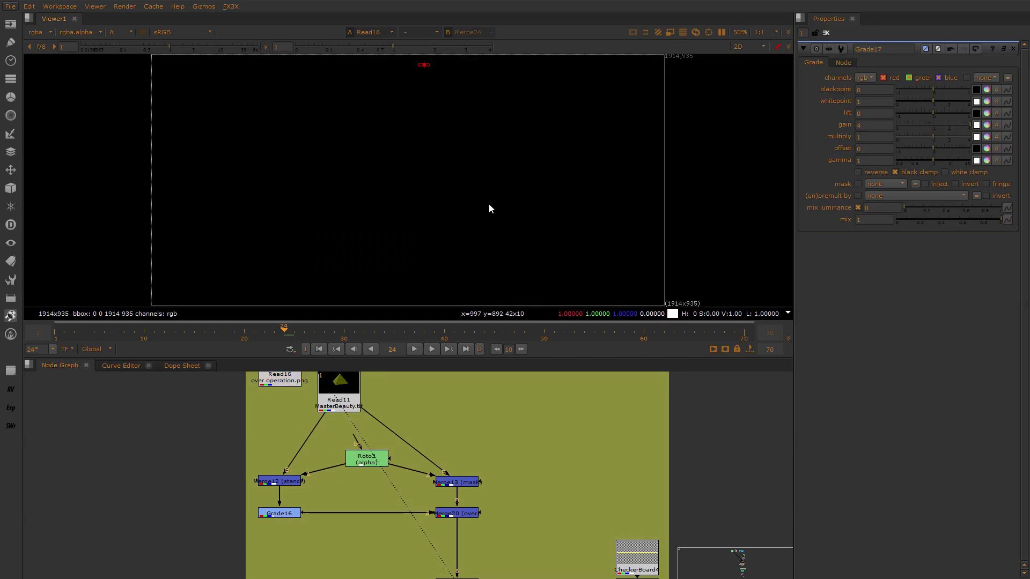
pyautogui.moveTo(90, 76); pyautogui.dragTo(597, 239)
# Compare the Merge12 (stencil) half of the pyramid with the Merge13 (mask) half
pyautogui.scroll(2, 301, 488)
pyautogui.click(278, 483)
pyautogui.press('1')
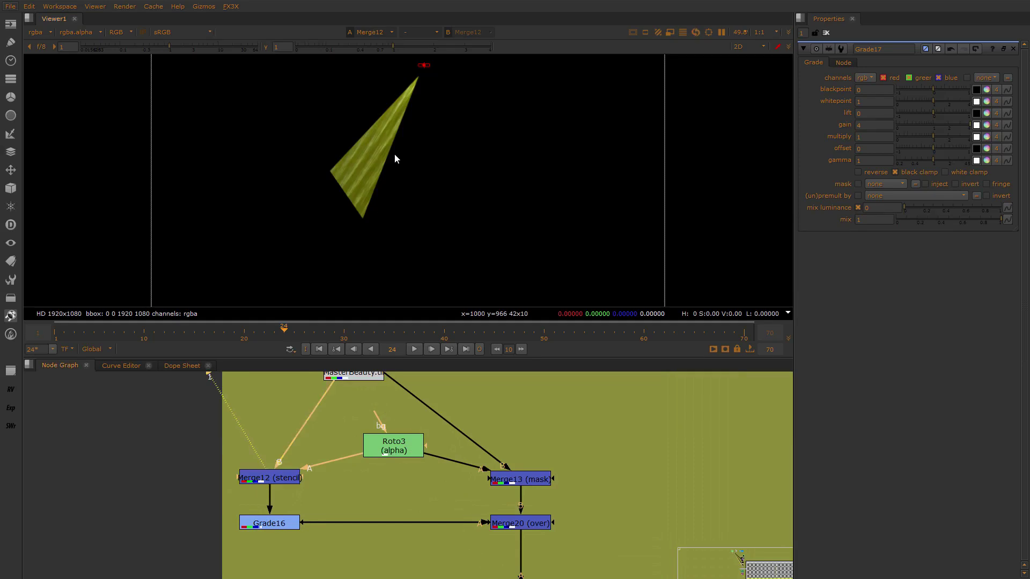
pyautogui.click(250, 403)
pyautogui.click(507, 479)
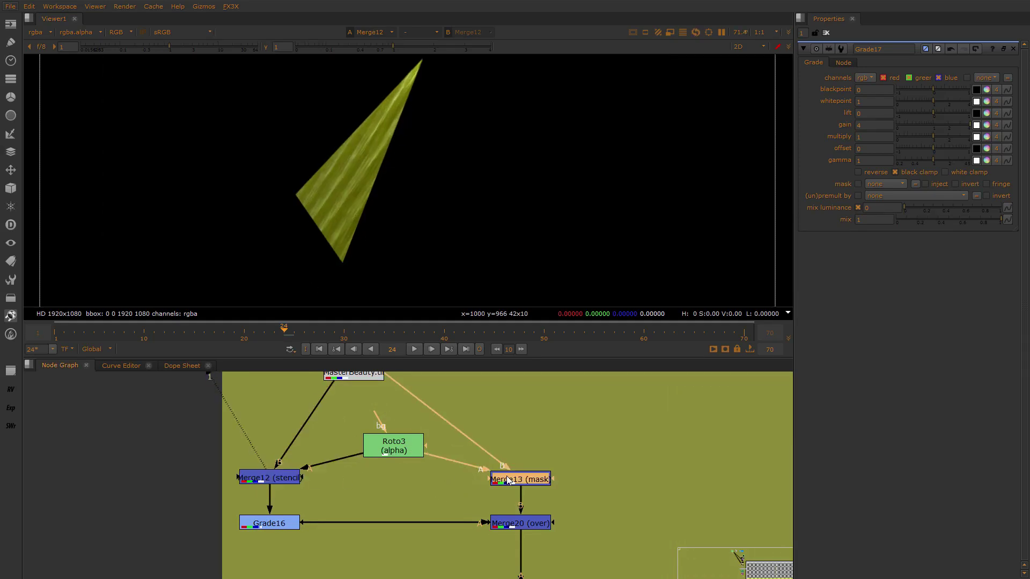
pyautogui.press('2')
pyautogui.click(487, 452)
# Sample edge pixels along the cut side of the Merge13 (mask) half
pyautogui.scroll(15, 406, 144)
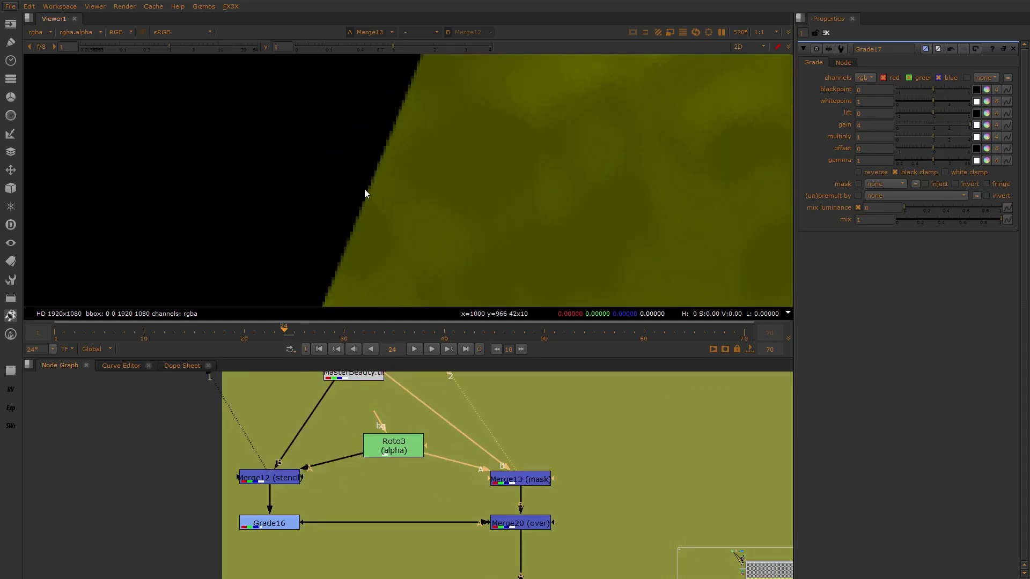
pyautogui.keyDown('ctrl'); pyautogui.click(477, 211); pyautogui.keyUp('ctrl')
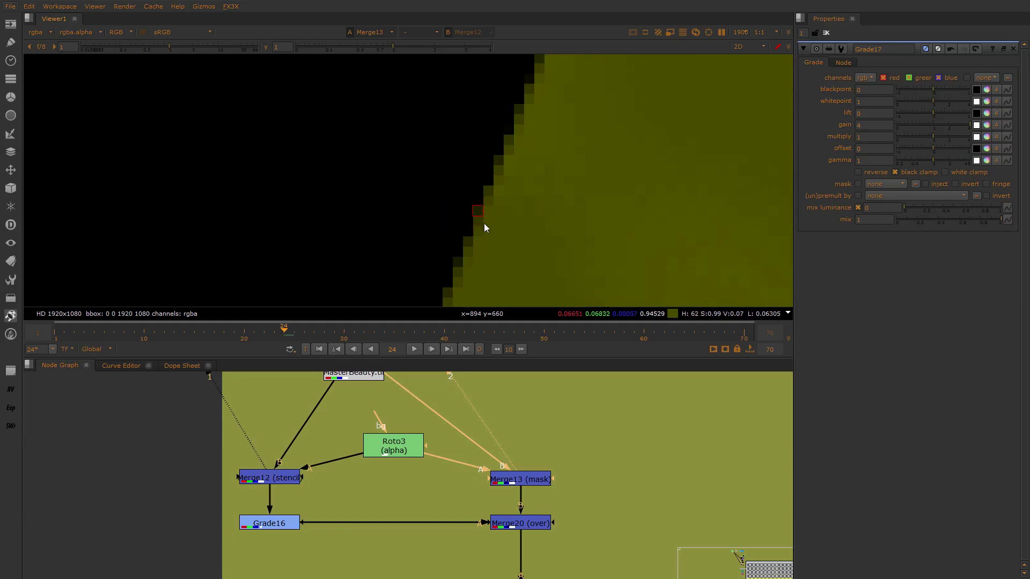
pyautogui.keyDown('ctrl'); pyautogui.click(477, 202); pyautogui.keyUp('ctrl')
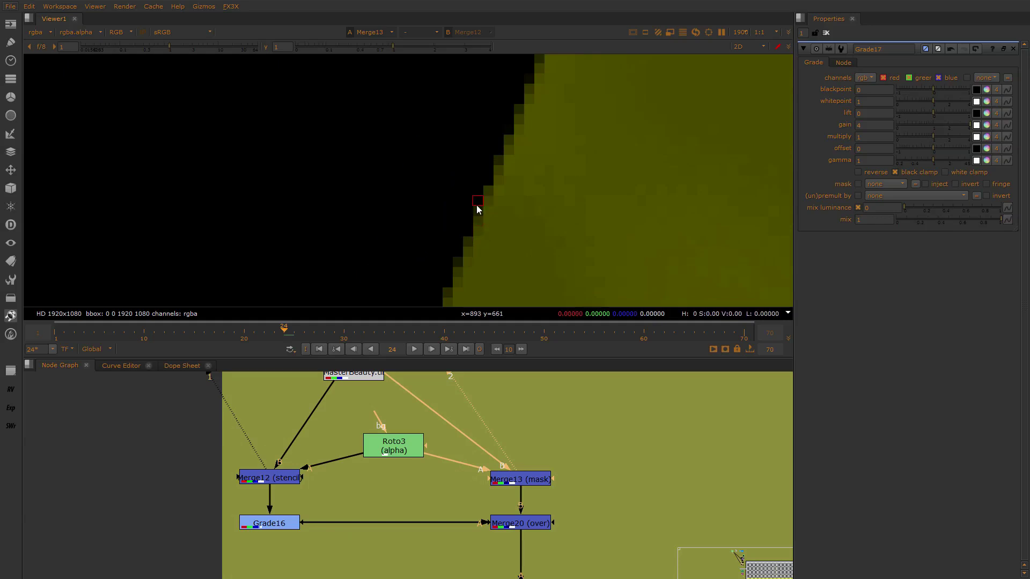
# View Roto3's alpha channel and sample a semi-transparent pixel on its edge
pyautogui.click(393, 445)
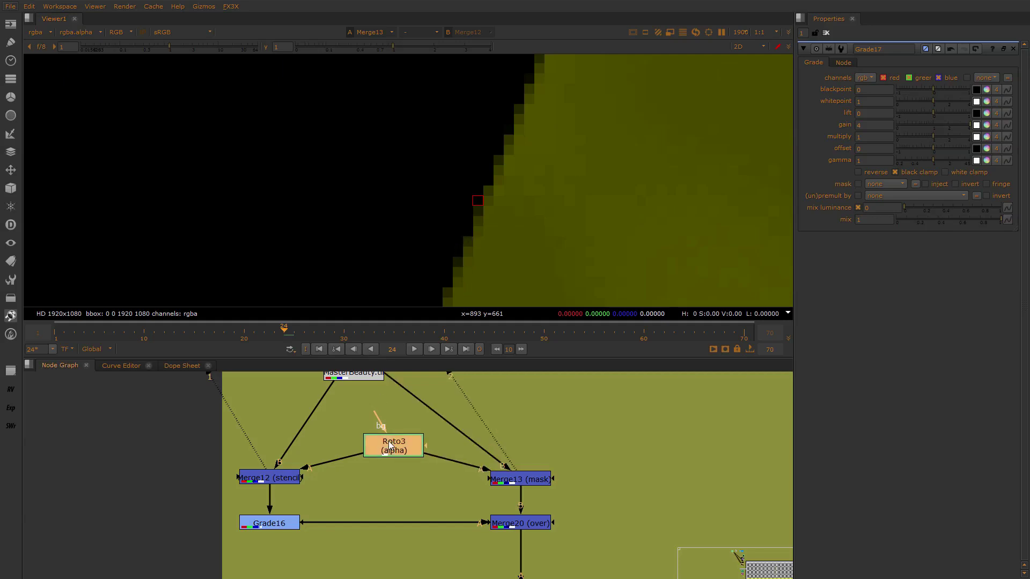
pyautogui.press('1')
pyautogui.press('a')
pyautogui.keyDown('ctrl'); pyautogui.click(488, 191); pyautogui.keyUp('ctrl')
pyautogui.keyDown('ctrl'); pyautogui.click(488, 191); pyautogui.keyUp('ctrl')
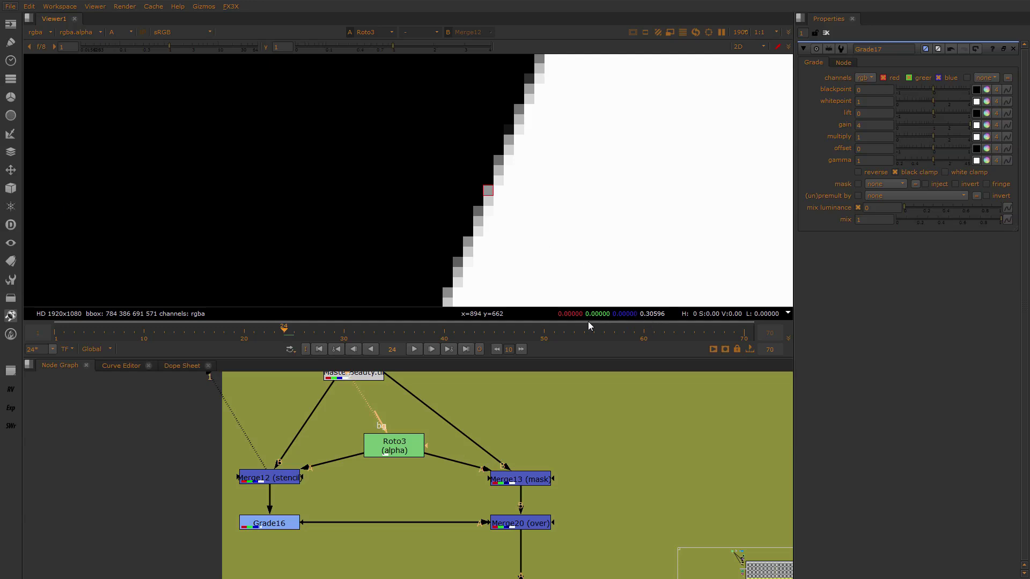
# View the alpha of Merge20 (over) and examine the seam running down from the pyramid's tip
pyautogui.moveTo(435, 443); pyautogui.dragTo(437, 417, button='middle')
pyautogui.click(514, 494)
pyautogui.press('1')
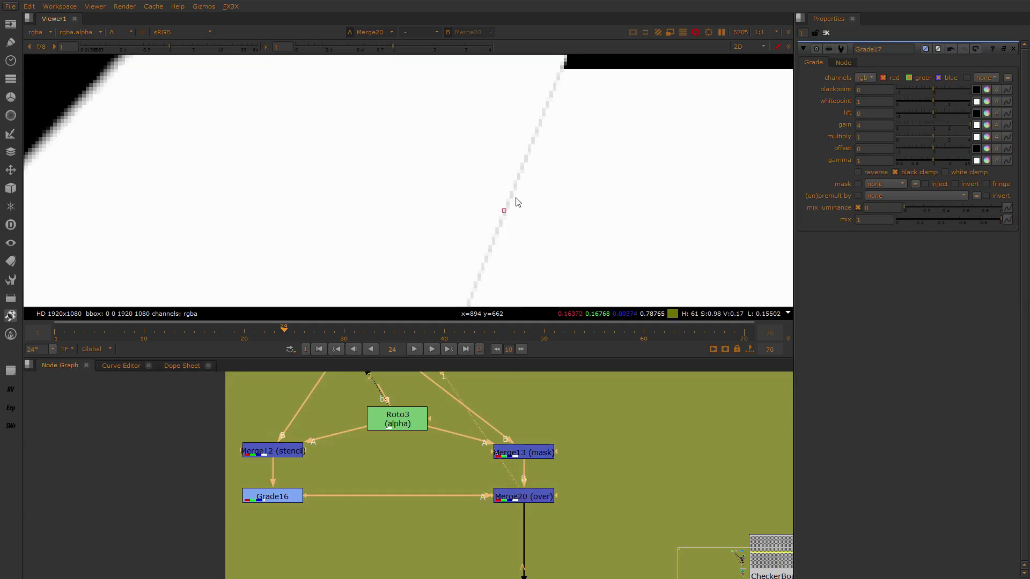
pyautogui.scroll(-2, 517, 201)
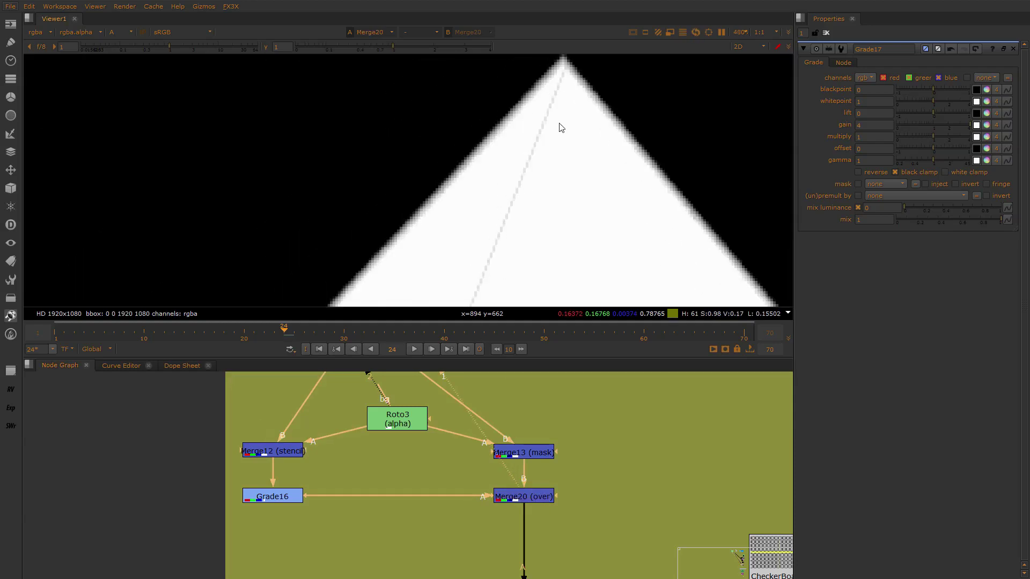
pyautogui.scroll(4, 506, 200)
pyautogui.scroll(-3, 515, 220)
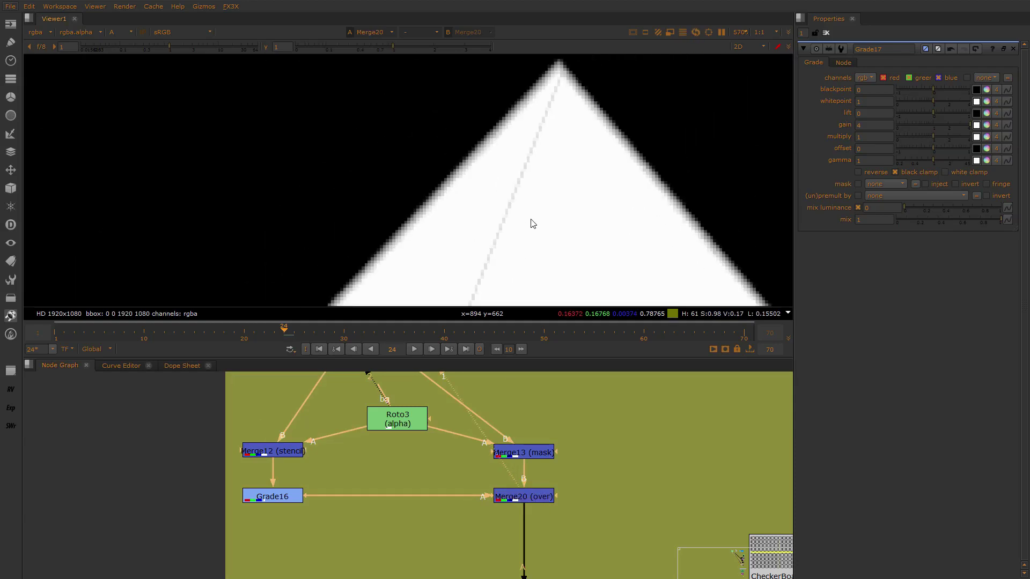
# Inspect the stencil and mask branches feeding Merge20, and open Merge20's properties
pyautogui.moveTo(343, 481); pyautogui.dragTo(339, 517, button='middle')
pyautogui.moveTo(222, 460); pyautogui.dragTo(316, 499)
pyautogui.press('1')
pyautogui.moveTo(462, 458); pyautogui.dragTo(574, 505)
pyautogui.press('1')
pyautogui.moveTo(537, 501); pyautogui.dragTo(532, 456, button='middle')
pyautogui.doubleClick(526, 486)
pyautogui.press('1')
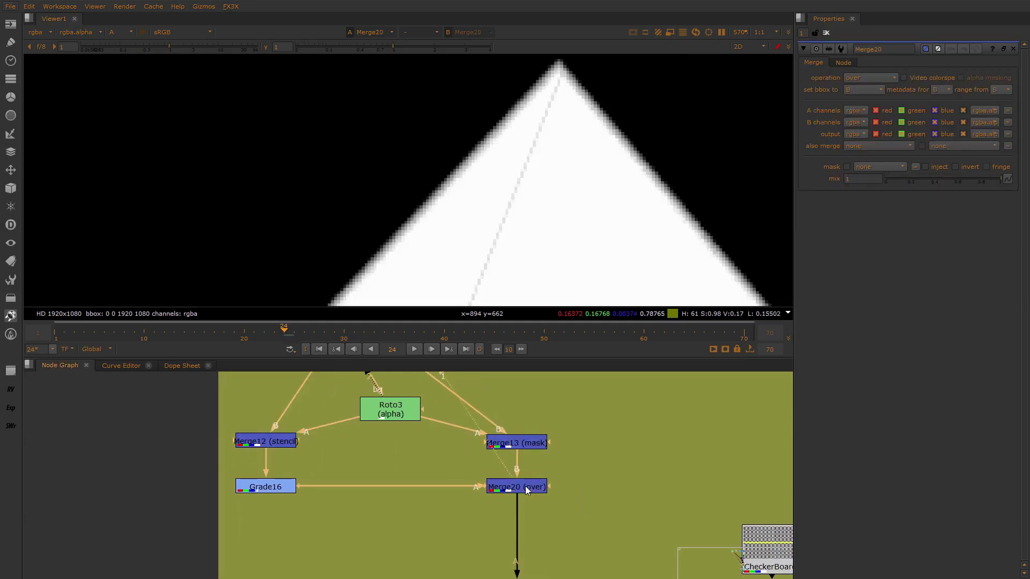
pyautogui.click(522, 486)
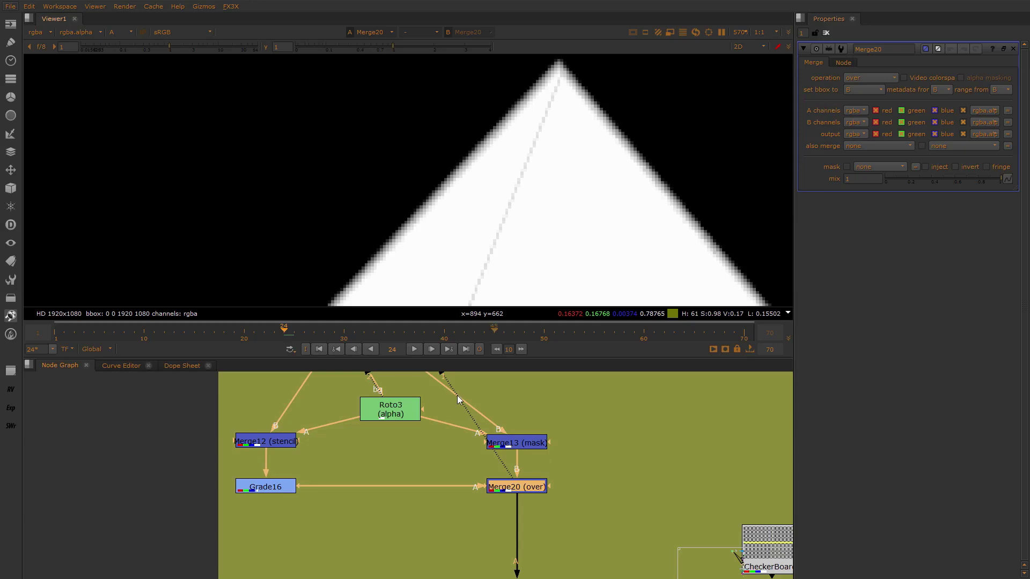
# Return to the Read16 over-operation diagram in color and examine its plus part
pyautogui.scroll(-5, 457, 395)
pyautogui.click(361, 428)
pyautogui.press('1')
pyautogui.press('f')
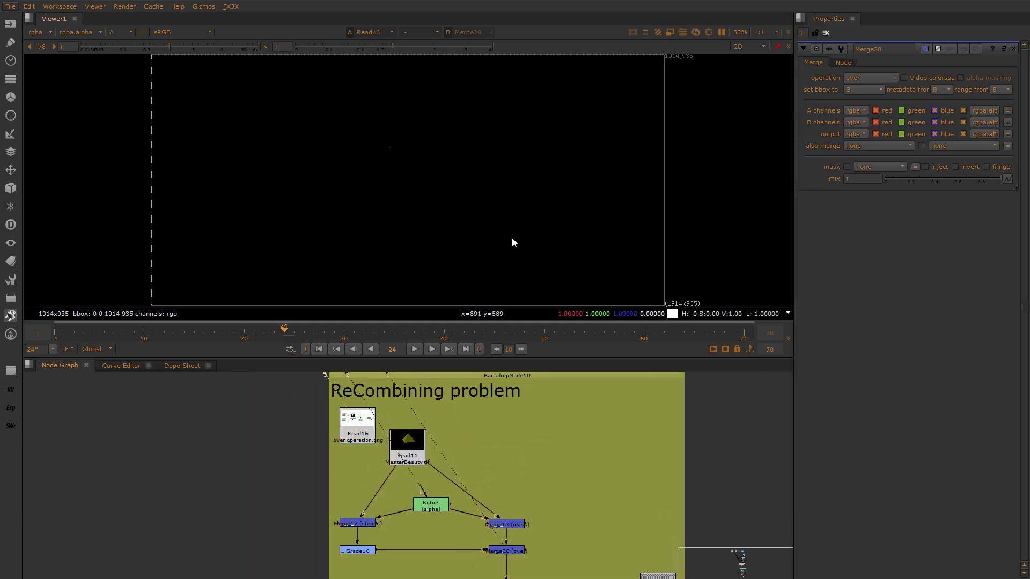
pyautogui.press('a')
pyautogui.scroll(3, 469, 176)
pyautogui.moveTo(395, 93); pyautogui.dragTo(522, 186)
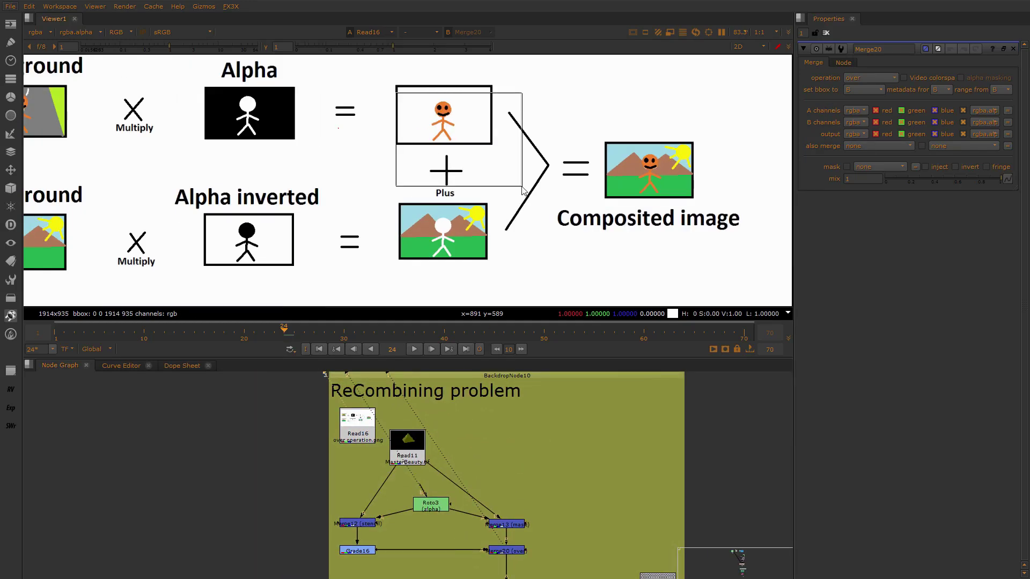
# View the Merge20 (over) result in color and examine the seam between the two faces
pyautogui.moveTo(515, 557); pyautogui.dragTo(519, 466, button='middle')
pyautogui.scroll(1, 519, 465)
pyautogui.click(518, 463)
pyautogui.press('1')
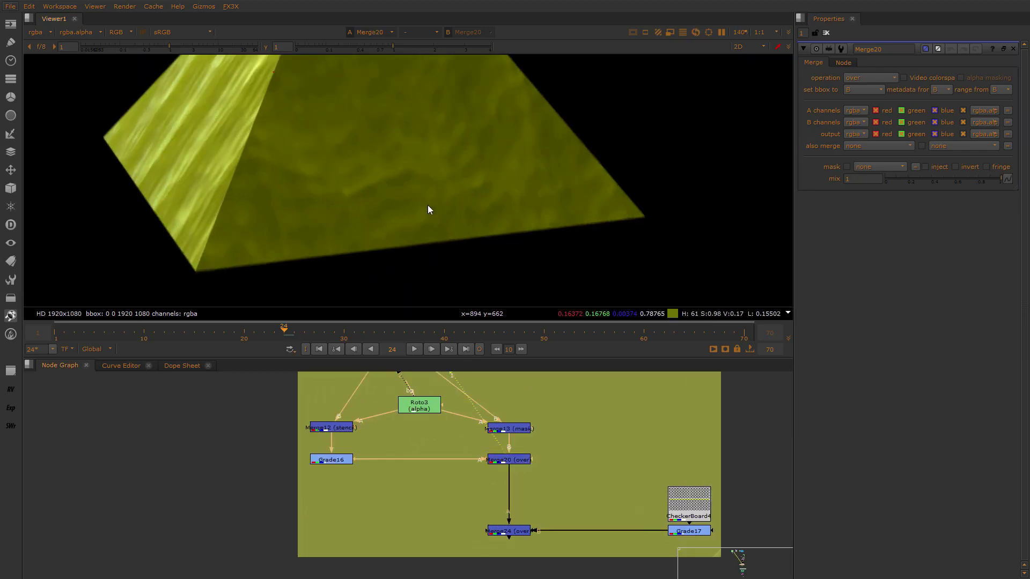
pyautogui.scroll(6, 428, 209)
pyautogui.click(511, 462)
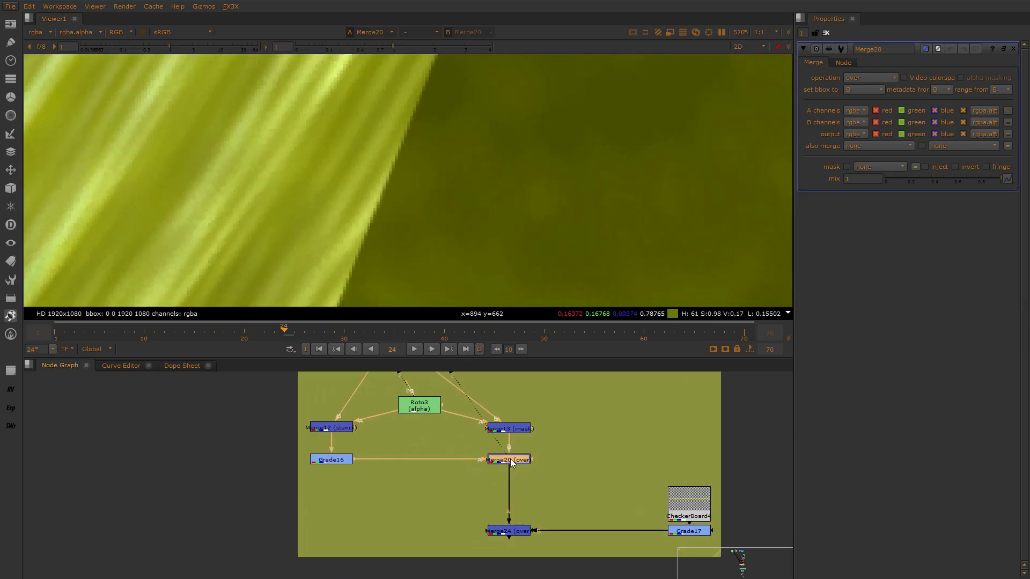
pyautogui.moveTo(418, 152); pyautogui.dragTo(481, 177, button='middle')
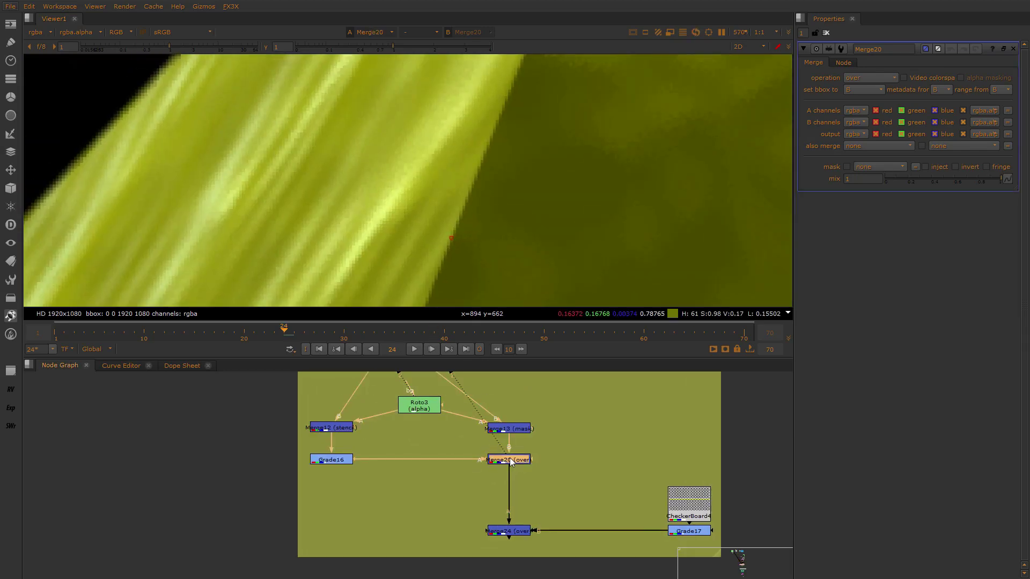
# View the Merge24 composite over the checkerboard and set Merge20's operation to plus
pyautogui.click(517, 529)
pyautogui.press('1')
pyautogui.click(517, 467)
pyautogui.click(516, 462)
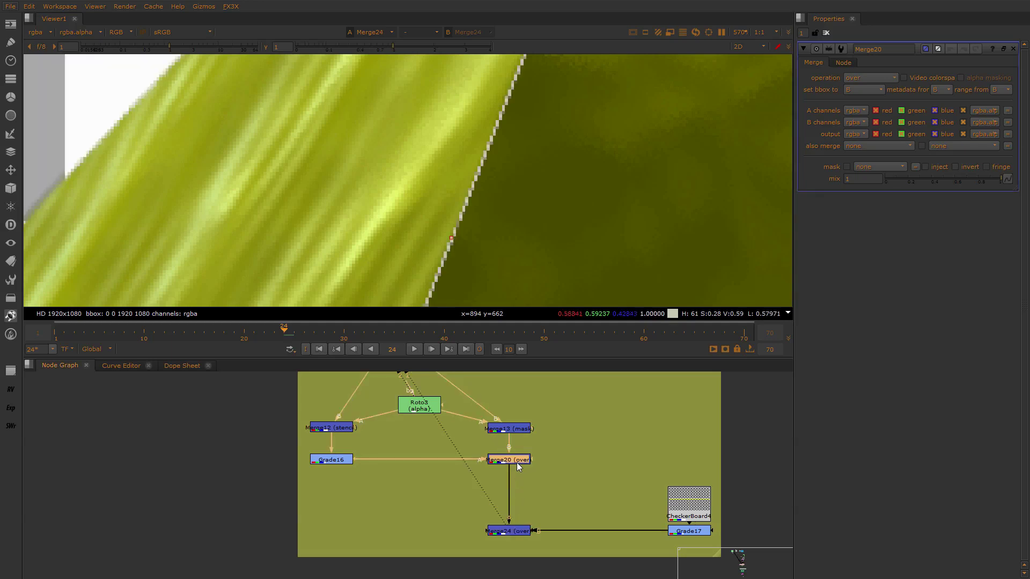
pyautogui.click(877, 76)
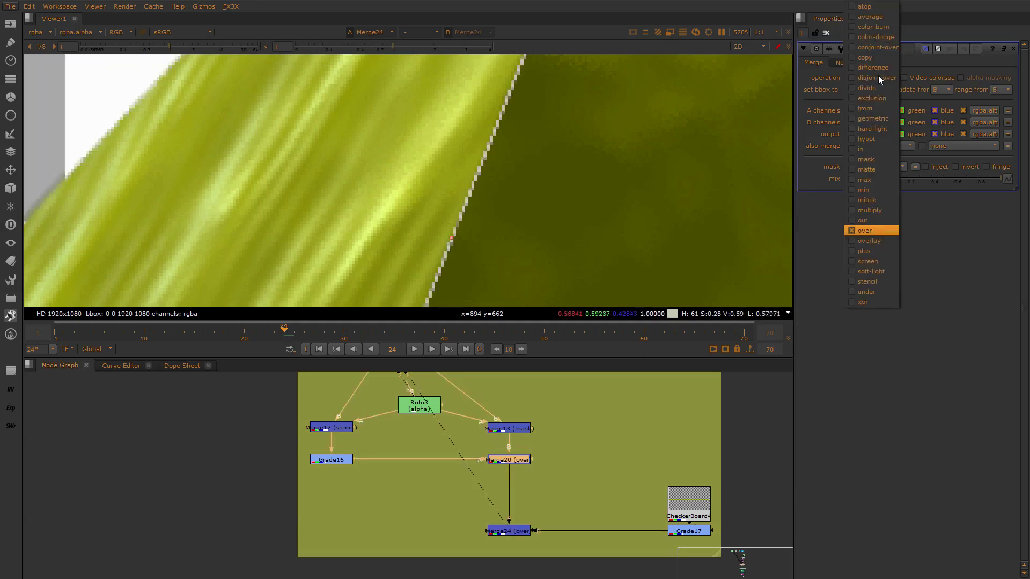
pyautogui.click(876, 251)
# Paste copies of the pyramid beauty read and the checkerboard into the empty area below the ReCombining problem backdrop
pyautogui.scroll(-8, 514, 172)
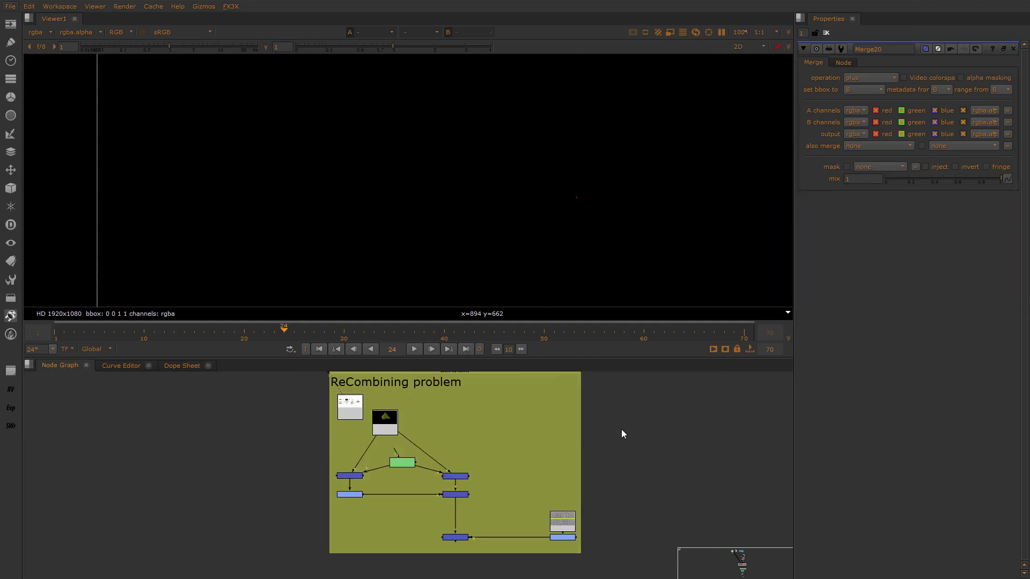
pyautogui.scroll(-1, 621, 430)
pyautogui.moveTo(603, 505)
pyautogui.mouseDown(button='middle')
pyautogui.moveTo(600, 433)
pyautogui.moveTo(616, 466)
pyautogui.moveTo(596, 513)
pyautogui.mouseUp(button='middle')
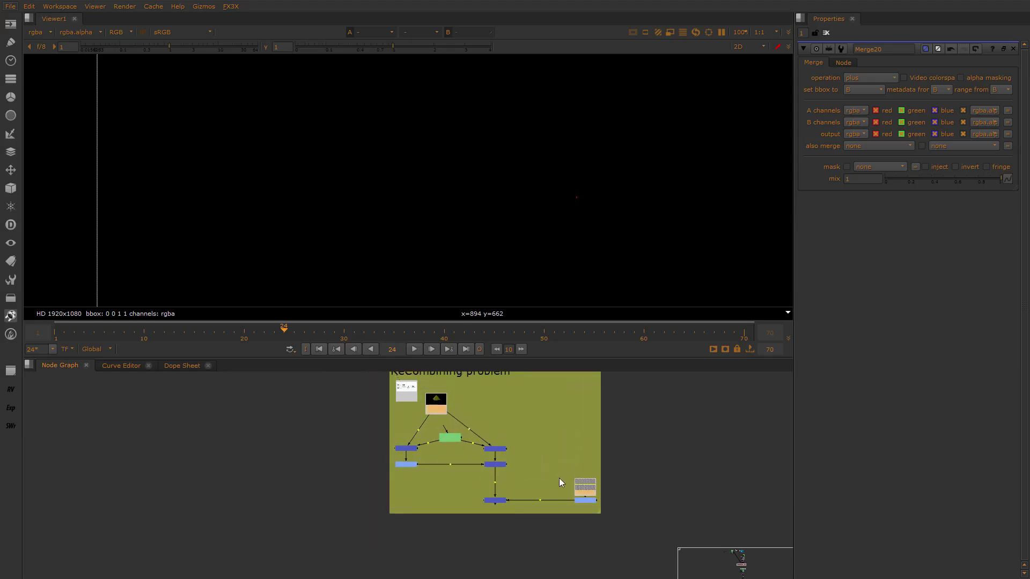
pyautogui.hotkey('ctrl', 'v')
pyautogui.scroll(3, 524, 474)
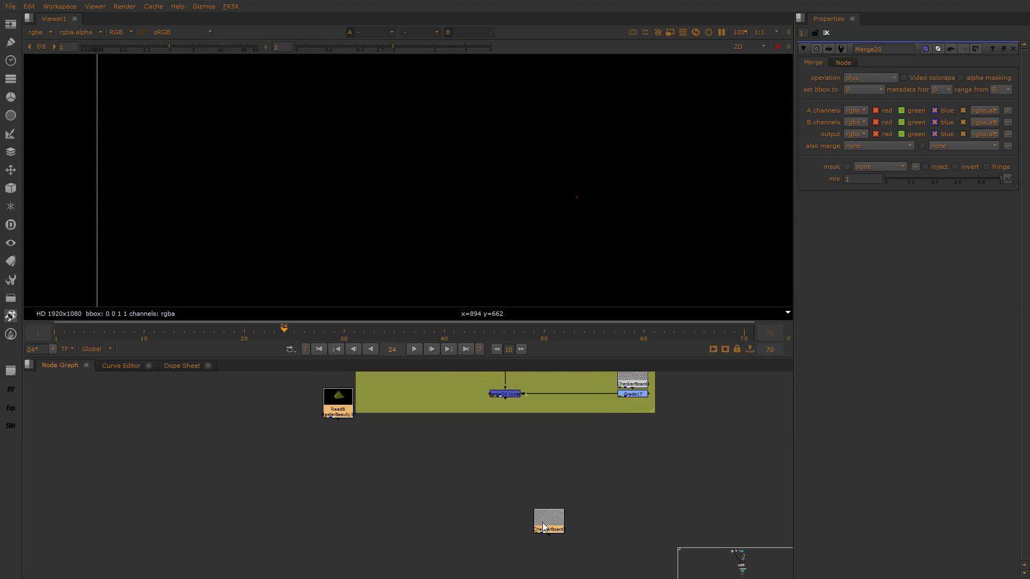
pyautogui.press('l')
pyautogui.scroll(2, 481, 498)
pyautogui.moveTo(355, 380); pyautogui.dragTo(572, 499)
pyautogui.click(645, 469)
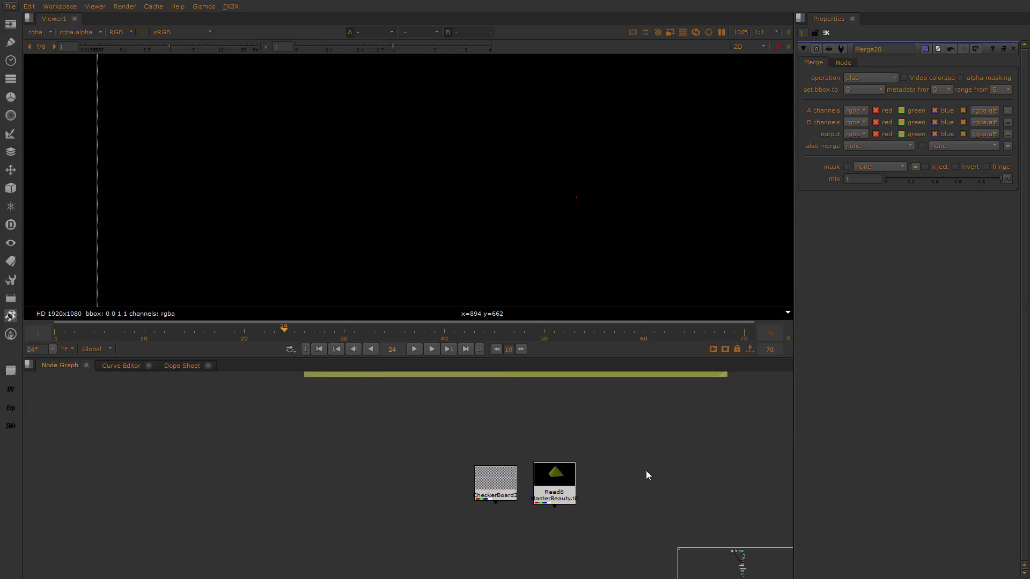
# Spread the pasted nodes apart, with Read8 to the left of the checkerboard
pyautogui.moveTo(646, 471); pyautogui.dragTo(631, 554, button='middle')
pyautogui.moveTo(559, 562); pyautogui.dragTo(403, 497)
pyautogui.moveTo(438, 516); pyautogui.dragTo(482, 472, button='middle')
pyautogui.moveTo(528, 516); pyautogui.dragTo(624, 515)
pyautogui.click(443, 468)
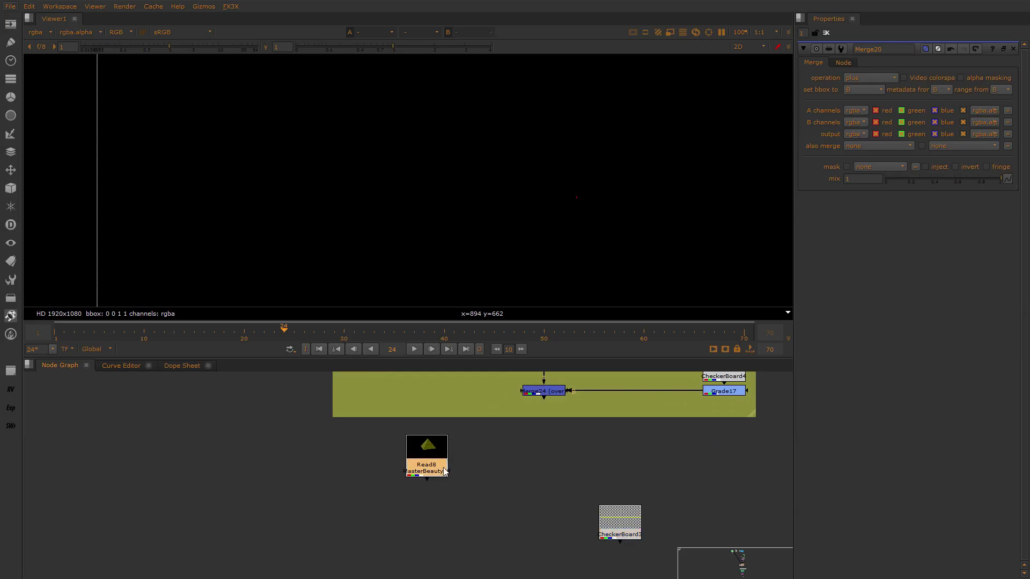
pyautogui.moveTo(443, 468); pyautogui.dragTo(488, 522)
# Add a Roto node between Read8 and the checkerboard, and view Read8
pyautogui.moveTo(576, 507); pyautogui.dragTo(576, 454, button='middle')
pyautogui.click(568, 440)
pyautogui.press('o')
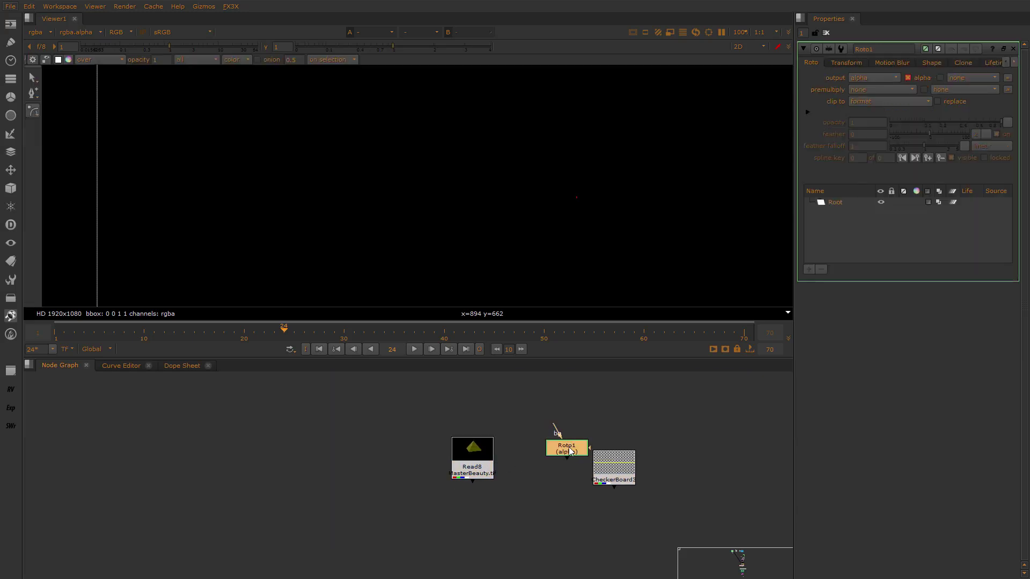
pyautogui.moveTo(569, 448); pyautogui.dragTo(554, 445)
pyautogui.click(478, 459)
pyautogui.press('1')
pyautogui.click(556, 446)
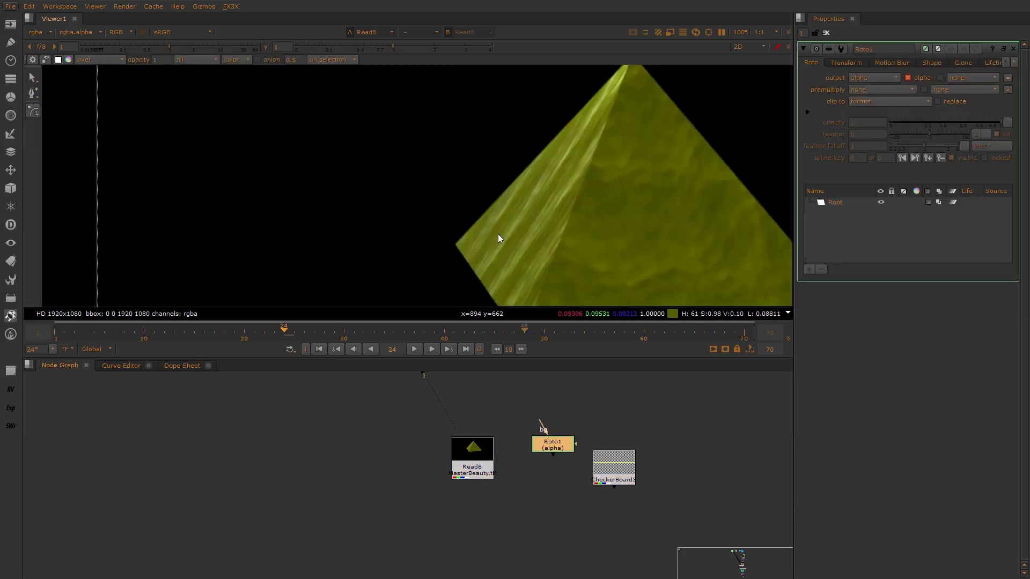
# Draw a rounded, closed B-spline roto shape over the upper part of the pyramid, slightly crossing the edge between its faces
pyautogui.click(31, 111)
pyautogui.click(56, 132)
pyautogui.moveTo(607, 149); pyautogui.dragTo(535, 127, button='middle')
pyautogui.click(559, 113)
pyautogui.click(561, 114)
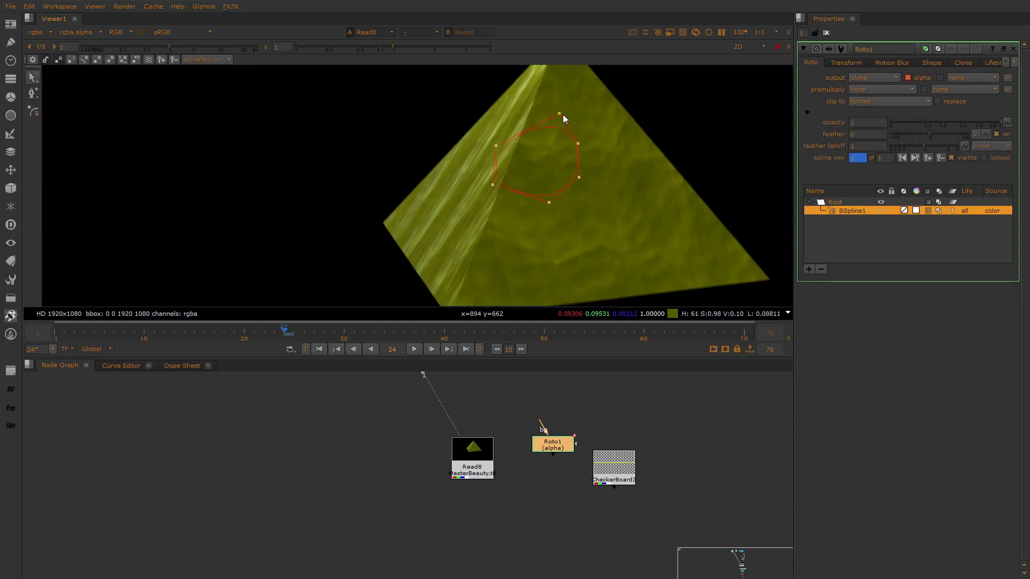
pyautogui.moveTo(561, 114); pyautogui.dragTo(552, 114)
# Arrange Read8, Roto1 and the checkerboard in a row in the node graph
pyautogui.moveTo(602, 454); pyautogui.dragTo(675, 454)
pyautogui.moveTo(554, 447); pyautogui.dragTo(562, 478)
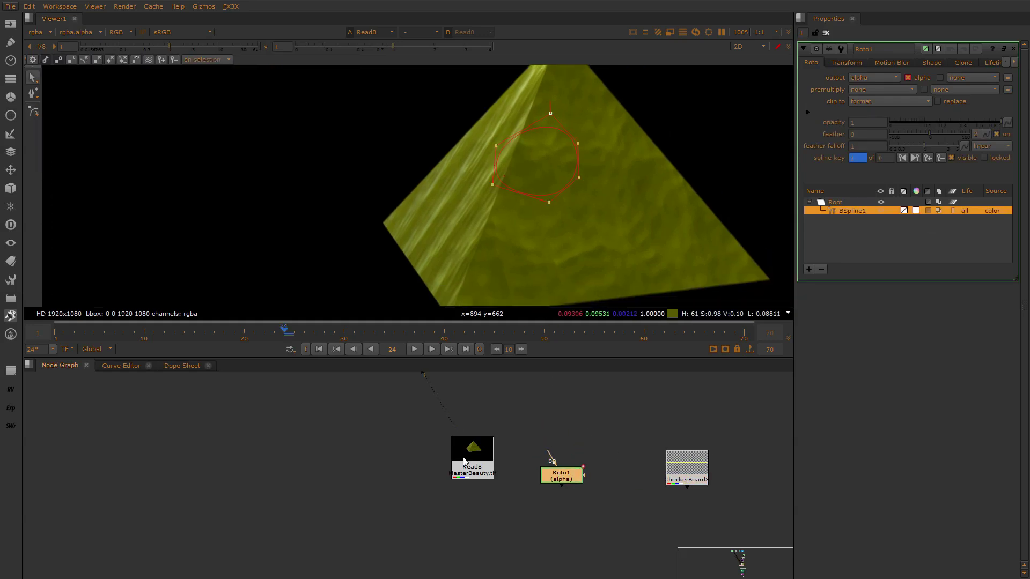
pyautogui.click(524, 478)
pyautogui.click(463, 467)
pyautogui.moveTo(590, 110); pyautogui.dragTo(482, 210)
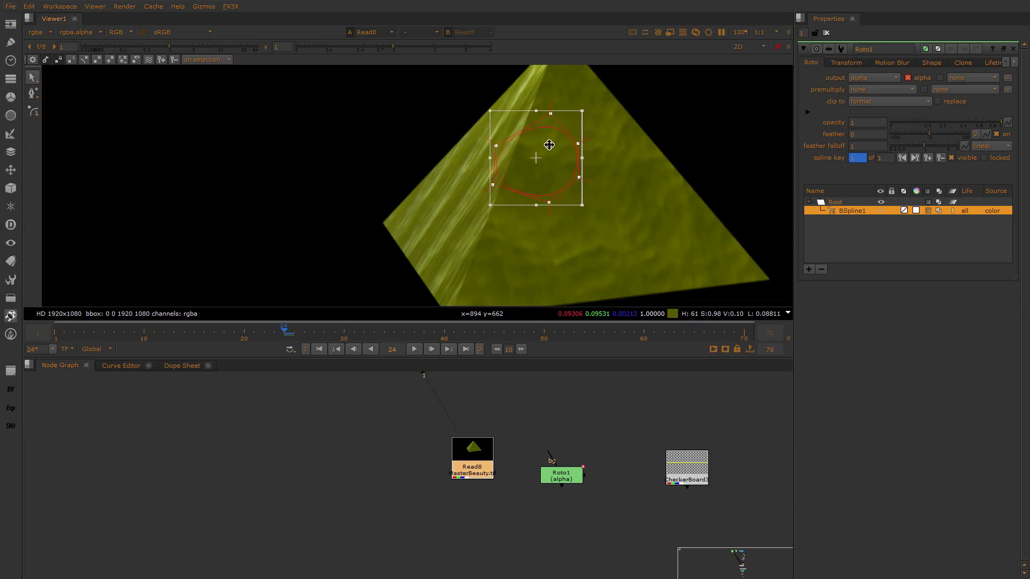
pyautogui.moveTo(677, 464); pyautogui.dragTo(660, 440)
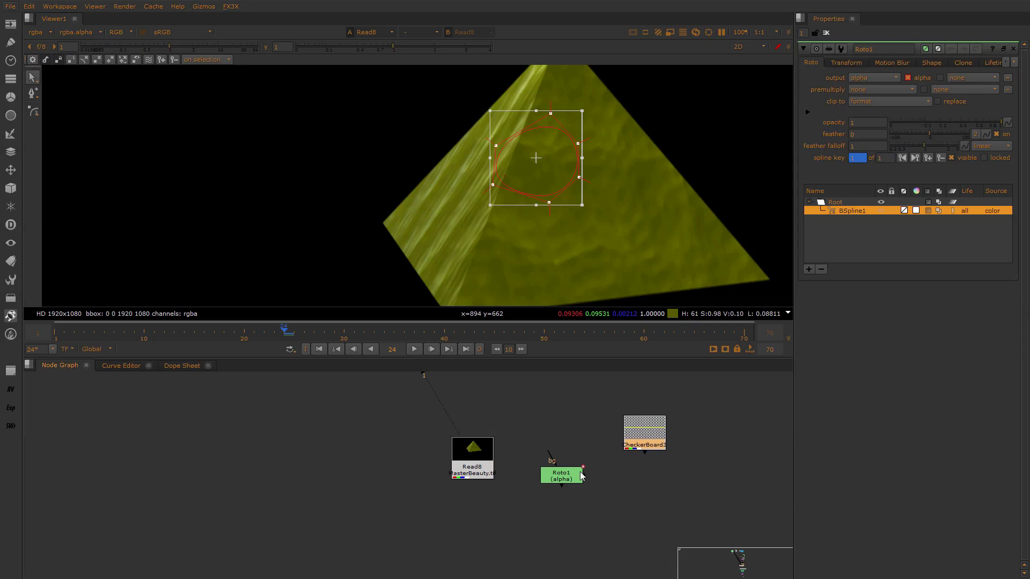
pyautogui.moveTo(561, 475); pyautogui.dragTo(677, 471)
pyautogui.moveTo(664, 438); pyautogui.dragTo(586, 459)
pyautogui.click(656, 479)
pyautogui.moveTo(667, 477); pyautogui.dragTo(646, 462)
pyautogui.click(541, 455)
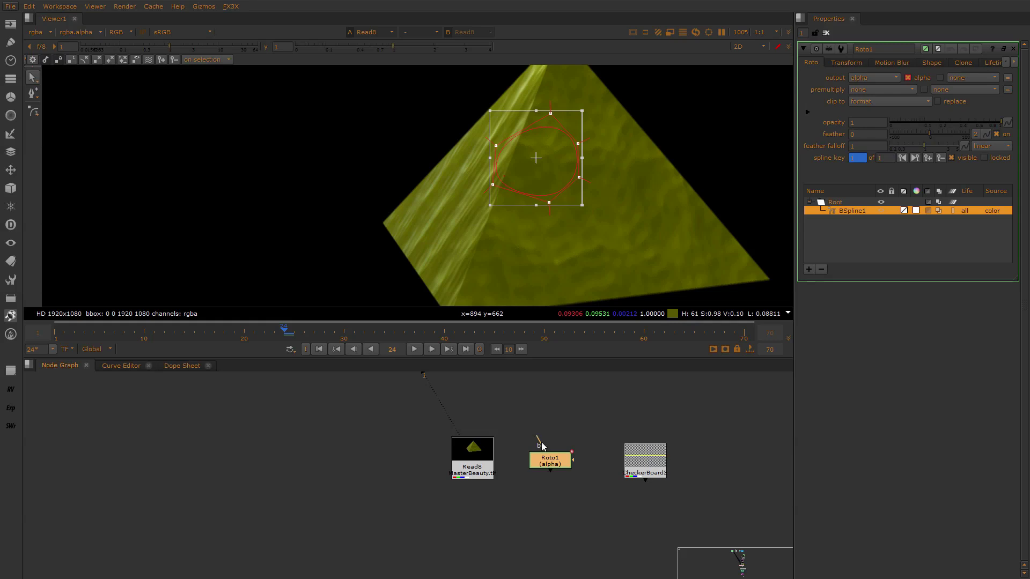
# Add a Grade node below Read8 and view its result
pyautogui.click(514, 516)
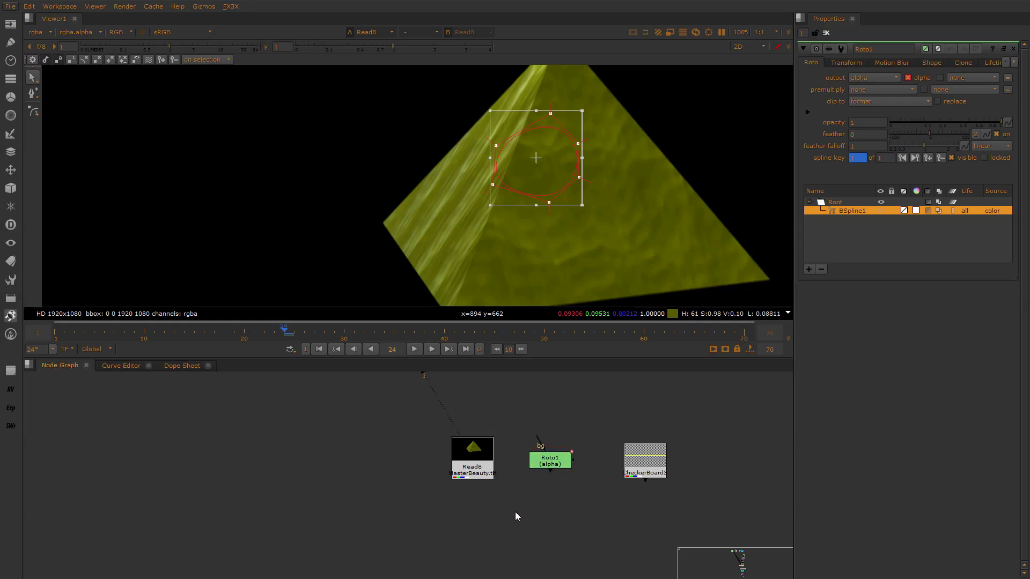
pyautogui.press('g')
pyautogui.moveTo(515, 511); pyautogui.dragTo(478, 518)
pyautogui.press('1')
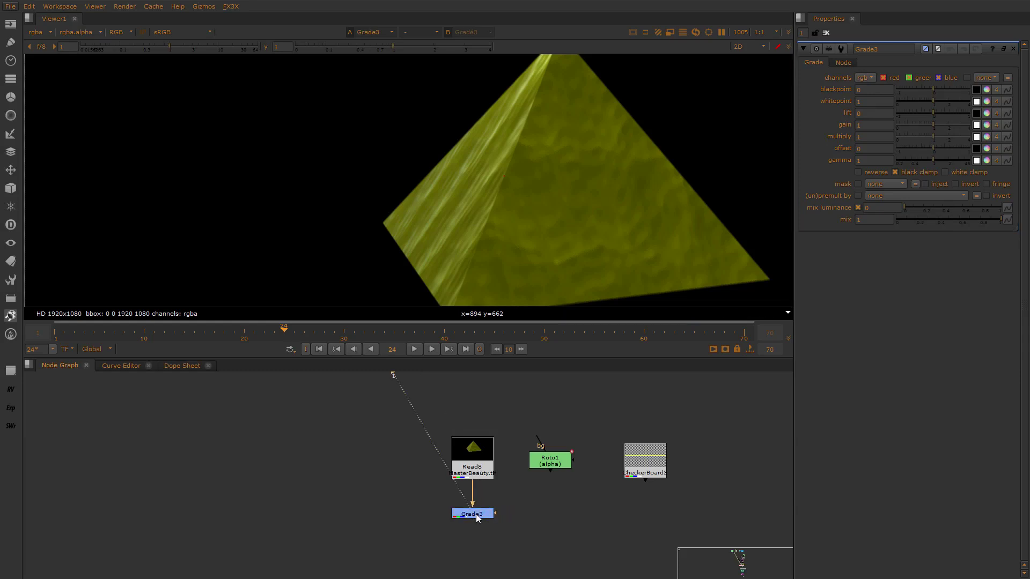
# Limit Grade3 to the alpha channel with an offset of -1, and mask it with Roto1 while viewing the alpha
pyautogui.click(866, 78)
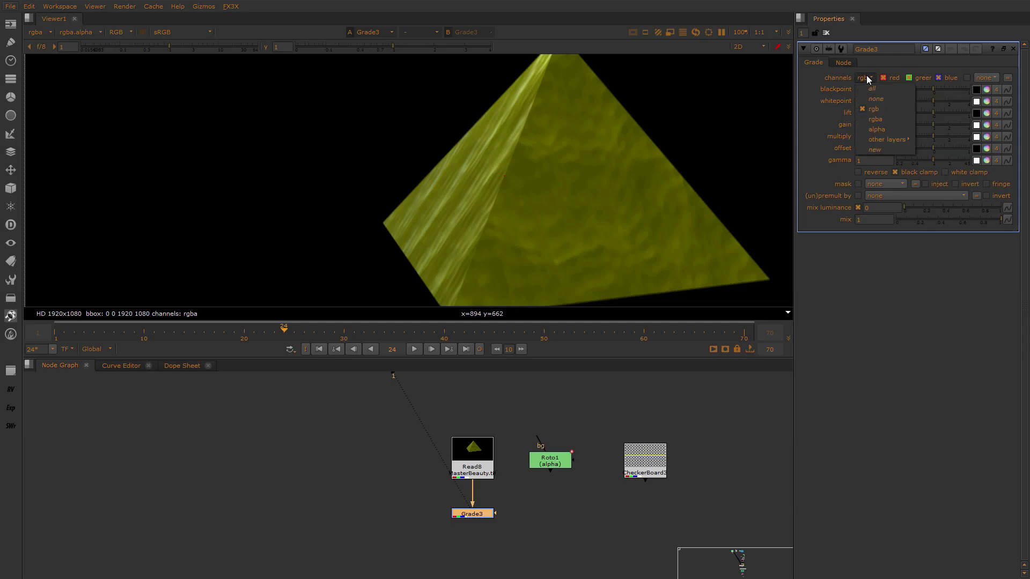
pyautogui.click(885, 130)
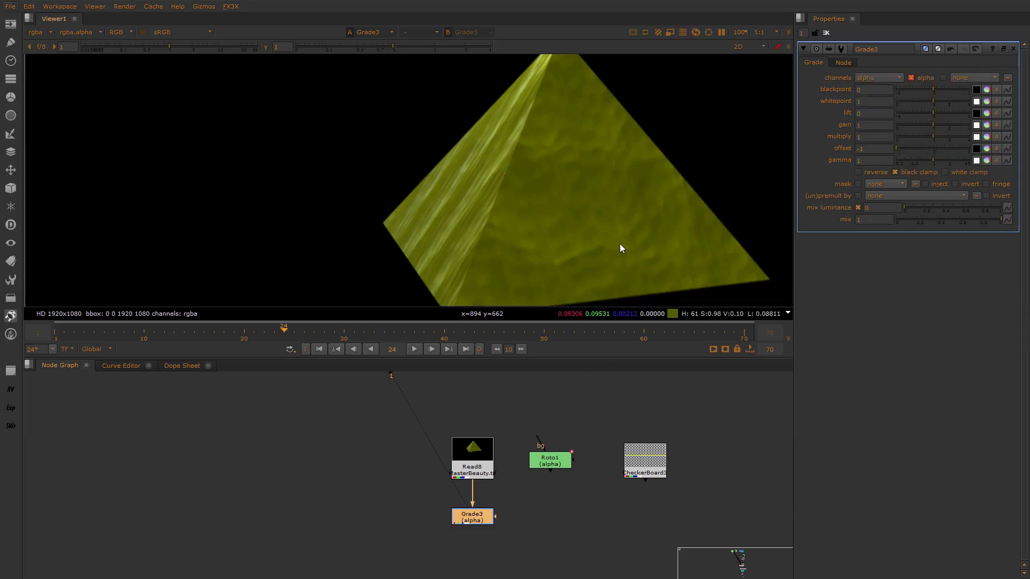
pyautogui.click(916, 149)
pyautogui.press('a')
pyautogui.click(486, 517)
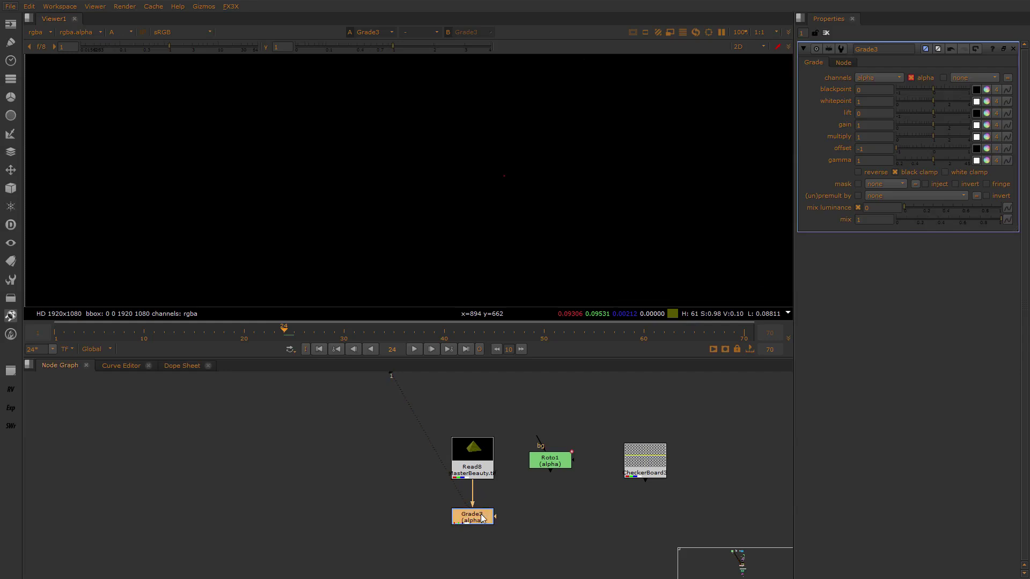
pyautogui.moveTo(495, 517); pyautogui.dragTo(549, 517)
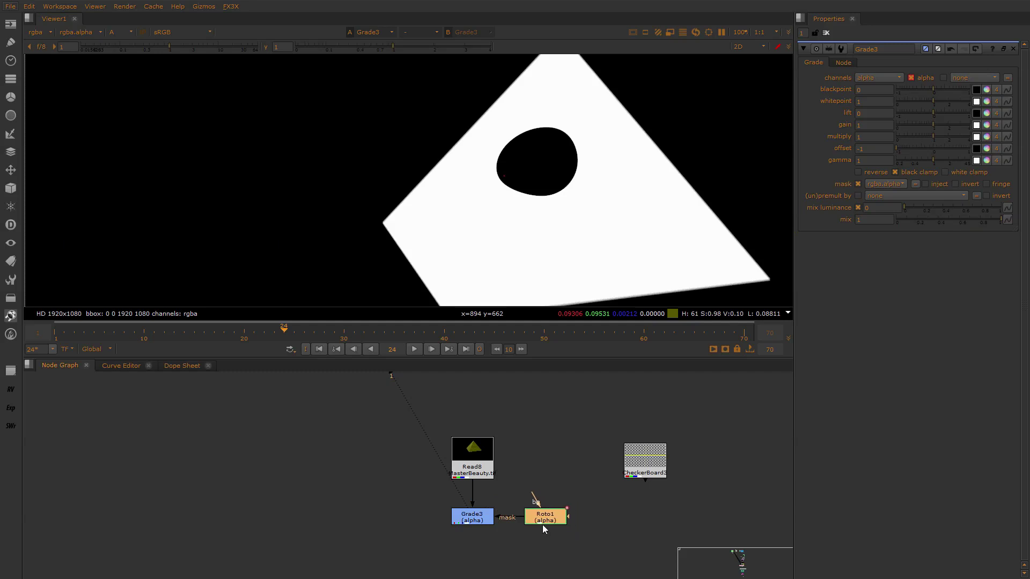
# Open Roto1's properties and select points of its B-spline shape around the hole in the alpha
pyautogui.doubleClick(542, 524)
pyautogui.scroll(5, 546, 175)
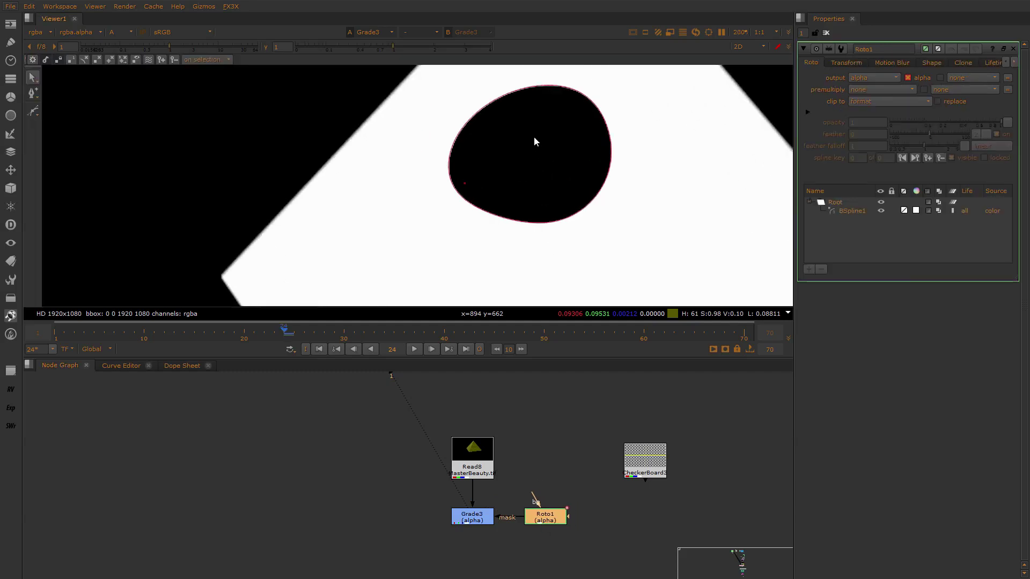
pyautogui.scroll(-1, 549, 200)
pyautogui.moveTo(510, 225); pyautogui.dragTo(628, 128)
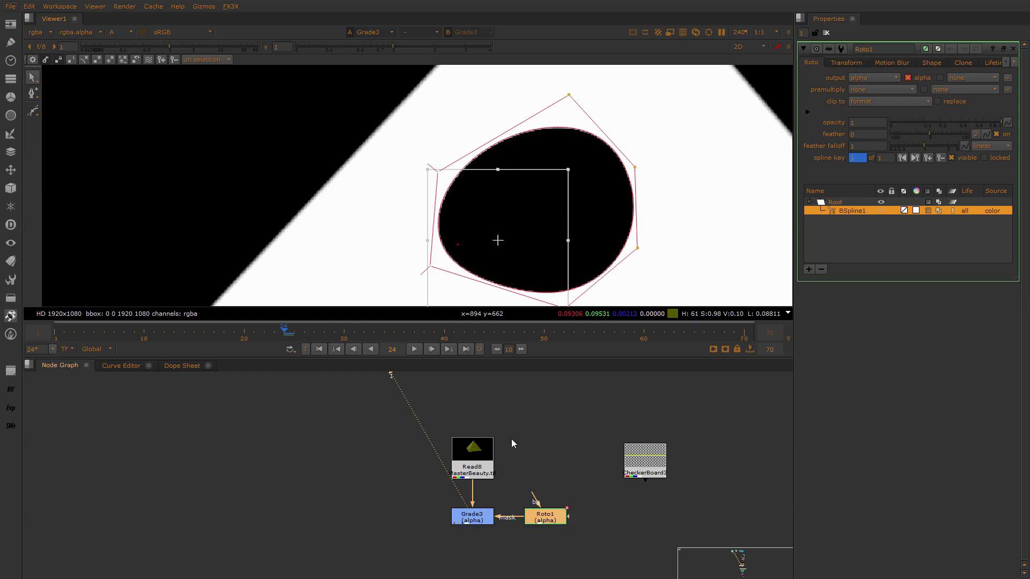
# Invert the mask on Grade3 so that only the alpha inside the roto shape is kept
pyautogui.click(480, 516)
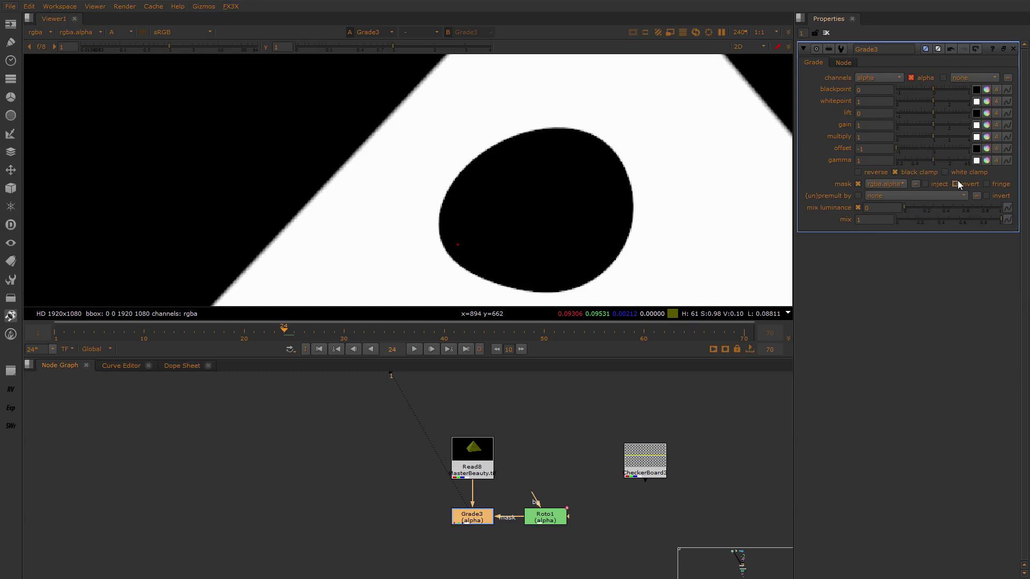
pyautogui.click(956, 184)
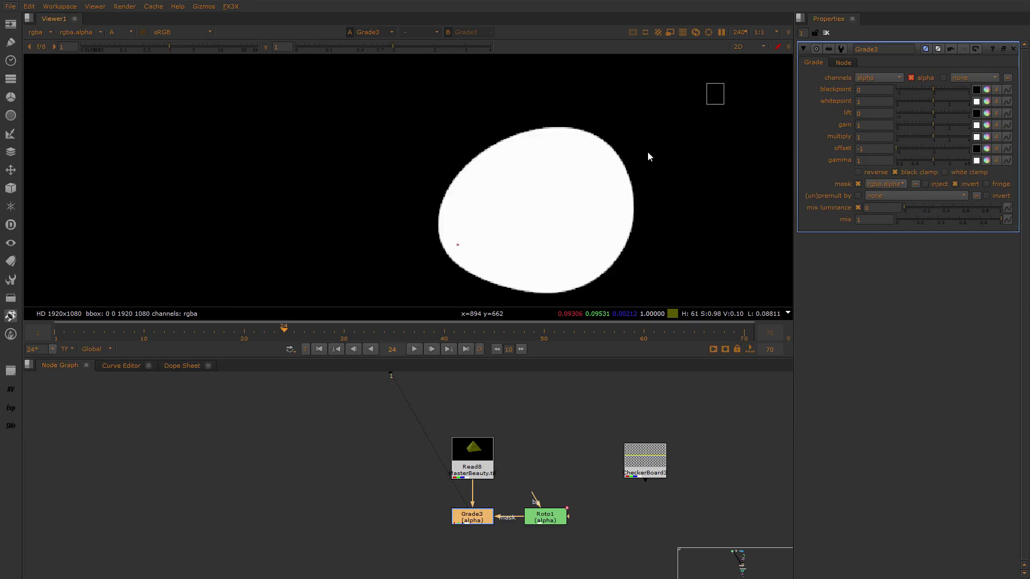
pyautogui.moveTo(647, 153); pyautogui.dragTo(411, 314)
pyautogui.click(494, 509)
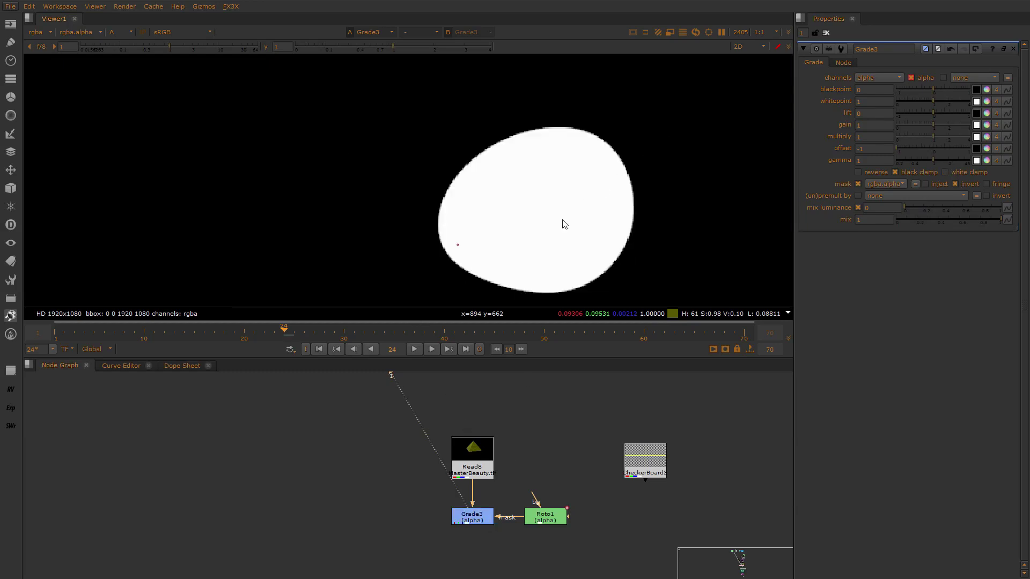
# Switch the viewer from alpha to RGB and add a Premult node after Grade3
pyautogui.press('a')
pyautogui.click(477, 516)
pyautogui.press('Tab')
pyautogui.write('p')
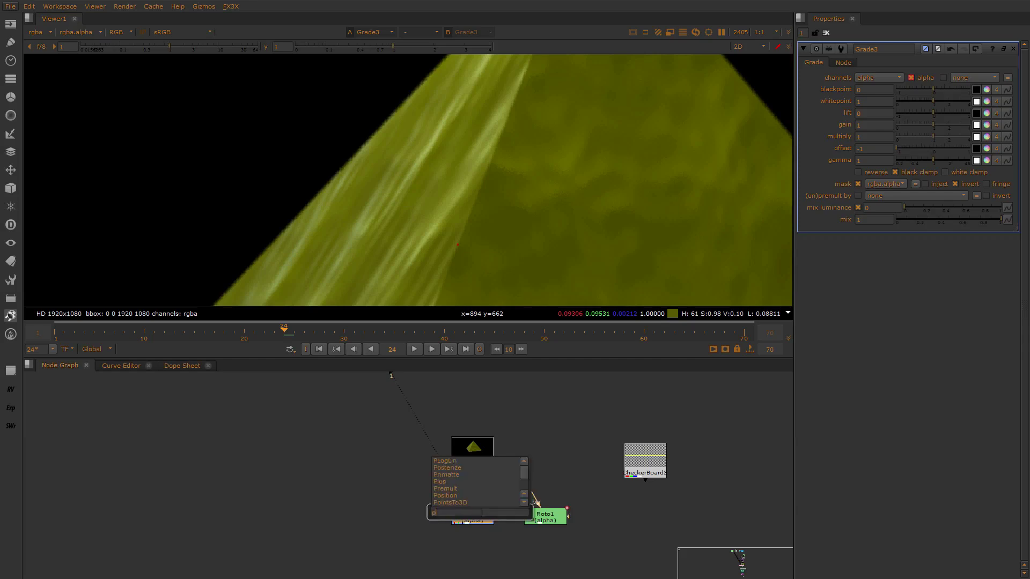
pyautogui.write('rem')
pyautogui.press('Return')
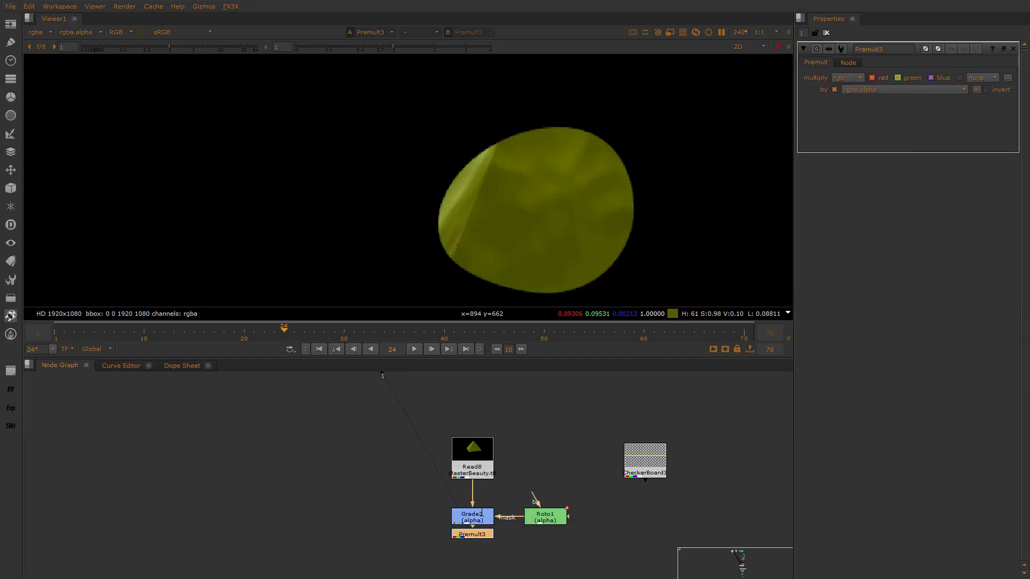
# Move Roto1 to the other side of Grade3, and merge Premult3 over the checkerboard with a Merge node placed below the checkerboard
pyautogui.moveTo(549, 531); pyautogui.dragTo(570, 453, button='middle')
pyautogui.moveTo(568, 440); pyautogui.dragTo(418, 434)
pyautogui.click(493, 453)
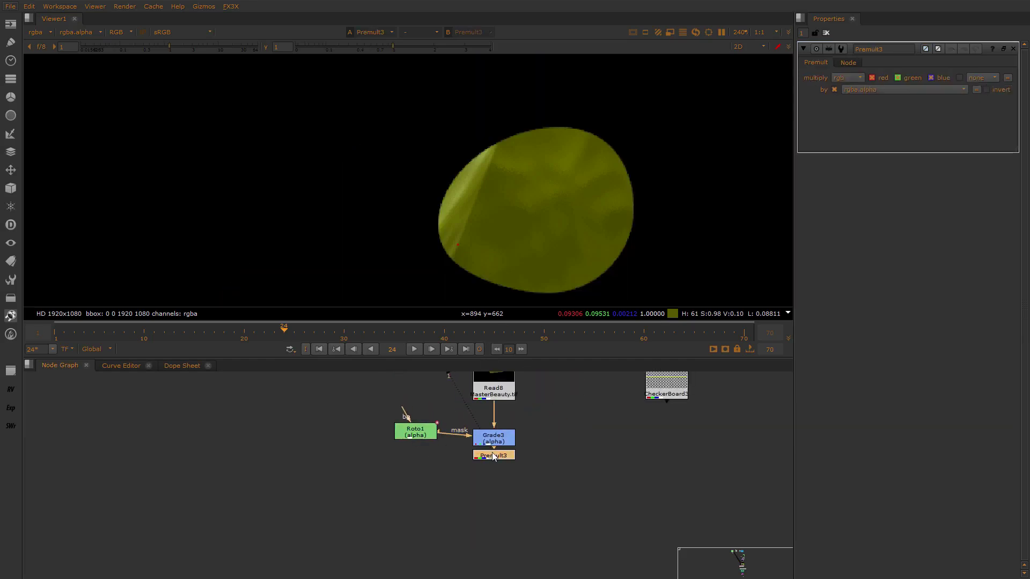
pyautogui.press('m')
pyautogui.click(583, 430)
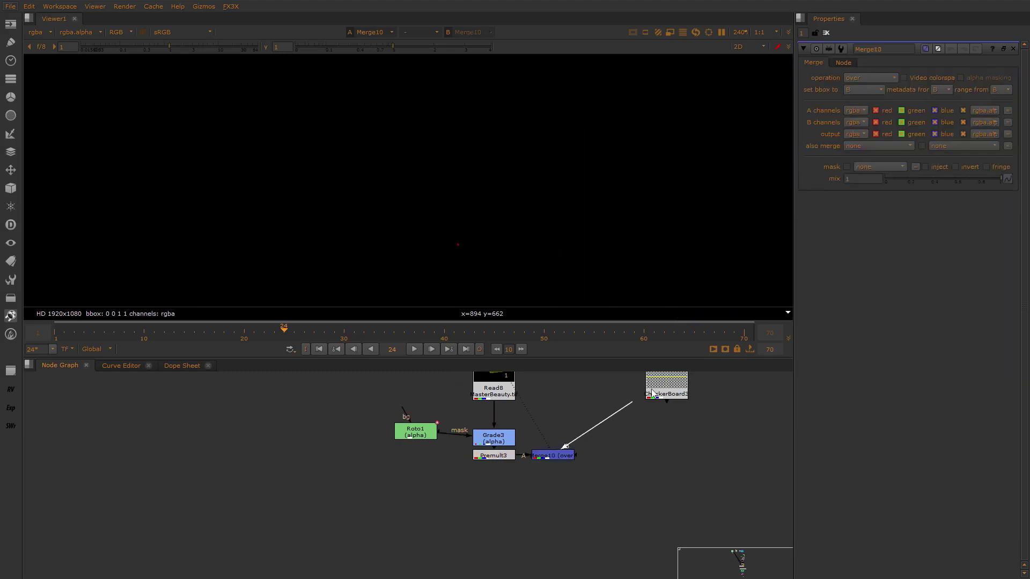
pyautogui.moveTo(651, 392); pyautogui.dragTo(652, 392)
pyautogui.moveTo(561, 457); pyautogui.dragTo(671, 455)
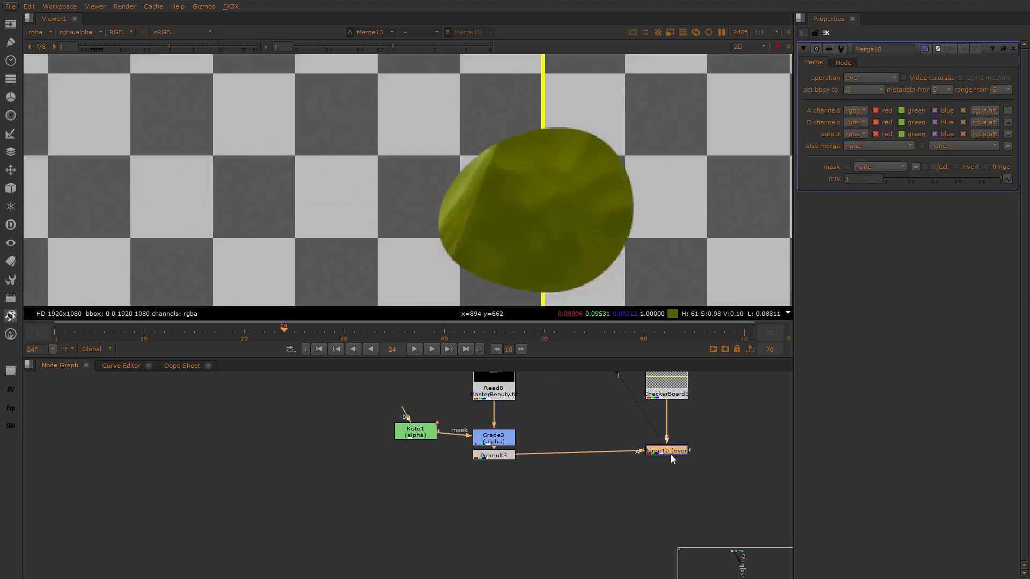
pyautogui.click(645, 417)
pyautogui.scroll(-2, 584, 241)
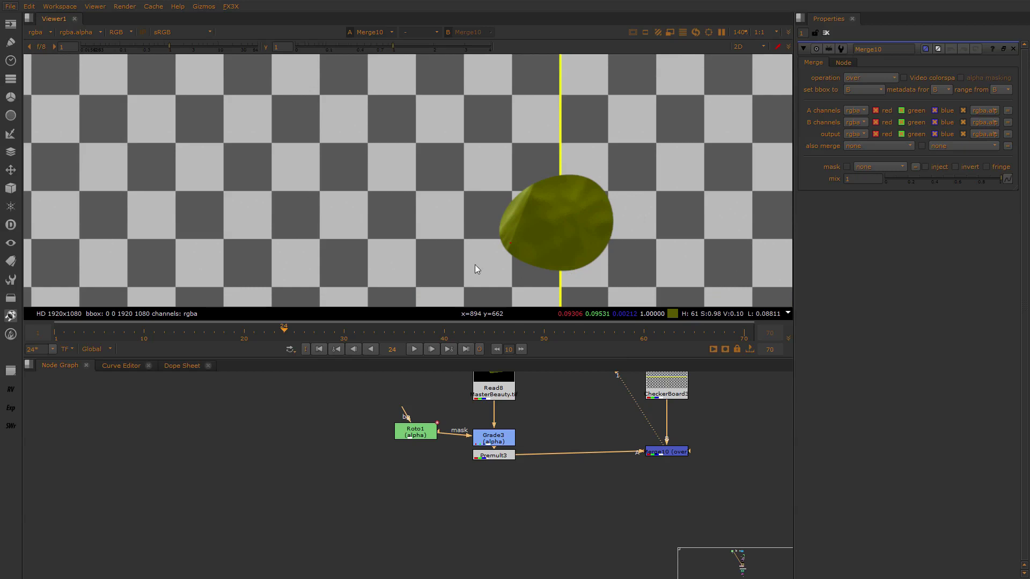
# Align Merge10 level with Premult3 and Roto1 level with Grade3 in the node graph
pyautogui.doubleClick(419, 433)
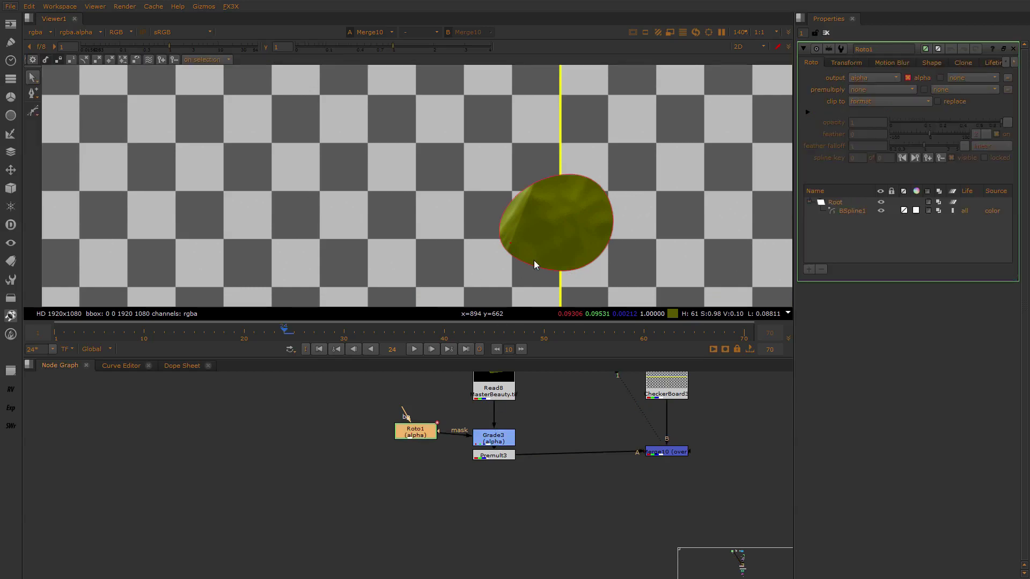
pyautogui.moveTo(692, 111); pyautogui.dragTo(428, 299)
pyautogui.moveTo(660, 448); pyautogui.dragTo(660, 451)
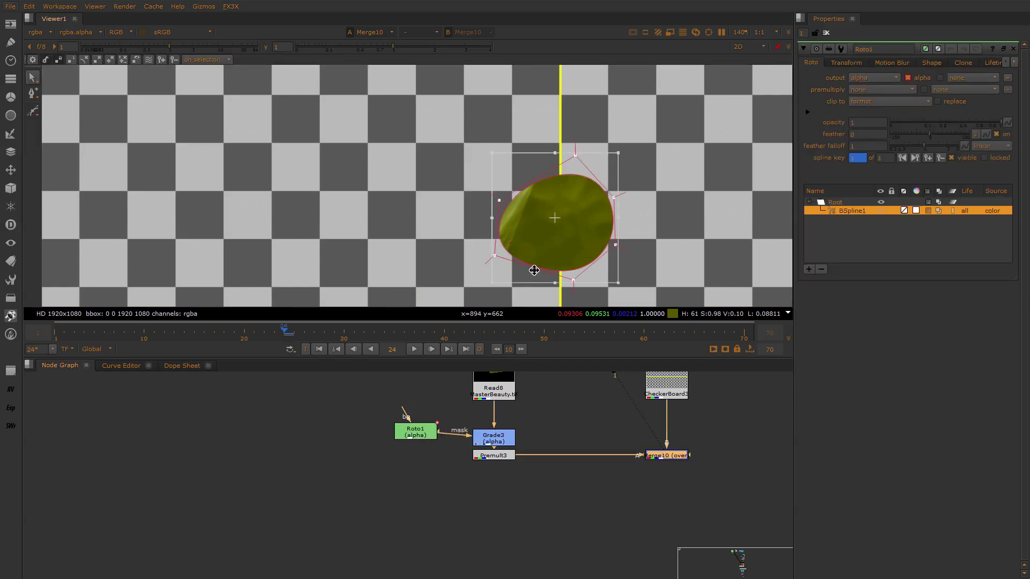
pyautogui.moveTo(692, 120); pyautogui.dragTo(424, 276)
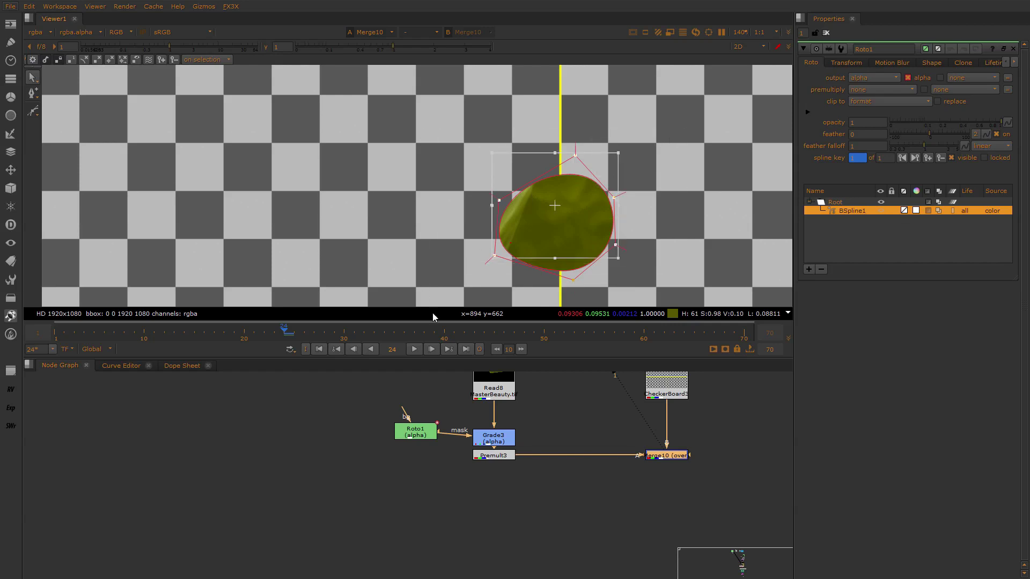
pyautogui.click(426, 433)
pyautogui.doubleClick(505, 440)
pyautogui.click(429, 437)
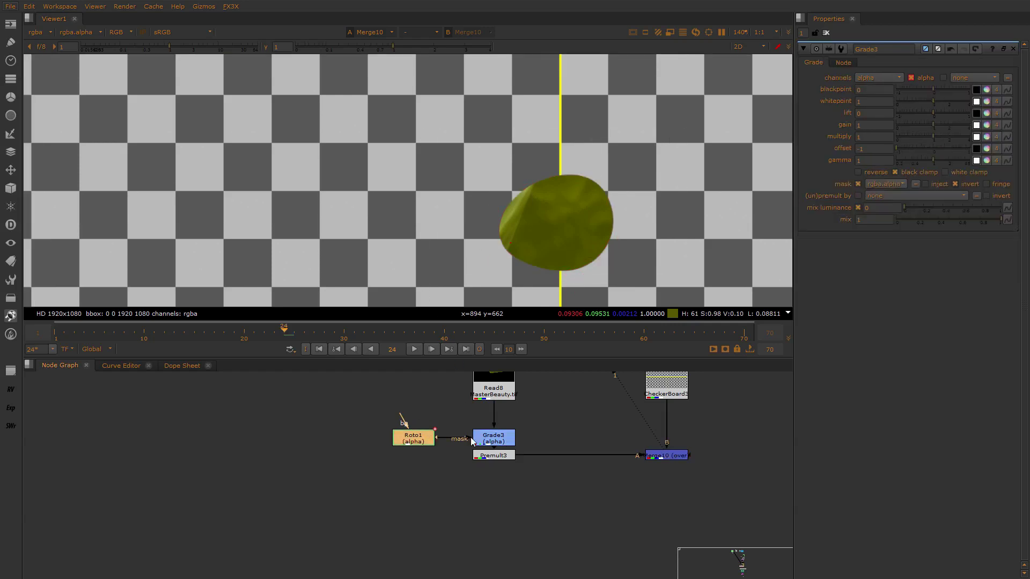
# View the Read8 render on its own and examine the soft pixels along the pyramid's outer edge
pyautogui.click(493, 438)
pyautogui.click(494, 390)
pyautogui.press('1')
pyautogui.scroll(-2, 475, 254)
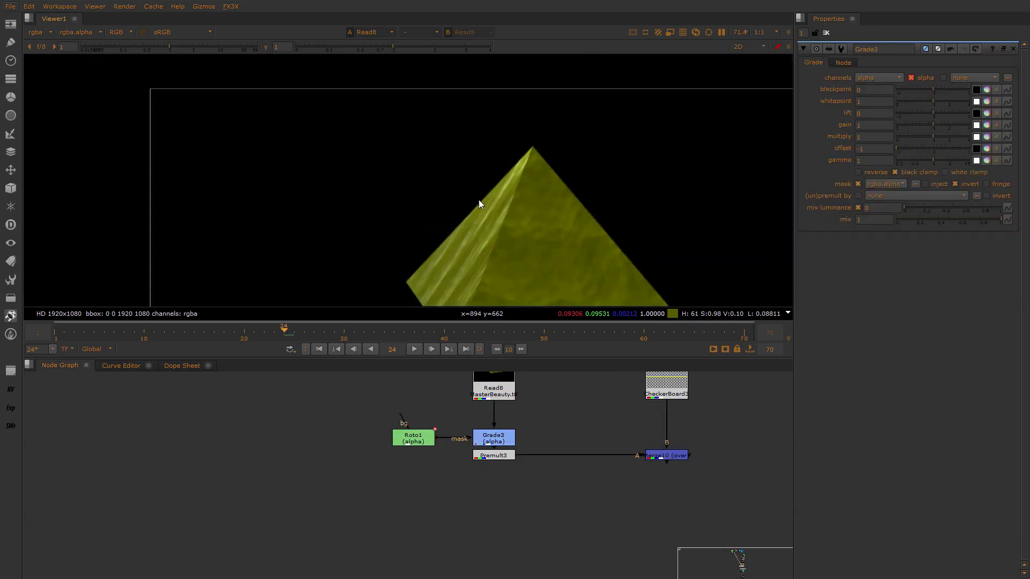
pyautogui.scroll(6, 478, 203)
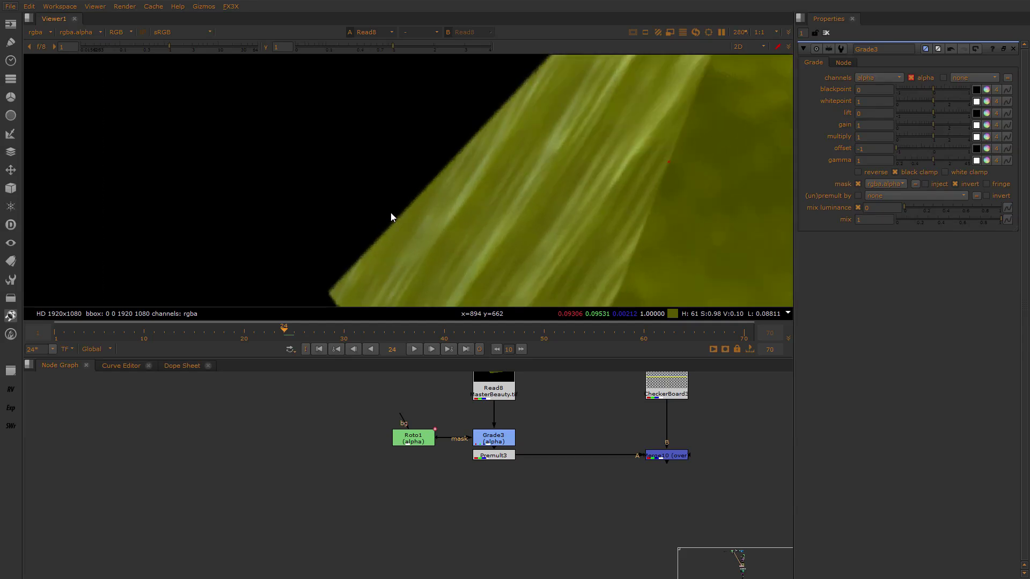
pyautogui.scroll(5, 465, 201)
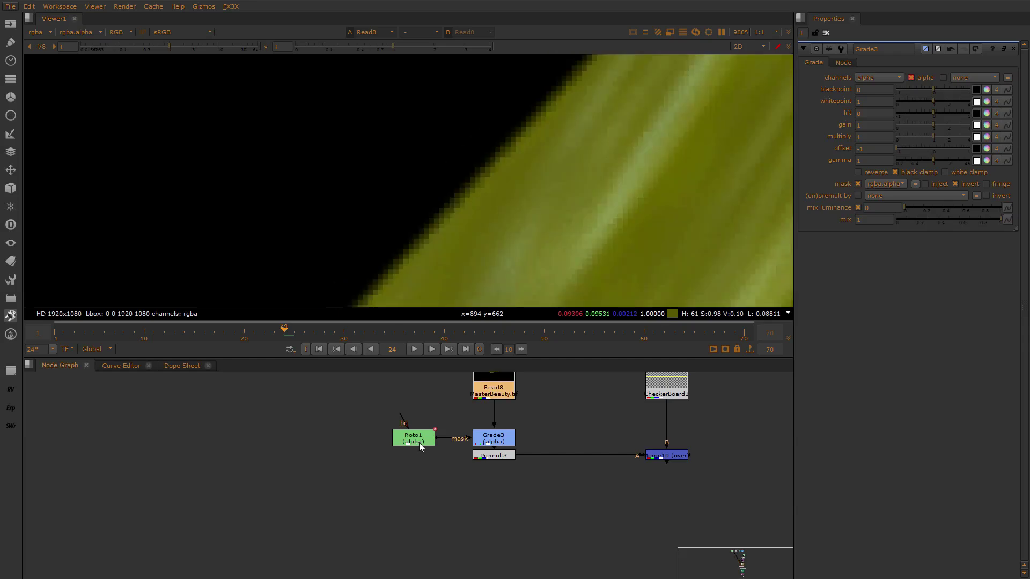
pyautogui.scroll(-5, 455, 260)
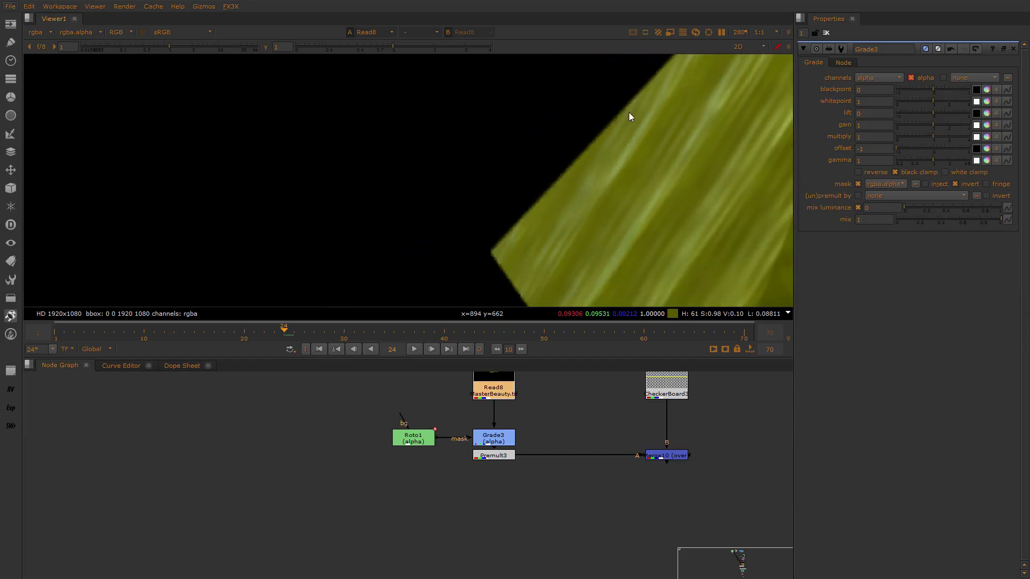
pyautogui.scroll(-2, 456, 192)
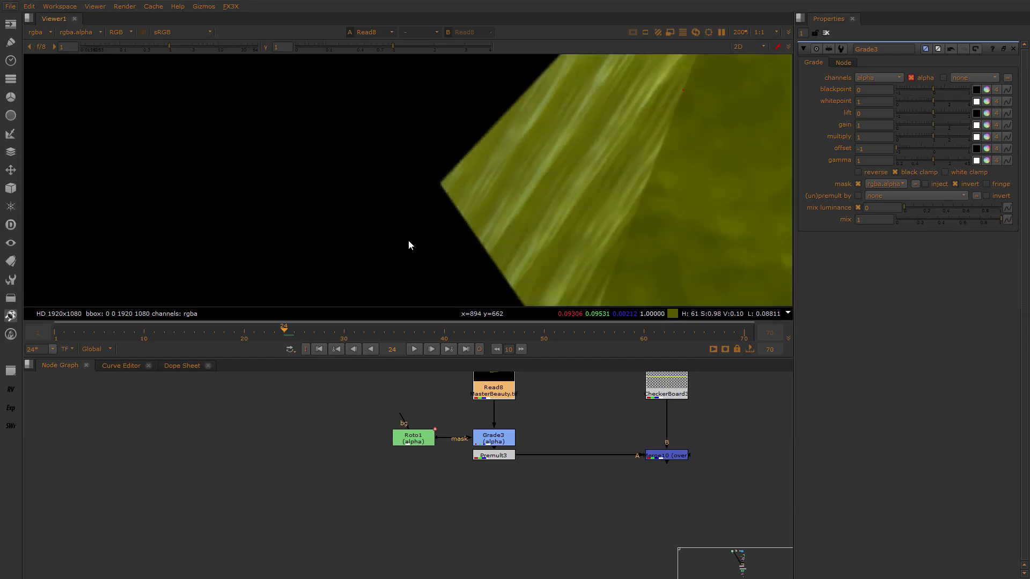
# Move the whole BSpline1 shape of Roto1 onto the pyramid's left corner so it overlaps the outer edges
pyautogui.doubleClick(413, 438)
pyautogui.scroll(-3, 559, 193)
pyautogui.click(604, 177)
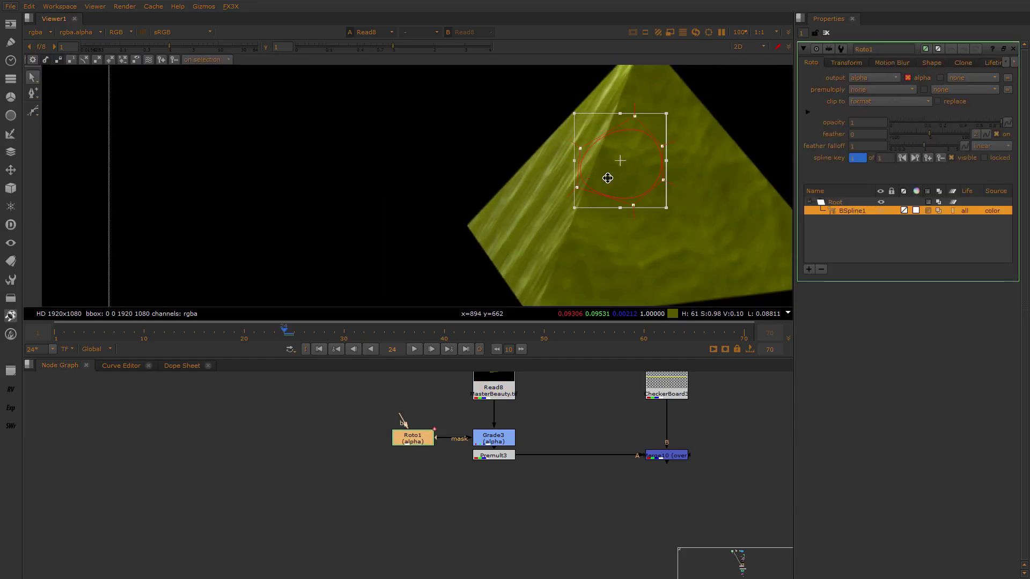
pyautogui.moveTo(604, 177); pyautogui.dragTo(476, 223)
pyautogui.scroll(2, 477, 224)
pyautogui.scroll(2, 477, 223)
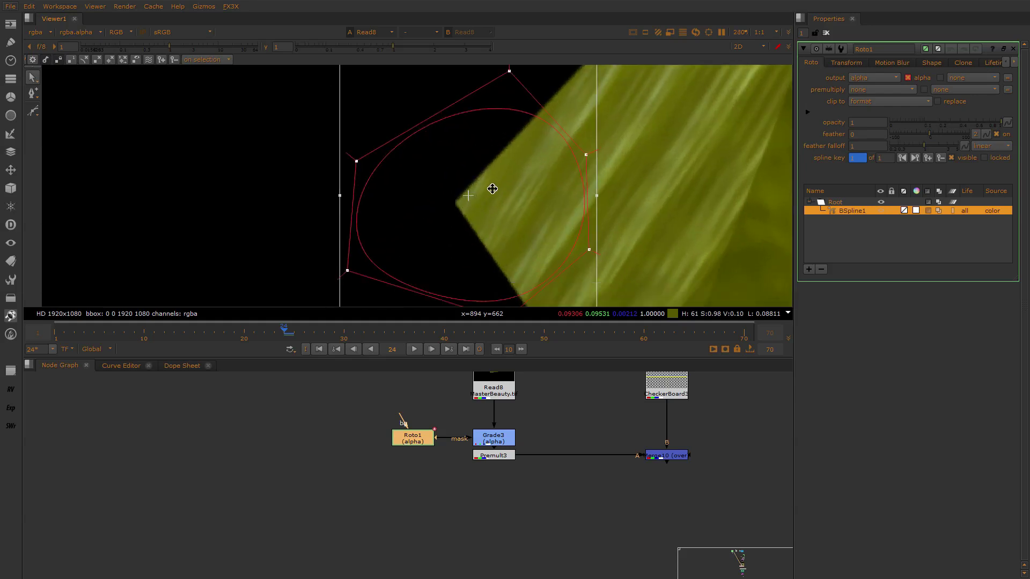
pyautogui.scroll(-1, 492, 191)
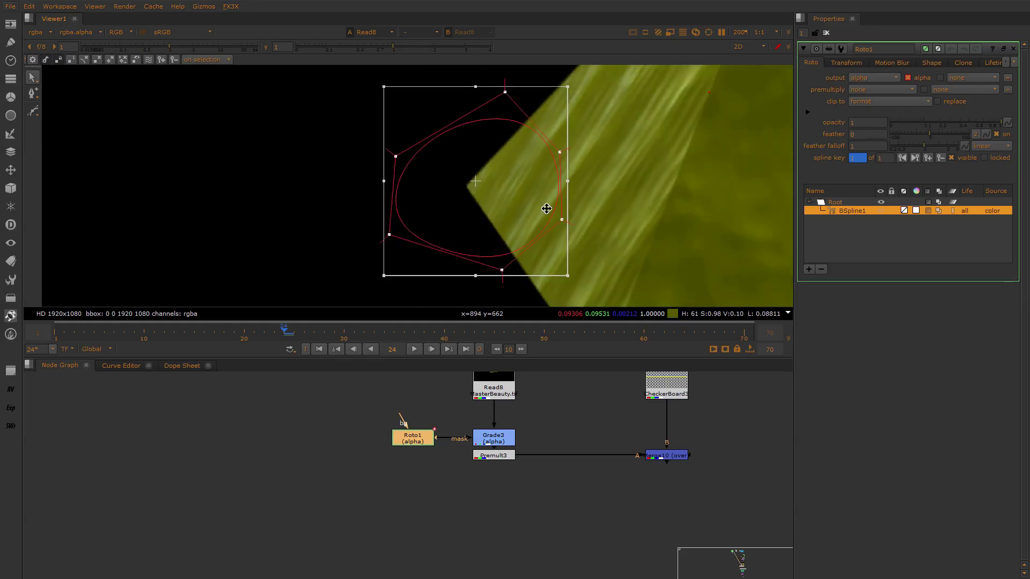
pyautogui.click(628, 167)
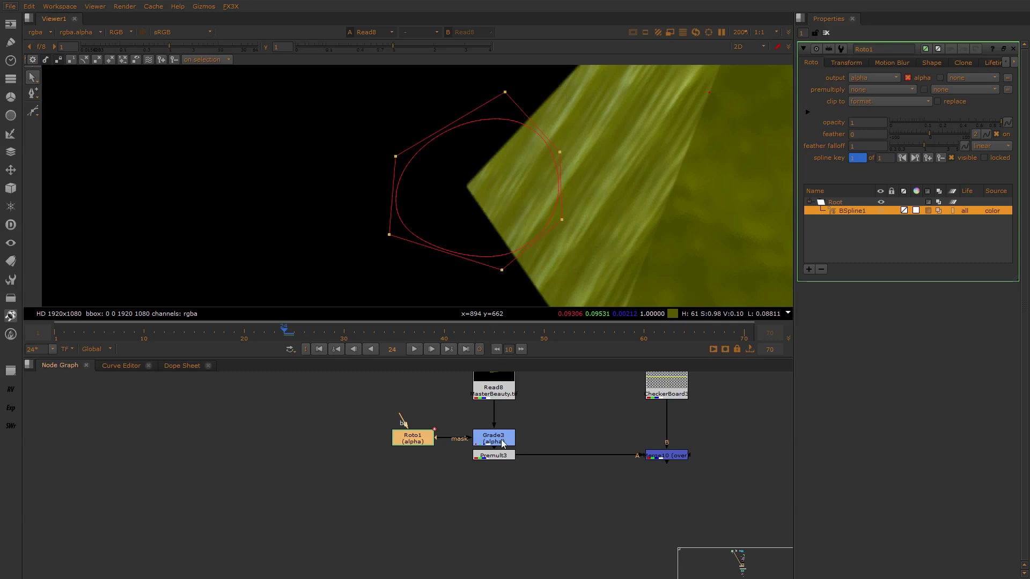
# View Grade3's alpha inside the moved roto shape and shift Premult3 slightly farther below Grade3
pyautogui.click(503, 443)
pyautogui.press('1')
pyautogui.moveTo(590, 113); pyautogui.dragTo(387, 304)
pyautogui.click(487, 457)
pyautogui.moveTo(486, 458); pyautogui.dragTo(487, 467)
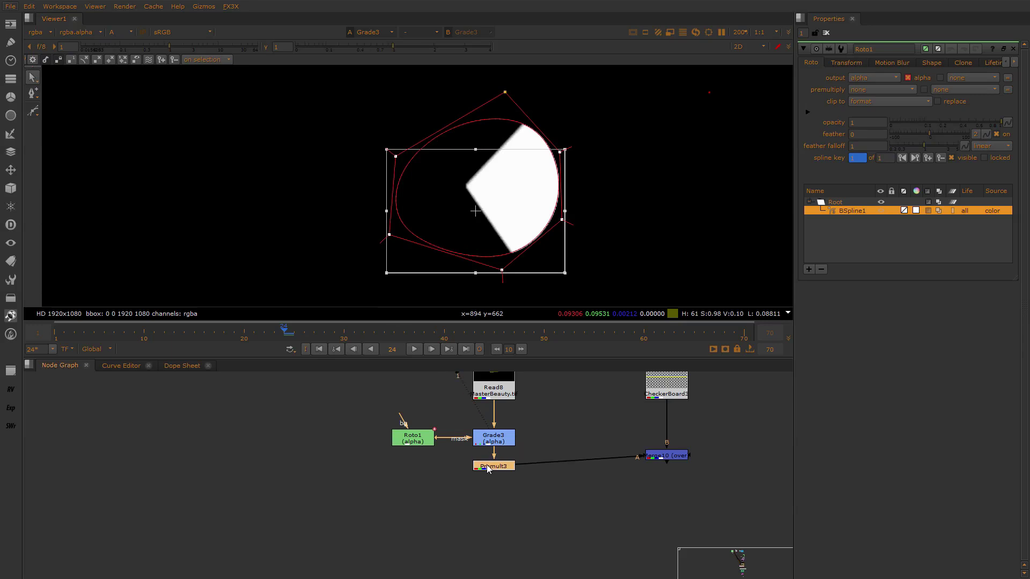
# Compare Grade3's alpha and RGB at the masked corner, and move Merge10 level with Premult3
pyautogui.doubleClick(487, 465)
pyautogui.scroll(2, 553, 210)
pyautogui.scroll(4, 553, 211)
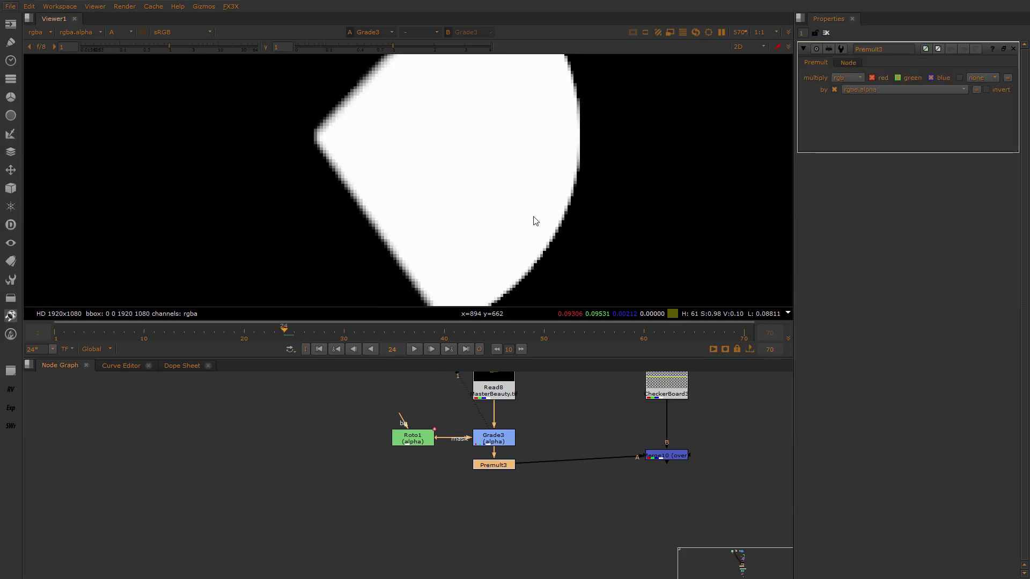
pyautogui.press('a')
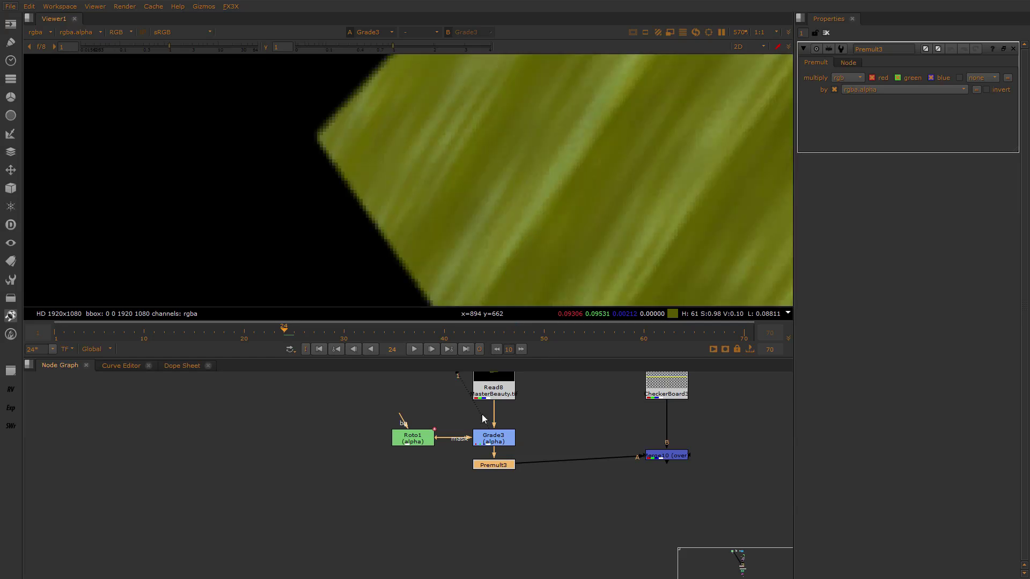
pyautogui.click(494, 435)
pyautogui.press('a')
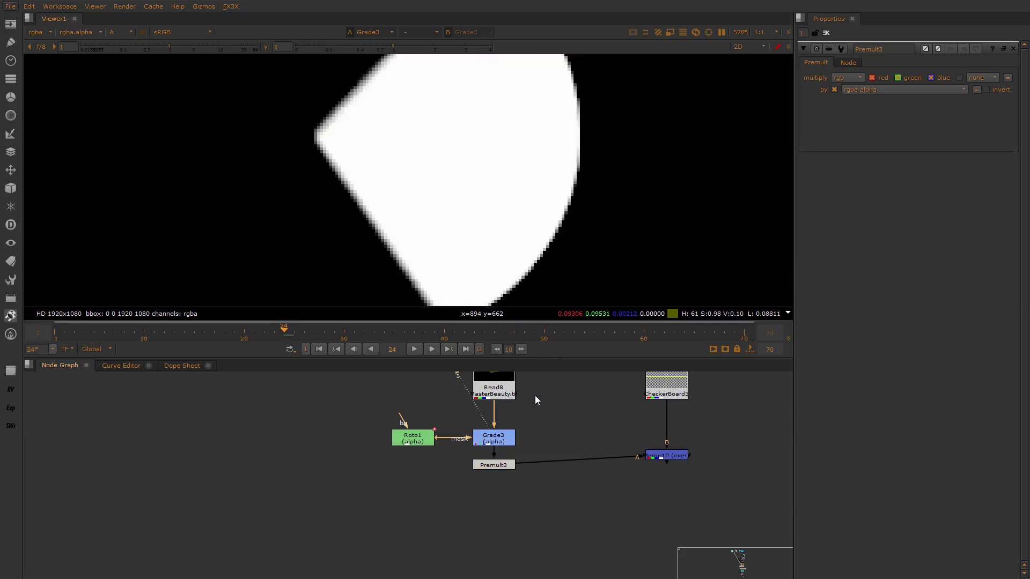
pyautogui.moveTo(677, 454); pyautogui.dragTo(677, 465)
# View the output of Premult3 in RGB to check the masked piece of the pyramid
pyautogui.click(502, 441)
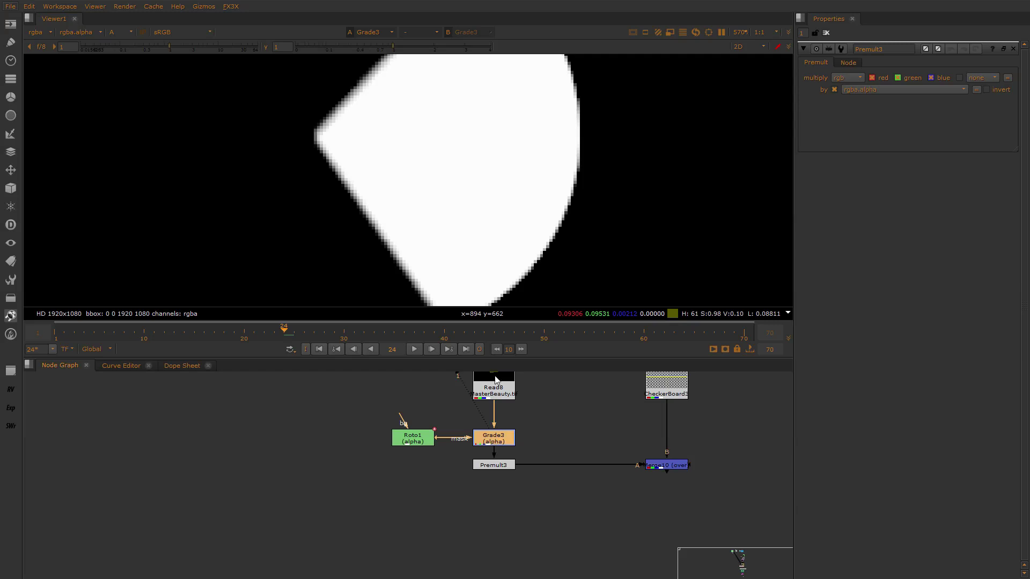
pyautogui.click(508, 465)
pyautogui.press('1')
pyautogui.press('a')
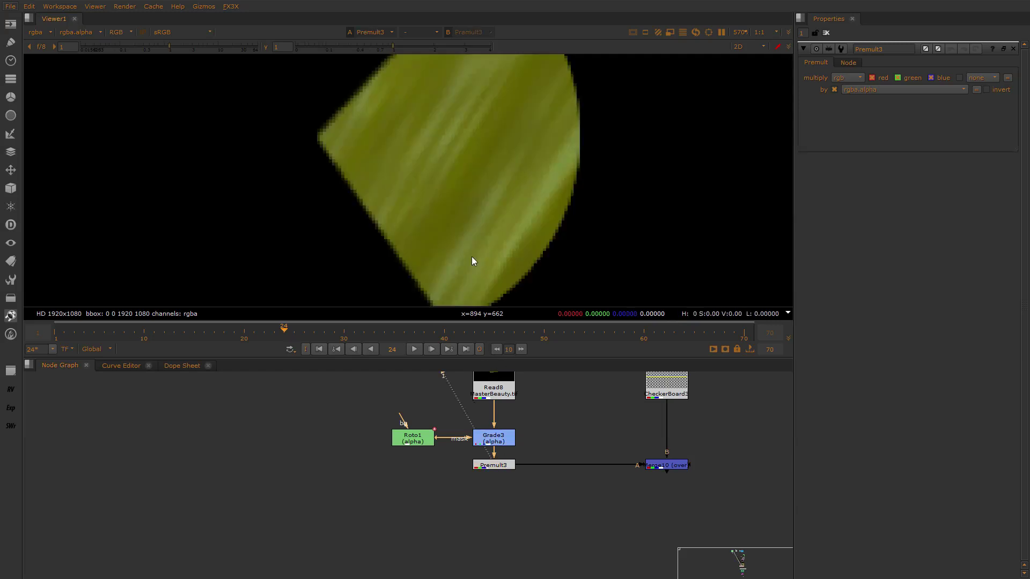
pyautogui.click(497, 466)
pyautogui.press('1')
# View Merge10 and inspect the masked piece's upper and lower pyramid edges against the checkerboard
pyautogui.click(663, 464)
pyautogui.press('1')
pyautogui.scroll(-5, 451, 219)
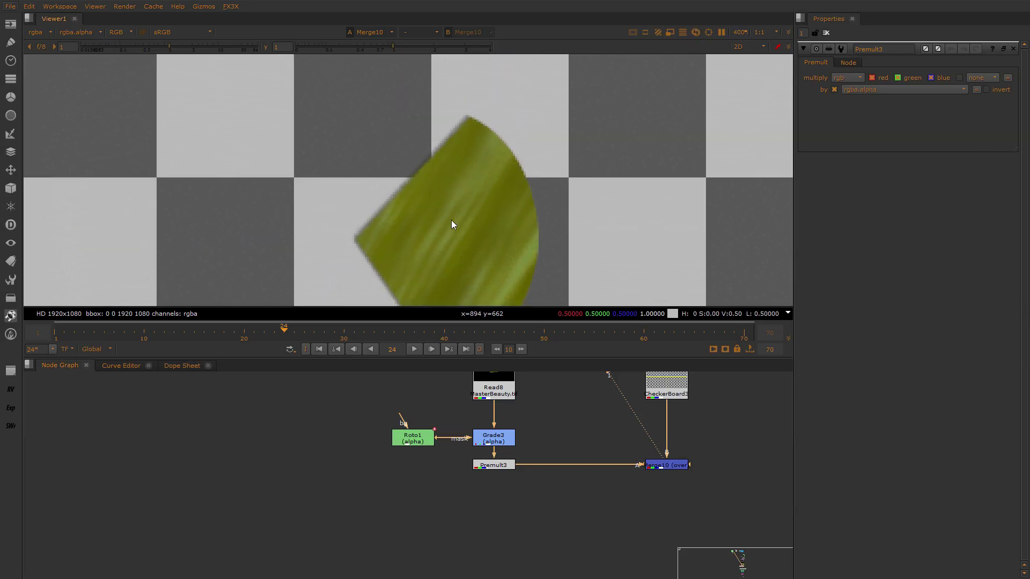
pyautogui.scroll(2, 475, 111)
pyautogui.moveTo(381, 227); pyautogui.dragTo(322, 288)
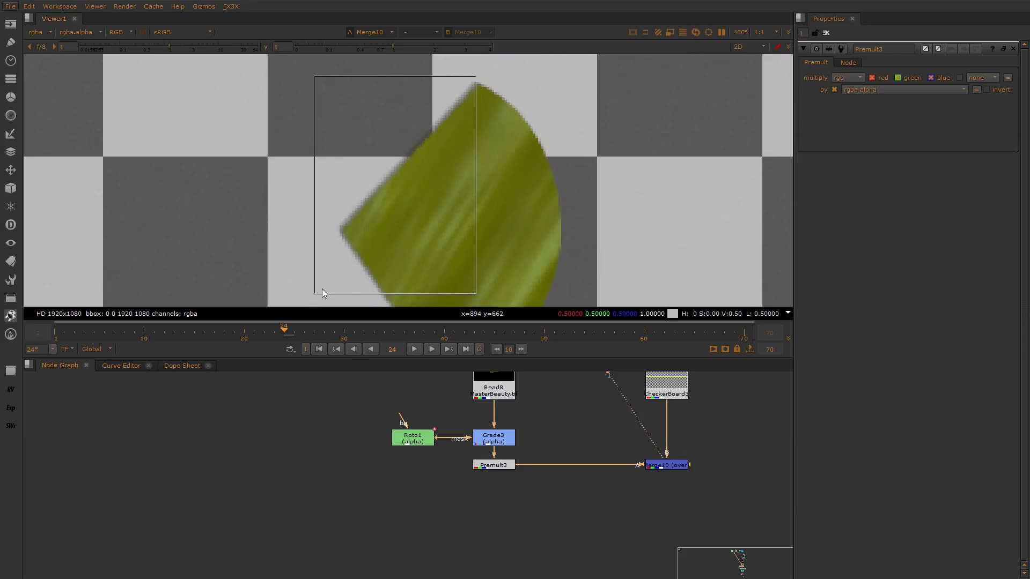
pyautogui.moveTo(321, 289); pyautogui.dragTo(338, 161, button='middle')
pyautogui.moveTo(333, 131); pyautogui.dragTo(439, 280)
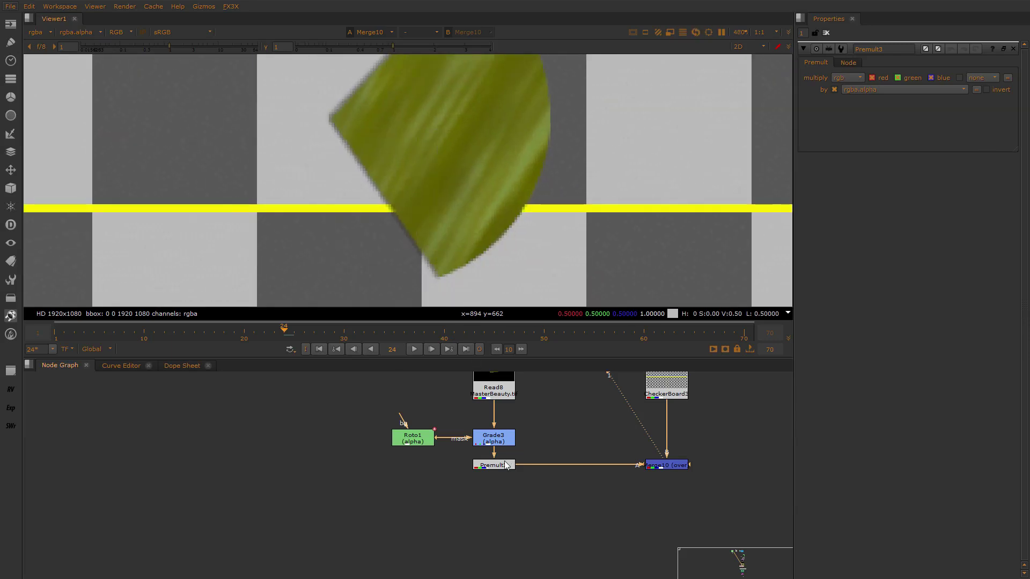
# Add another Merge node that places the unmasked Read8 render over the checkerboard
pyautogui.click(607, 411)
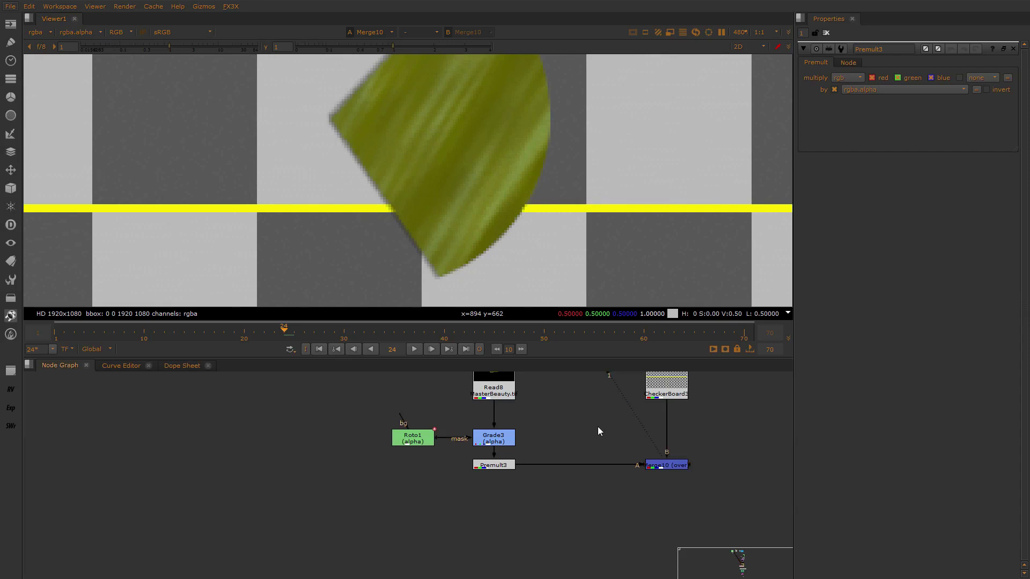
pyautogui.press('m')
pyautogui.moveTo(542, 387); pyautogui.dragTo(506, 383)
pyautogui.moveTo(655, 383); pyautogui.dragTo(656, 384)
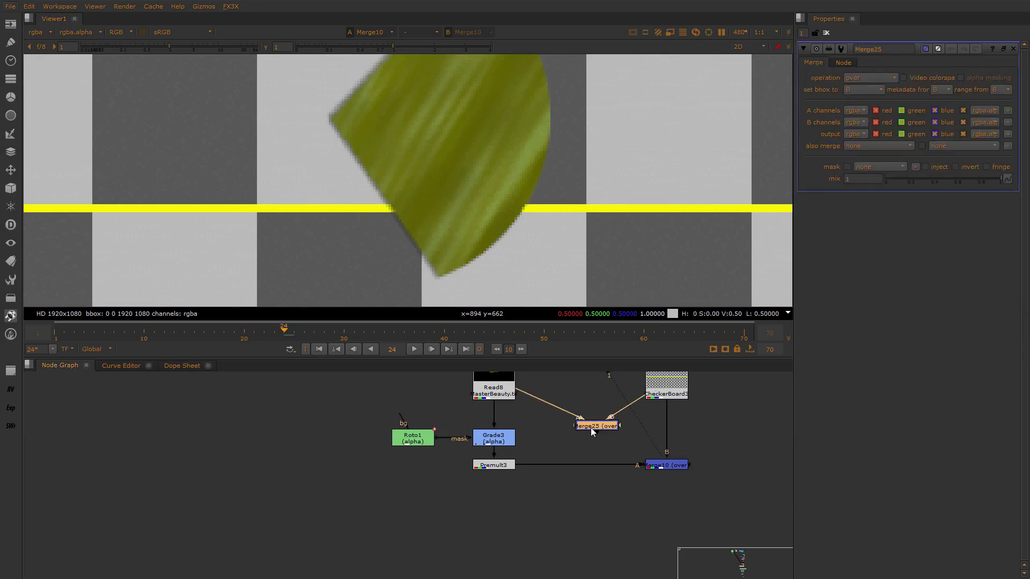
# Assign the new Merge to viewer input 1 and Merge10 to input 2, and compare their edges at the pyramid's corner
pyautogui.press('1')
pyautogui.click(661, 470)
pyautogui.press('2')
pyautogui.press('1')
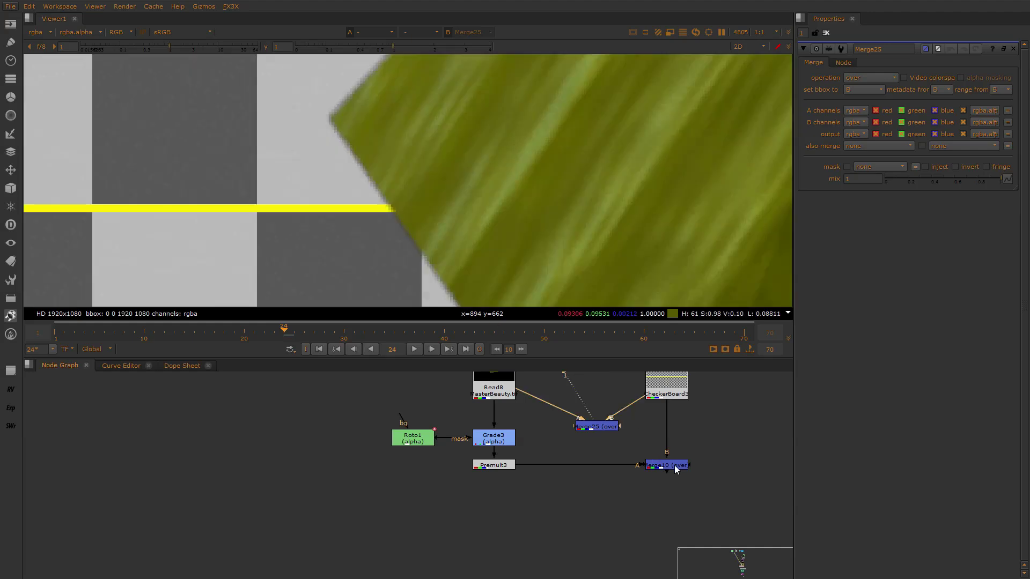
pyautogui.click(676, 465)
pyautogui.press('2')
pyautogui.moveTo(311, 121); pyautogui.dragTo(394, 248, button='middle')
pyautogui.scroll(6, 394, 249)
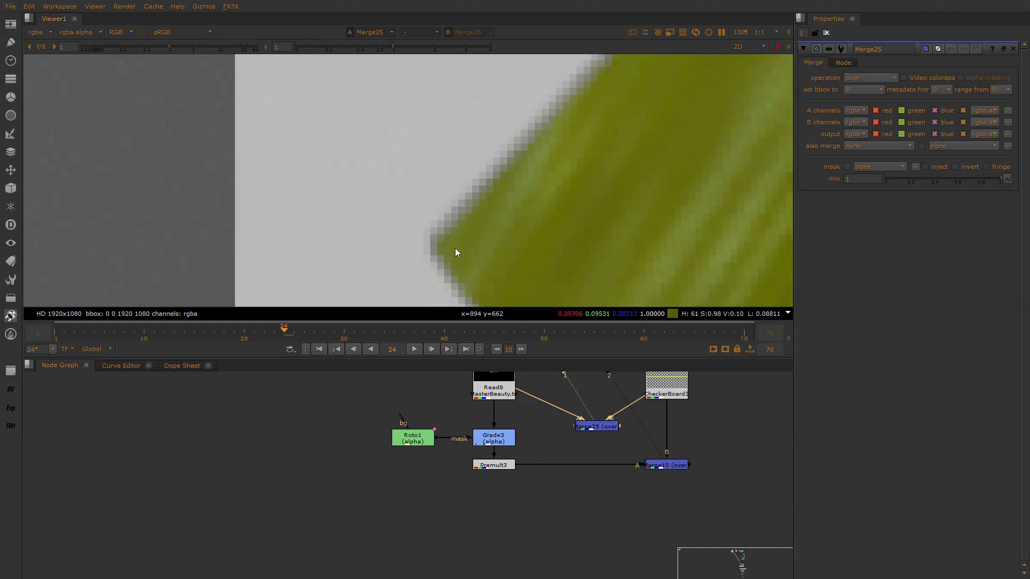
# View Merge10, the unmasked Merge25 and the Read8 render in turn to compare the edges at the pyramid's corner
pyautogui.moveTo(372, 404); pyautogui.dragTo(549, 508)
pyautogui.moveTo(706, 443); pyautogui.dragTo(611, 500)
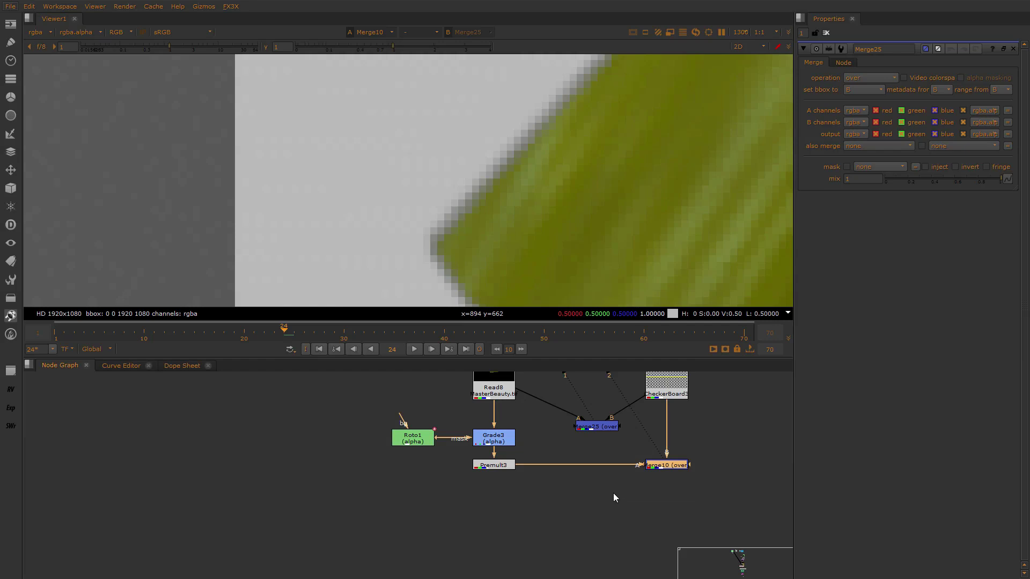
pyautogui.click(602, 428)
pyautogui.press('1')
pyautogui.click(492, 387)
pyautogui.press('1')
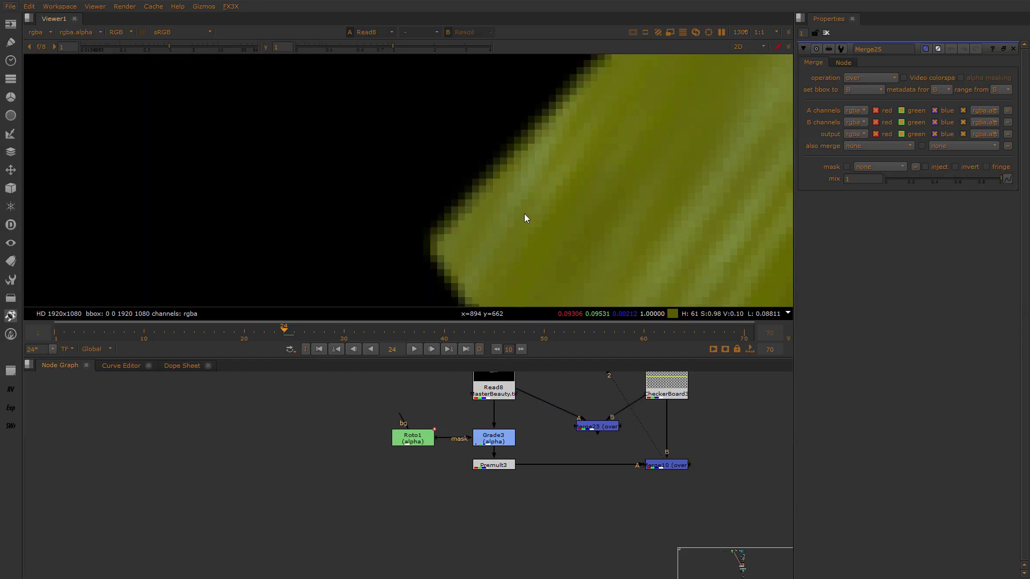
# Open Grade3's properties and inspect its alpha output around the pyramid's corner
pyautogui.doubleClick(493, 437)
pyautogui.press('1')
pyautogui.press('a')
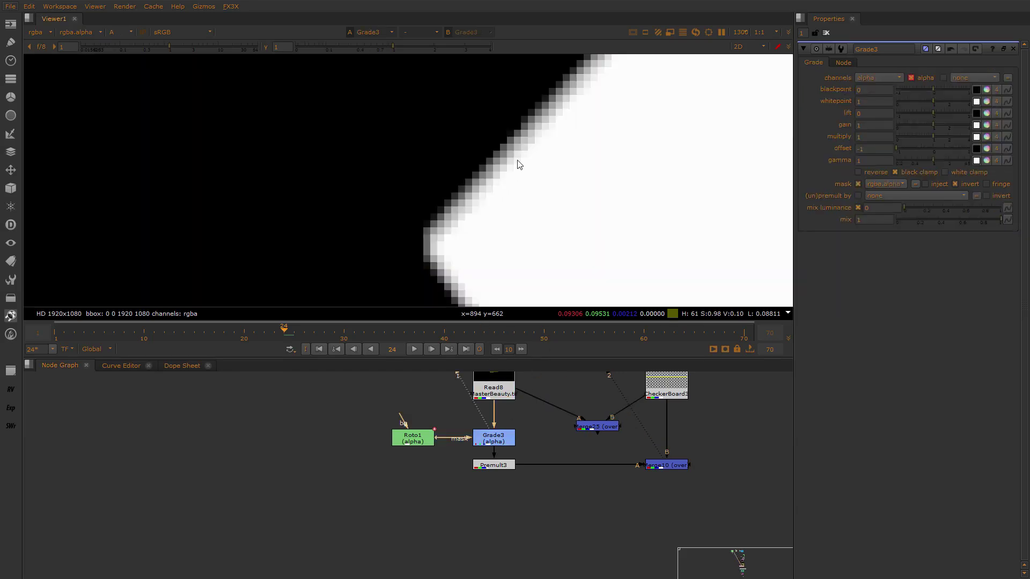
pyautogui.scroll(-3, 524, 144)
pyautogui.moveTo(426, 115); pyautogui.dragTo(582, 289)
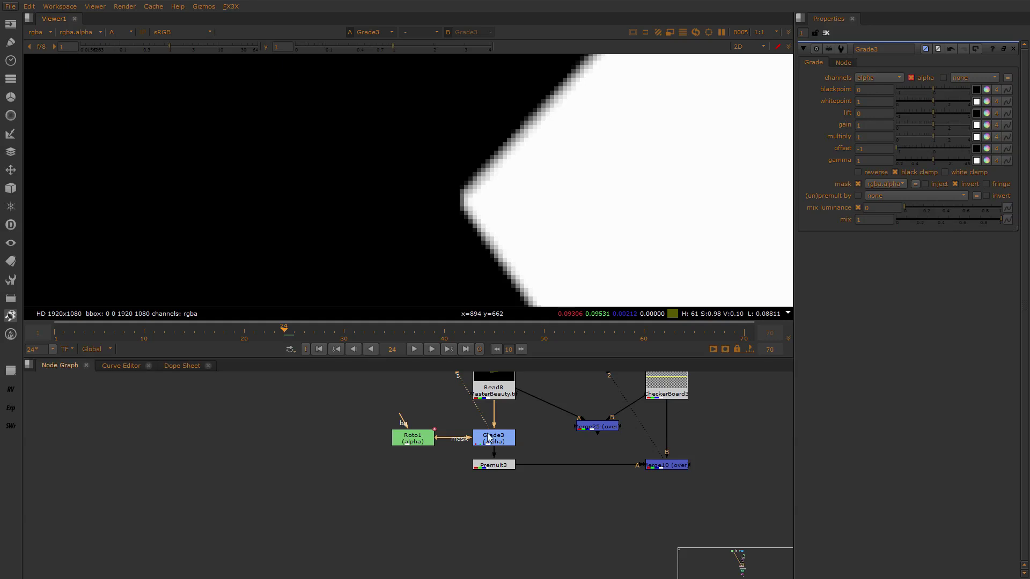
# View the Premult3 output in RGB and the Merge10 result over the checkerboard
pyautogui.click(491, 466)
pyautogui.press('1')
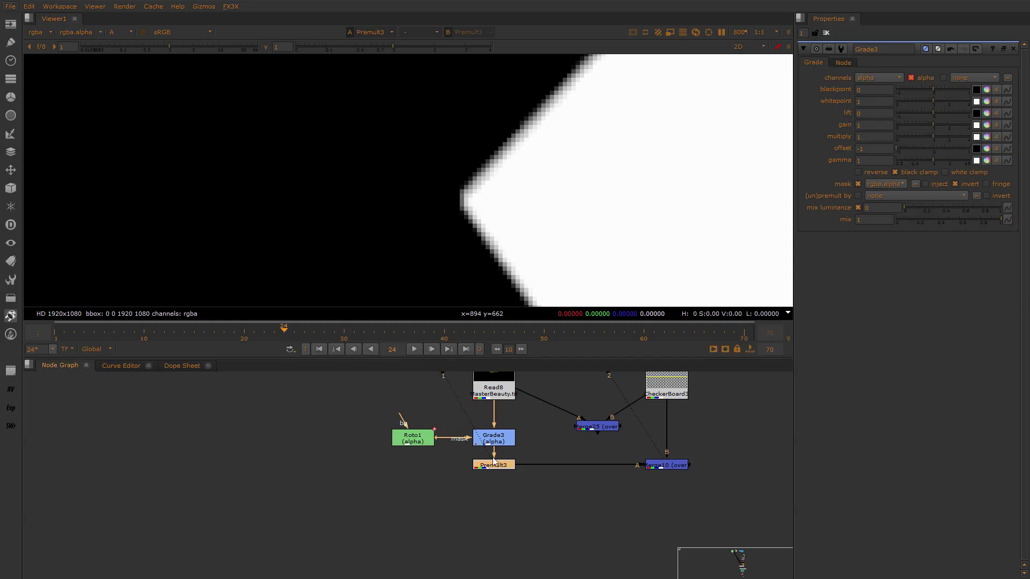
pyautogui.press('a')
pyautogui.click(671, 467)
pyautogui.press('1')
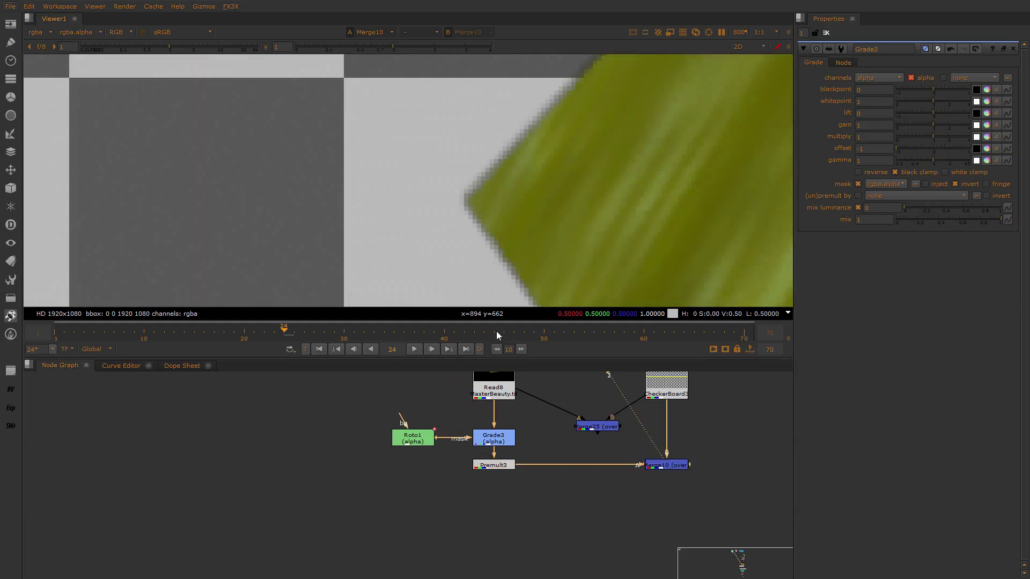
# Insert an Unpremult node between Read8 and Grade3 and view its output
pyautogui.click(465, 409)
pyautogui.press('Tab')
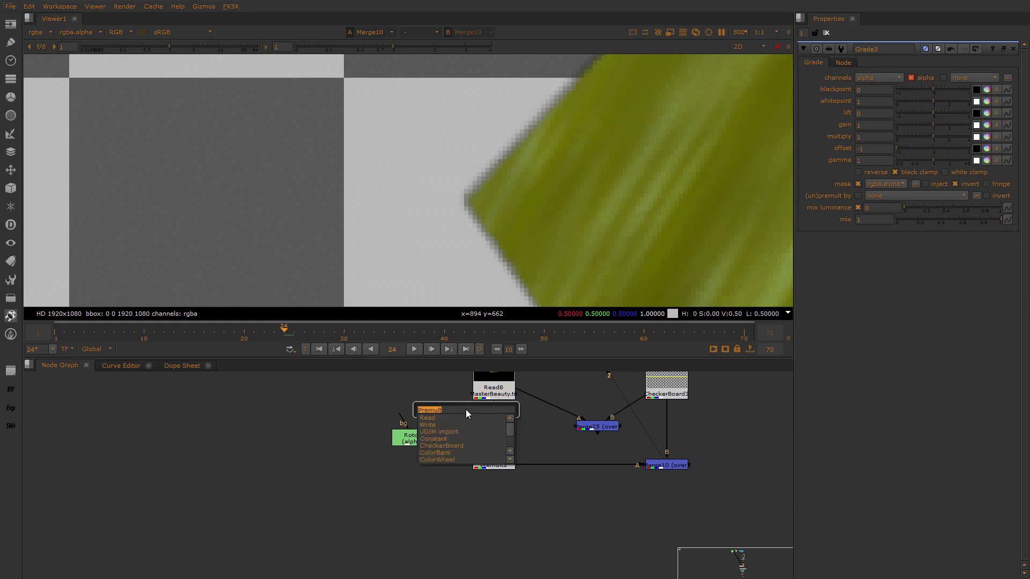
pyautogui.write('unpremult')
pyautogui.press('Return')
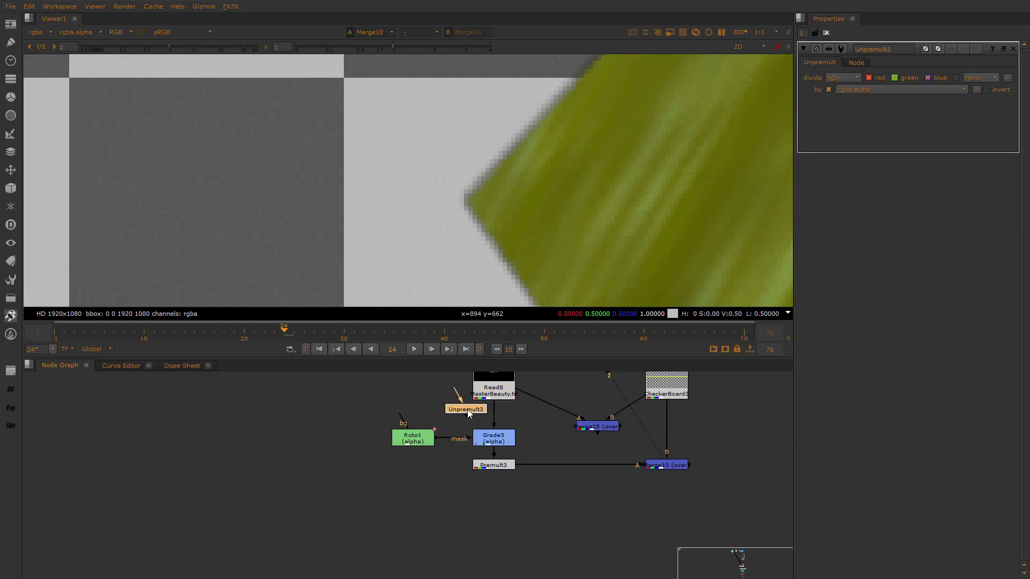
pyautogui.moveTo(468, 412); pyautogui.dragTo(496, 411)
pyautogui.press('1')
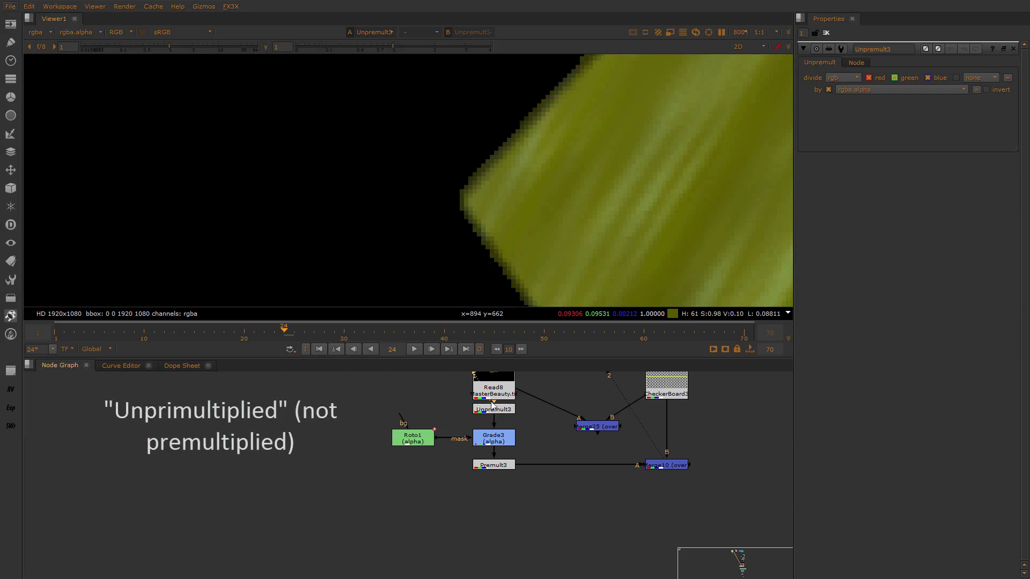
# Examine the whole masked shape in Grade3's alpha with the Unpremult in place
pyautogui.click(500, 444)
pyautogui.press('1')
pyautogui.press('a')
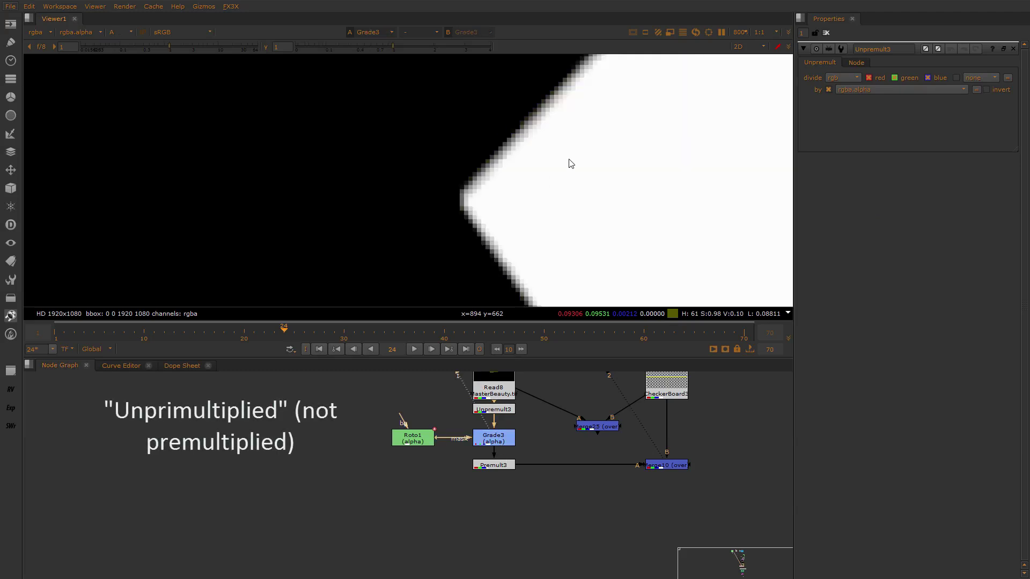
pyautogui.scroll(-5, 565, 248)
pyautogui.scroll(1, 537, 147)
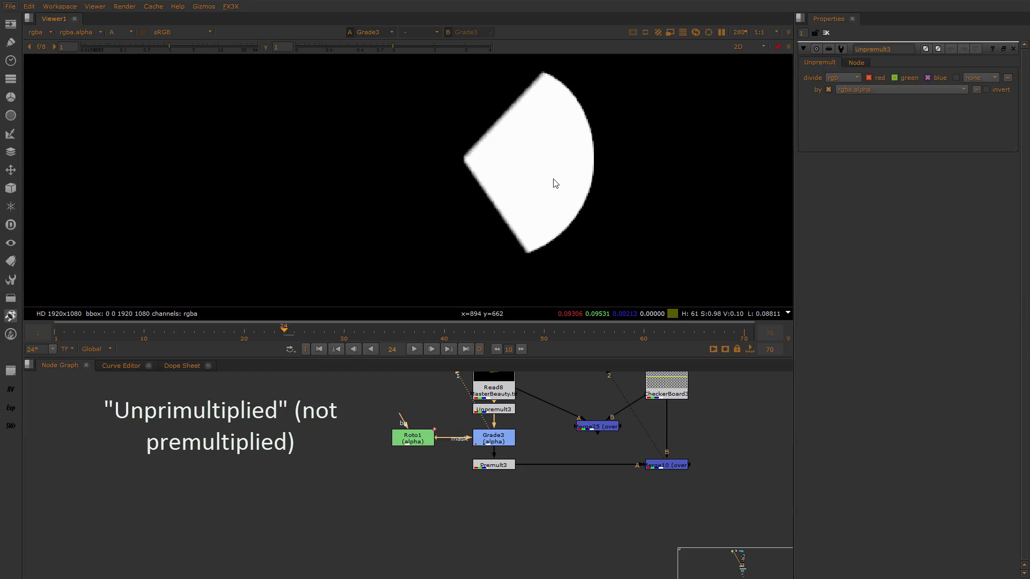
# View Premult3 in RGB and inspect the unpremultiplied version's edges in Merge10 over the checkerboard
pyautogui.click(500, 463)
pyautogui.press('1')
pyautogui.press('a')
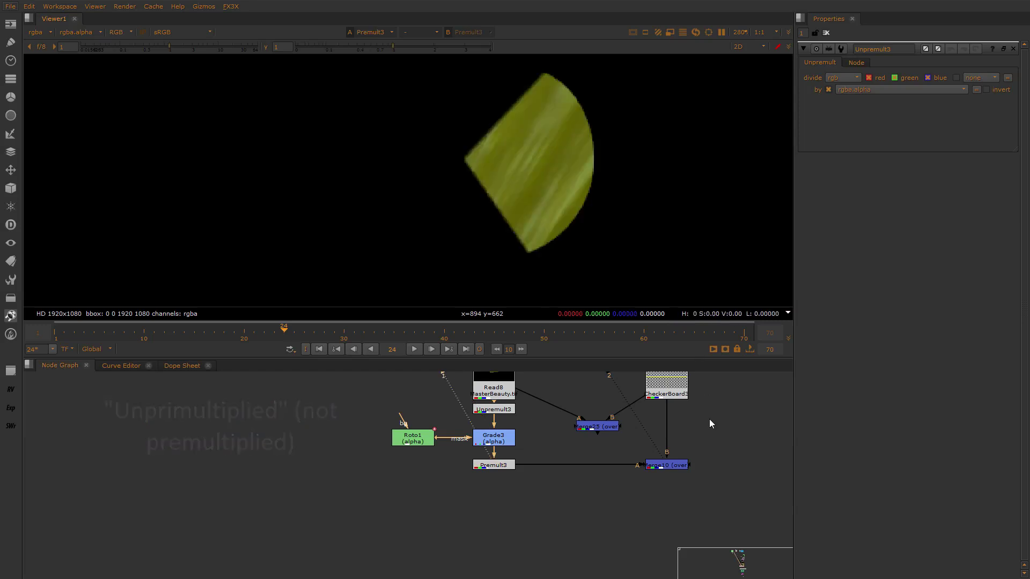
pyautogui.moveTo(713, 427); pyautogui.dragTo(575, 519)
pyautogui.press('1')
pyautogui.scroll(3, 455, 135)
pyautogui.scroll(2, 510, 155)
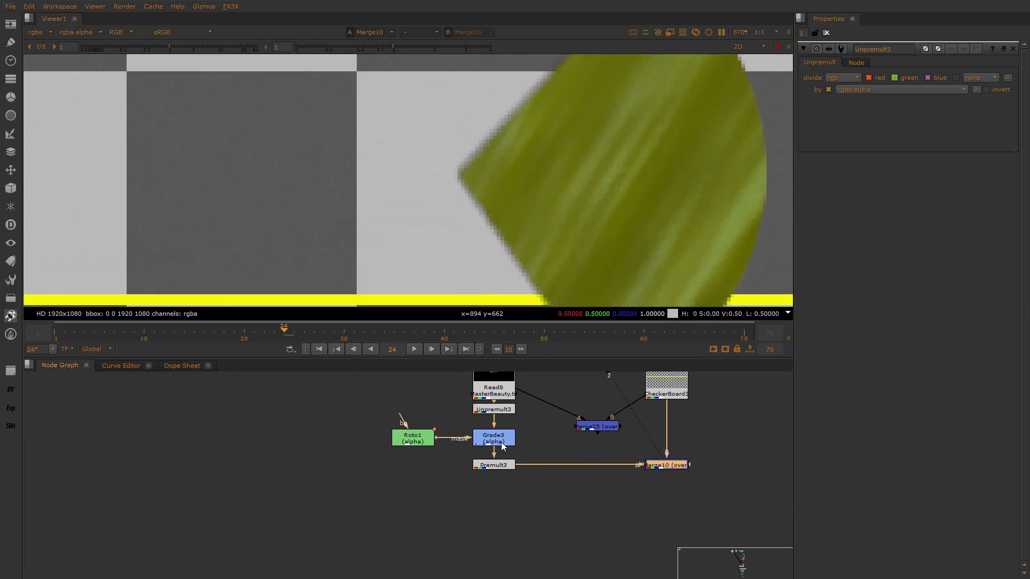
# Disable the Unpremult3 node and inspect the masked piece's edges in Merge10
pyautogui.click(502, 409)
pyautogui.press('d')
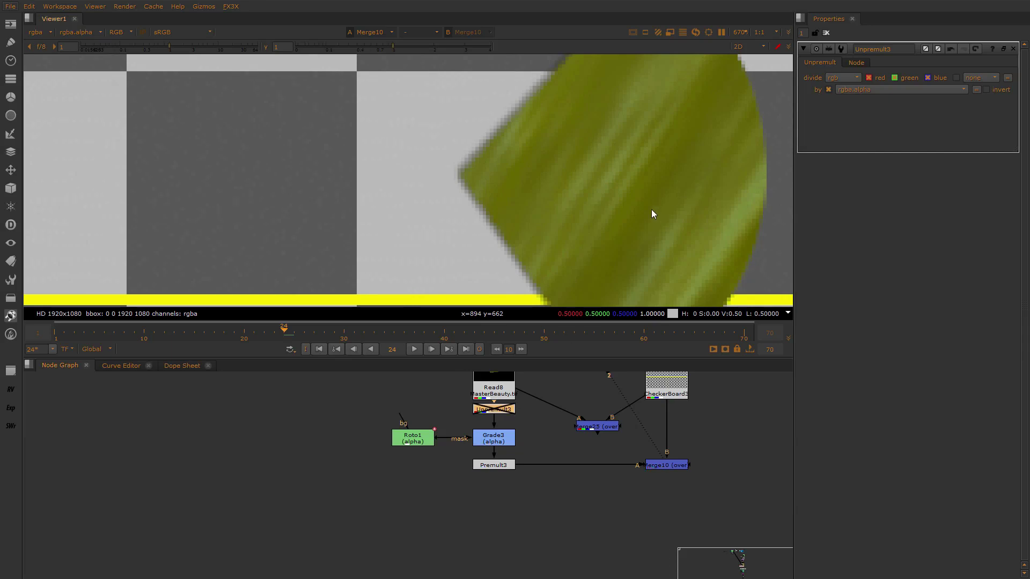
pyautogui.moveTo(662, 154); pyautogui.dragTo(537, 206, button='middle')
pyautogui.scroll(-2, 579, 141)
pyautogui.moveTo(573, 70)
pyautogui.mouseDown()
pyautogui.moveTo(624, 152)
pyautogui.moveTo(683, 303)
pyautogui.mouseUp()
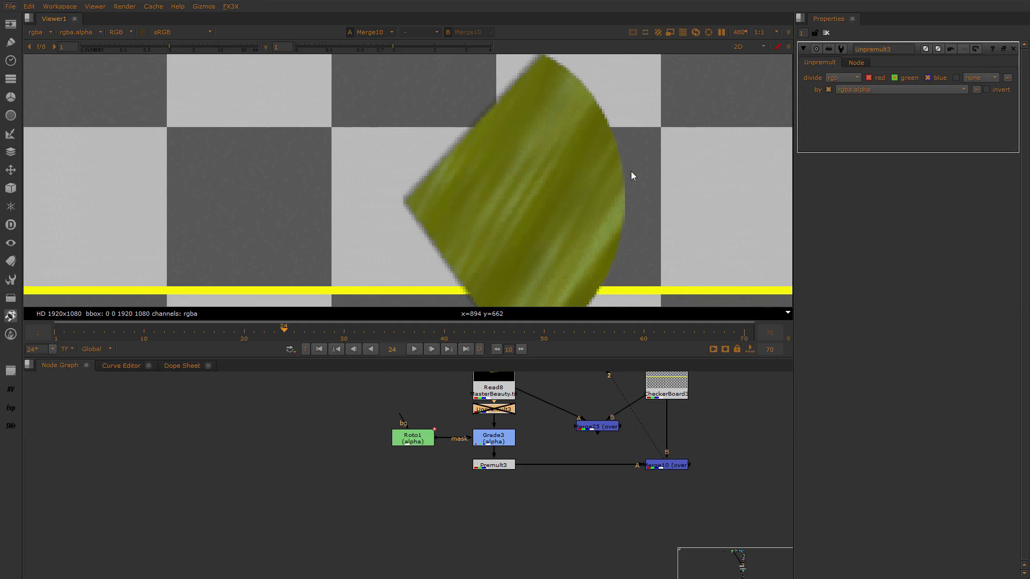
# View Read8 and sample colour values across the pyramid's interior and along its upper edge
pyautogui.click(485, 397)
pyautogui.press('1')
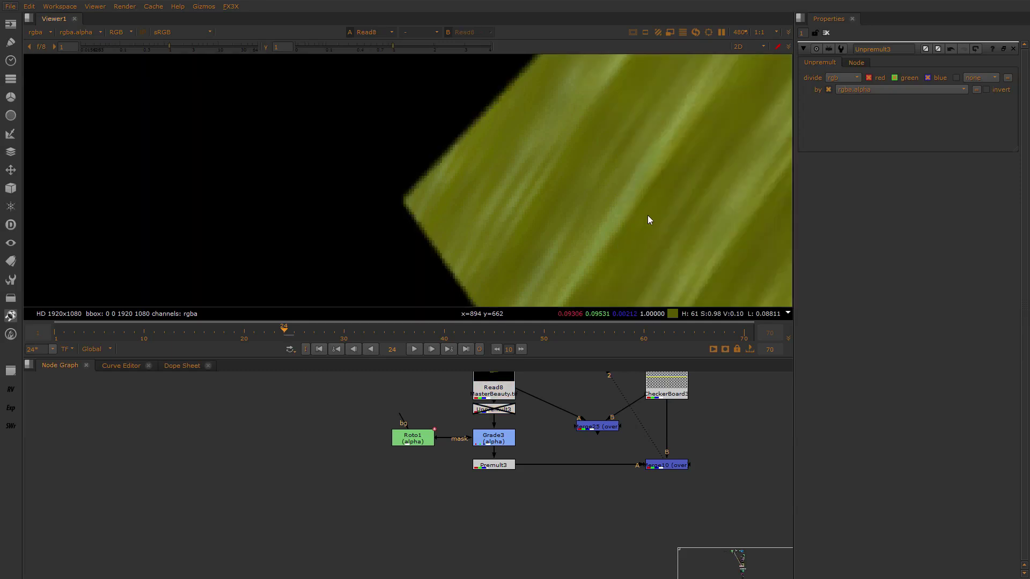
pyautogui.moveTo(588, 131); pyautogui.dragTo(496, 128, button='middle')
pyautogui.scroll(1, 526, 121)
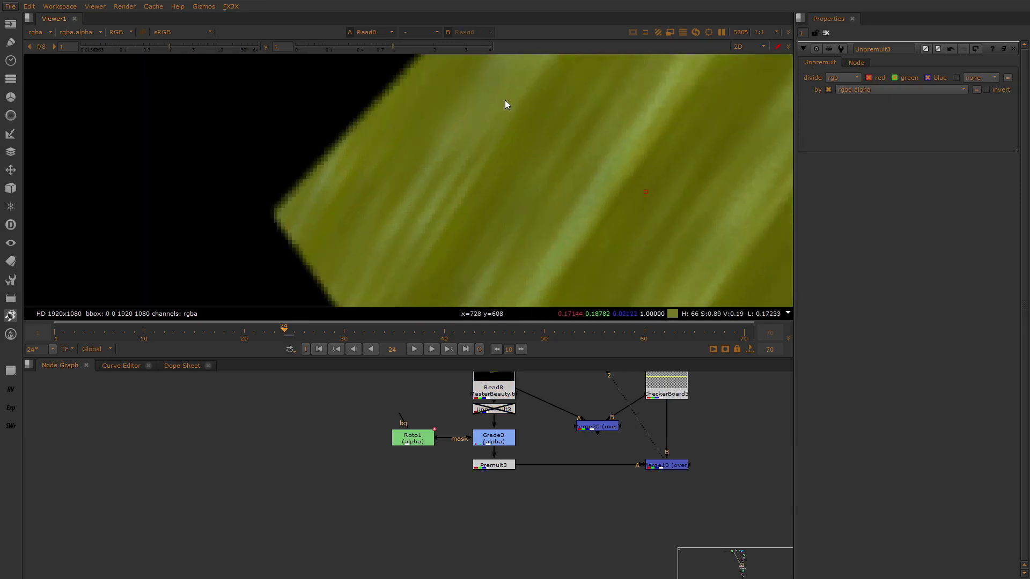
pyautogui.keyDown('ctrl'); pyautogui.keyDown('shift'); pyautogui.moveTo(496, 90); pyautogui.dragTo(710, 262); pyautogui.keyUp('shift'); pyautogui.keyUp('ctrl')
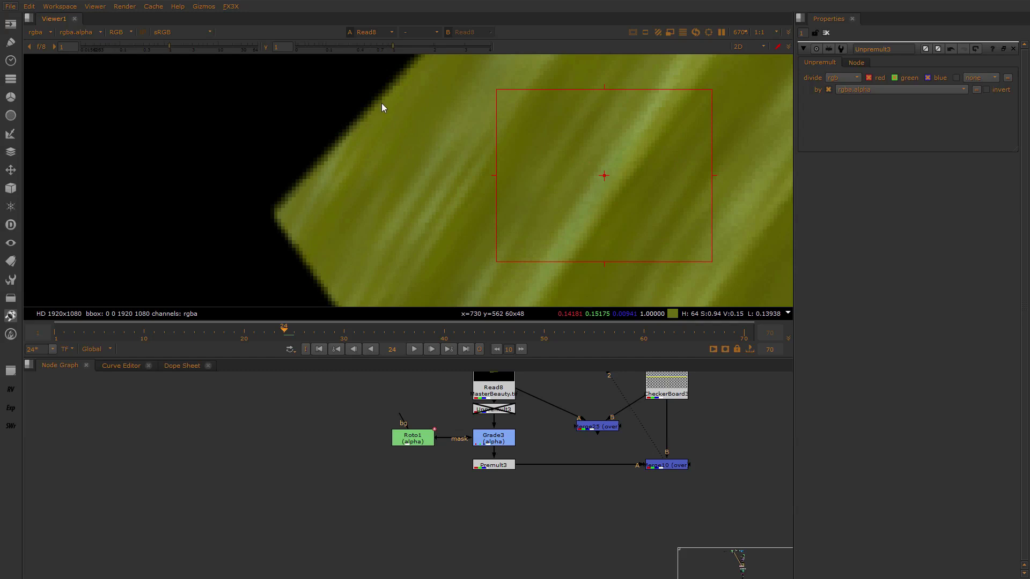
pyautogui.moveTo(379, 101)
pyautogui.keyDown('ctrl'); pyautogui.mouseDown()
pyautogui.moveTo(343, 146)
pyautogui.moveTo(321, 149)
pyautogui.mouseUp(); pyautogui.keyUp('ctrl')
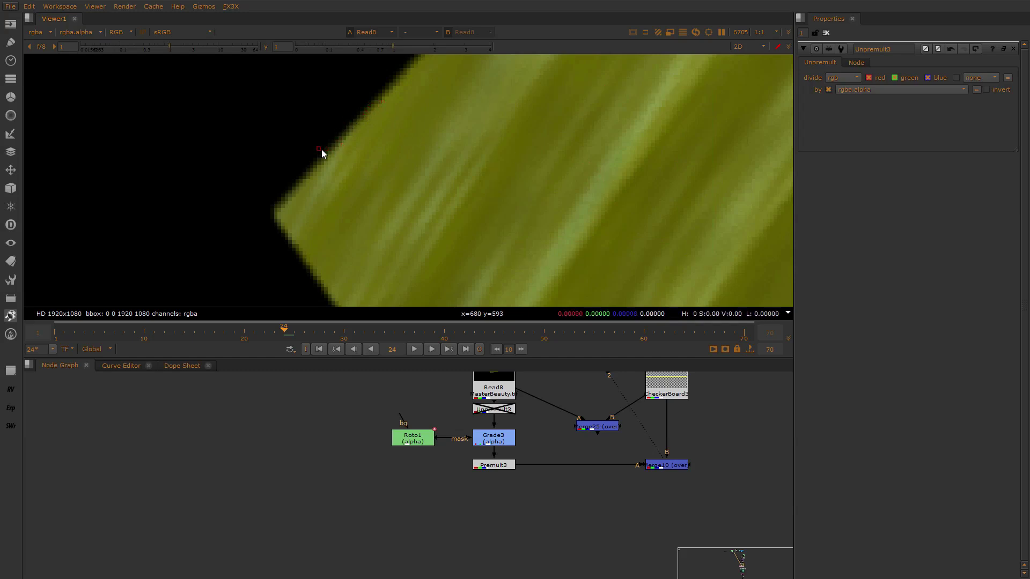
pyautogui.keyDown('ctrl'); pyautogui.keyDown('shift'); pyautogui.moveTo(546, 114); pyautogui.dragTo(709, 236); pyautogui.keyUp('shift'); pyautogui.keyUp('ctrl')
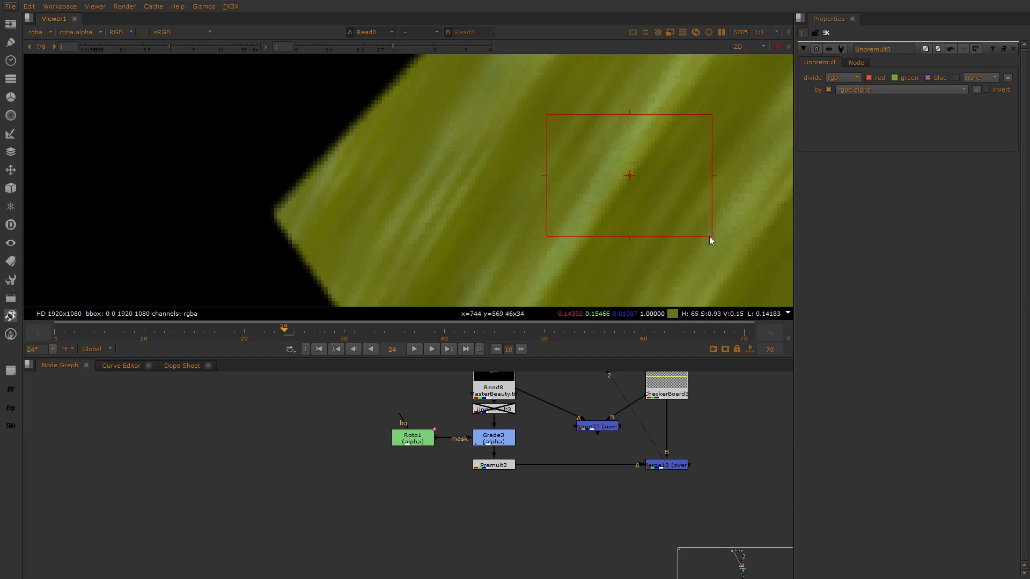
# View Grade3's alpha and sample pixels along the curved edge cut by the roto
pyautogui.click(493, 435)
pyautogui.press('1')
pyautogui.press('a')
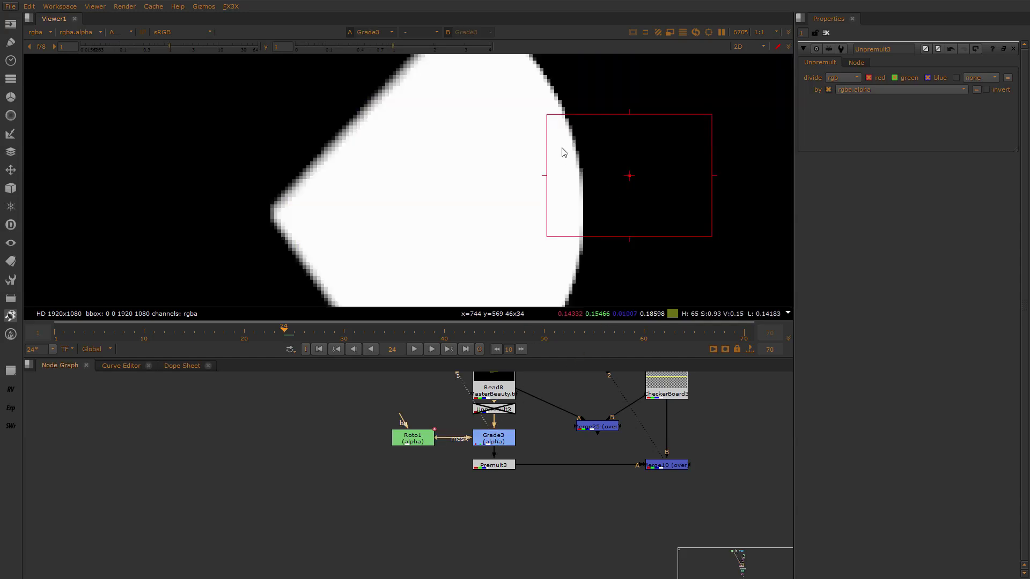
pyautogui.moveTo(554, 94)
pyautogui.keyDown('ctrl'); pyautogui.mouseDown()
pyautogui.moveTo(579, 184)
pyautogui.moveTo(577, 264)
pyautogui.mouseUp(); pyautogui.keyUp('ctrl')
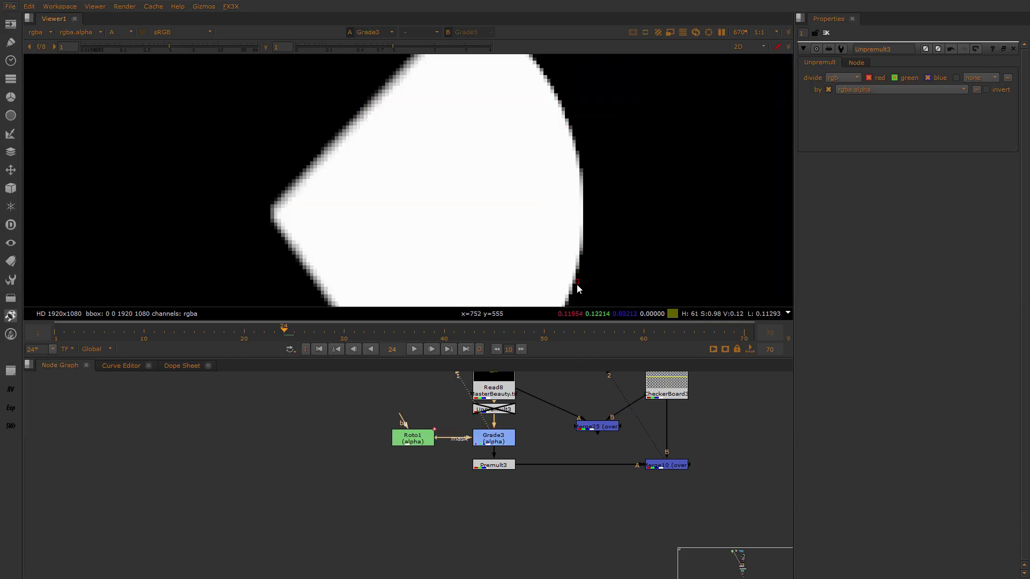
pyautogui.keyDown('ctrl'); pyautogui.moveTo(579, 225); pyautogui.dragTo(576, 170); pyautogui.keyUp('ctrl')
# View the Premult3 output and compare its RGB and alpha at the curved edge
pyautogui.click(504, 464)
pyautogui.press('1')
pyautogui.press('a')
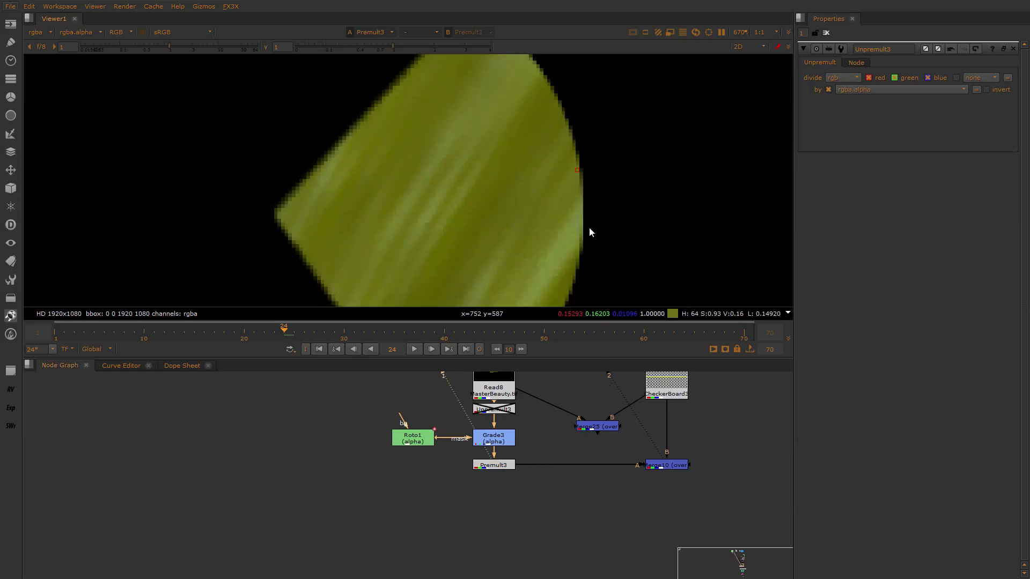
pyautogui.press('a')
pyautogui.press('a')
# View Merge10's alpha and its RGB result over the checkerboard around the masked piece
pyautogui.click(669, 467)
pyautogui.press('1')
pyautogui.press('a')
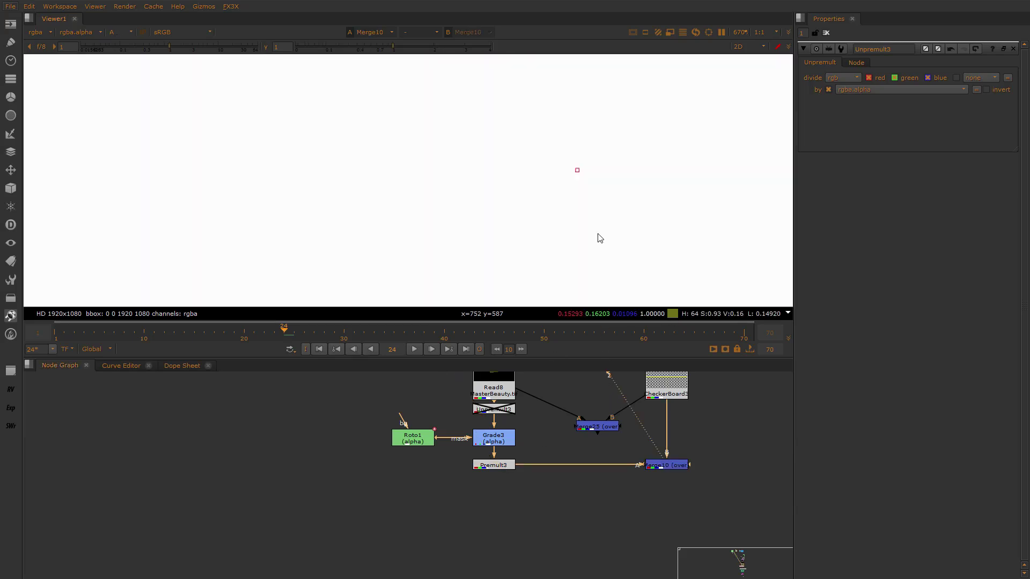
pyautogui.press('a')
pyautogui.scroll(-3, 595, 228)
pyautogui.scroll(2, 456, 429)
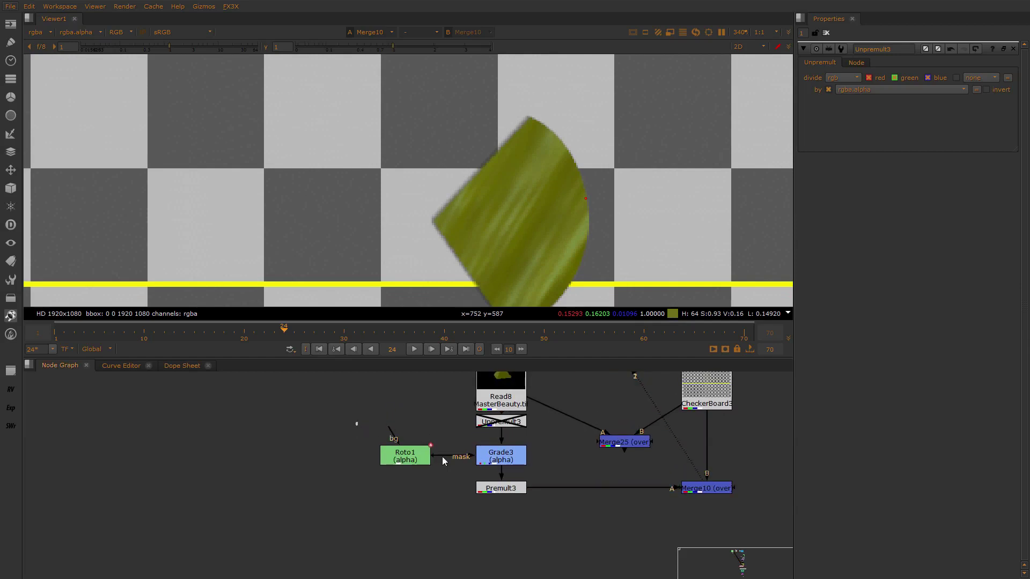
# Move Read8 with Unpremult3, and the checkerboard with Merge25, higher in the graph to space out the node tree
pyautogui.moveTo(356, 422); pyautogui.dragTo(561, 519)
pyautogui.scroll(-2, 544, 424)
pyautogui.moveTo(548, 436); pyautogui.dragTo(535, 484, button='middle')
pyautogui.moveTo(550, 392); pyautogui.dragTo(454, 484)
pyautogui.moveTo(519, 438); pyautogui.dragTo(519, 414)
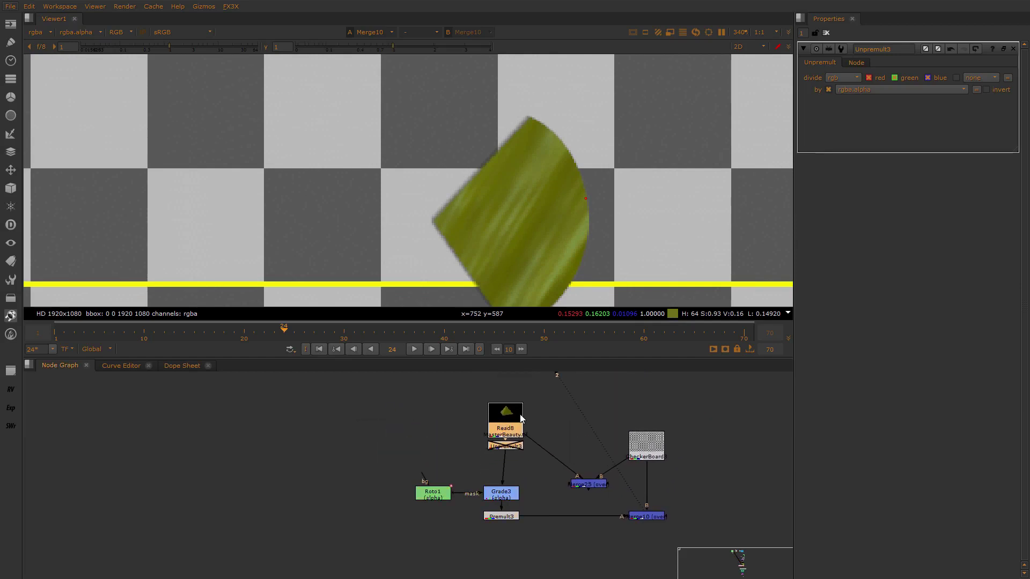
pyautogui.moveTo(707, 404); pyautogui.dragTo(554, 489)
pyautogui.moveTo(652, 446); pyautogui.dragTo(652, 419)
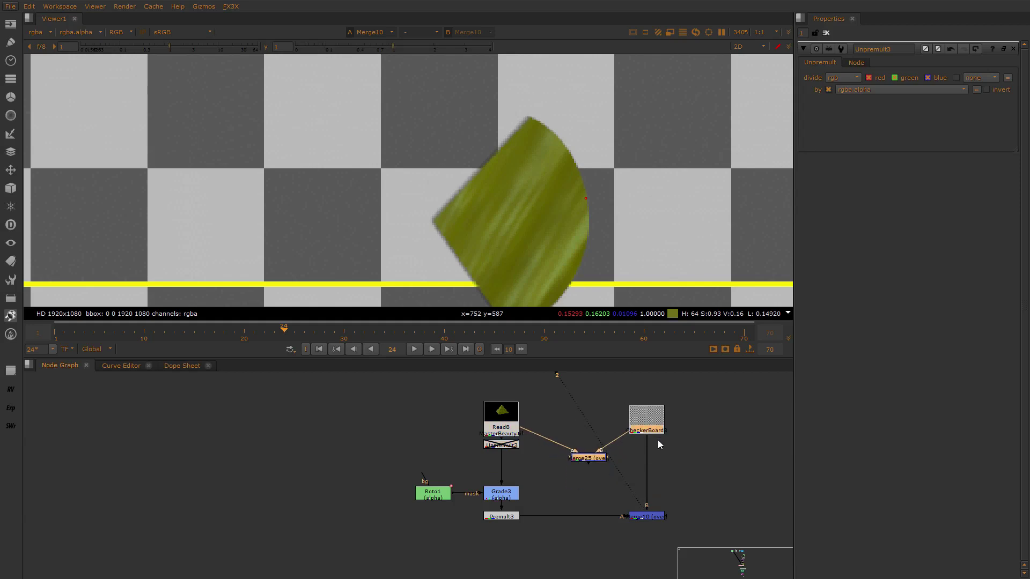
pyautogui.click(613, 468)
# View Grade3 and compare its masked alpha with its untouched RGB
pyautogui.moveTo(472, 517); pyautogui.dragTo(489, 488, button='middle')
pyautogui.scroll(2, 489, 488)
pyautogui.click(551, 460)
pyautogui.press('1')
pyautogui.press('a')
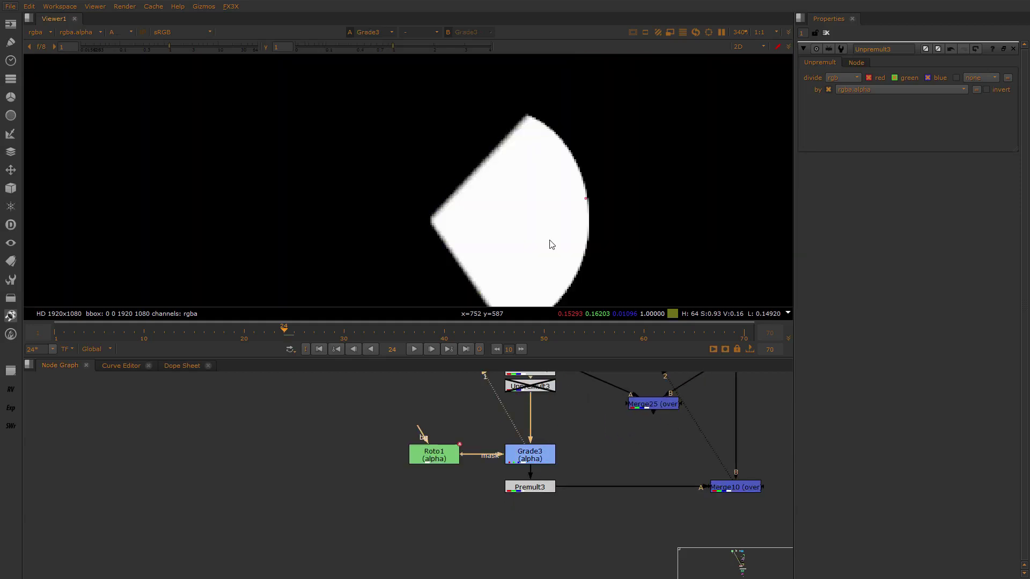
pyautogui.press('a')
pyautogui.moveTo(512, 458); pyautogui.dragTo(511, 493, button='middle')
pyautogui.scroll(-1, 510, 493)
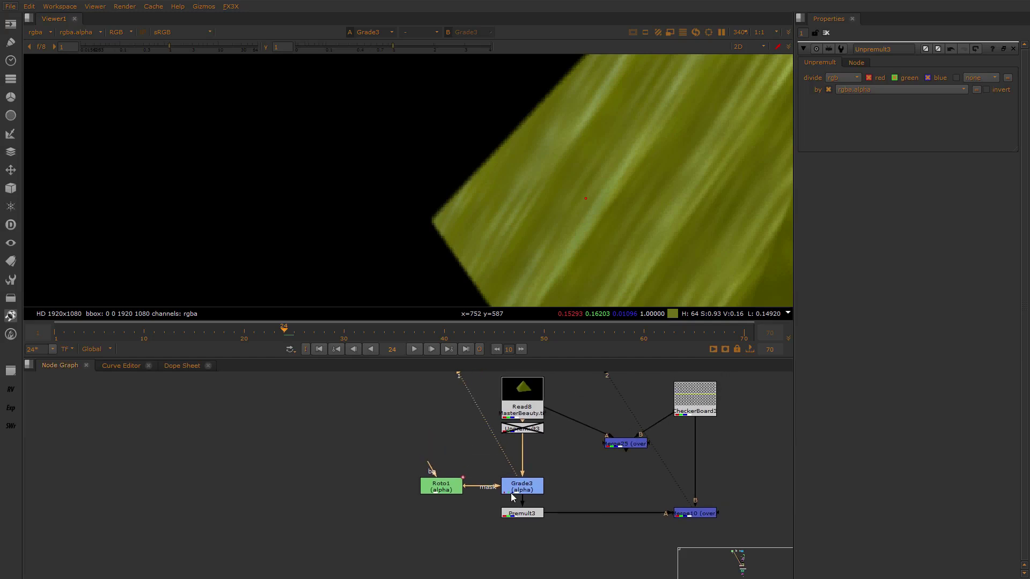
# Open Grade3's properties and enable its white clamp
pyautogui.click(510, 492)
pyautogui.click(378, 433)
pyautogui.doubleClick(521, 486)
pyautogui.moveTo(747, 501); pyautogui.dragTo(575, 547)
pyautogui.click(533, 492)
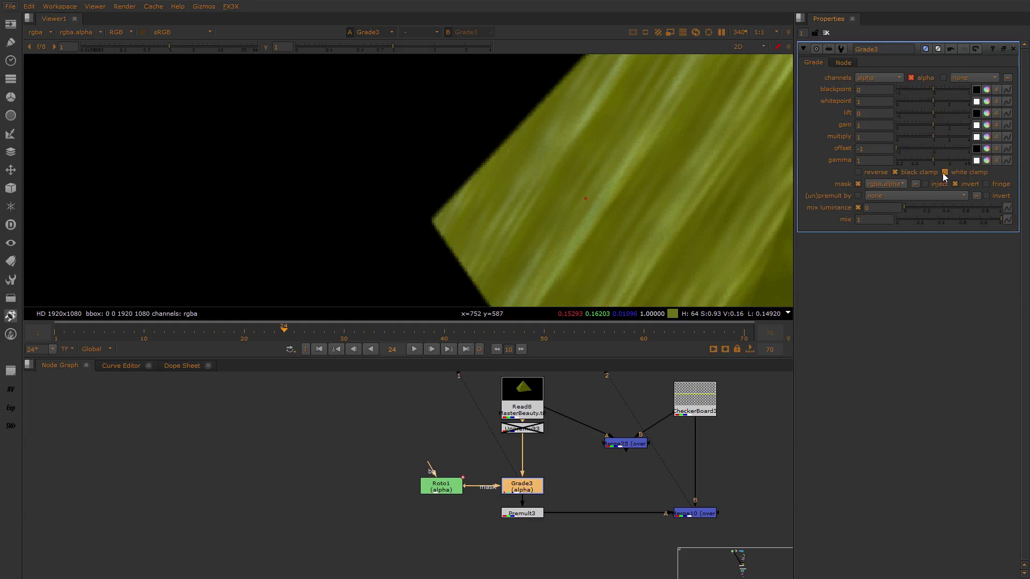
pyautogui.click(944, 172)
# View the Merge10 result over the checkerboard with the clamped Grade3
pyautogui.click(506, 498)
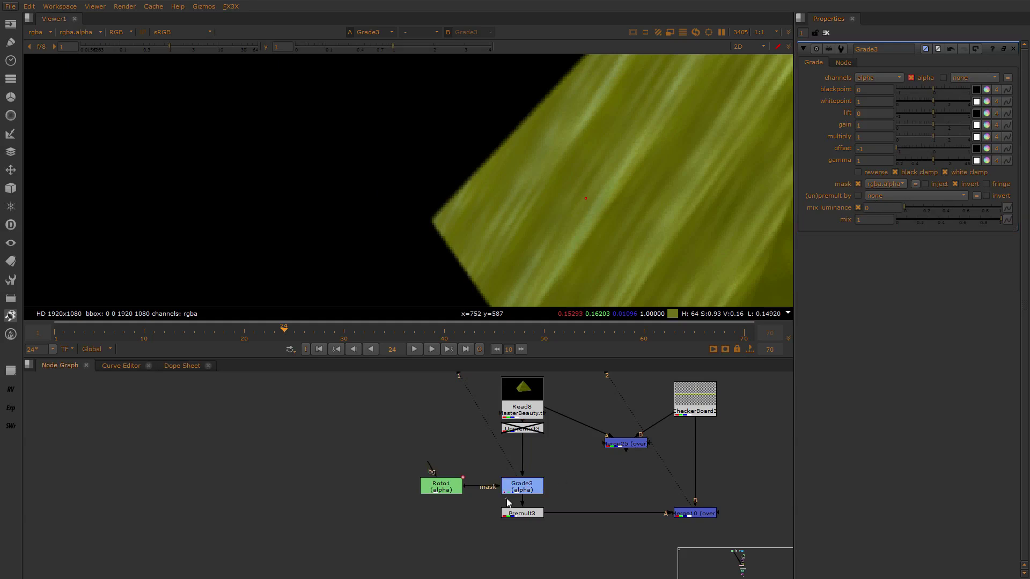
pyautogui.click(532, 486)
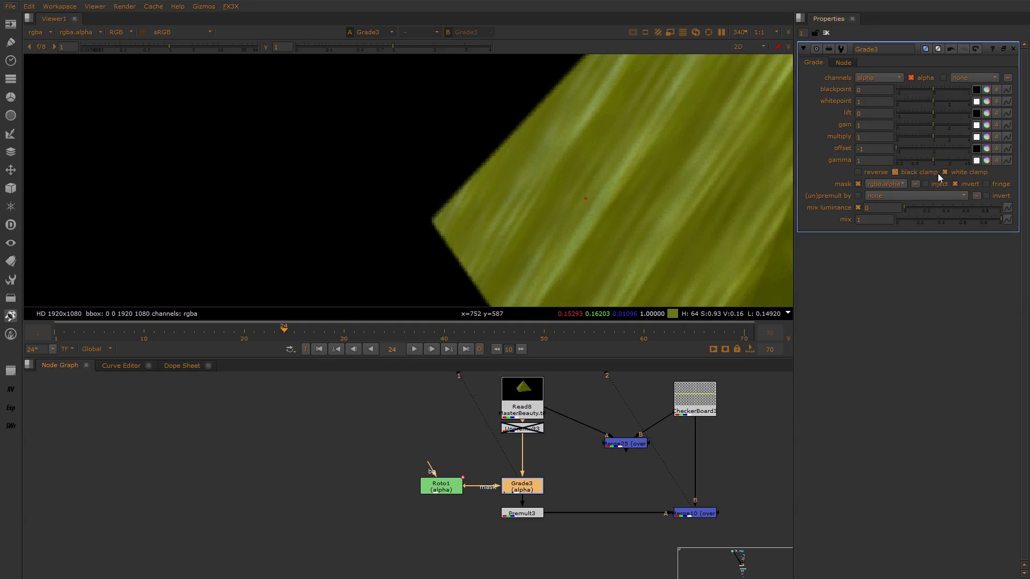
pyautogui.moveTo(740, 504); pyautogui.dragTo(614, 573)
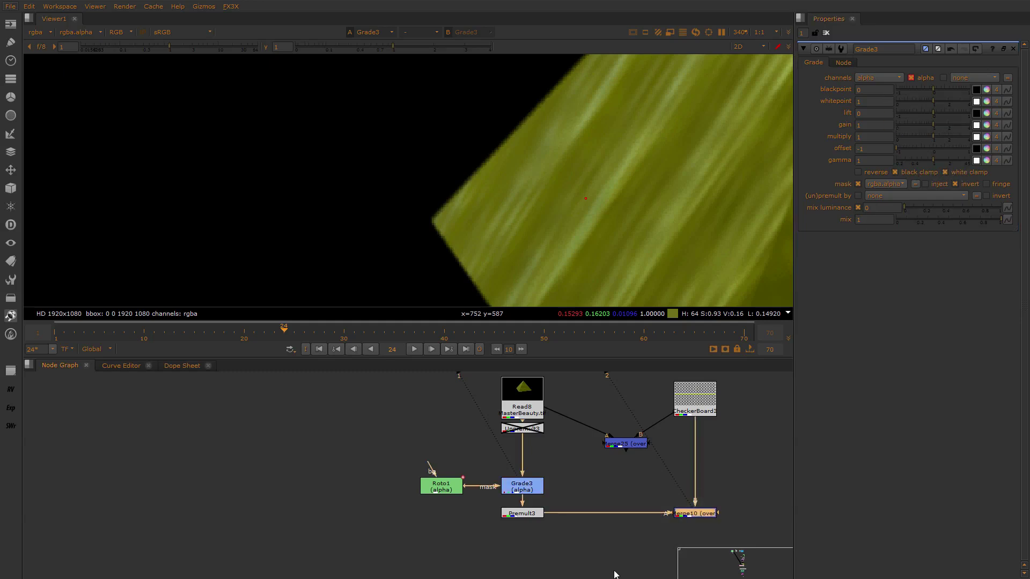
pyautogui.press('1')
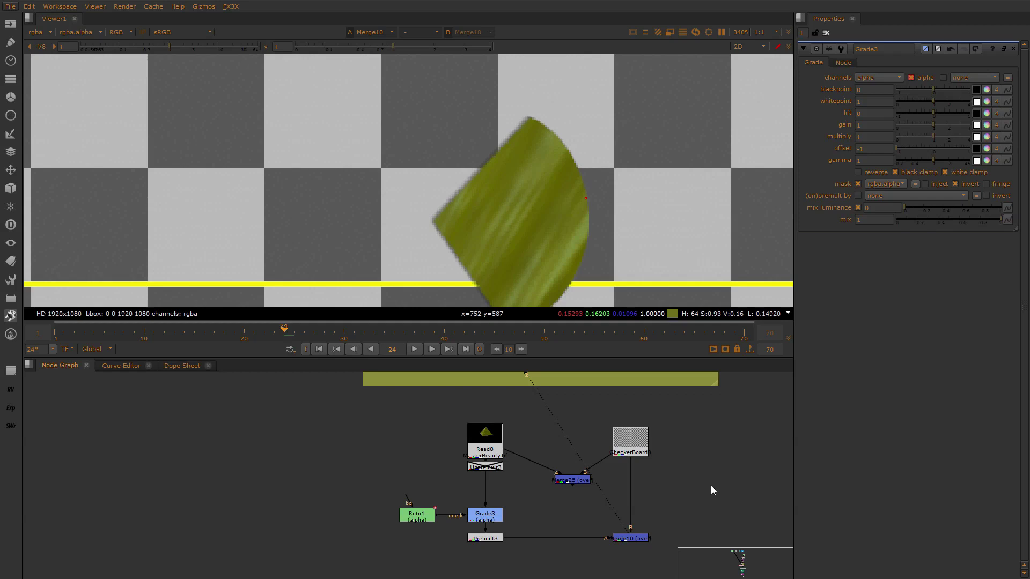
# Go to the "combining alpha" backdrop and examine the Roto pairs feeding its Merge nodes
pyautogui.scroll(-3, 709, 486)
pyautogui.moveTo(676, 470); pyautogui.dragTo(591, 410, button='middle')
pyautogui.scroll(-3, 638, 445)
pyautogui.scroll(1, 569, 461)
pyautogui.moveTo(561, 494); pyautogui.dragTo(499, 453, button='middle')
pyautogui.scroll(4, 496, 461)
pyautogui.moveTo(350, 498); pyautogui.dragTo(315, 440, button='middle')
pyautogui.scroll(3, 286, 446)
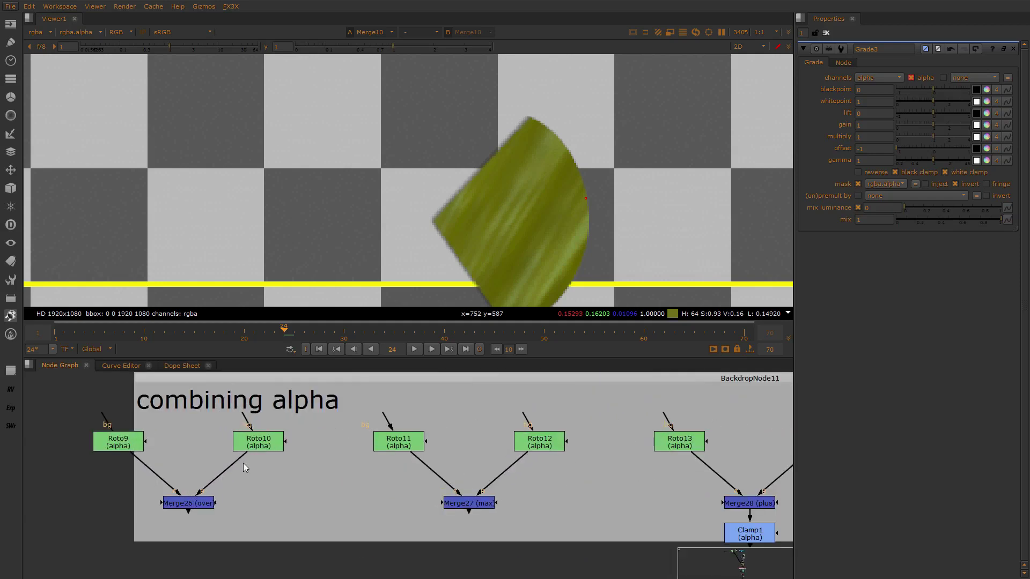
# Open Roto9 and Roto10 in turn and view each shape's alpha channel
pyautogui.moveTo(113, 443); pyautogui.dragTo(175, 493, button='middle')
pyautogui.doubleClick(175, 494)
pyautogui.press('1')
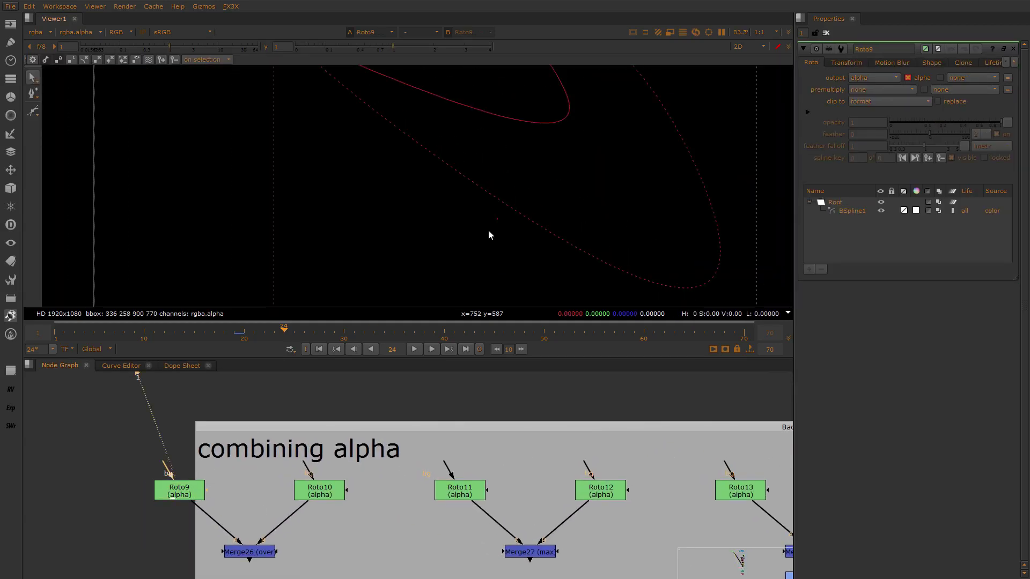
pyautogui.scroll(1, 409, 172)
pyautogui.press('a')
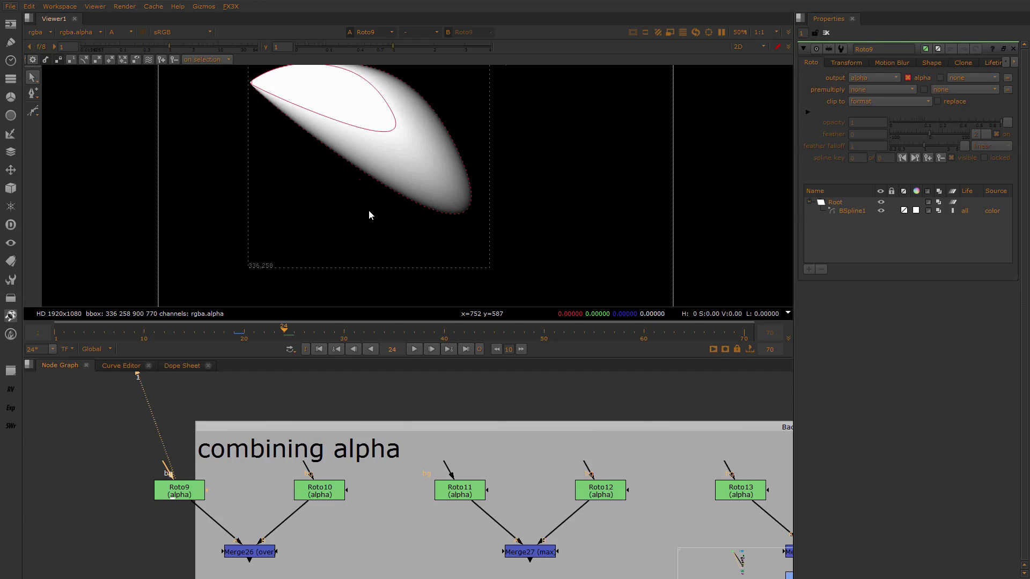
pyautogui.doubleClick(326, 485)
pyautogui.press('1')
pyautogui.press('a')
pyautogui.press('a')
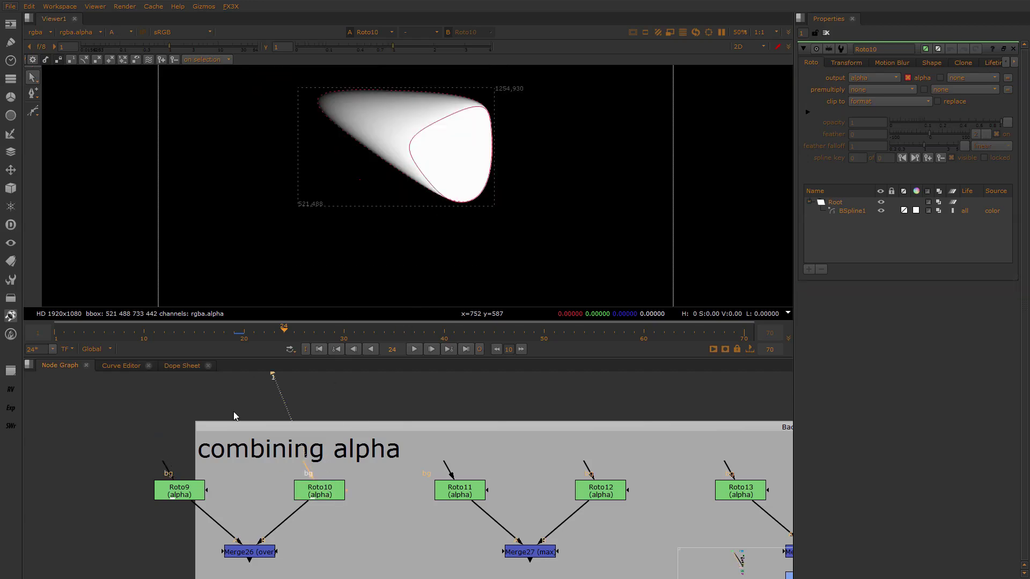
# Open Merge26 (over) and examine how it combines the two roto alphas where they overlap
pyautogui.doubleClick(249, 552)
pyautogui.press('1')
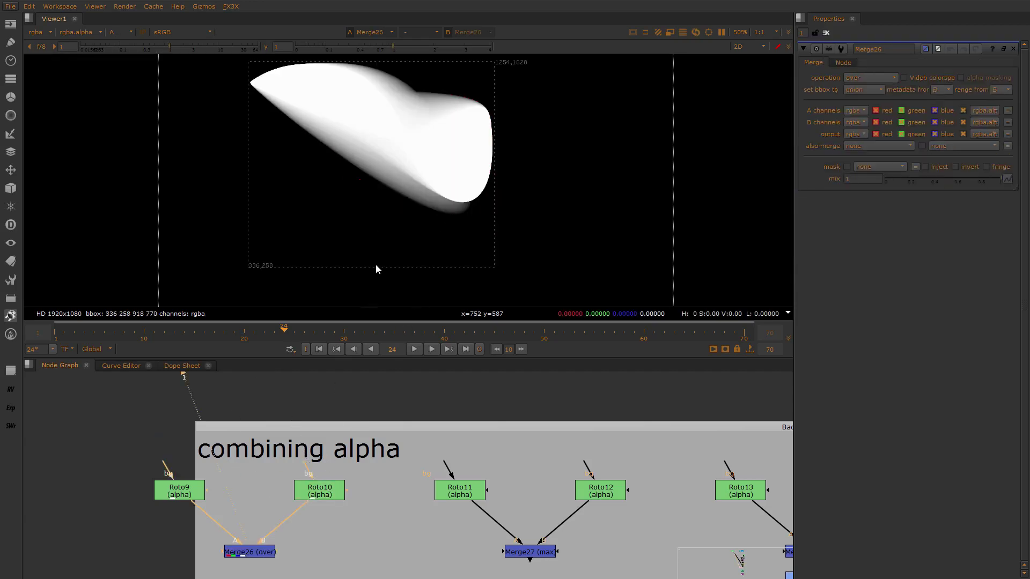
pyautogui.scroll(3, 417, 109)
pyautogui.scroll(-2, 435, 177)
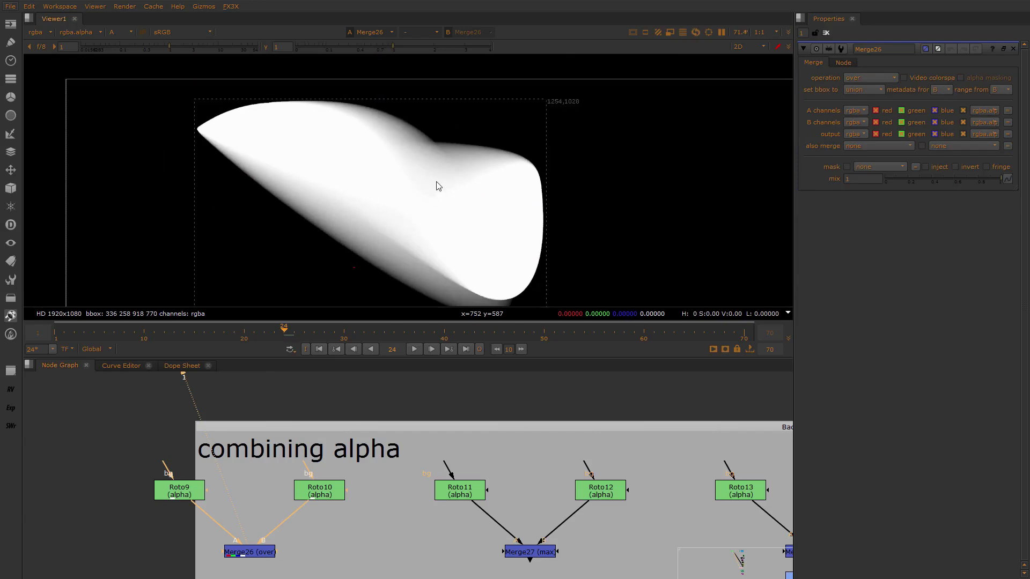
pyautogui.scroll(-2, 440, 177)
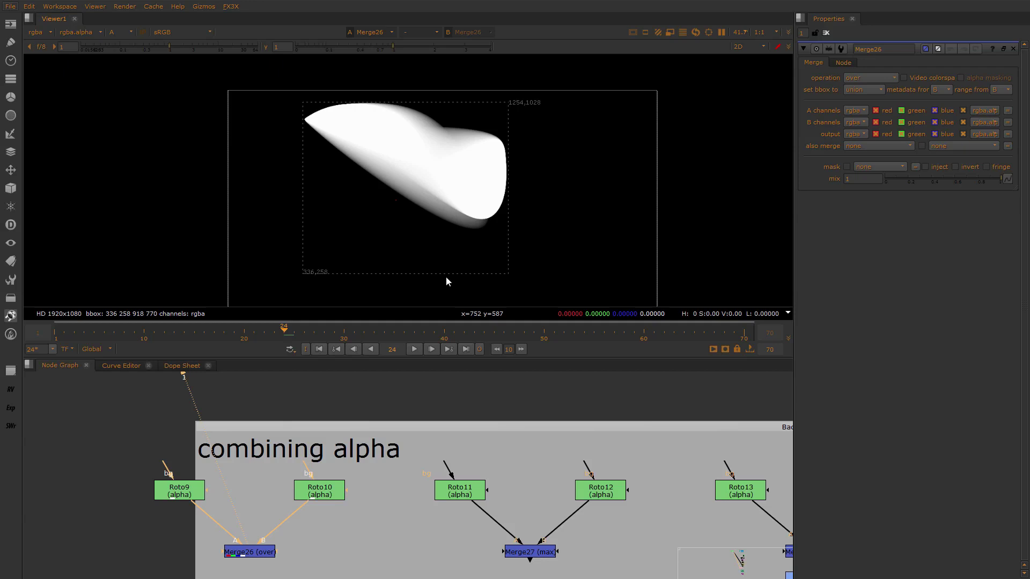
# View the alpha of Roto11 and select Roto12, the other input of the max merge
pyautogui.click(414, 449)
pyautogui.moveTo(409, 525); pyautogui.dragTo(407, 494, button='middle')
pyautogui.click(441, 461)
pyautogui.press('1')
pyautogui.scroll(-8, 549, 487)
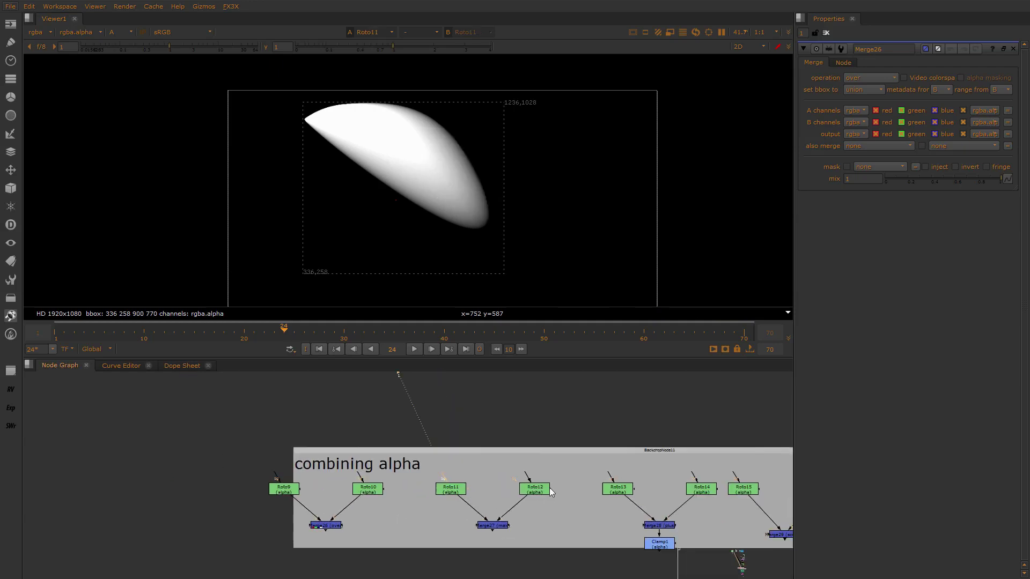
pyautogui.moveTo(246, 419); pyautogui.dragTo(697, 477)
pyautogui.scroll(7, 250, 448)
pyautogui.click(390, 427)
pyautogui.moveTo(391, 427); pyautogui.dragTo(213, 476)
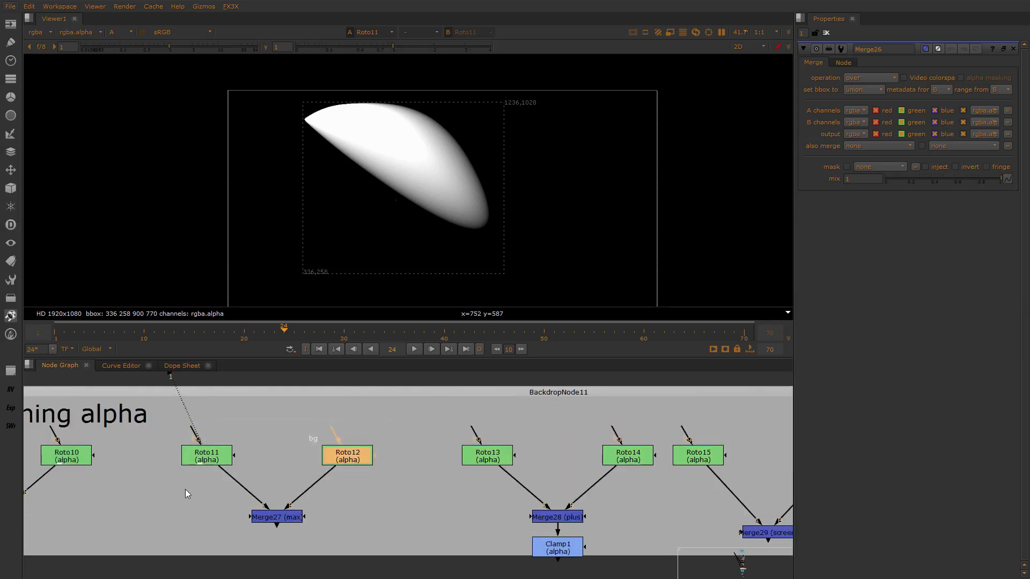
# Open Merge27 (max) and view its combined alpha around the overlap of the two shapes
pyautogui.moveTo(418, 490); pyautogui.dragTo(468, 459, button='middle')
pyautogui.scroll(4, 322, 496)
pyautogui.moveTo(365, 480); pyautogui.dragTo(461, 519, button='middle')
pyautogui.click(444, 483)
pyautogui.scroll(-3, 443, 482)
pyautogui.scroll(3, 461, 519)
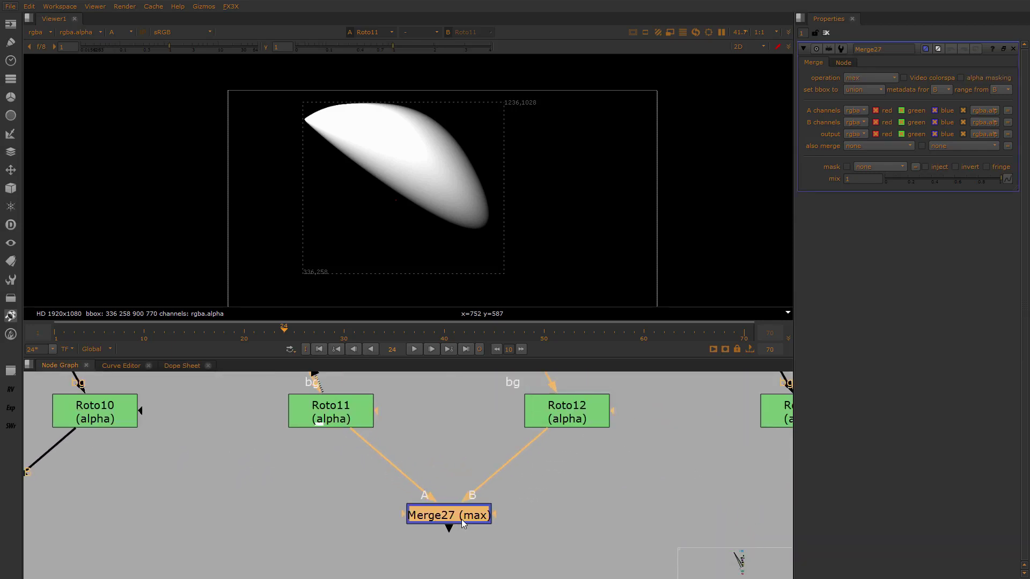
pyautogui.press('1')
pyautogui.scroll(5, 433, 131)
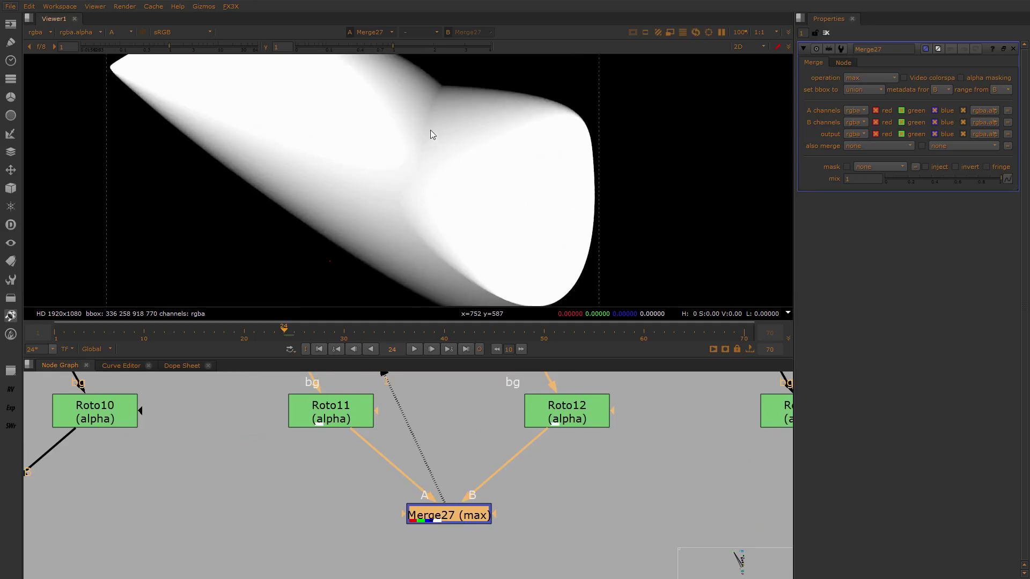
pyautogui.moveTo(493, 163); pyautogui.dragTo(496, 167, button='middle')
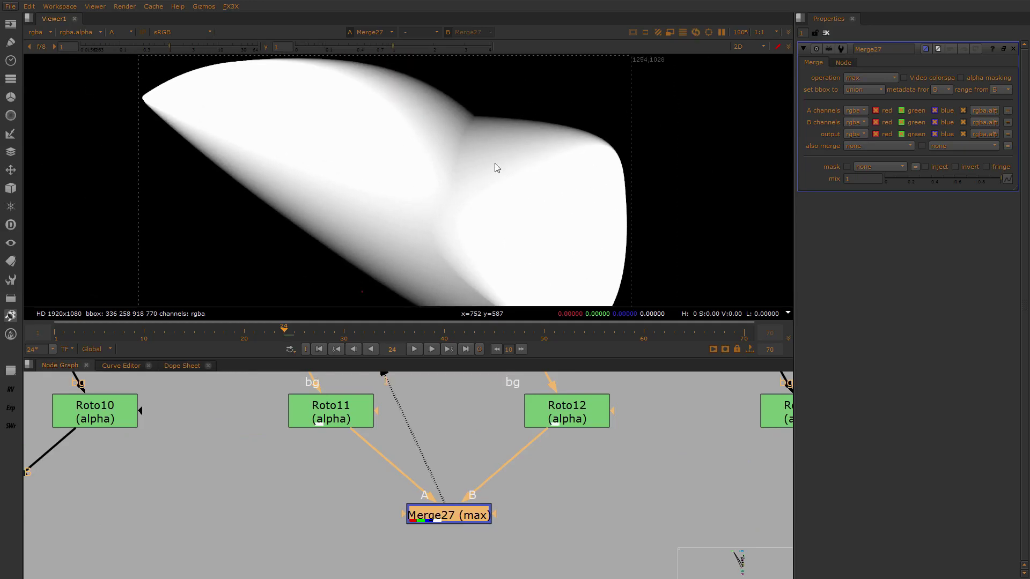
# Examine the seam in Merge27's alpha closely and compare the same area in Roto11
pyautogui.click(440, 469)
pyautogui.click(476, 519)
pyautogui.click(472, 539)
pyautogui.scroll(5, 443, 193)
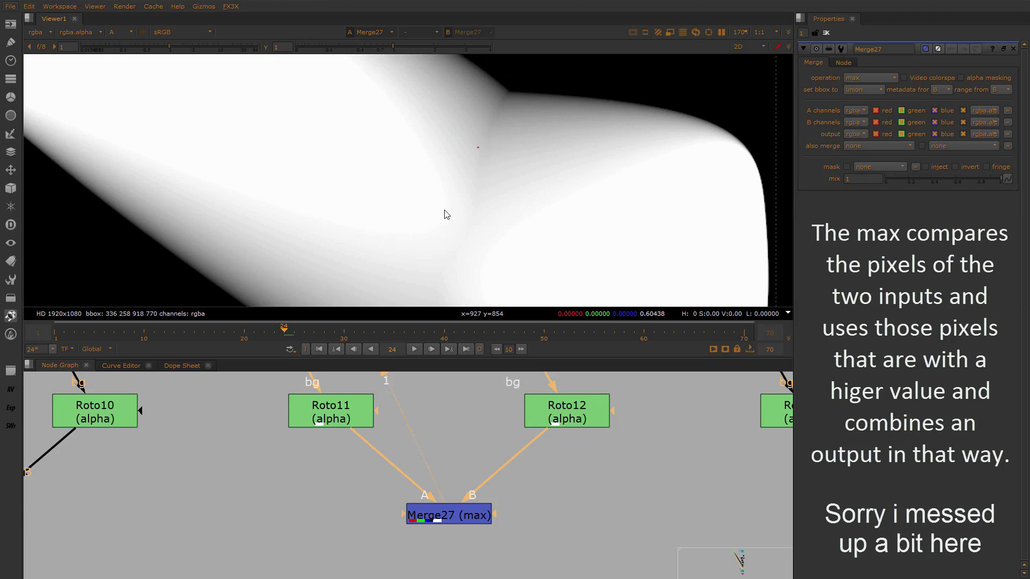
pyautogui.moveTo(355, 401); pyautogui.dragTo(351, 413)
pyautogui.press('1')
pyautogui.click(362, 398)
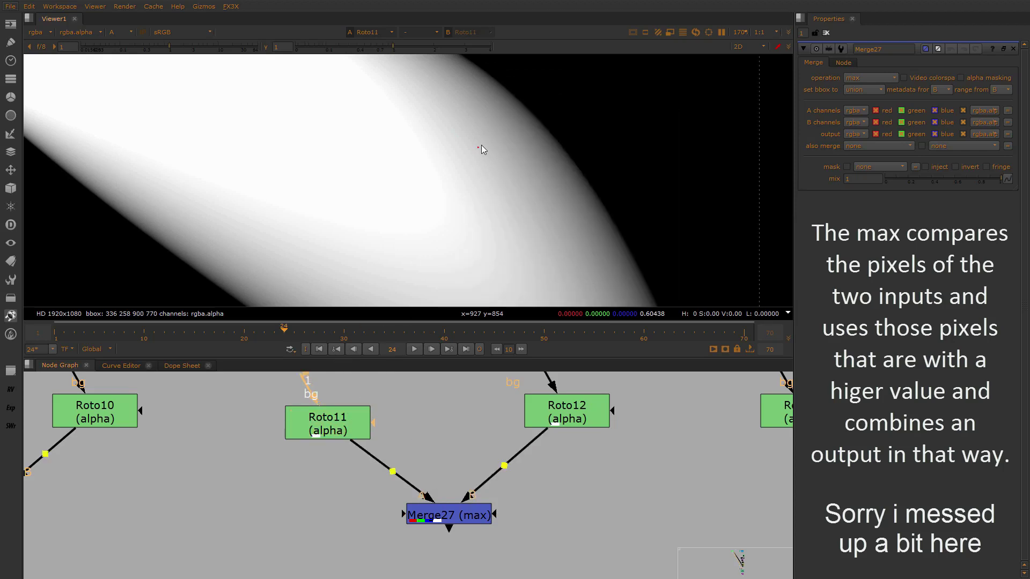
pyautogui.scroll(7, 481, 145)
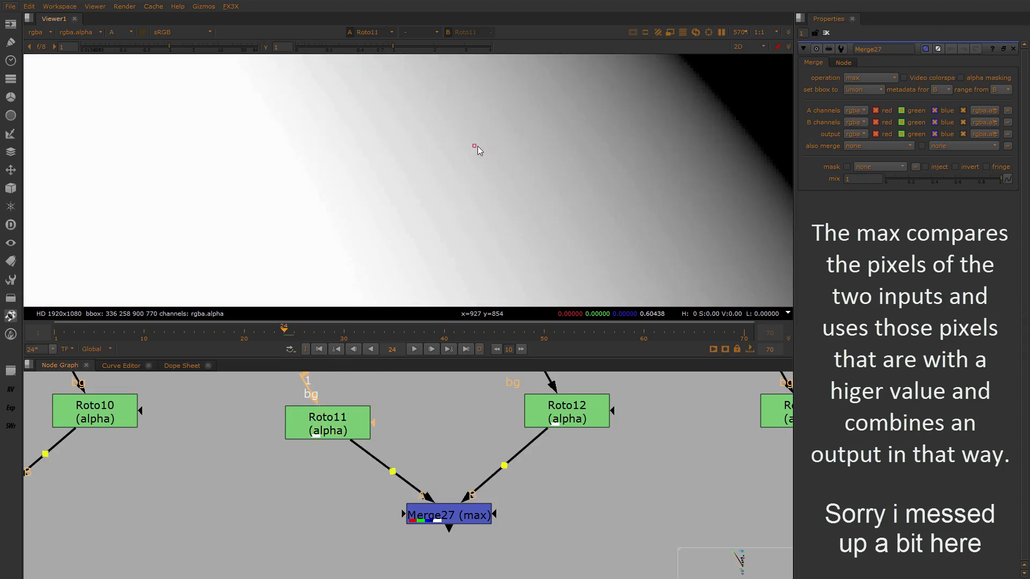
# Step the playhead back to frame 1 while viewing Roto11's soft edge
pyautogui.press('Left')
pyautogui.press('Left')
pyautogui.press('Left')
pyautogui.press('Left')
pyautogui.press('Left')
pyautogui.press('Left')
pyautogui.press('Left')
pyautogui.press('Left')
pyautogui.press('Left')
pyautogui.press('Left')
pyautogui.press('Left')
pyautogui.press('Left')
pyautogui.scroll(2, 473, 152)
pyautogui.press('Left')
pyautogui.press('Left')
pyautogui.press('Left')
pyautogui.press('Left')
pyautogui.press('Left')
pyautogui.press('Left')
pyautogui.press('Left')
pyautogui.press('Left')
pyautogui.press('Left')
pyautogui.press('Left')
pyautogui.press('Left')
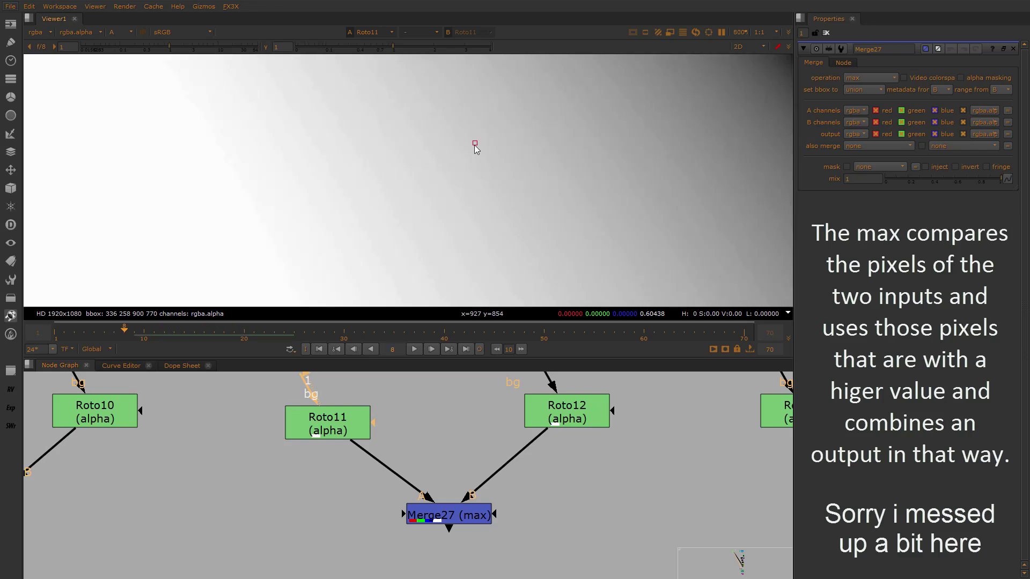
# Sample a pixel in Roto11's feathered area and compare its alpha with Roto12
pyautogui.keyDown('ctrl'); pyautogui.click(488, 156); pyautogui.keyUp('ctrl')
pyautogui.click(598, 410)
pyautogui.press('1')
pyautogui.scroll(-3, 460, 111)
pyautogui.press('1')
pyautogui.scroll(-3, 474, 233)
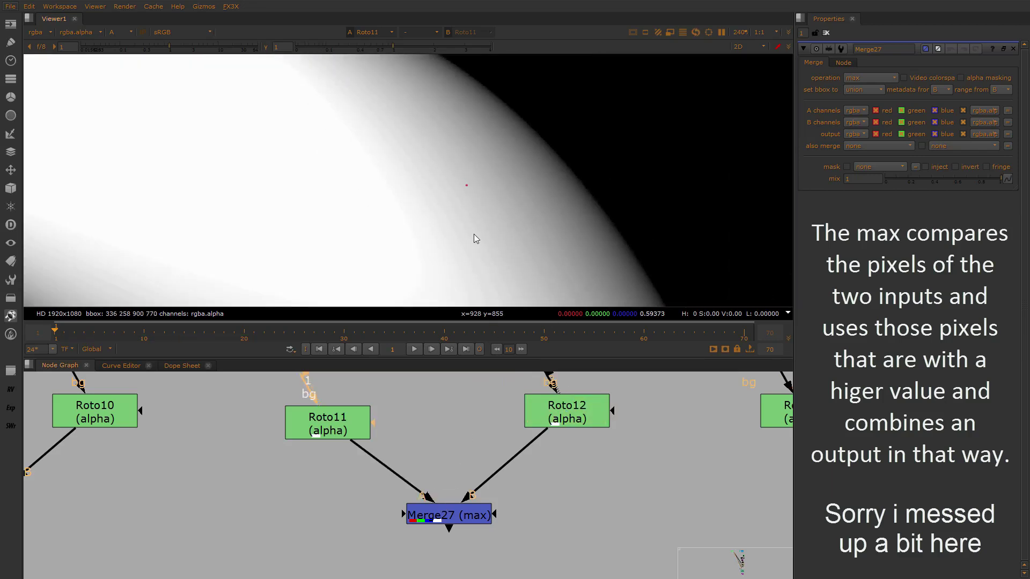
# View the Merge27 (max) result again and compare its overlap with Merge26 (over)
pyautogui.press('f')
pyautogui.press('1')
pyautogui.scroll(5, 407, 102)
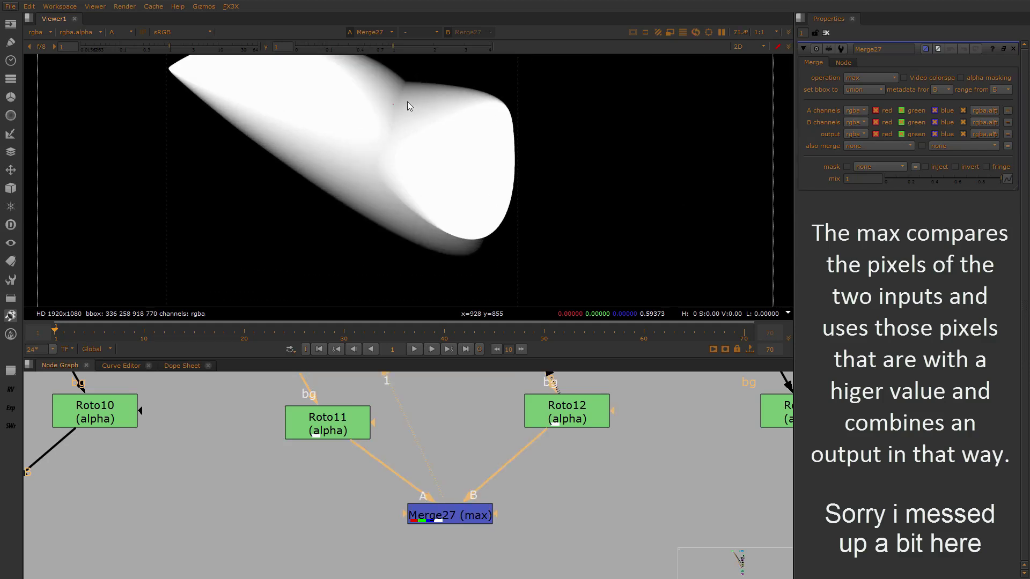
pyautogui.scroll(3, 371, 130)
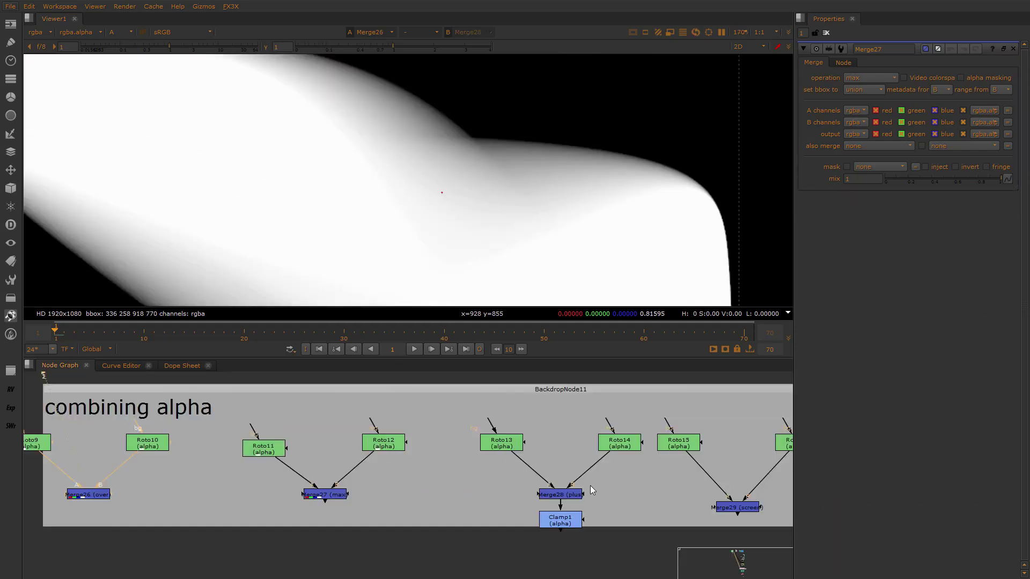
# View the Merge28 (plus) alpha and compare its overlap with Merge26 (over)
pyautogui.click(573, 473)
pyautogui.press('1')
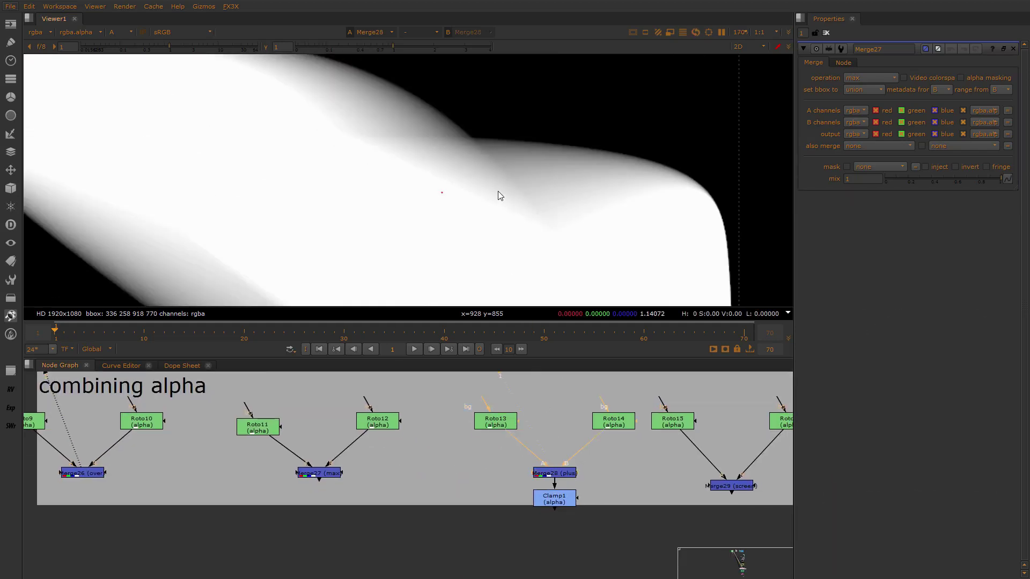
pyautogui.moveTo(467, 455); pyautogui.dragTo(582, 450, button='middle')
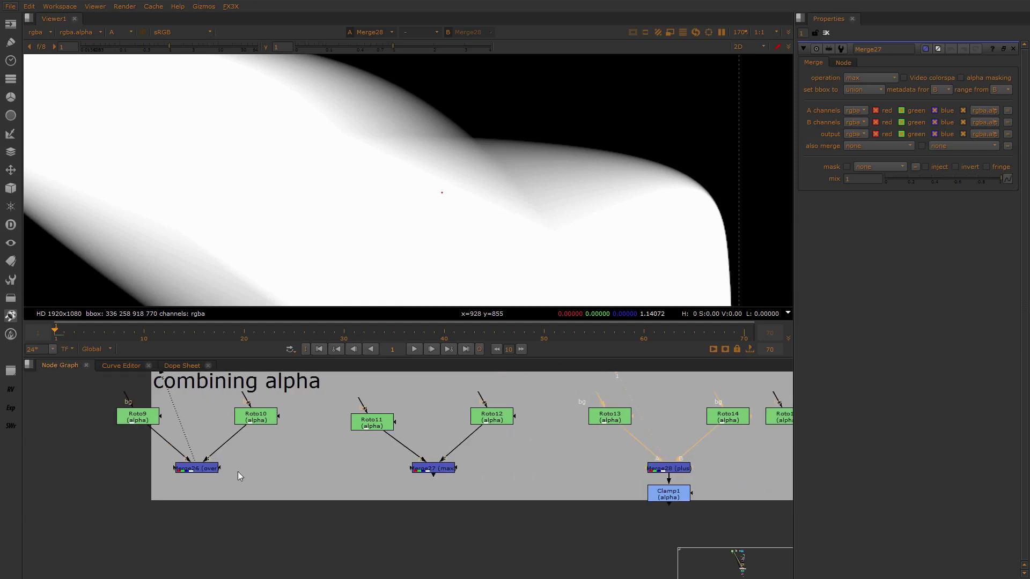
pyautogui.click(203, 469)
pyautogui.press('2')
pyautogui.press('1')
pyautogui.scroll(2, 487, 155)
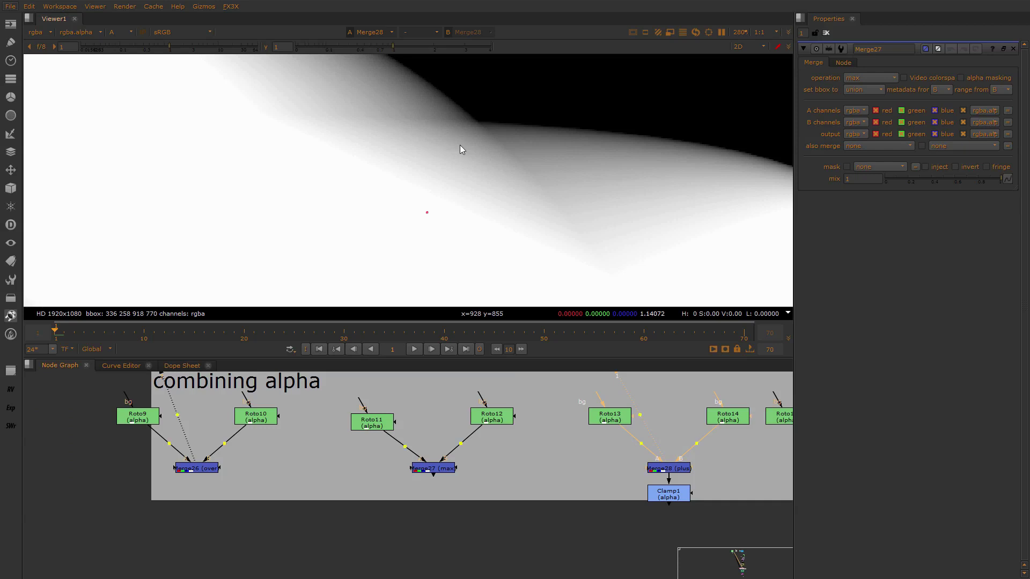
# Sample several pixels in the overlap of Merge28 (plus) to check their alpha values
pyautogui.keyDown('ctrl'); pyautogui.click(447, 173); pyautogui.keyUp('ctrl')
pyautogui.keyDown('ctrl'); pyautogui.moveTo(448, 170); pyautogui.dragTo(428, 205); pyautogui.keyUp('ctrl')
pyautogui.keyDown('ctrl'); pyautogui.click(458, 219); pyautogui.keyUp('ctrl')
pyautogui.keyDown('ctrl'); pyautogui.click(455, 222); pyautogui.keyUp('ctrl')
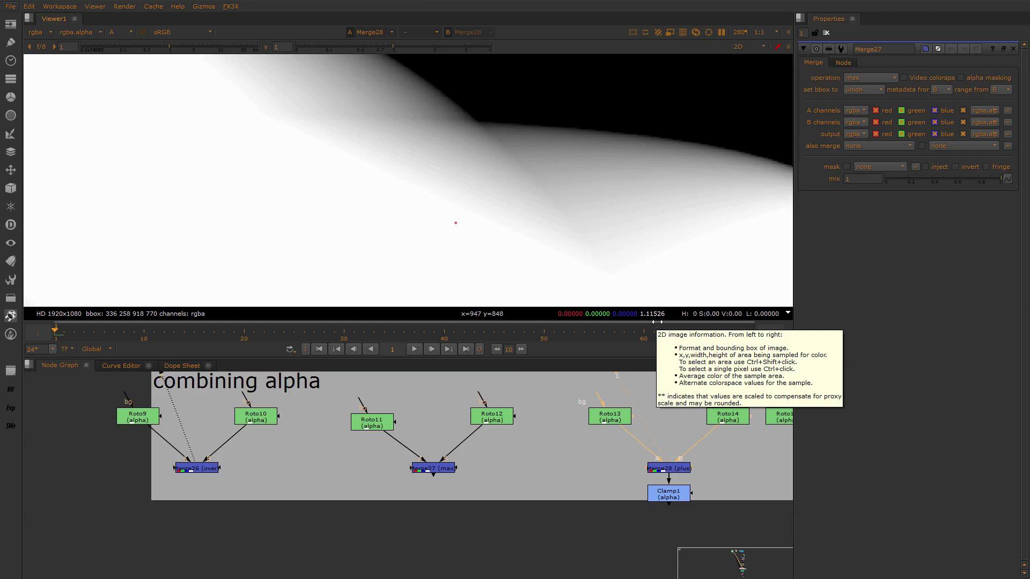
# Open Clamp1 below Merge28, view its output and sample the alpha in the overlap
pyautogui.scroll(-1, 694, 475)
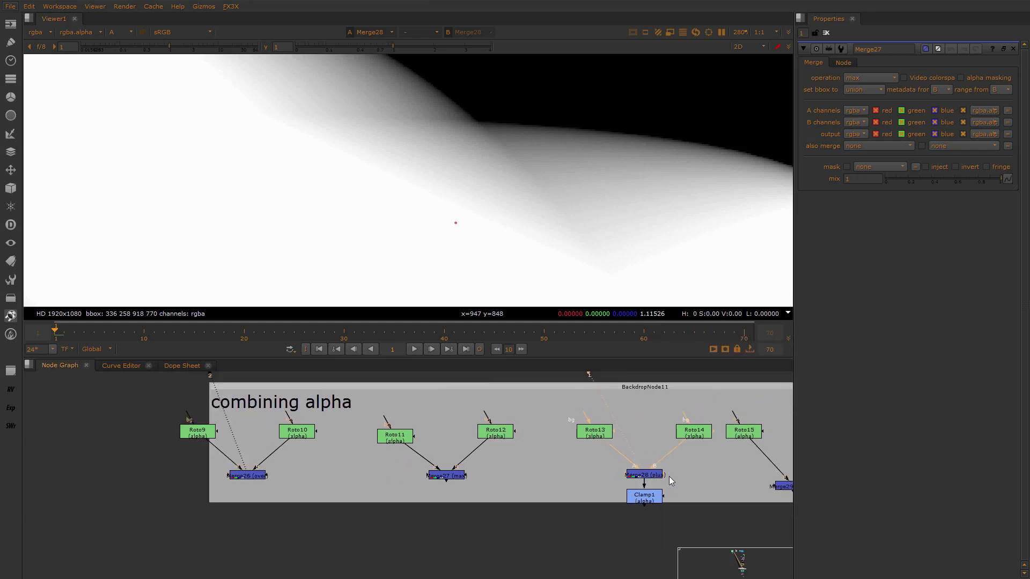
pyautogui.scroll(3, 668, 476)
pyautogui.click(596, 482)
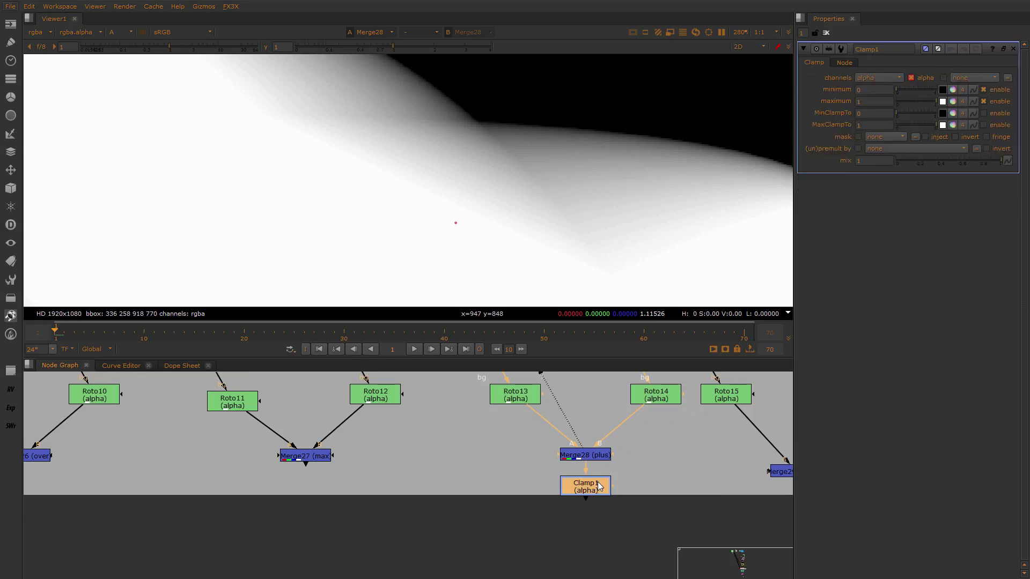
pyautogui.press('1')
pyautogui.moveTo(453, 159)
pyautogui.keyDown('ctrl'); pyautogui.mouseDown()
pyautogui.moveTo(439, 158)
pyautogui.moveTo(440, 170)
pyautogui.moveTo(451, 162)
pyautogui.moveTo(436, 213)
pyautogui.mouseUp(); pyautogui.keyUp('ctrl')
pyautogui.scroll(-3, 644, 432)
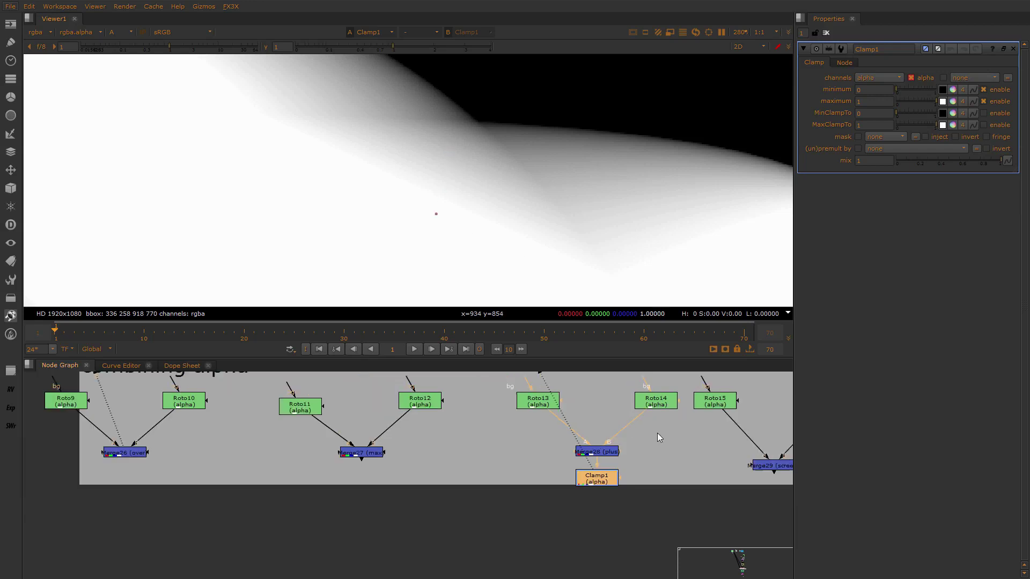
# View the Merge29 (screen) alpha and compare its overlap with Merge26 (over)
pyautogui.scroll(4, 616, 431)
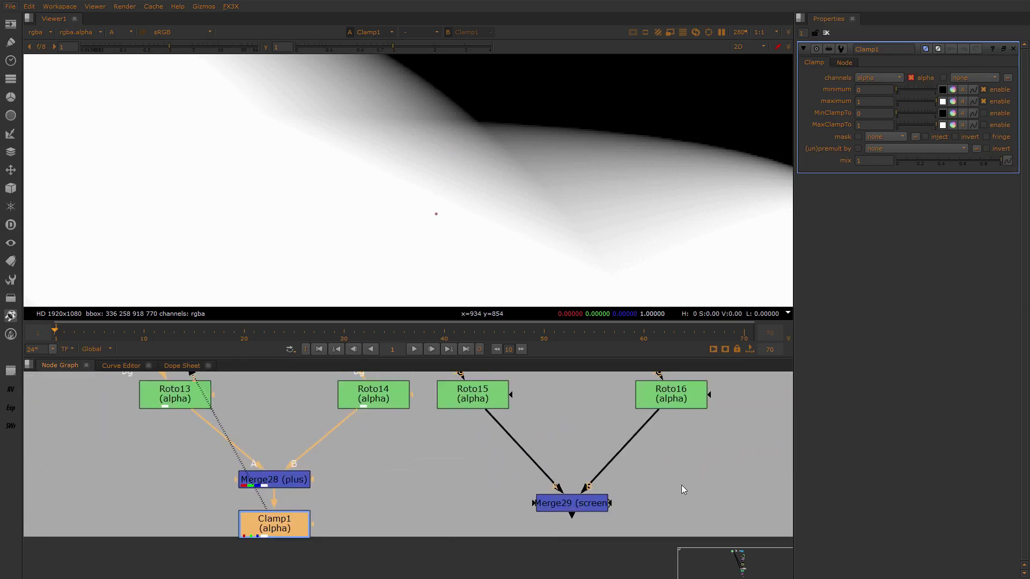
pyautogui.moveTo(687, 458); pyautogui.dragTo(574, 536)
pyautogui.press('1')
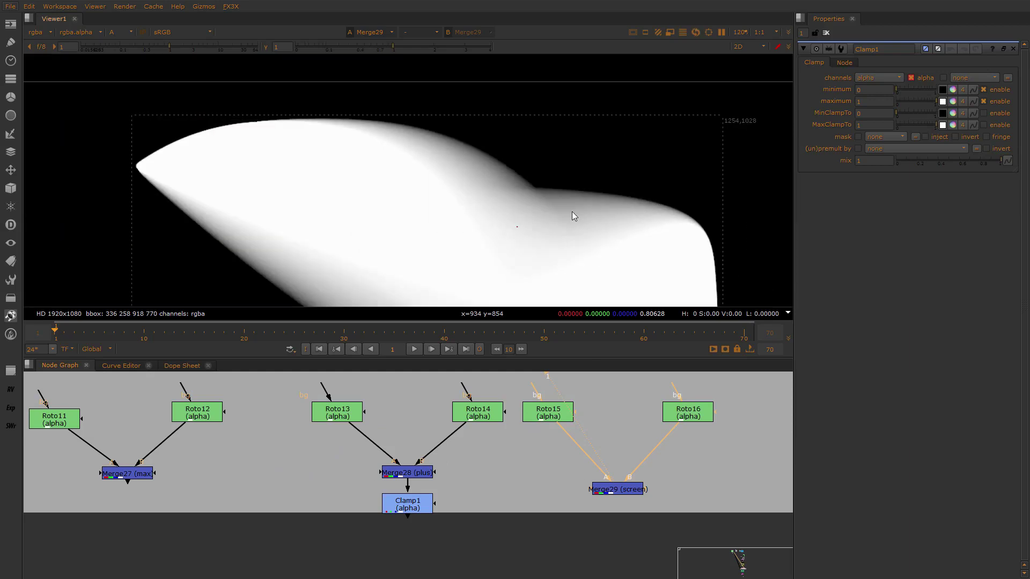
pyautogui.moveTo(485, 440); pyautogui.dragTo(594, 428, button='middle')
pyautogui.scroll(-3, 593, 427)
pyautogui.moveTo(200, 449); pyautogui.dragTo(89, 468)
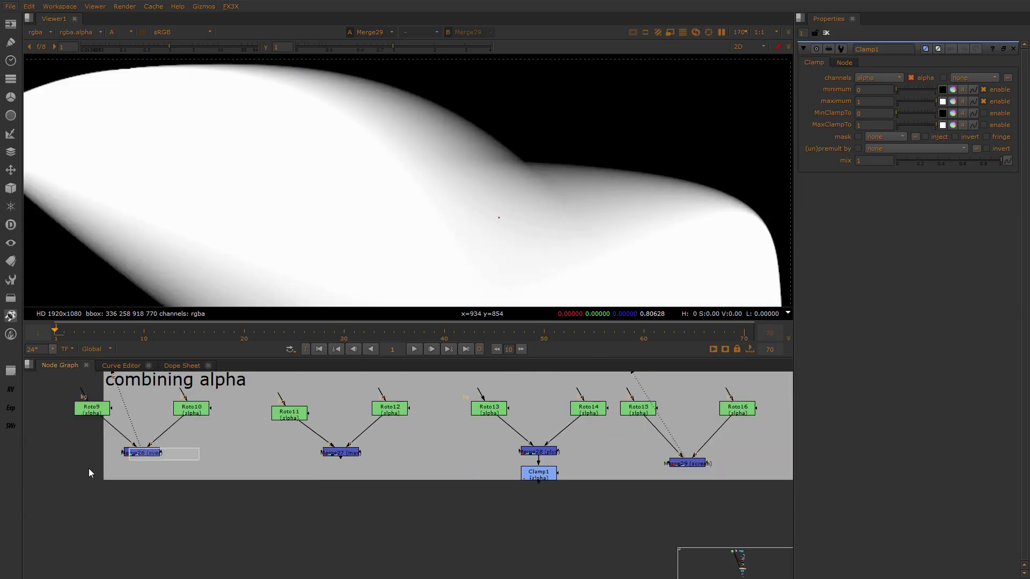
pyautogui.press('1')
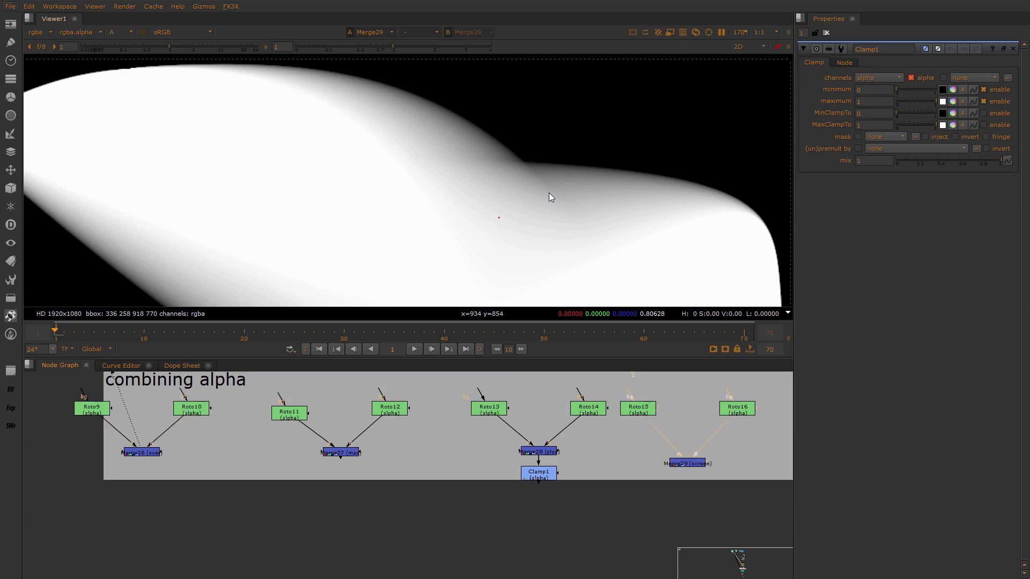
pyautogui.press('2')
pyautogui.scroll(2, 527, 194)
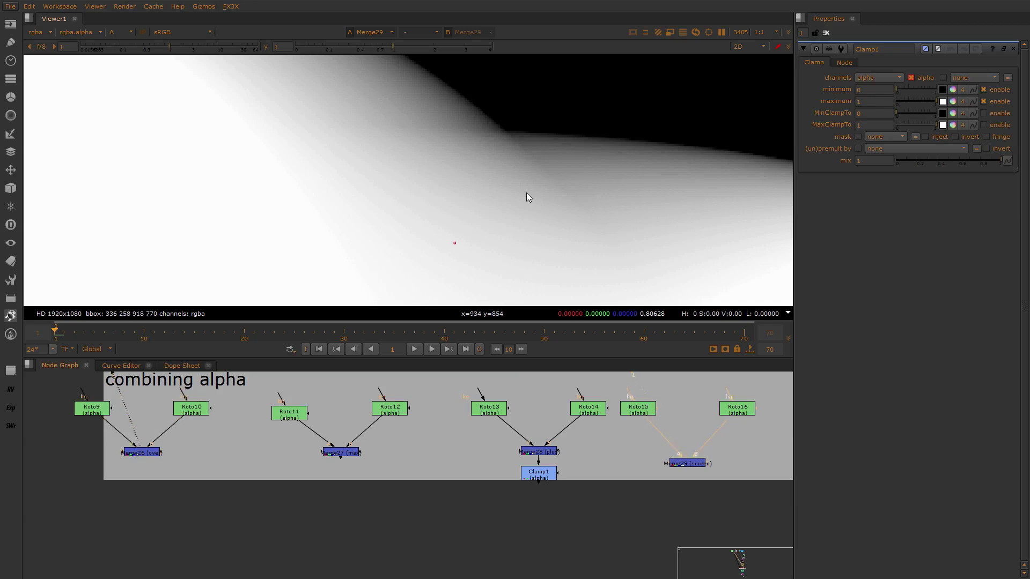
# View Merge30 (matte) and compare its alpha repeatedly with Merge29 (screen)
pyautogui.moveTo(598, 434); pyautogui.dragTo(368, 438, button='middle')
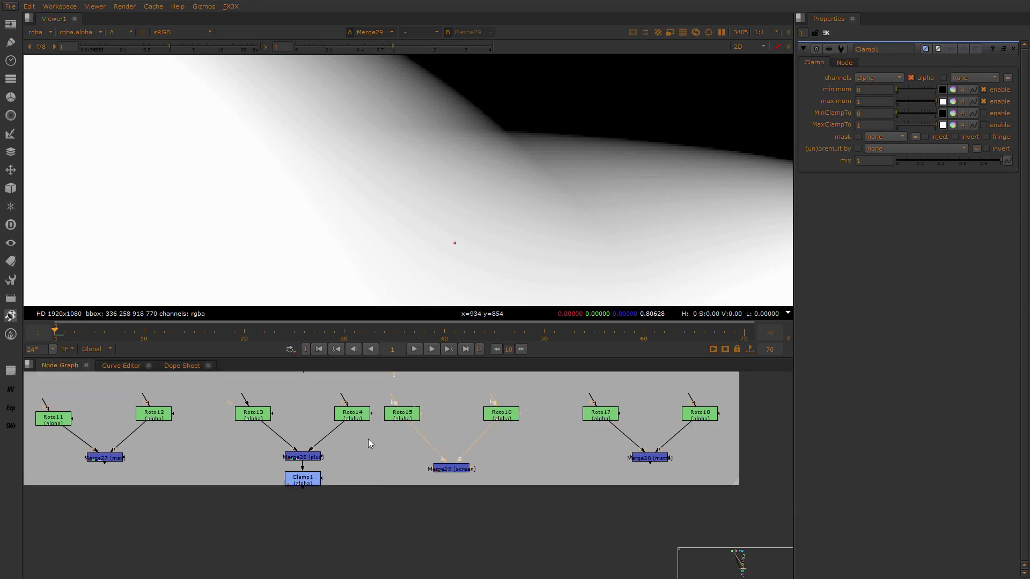
pyautogui.scroll(3, 590, 434)
pyautogui.moveTo(738, 402); pyautogui.dragTo(596, 468)
pyautogui.press('2')
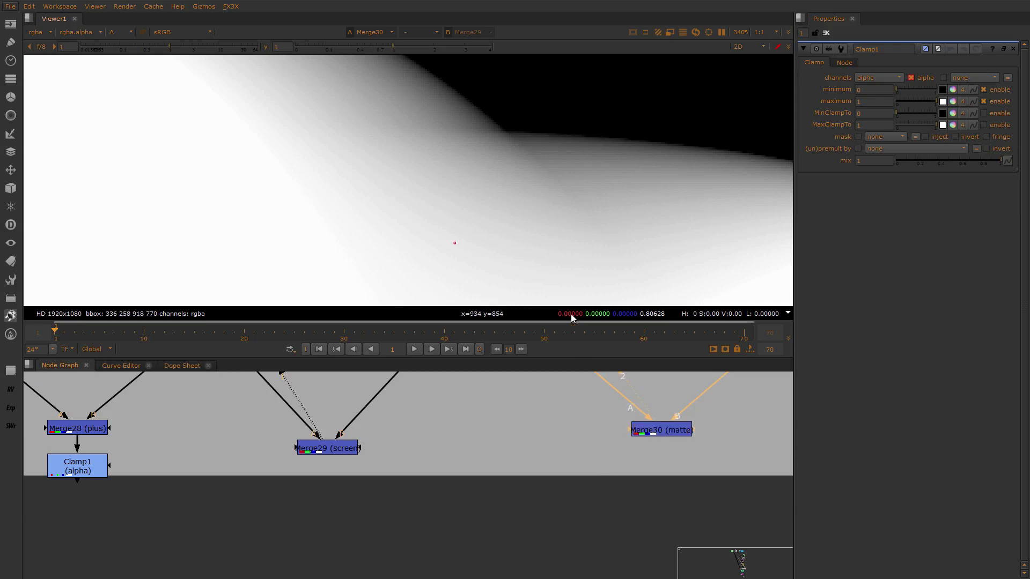
pyautogui.press('1')
pyautogui.press('2')
pyautogui.press('1')
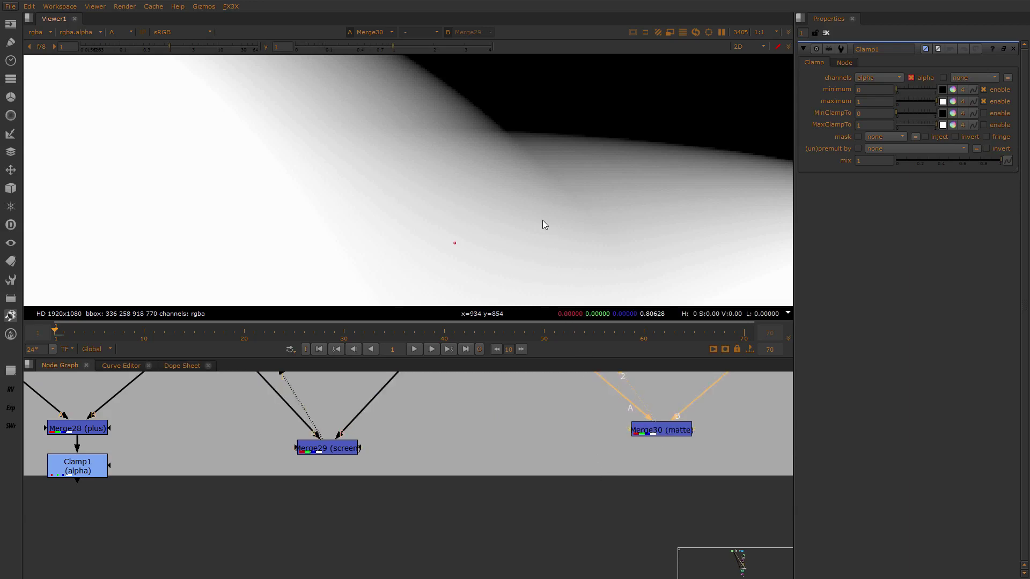
pyautogui.press('2')
pyautogui.press('1')
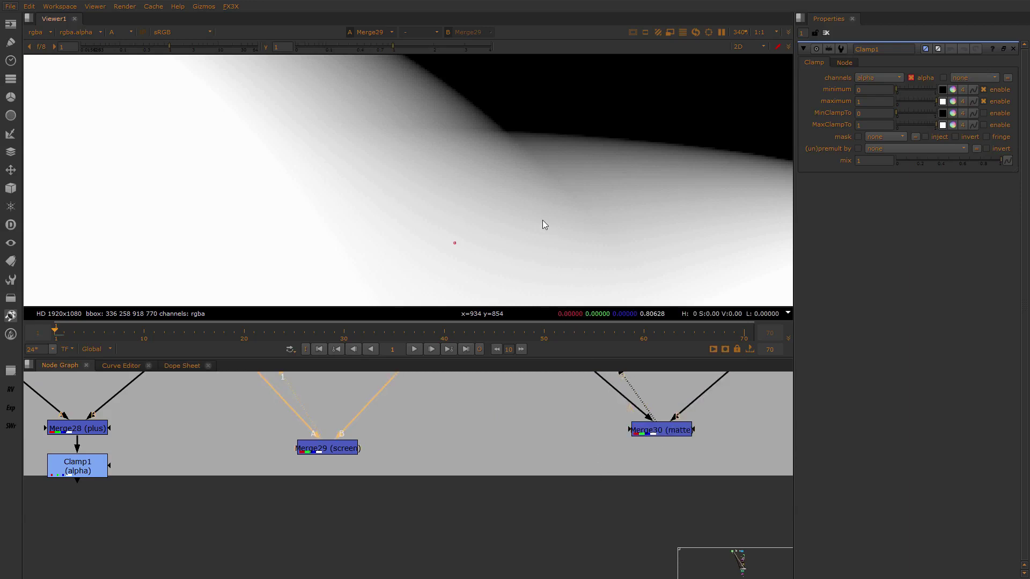
pyautogui.press('2')
pyautogui.press('1')
pyautogui.press('2')
pyautogui.press('1')
pyautogui.scroll(-3, 466, 228)
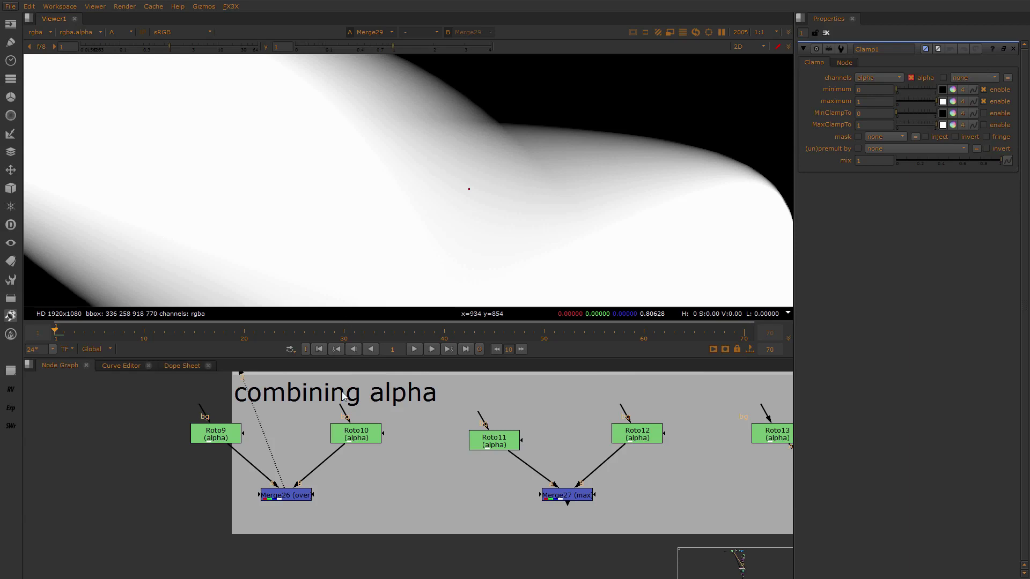
# Find the "combining alpha with keymix" node group below the combining alpha setups and examine its whole node tree
pyautogui.press('1')
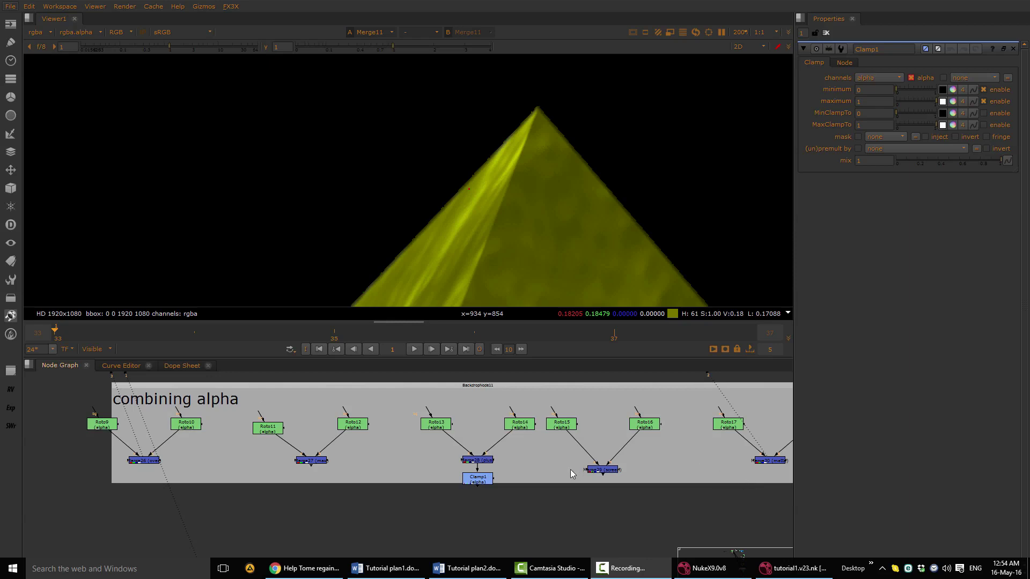
pyautogui.scroll(-2, 571, 470)
pyautogui.moveTo(540, 549); pyautogui.dragTo(516, 474, button='middle')
pyautogui.scroll(2, 516, 475)
pyautogui.scroll(-1, 404, 415)
pyautogui.moveTo(374, 440); pyautogui.dragTo(381, 405, button='middle')
pyautogui.scroll(1, 381, 404)
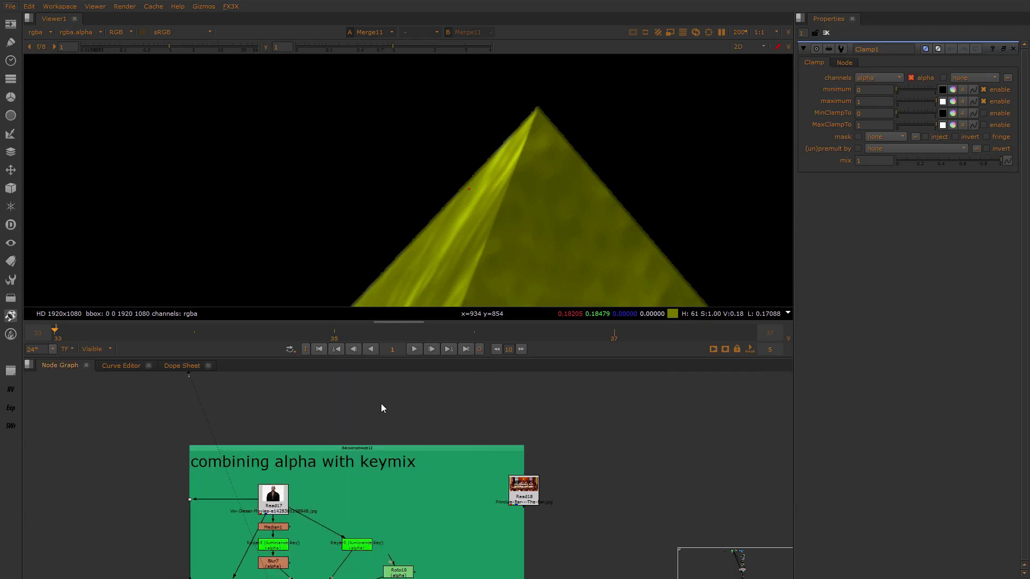
pyautogui.scroll(-1, 380, 405)
pyautogui.moveTo(370, 518); pyautogui.dragTo(380, 455, button='middle')
pyautogui.press('space')
pyautogui.scroll(5, 369, 308)
pyautogui.scroll(-3, 365, 303)
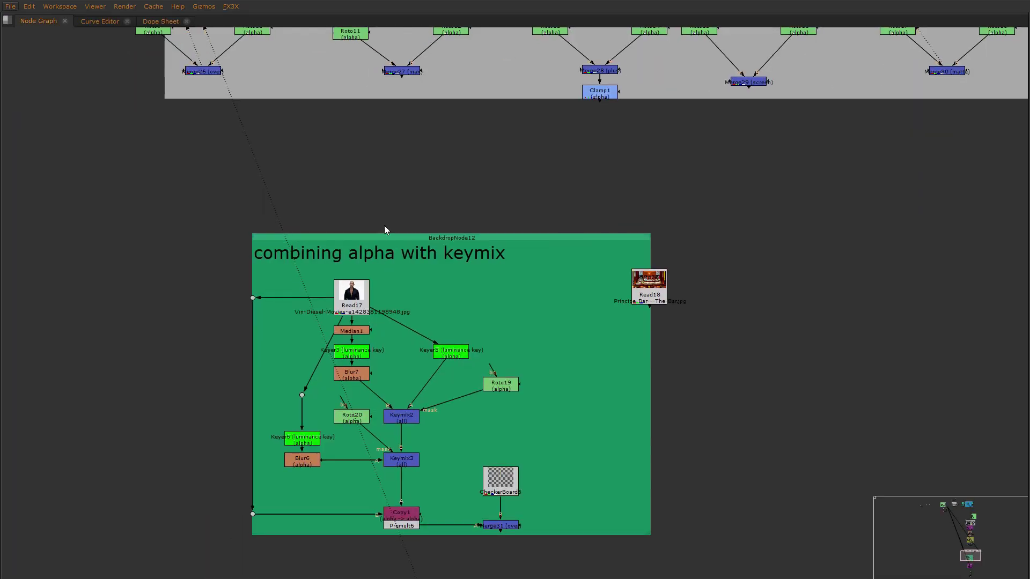
pyautogui.moveTo(384, 229); pyautogui.dragTo(409, 202, button='middle')
pyautogui.scroll(2, 409, 202)
pyautogui.moveTo(621, 148); pyautogui.dragTo(264, 491)
pyautogui.press('space')
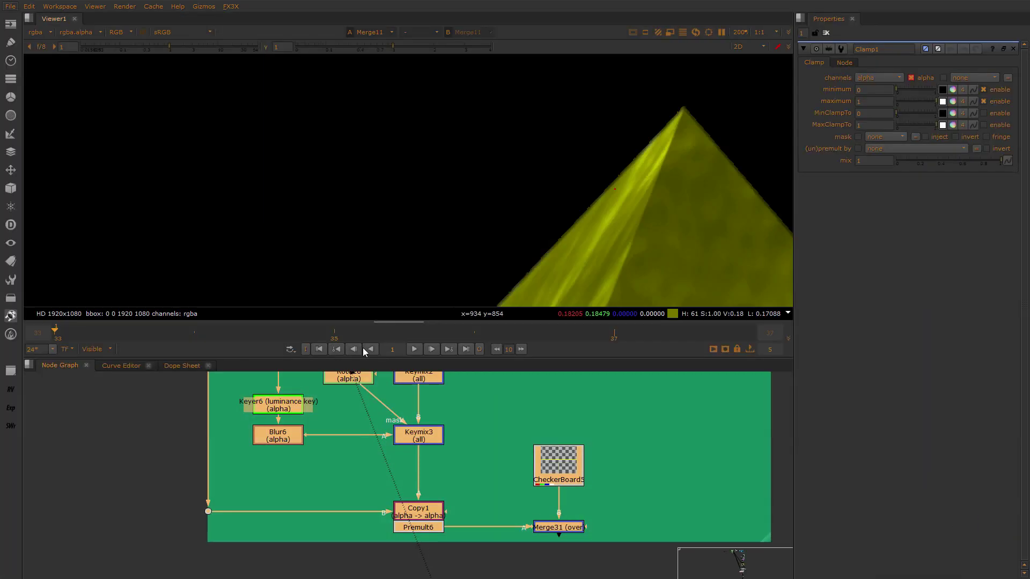
# View the Read17 source photo and frame the man's head and shoulders
pyautogui.scroll(-3, 362, 441)
pyautogui.moveTo(372, 382); pyautogui.dragTo(397, 495, button='middle')
pyautogui.scroll(4, 396, 493)
pyautogui.click(347, 452)
pyautogui.press('1')
pyautogui.scroll(-3, 504, 221)
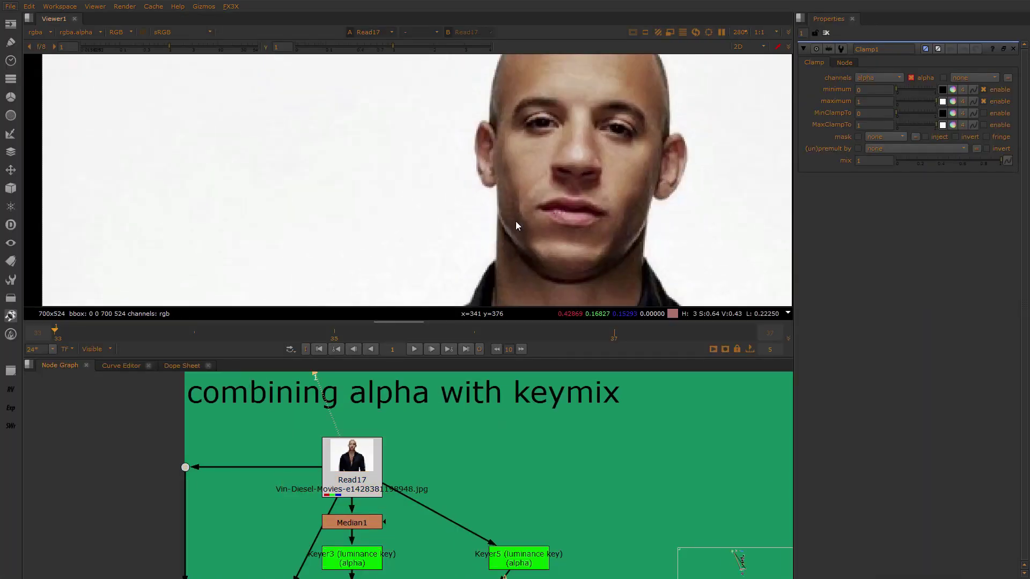
pyautogui.scroll(-3, 531, 213)
pyautogui.moveTo(501, 221); pyautogui.dragTo(466, 179, button='middle')
pyautogui.moveTo(412, 538); pyautogui.dragTo(422, 494, button='middle')
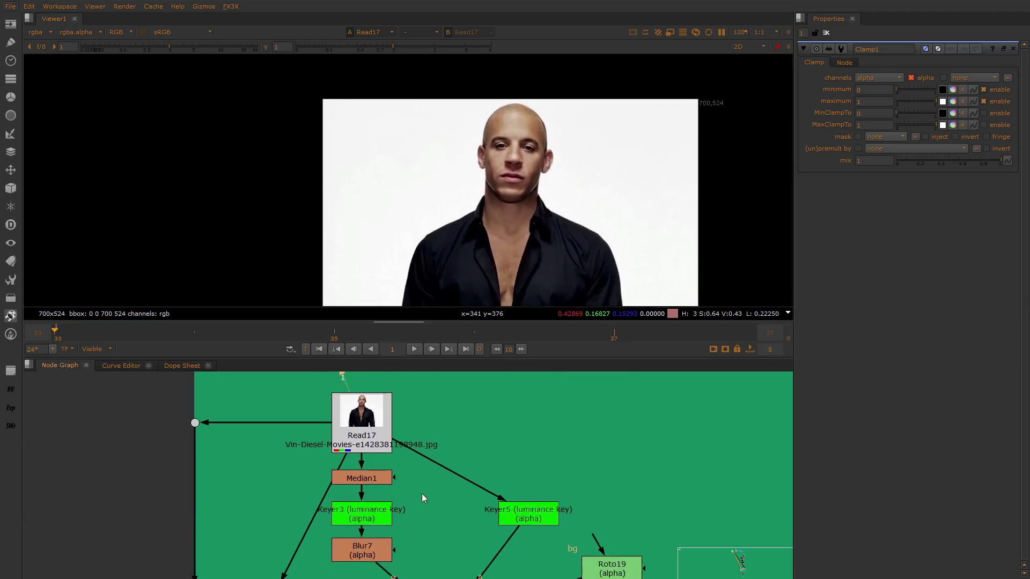
# View the alpha of the Keyer3 luminance key in the keymix group
pyautogui.press('space')
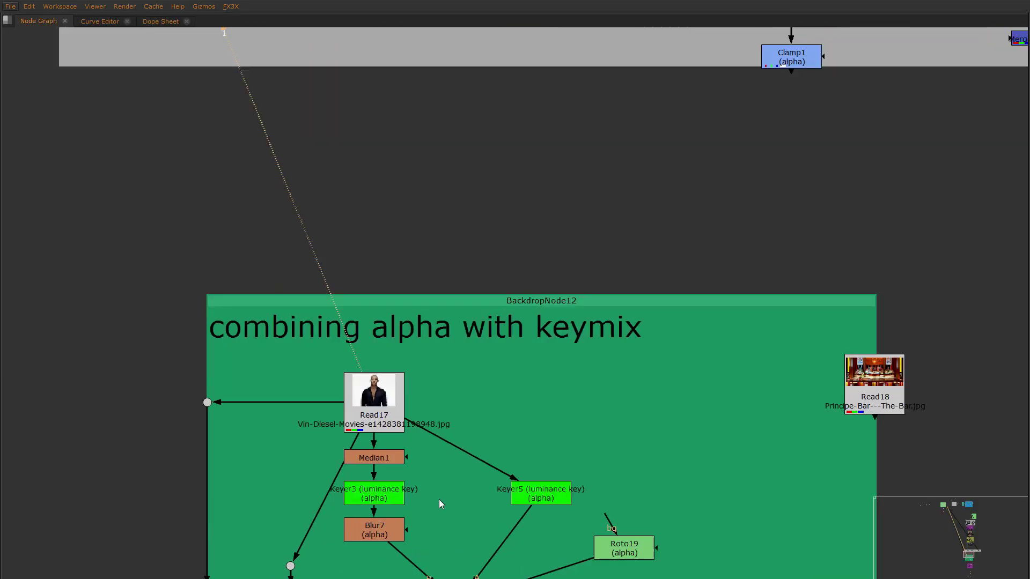
pyautogui.press('space')
pyautogui.scroll(-3, 514, 452)
pyautogui.scroll(1, 509, 452)
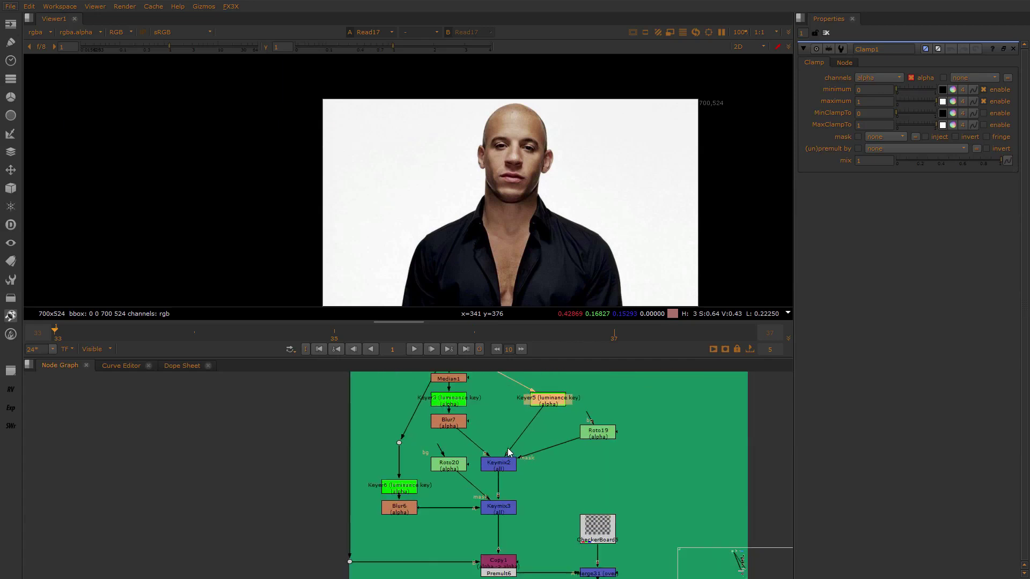
pyautogui.scroll(4, 498, 451)
pyautogui.click(444, 447)
pyautogui.press('1')
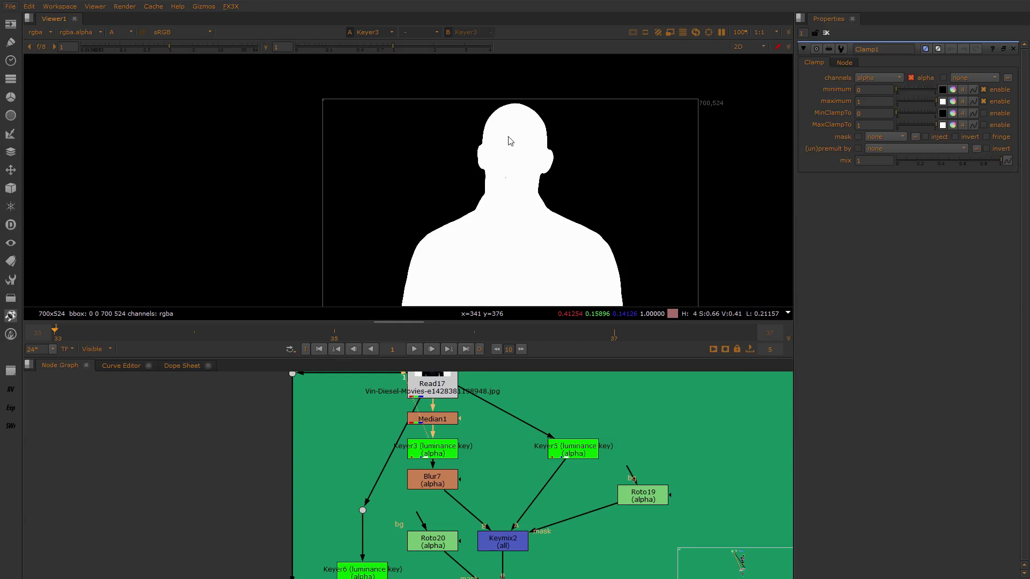
# Open the Median1 node's properties and view its RGB output close up on the face
pyautogui.doubleClick(444, 419)
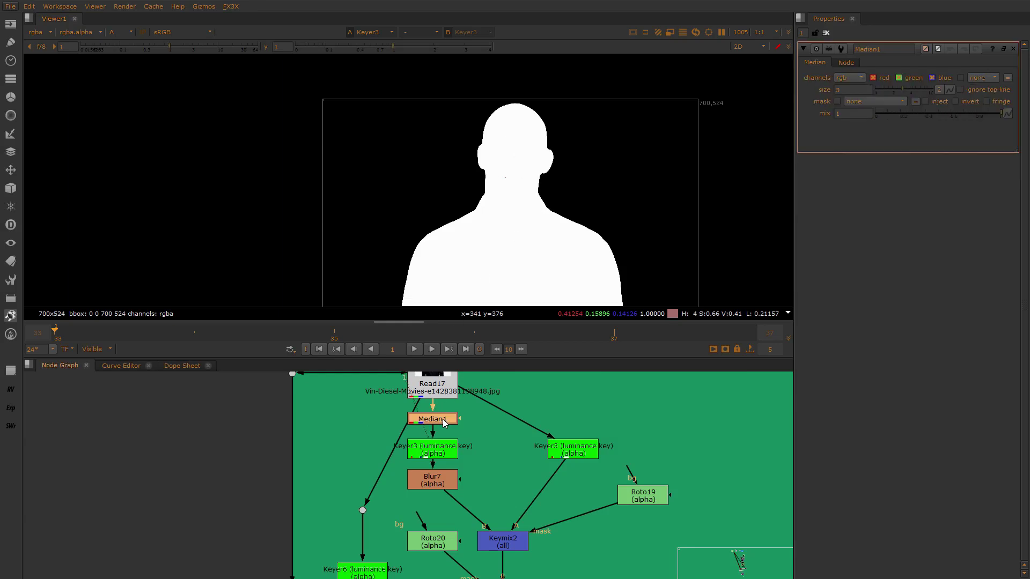
pyautogui.press('1')
pyautogui.press('a')
pyautogui.scroll(5, 515, 206)
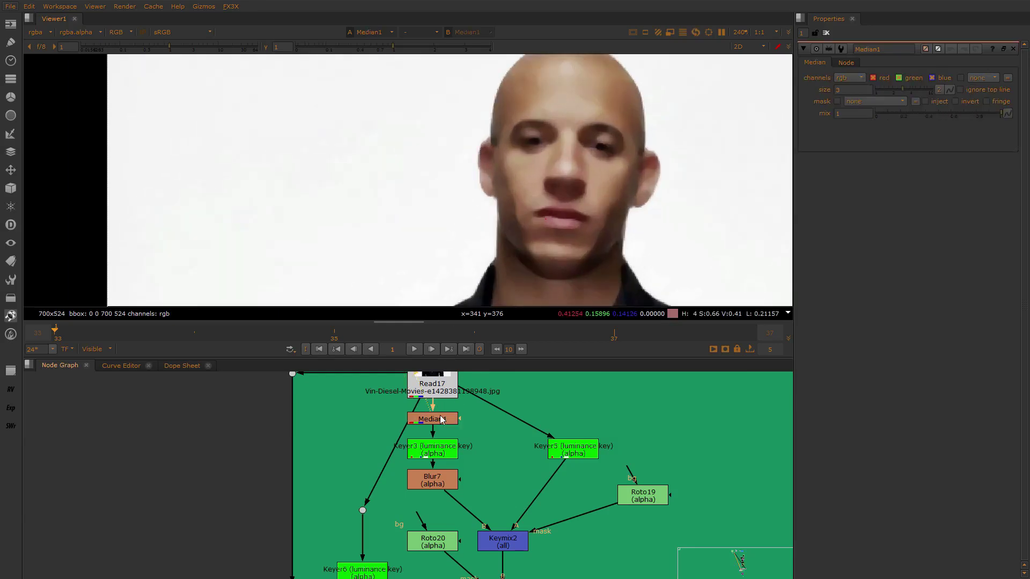
# Disable Median1 to compare the face in colour and in the blue channel, and enable it again
pyautogui.press('d')
pyautogui.scroll(3, 467, 185)
pyautogui.press('b')
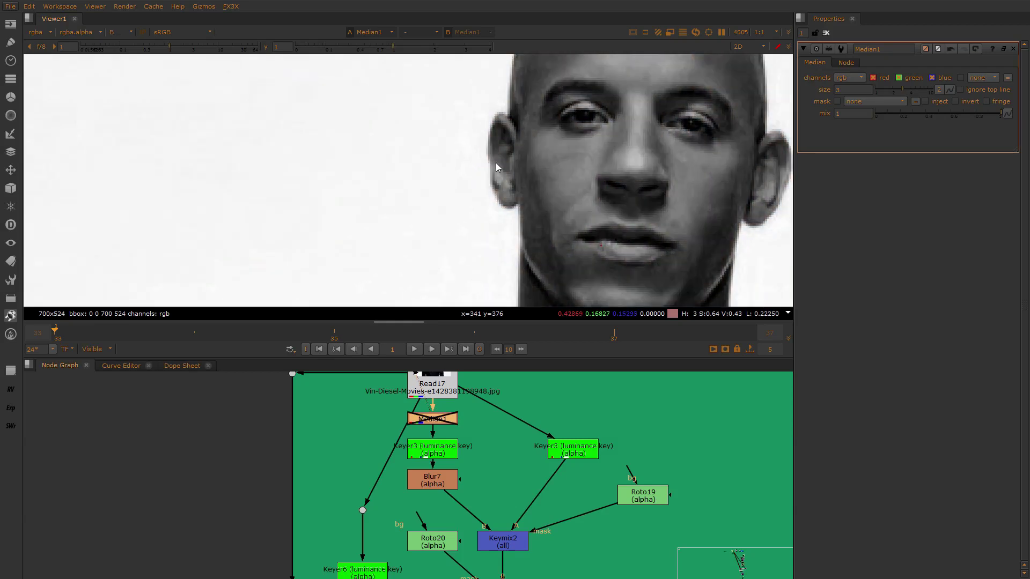
pyautogui.press('b')
pyautogui.press('b')
pyautogui.press('b')
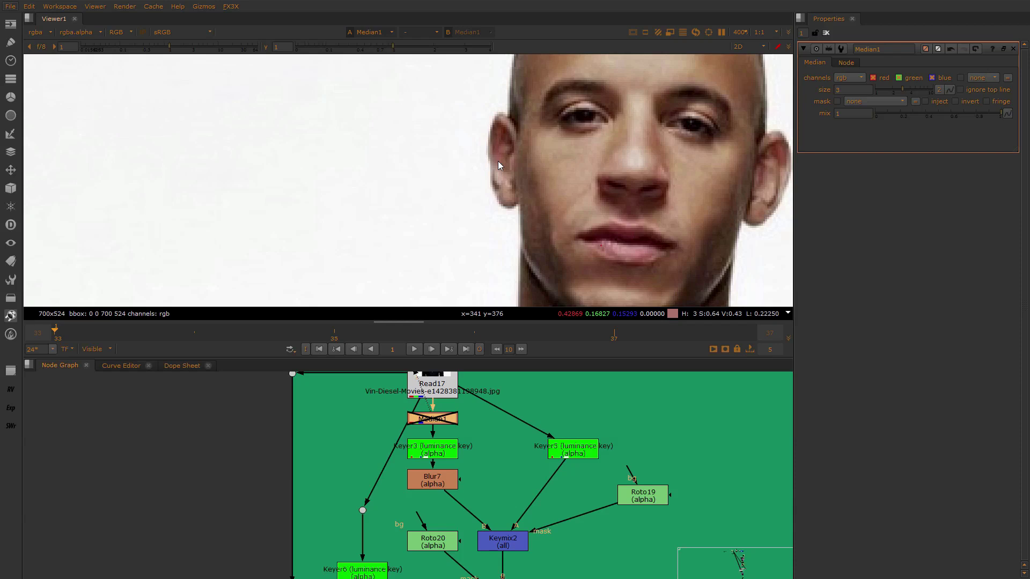
pyautogui.click(434, 417)
pyautogui.press('d')
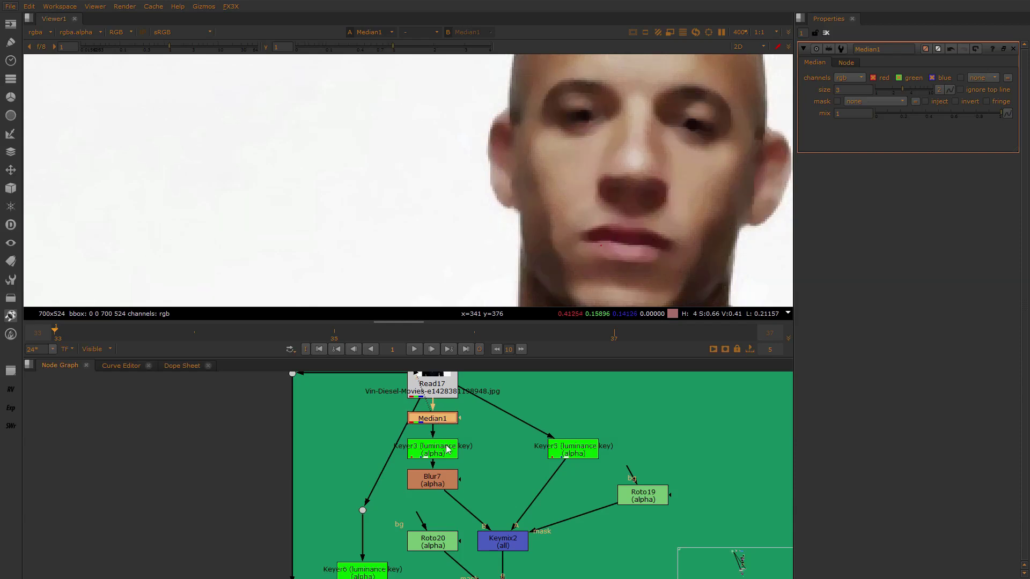
# View the Keyer3 output again and switch from RGB to its alpha channel
pyautogui.click(446, 444)
pyautogui.press('1')
pyautogui.scroll(-3, 568, 194)
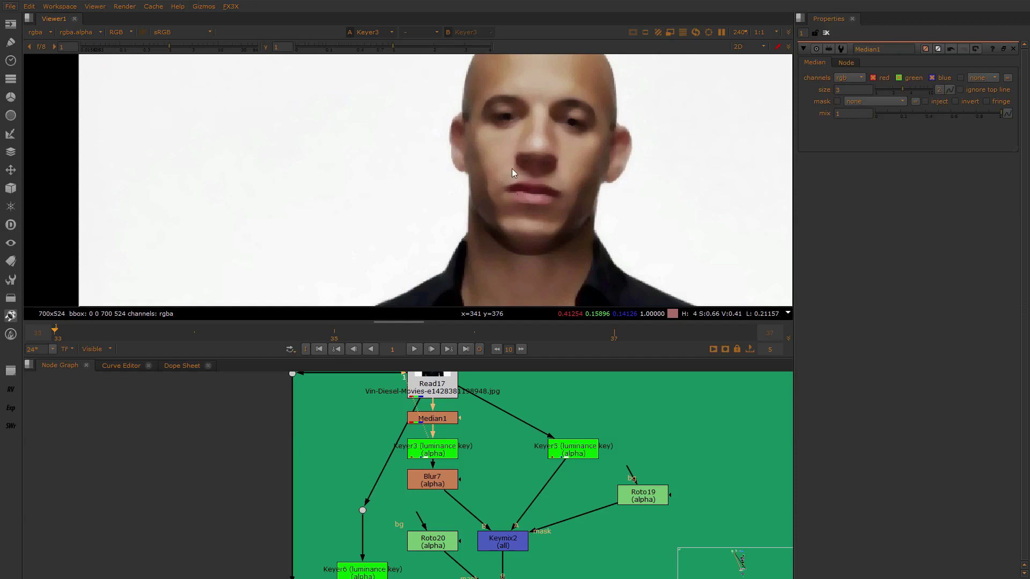
pyautogui.press('a')
# View the Blur7 alpha, open its properties and inspect the softened matte edge around the neck
pyautogui.click(437, 484)
pyautogui.press('1')
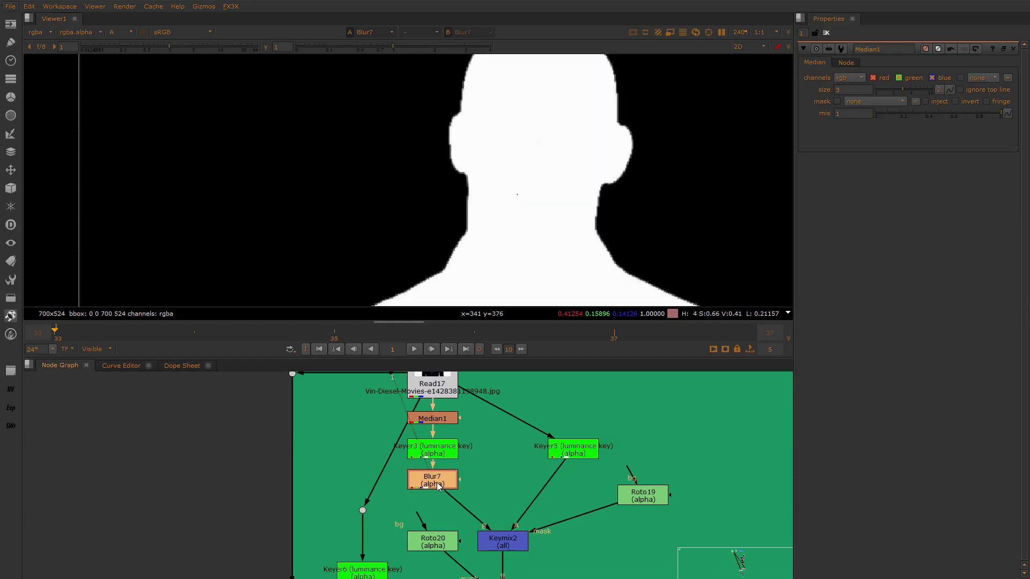
pyautogui.doubleClick(437, 485)
pyautogui.scroll(4, 457, 257)
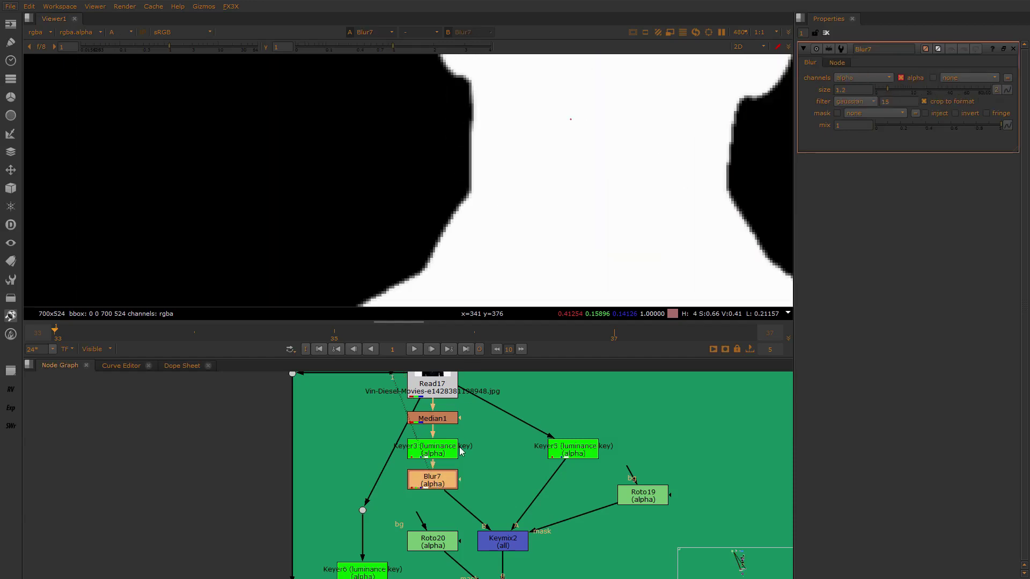
pyautogui.moveTo(496, 498); pyautogui.dragTo(478, 511, button='middle')
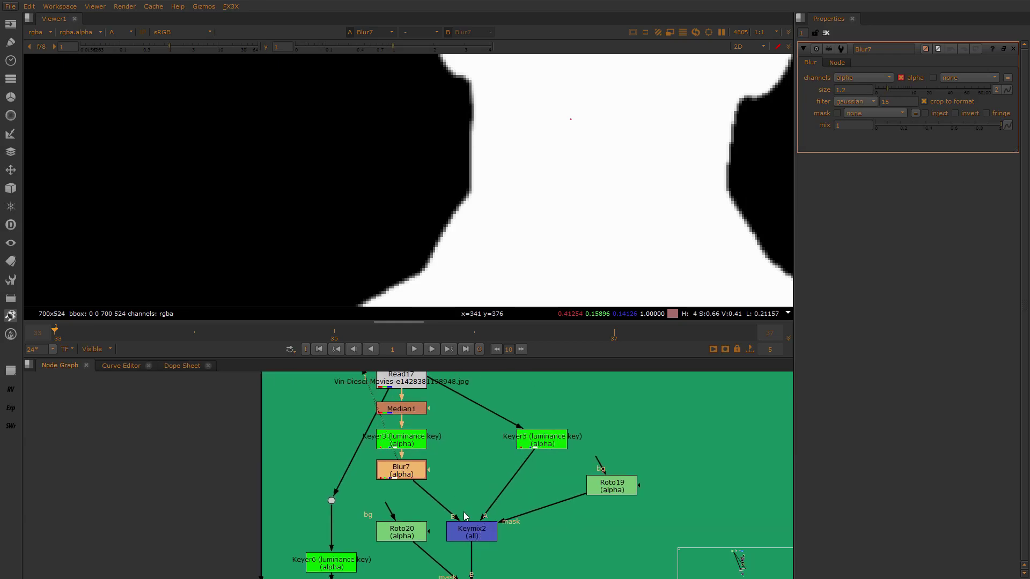
# View the Keymix2 alpha and open Roto19, the mask that drives it, framing the lower body
pyautogui.click(472, 531)
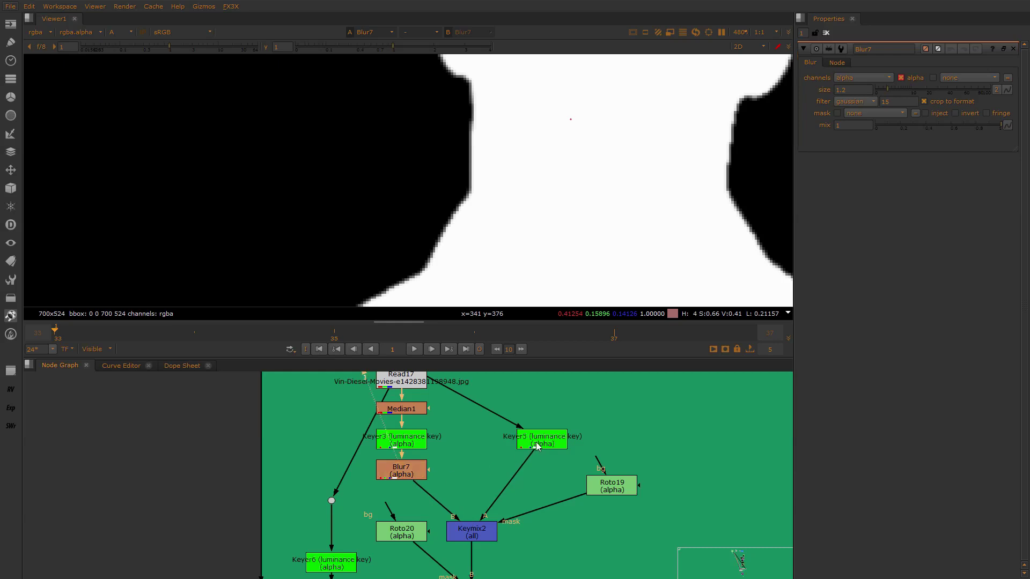
pyautogui.press('1')
pyautogui.click(612, 490)
pyautogui.doubleClick(612, 490)
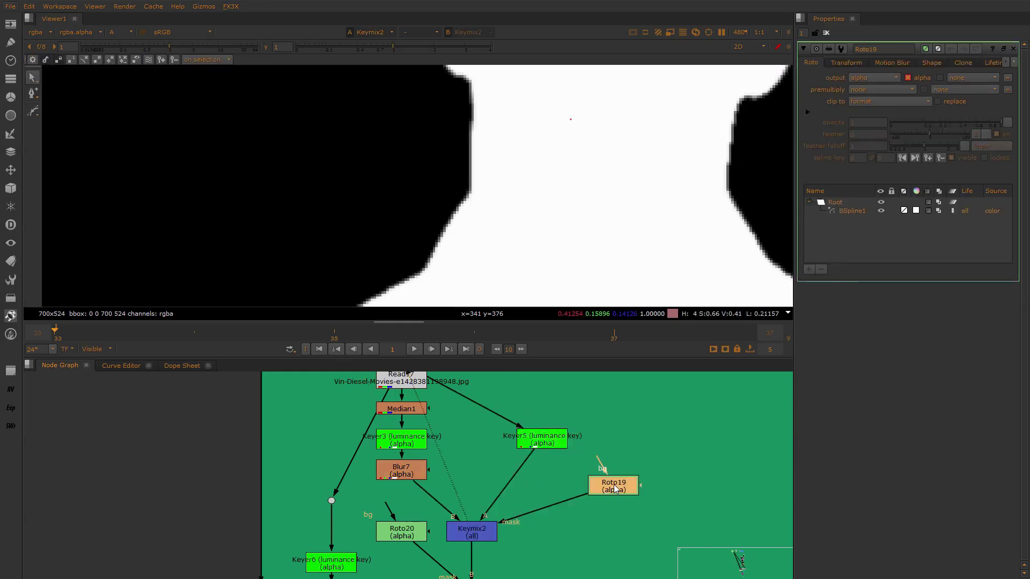
pyautogui.scroll(-8, 570, 204)
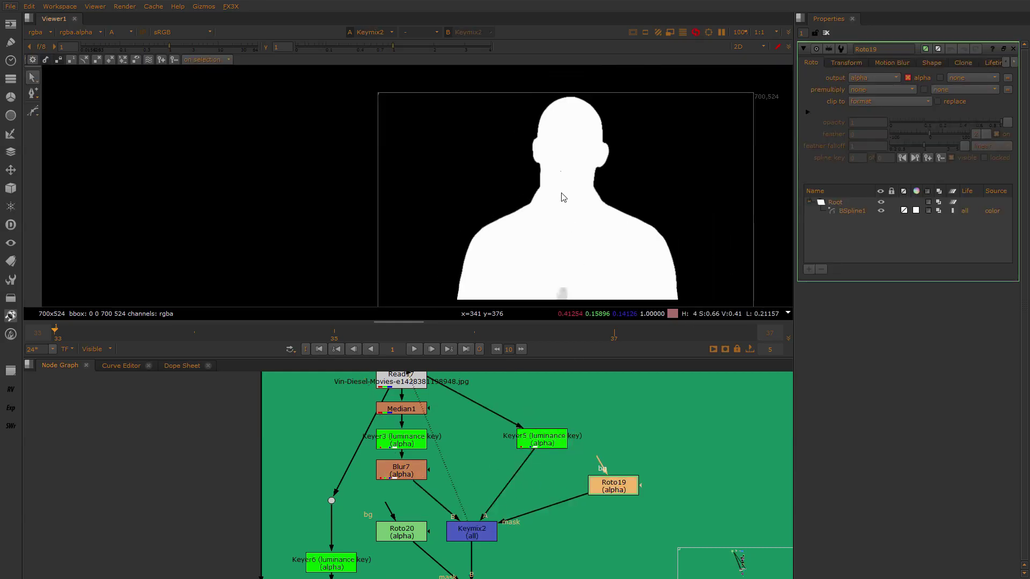
pyautogui.scroll(-2, 563, 204)
pyautogui.moveTo(587, 298); pyautogui.dragTo(574, 155, button='middle')
# View Blur7 and compare its alpha with the RGB image in the arm gap inside the Roto19 shape
pyautogui.click(411, 473)
pyautogui.press('1')
pyautogui.scroll(4, 600, 154)
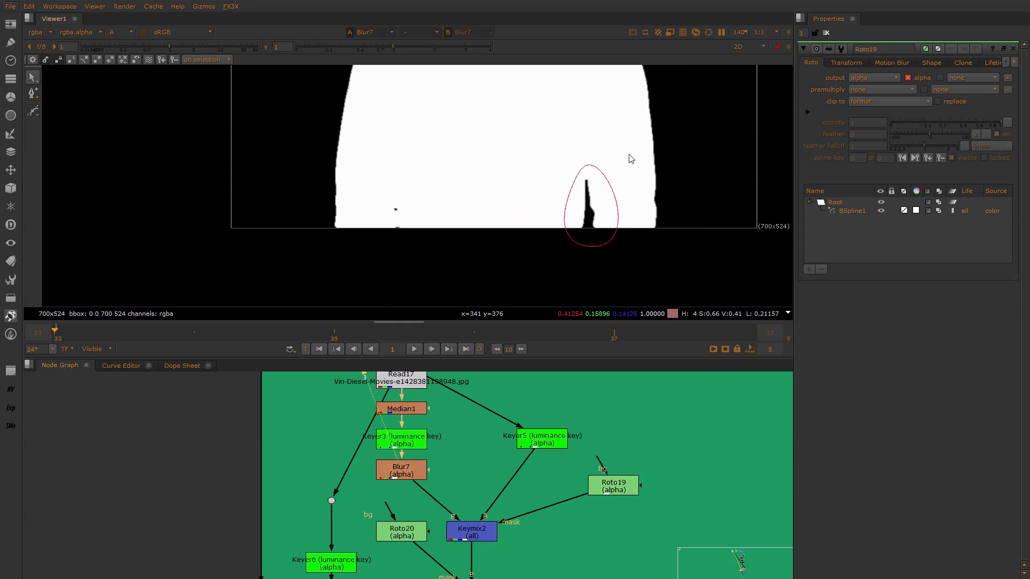
pyautogui.scroll(3, 598, 214)
pyautogui.press('a')
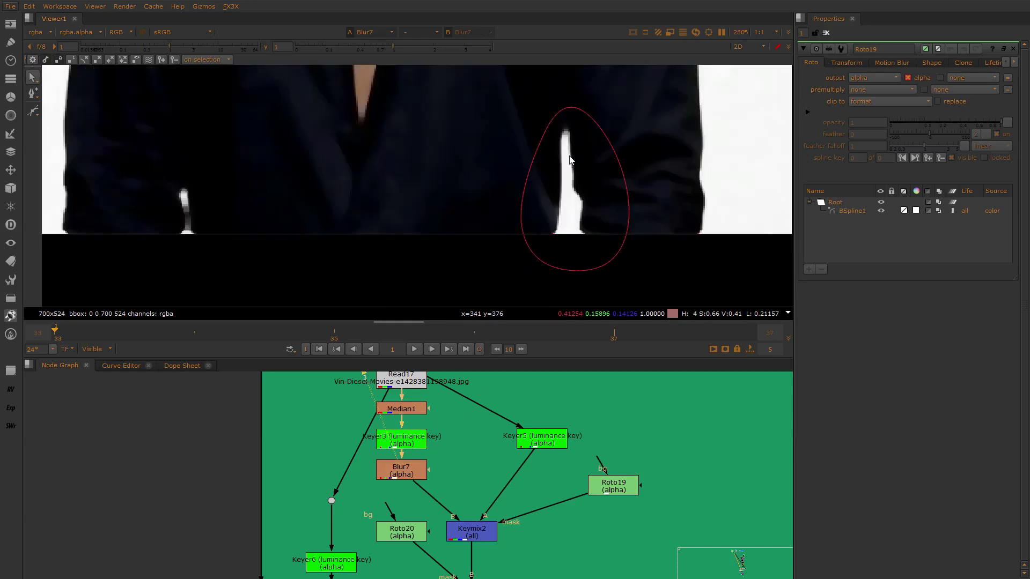
pyautogui.scroll(2, 570, 160)
pyautogui.press('a')
pyautogui.press('a')
pyautogui.press('a')
pyautogui.press('a')
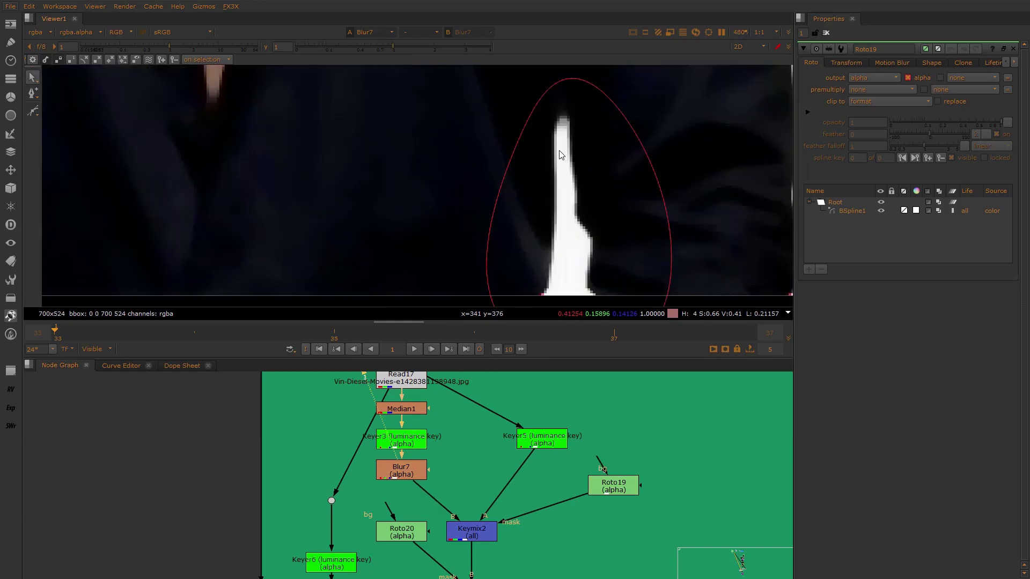
pyautogui.scroll(1, 563, 107)
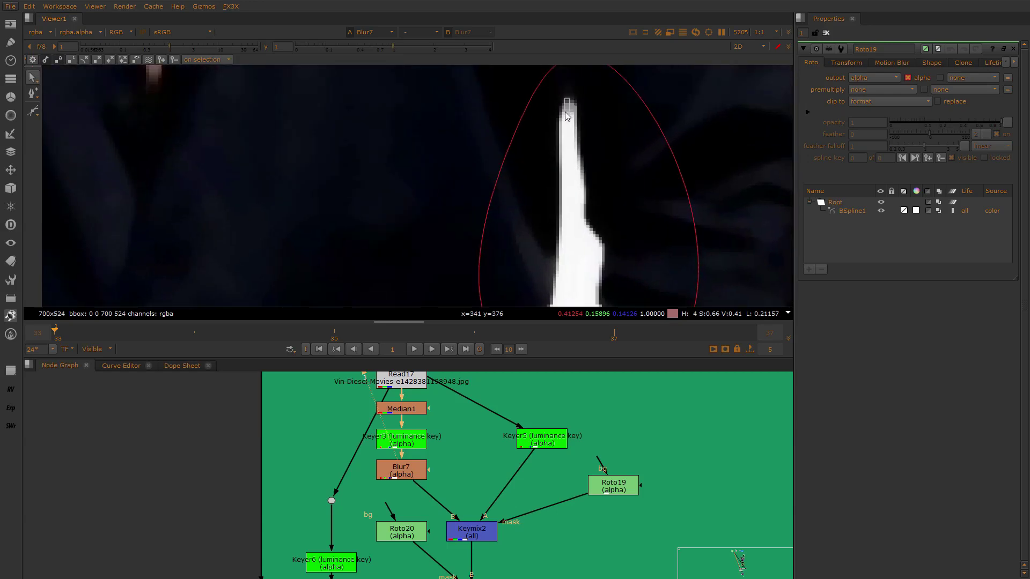
pyautogui.scroll(-2, 590, 182)
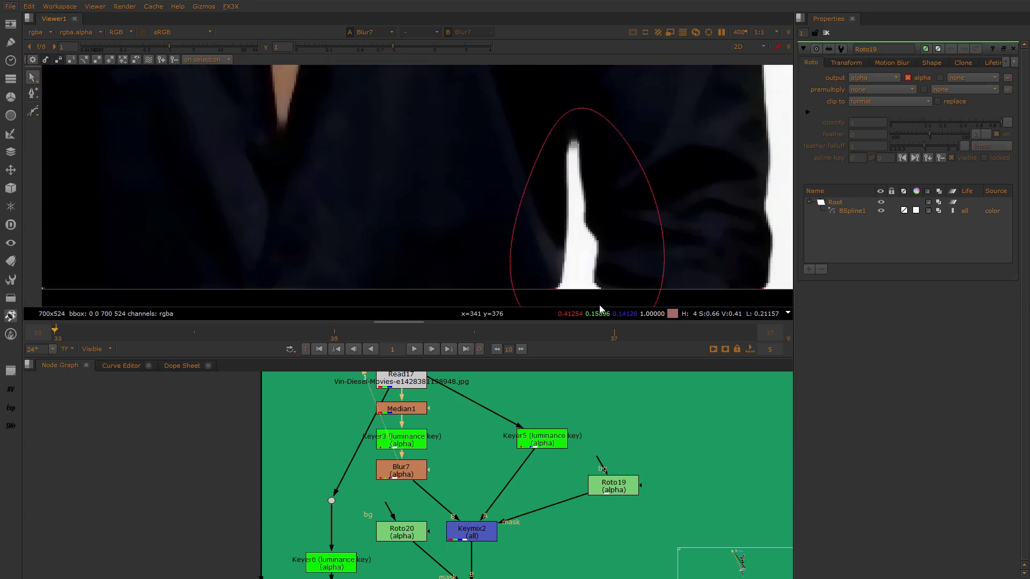
# View the Keyer5 alpha in the same arm gap and select the Roto19 shape
pyautogui.press('1')
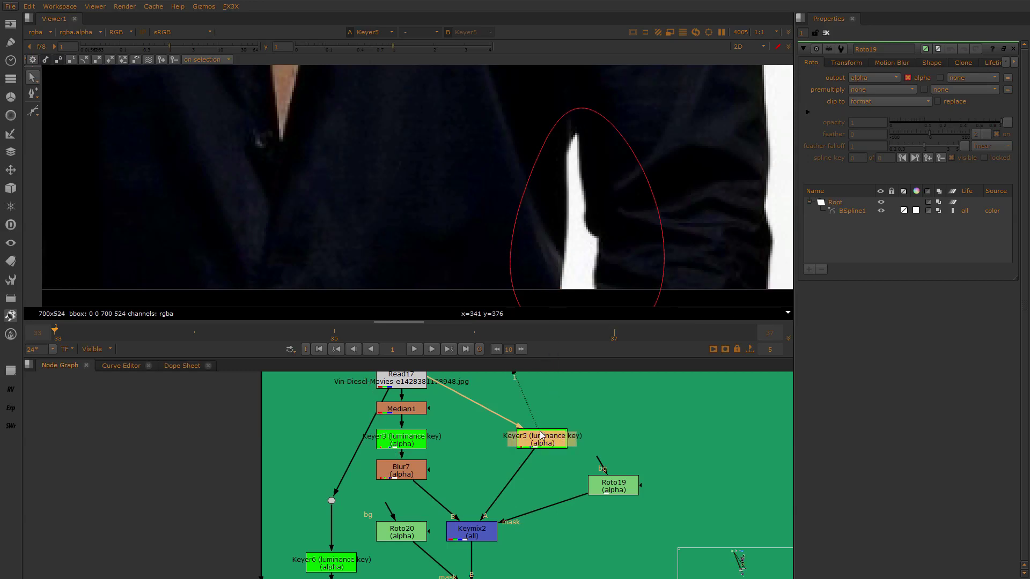
pyautogui.press('a')
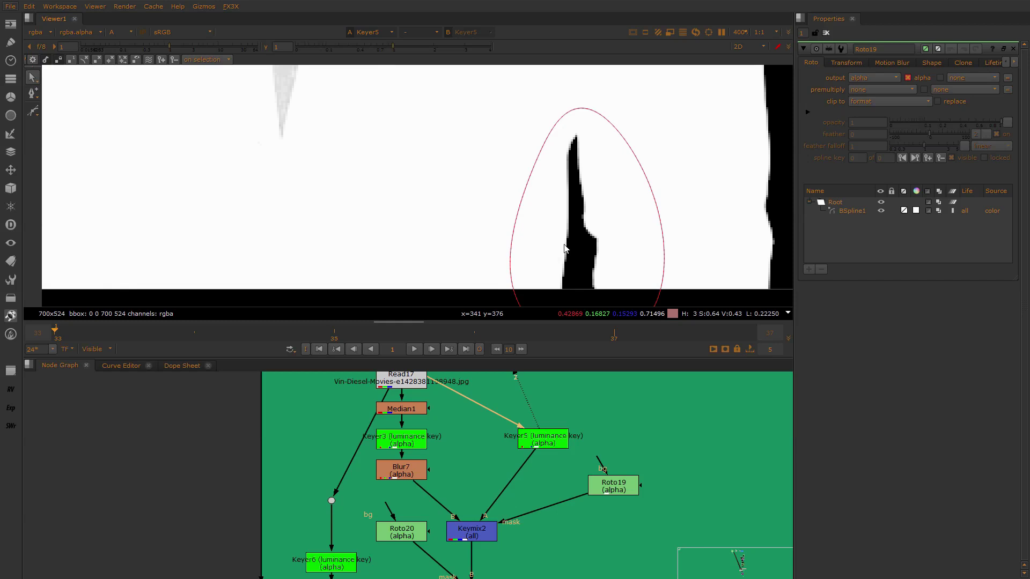
pyautogui.click(584, 212)
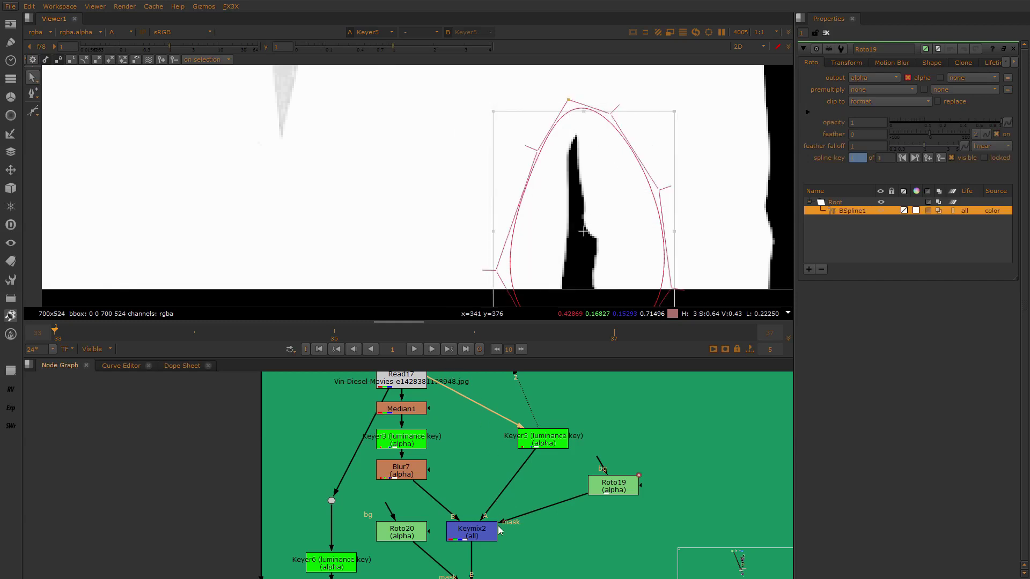
# Compare the Keymix2 alpha with the Keyer5 alpha around the arm gap
pyautogui.press('1')
pyautogui.click(417, 474)
pyautogui.click(476, 523)
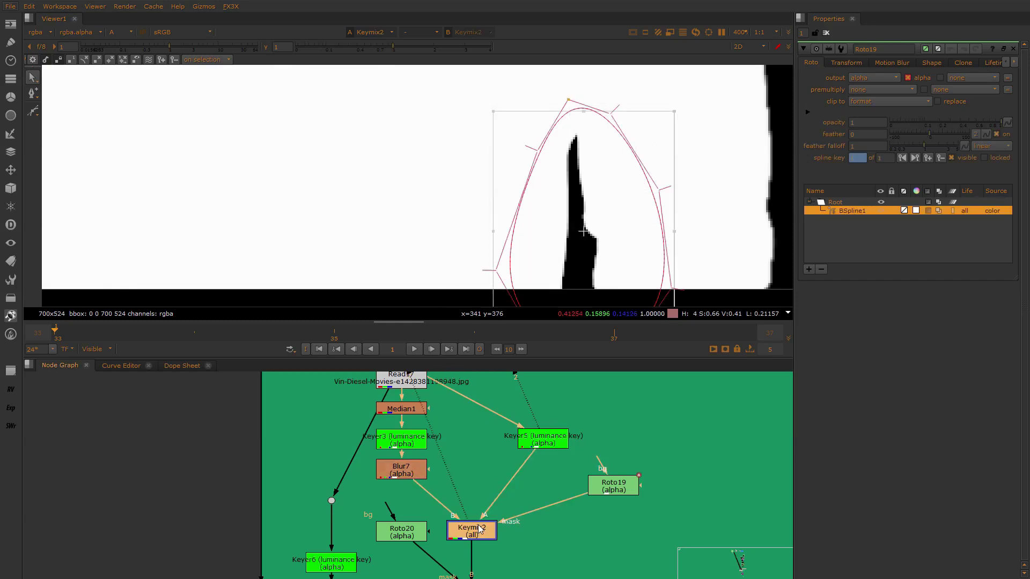
pyautogui.press('1')
pyautogui.click(544, 445)
pyautogui.press('1')
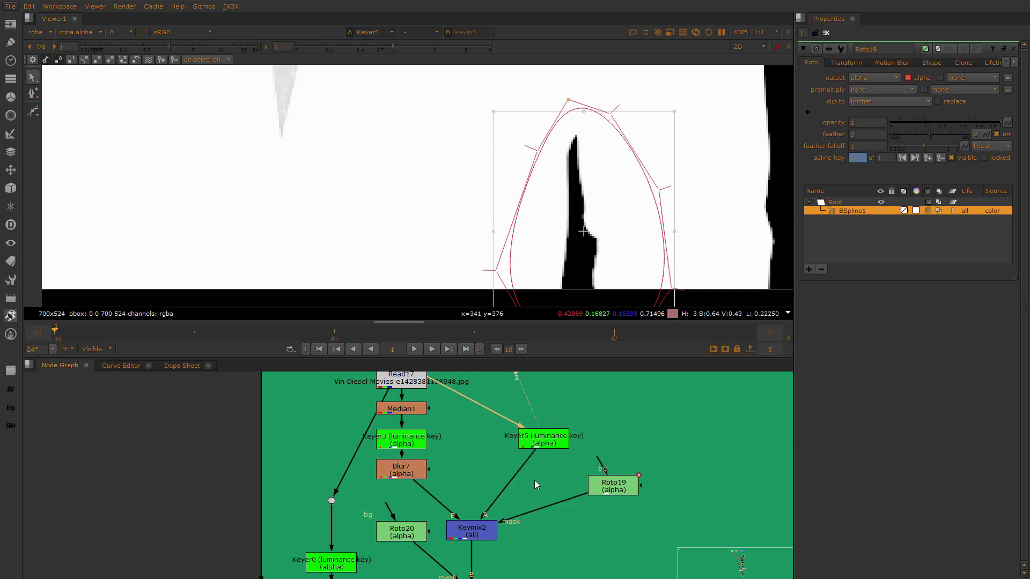
# Select the Roto19 shape's points around the arm gap and inspect the Keymix2 alpha inside that mask
pyautogui.moveTo(718, 97); pyautogui.dragTo(453, 305)
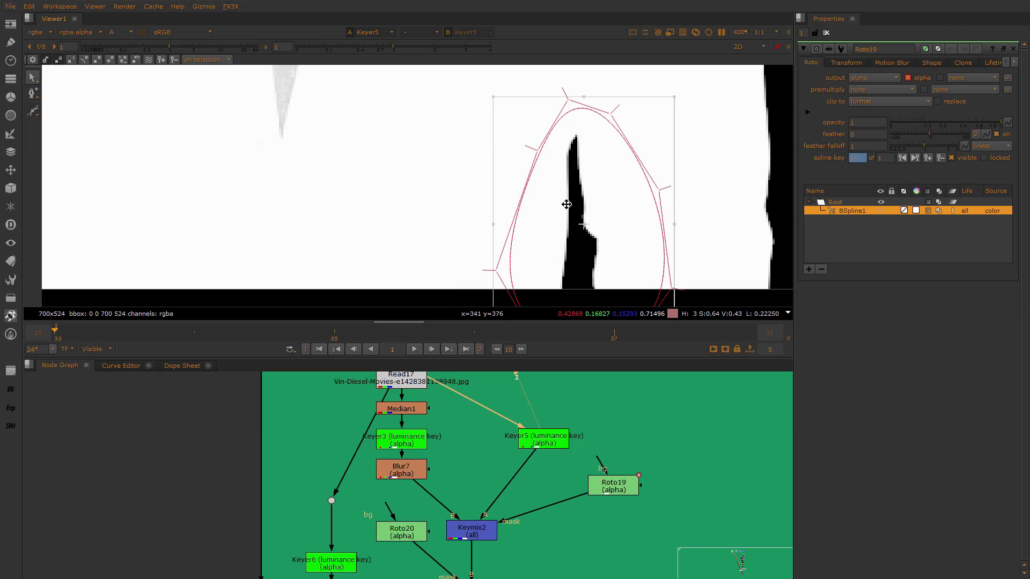
pyautogui.click(488, 531)
pyautogui.press('1')
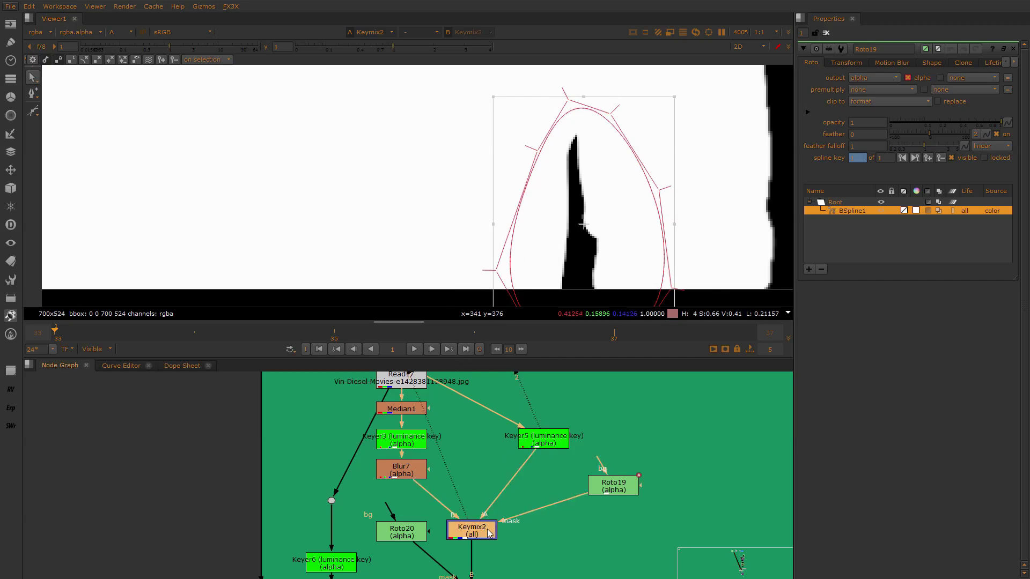
pyautogui.click(614, 485)
pyautogui.scroll(-3, 534, 184)
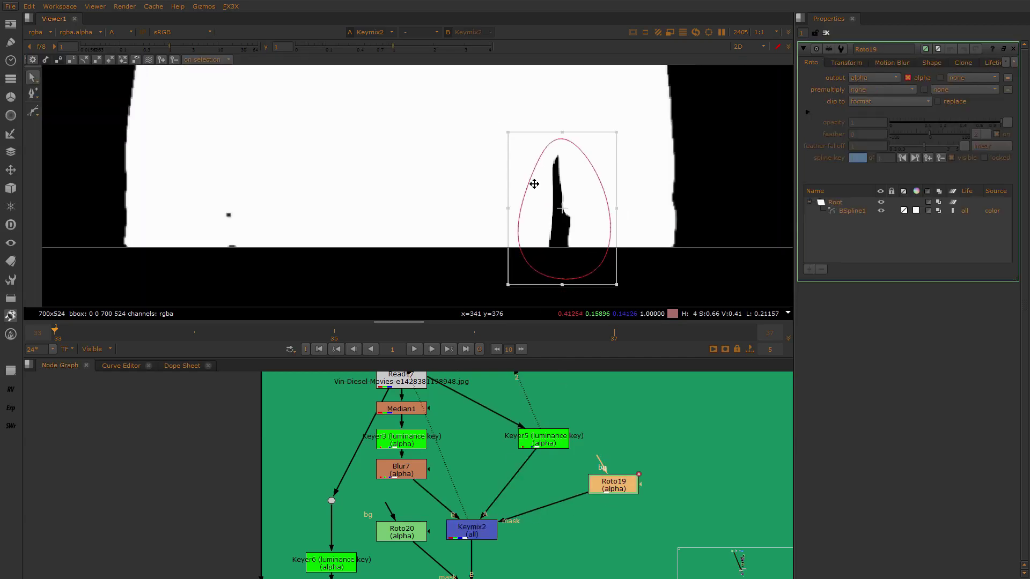
pyautogui.moveTo(534, 183); pyautogui.dragTo(530, 136, button='middle')
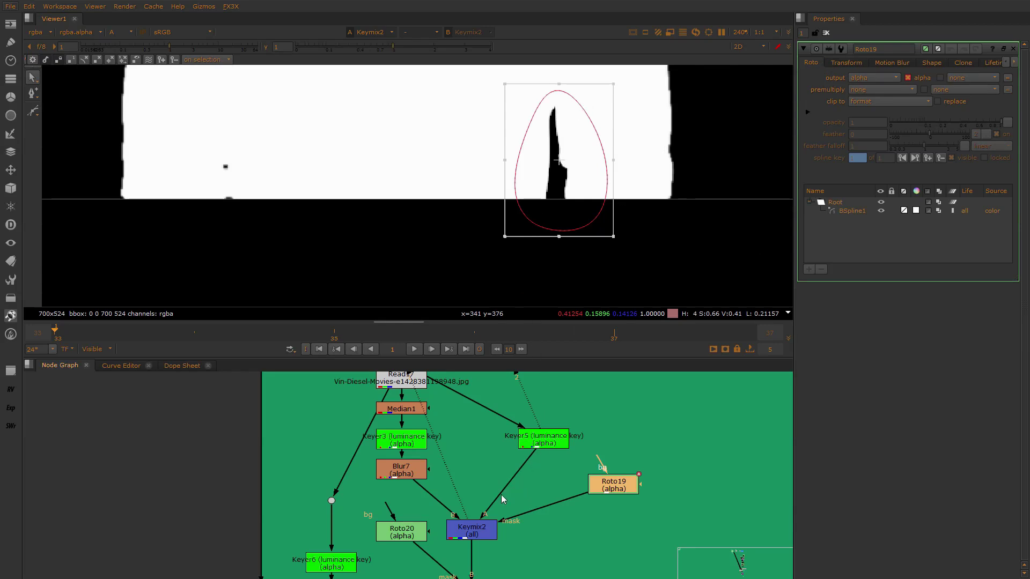
# Compare the Keyer5 alpha on viewer input 2 with the Keymix2 alpha on input 1
pyautogui.moveTo(501, 495); pyautogui.dragTo(579, 440, button='middle')
pyautogui.scroll(2, 545, 458)
pyautogui.click(619, 410)
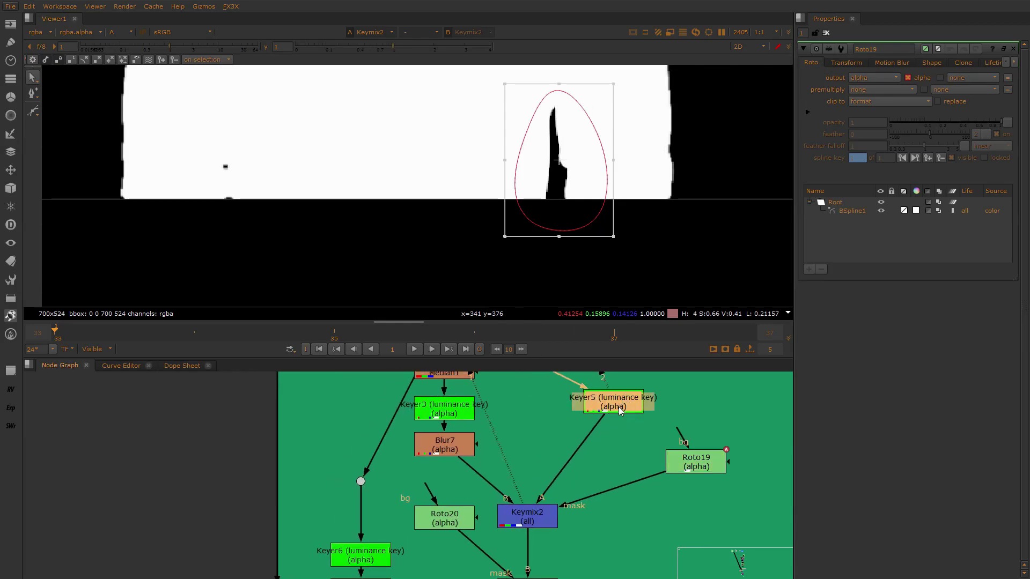
pyautogui.press('2')
pyautogui.click(542, 516)
pyautogui.press('1')
# View the Keymix3 alpha and open the node's properties
pyautogui.scroll(-2, 542, 516)
pyautogui.scroll(2, 537, 497)
pyautogui.moveTo(541, 540); pyautogui.dragTo(539, 441, button='middle')
pyautogui.moveTo(606, 459); pyautogui.dragTo(484, 510)
pyautogui.press('1')
pyautogui.doubleClick(539, 494)
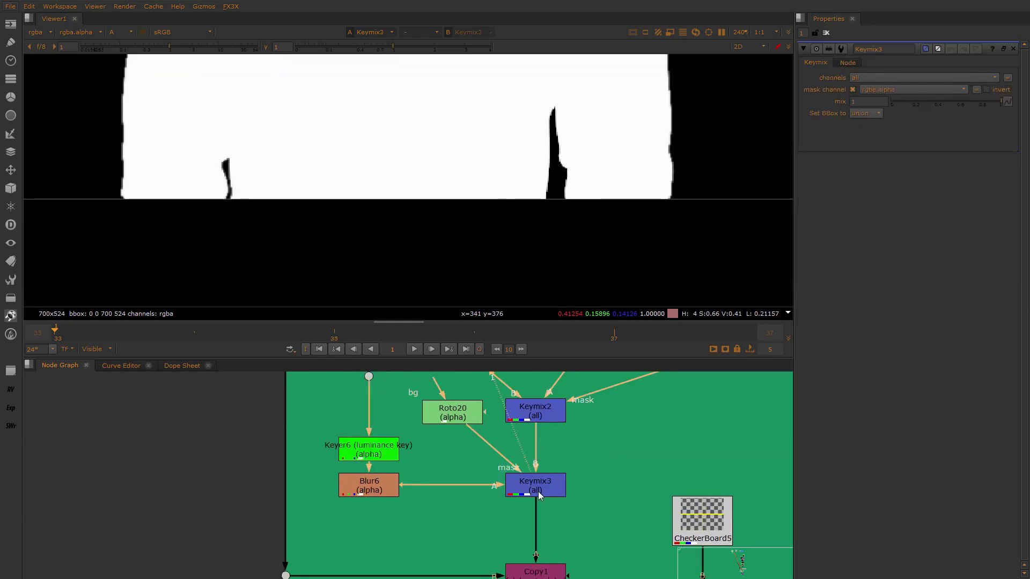
# View Keyer6 and inspect the small gap between sleeve and torso in its RGB image
pyautogui.moveTo(416, 440); pyautogui.dragTo(413, 486, button='middle')
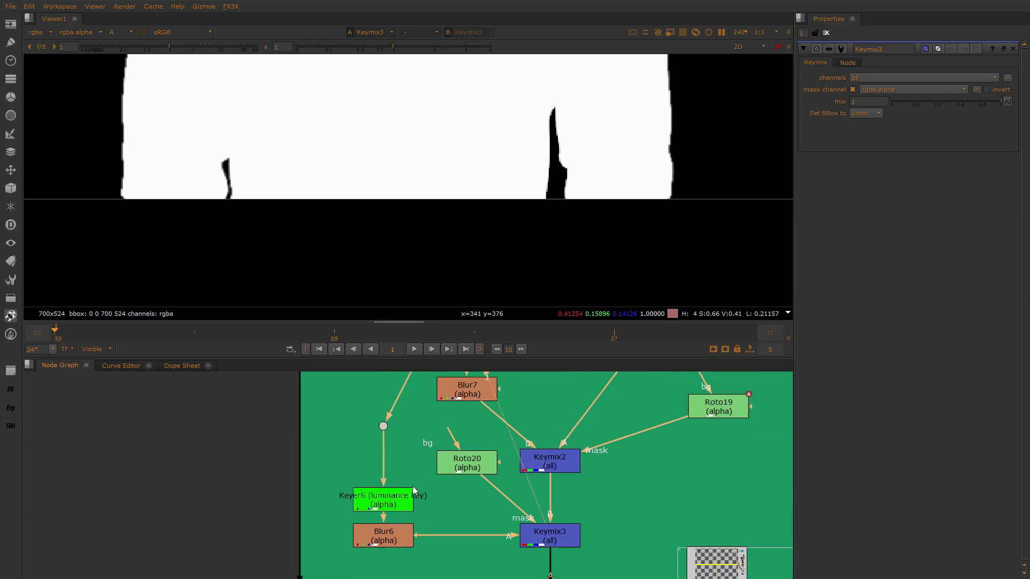
pyautogui.click(401, 497)
pyautogui.press('1')
pyautogui.scroll(3, 300, 246)
pyautogui.press('a')
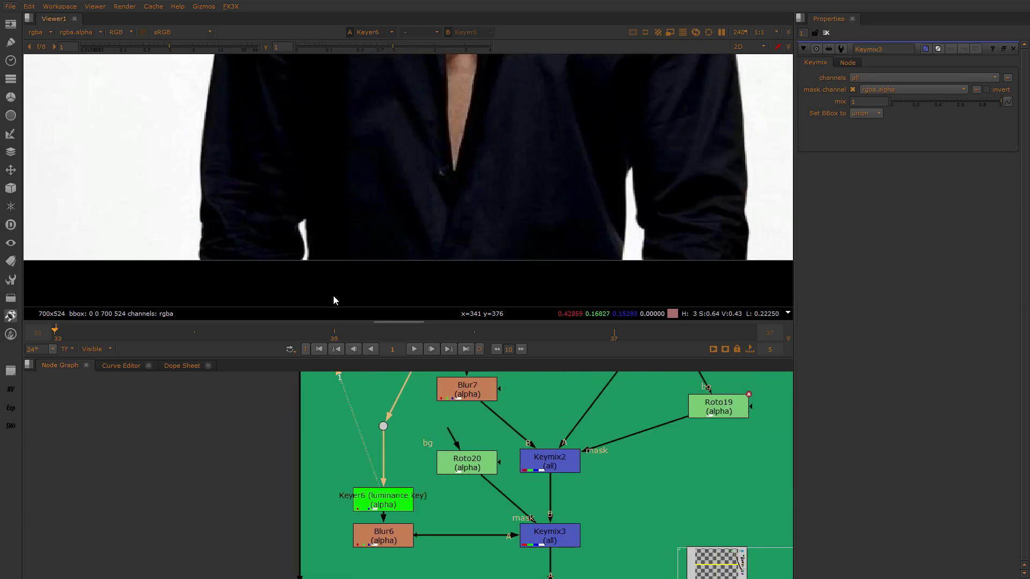
pyautogui.scroll(4, 322, 257)
pyautogui.scroll(-3, 359, 94)
pyautogui.moveTo(368, 88); pyautogui.dragTo(290, 182)
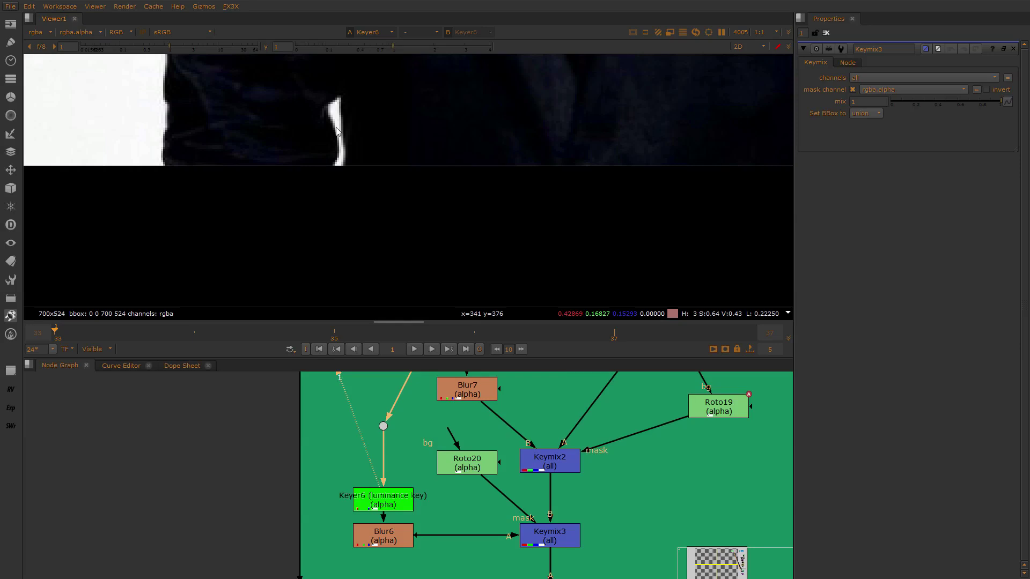
# Open Roto20 and select all points of its shape around the small arm gap
pyautogui.click(466, 461)
pyautogui.moveTo(395, 100); pyautogui.dragTo(444, 191, button='middle')
pyautogui.moveTo(481, 115); pyautogui.dragTo(294, 315)
pyautogui.moveTo(361, 211); pyautogui.dragTo(374, 166, button='middle')
# View Blur6 and examine its alpha inside the Roto20 shape
pyautogui.click(569, 538)
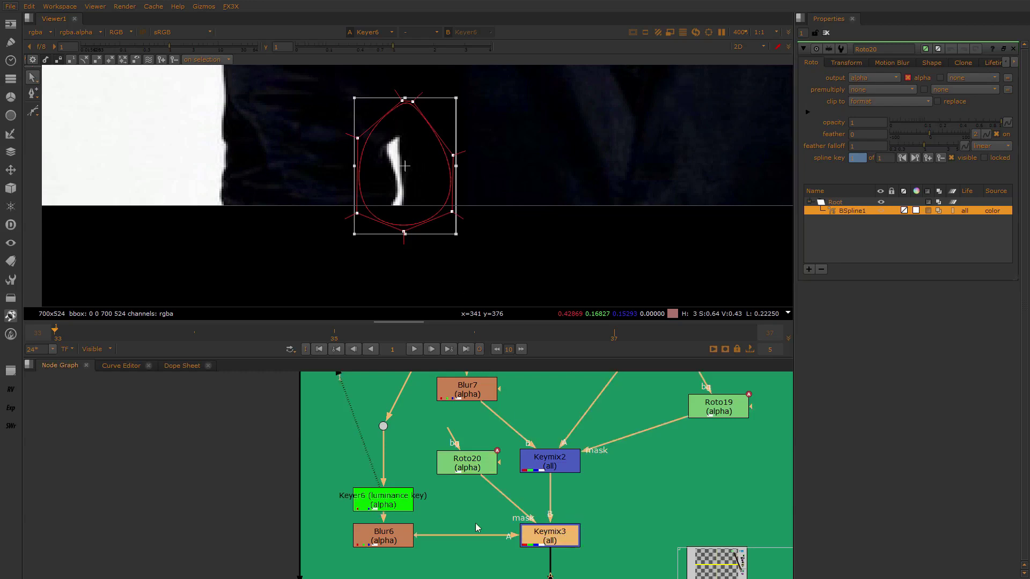
pyautogui.click(394, 508)
pyautogui.press('1')
pyautogui.click(382, 536)
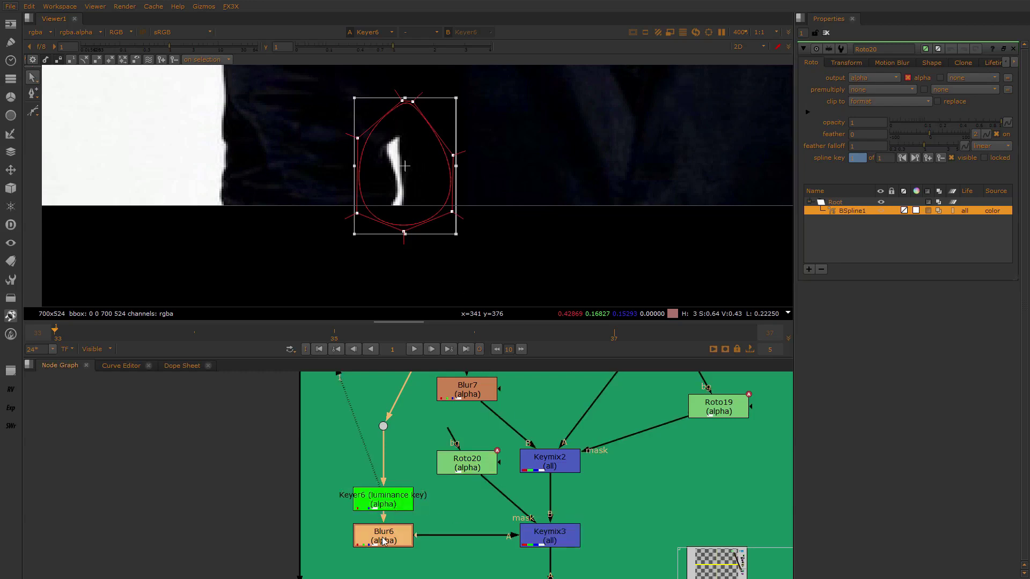
pyautogui.press('1')
pyautogui.click(498, 180)
pyautogui.press('a')
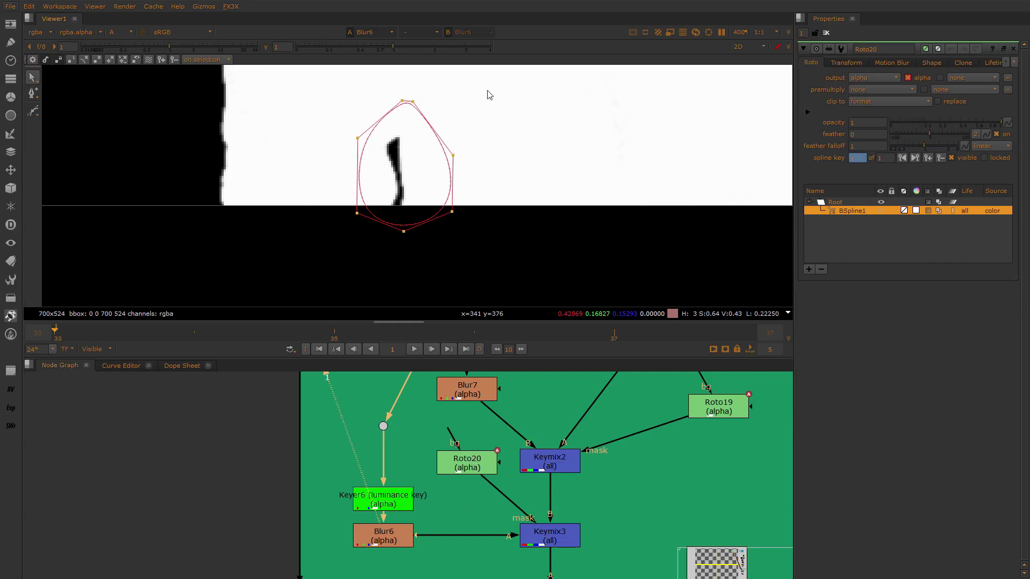
# Select the Roto20 shape's points around the small gap and inspect the Keymix3 alpha inside that mask
pyautogui.moveTo(487, 92); pyautogui.dragTo(326, 271)
pyautogui.click(466, 471)
pyautogui.moveTo(465, 472); pyautogui.dragTo(466, 471)
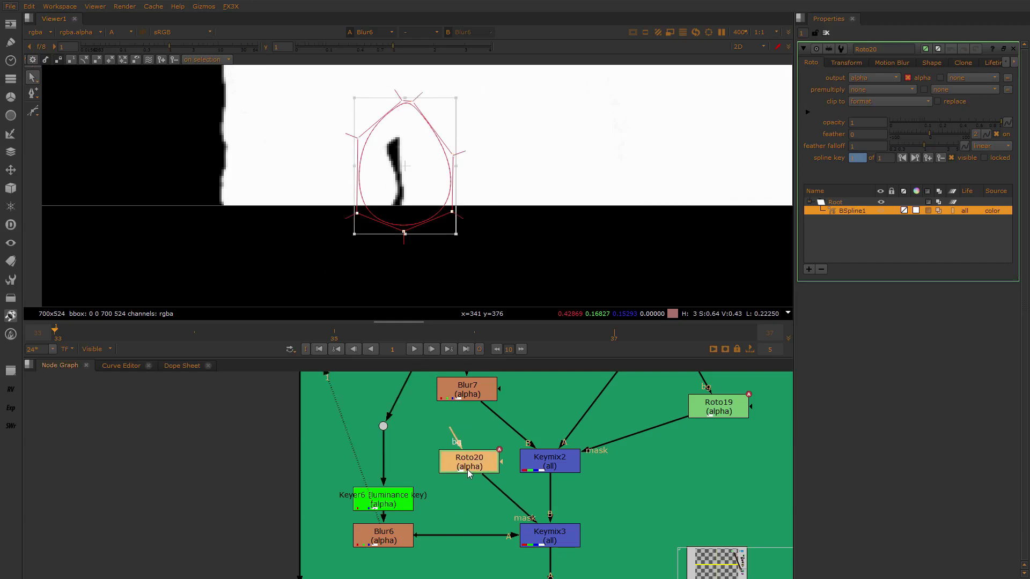
pyautogui.moveTo(528, 83); pyautogui.dragTo(321, 247)
pyautogui.click(536, 529)
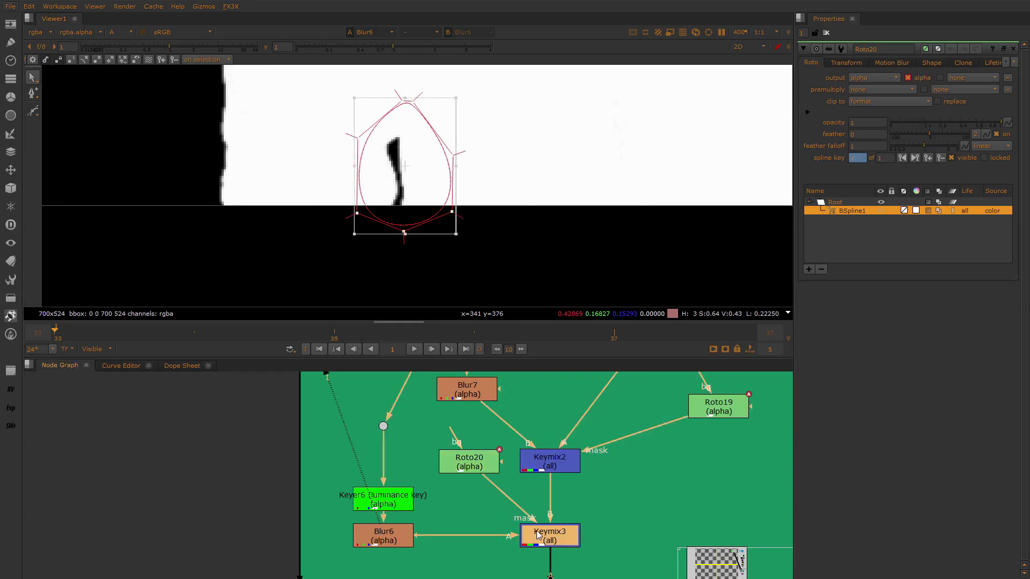
pyautogui.press('1')
pyautogui.click(545, 202)
pyautogui.press('a')
pyautogui.click(489, 226)
pyautogui.press('a')
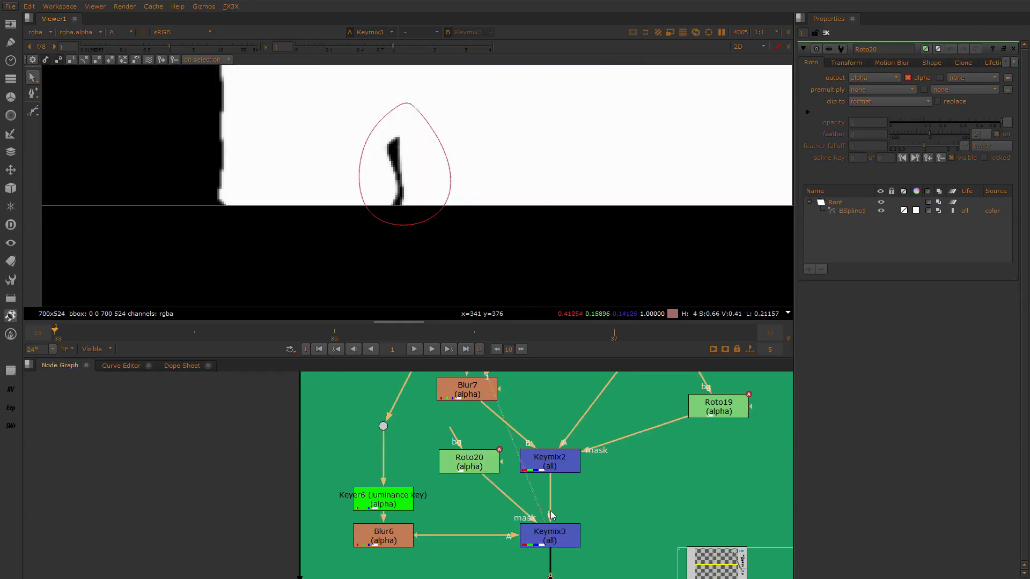
pyautogui.click(557, 538)
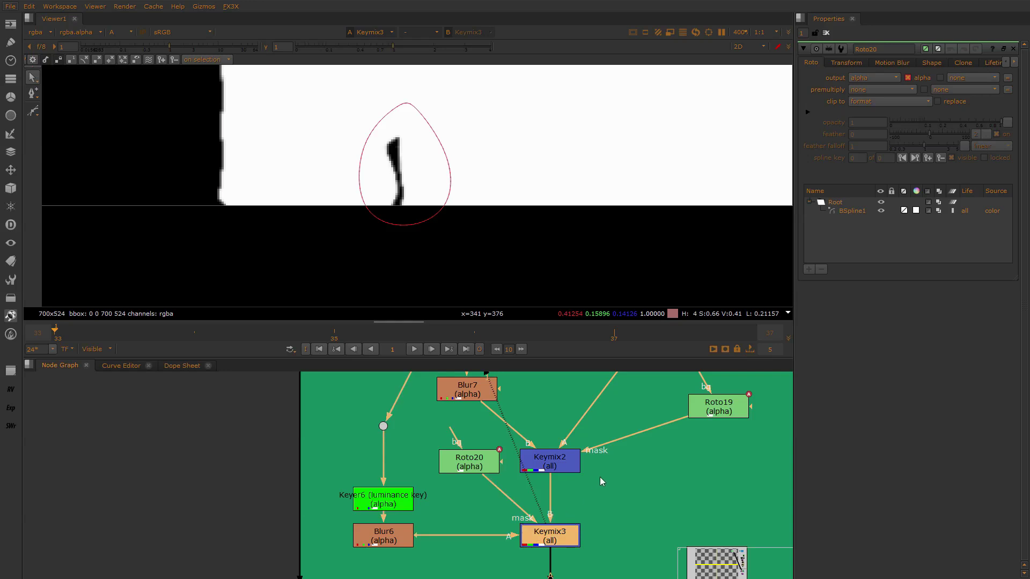
# Move the Copy1, Premult6, CheckerBoard5 and Merge31 nodes further below Keymix3 in the node graph
pyautogui.scroll(-3, 599, 481)
pyautogui.scroll(2, 627, 472)
pyautogui.moveTo(627, 438); pyautogui.dragTo(343, 522)
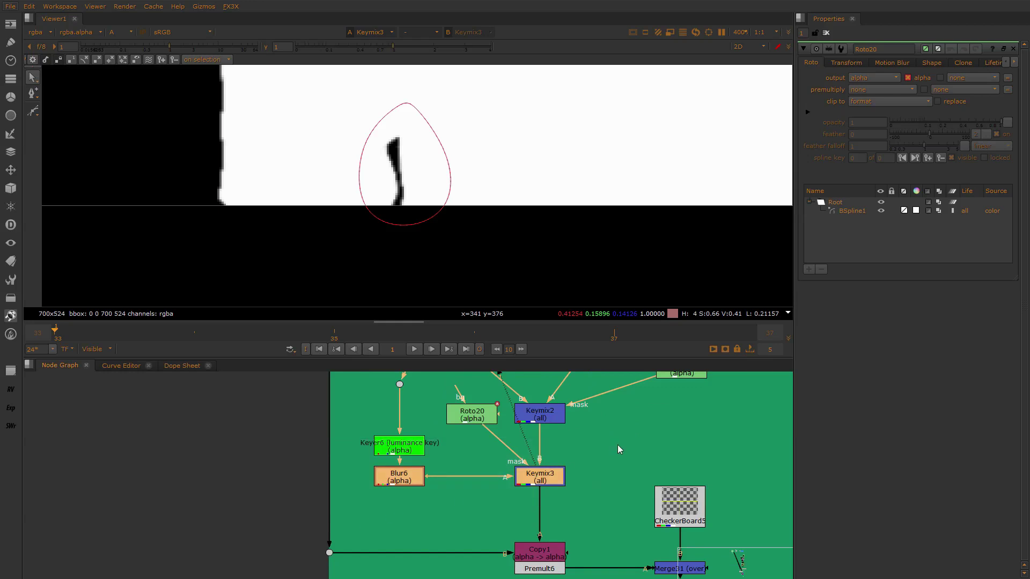
pyautogui.moveTo(570, 511); pyautogui.dragTo(218, 577)
pyautogui.moveTo(638, 525); pyautogui.dragTo(607, 440, button='middle')
pyautogui.scroll(-5, 606, 440)
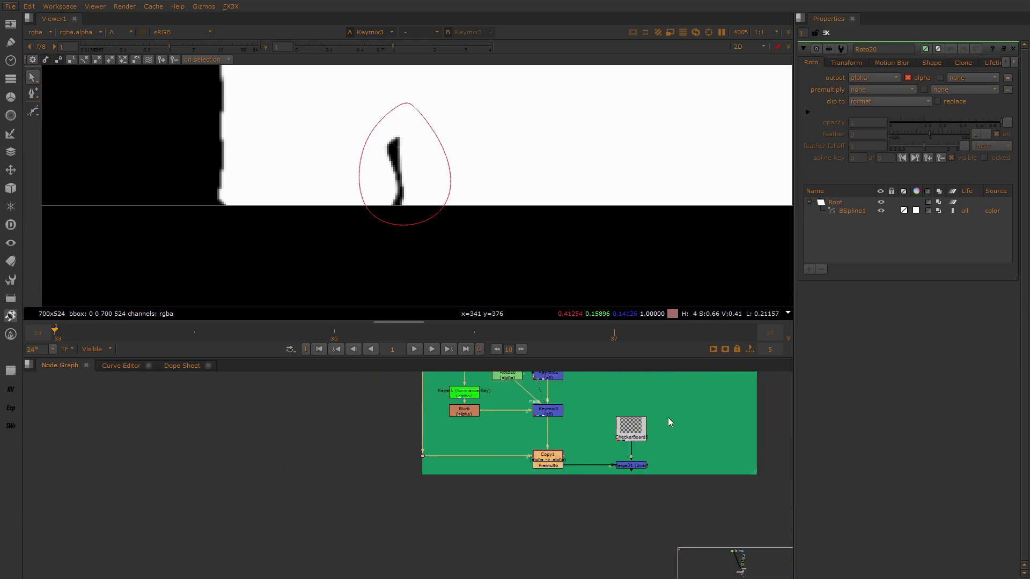
pyautogui.moveTo(671, 411); pyautogui.dragTo(511, 508)
pyautogui.moveTo(638, 429); pyautogui.dragTo(639, 462)
pyautogui.click(585, 435)
pyautogui.scroll(2, 554, 416)
pyautogui.moveTo(548, 414); pyautogui.dragTo(535, 486, button='middle')
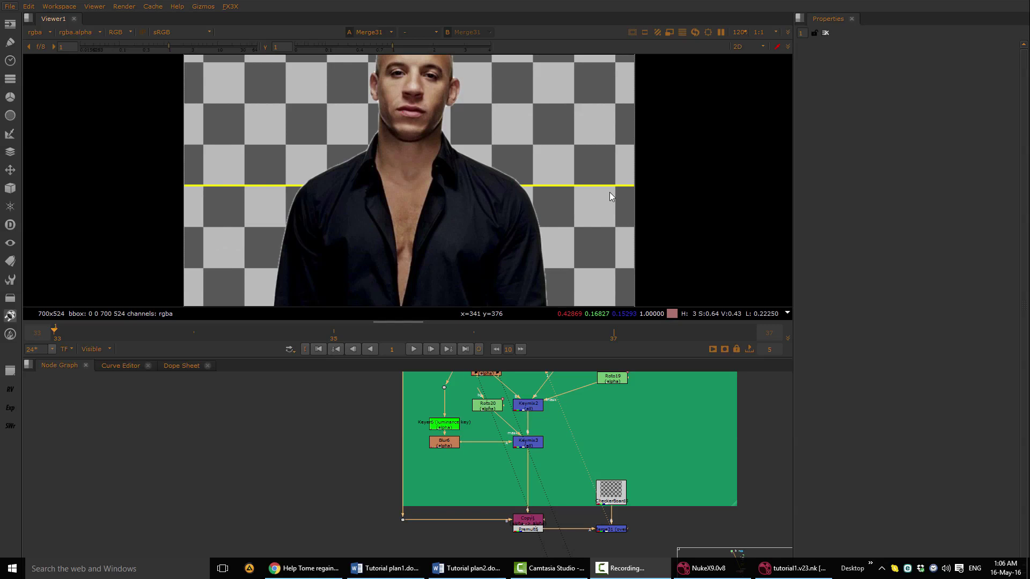
# Go to the Multipass compositing backdrop and look over its nodes
pyautogui.click(658, 477)
pyautogui.scroll(-3, 658, 478)
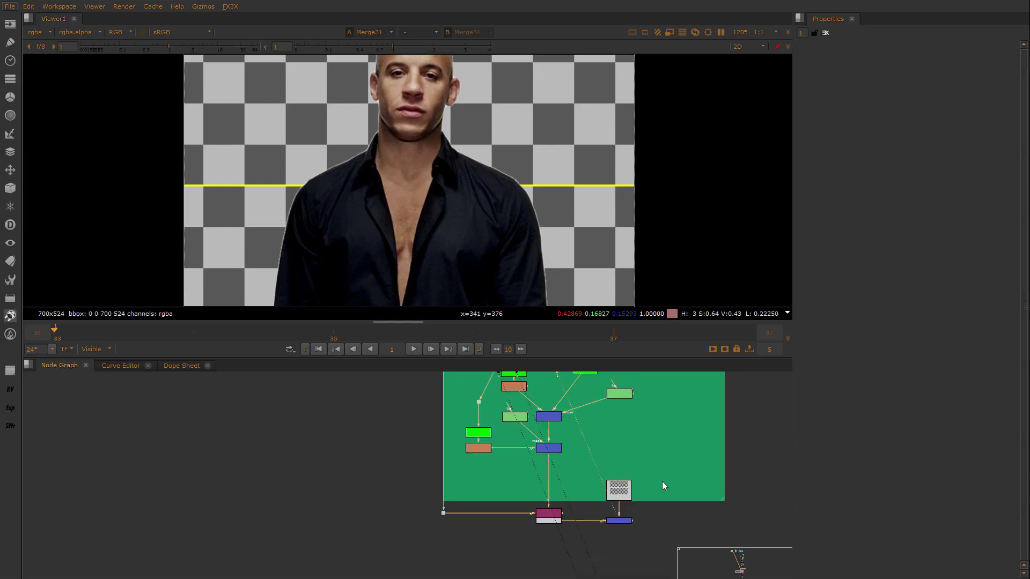
pyautogui.moveTo(649, 563); pyautogui.dragTo(554, 402, button='middle')
pyautogui.scroll(2, 567, 436)
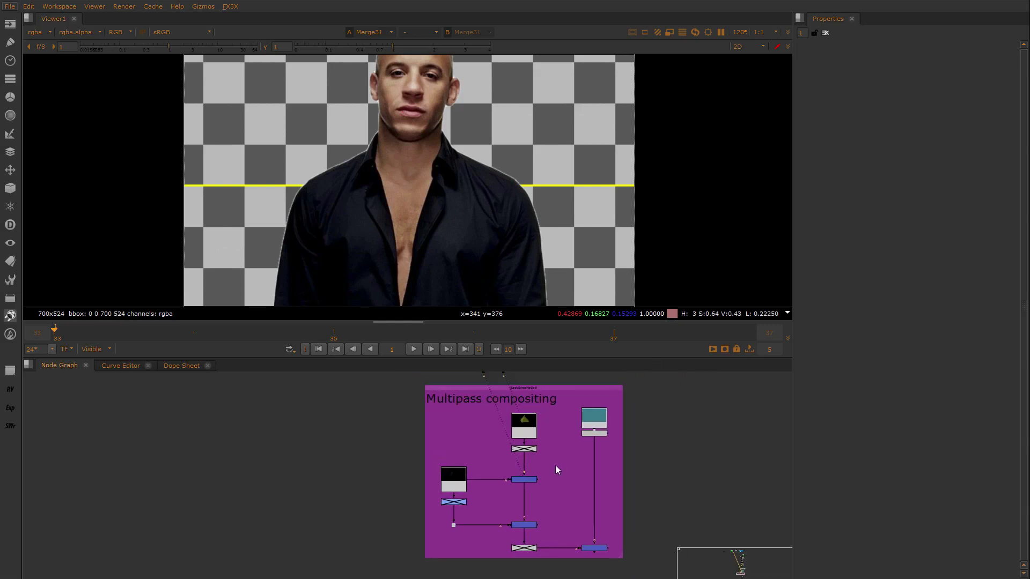
pyautogui.moveTo(660, 375); pyautogui.dragTo(400, 563)
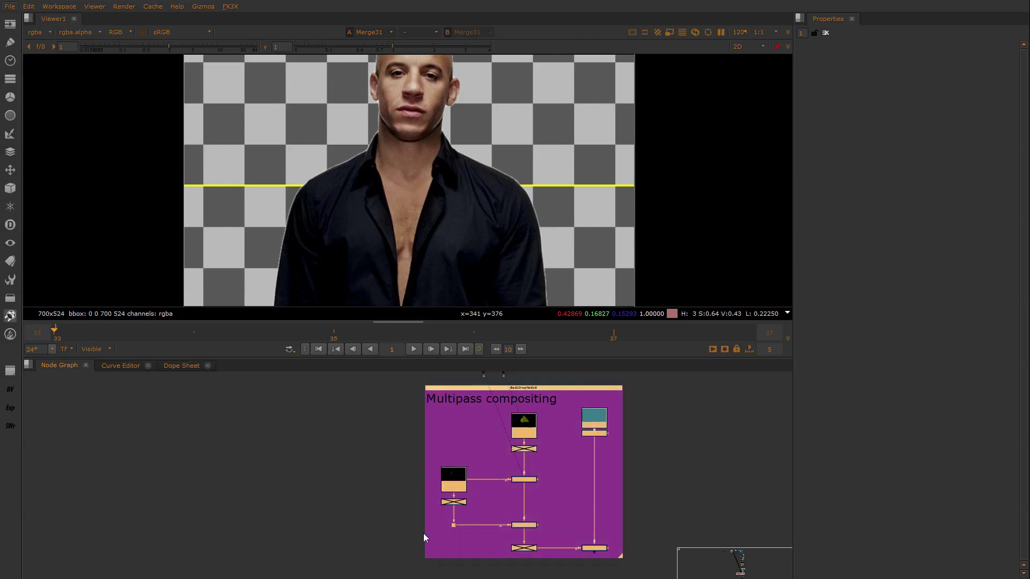
pyautogui.click(488, 429)
pyautogui.scroll(2, 568, 437)
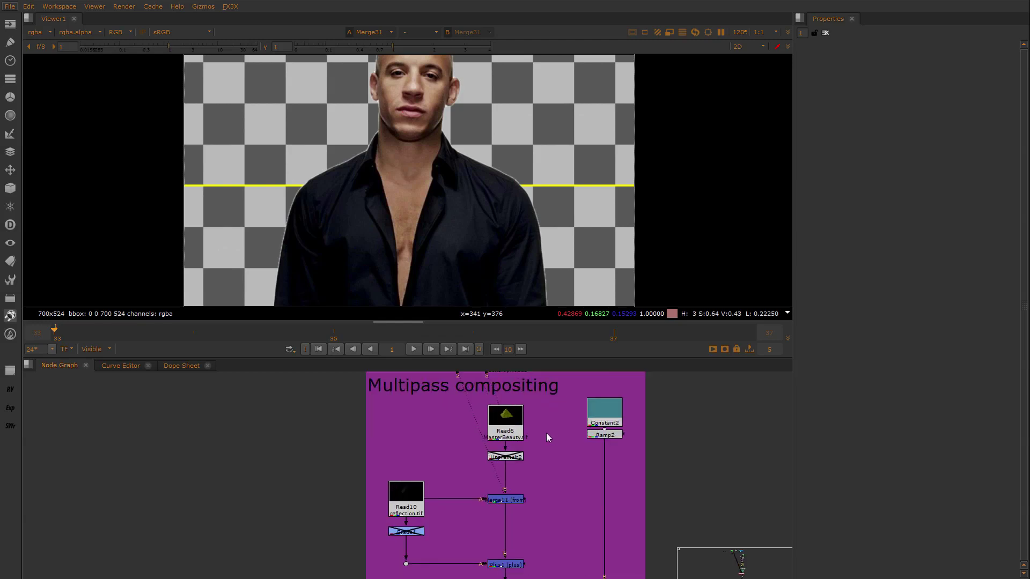
# View the MasterBeauty render in Read6 and the Ramp2 background gradient
pyautogui.click(505, 418)
pyautogui.press('1')
pyautogui.scroll(4, 418, 124)
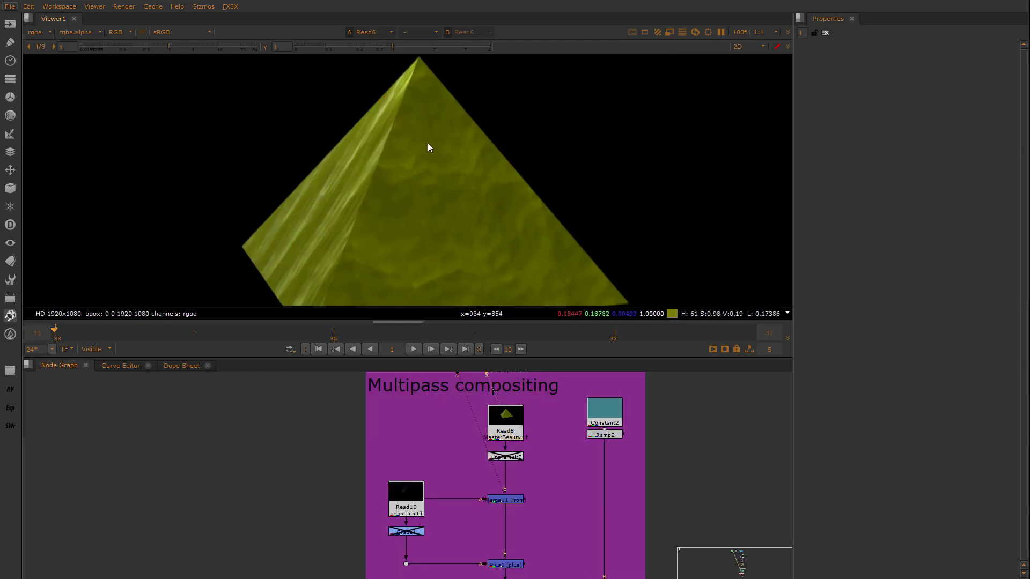
pyautogui.click(605, 434)
pyautogui.press('1')
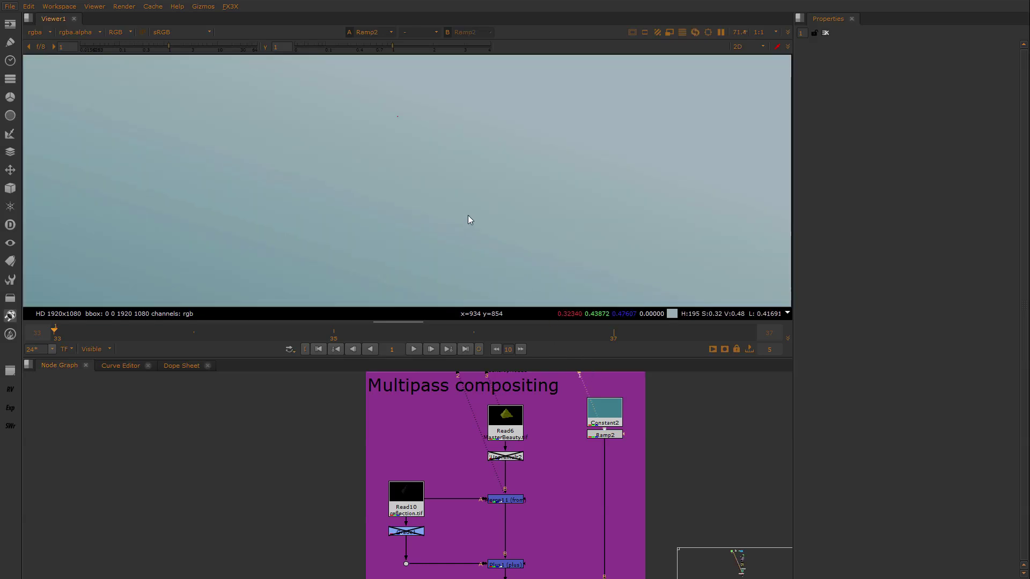
pyautogui.scroll(-4, 468, 215)
pyautogui.scroll(2, 471, 207)
pyautogui.scroll(-2, 483, 220)
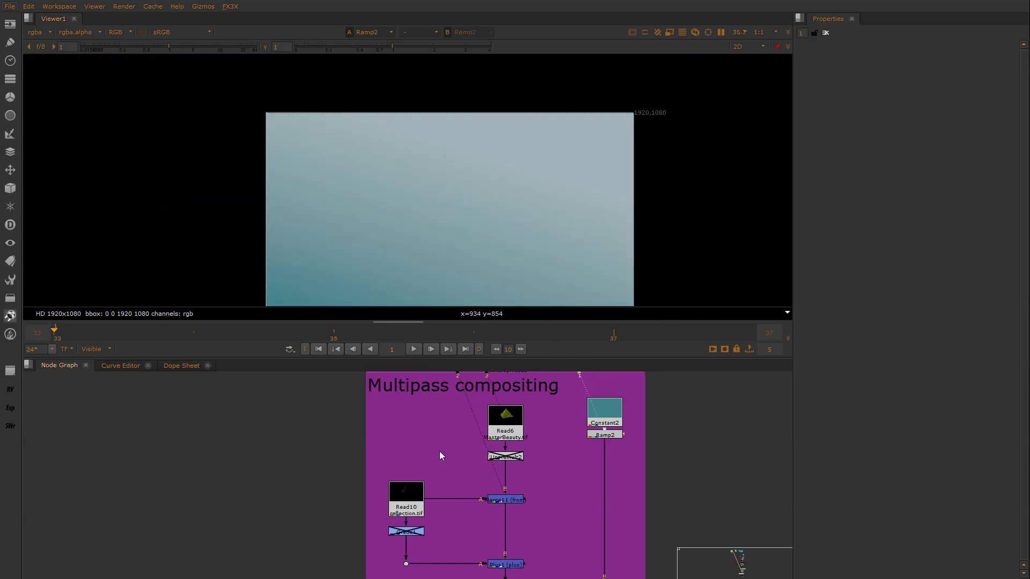
pyautogui.scroll(2, 441, 461)
pyautogui.scroll(3, 448, 439)
# Open Read10 and view its reflection.tif pass
pyautogui.doubleClick(406, 480)
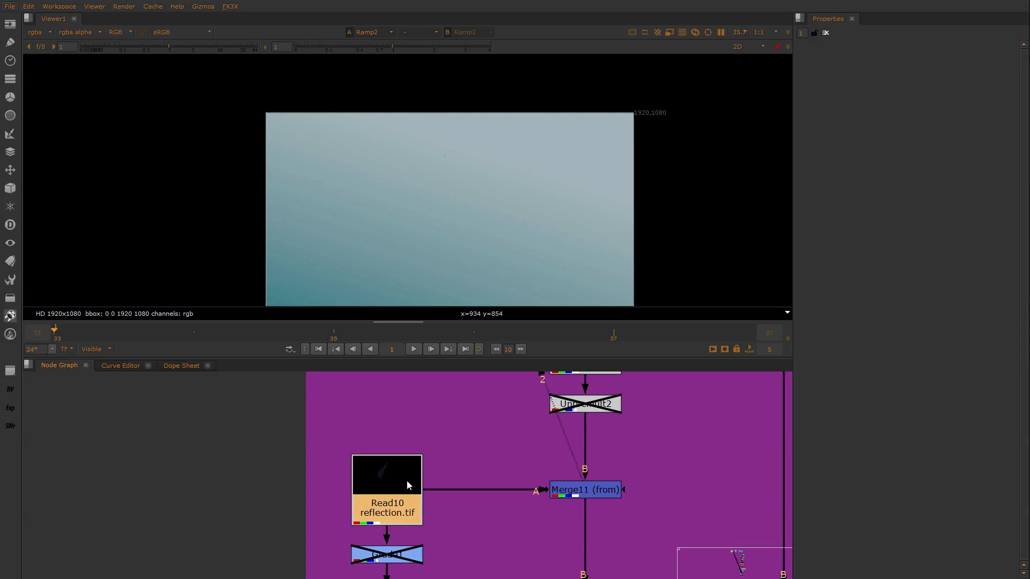
pyautogui.press('1')
pyautogui.scroll(3, 437, 177)
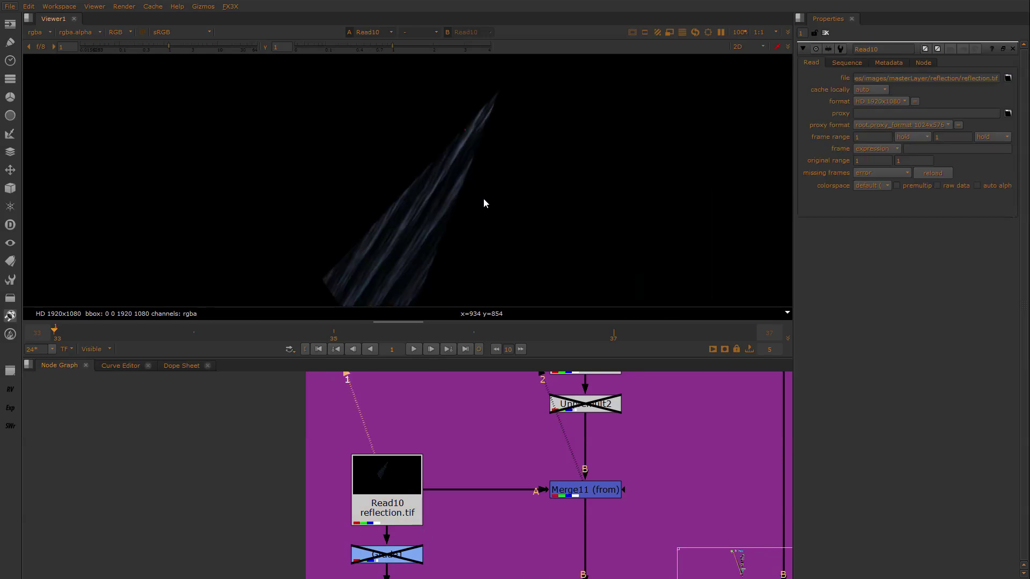
pyautogui.scroll(-2, 490, 223)
pyautogui.scroll(-3, 482, 462)
pyautogui.scroll(2, 510, 406)
# View Read6 and sample the reflective streaks on the pyramid's lit face
pyautogui.click(539, 406)
pyautogui.press('3')
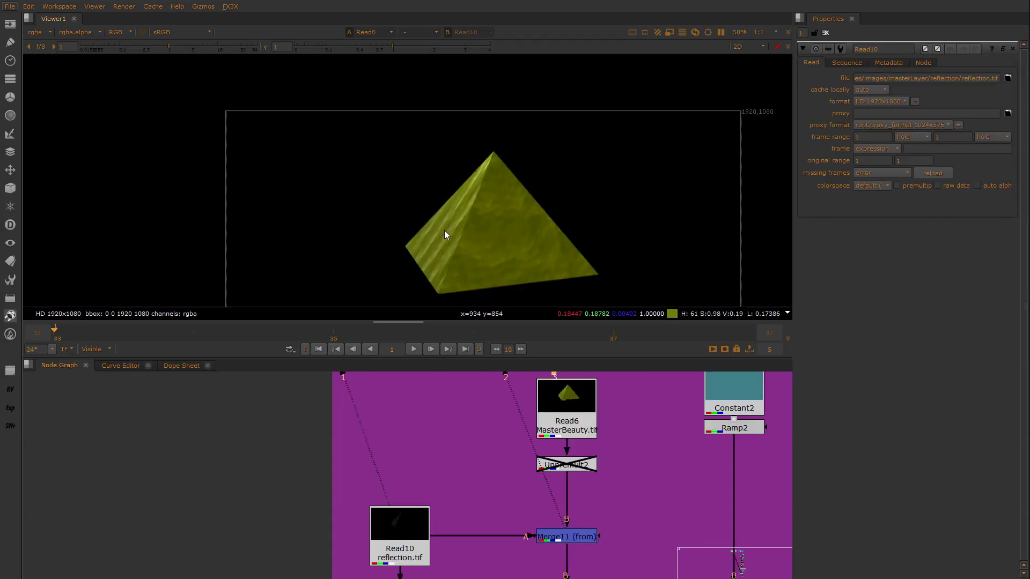
pyautogui.scroll(5, 447, 227)
pyautogui.scroll(5, 447, 227)
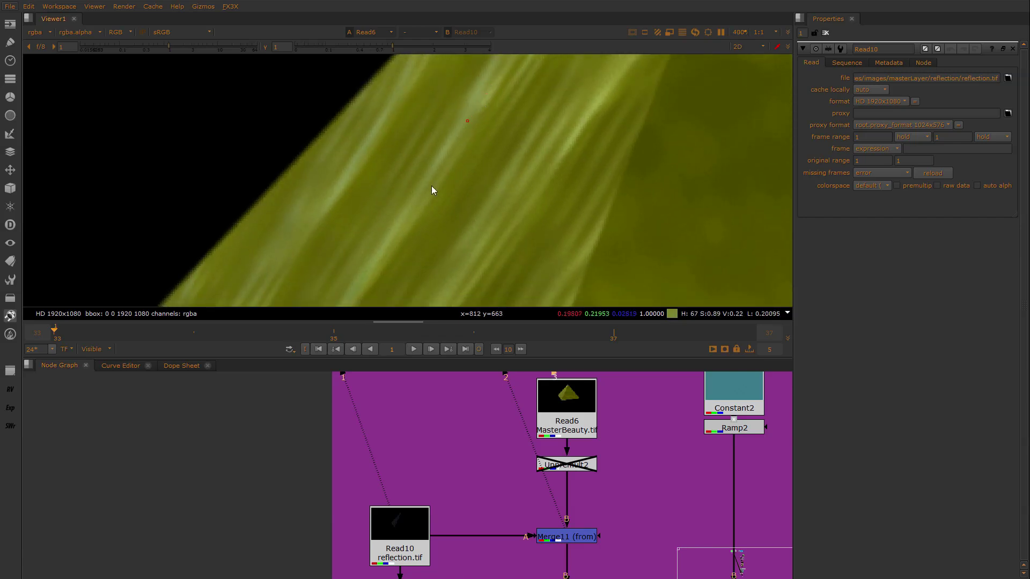
pyautogui.keyDown('ctrl'); pyautogui.click(381, 264); pyautogui.keyUp('ctrl')
pyautogui.moveTo(380, 270); pyautogui.dragTo(448, 194, button='middle')
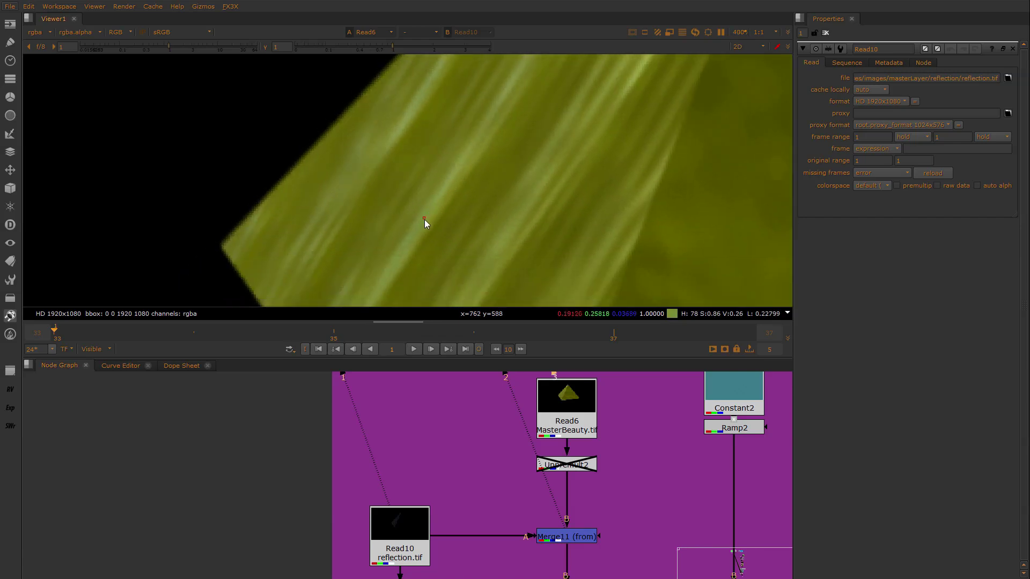
pyautogui.moveTo(423, 220)
pyautogui.keyDown('ctrl'); pyautogui.mouseDown()
pyautogui.moveTo(513, 79)
pyautogui.moveTo(418, 226)
pyautogui.mouseUp(); pyautogui.keyUp('ctrl')
# View Read10 and examine the same streaks in the reflection pass
pyautogui.moveTo(385, 479); pyautogui.dragTo(378, 459, button='middle')
pyautogui.moveTo(446, 559); pyautogui.dragTo(434, 545)
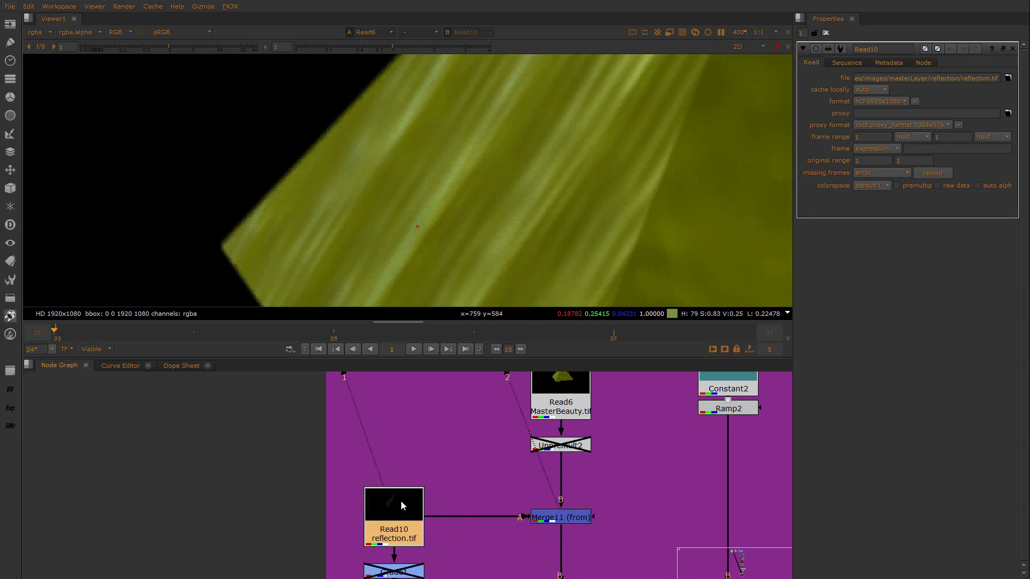
pyautogui.press('1')
pyautogui.scroll(-8, 493, 244)
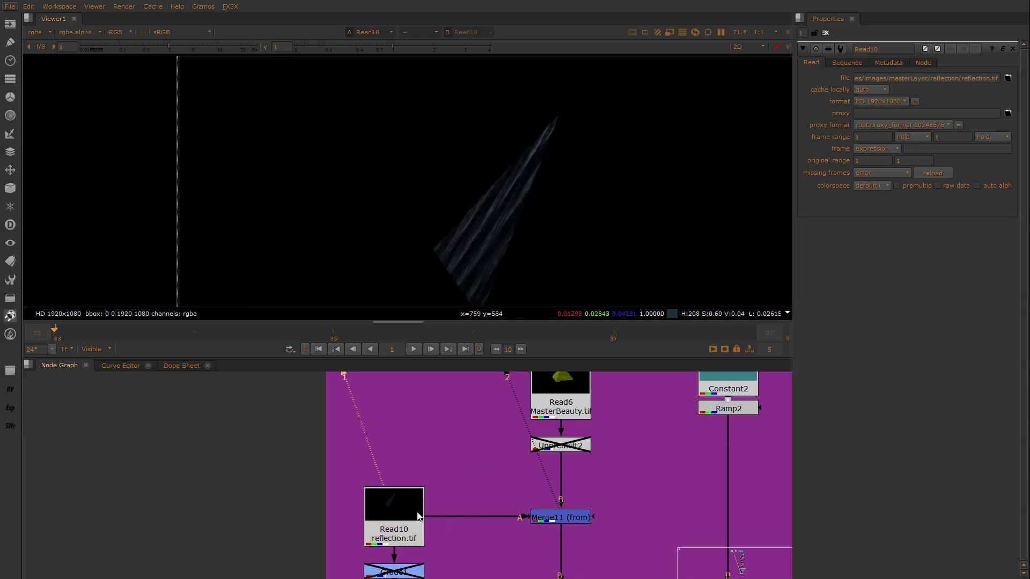
pyautogui.scroll(2, 494, 244)
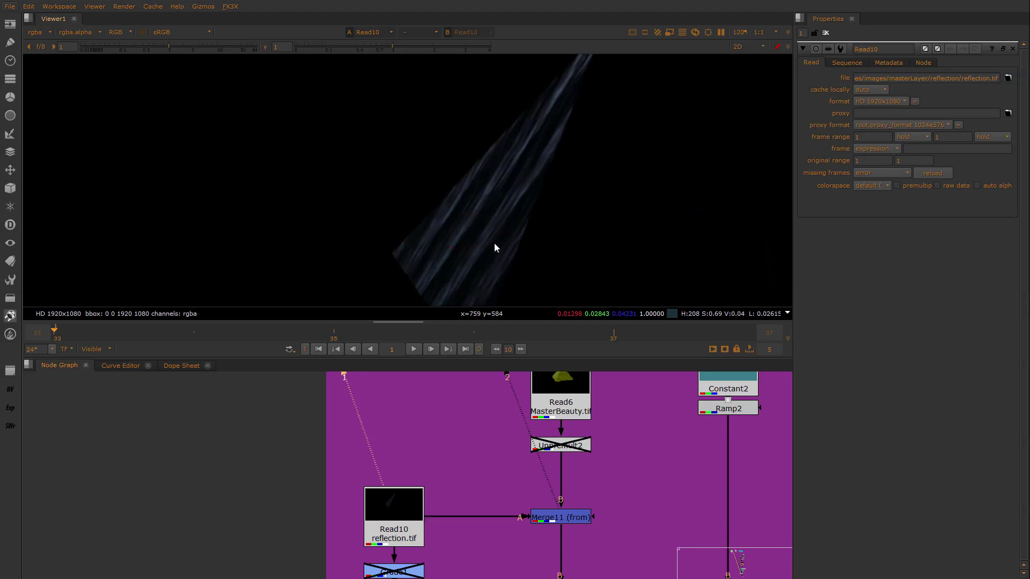
pyautogui.scroll(3, 494, 243)
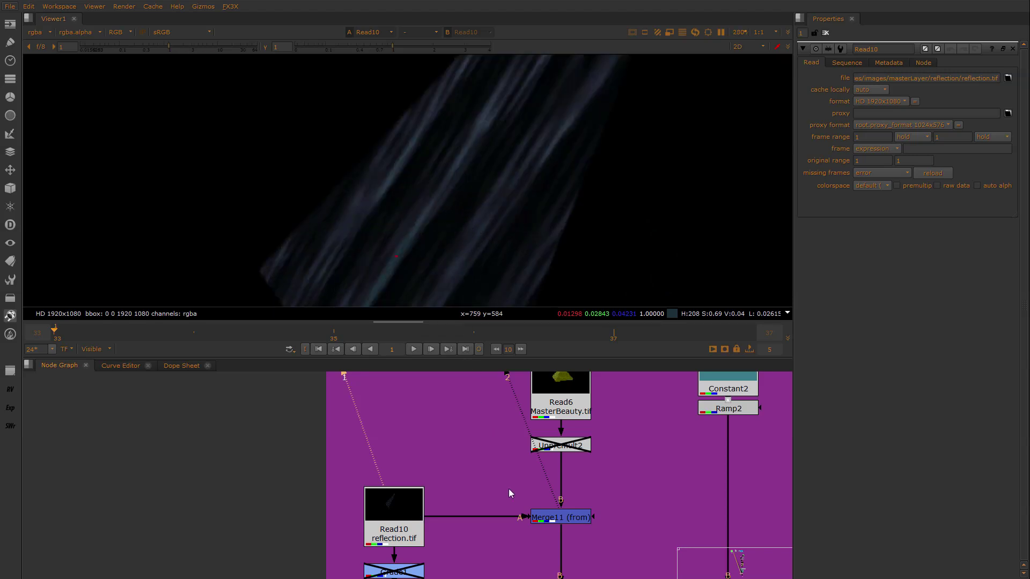
pyautogui.scroll(-3, 475, 453)
pyautogui.moveTo(477, 449); pyautogui.dragTo(495, 470, button='middle')
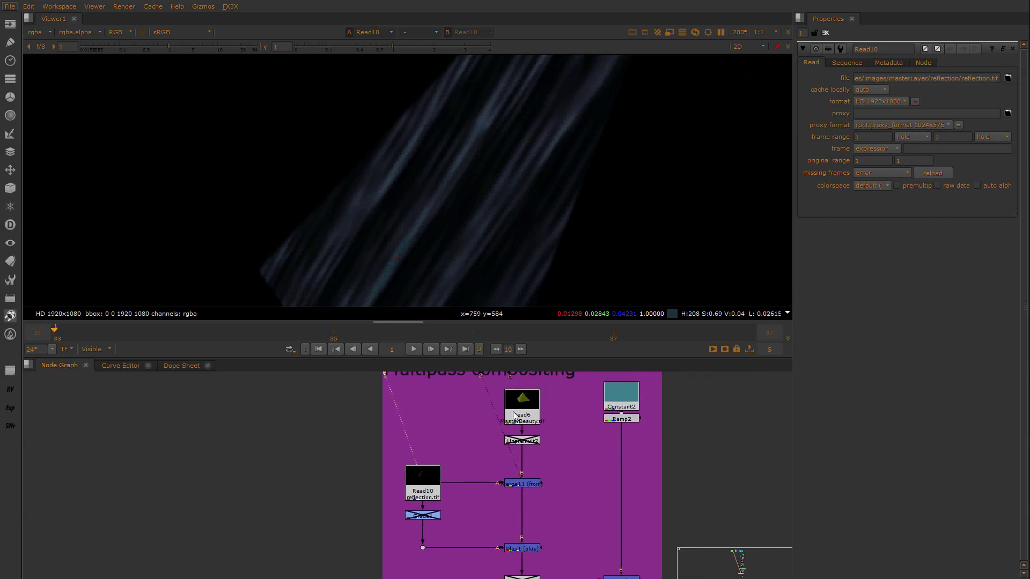
# Copy the Read6 beauty and Read10 reflection nodes and paste them outside the Multipass compositing backdrop
pyautogui.click(522, 414)
pyautogui.press('1')
pyautogui.click(437, 482)
pyautogui.press('1')
pyautogui.hotkey('ctrl', 'c')
pyautogui.moveTo(253, 435); pyautogui.dragTo(417, 440, button='middle')
pyautogui.click(417, 442)
pyautogui.hotkey('ctrl', 'v')
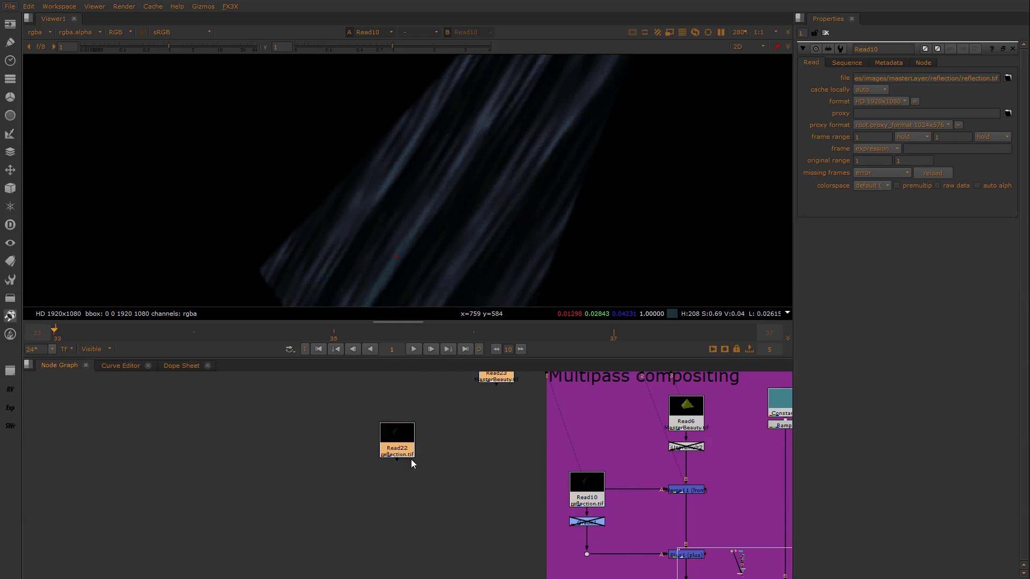
# Arrange the pasted MasterBeauty and reflection Read nodes side by side in the empty area of the node graph
pyautogui.scroll(2, 412, 462)
pyautogui.scroll(-2, 426, 460)
pyautogui.scroll(-1, 481, 444)
pyautogui.moveTo(483, 417); pyautogui.dragTo(490, 444, button='middle')
pyautogui.moveTo(501, 415); pyautogui.dragTo(395, 497)
pyautogui.click(423, 512)
pyautogui.moveTo(484, 466); pyautogui.dragTo(454, 516)
pyautogui.scroll(3, 424, 511)
# Merge Read22 as input A with Read23 as input B, view the result and set the operation to minus
pyautogui.press('m')
pyautogui.moveTo(397, 493); pyautogui.dragTo(324, 471)
pyautogui.moveTo(462, 503); pyautogui.dragTo(432, 459)
pyautogui.moveTo(431, 459); pyautogui.dragTo(469, 446)
pyautogui.moveTo(460, 522); pyautogui.dragTo(466, 505)
pyautogui.press('1')
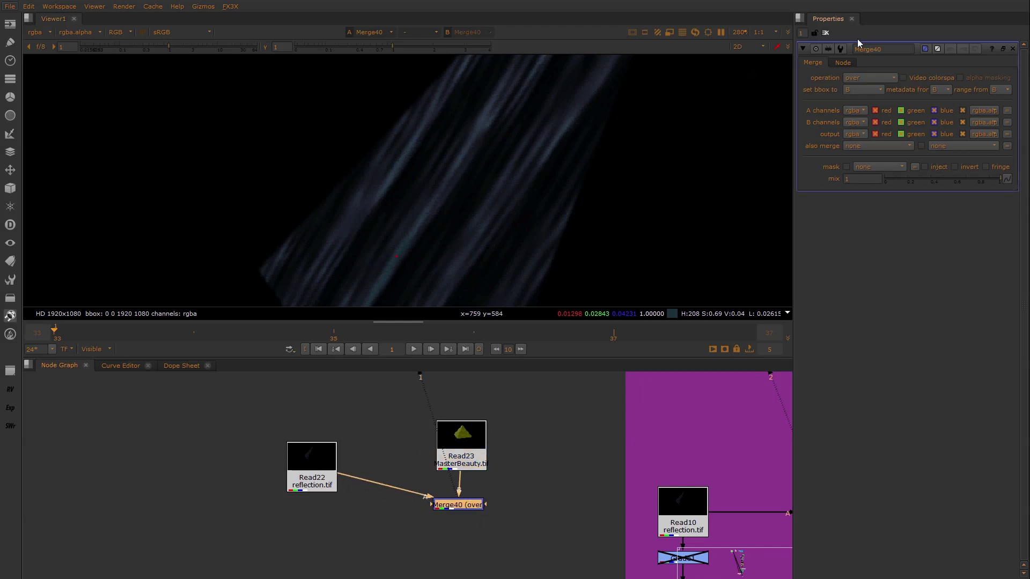
pyautogui.click(869, 77)
pyautogui.click(888, 200)
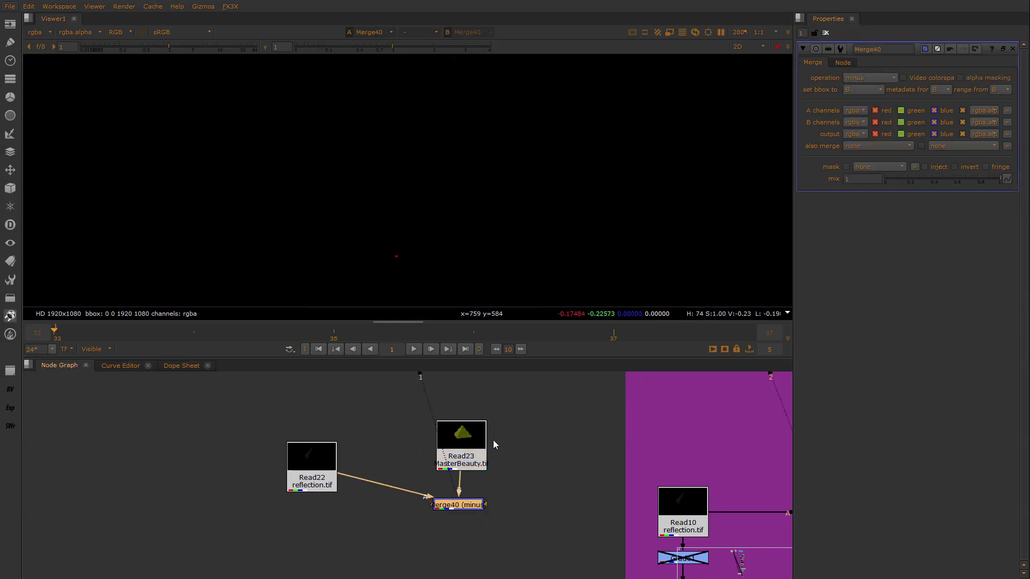
# Swap the minus Merge's inputs so MasterBeauty feeds A and reflection feeds B, and align Read22 level with the Merge
pyautogui.click(459, 507)
pyautogui.hotkey('shift', 'x')
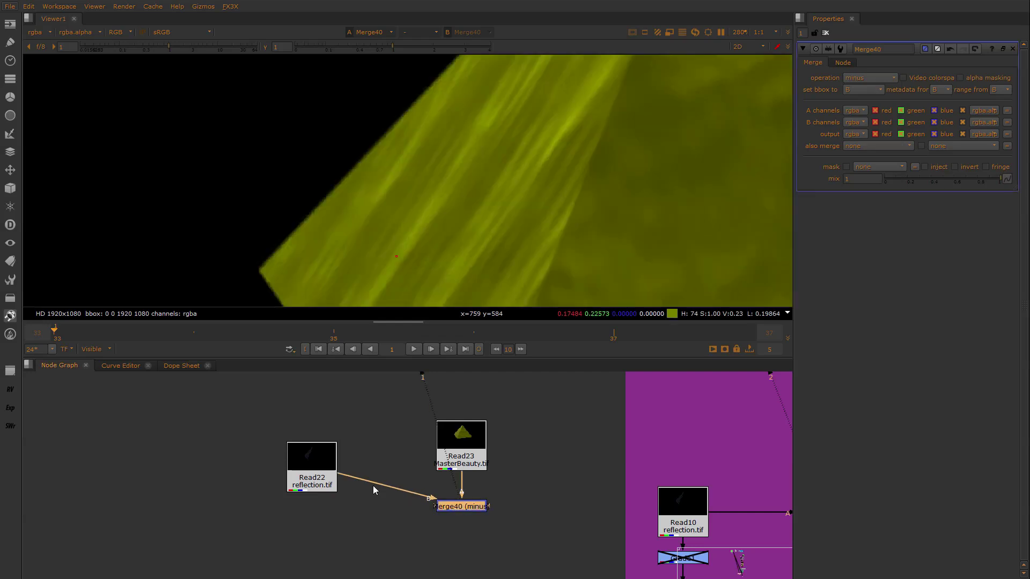
pyautogui.scroll(4, 372, 485)
pyautogui.moveTo(255, 382); pyautogui.dragTo(256, 447)
pyautogui.scroll(-3, 390, 475)
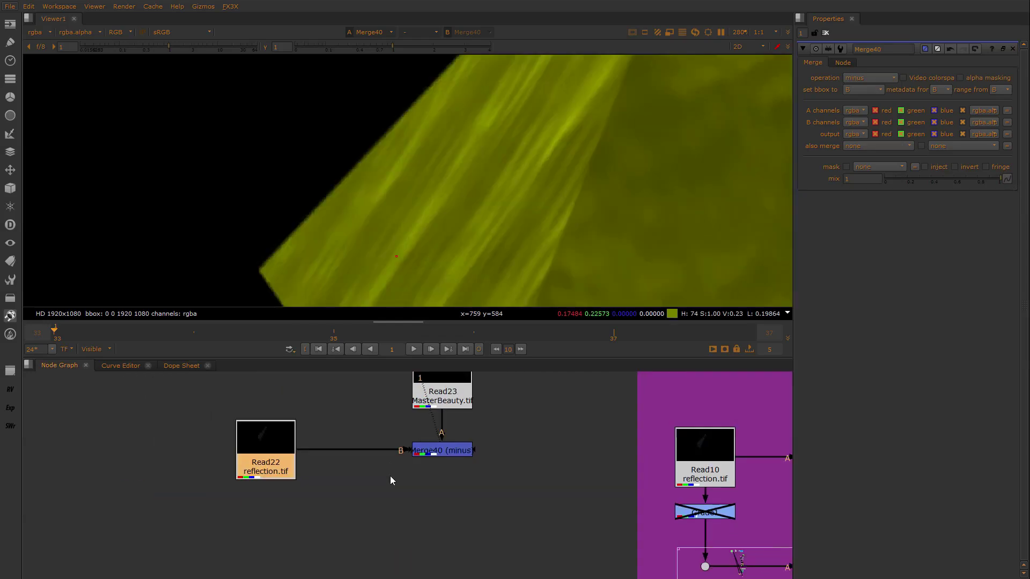
pyautogui.moveTo(390, 475); pyautogui.dragTo(401, 514, button='middle')
pyautogui.click(450, 488)
# Compare the Read23 beauty with the Merge40 subtraction in the viewer, examining the streaks on the pyramid's side face
pyautogui.scroll(-6, 545, 194)
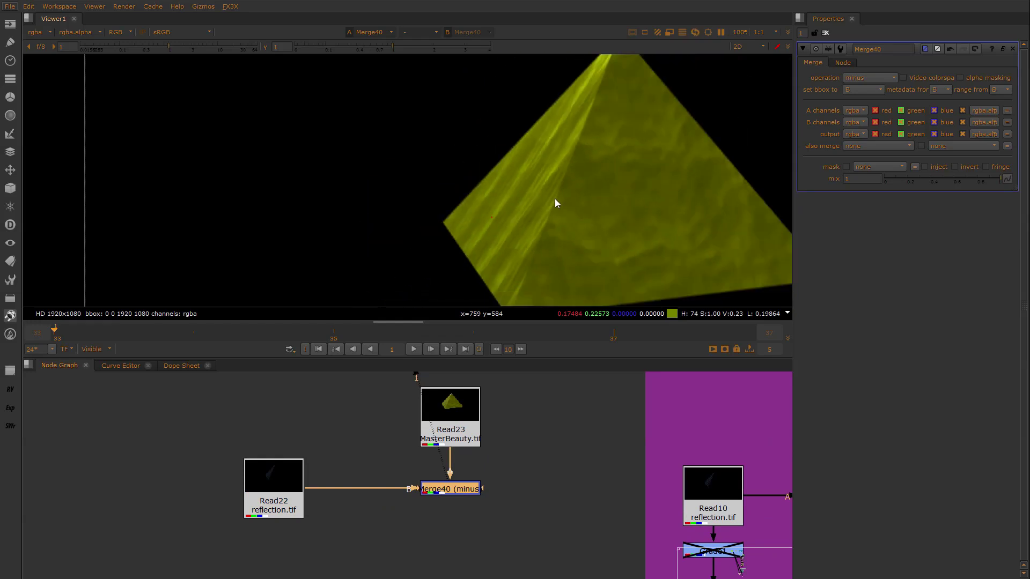
pyautogui.scroll(3, 569, 200)
pyautogui.click(449, 432)
pyautogui.press('3')
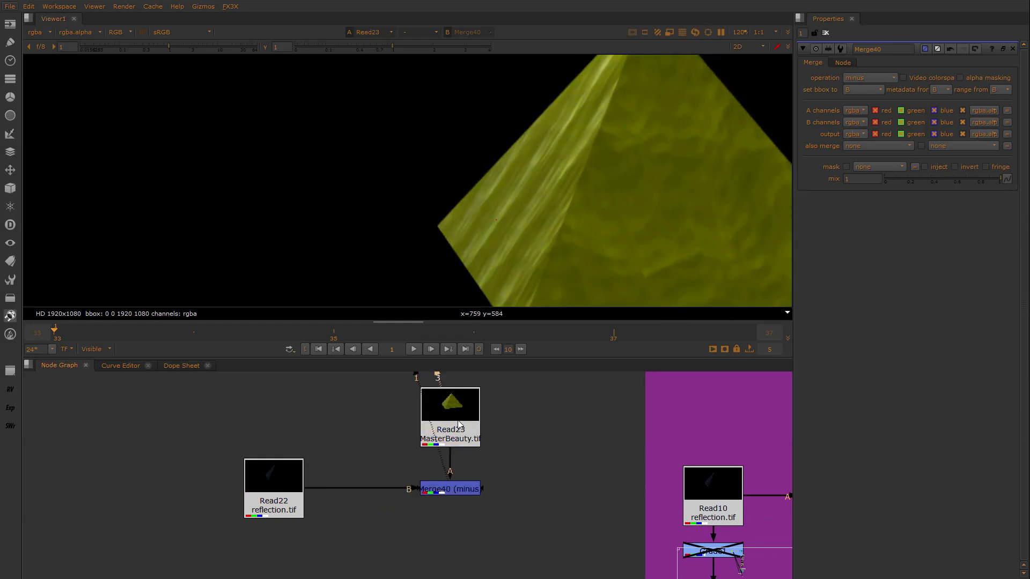
pyautogui.click(448, 482)
pyautogui.press('3')
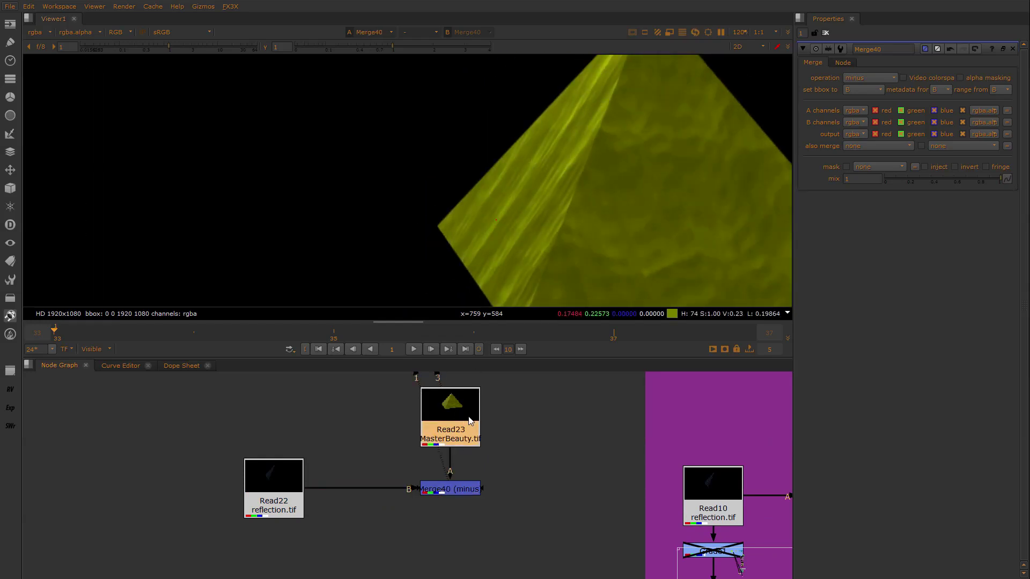
pyautogui.scroll(5, 481, 207)
pyautogui.scroll(2, 541, 164)
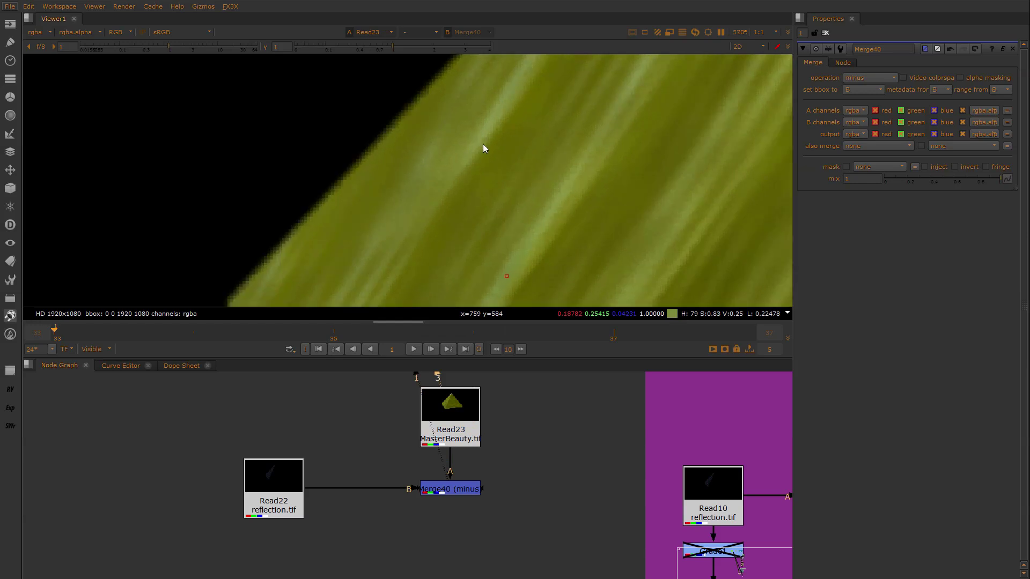
pyautogui.click(446, 491)
pyautogui.press('1')
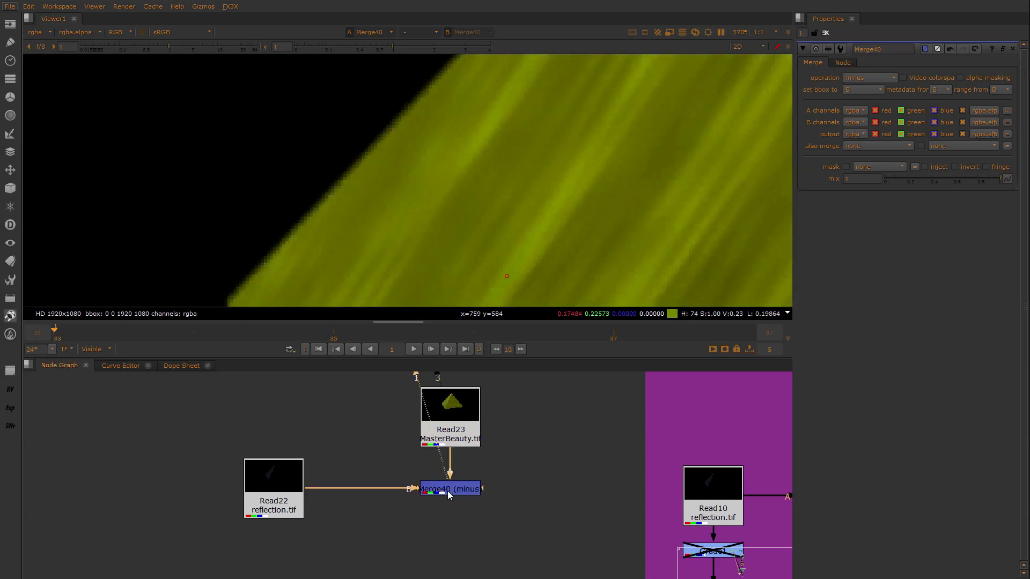
pyautogui.click(450, 493)
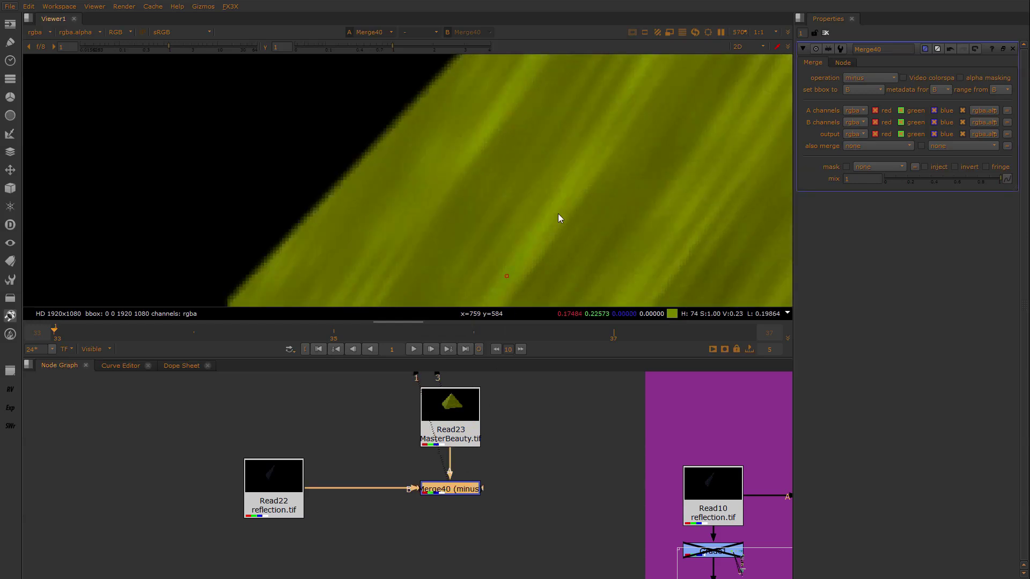
pyautogui.scroll(-1, 558, 214)
pyautogui.scroll(2, 603, 193)
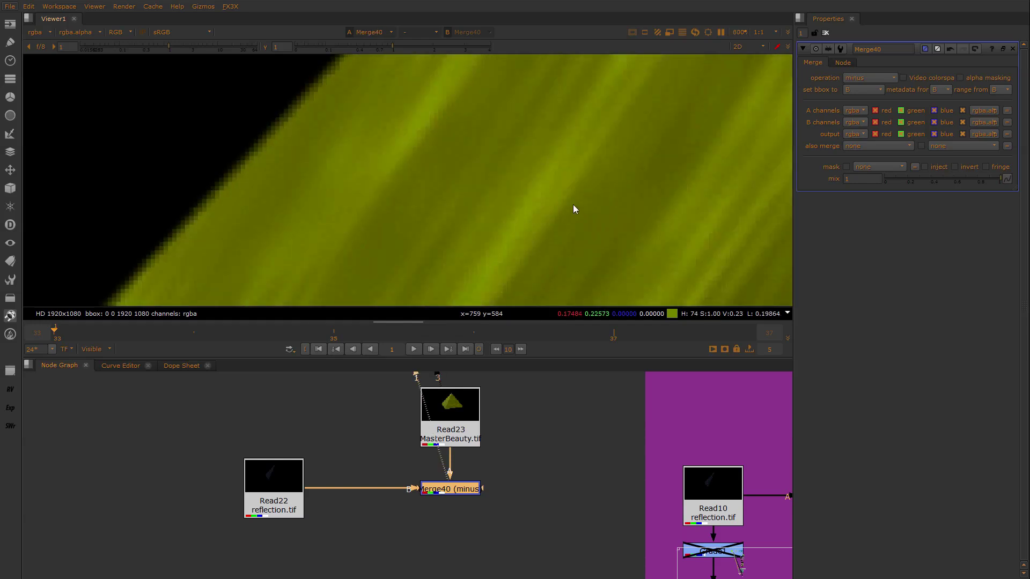
# View the Read22 reflection pass, return to Merge40 and examine the same streaks with the reflection subtracted
pyautogui.click(288, 477)
pyautogui.press('1')
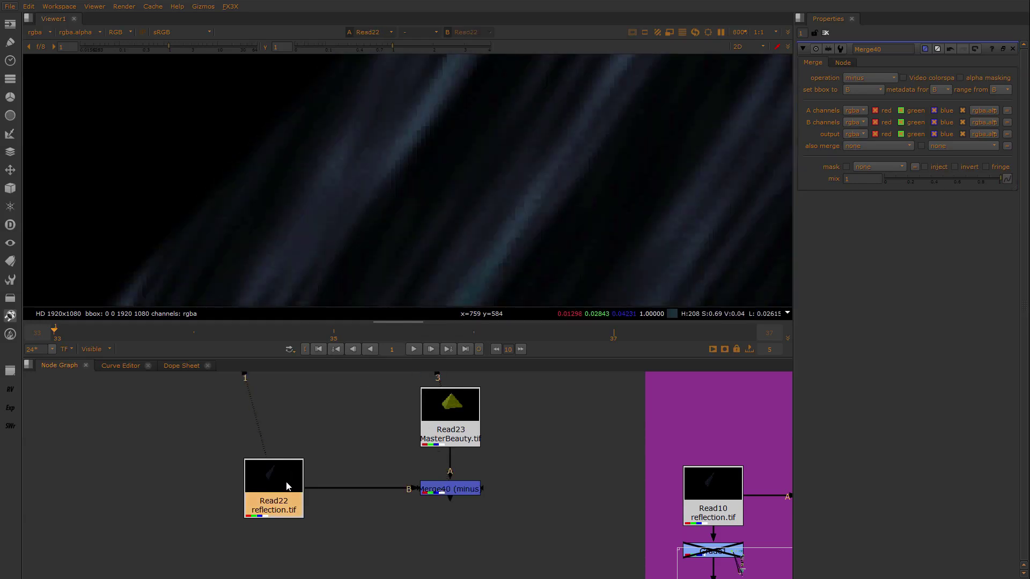
pyautogui.click(469, 489)
pyautogui.press('1')
pyautogui.scroll(-1, 481, 202)
pyautogui.scroll(-3, 493, 198)
pyautogui.moveTo(493, 198); pyautogui.dragTo(542, 137, button='middle')
pyautogui.scroll(-1, 539, 204)
pyautogui.scroll(4, 539, 204)
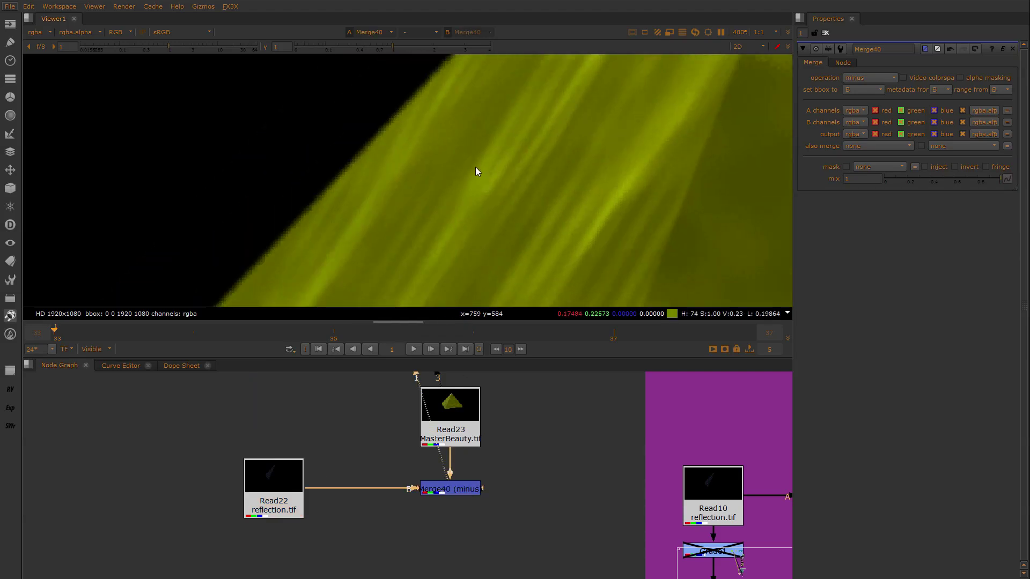
pyautogui.moveTo(475, 168); pyautogui.dragTo(516, 143, button='middle')
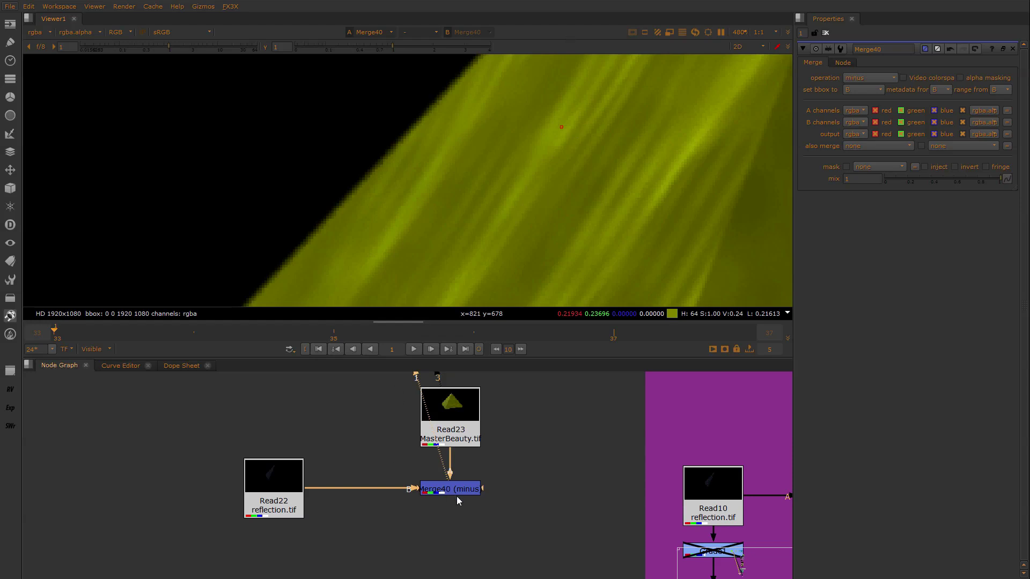
# Move the Read23 MasterBeauty node further up to leave more space above the minus Merge
pyautogui.moveTo(458, 497); pyautogui.dragTo(460, 480, button='middle')
pyautogui.doubleClick(463, 474)
pyautogui.scroll(-4, 520, 208)
pyautogui.scroll(-2, 515, 206)
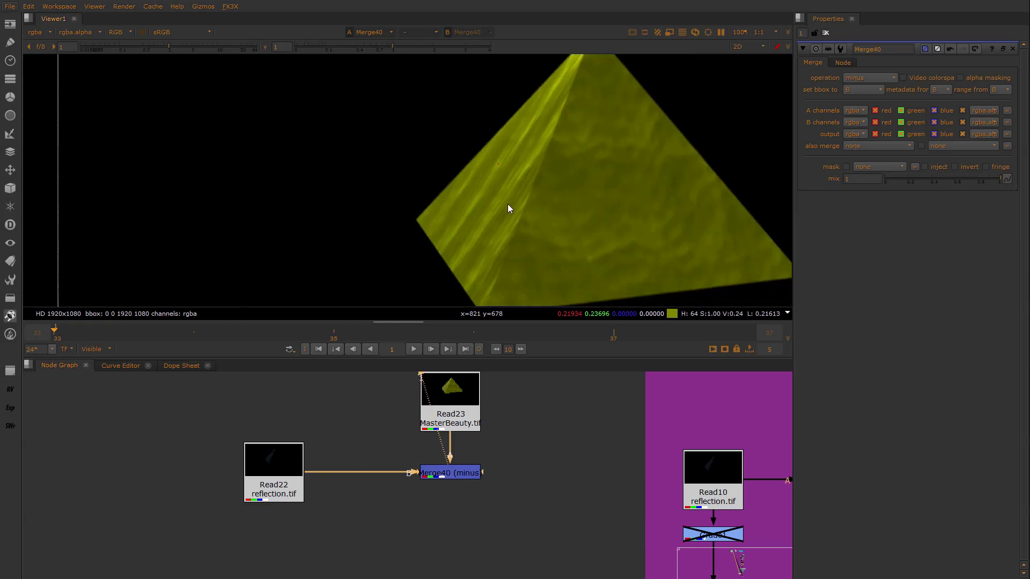
pyautogui.moveTo(501, 427); pyautogui.dragTo(497, 485, button='middle')
pyautogui.moveTo(466, 472); pyautogui.dragTo(465, 445)
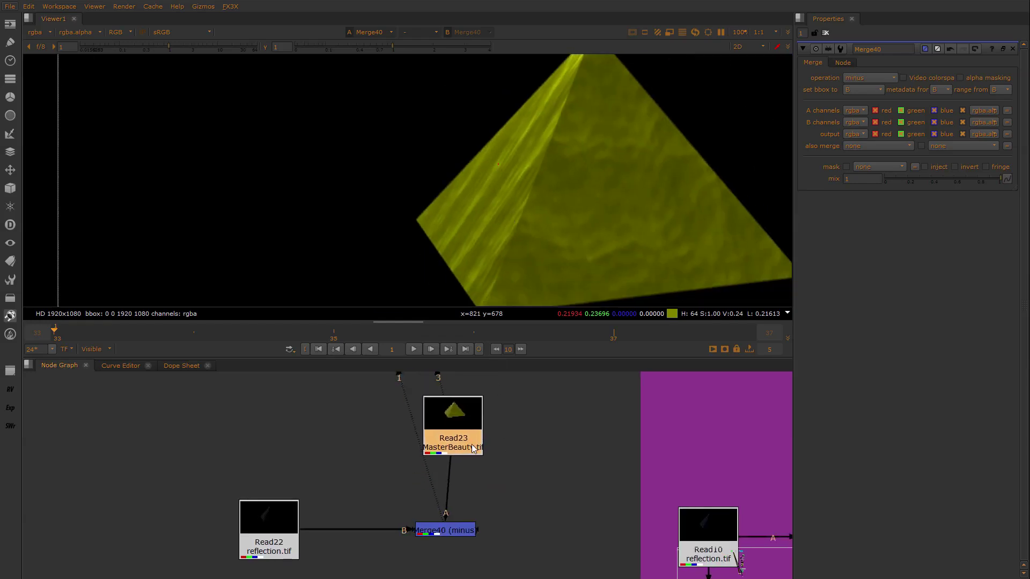
pyautogui.moveTo(465, 445); pyautogui.dragTo(453, 404, button='middle')
pyautogui.moveTo(452, 481); pyautogui.dragTo(459, 465, button='middle')
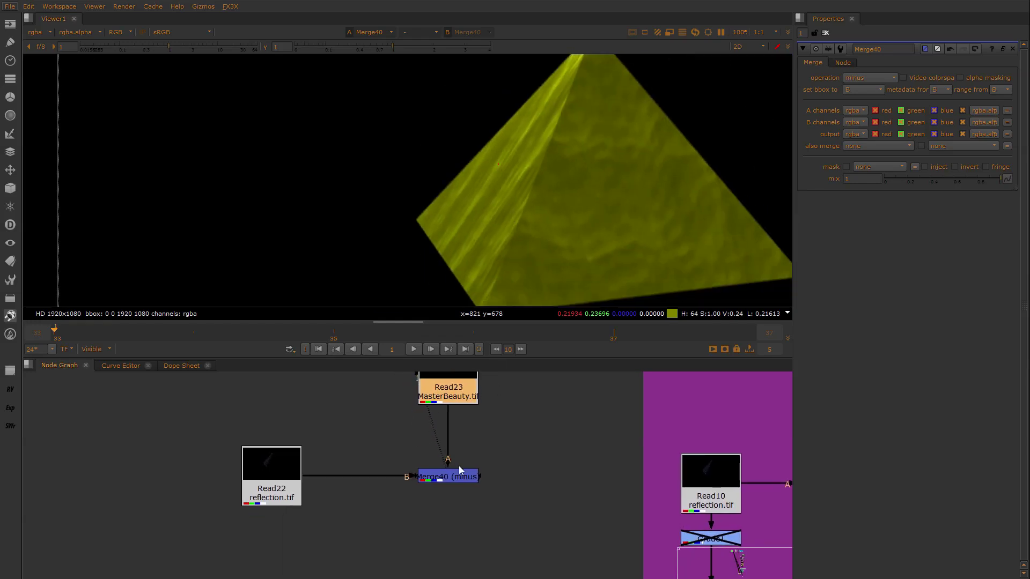
pyautogui.doubleClick(460, 475)
# Add a Grade node below the Read22 reflection and view its output
pyautogui.moveTo(387, 509); pyautogui.dragTo(406, 465, button='middle')
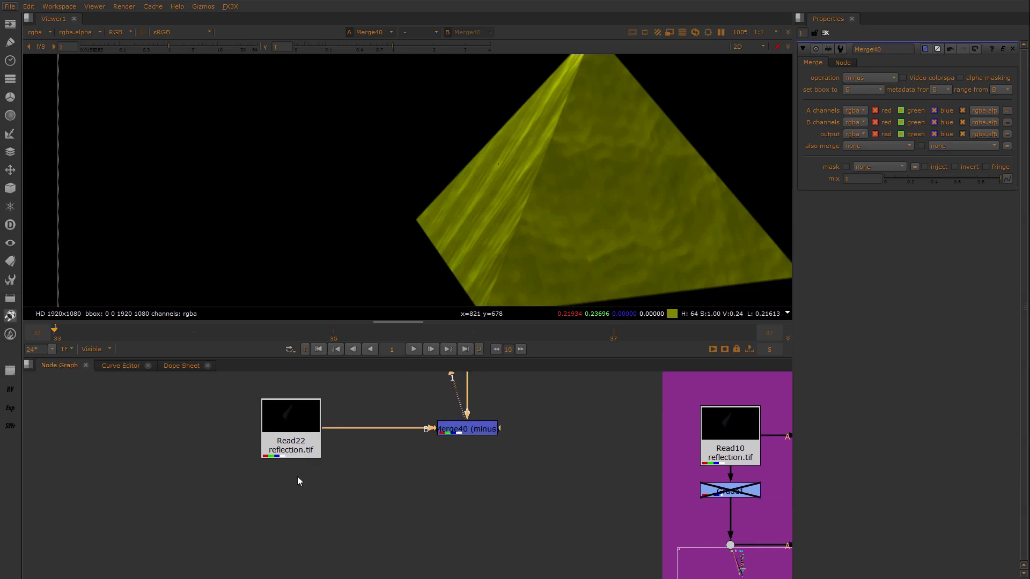
pyautogui.click(297, 482)
pyautogui.press('g')
pyautogui.moveTo(307, 504); pyautogui.dragTo(302, 505)
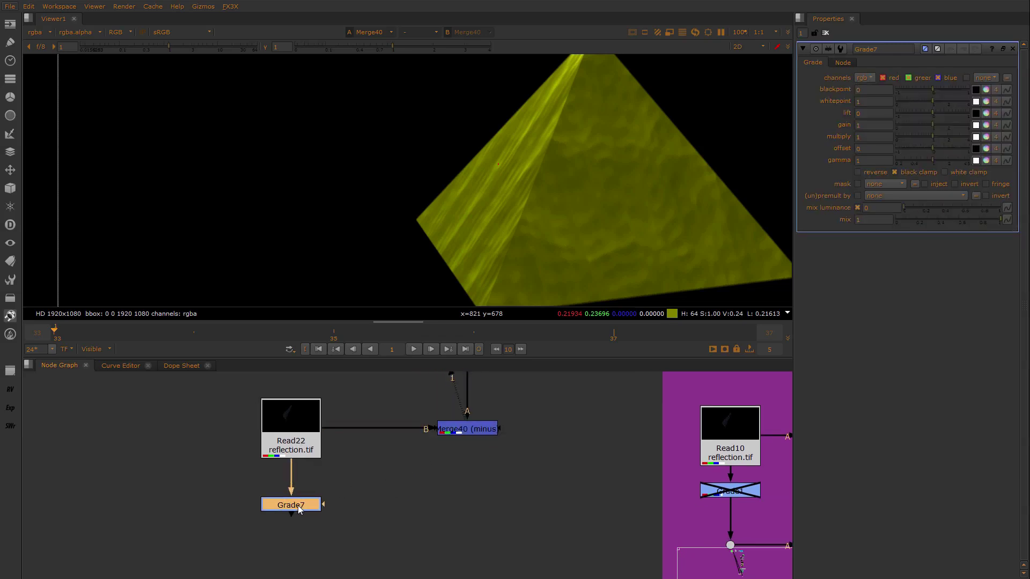
pyautogui.press('1')
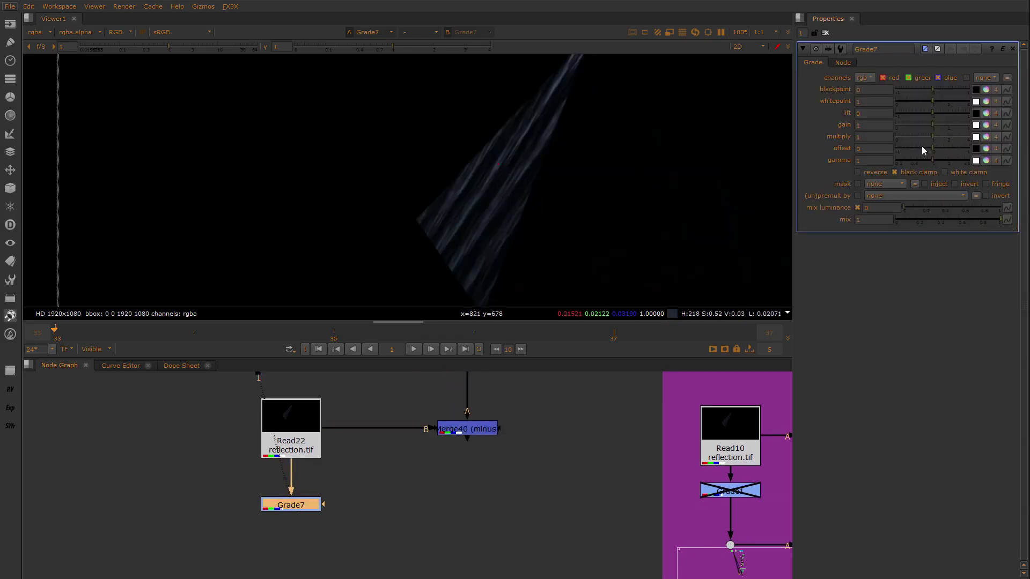
# Tint the reflection Grade's gain with red at 4, green at 0.12 and reduced blue, and view Merge40 again
pyautogui.click(987, 125)
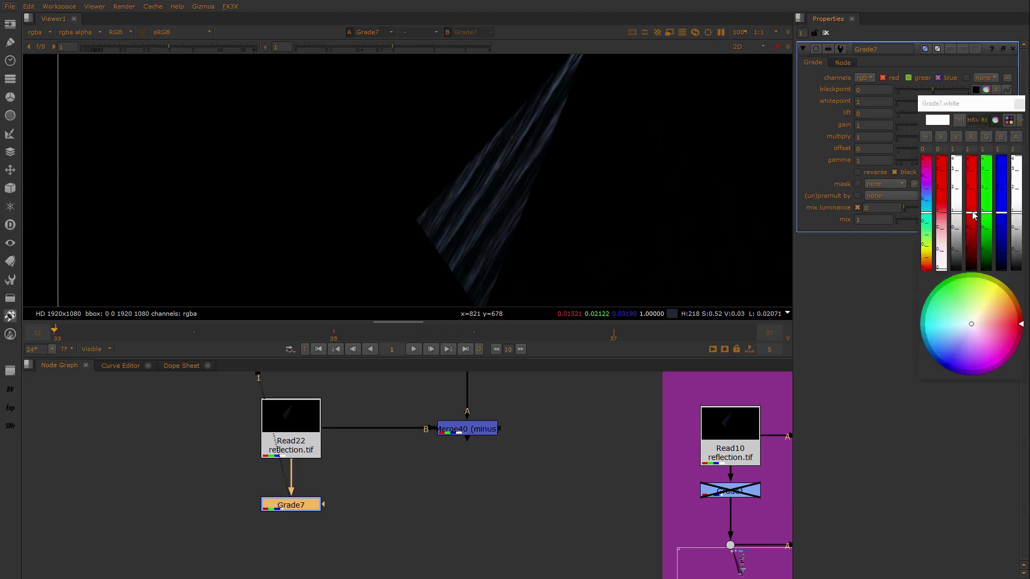
pyautogui.moveTo(974, 217); pyautogui.dragTo(971, 148)
pyautogui.moveTo(988, 214); pyautogui.dragTo(987, 250)
pyautogui.click(336, 523)
pyautogui.click(475, 431)
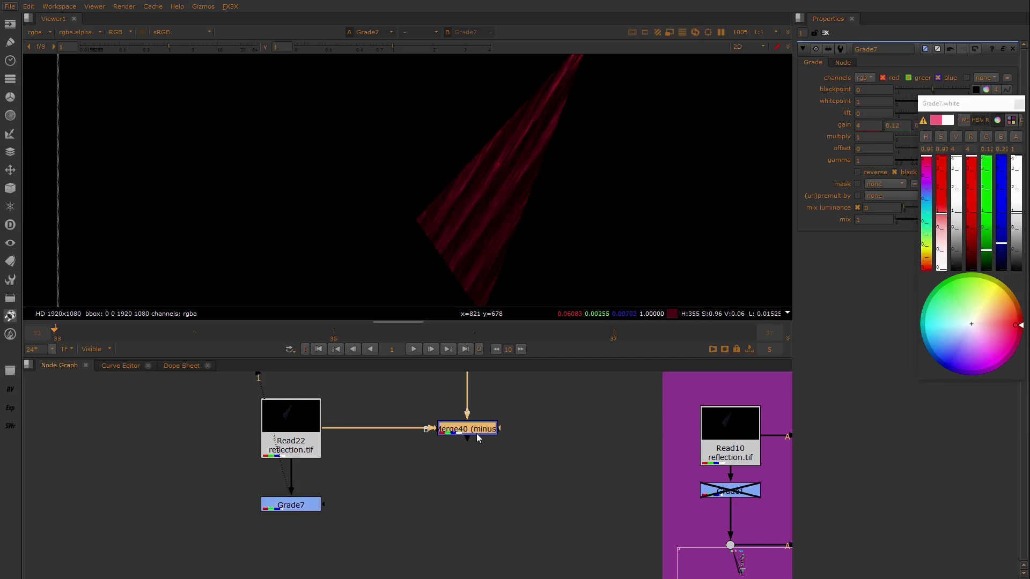
pyautogui.press('1')
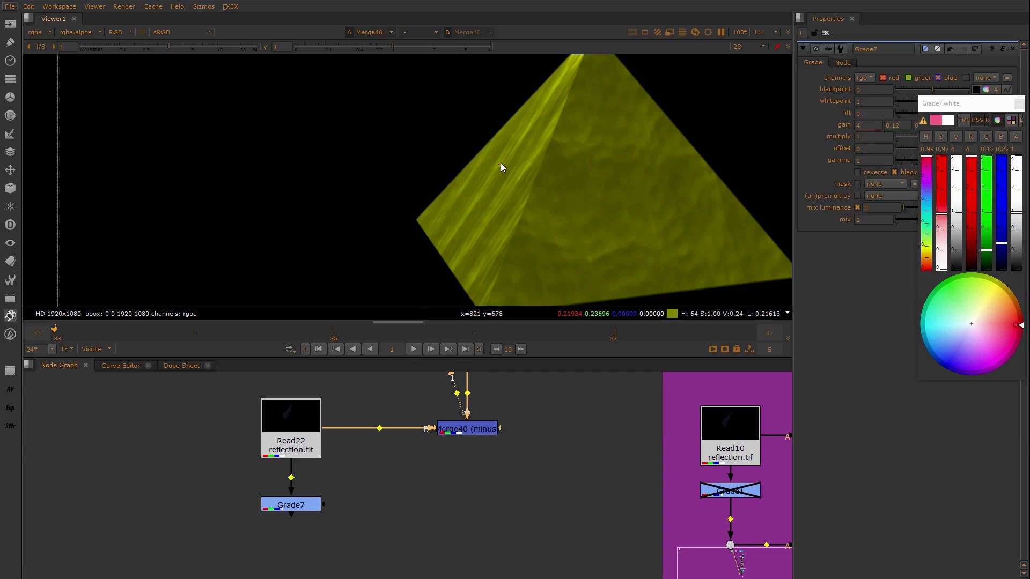
pyautogui.scroll(5, 498, 167)
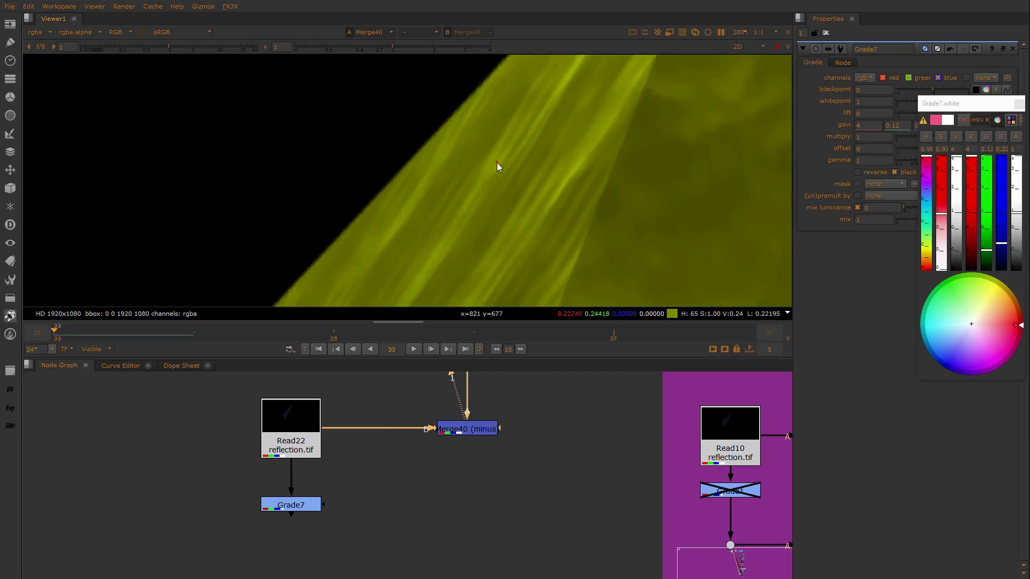
# Merge the graded reflection as input A with Merge40 as input B, align the new node below Merge40 and view it
pyautogui.click(407, 498)
pyautogui.press('m')
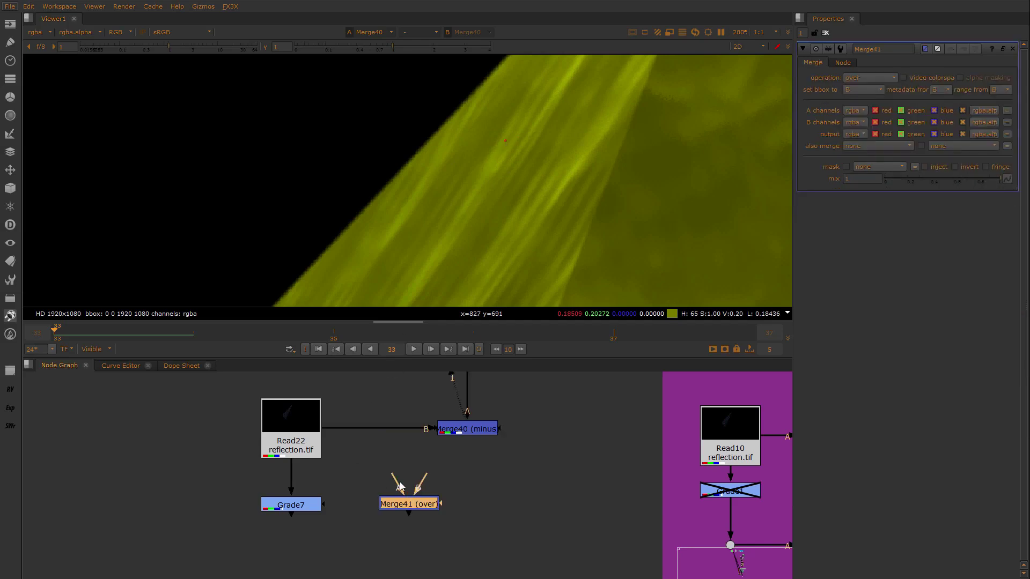
pyautogui.moveTo(400, 486); pyautogui.dragTo(466, 432)
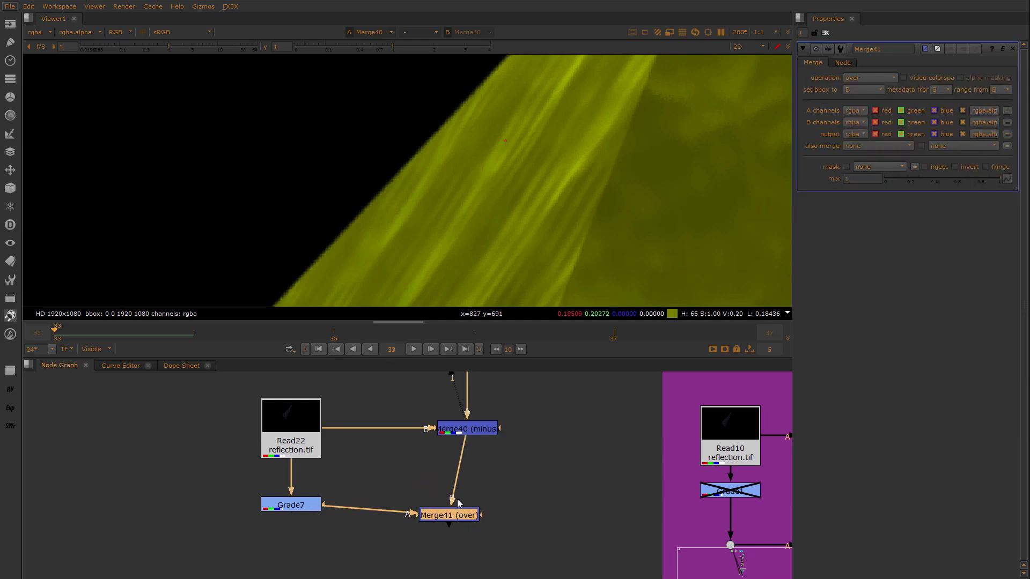
pyautogui.moveTo(459, 514); pyautogui.dragTo(477, 503)
pyautogui.press('1')
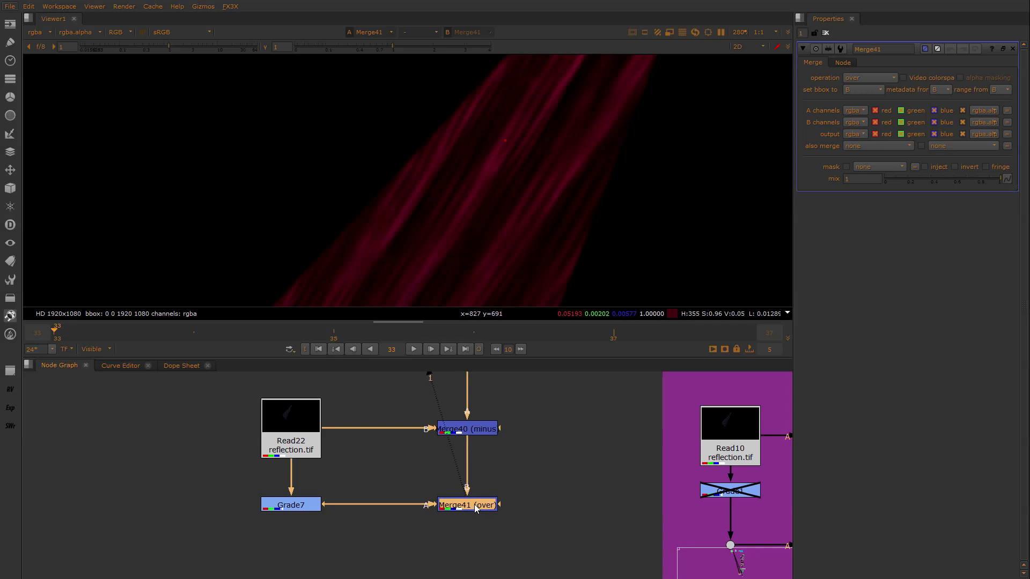
# Set Merge41's operation to plus to add the tinted reflection back onto the subtracted beauty
pyautogui.click(873, 78)
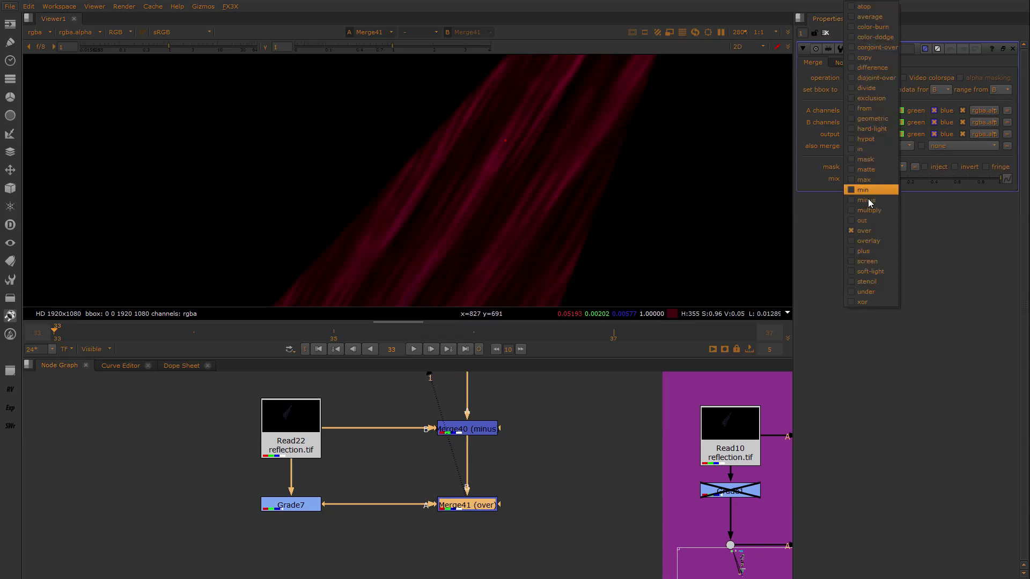
pyautogui.click(866, 250)
pyautogui.click(544, 487)
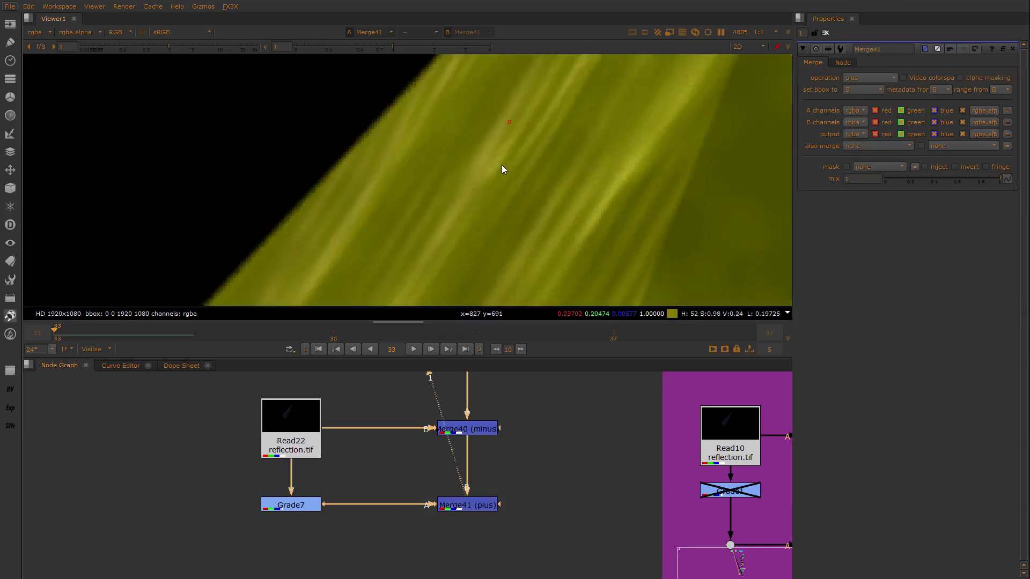
pyautogui.scroll(2, 503, 170)
pyautogui.click(475, 505)
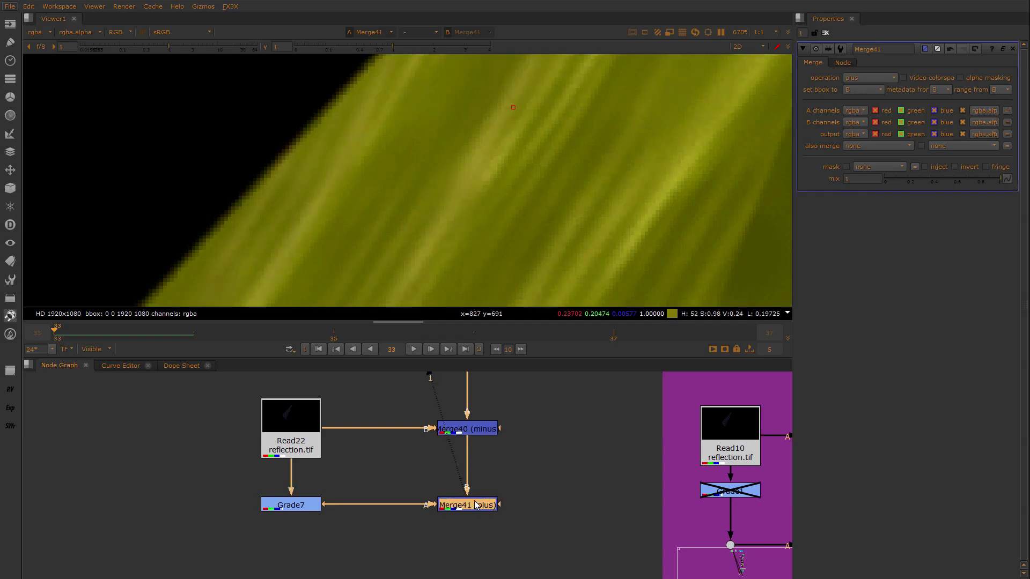
pyautogui.click(481, 493)
# Compare the original Read23 beauty with the Merge41 composite, examining the recoloured streaks on the pyramid
pyautogui.scroll(-4, 480, 494)
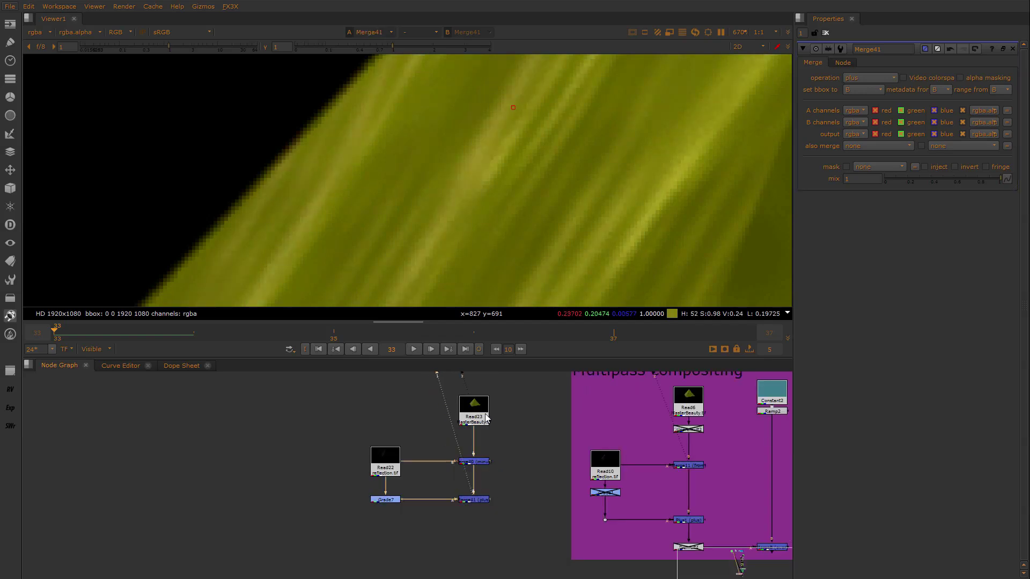
pyautogui.scroll(-5, 359, 223)
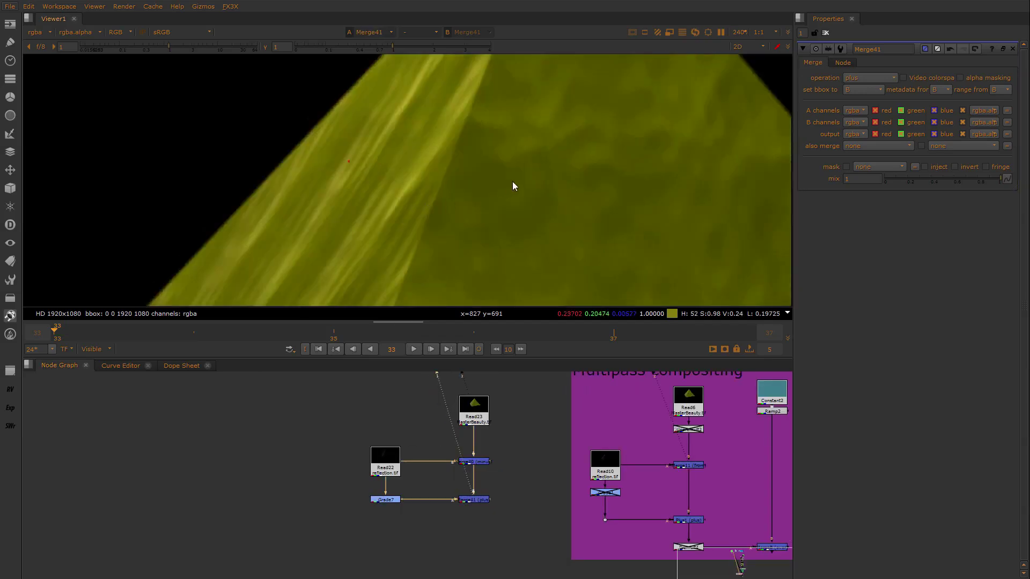
pyautogui.scroll(4, 462, 161)
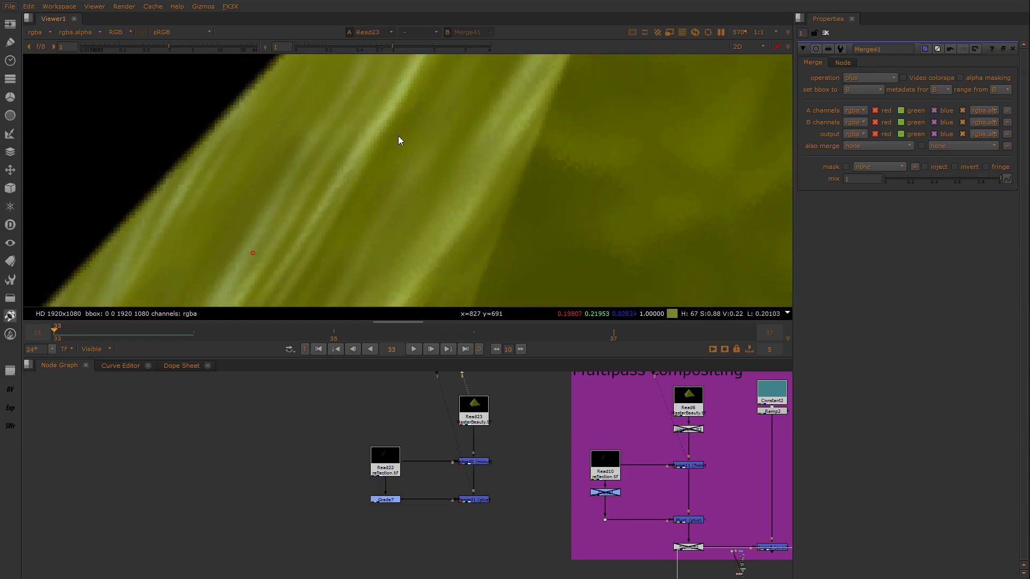
pyautogui.press('1')
pyautogui.press('3')
pyautogui.press('1')
pyautogui.scroll(1, 410, 462)
pyautogui.scroll(-2, 410, 461)
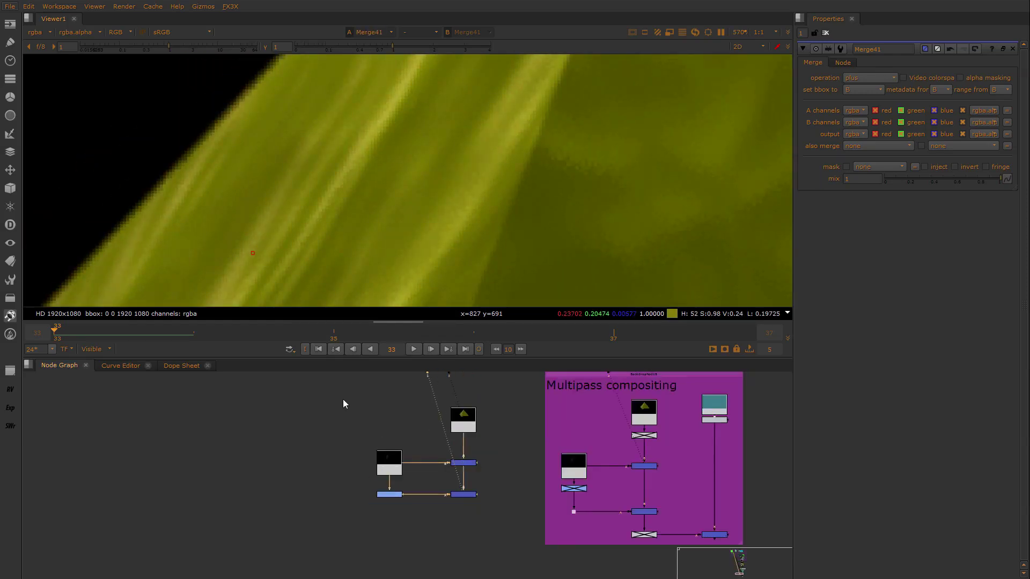
pyautogui.moveTo(356, 404); pyautogui.dragTo(497, 517)
pyautogui.scroll(2, 442, 479)
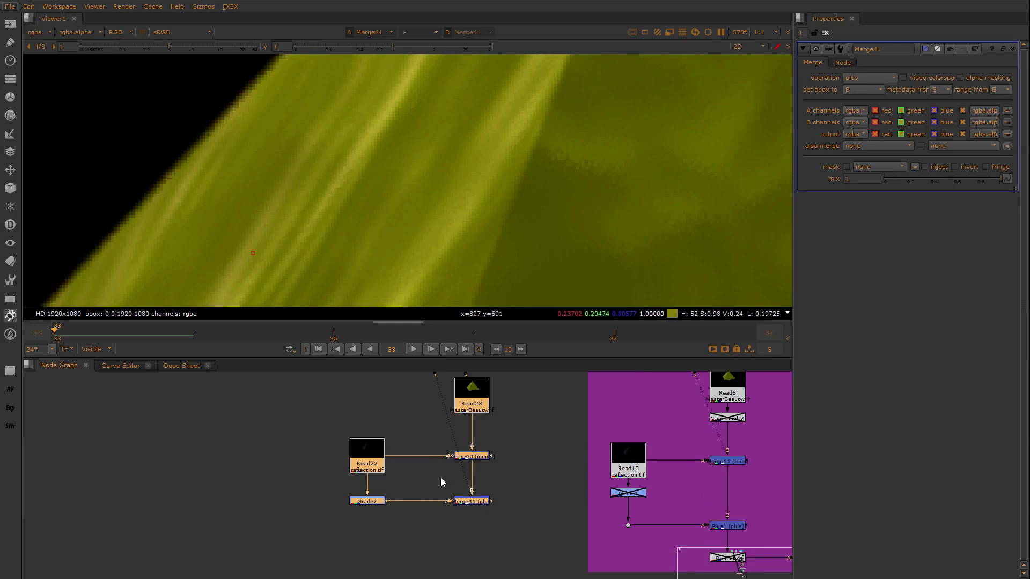
pyautogui.scroll(2, 440, 479)
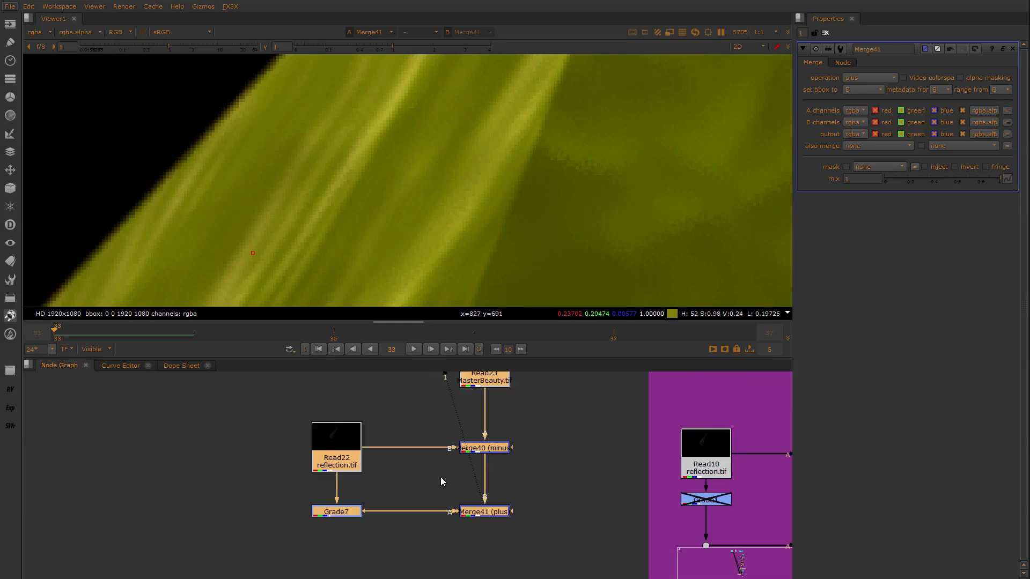
pyautogui.moveTo(537, 412); pyautogui.dragTo(327, 475)
pyautogui.moveTo(408, 403); pyautogui.dragTo(300, 468)
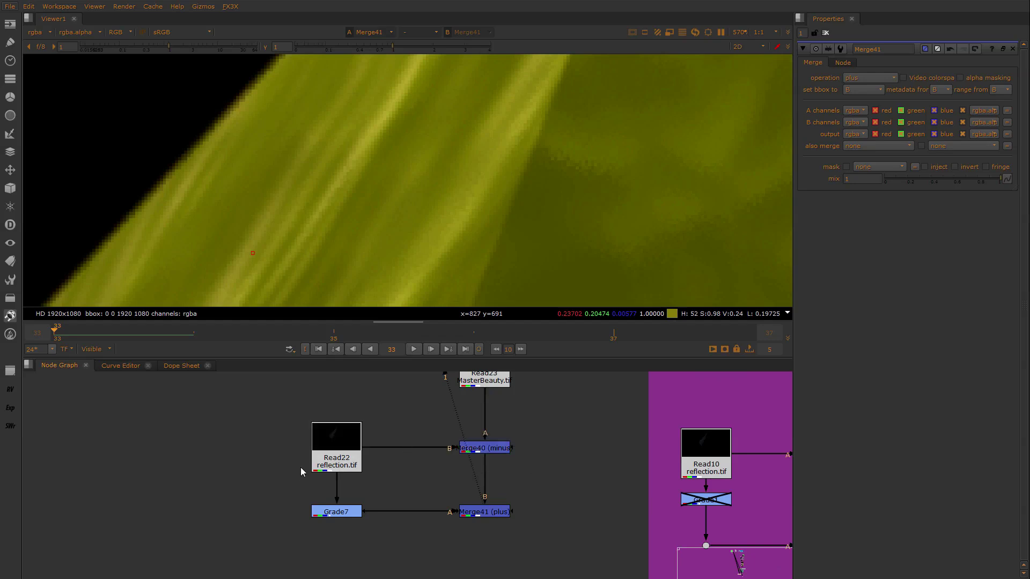
# Compare the Grade7 tinted reflection with the Merge41 composite, examining the streaks along the pyramid's edge
pyautogui.moveTo(399, 403); pyautogui.dragTo(297, 472)
pyautogui.scroll(1, 479, 426)
pyautogui.moveTo(479, 426); pyautogui.dragTo(479, 448, button='middle')
pyautogui.click(496, 388)
pyautogui.press('1')
pyautogui.moveTo(352, 520); pyautogui.dragTo(360, 468, button='middle')
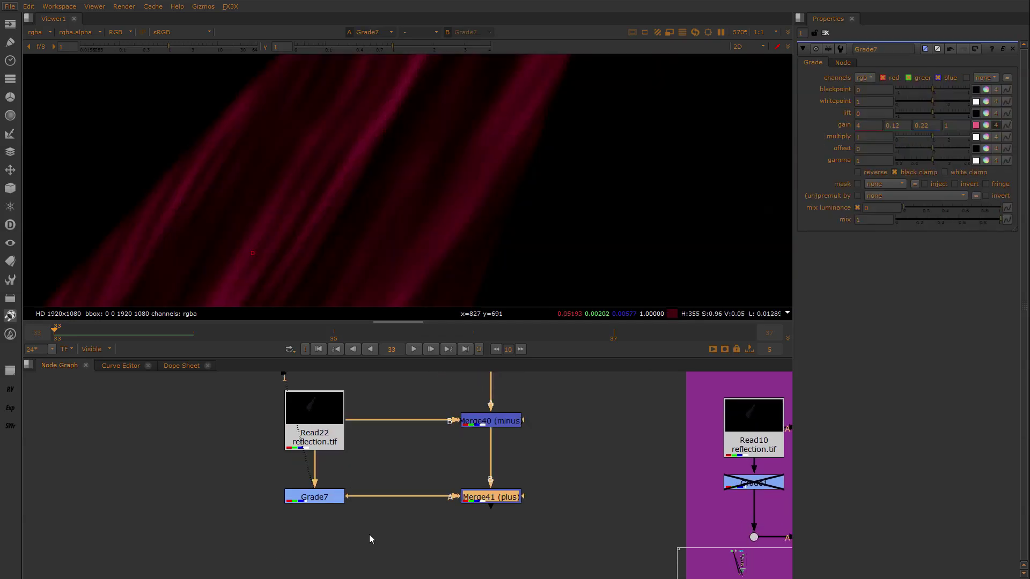
pyautogui.press('1')
pyautogui.click(534, 468)
pyautogui.click(311, 500)
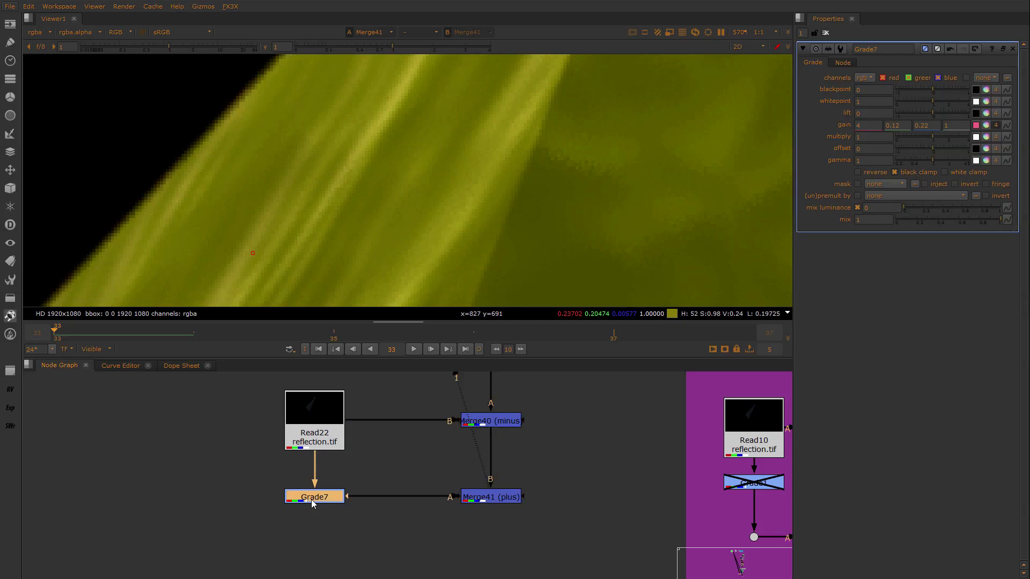
pyautogui.press('1')
pyautogui.scroll(-3, 597, 171)
pyautogui.scroll(3, 579, 177)
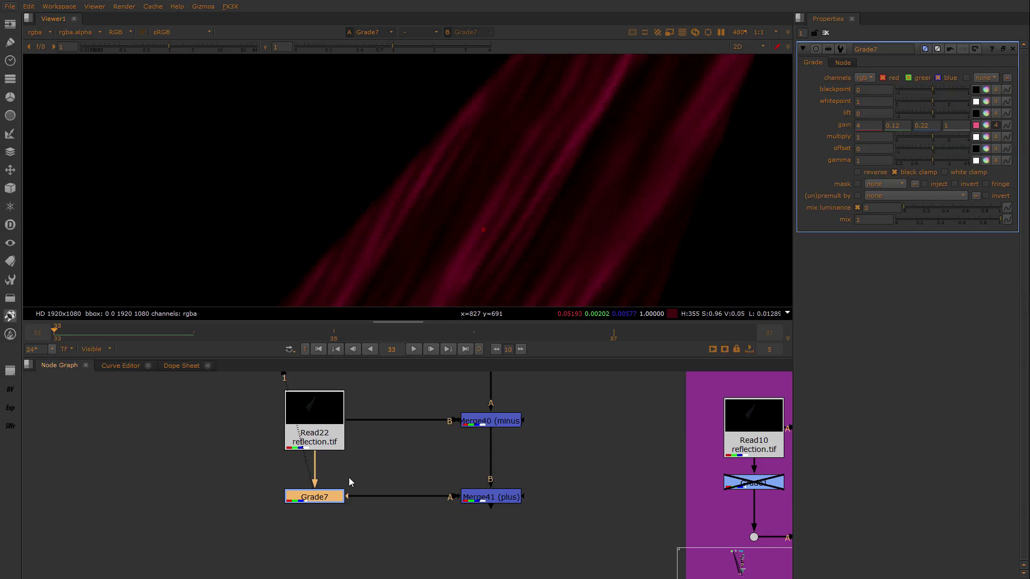
pyautogui.click(488, 497)
pyautogui.press('1')
# Set Grade7's red gain to 20 to strengthen the tinted reflection in the Merge41 composite
pyautogui.click(329, 507)
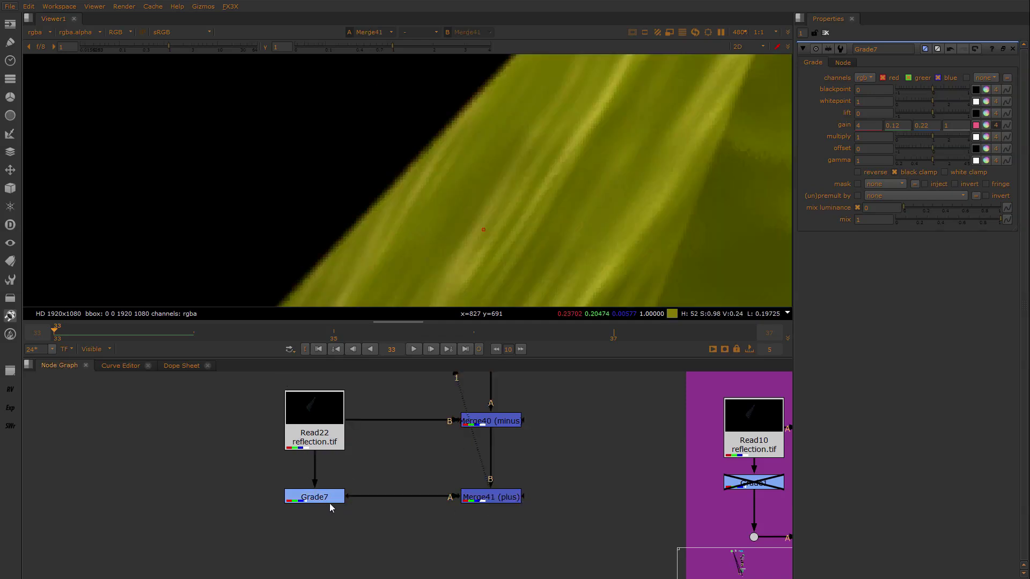
pyautogui.click(329, 502)
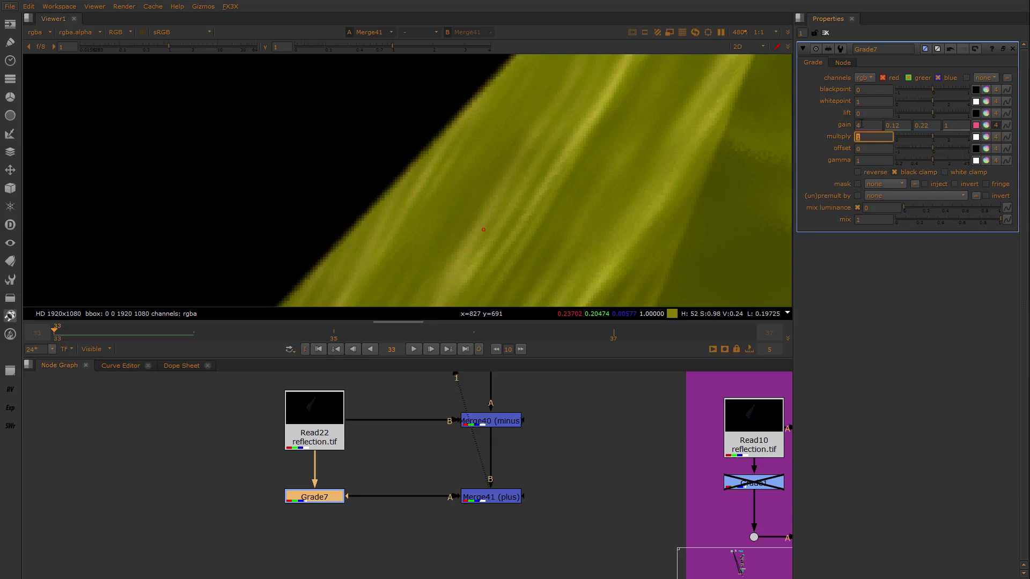
pyautogui.hotkey('shift', 'Tab')
pyautogui.write('20')
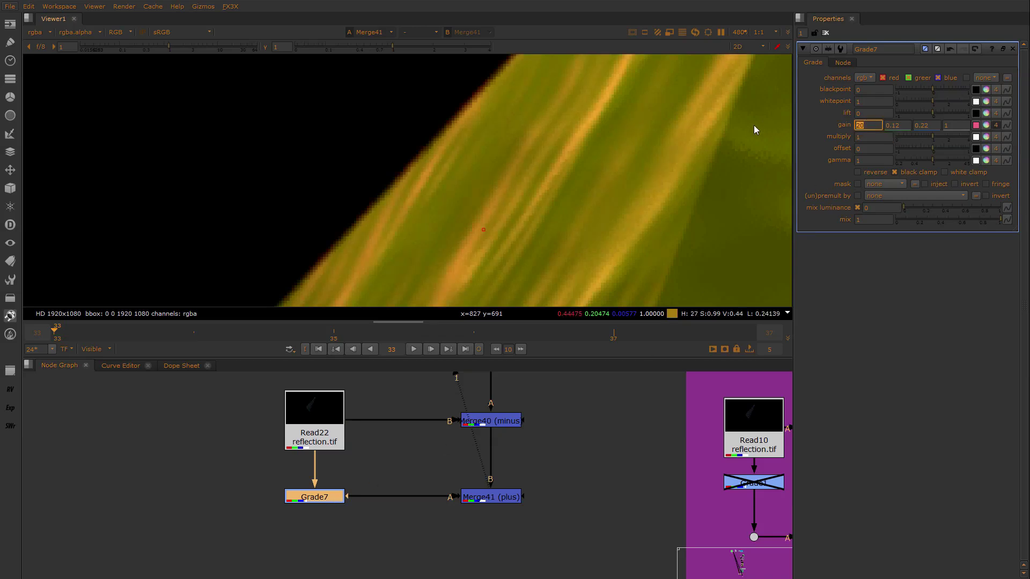
pyautogui.scroll(-2, 741, 127)
pyautogui.moveTo(741, 128); pyautogui.dragTo(506, 163, button='middle')
pyautogui.scroll(-4, 515, 162)
pyautogui.scroll(3, 557, 154)
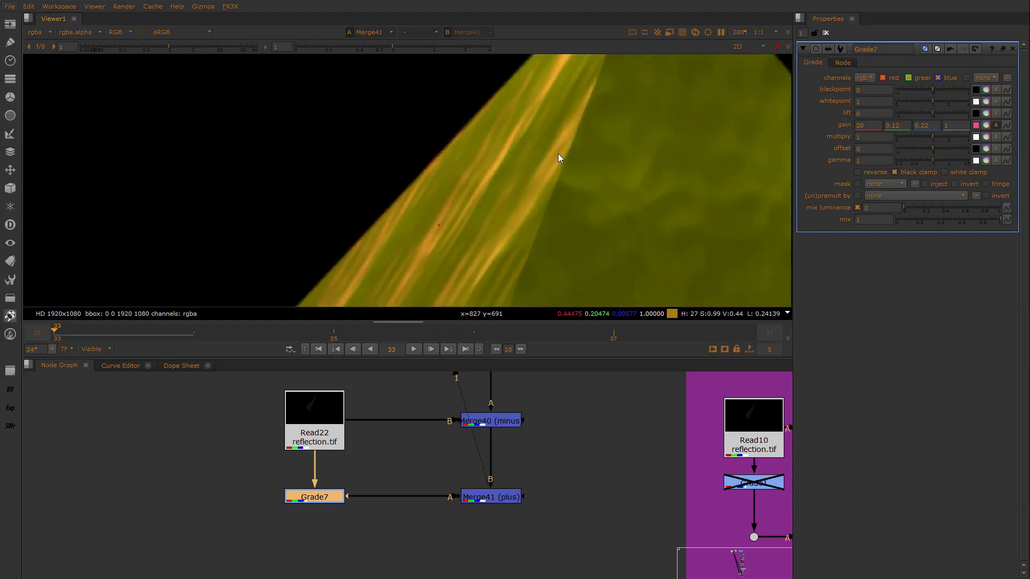
# Toggle Grade7 off and on to compare the Merge41 composite with and without the tint, also checking the raw Read22 reflection
pyautogui.moveTo(394, 453); pyautogui.dragTo(286, 502)
pyautogui.press('d')
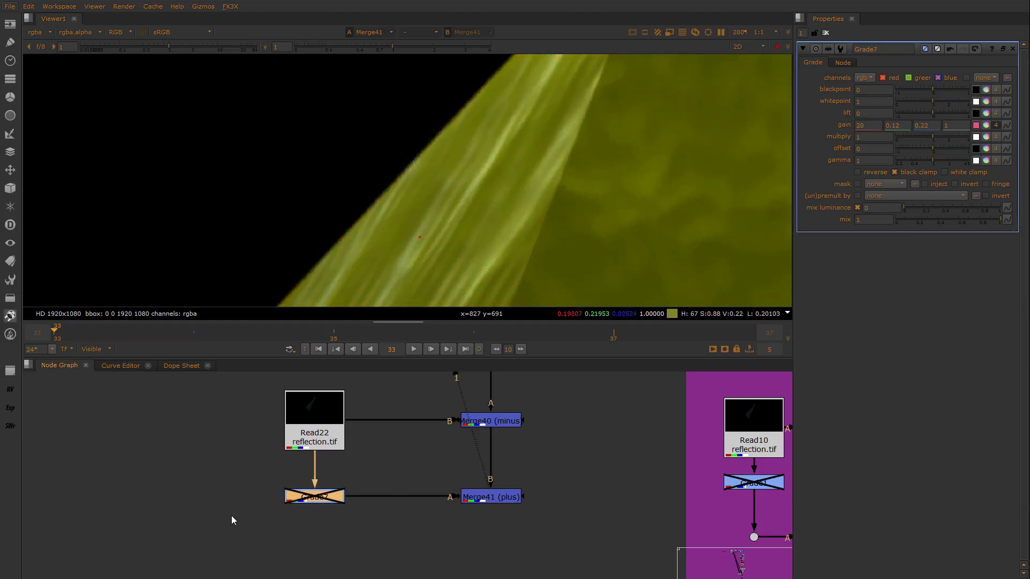
pyautogui.press('d')
pyautogui.press('d')
pyautogui.press('d')
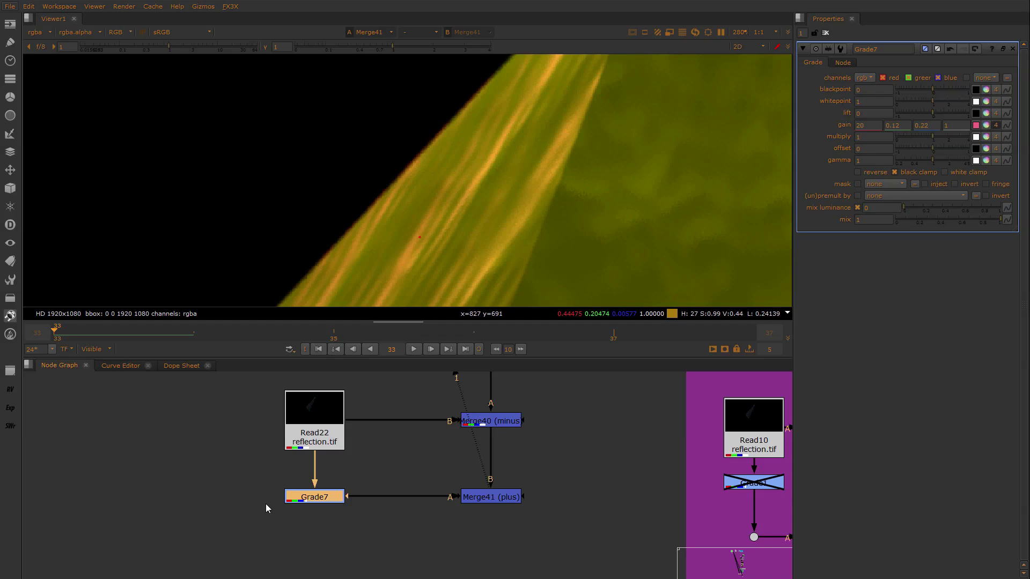
pyautogui.press('d')
pyautogui.press('d')
pyautogui.press('d')
pyautogui.press('d')
pyautogui.click(295, 441)
pyautogui.press('2')
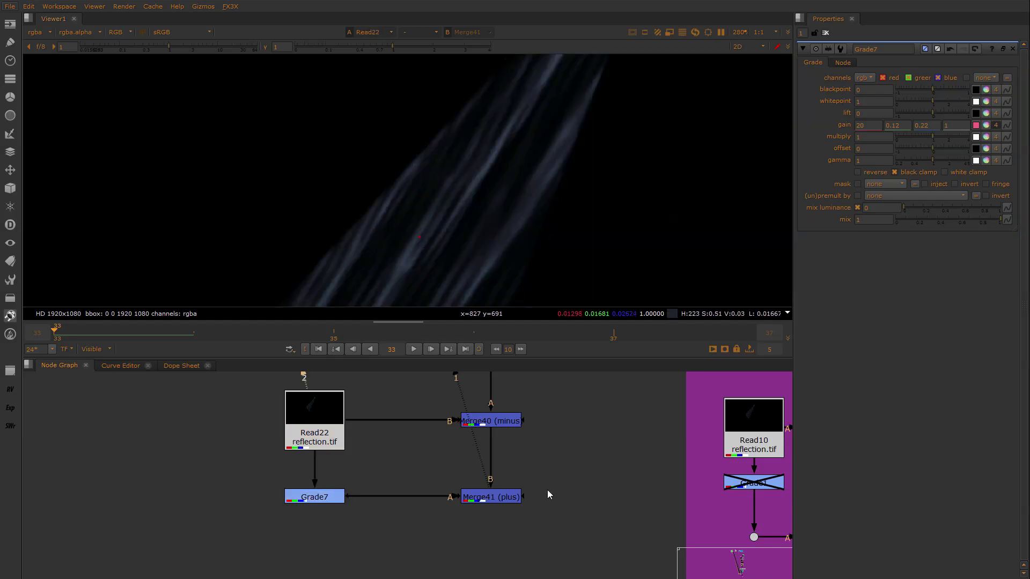
pyautogui.press('1')
pyautogui.scroll(-1, 577, 464)
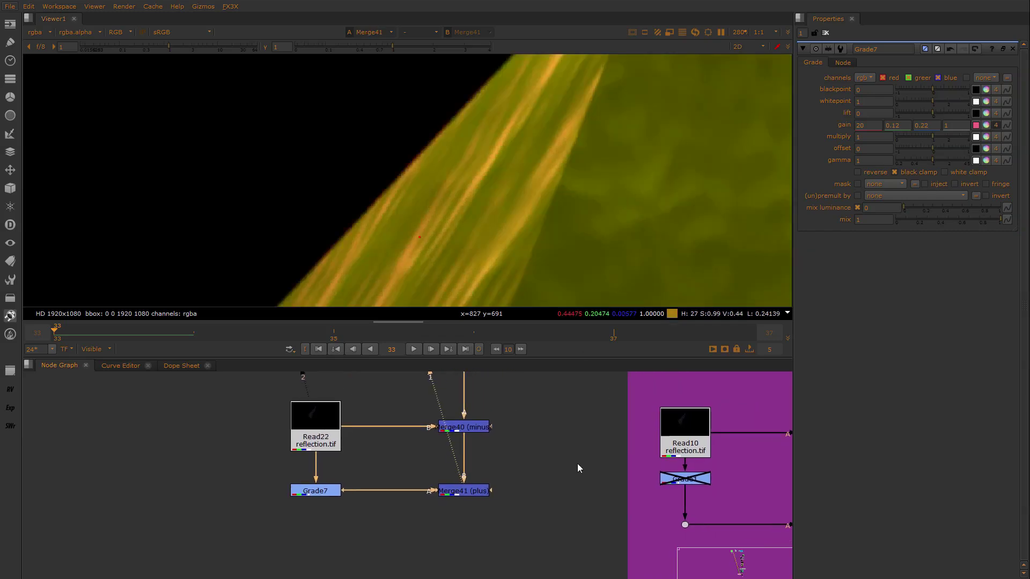
# Examine the prepared node tree in the Multipass compositing backdrop, from the disabled unpremult through Merge11 to Plus1
pyautogui.scroll(3, 513, 451)
pyautogui.scroll(-3, 512, 450)
pyautogui.moveTo(434, 446); pyautogui.dragTo(247, 446, button='middle')
pyautogui.scroll(1, 538, 451)
pyautogui.scroll(-1, 538, 452)
pyautogui.moveTo(436, 465); pyautogui.dragTo(404, 481, button='middle')
pyautogui.scroll(-3, 539, 470)
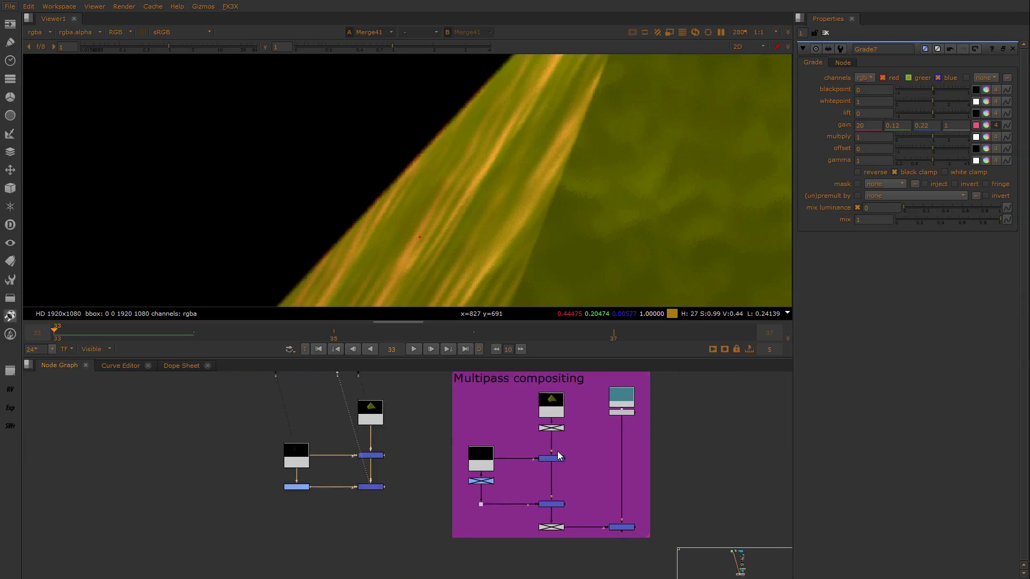
pyautogui.scroll(2, 602, 438)
pyautogui.moveTo(584, 468); pyautogui.dragTo(600, 416, button='middle')
pyautogui.scroll(2, 592, 423)
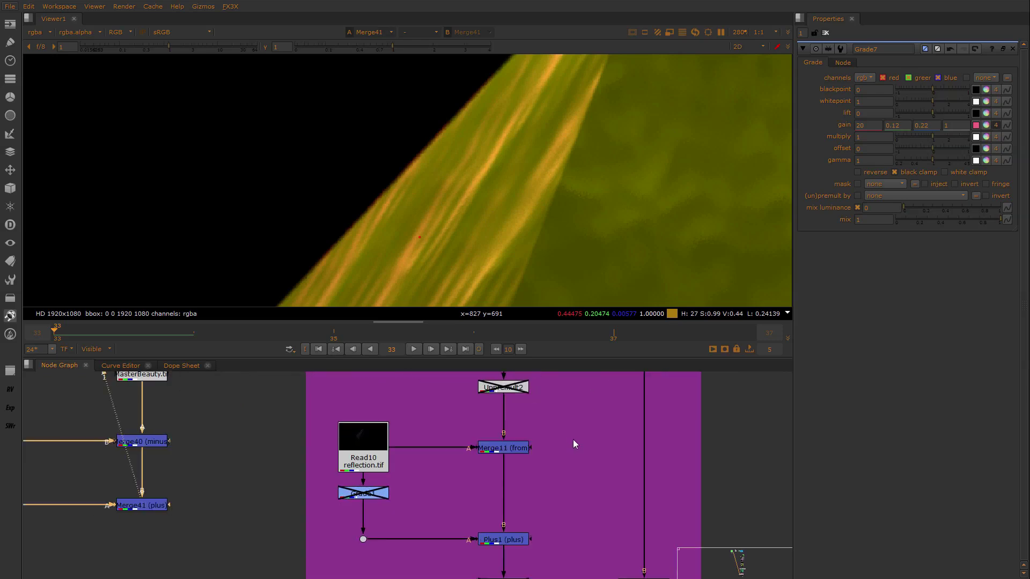
pyautogui.scroll(-1, 573, 439)
pyautogui.moveTo(579, 467); pyautogui.dragTo(590, 503, button='middle')
pyautogui.moveTo(562, 416); pyautogui.dragTo(499, 462)
pyautogui.moveTo(498, 464); pyautogui.dragTo(500, 429, button='middle')
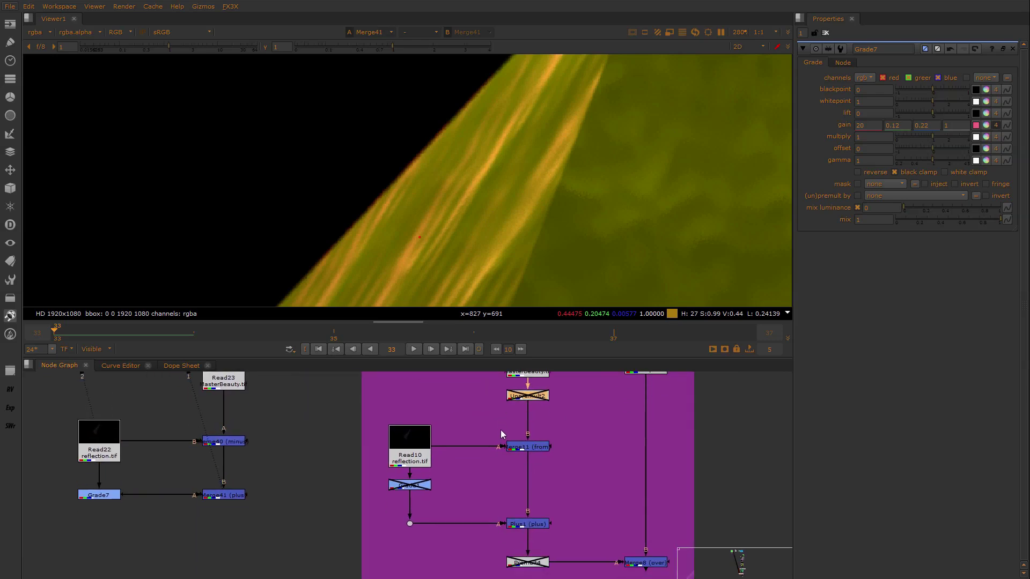
# Enable Premult4 at the end of the Multipass compositing tree and disable it again
pyautogui.moveTo(492, 378); pyautogui.dragTo(593, 439)
pyautogui.moveTo(594, 438); pyautogui.dragTo(577, 400, button='middle')
pyautogui.moveTo(574, 500); pyautogui.dragTo(455, 556)
pyautogui.press('d')
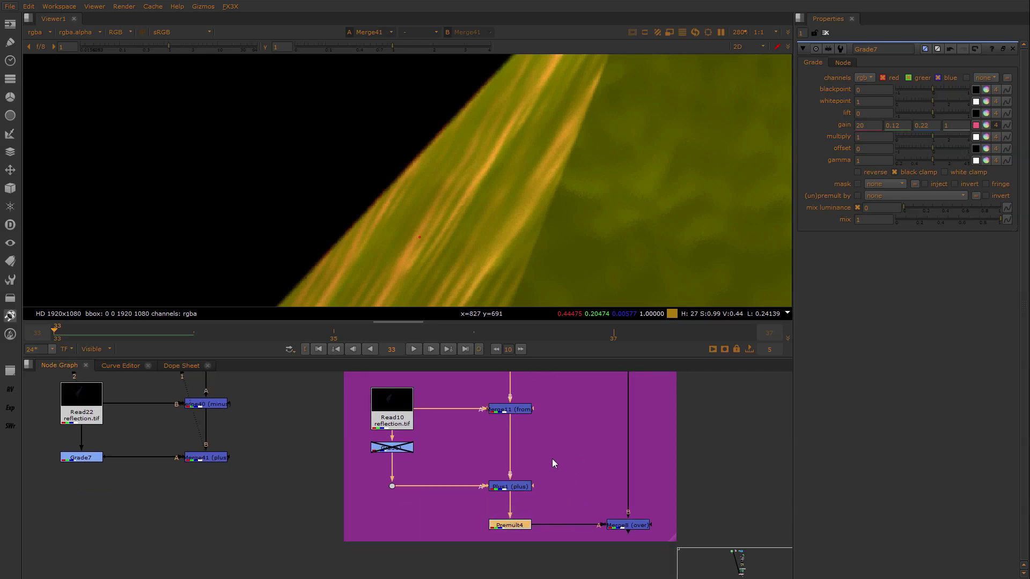
pyautogui.press('d')
# Open the properties of Merge11 in the Multipass compositing backdrop to check its operation
pyautogui.scroll(-2, 561, 442)
pyautogui.scroll(3, 562, 442)
pyautogui.moveTo(578, 472); pyautogui.dragTo(606, 453, button='middle')
pyautogui.scroll(2, 568, 479)
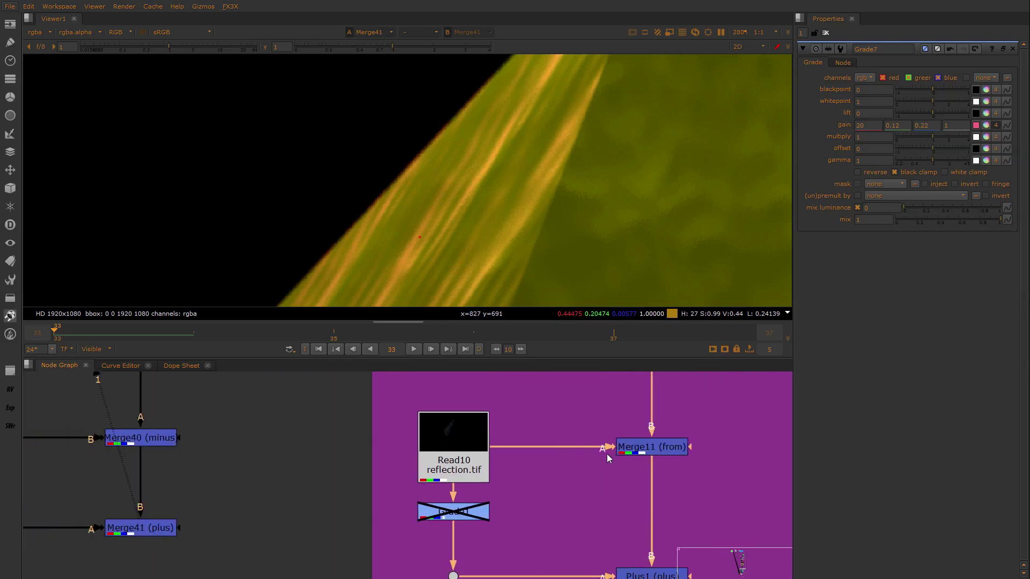
pyautogui.click(640, 452)
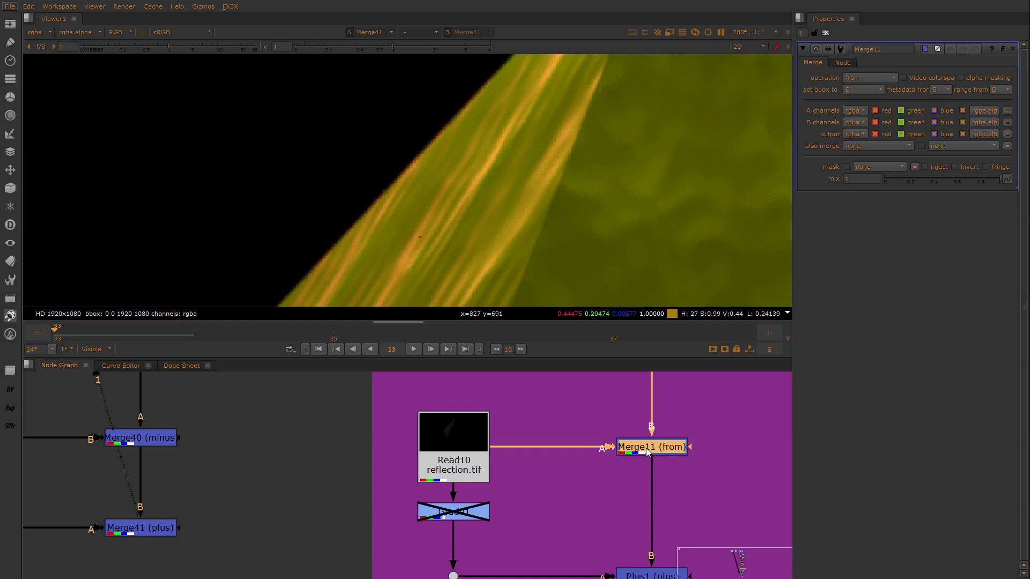
pyautogui.scroll(-2, 631, 453)
pyautogui.moveTo(656, 426); pyautogui.dragTo(628, 478, button='middle')
pyautogui.scroll(-1, 644, 461)
# Examine how the Read6 beauty and Read10 reflection feed Merge11 in the Multipass compositing tree
pyautogui.moveTo(634, 415); pyautogui.dragTo(578, 515)
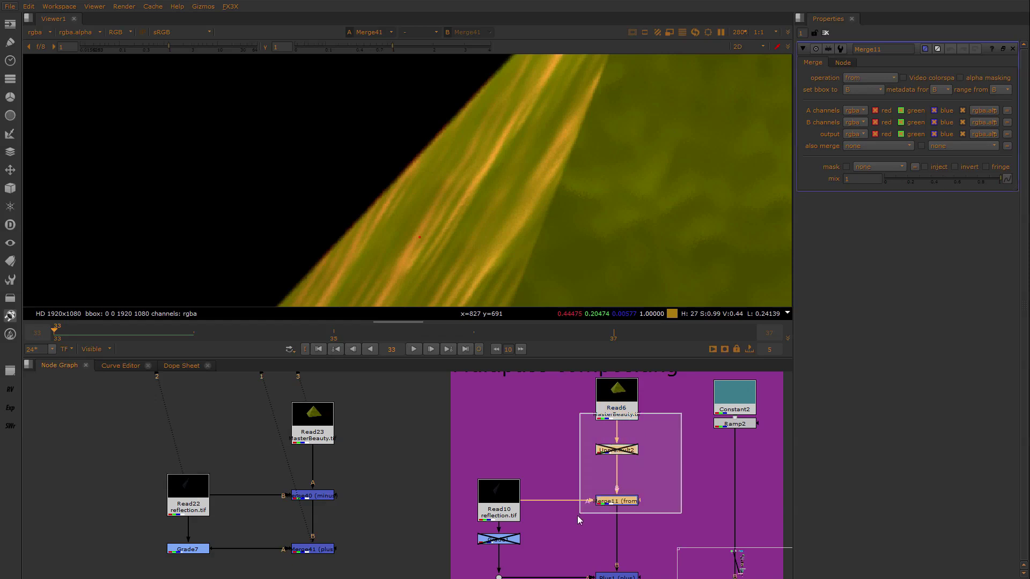
pyautogui.click(657, 418)
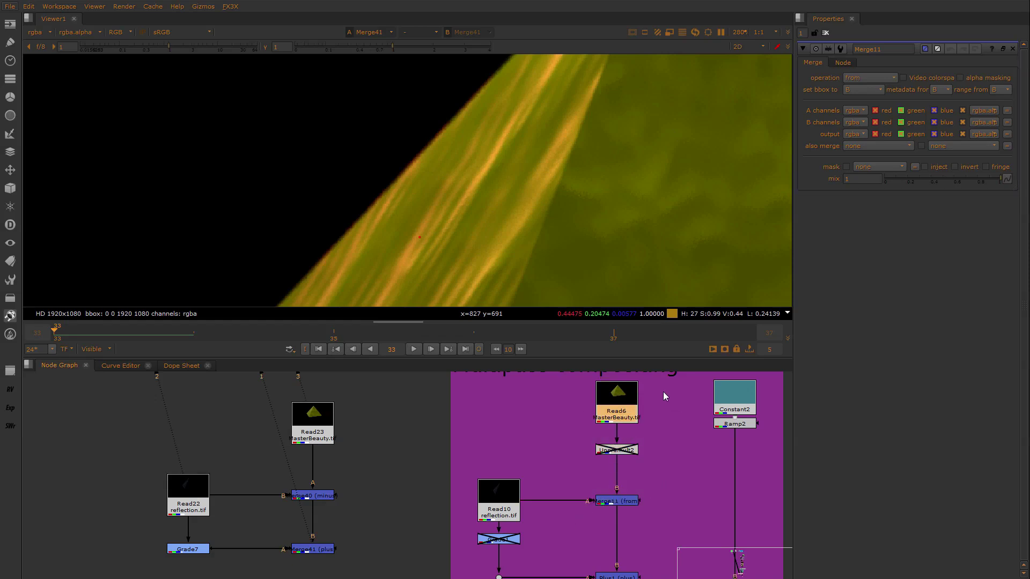
pyautogui.moveTo(629, 422); pyautogui.dragTo(662, 375)
pyautogui.click(665, 466)
pyautogui.moveTo(670, 496); pyautogui.dragTo(648, 442, button='middle')
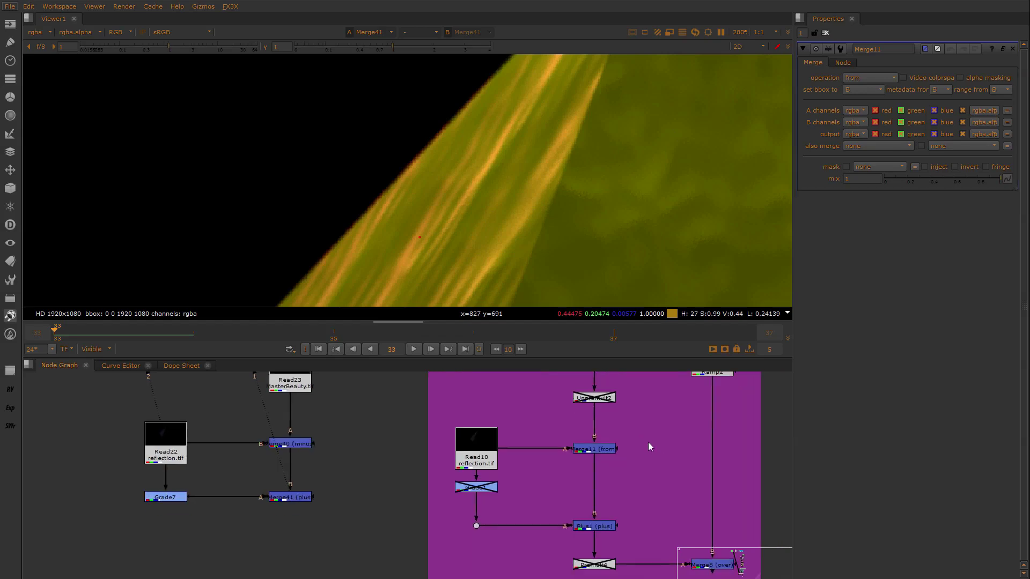
pyautogui.moveTo(659, 421); pyautogui.dragTo(554, 479)
pyautogui.click(659, 420)
pyautogui.moveTo(556, 459); pyautogui.dragTo(560, 494, button='middle')
pyautogui.moveTo(357, 450); pyautogui.dragTo(427, 439, button='middle')
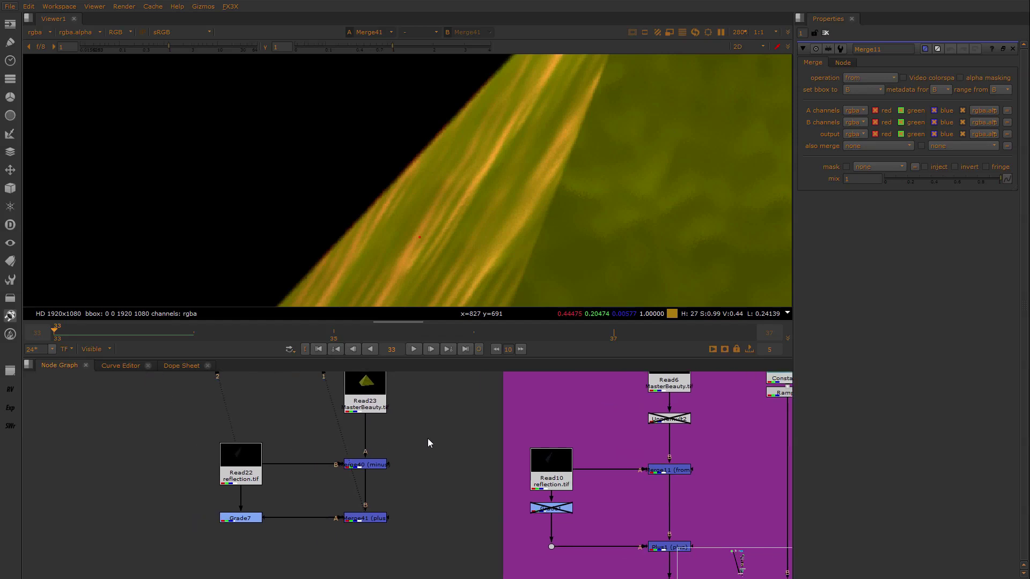
# Examine the matching connections between Read22, Grade7, Merge40 and Merge41 in the hand-built setup
pyautogui.moveTo(432, 428); pyautogui.dragTo(197, 515)
pyautogui.scroll(2, 410, 442)
pyautogui.moveTo(391, 430); pyautogui.dragTo(458, 446, button='middle')
pyautogui.moveTo(463, 437); pyautogui.dragTo(334, 494)
pyautogui.moveTo(291, 533); pyautogui.dragTo(319, 458, button='middle')
pyautogui.moveTo(313, 454); pyautogui.dragTo(386, 501)
pyautogui.moveTo(445, 437); pyautogui.dragTo(416, 485)
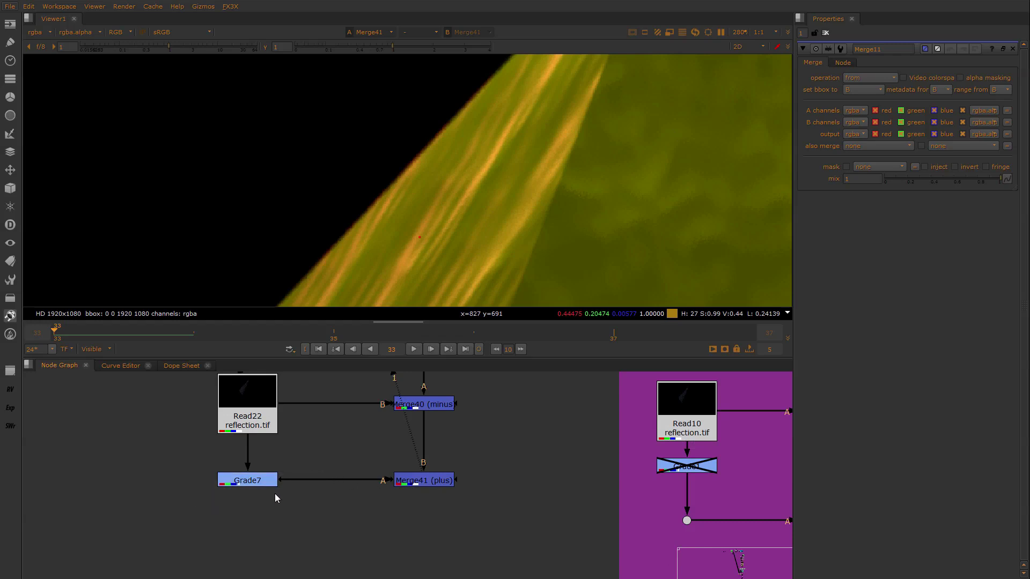
pyautogui.scroll(-2, 419, 501)
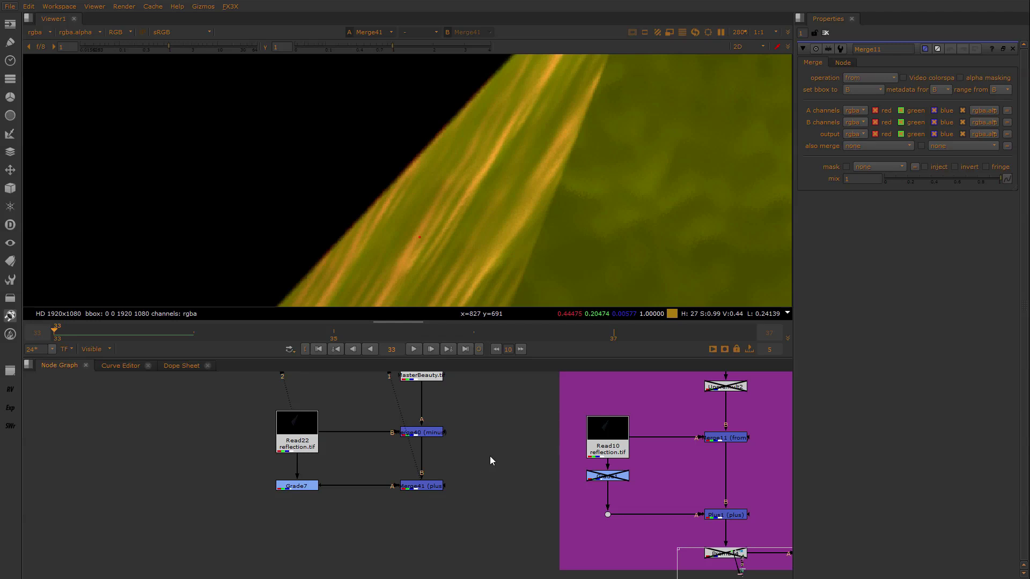
# View the Merge11 result in the Multipass compositing tree, followed by its Read10 reflection and Read6 beauty inputs
pyautogui.moveTo(573, 423); pyautogui.dragTo(446, 419, button='middle')
pyautogui.moveTo(653, 405); pyautogui.dragTo(555, 445)
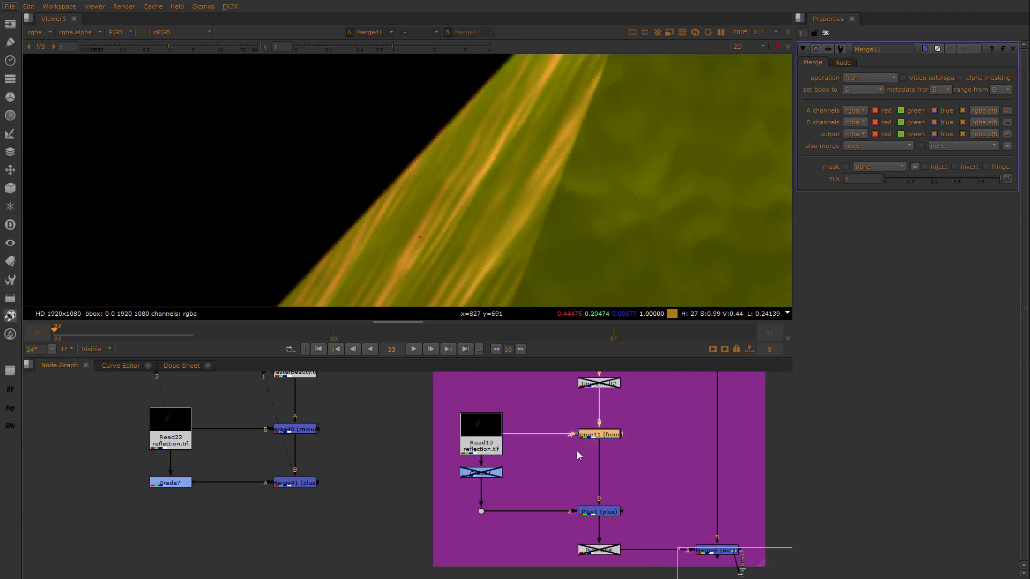
pyautogui.scroll(2, 577, 453)
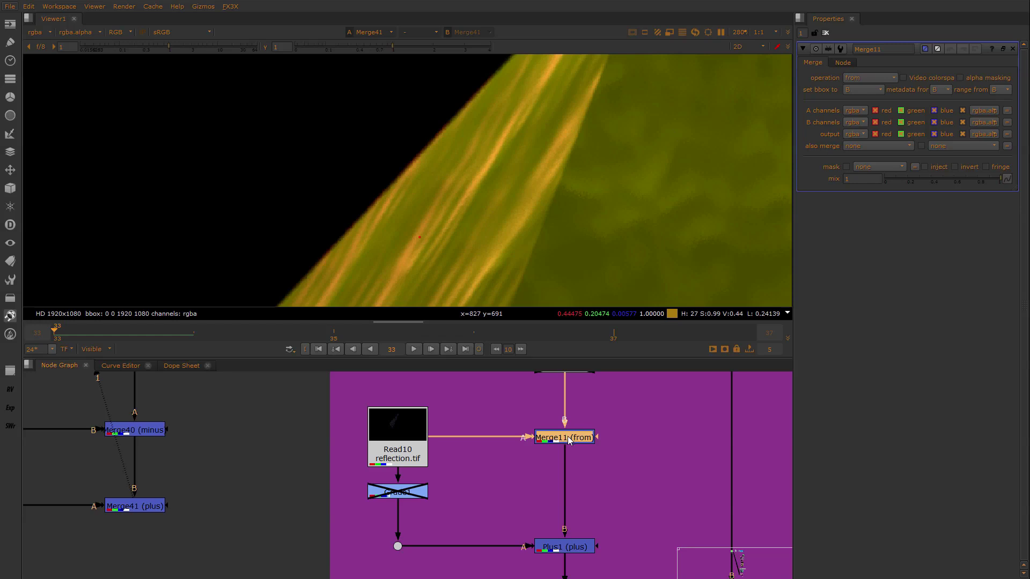
pyautogui.press('1')
pyautogui.moveTo(578, 435); pyautogui.dragTo(552, 472, button='middle')
pyautogui.click(402, 475)
pyautogui.press('1')
pyautogui.moveTo(402, 475); pyautogui.dragTo(430, 482, button='middle')
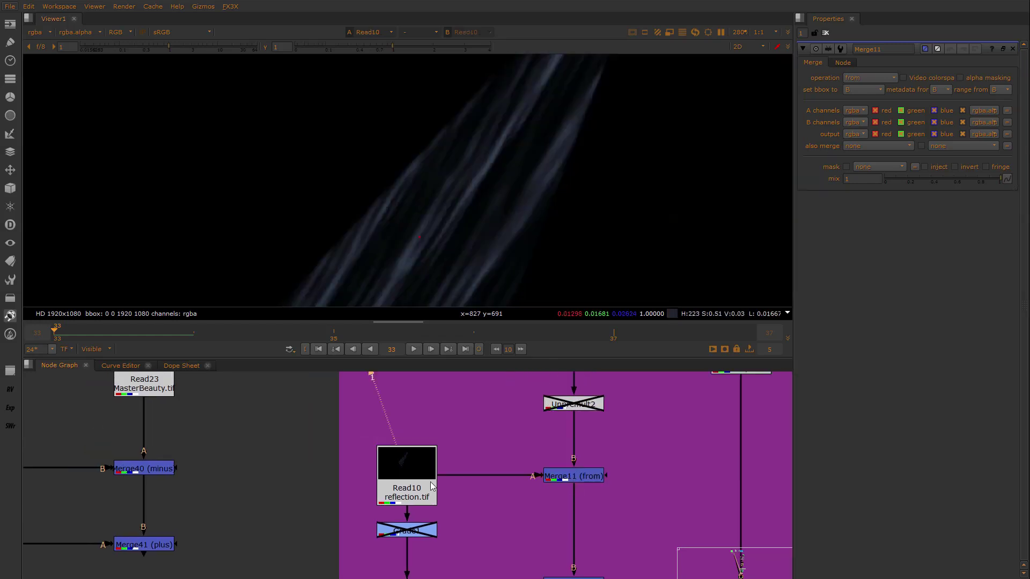
pyautogui.scroll(-2, 550, 460)
pyautogui.click(574, 385)
pyautogui.press('1')
pyautogui.moveTo(581, 482); pyautogui.dragTo(576, 445, button='middle')
# Enable Grade1 below the Read10 reflection, view its output and check the result at Plus1
pyautogui.click(460, 475)
pyautogui.press('1')
pyautogui.doubleClick(461, 476)
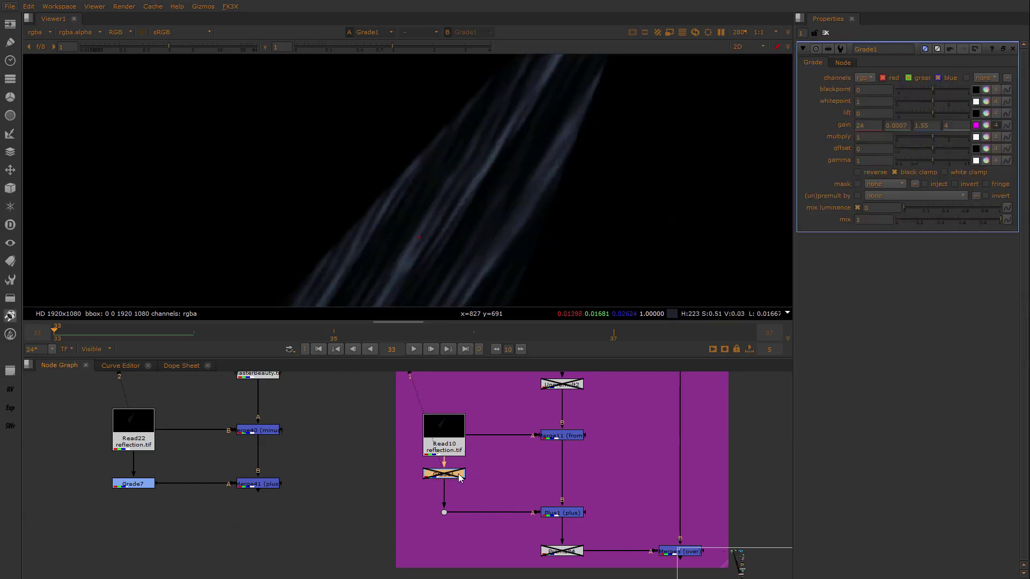
pyautogui.press('d')
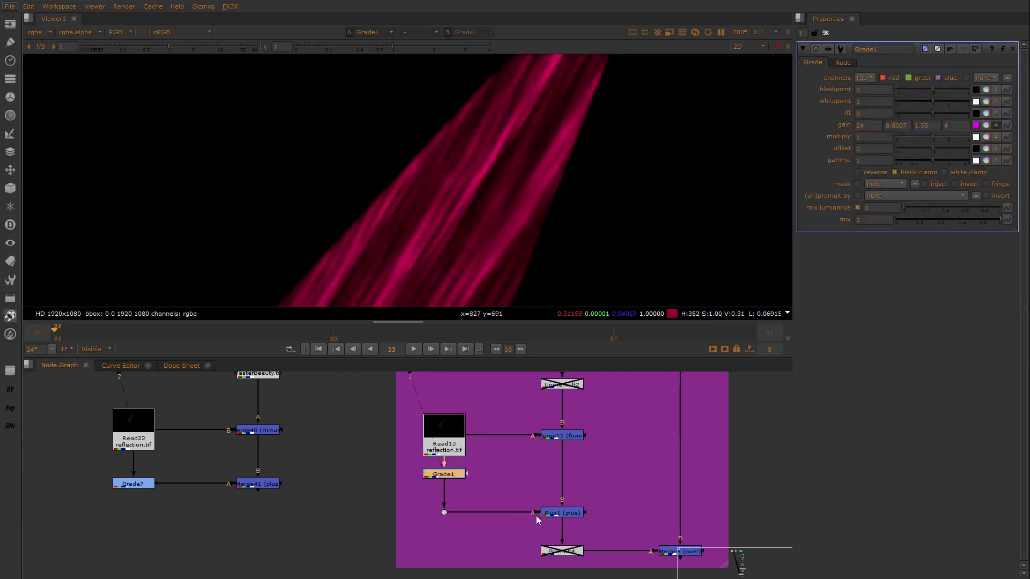
pyautogui.click(561, 513)
pyautogui.press('1')
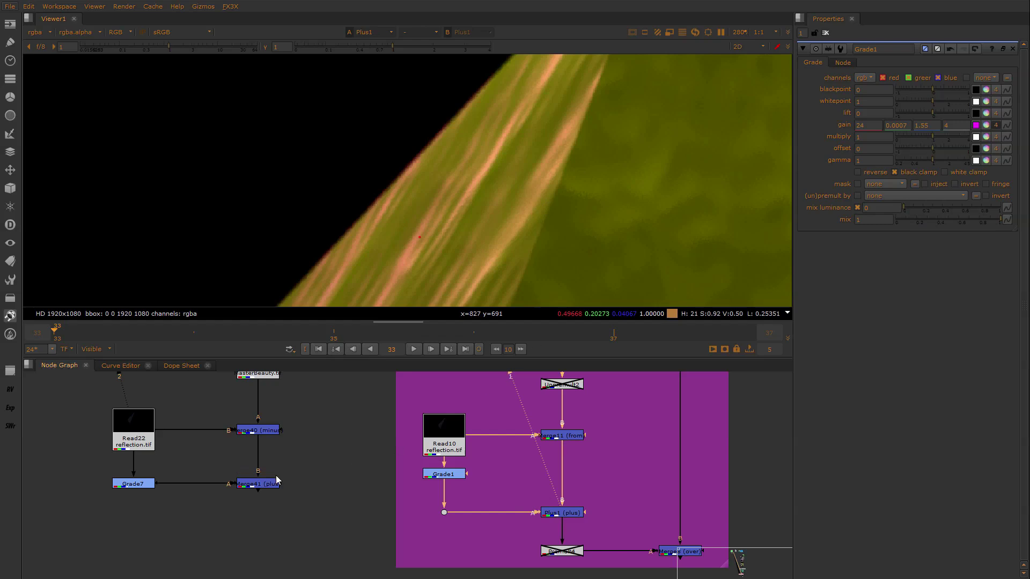
# Replace Grade1 below the Read10 reflection with a pasted copy of Grade7, deleting the original Grade1
pyautogui.click(138, 486)
pyautogui.hotkey('ctrl', 'c')
pyautogui.click(513, 469)
pyautogui.hotkey('ctrl', 'v')
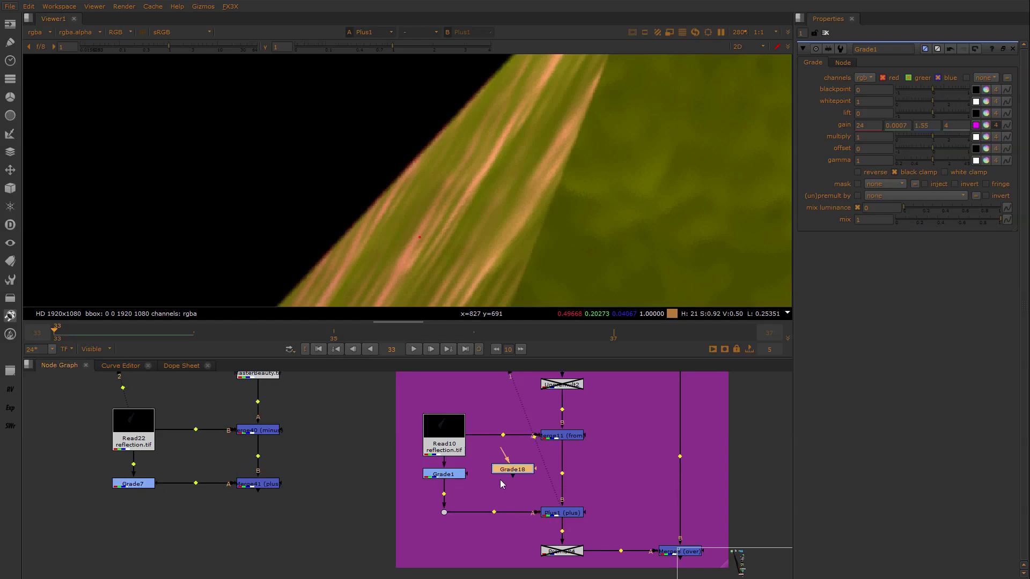
pyautogui.moveTo(506, 468); pyautogui.dragTo(450, 475)
pyautogui.hotkey('ctrl', 'z')
pyautogui.hotkey('ctrl', 'z')
pyautogui.click(496, 476)
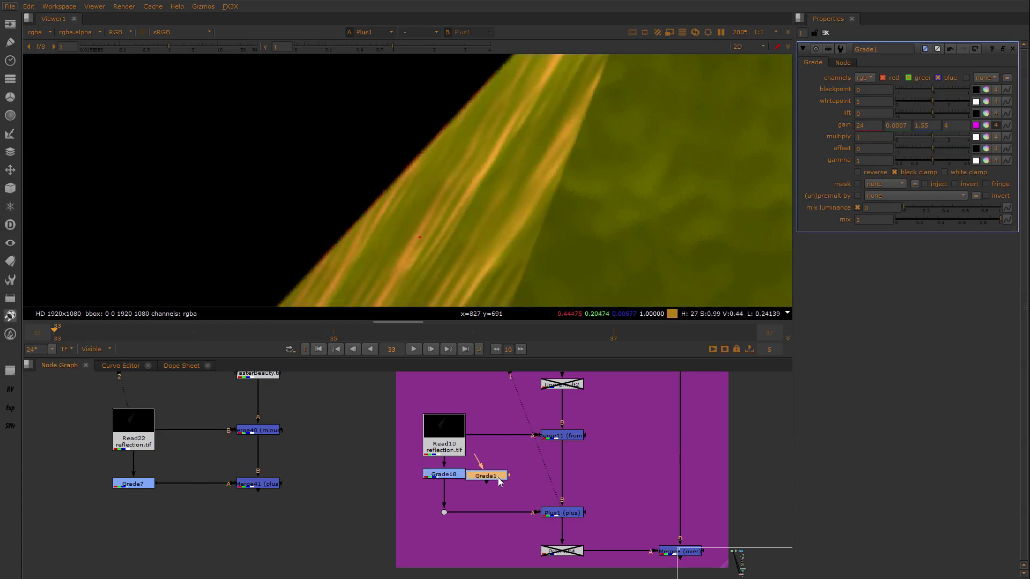
pyautogui.press('Delete')
# View the pasted Grade18 output and the Plus1 composite it feeds
pyautogui.click(460, 476)
pyautogui.press('1')
pyautogui.click(561, 513)
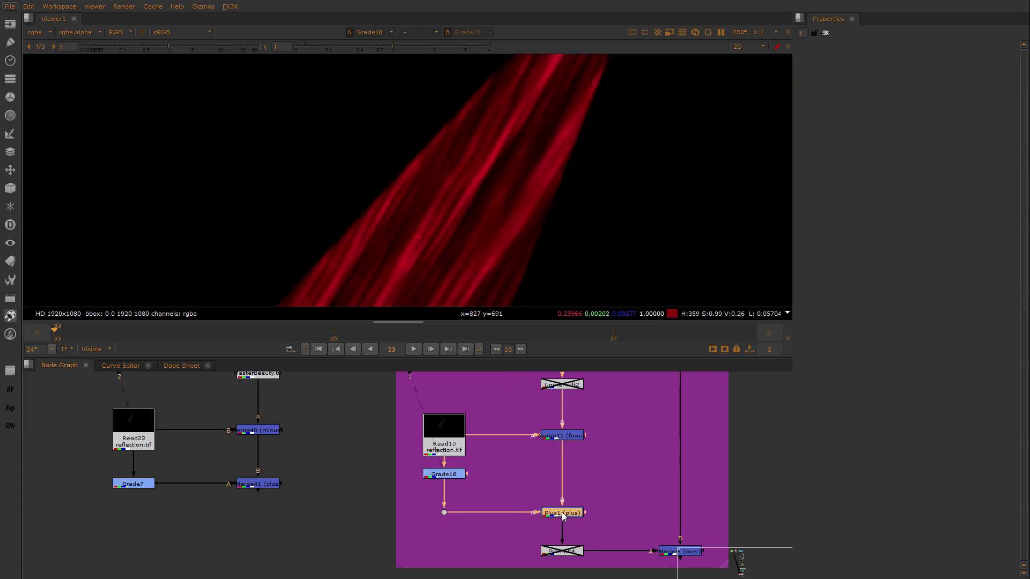
pyautogui.press('1')
# Compare the Plus1 and Merge41 composites by alternating them in the viewer, examining the orange streaks up close
pyautogui.moveTo(322, 465); pyautogui.dragTo(189, 513)
pyautogui.press('3')
pyautogui.scroll(5, 496, 182)
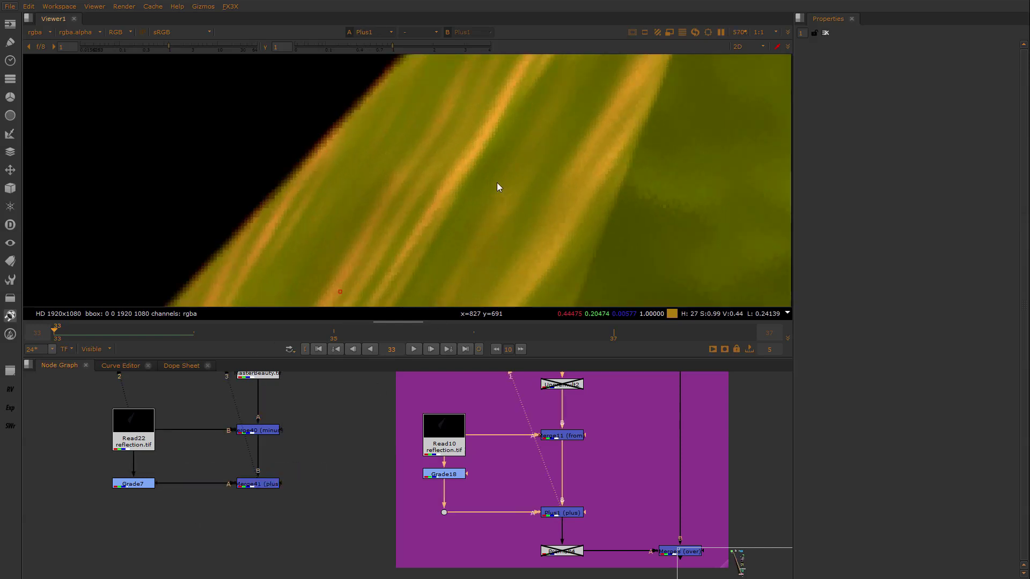
pyautogui.press('1')
pyautogui.press('3')
pyautogui.press('1')
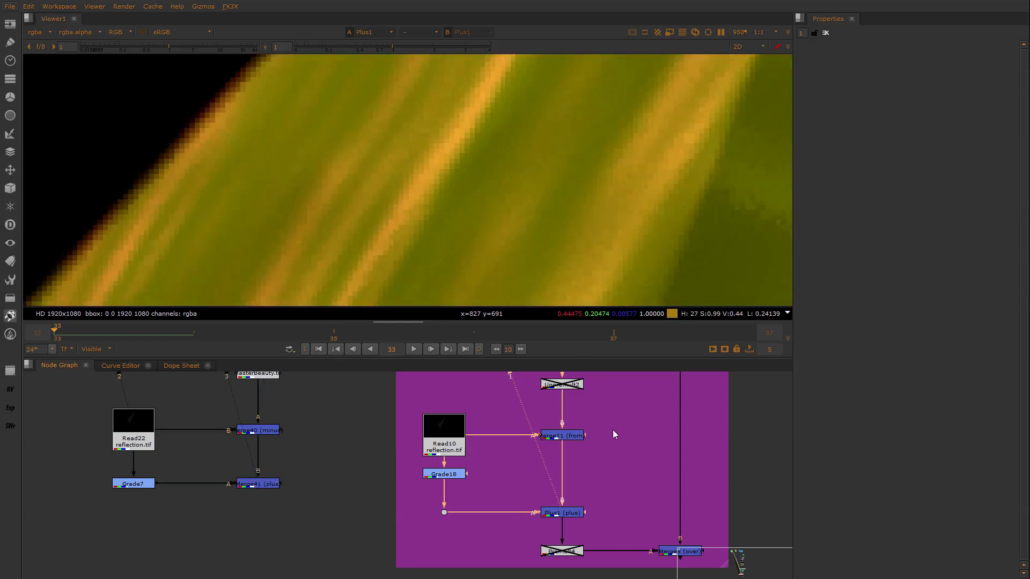
pyautogui.moveTo(613, 422); pyautogui.dragTo(519, 461)
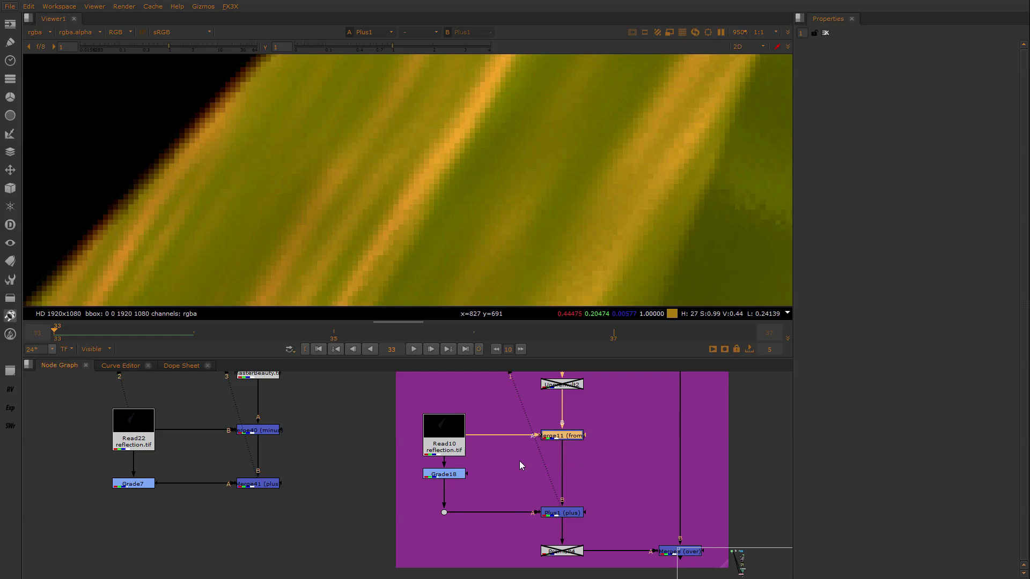
# Enable the Unpremult2 node below Read6 and the Premult node below Plus1
pyautogui.scroll(-1, 519, 461)
pyautogui.moveTo(593, 380); pyautogui.dragTo(561, 399, button='middle')
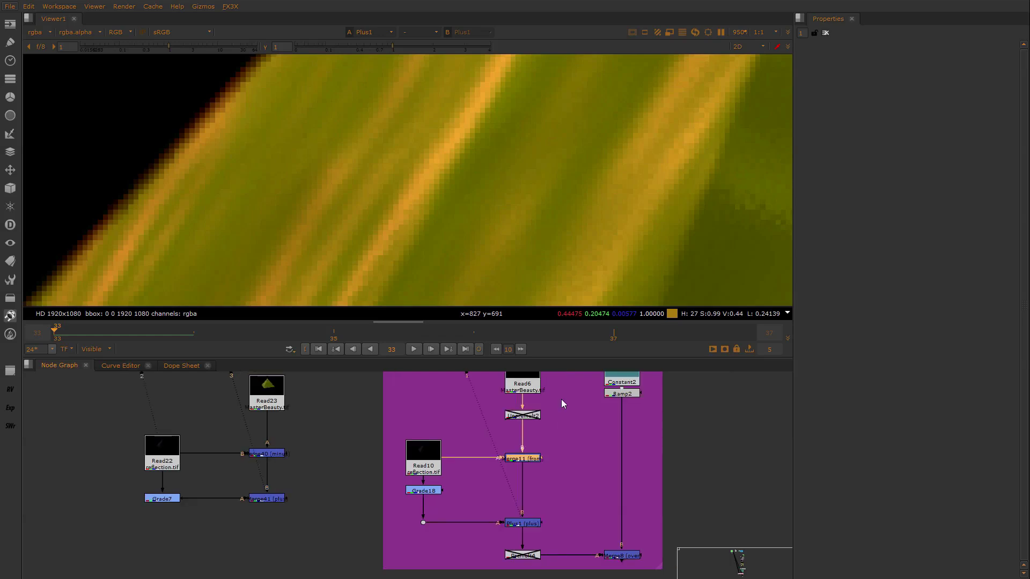
pyautogui.moveTo(563, 398); pyautogui.dragTo(494, 423)
pyautogui.scroll(-1, 564, 426)
pyautogui.moveTo(570, 408); pyautogui.dragTo(513, 426)
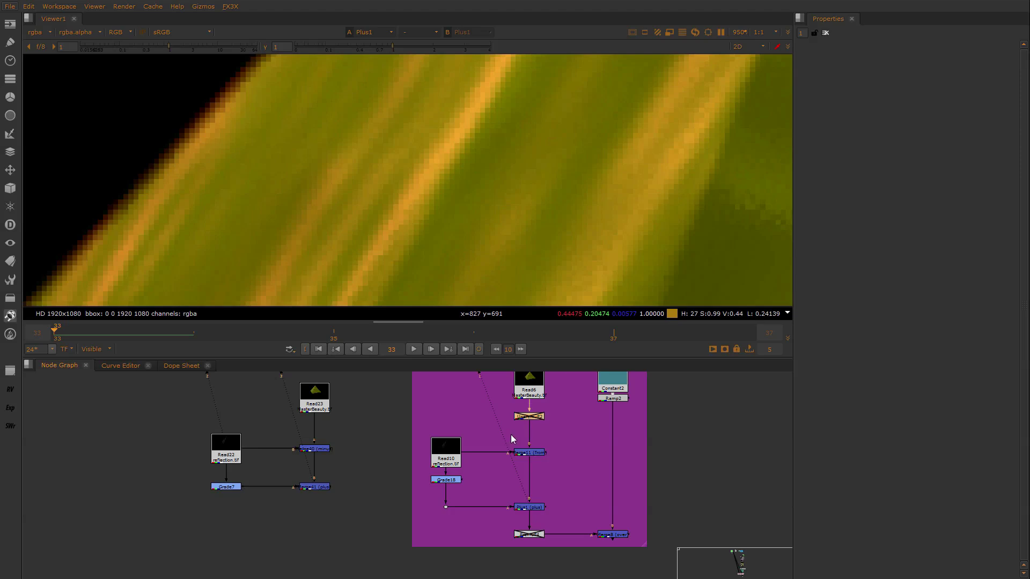
pyautogui.press('d')
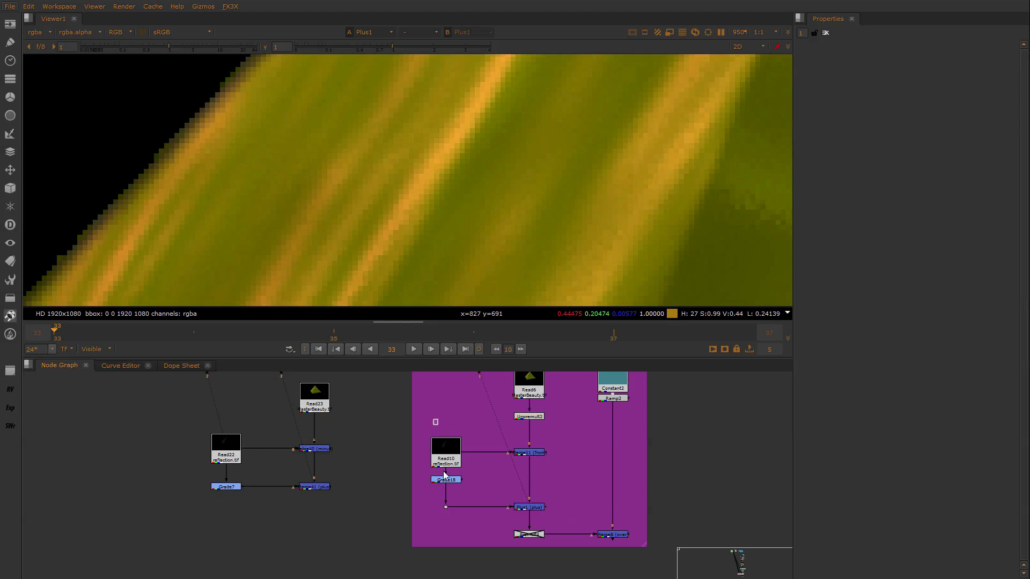
pyautogui.moveTo(436, 420); pyautogui.dragTo(480, 546)
pyautogui.press('d')
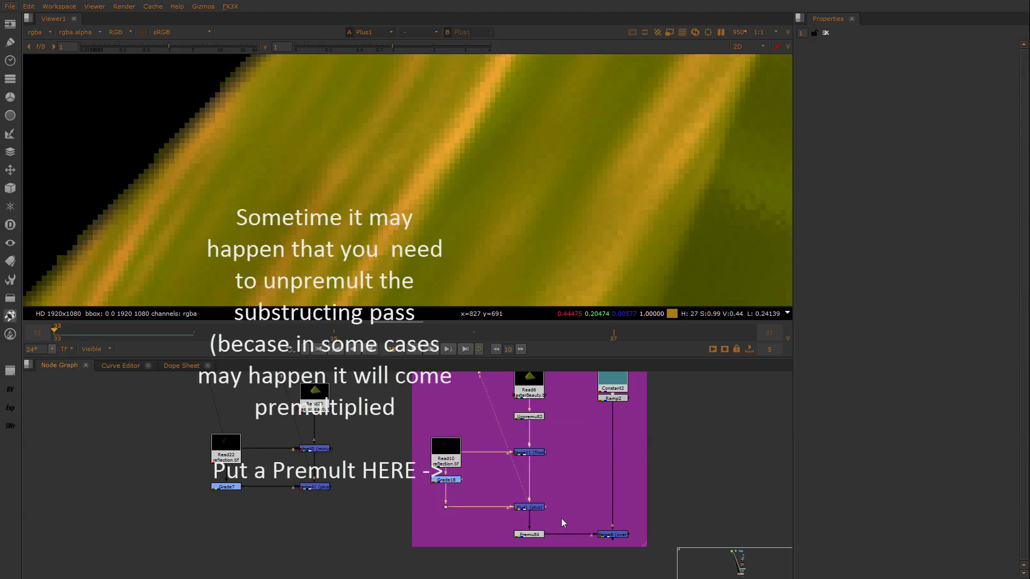
# View the over merge that places the reflection composite on the Ramp2 background and check its edges
pyautogui.moveTo(561, 518); pyautogui.dragTo(490, 548)
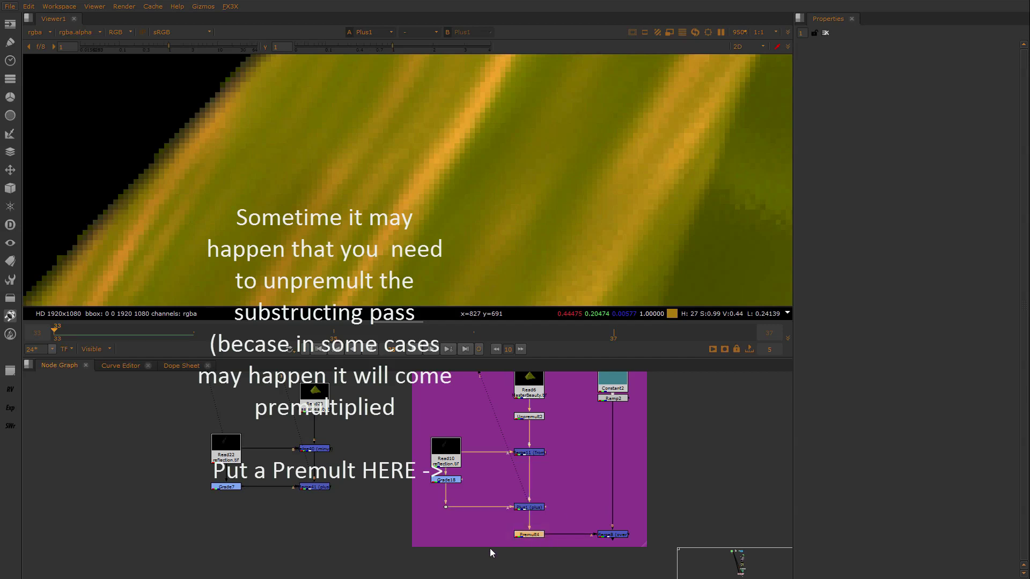
pyautogui.press('1')
pyautogui.click(546, 536)
pyautogui.click(612, 537)
pyautogui.press('1')
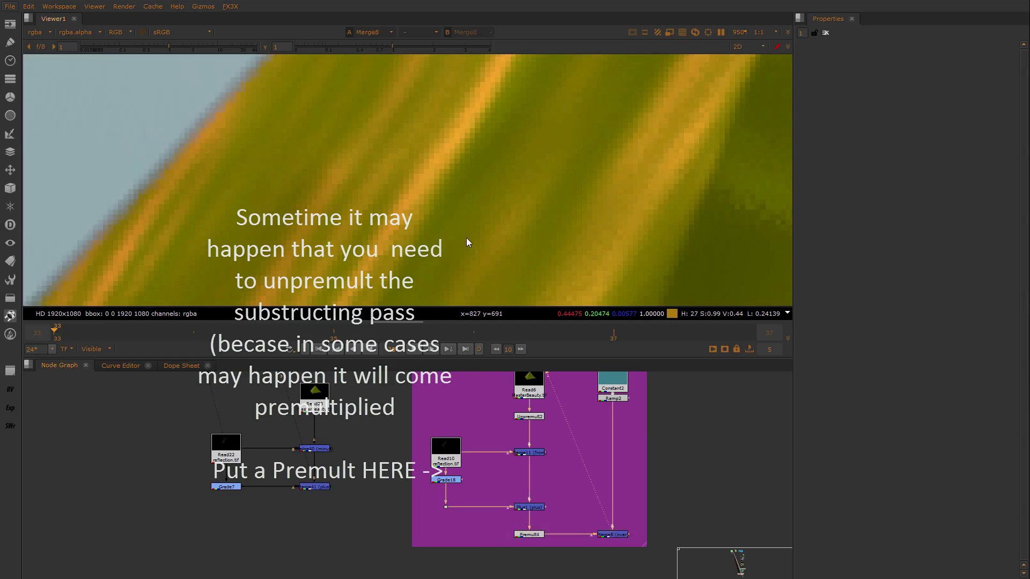
pyautogui.scroll(-5, 463, 214)
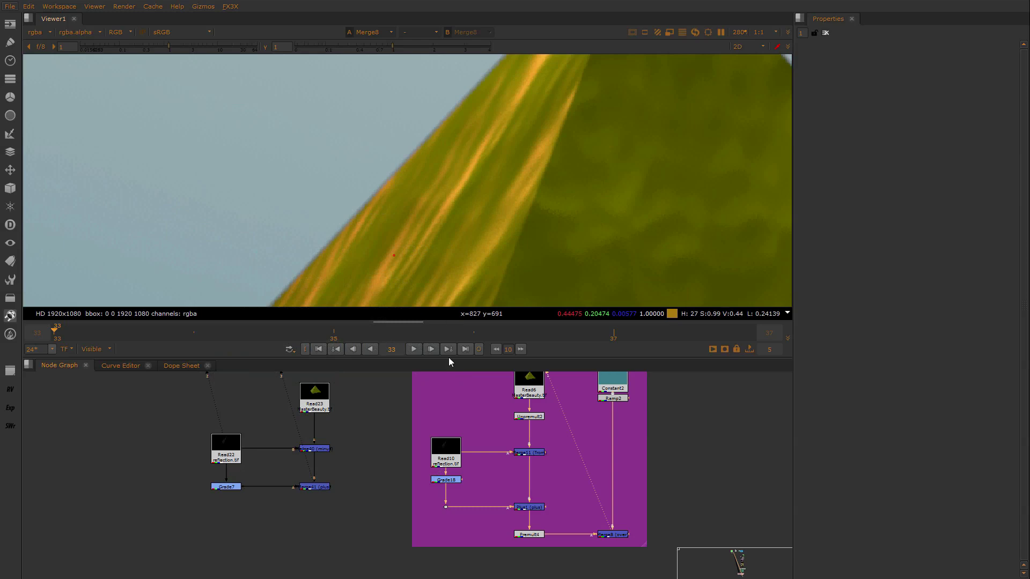
pyautogui.scroll(-2, 490, 475)
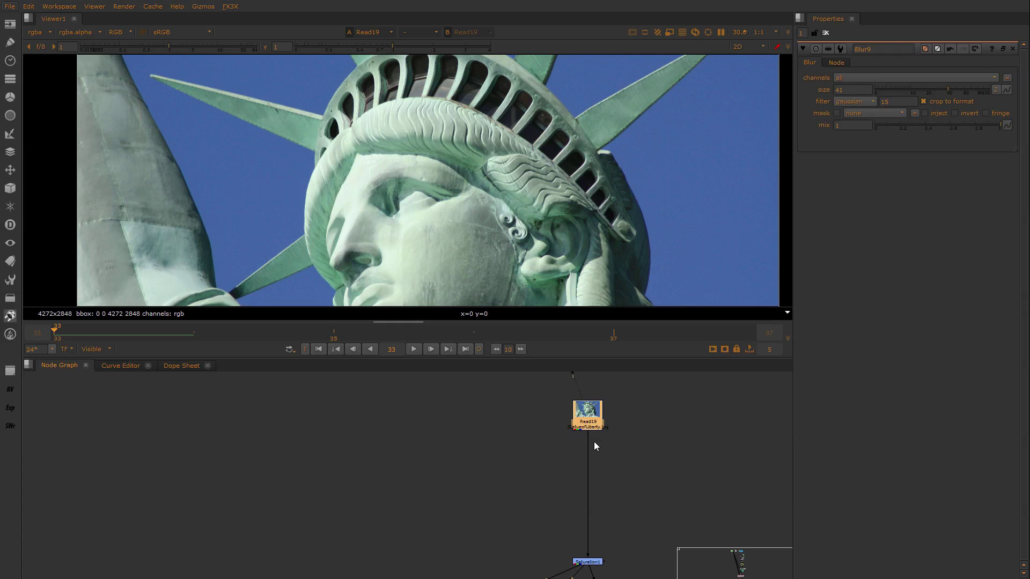
# Move the Read19 statue image closer to Saturation1 and view the statue's cheek up close
pyautogui.moveTo(599, 422); pyautogui.dragTo(598, 475)
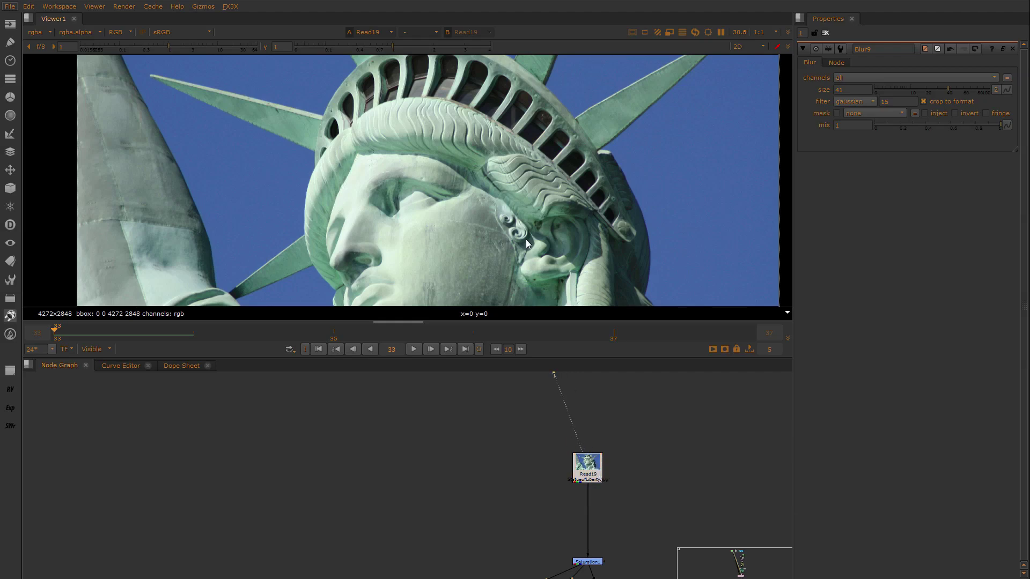
pyautogui.scroll(-4, 517, 226)
pyautogui.moveTo(483, 242); pyautogui.dragTo(501, 180, button='middle')
pyautogui.scroll(3, 501, 179)
pyautogui.scroll(5, 506, 164)
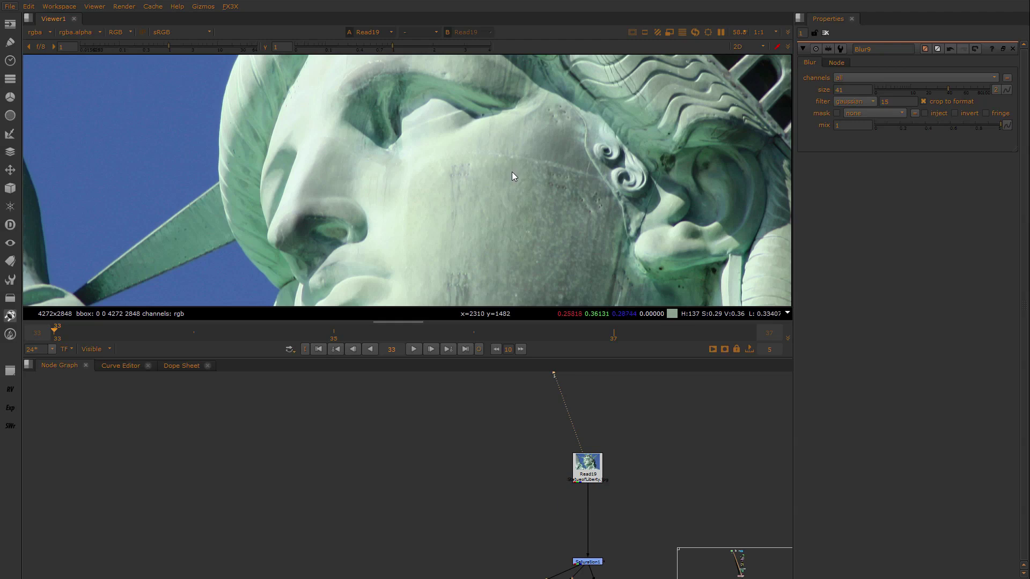
pyautogui.scroll(4, 553, 152)
pyautogui.scroll(4, 556, 159)
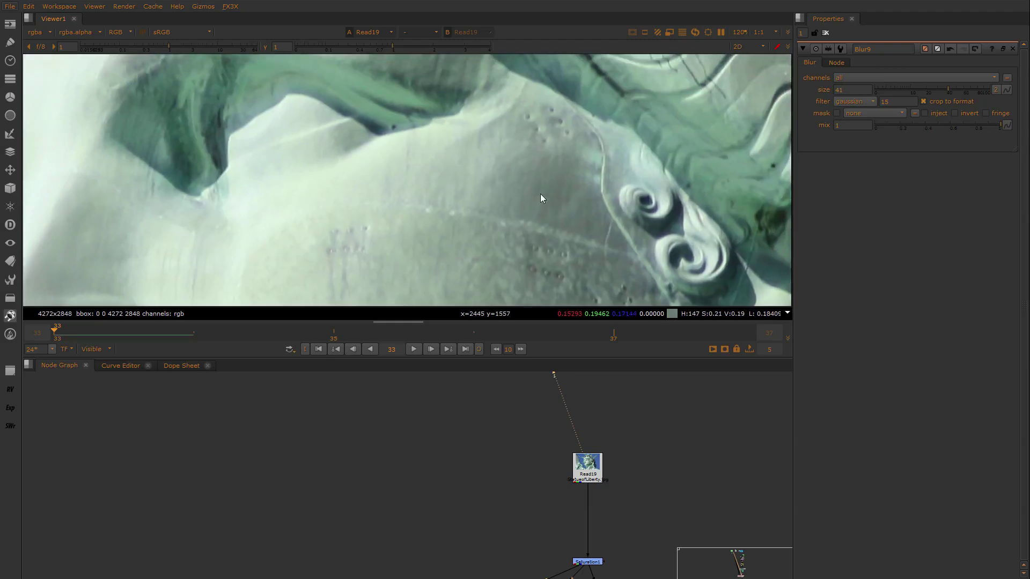
# Sample the average colour of a small cheek area, then sample the dark curl beside the statue's ear
pyautogui.keyDown('ctrl'); pyautogui.keyDown('shift'); pyautogui.moveTo(530, 132); pyautogui.dragTo(629, 227); pyautogui.keyUp('shift'); pyautogui.keyUp('ctrl')
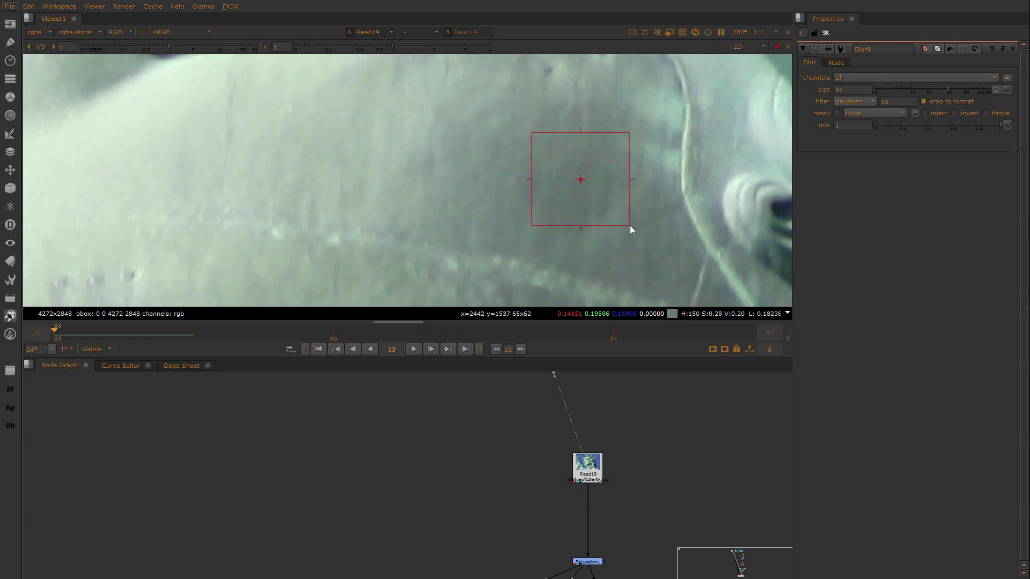
pyautogui.scroll(-5, 590, 174)
pyautogui.scroll(4, 596, 160)
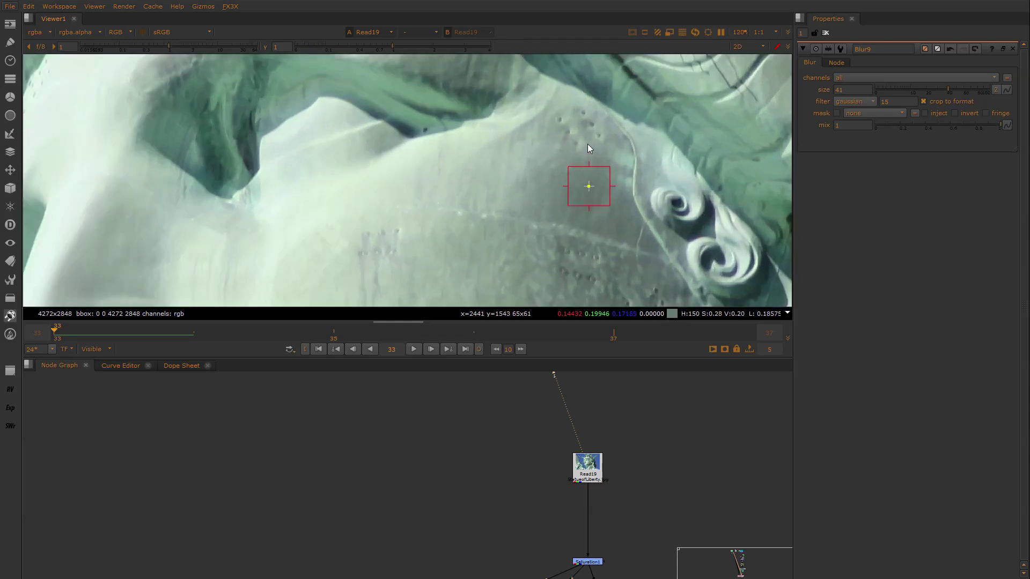
pyautogui.keyDown('ctrl'); pyautogui.click(617, 163); pyautogui.keyUp('ctrl')
pyautogui.moveTo(727, 215); pyautogui.dragTo(648, 131, button='middle')
pyautogui.scroll(1, 648, 131)
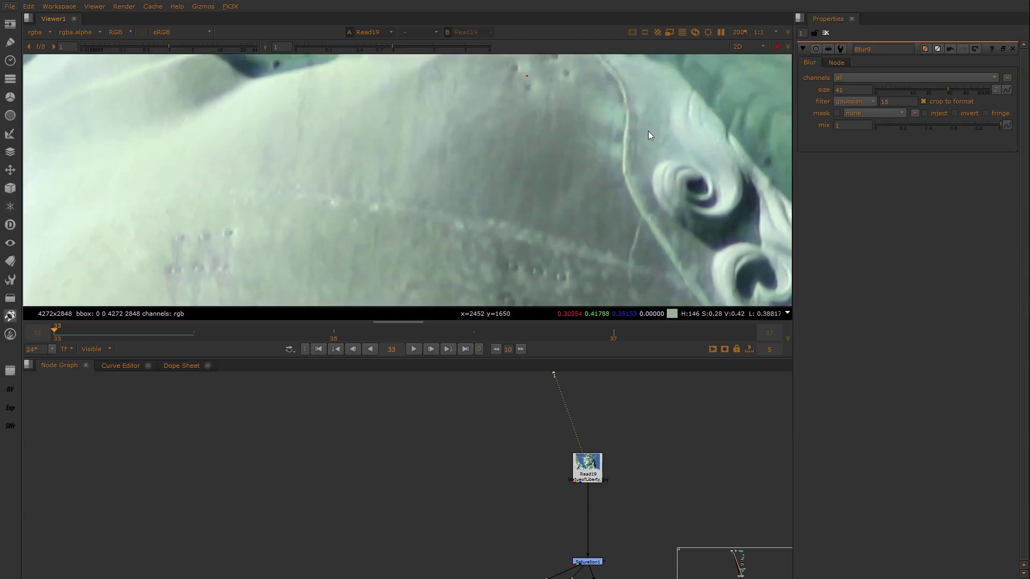
pyautogui.moveTo(687, 191)
pyautogui.keyDown('ctrl'); pyautogui.mouseDown()
pyautogui.moveTo(691, 225)
pyautogui.moveTo(699, 200)
pyautogui.mouseUp(); pyautogui.keyUp('ctrl')
pyautogui.scroll(-3, 668, 171)
pyautogui.scroll(3, 630, 161)
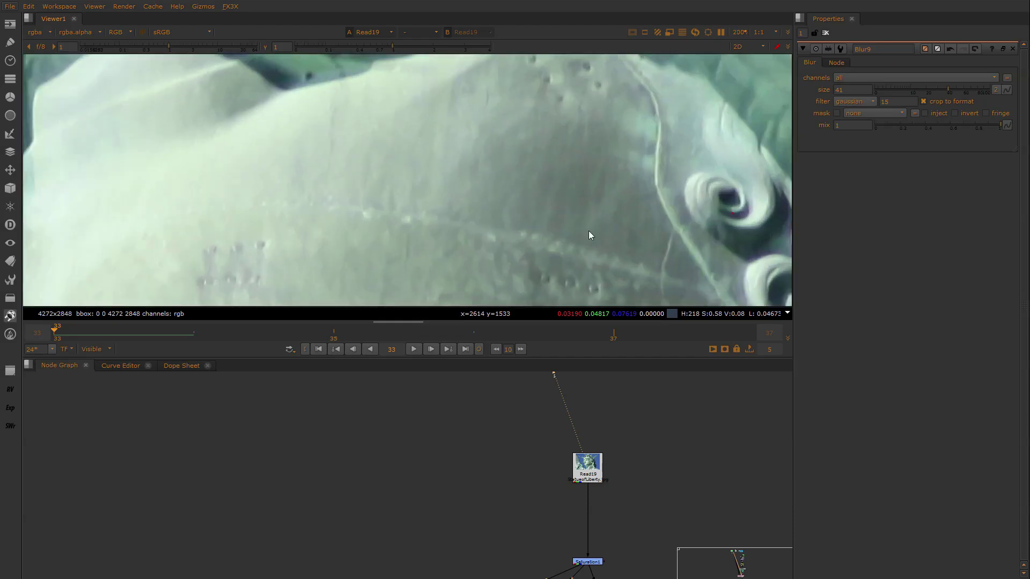
# Add a Blur node below Read19, set its channels to all and its size to 8.5
pyautogui.click(584, 468)
pyautogui.moveTo(590, 465); pyautogui.dragTo(584, 433, button='middle')
pyautogui.moveTo(585, 434); pyautogui.dragTo(585, 453)
pyautogui.press('b')
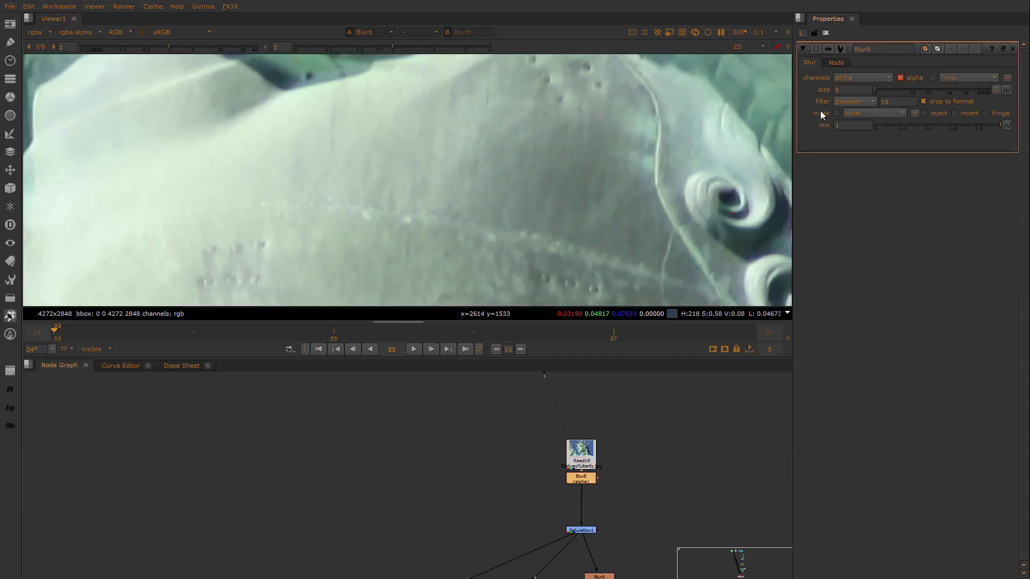
pyautogui.click(854, 81)
pyautogui.click(855, 98)
pyautogui.moveTo(877, 90); pyautogui.dragTo(907, 88)
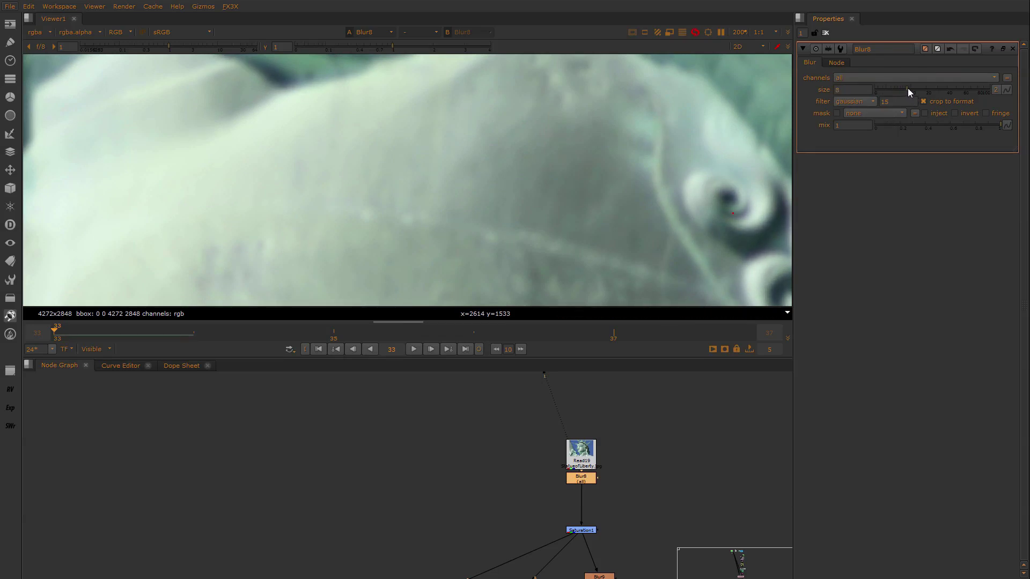
# Sample average colours over larger areas of the blurred cheek
pyautogui.keyDown('ctrl'); pyautogui.keyDown('shift'); pyautogui.moveTo(530, 130); pyautogui.dragTo(641, 225); pyautogui.keyUp('shift'); pyautogui.keyUp('ctrl')
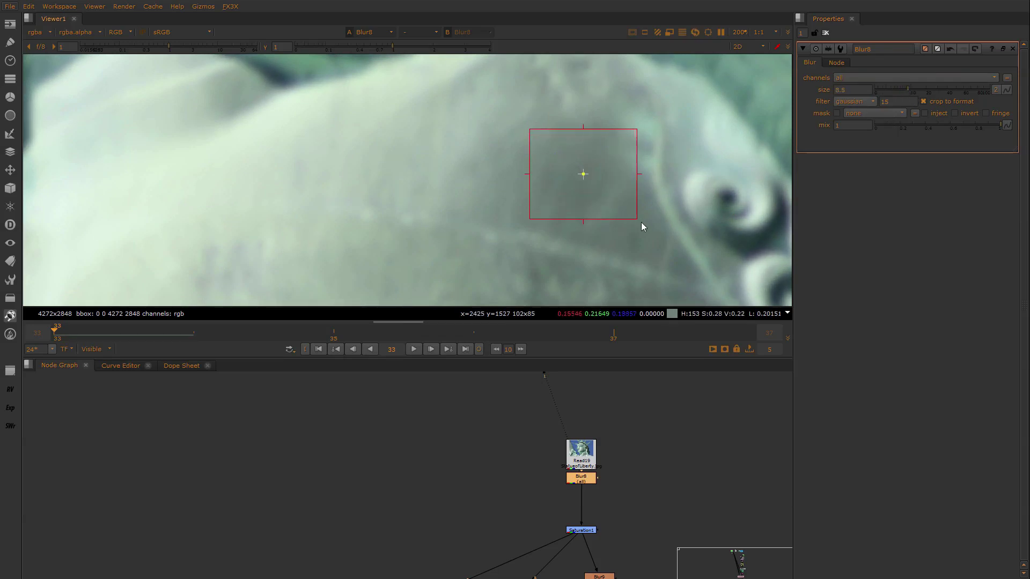
pyautogui.moveTo(586, 175); pyautogui.dragTo(613, 193)
pyautogui.moveTo(551, 193); pyautogui.dragTo(552, 210)
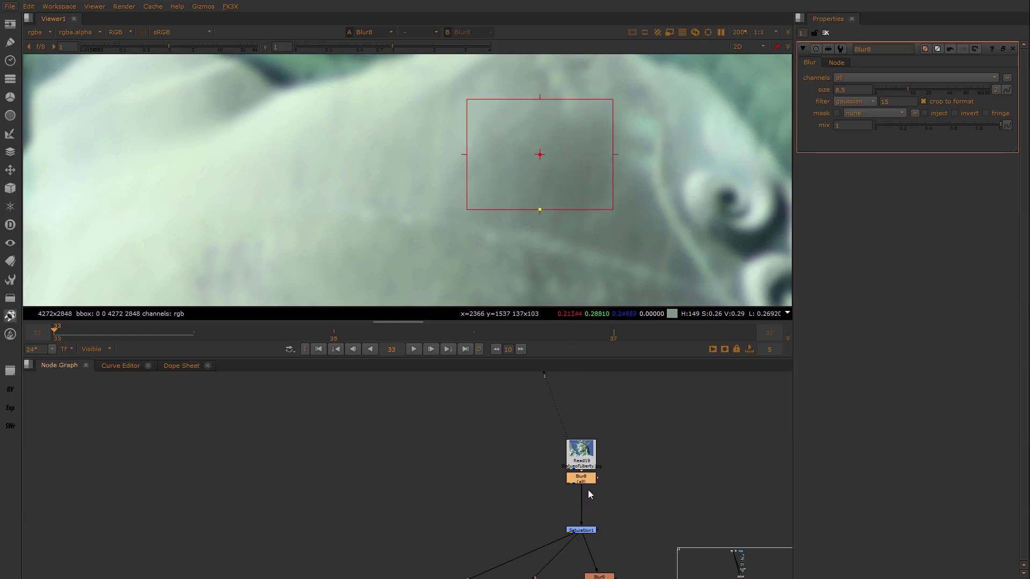
# Open the Saturation1 settings and view its desaturated output
pyautogui.scroll(2, 591, 516)
pyautogui.moveTo(591, 516); pyautogui.dragTo(614, 459, button='middle')
pyautogui.click(605, 423)
pyautogui.moveTo(620, 454); pyautogui.dragTo(527, 503)
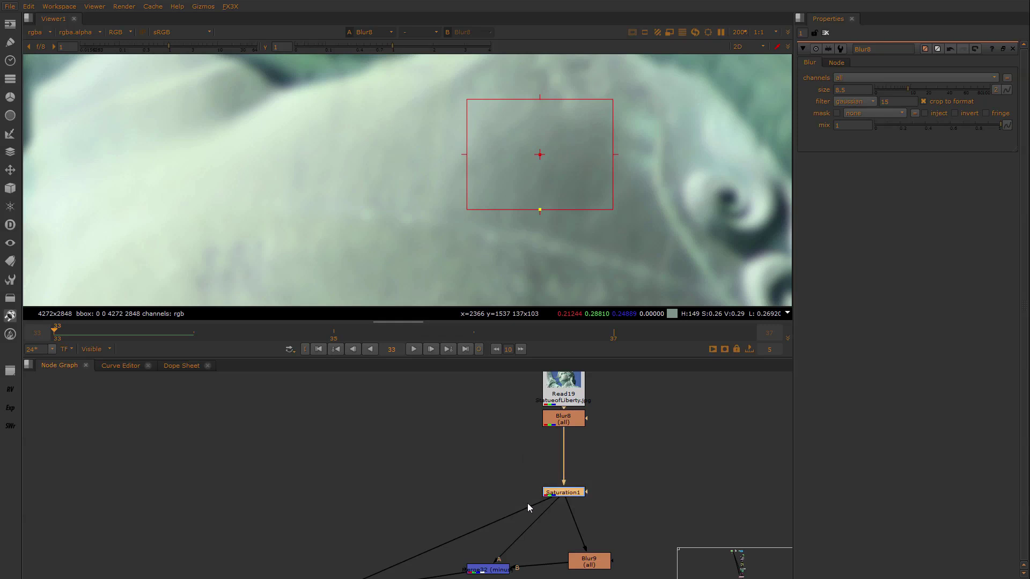
pyautogui.doubleClick(574, 492)
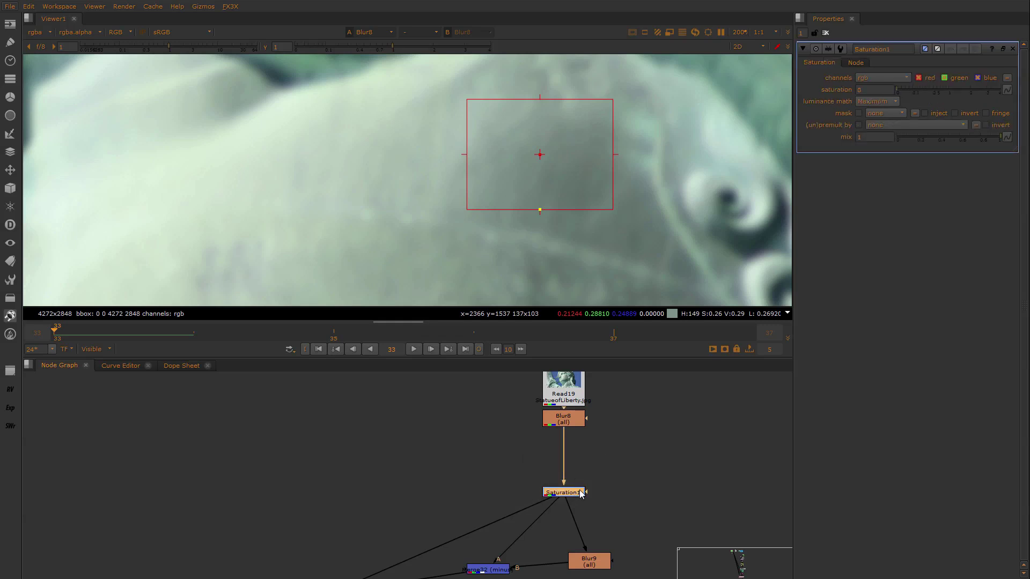
pyautogui.press('1')
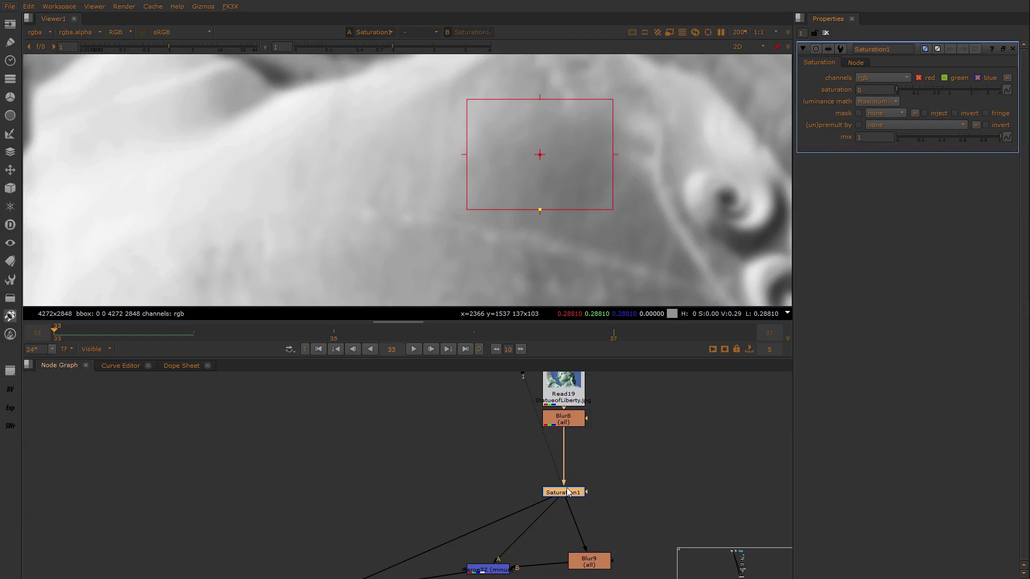
pyautogui.scroll(-5, 658, 223)
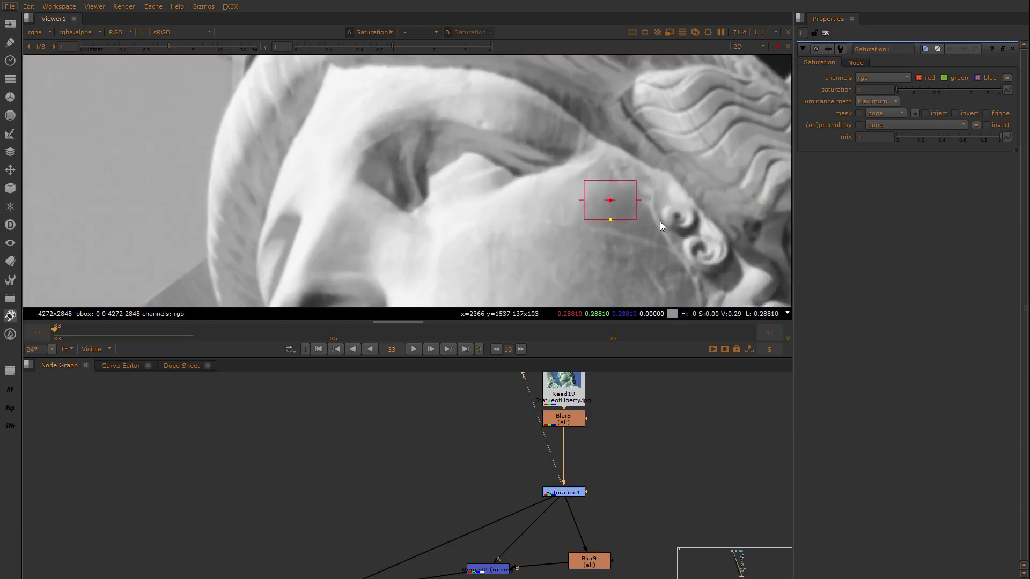
# Review Saturation1's luminance math options, keeping Maximum, and sample a wide area of the statue's face
pyautogui.click(889, 102)
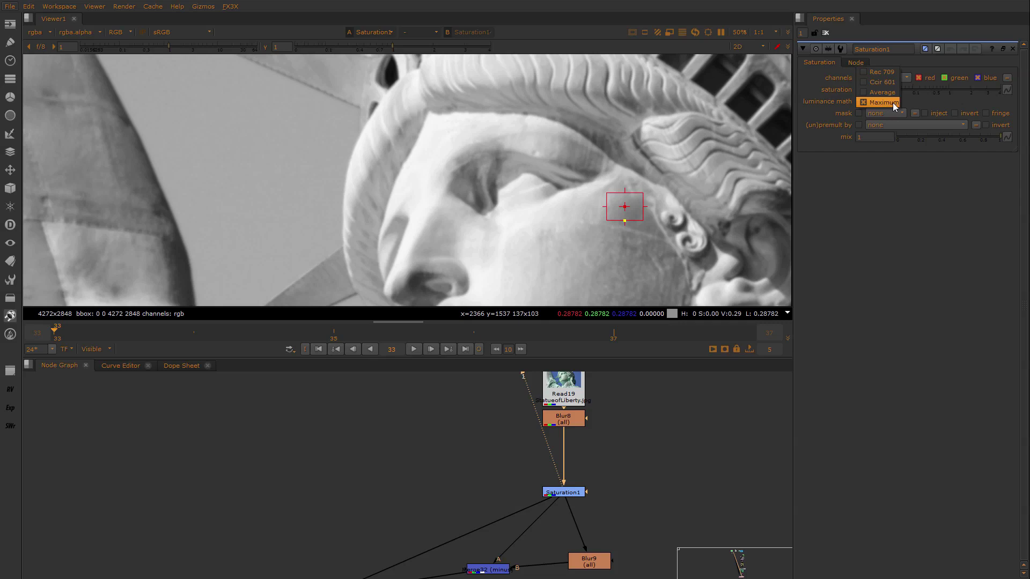
pyautogui.click(892, 102)
pyautogui.scroll(-1, 629, 183)
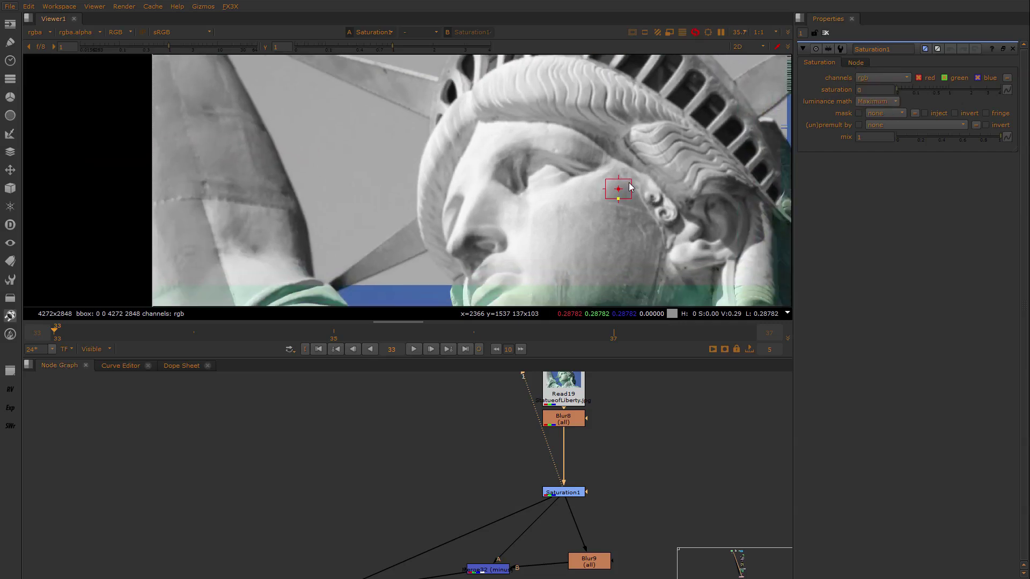
pyautogui.scroll(-1, 602, 185)
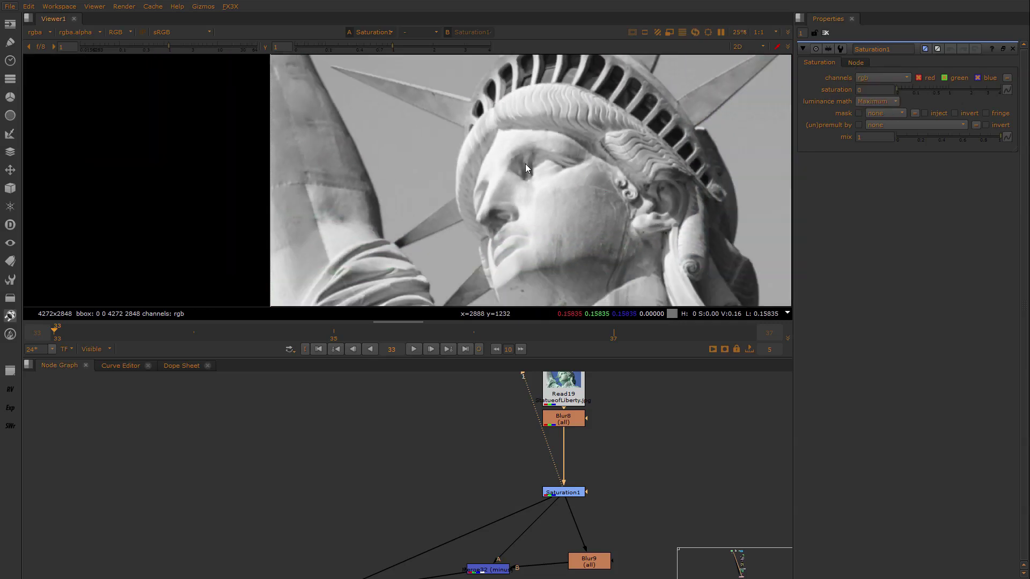
pyautogui.keyDown('ctrl'); pyautogui.keyDown('shift'); pyautogui.moveTo(525, 163); pyautogui.dragTo(622, 240); pyautogui.keyUp('shift'); pyautogui.keyUp('ctrl')
# Move Blur9 away from Merge32, view its output and set its blur size to 10
pyautogui.scroll(2, 591, 469)
pyautogui.scroll(2, 558, 466)
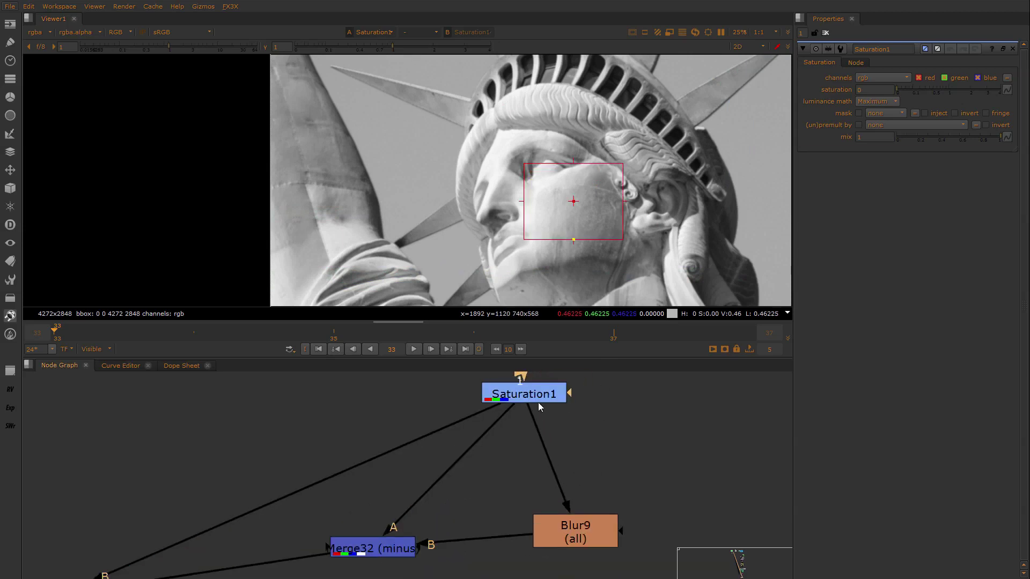
pyautogui.moveTo(586, 527); pyautogui.dragTo(625, 520)
pyautogui.doubleClick(625, 520)
pyautogui.press('1')
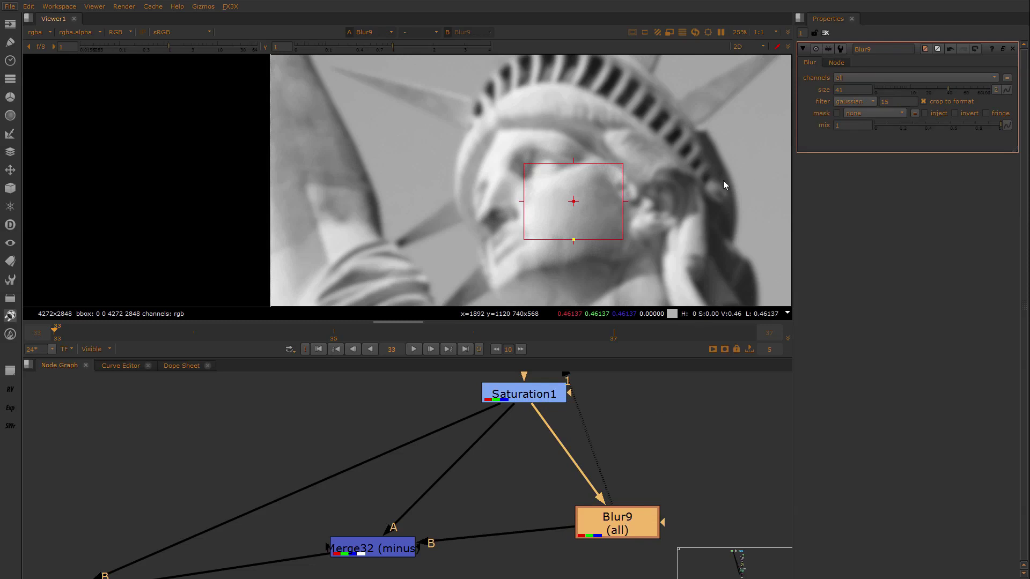
pyautogui.moveTo(934, 91); pyautogui.dragTo(910, 90)
# Compare the sampled face area between the Saturation1 and Blur9 outputs
pyautogui.moveTo(637, 426); pyautogui.dragTo(654, 412, button='middle')
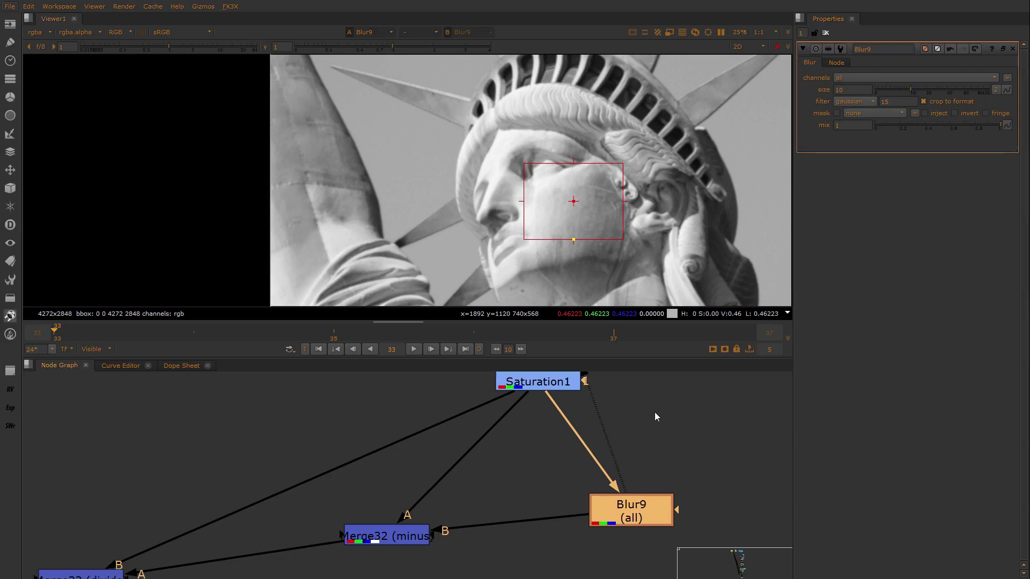
pyautogui.click(385, 539)
pyautogui.click(536, 383)
pyautogui.press('1')
pyautogui.click(536, 391)
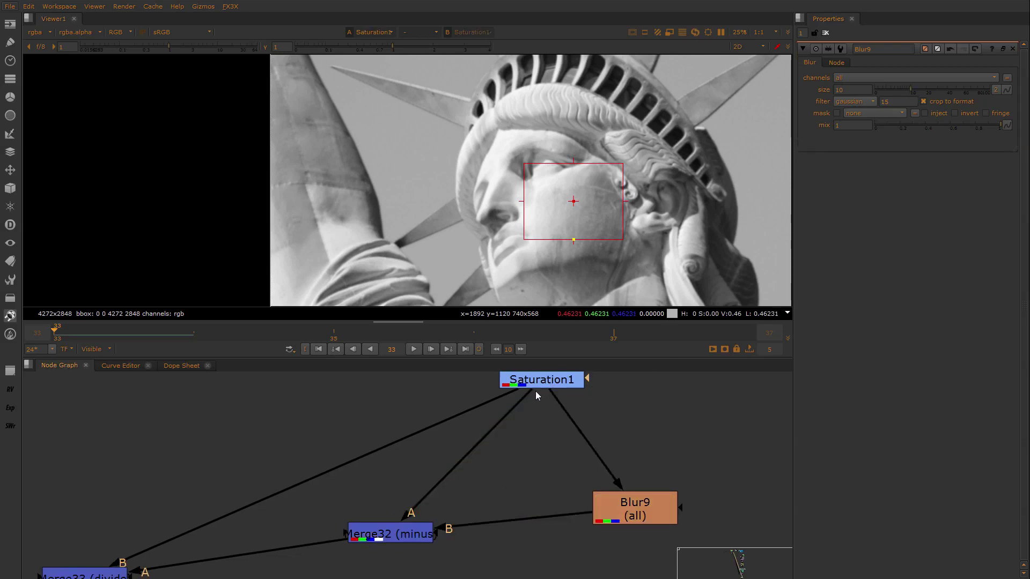
pyautogui.click(547, 383)
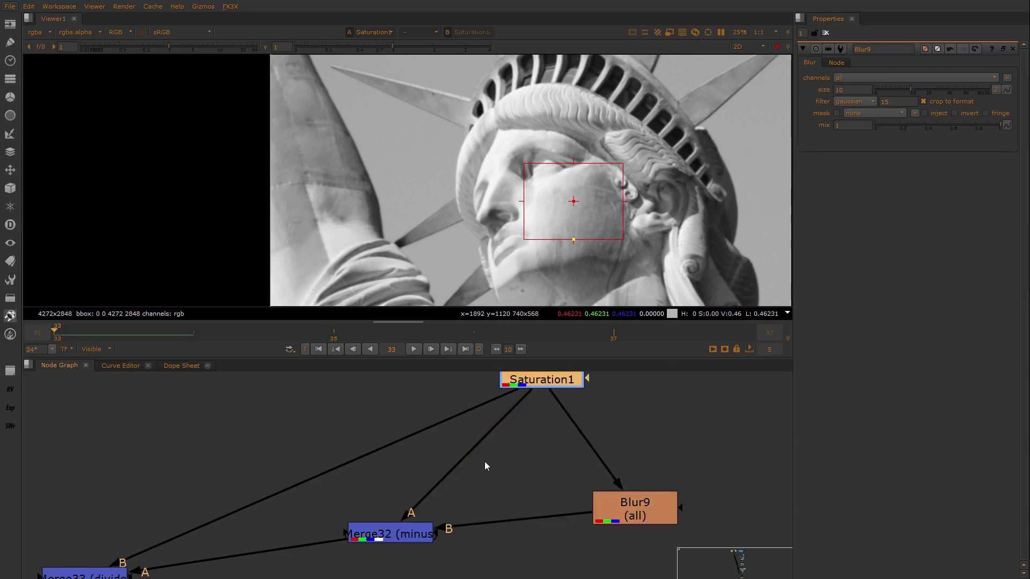
pyautogui.click(543, 391)
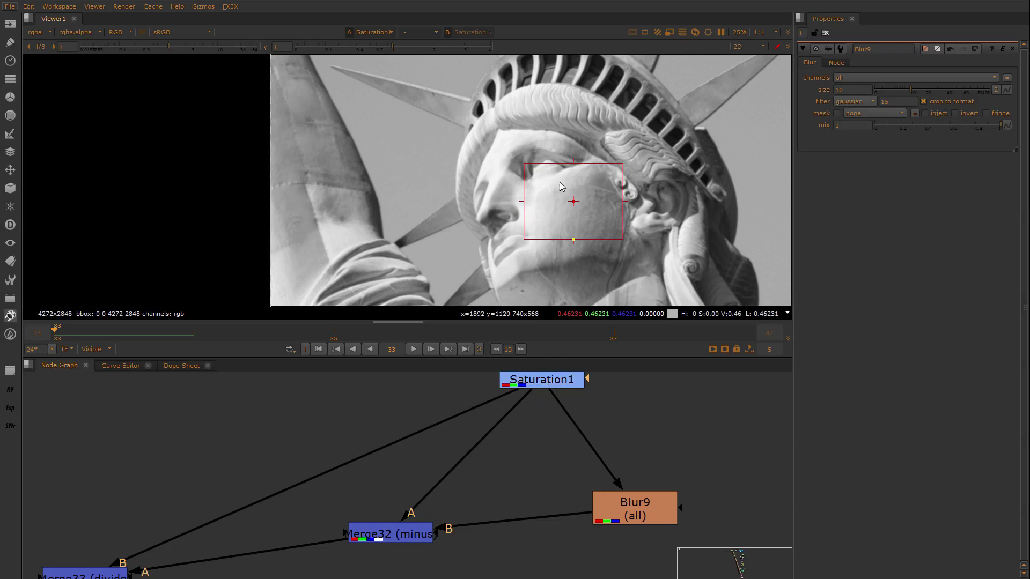
pyautogui.click(618, 507)
pyautogui.press('1')
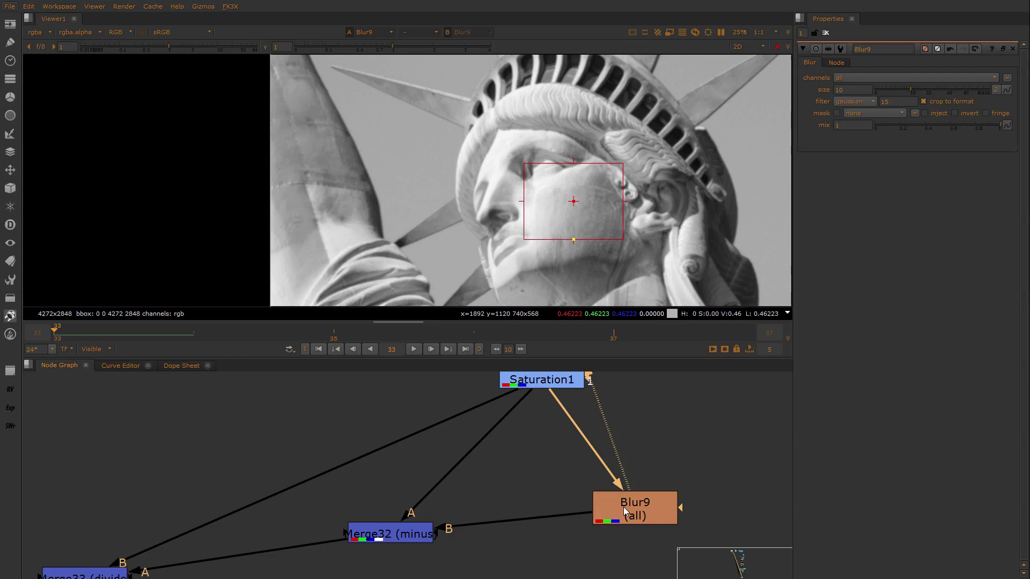
# View the Merge32 minus result and examine the extracted detail around the eye and cheek up close
pyautogui.click(413, 539)
pyautogui.press('1')
pyautogui.scroll(5, 578, 159)
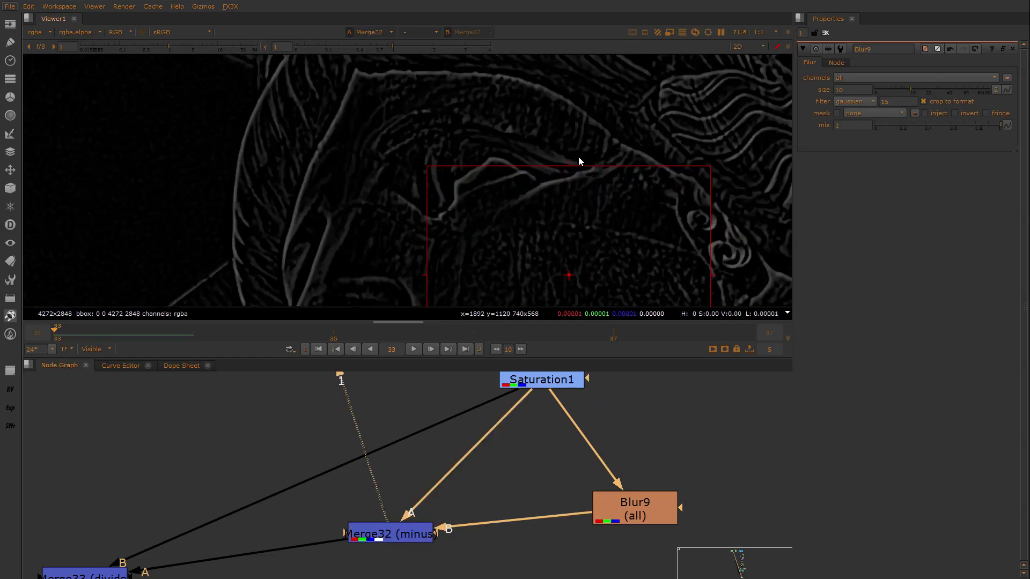
pyautogui.scroll(3, 578, 157)
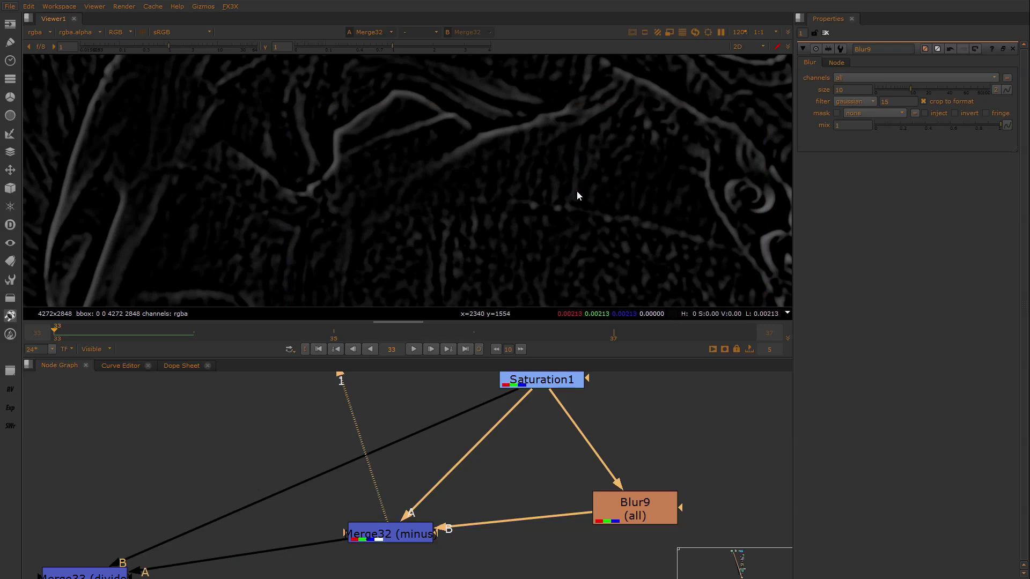
# Move Read19 slightly up from Blur8 and sample a small area of about 49x33 pixels on the cheek in the Merge32 result
pyautogui.scroll(-3, 580, 159)
pyautogui.scroll(1, 595, 190)
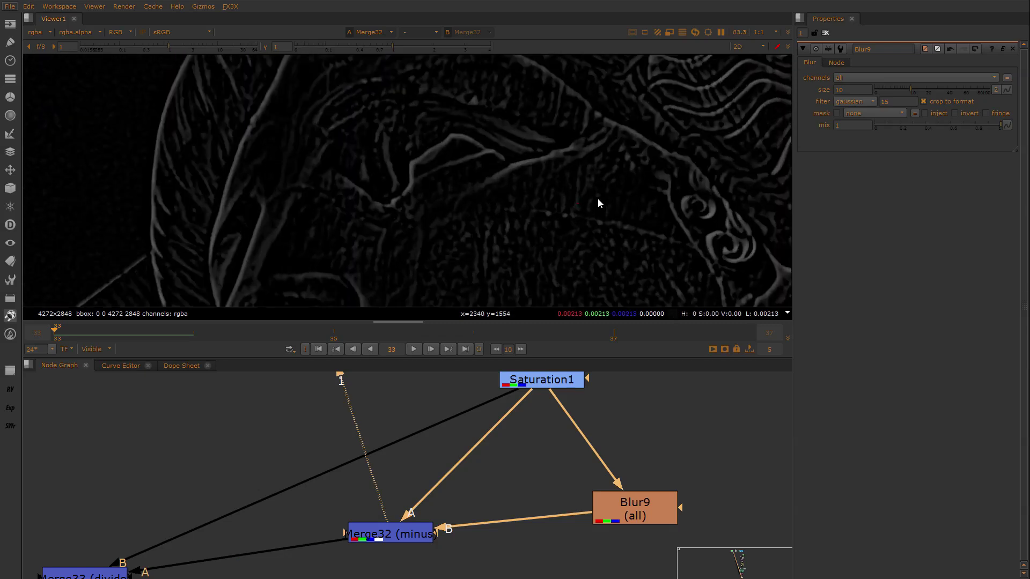
pyautogui.moveTo(598, 199); pyautogui.dragTo(625, 163, button='middle')
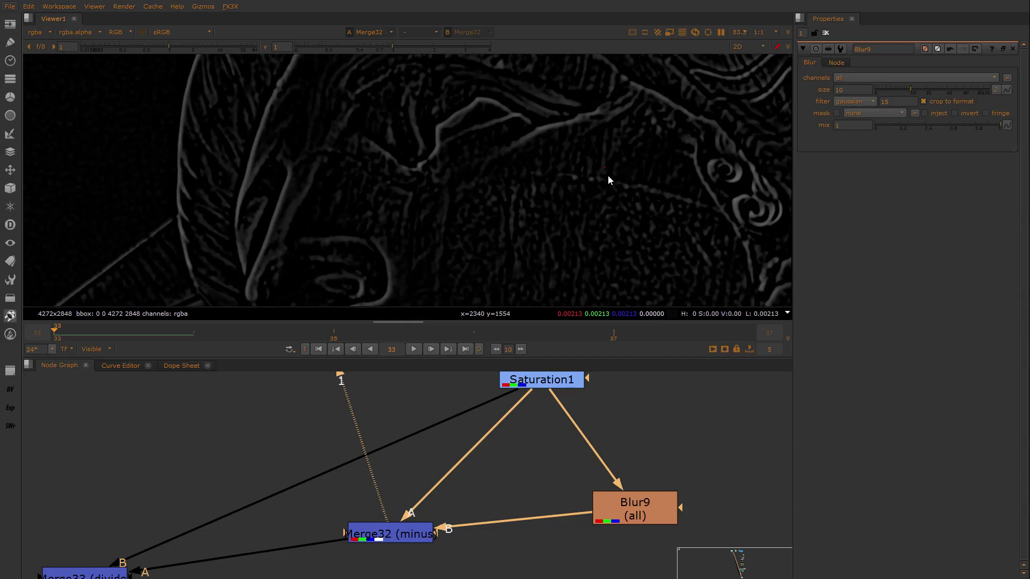
pyautogui.scroll(1, 607, 175)
pyautogui.scroll(-3, 498, 417)
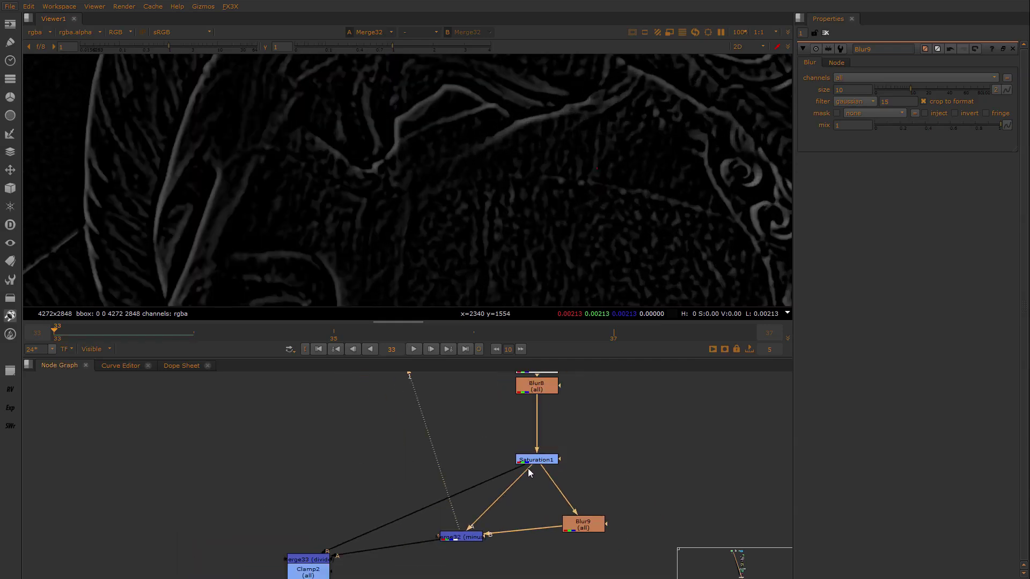
pyautogui.scroll(-2, 517, 455)
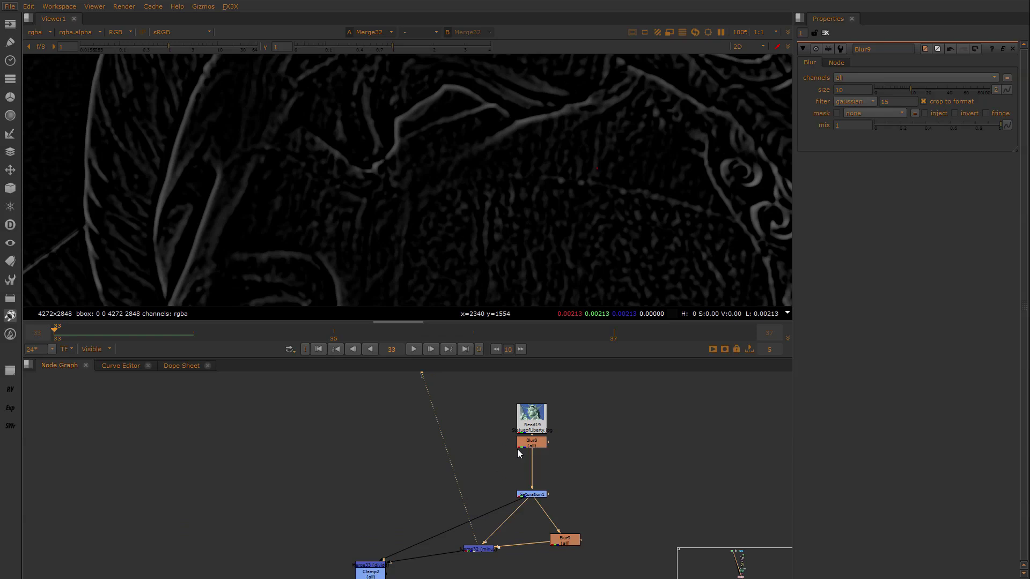
pyautogui.moveTo(532, 423); pyautogui.dragTo(533, 417)
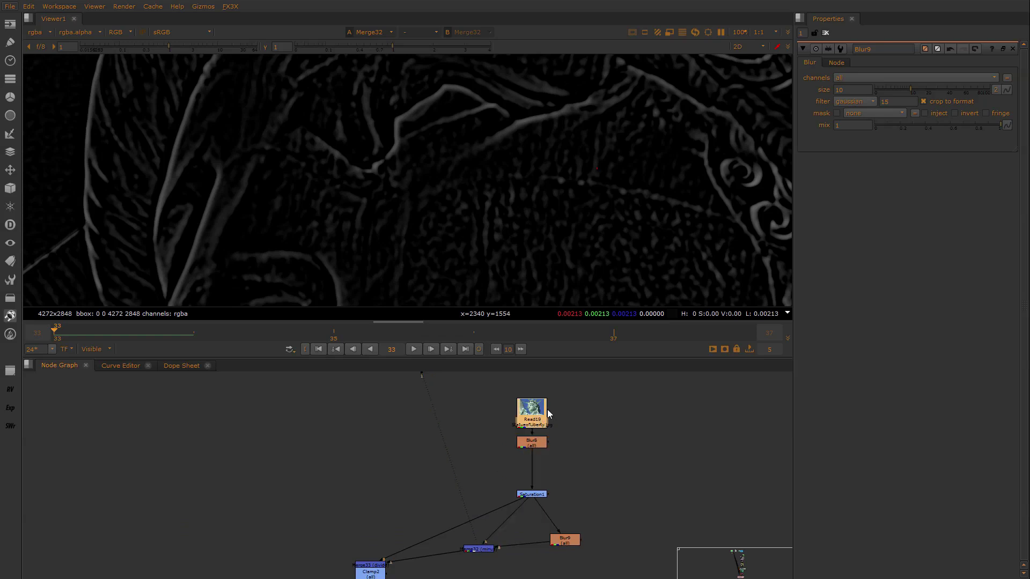
pyautogui.scroll(3, 558, 423)
pyautogui.scroll(-2, 625, 175)
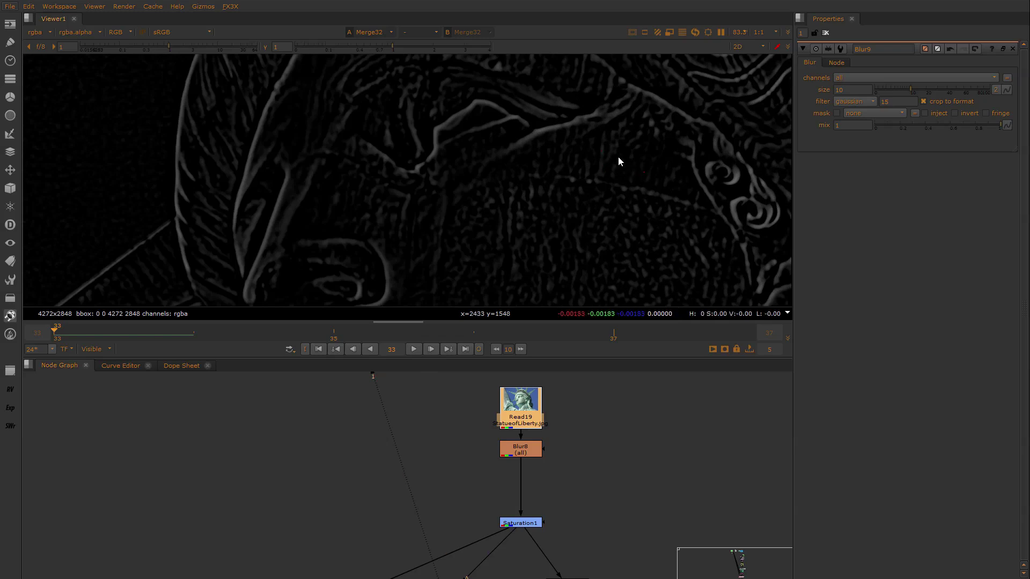
pyautogui.keyDown('ctrl'); pyautogui.keyDown('shift'); pyautogui.moveTo(616, 156); pyautogui.dragTo(639, 171); pyautogui.keyUp('shift'); pyautogui.keyUp('ctrl')
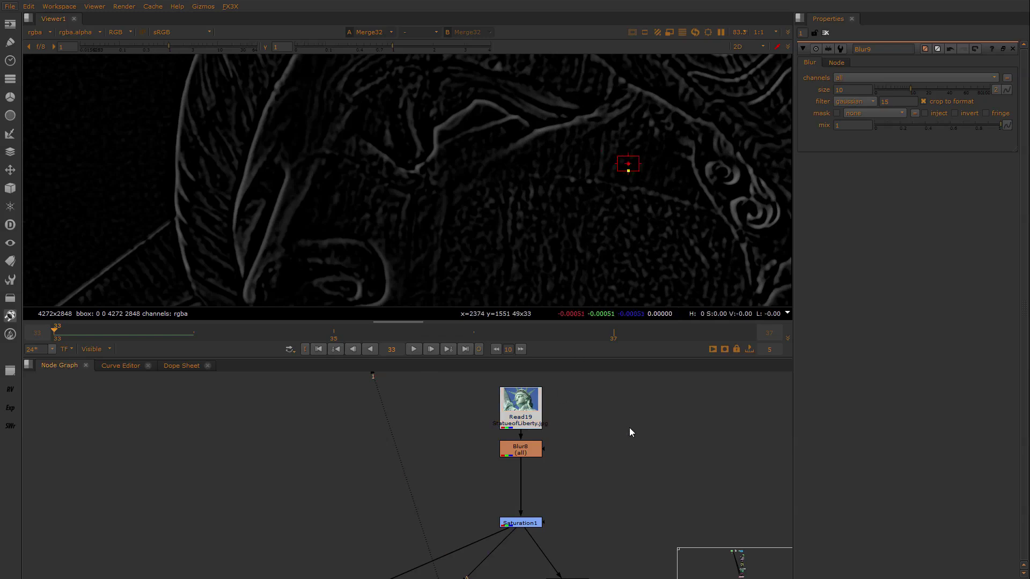
# Shift Blur8 slightly down toward Saturation1 and pull Clamp2 down away from Merge33
pyautogui.moveTo(534, 448); pyautogui.dragTo(533, 454)
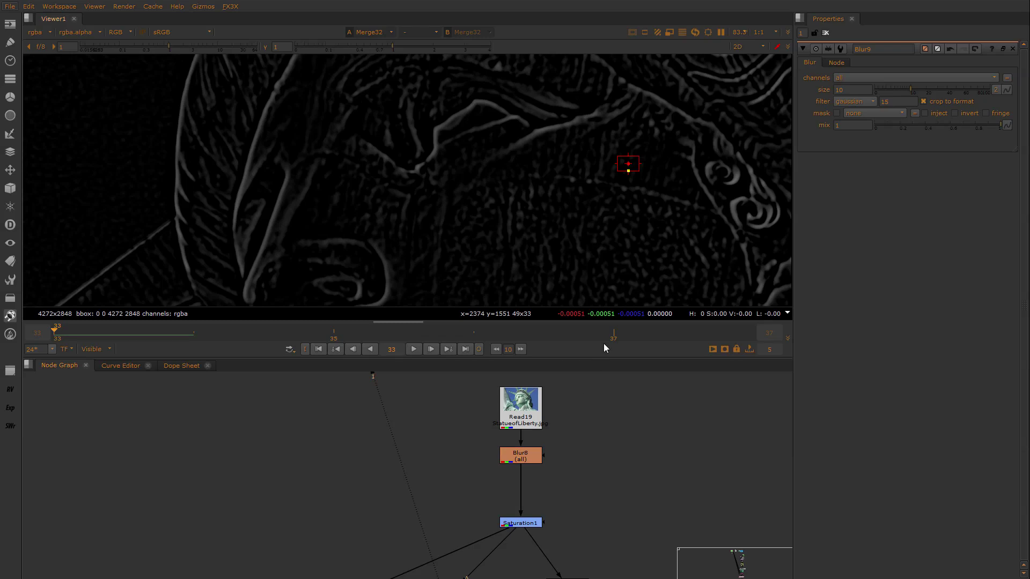
pyautogui.scroll(2, 522, 570)
pyautogui.moveTo(522, 571); pyautogui.dragTo(565, 456, button='middle')
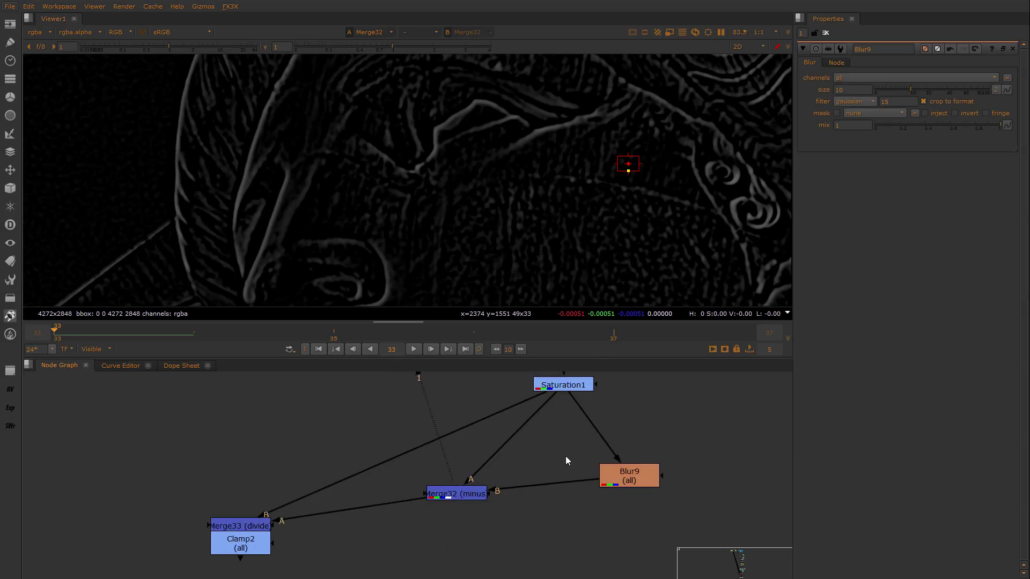
pyautogui.moveTo(251, 544); pyautogui.dragTo(247, 568)
# Examine the Merge32 minus detail in the statue's hair and crown up close
pyautogui.scroll(-3, 441, 252)
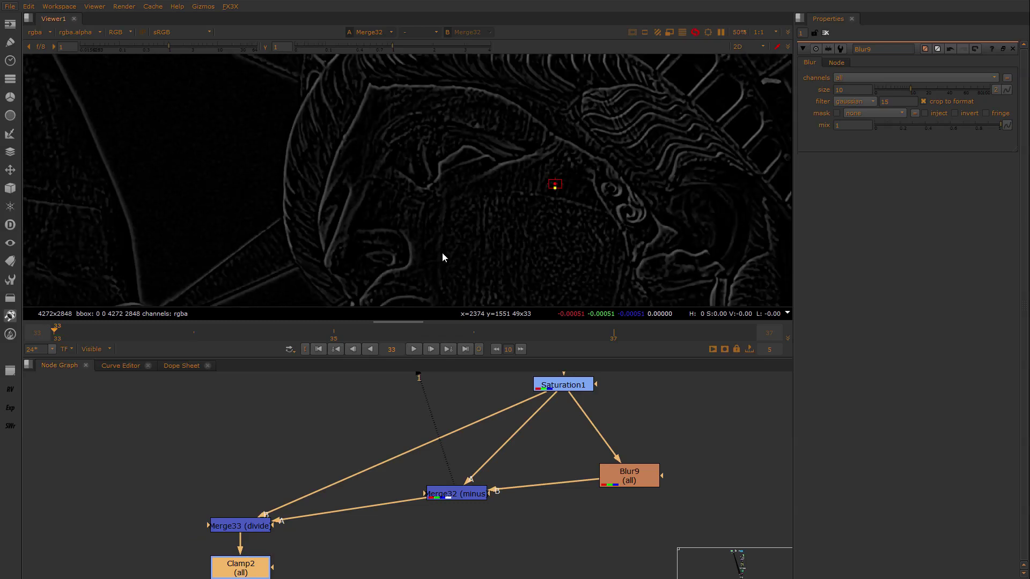
pyautogui.scroll(5, 561, 141)
pyautogui.scroll(-1, 570, 153)
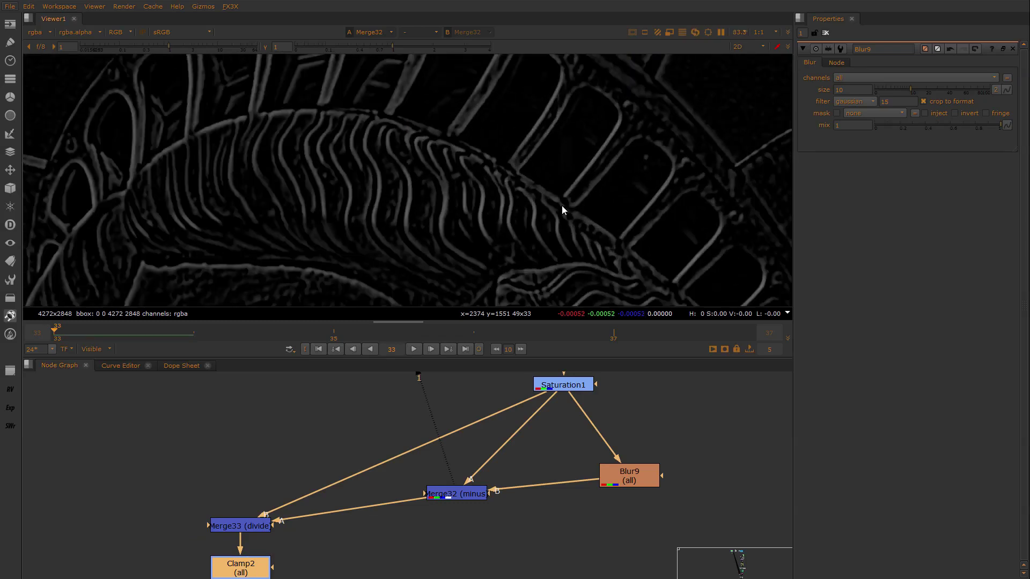
pyautogui.moveTo(563, 211); pyautogui.dragTo(568, 145, button='middle')
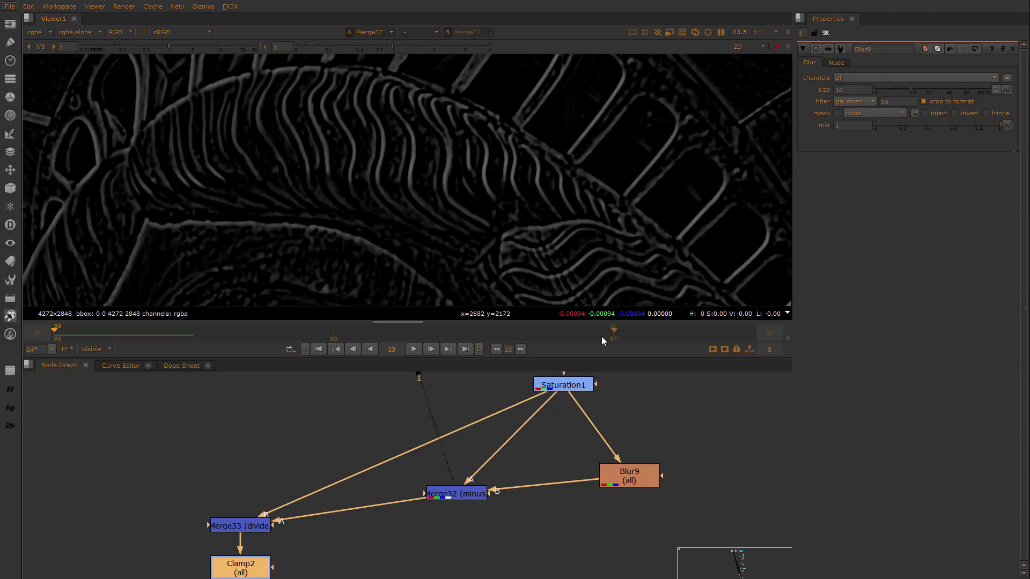
# Open the settings of the Merge32 minus node and view the output of the Merge33 divide node
pyautogui.moveTo(286, 504); pyautogui.dragTo(310, 480, button='middle')
pyautogui.click(292, 502)
pyautogui.moveTo(478, 474); pyautogui.dragTo(481, 472)
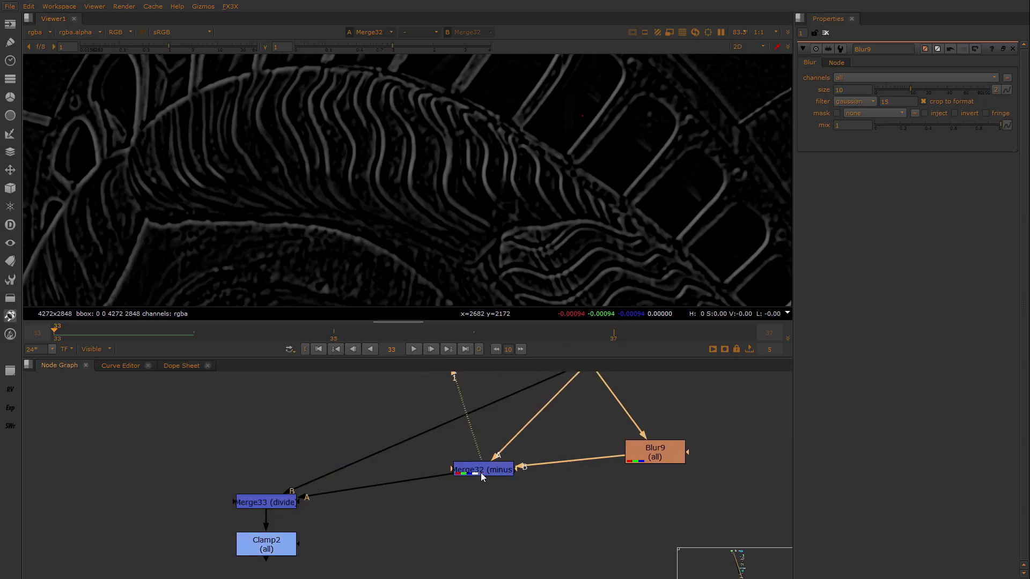
pyautogui.doubleClick(483, 472)
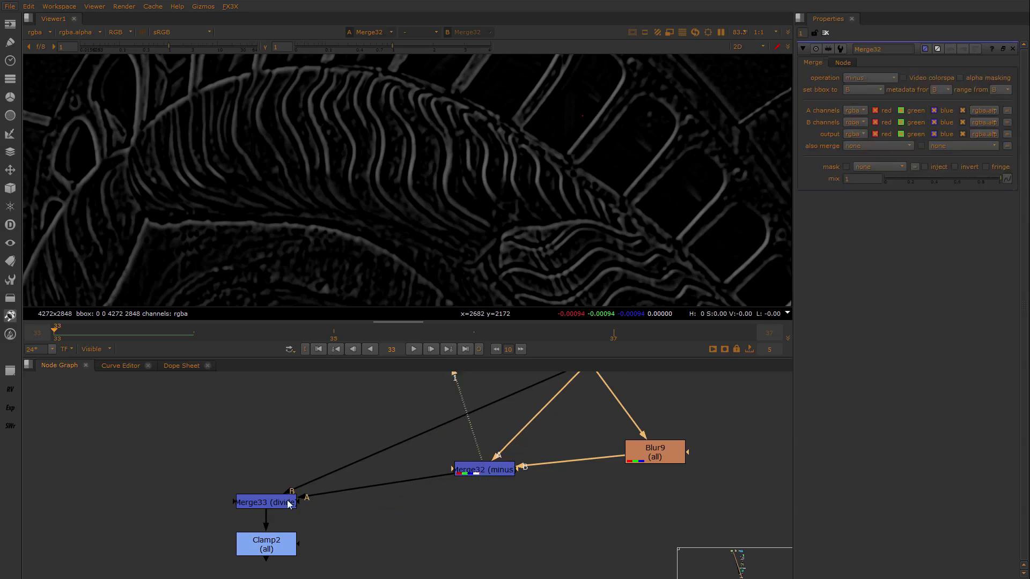
pyautogui.moveTo(293, 503); pyautogui.dragTo(293, 503)
pyautogui.press('1')
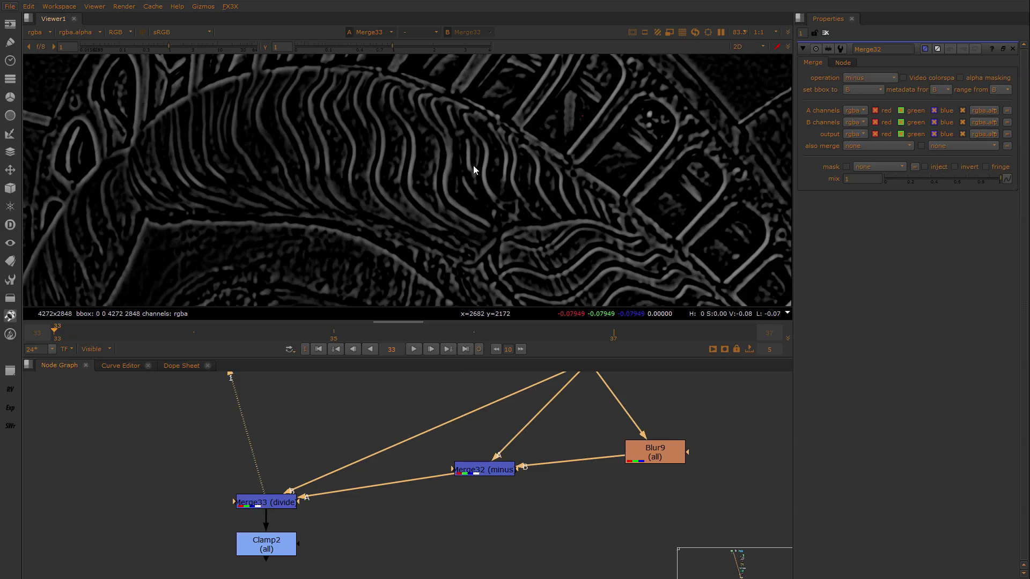
# Assign Merge32 to viewer input 2 and compare it with the Merge33 divide result around the crown and face
pyautogui.scroll(-5, 472, 166)
pyautogui.scroll(4, 480, 232)
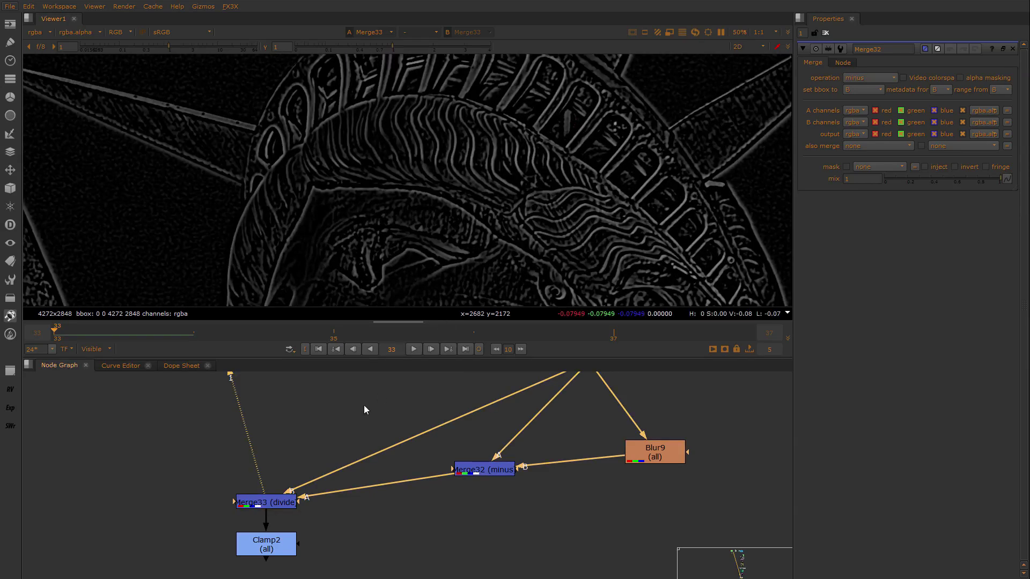
pyautogui.click(490, 479)
pyautogui.press('2')
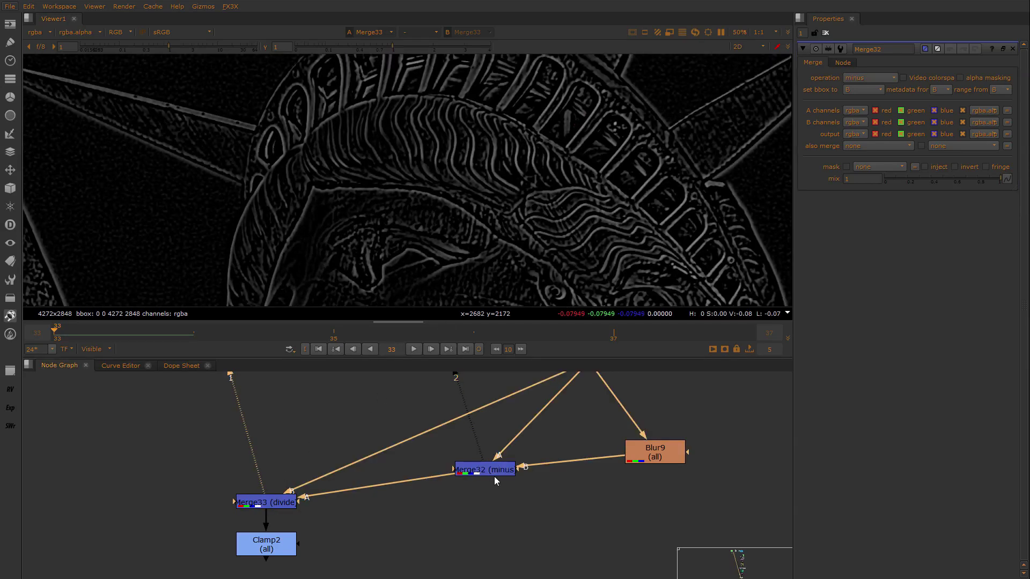
pyautogui.press('1')
# Delete Clamp2, add a Grade node in its place below Merge33, and view the Grade output
pyautogui.scroll(2, 515, 162)
pyautogui.scroll(2, 333, 474)
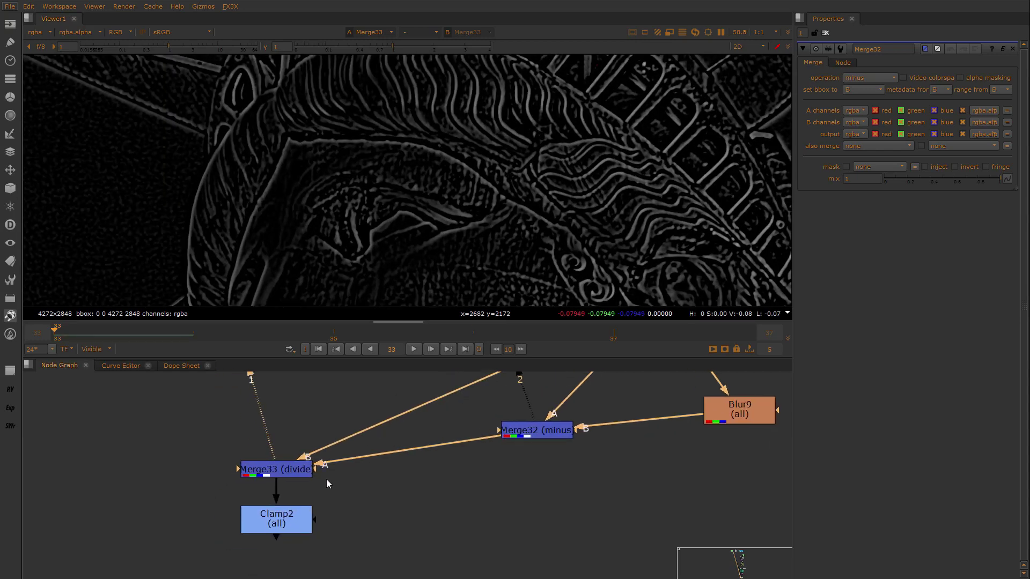
pyautogui.click(287, 519)
pyautogui.press('Delete')
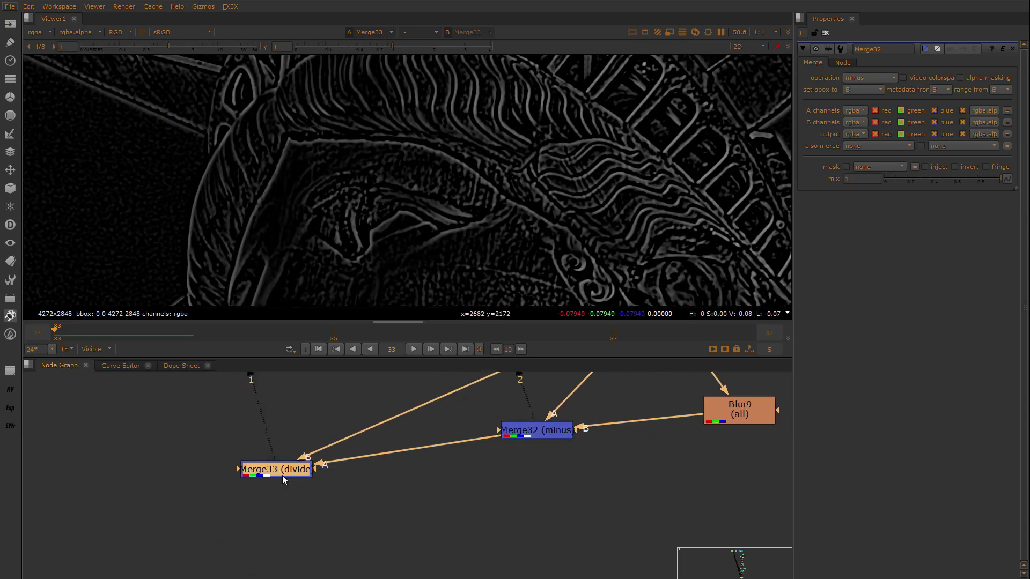
pyautogui.press('g')
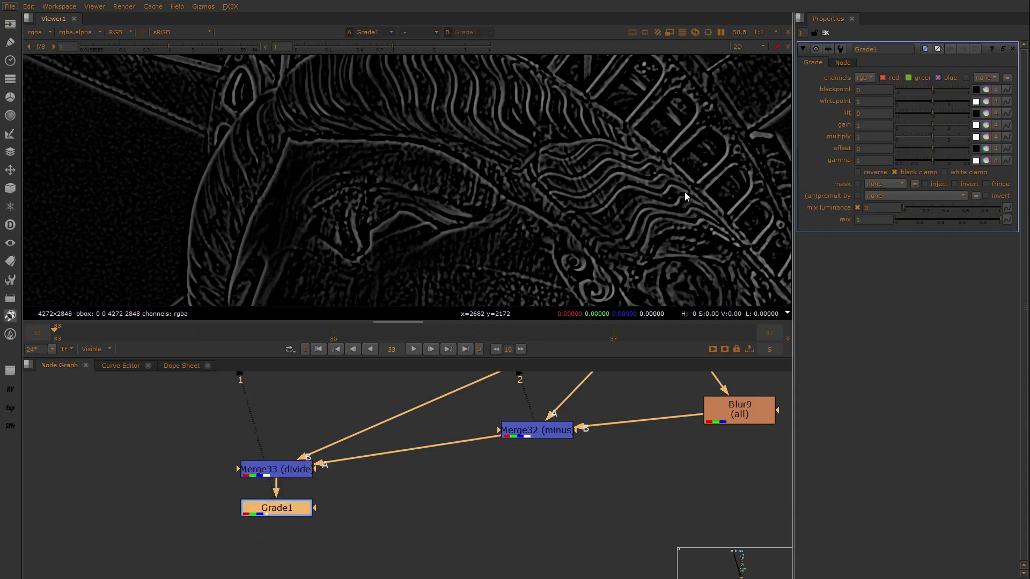
pyautogui.click(269, 513)
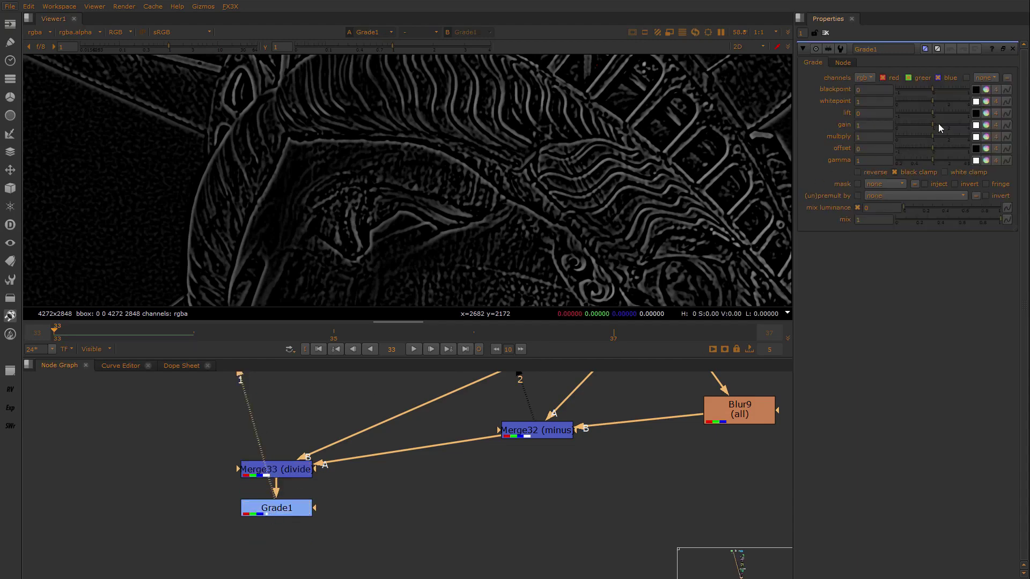
# Set the gain to 3.4 and gamma to 0.64 on the Grade below Merge33, and check the cheek detail up close
pyautogui.moveTo(937, 126); pyautogui.dragTo(922, 159)
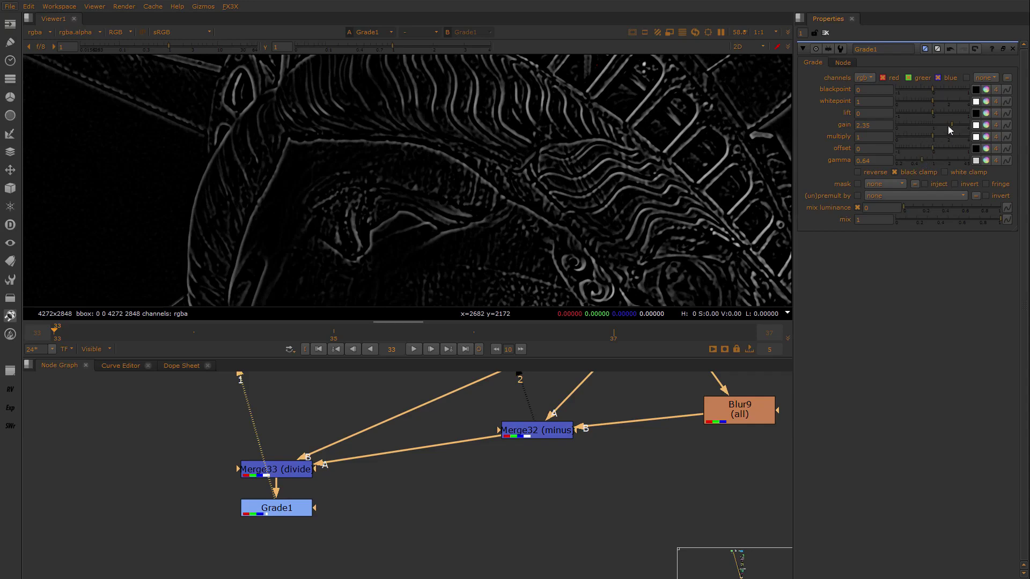
pyautogui.moveTo(948, 125); pyautogui.dragTo(962, 122)
pyautogui.scroll(-2, 416, 240)
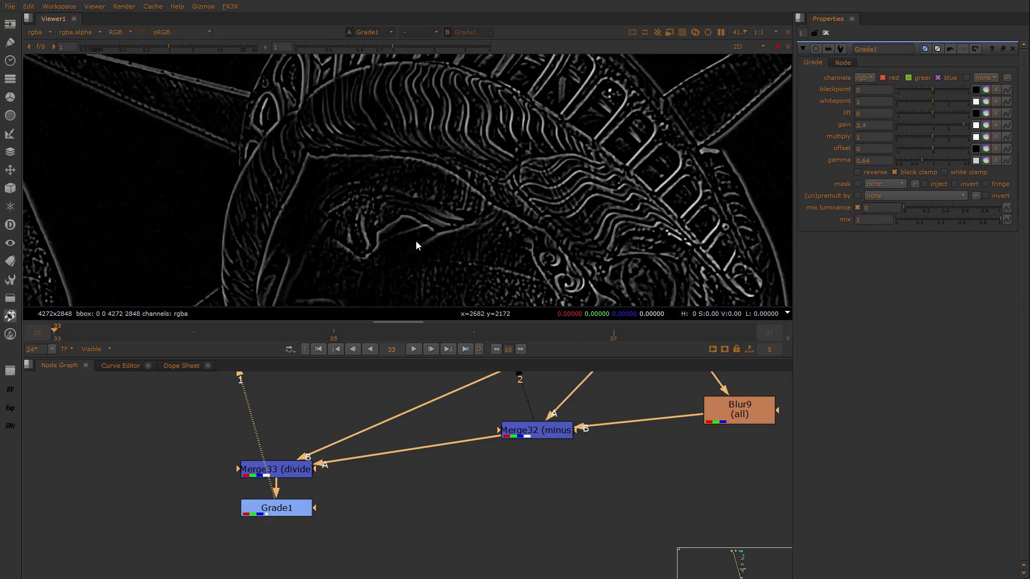
pyautogui.scroll(-2, 459, 236)
pyautogui.scroll(5, 499, 201)
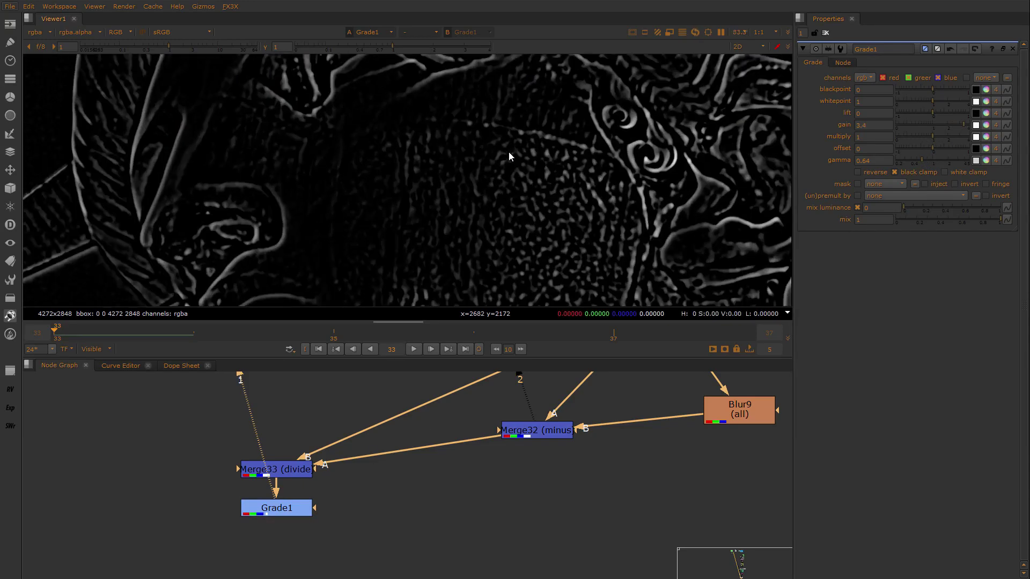
pyautogui.scroll(3, 503, 140)
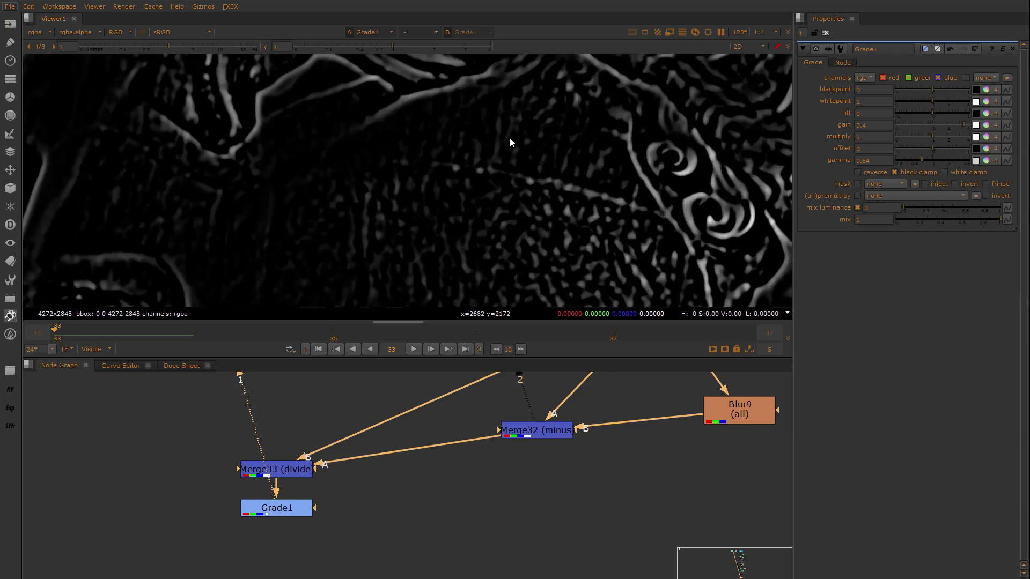
# Add a second Grade node, connect its input to the Read19 statue image, and view its output
pyautogui.scroll(-5, 564, 432)
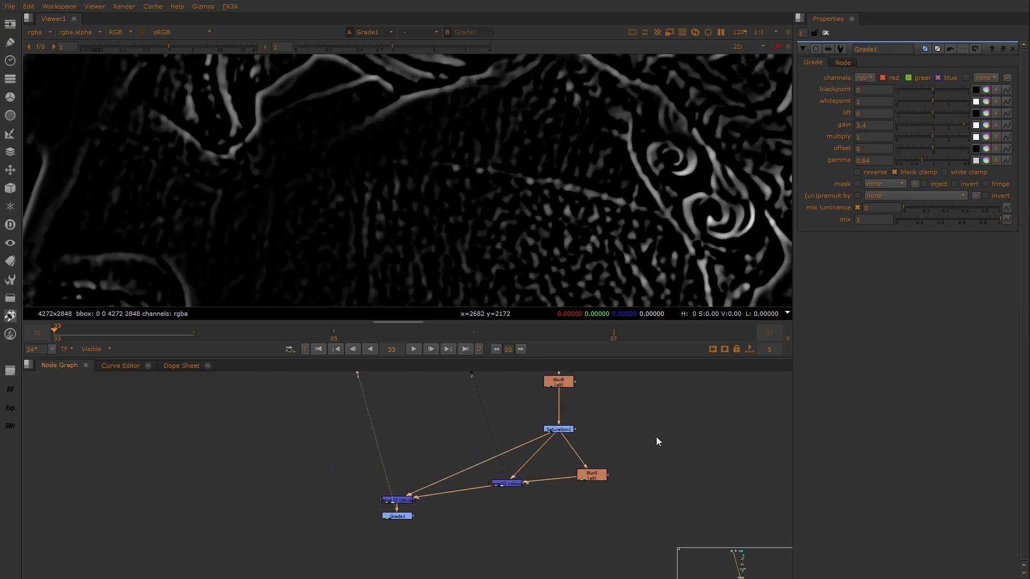
pyautogui.moveTo(626, 376); pyautogui.dragTo(592, 439, button='middle')
pyautogui.press('g')
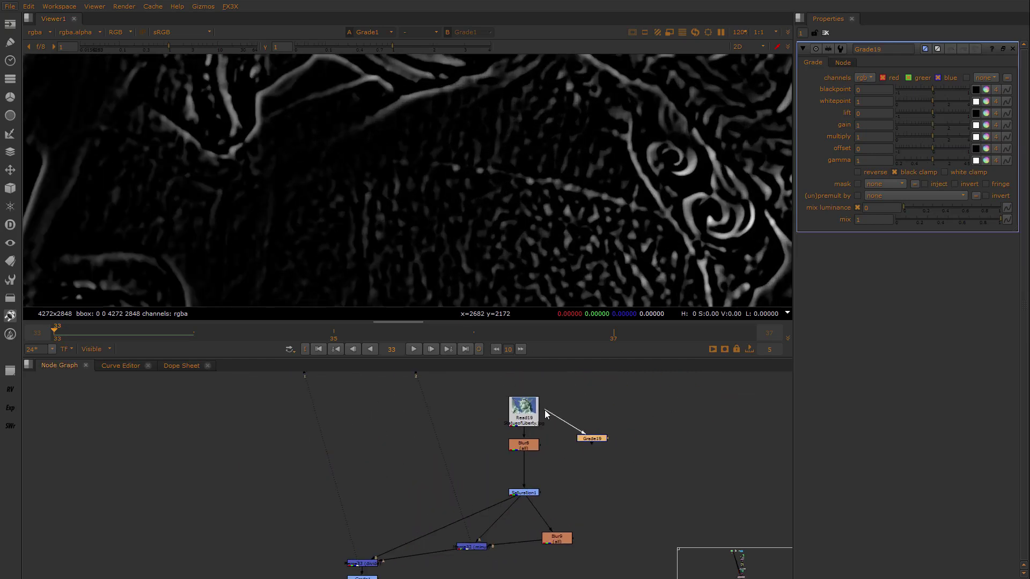
pyautogui.moveTo(588, 425); pyautogui.dragTo(521, 413)
pyautogui.press('1')
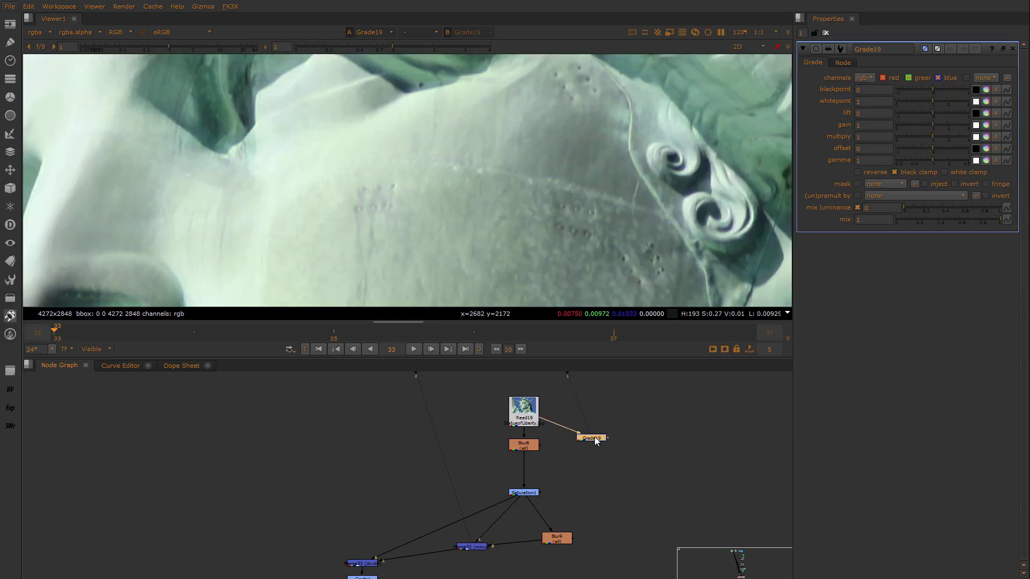
# Set the gain to 2.25 and gamma to 0.34 on the Grade connected to Read19
pyautogui.click(948, 123)
pyautogui.moveTo(947, 123); pyautogui.dragTo(952, 124)
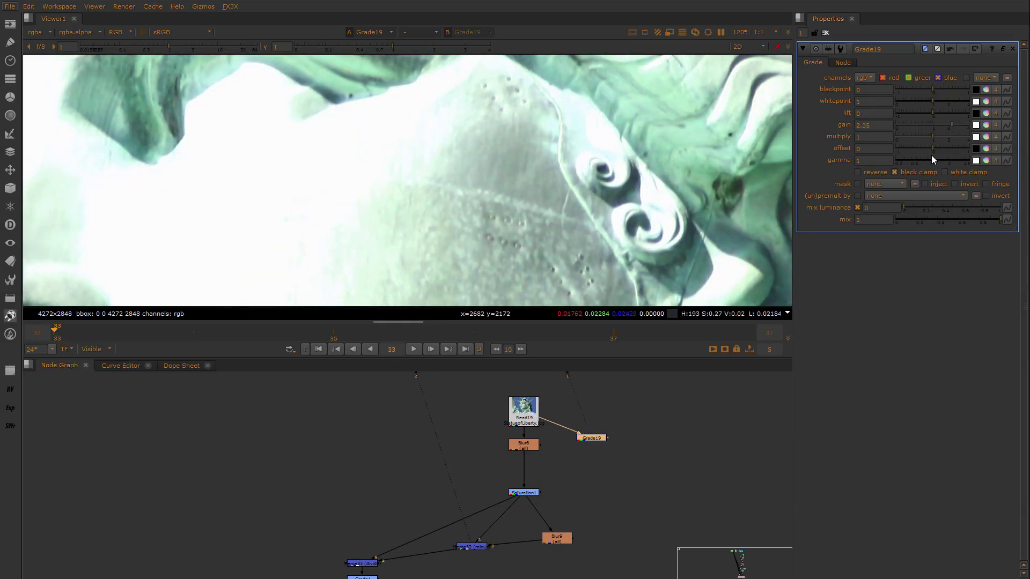
pyautogui.moveTo(930, 159); pyautogui.dragTo(916, 158)
pyautogui.moveTo(951, 124); pyautogui.dragTo(950, 125)
pyautogui.moveTo(913, 158); pyautogui.dragTo(907, 156)
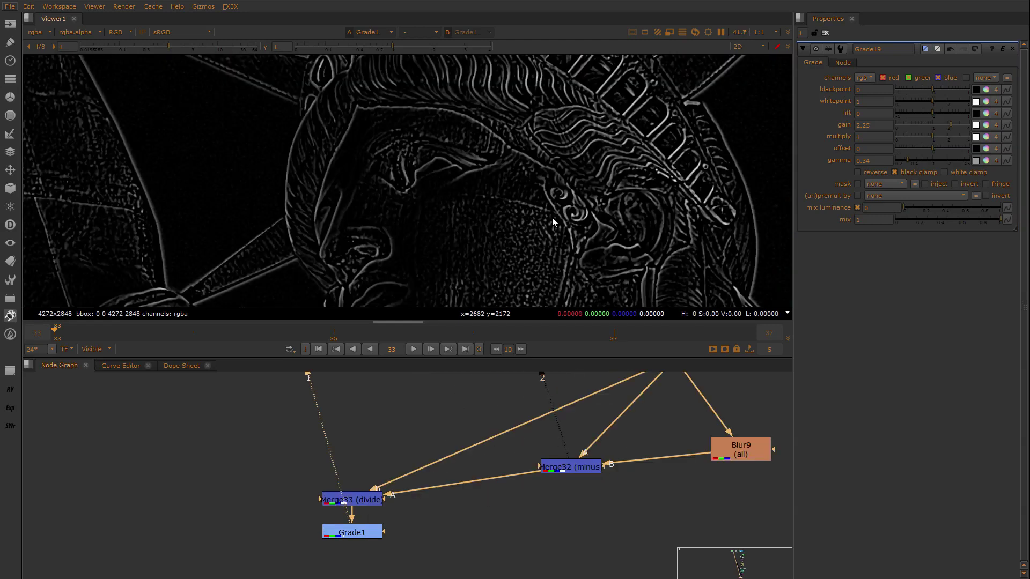
# Open the Saturation1 settings, view its output and review its luminance math options
pyautogui.scroll(-3, 567, 467)
pyautogui.moveTo(567, 467); pyautogui.dragTo(489, 513, button='middle')
pyautogui.scroll(2, 580, 442)
pyautogui.doubleClick(527, 453)
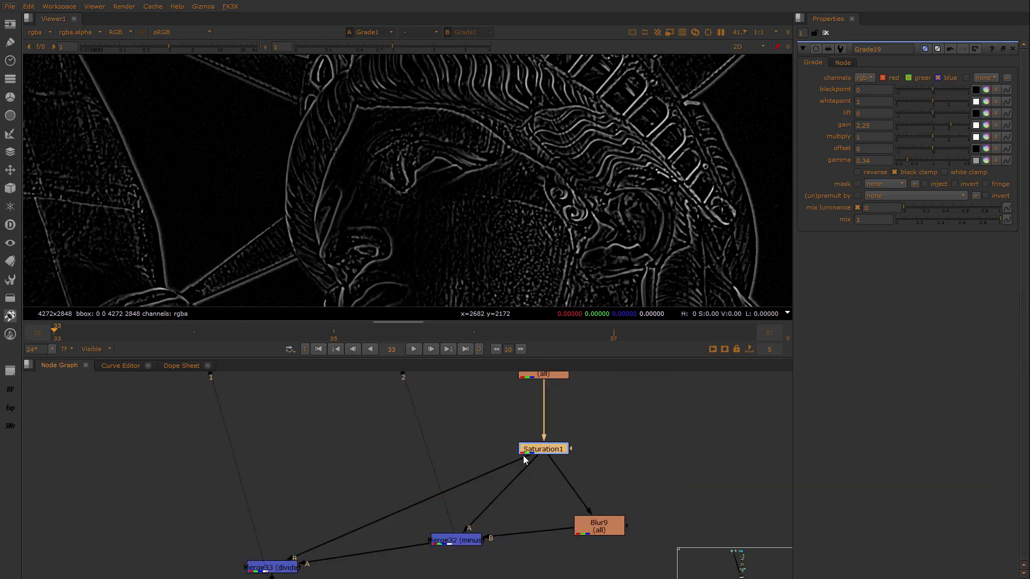
pyautogui.press('1')
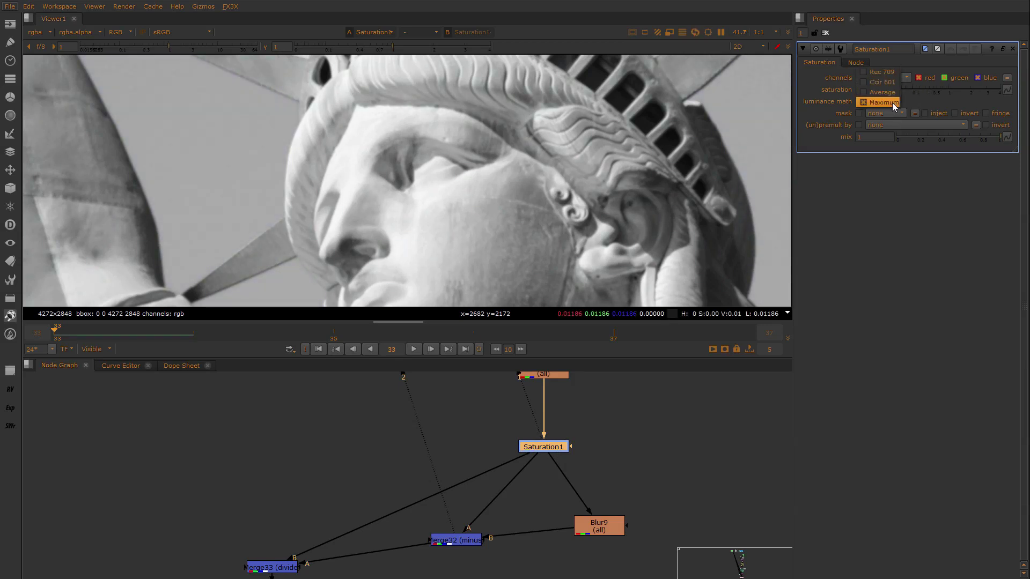
# View the outputs of Blur9, the Merge32 minus node and Saturation1 in turn to compare the stages of the detail extraction
pyautogui.click(622, 490)
pyautogui.moveTo(622, 490); pyautogui.dragTo(640, 459, button='middle')
pyautogui.click(630, 496)
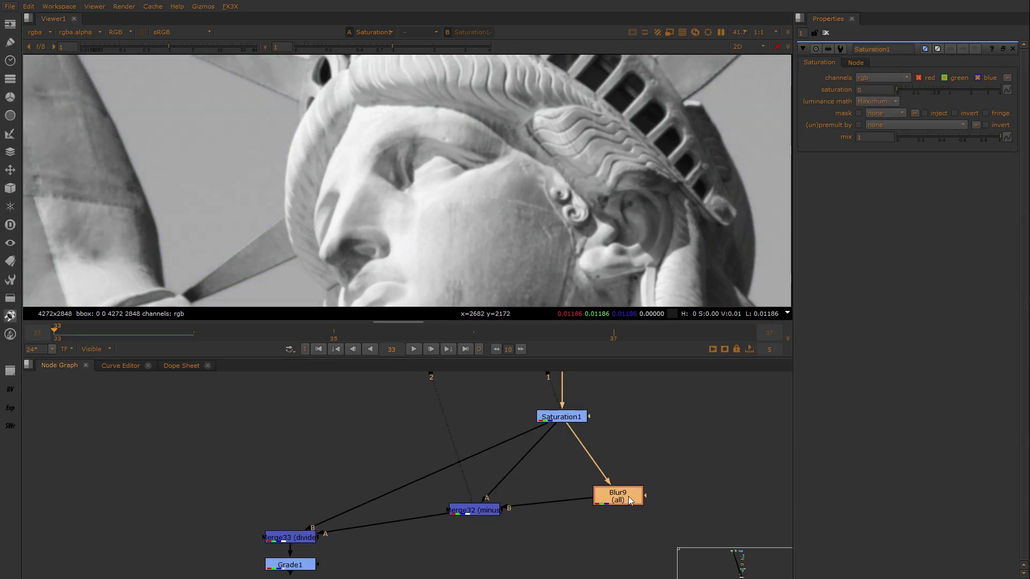
pyautogui.press('1')
pyautogui.click(489, 512)
pyautogui.press('1')
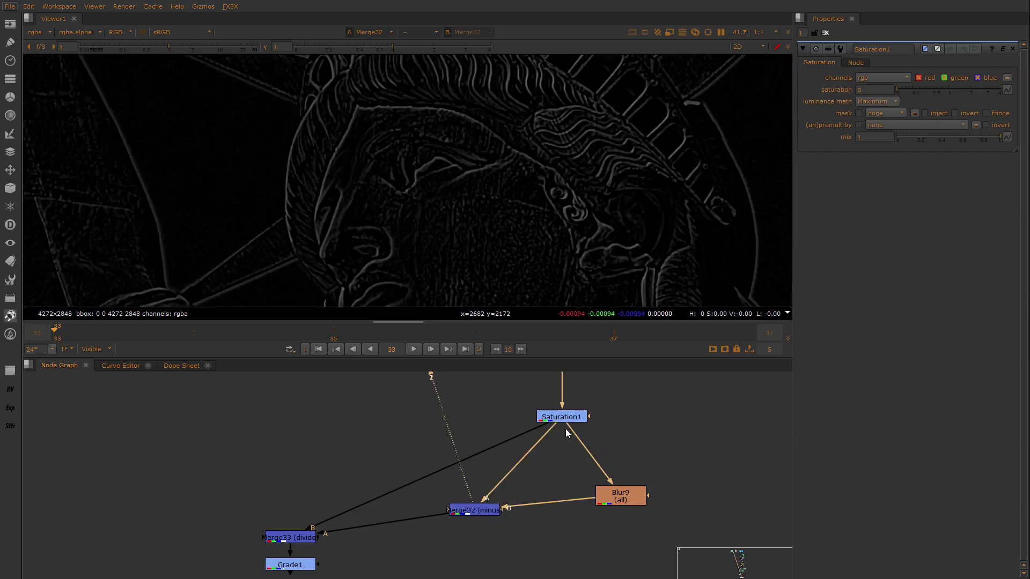
pyautogui.click(568, 420)
pyautogui.press('1')
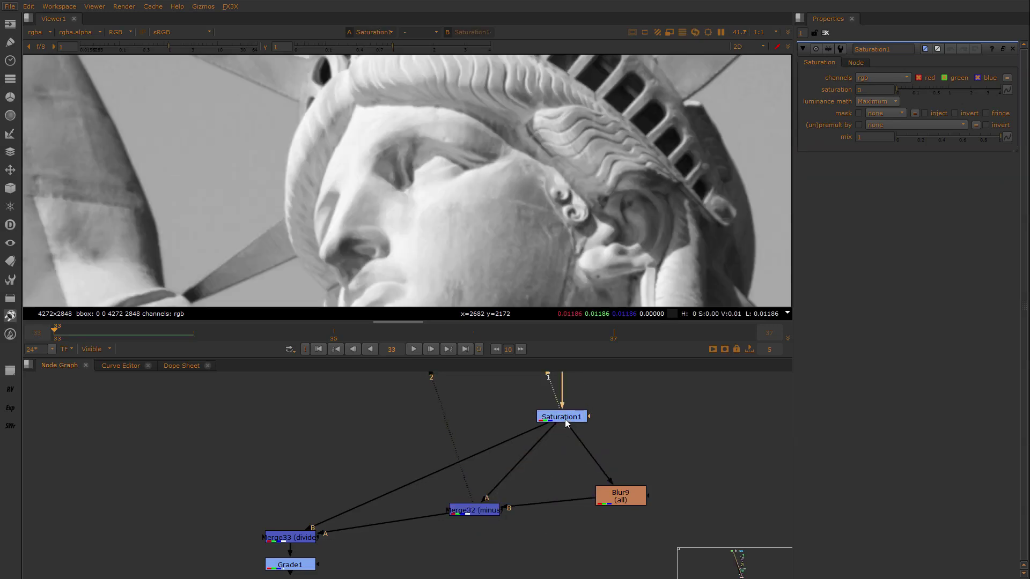
# Open the Blur9 settings and view the output of Blur9, followed by that of the Merge32 minus node
pyautogui.click(623, 502)
pyautogui.doubleClick(625, 498)
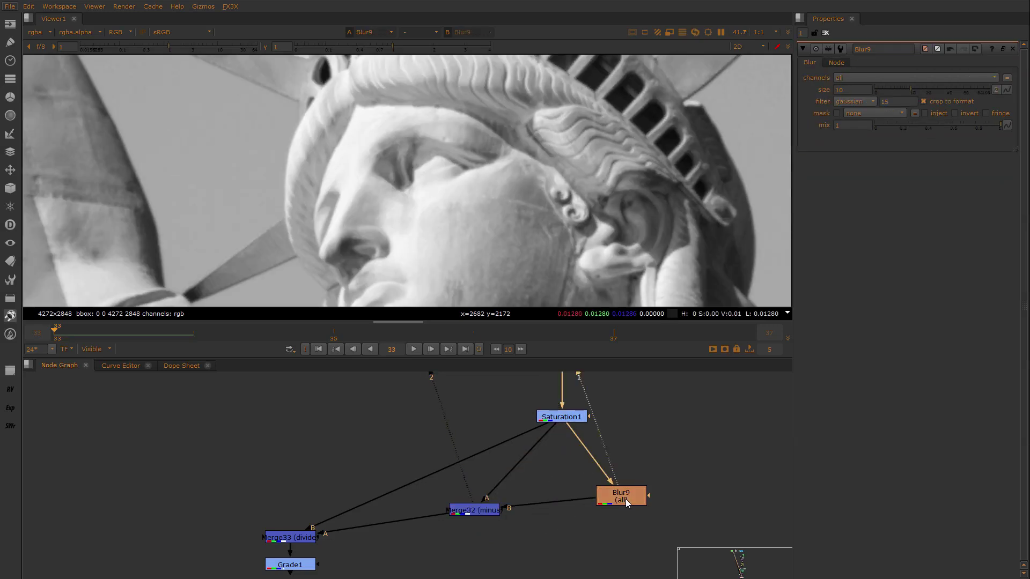
pyautogui.press('1')
pyautogui.click(493, 512)
pyautogui.press('1')
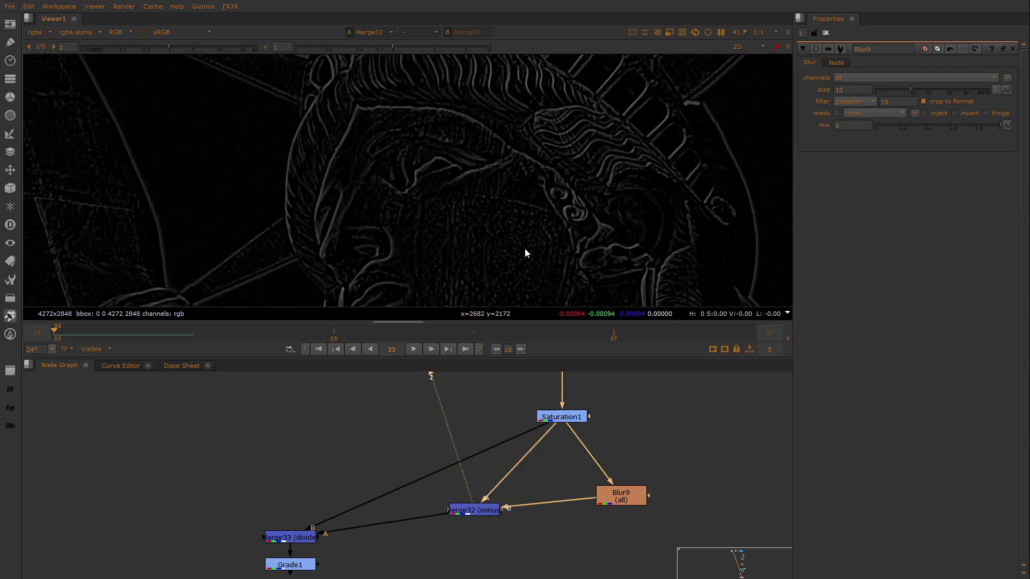
pyautogui.moveTo(403, 485); pyautogui.dragTo(429, 478, button='middle')
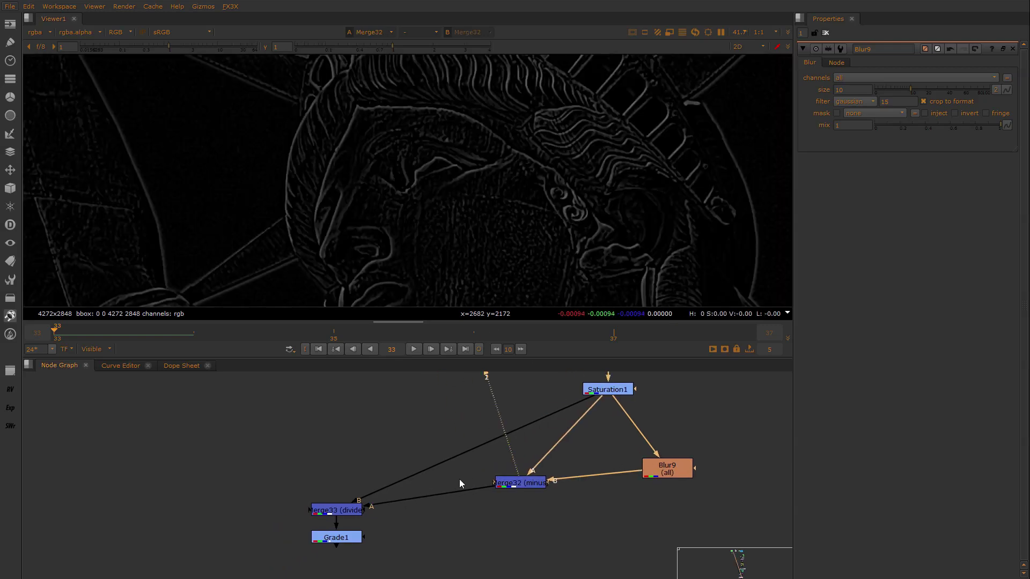
pyautogui.moveTo(475, 465); pyautogui.dragTo(540, 487)
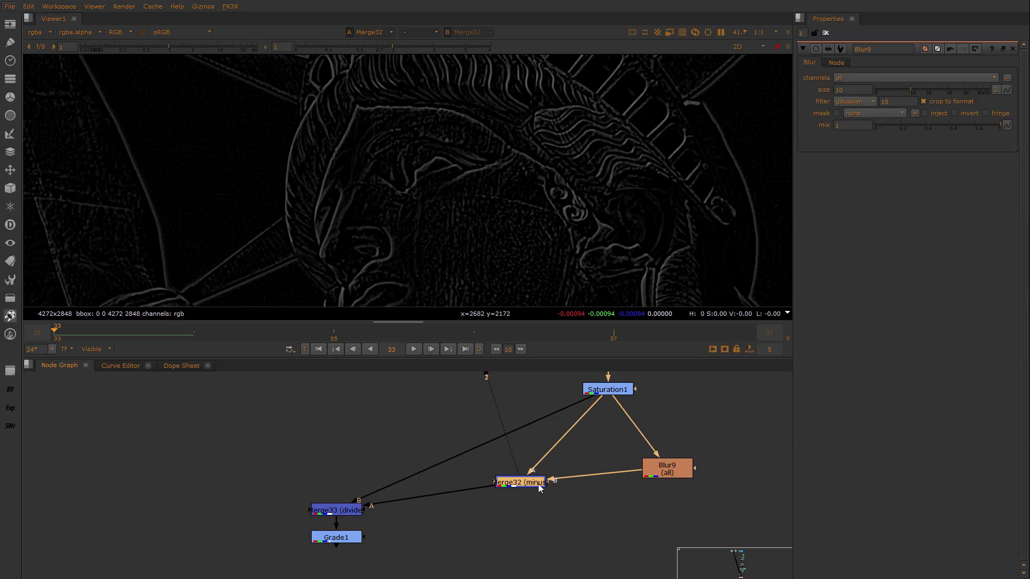
# View the Saturation1 output and compare it with the Grade1 result
pyautogui.click(566, 420)
pyautogui.click(593, 392)
pyautogui.press('1')
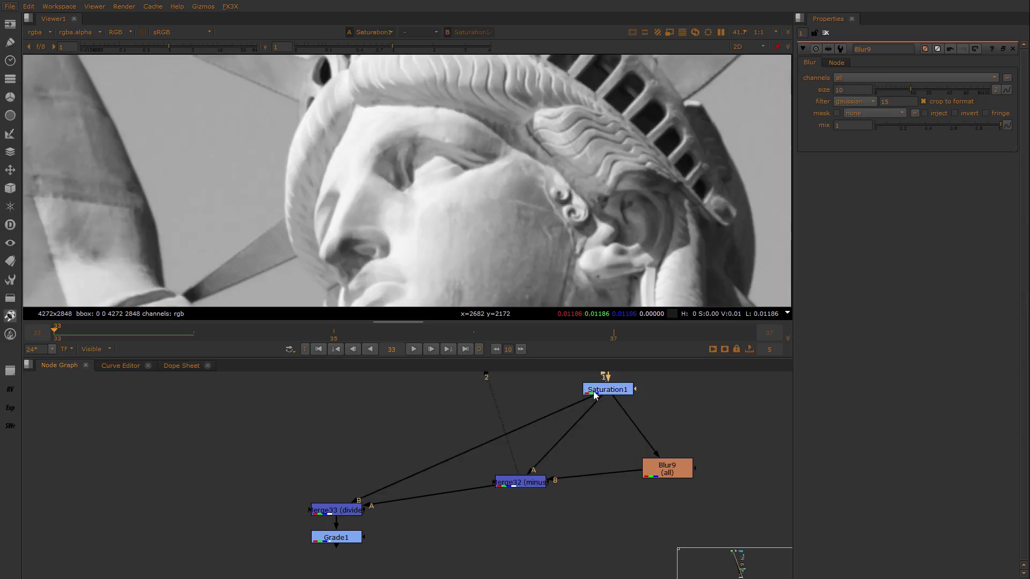
pyautogui.click(351, 540)
pyautogui.press('1')
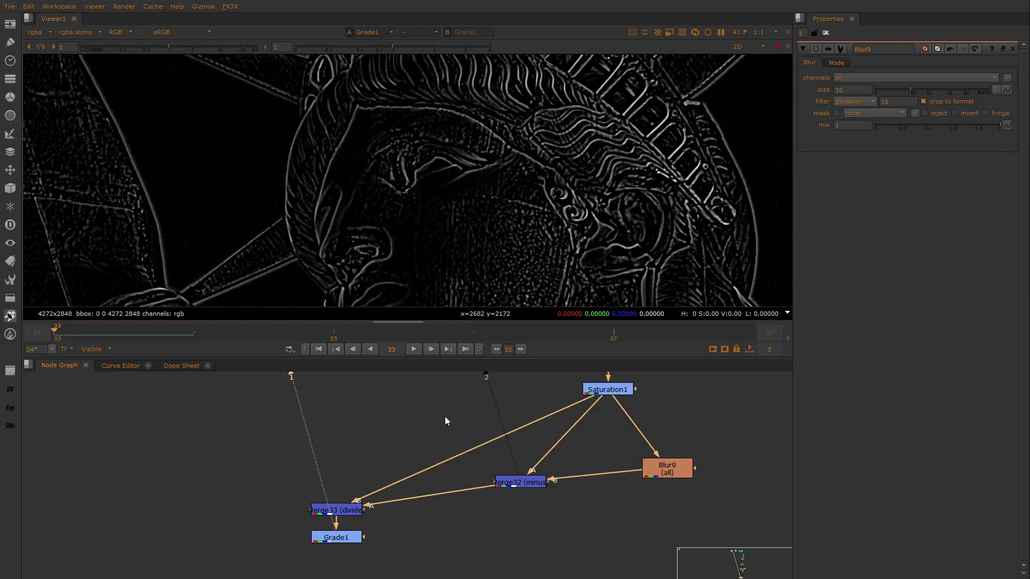
# Insert a Blur node between Saturation1 and the B input of the Merge33 divide node, with channels set to all and size 39
pyautogui.click(445, 420)
pyautogui.press('b')
pyautogui.moveTo(450, 445); pyautogui.dragTo(456, 460)
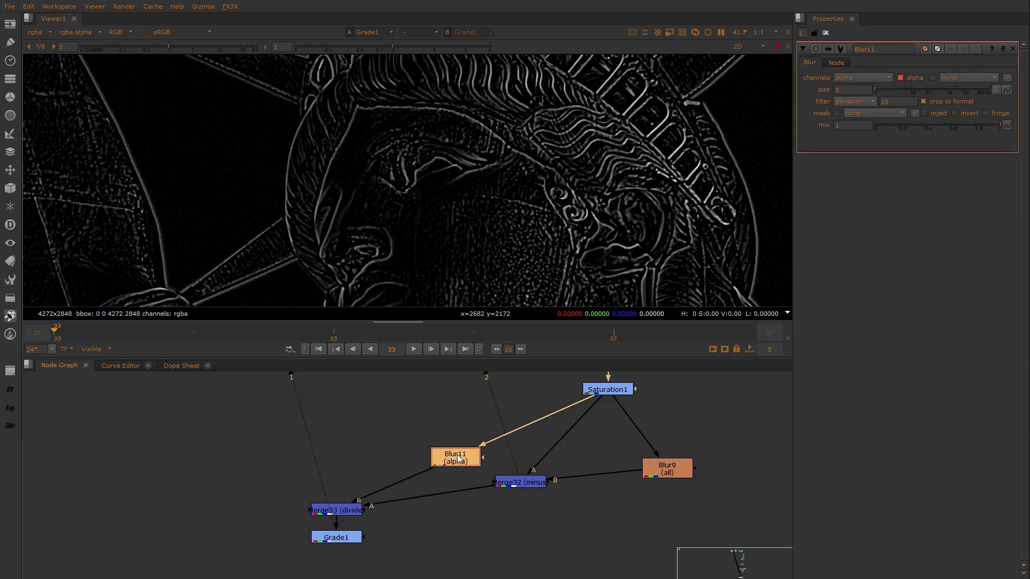
pyautogui.click(868, 78)
pyautogui.click(870, 87)
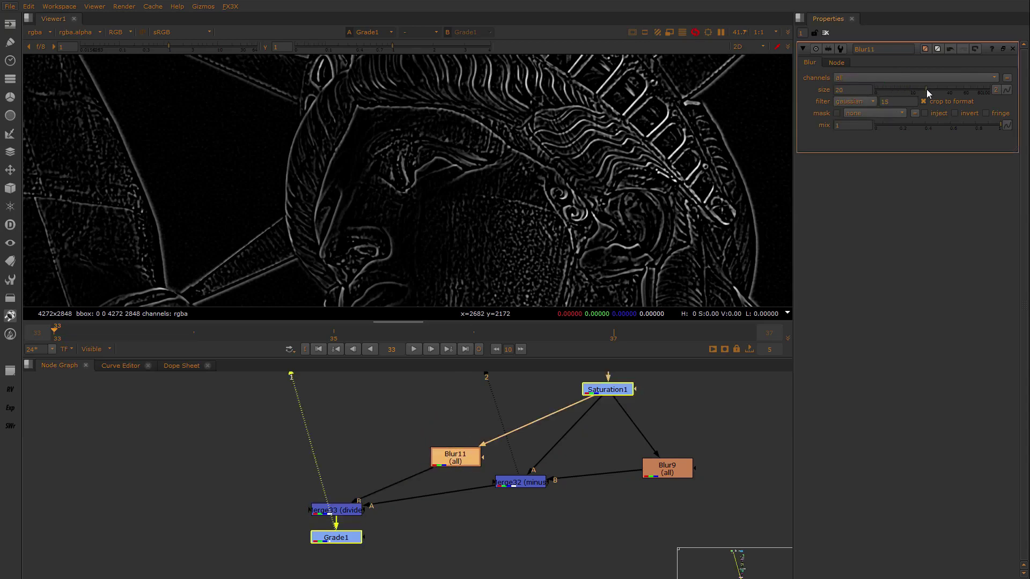
pyautogui.moveTo(886, 98); pyautogui.dragTo(947, 94)
pyautogui.scroll(-3, 426, 215)
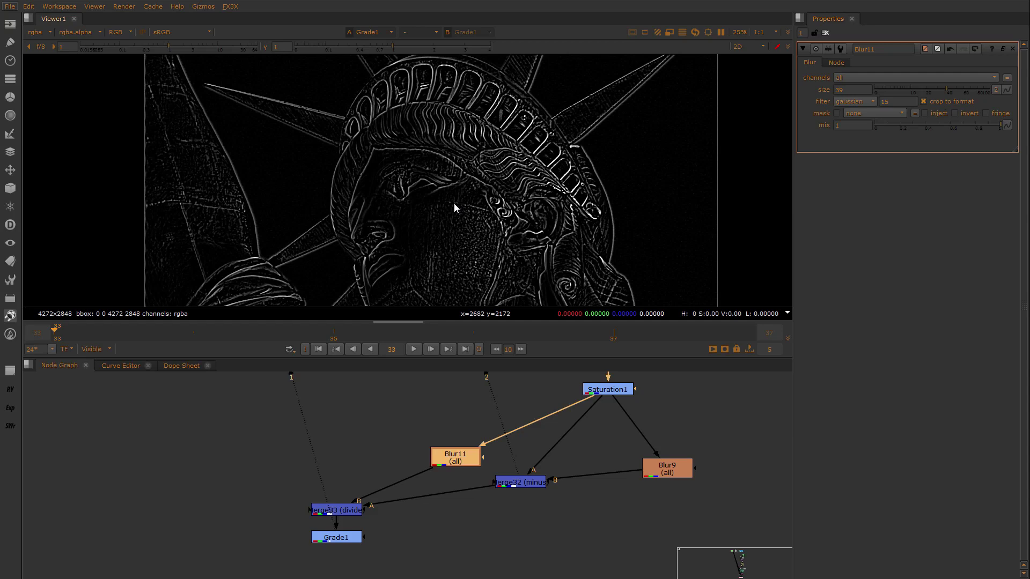
# Add a Grade node fed by the color statue image and connect its mask input to Grade1
pyautogui.click(585, 551)
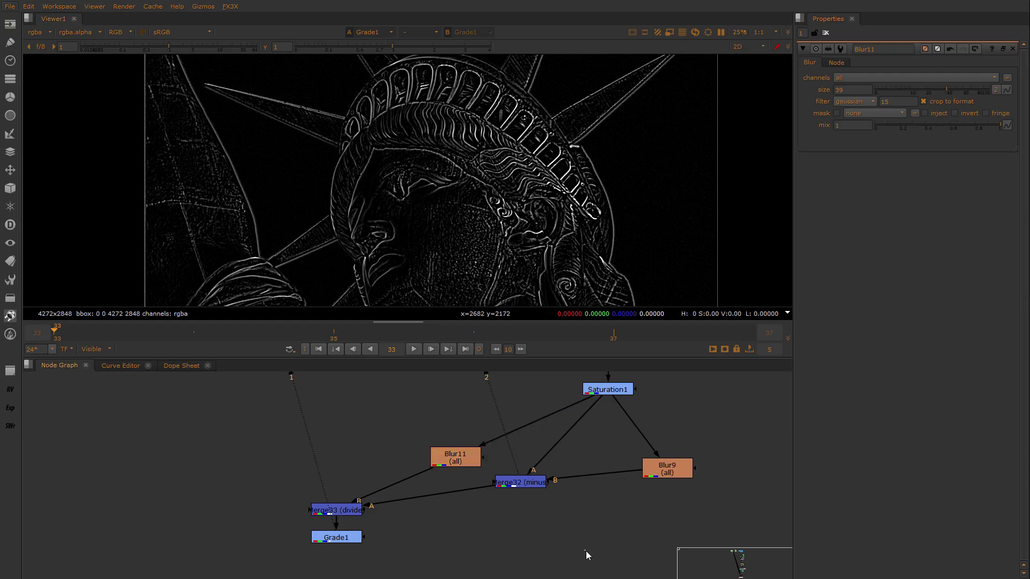
pyautogui.press('g')
pyautogui.moveTo(582, 530); pyautogui.dragTo(608, 400)
pyautogui.moveTo(639, 540); pyautogui.dragTo(650, 398, button='middle')
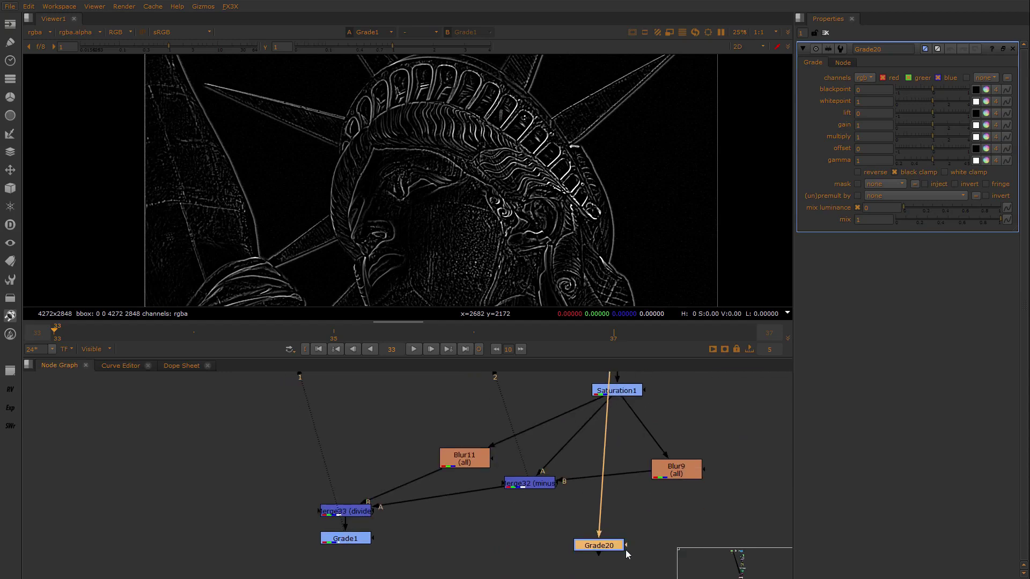
pyautogui.moveTo(625, 544); pyautogui.dragTo(372, 538)
pyautogui.moveTo(593, 543); pyautogui.dragTo(570, 544)
# View the output of the masked Grade20 and set its gain to 3.5
pyautogui.press('1')
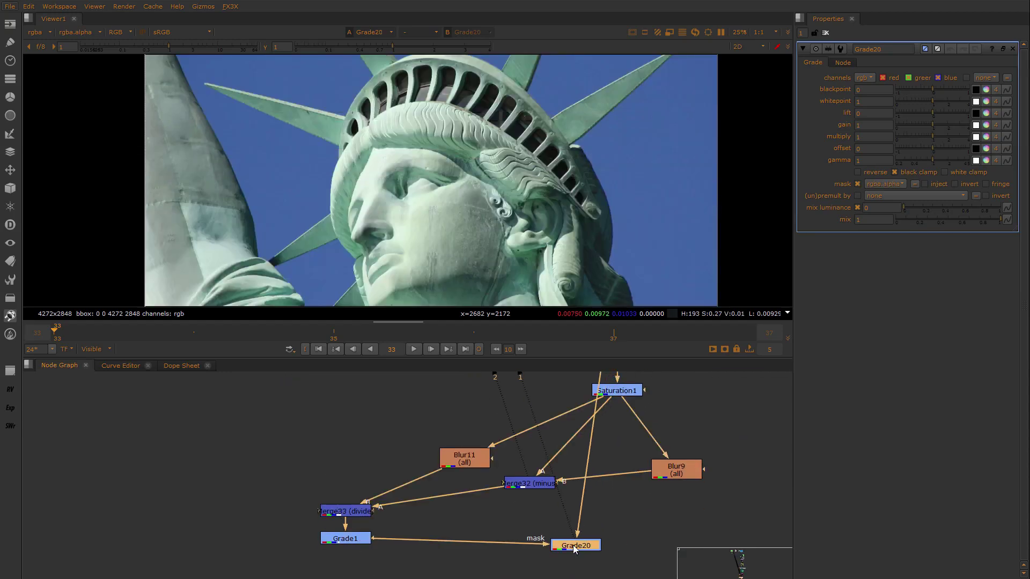
pyautogui.scroll(5, 467, 111)
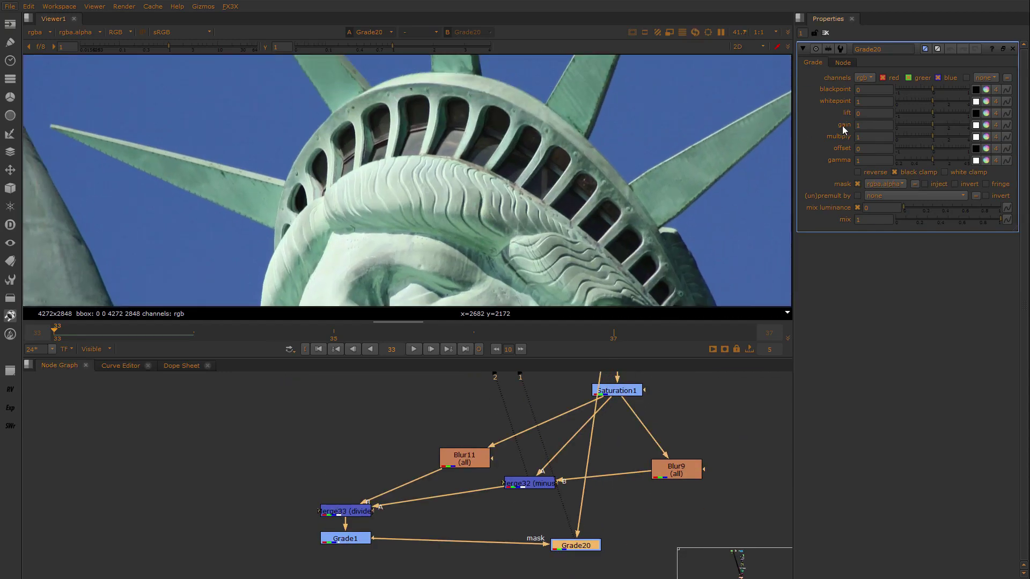
pyautogui.moveTo(930, 126); pyautogui.dragTo(963, 127)
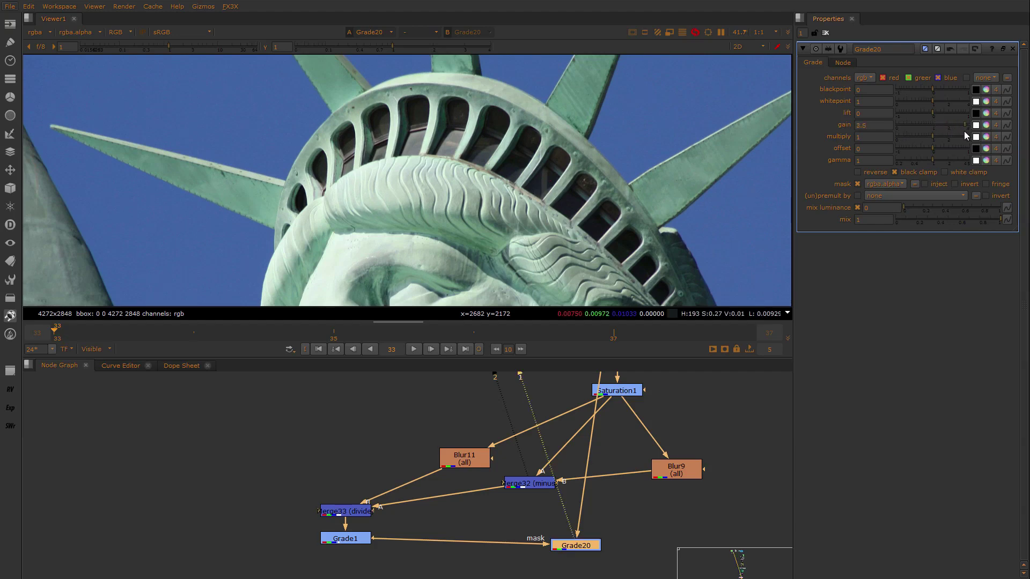
# Insert a Shuffle node between Grade1 and Grade20's mask input, routing the red channel to green, blue and alpha
pyautogui.click(345, 538)
pyautogui.press('1')
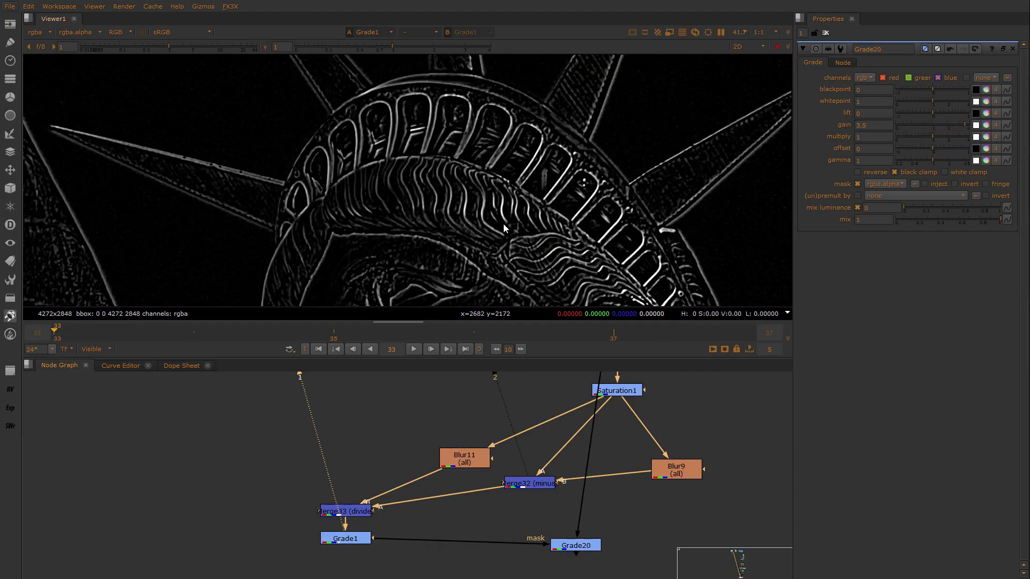
pyautogui.moveTo(505, 214); pyautogui.dragTo(515, 179, button='middle')
pyautogui.moveTo(354, 539); pyautogui.dragTo(366, 497, button='middle')
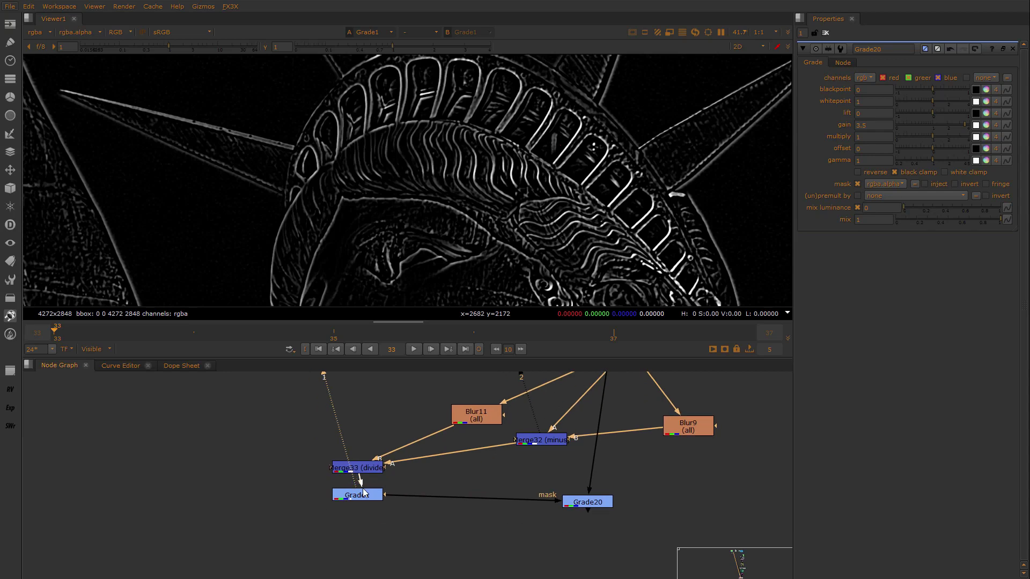
pyautogui.press('Tab')
pyautogui.write('shuffle')
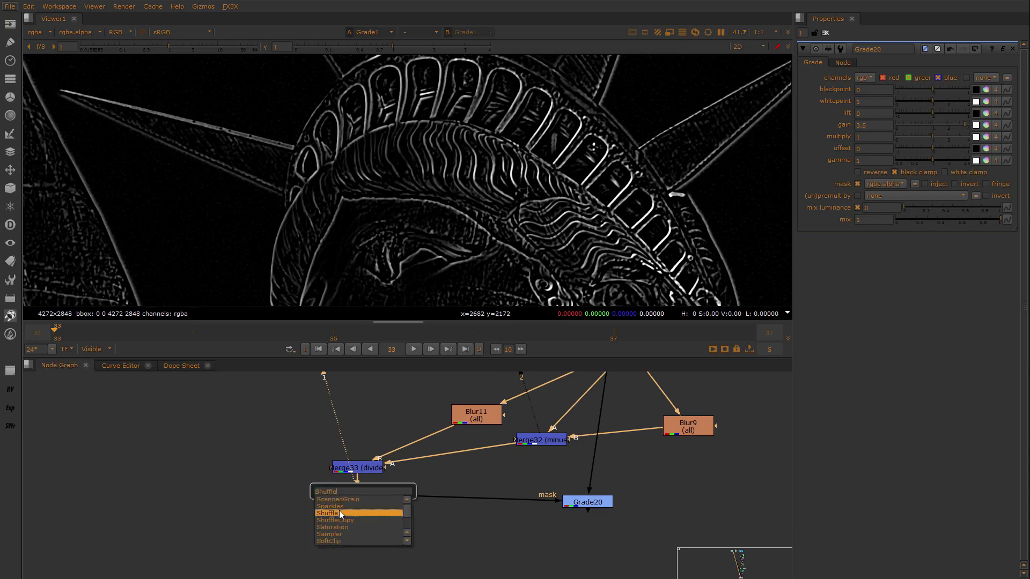
pyautogui.press('Return')
pyautogui.click(823, 121)
pyautogui.click(823, 132)
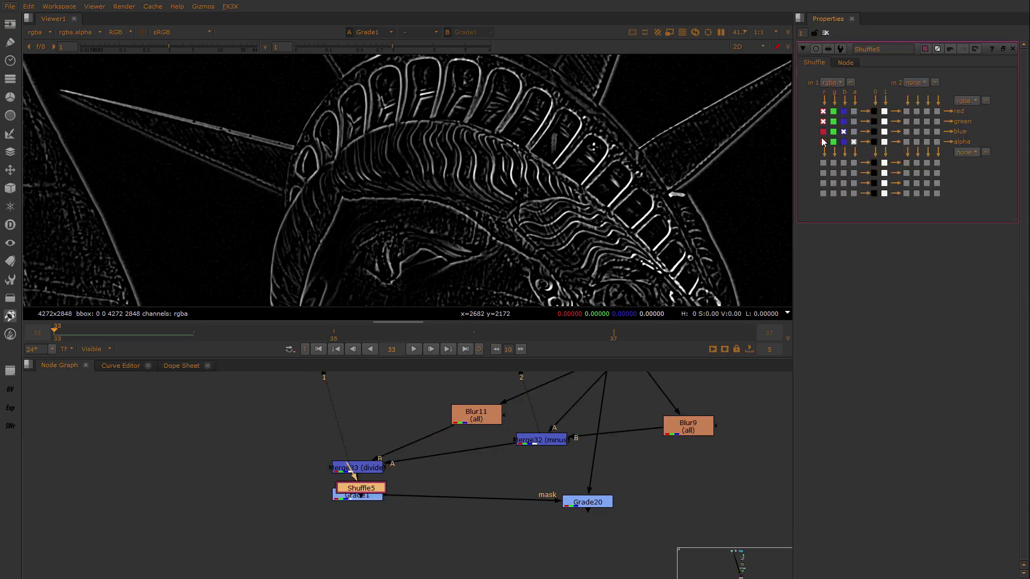
pyautogui.click(822, 142)
pyautogui.moveTo(375, 488); pyautogui.dragTo(377, 518)
# View the Grade20 output with the new mask and set its gain to 2.05
pyautogui.doubleClick(582, 503)
pyautogui.press('1')
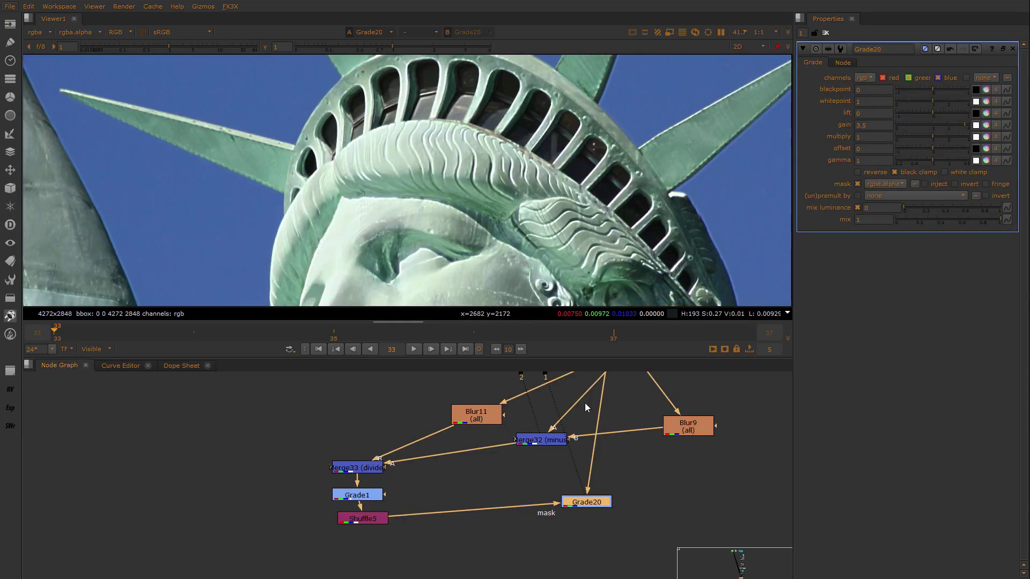
pyautogui.click(930, 125)
pyautogui.moveTo(931, 124)
pyautogui.mouseDown()
pyautogui.moveTo(959, 120)
pyautogui.moveTo(948, 120)
pyautogui.mouseUp()
# View the Shuffle5 output and examine the detail mask closely around the statue's eye and hair
pyautogui.moveTo(393, 542); pyautogui.dragTo(395, 498, button='middle')
pyautogui.click(366, 476)
pyautogui.press('1')
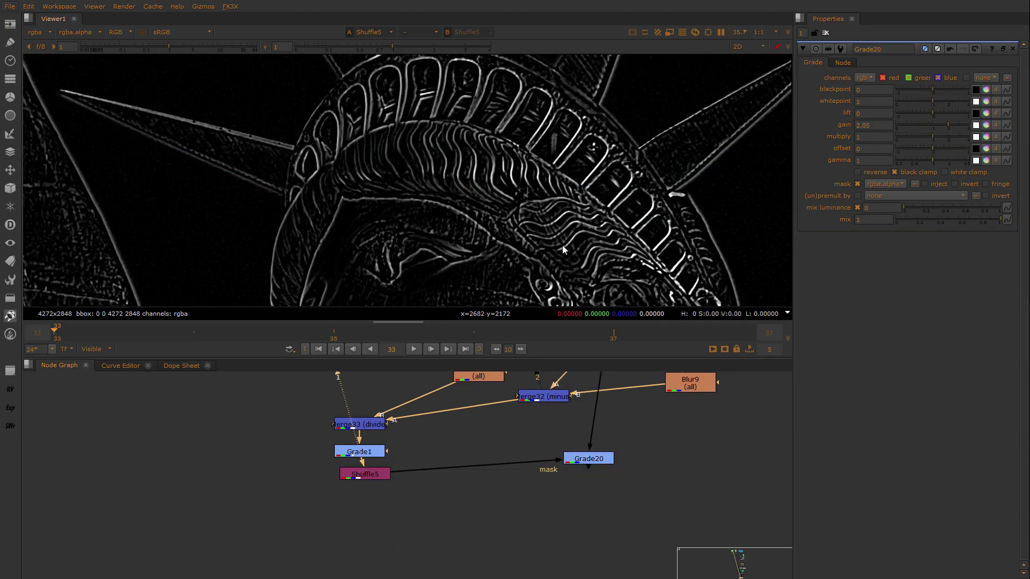
pyautogui.scroll(-3, 543, 248)
pyautogui.moveTo(543, 248); pyautogui.dragTo(528, 158, button='middle')
pyautogui.scroll(6, 528, 157)
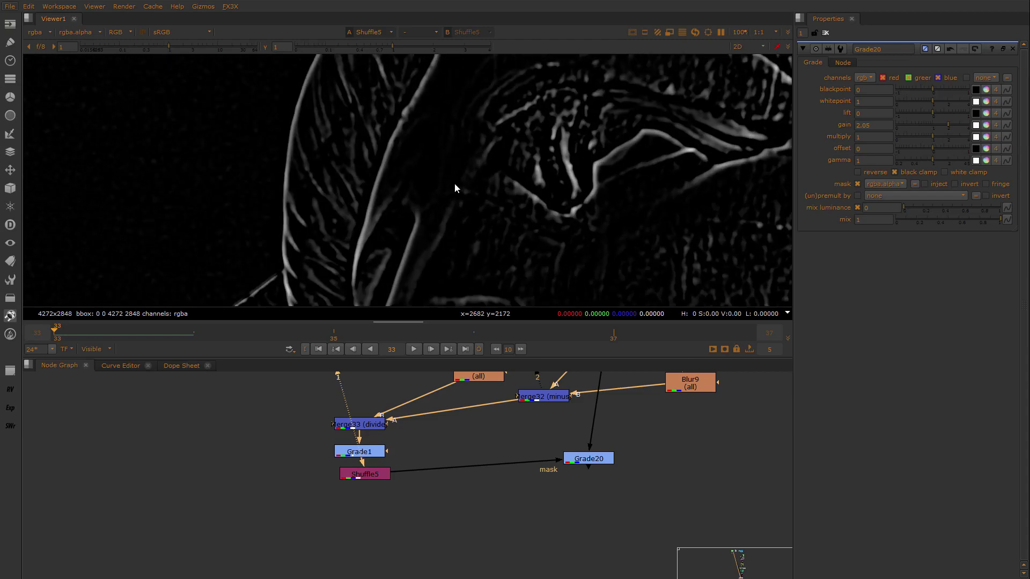